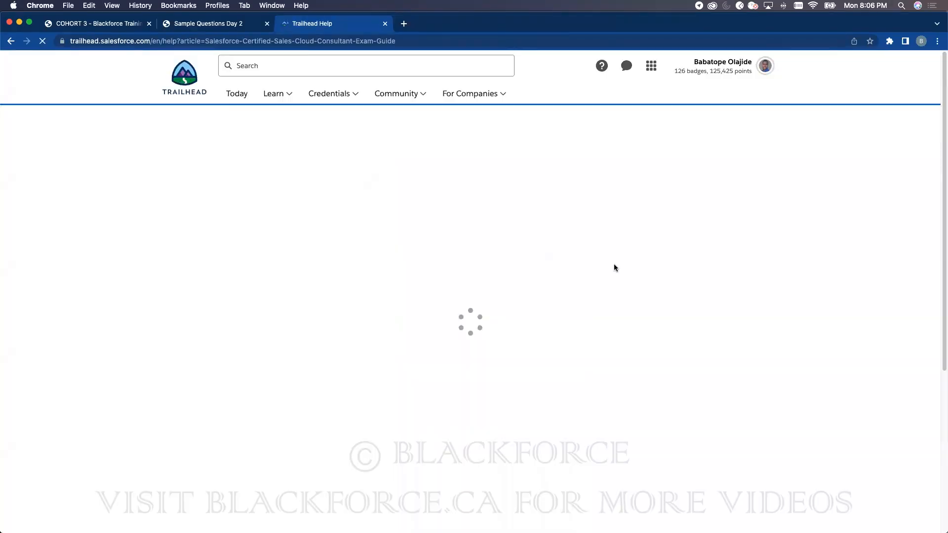
# - Launch the BillingProject playground from Trailhead's Hands-On Orgs list
pyautogui.click(765, 66)
pyautogui.click(691, 206)
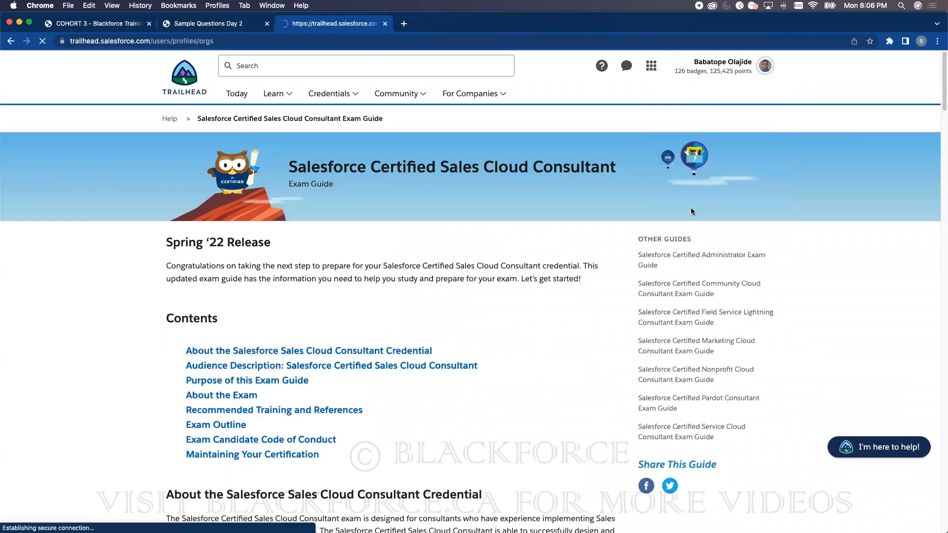
pyautogui.click(42, 41)
pyautogui.scroll(-4, 528, 259)
pyautogui.scroll(-8, 538, 262)
pyautogui.scroll(6, 445, 258)
pyautogui.scroll(5, 445, 260)
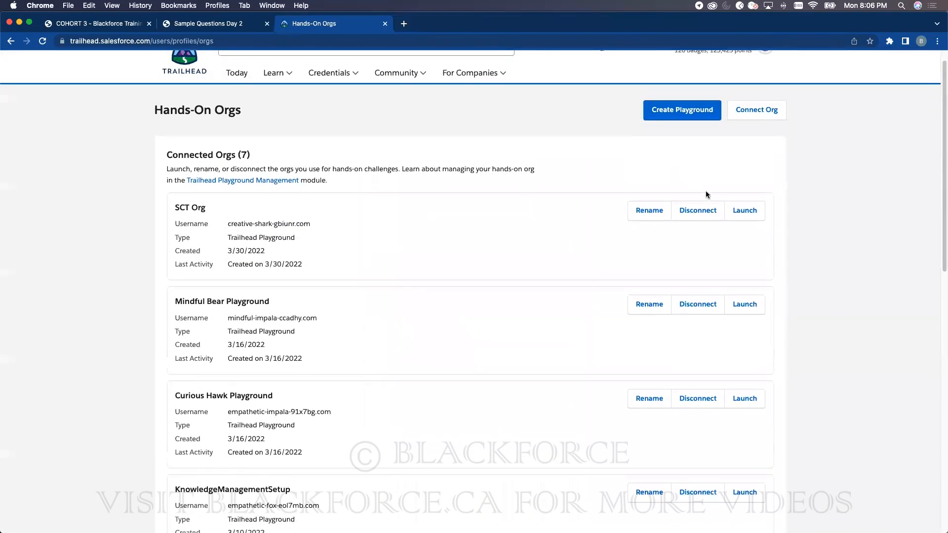
pyautogui.scroll(-4, 696, 296)
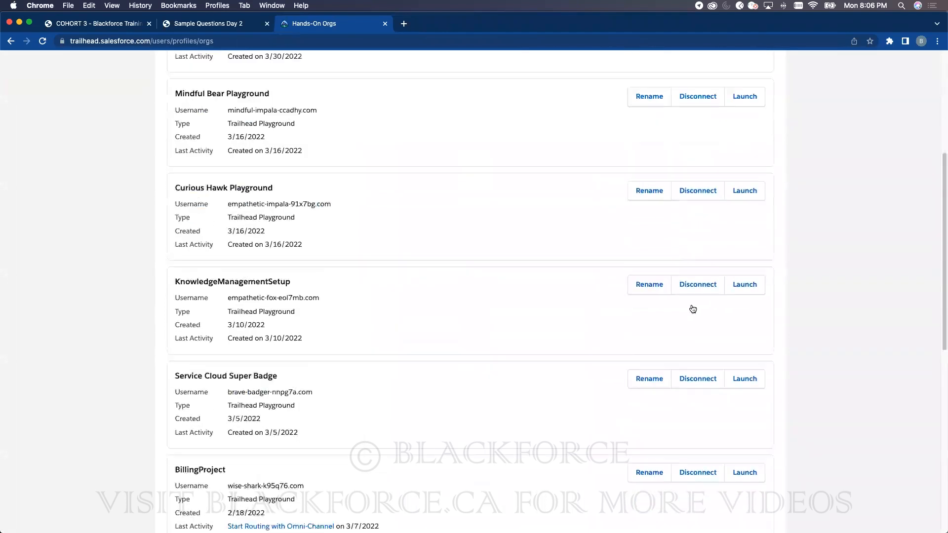
pyautogui.scroll(-3, 693, 309)
pyautogui.click(745, 316)
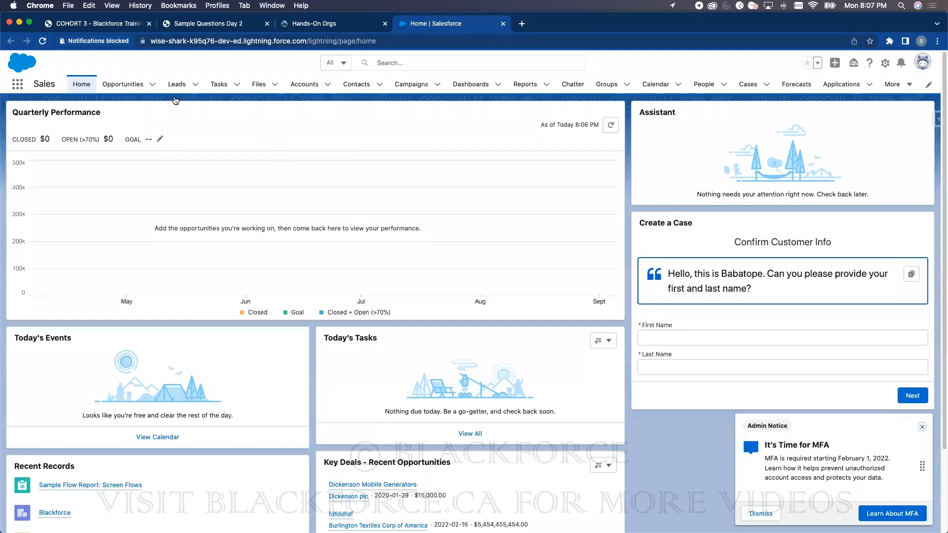
# - Review the Leads list, then open Setup Home in a new tab
pyautogui.click(177, 85)
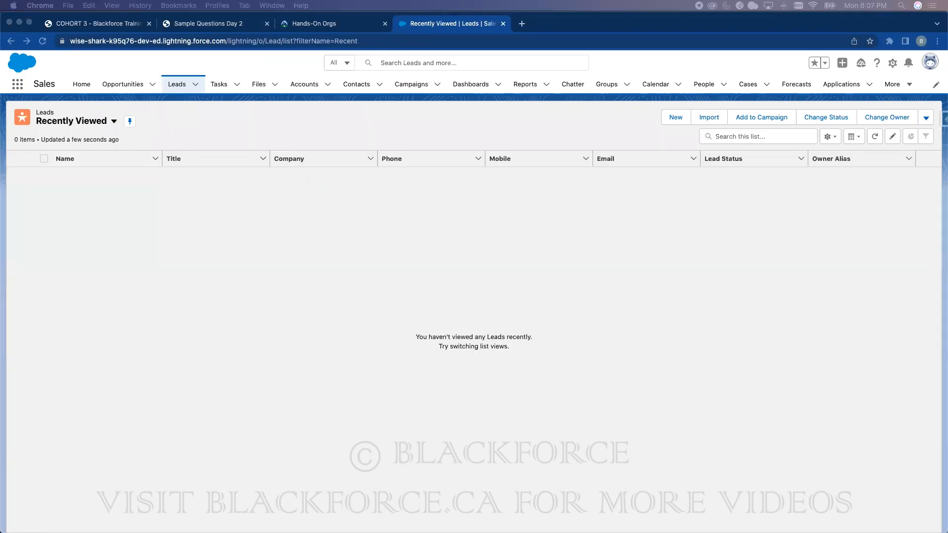
pyautogui.click(538, 227)
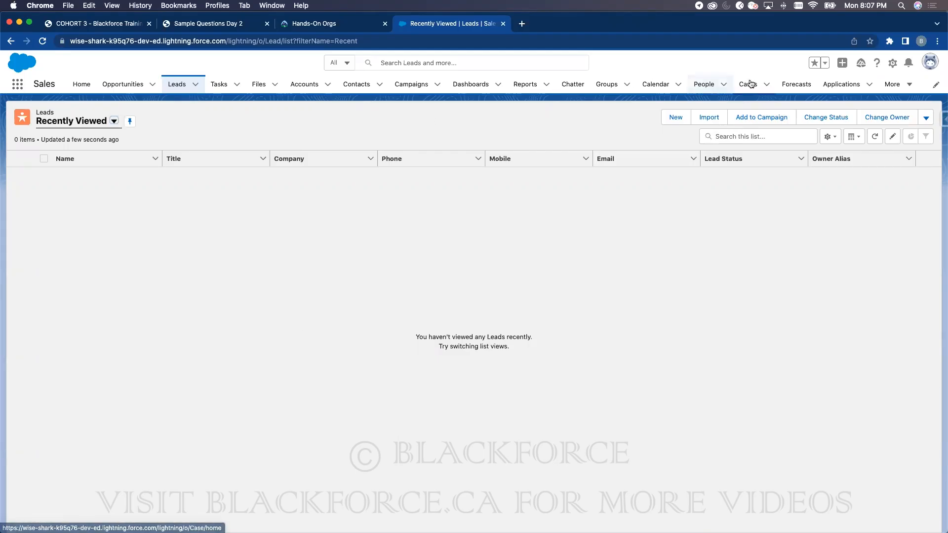
pyautogui.click(889, 68)
pyautogui.click(859, 92)
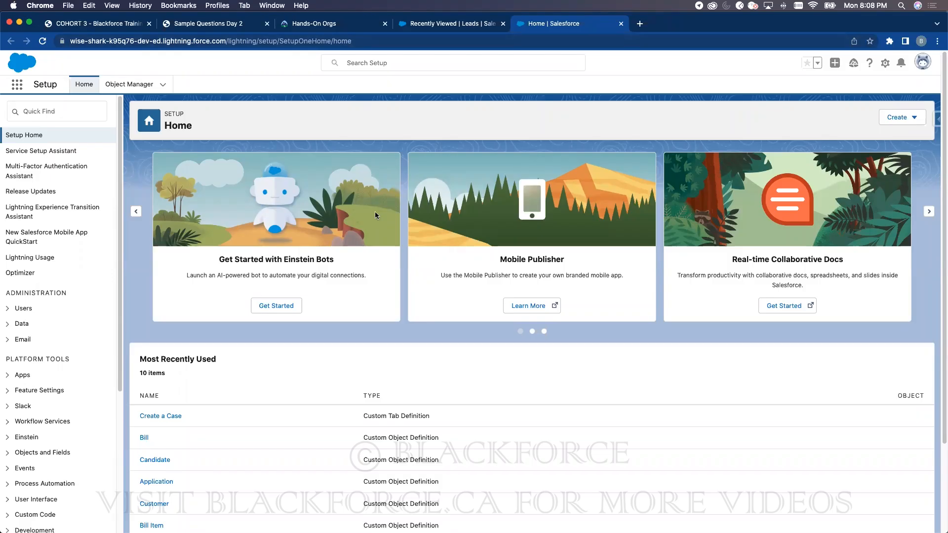
# - Search Setup Quick Find for 'Lead' and open the Web-to-Lead page
pyautogui.click(74, 113)
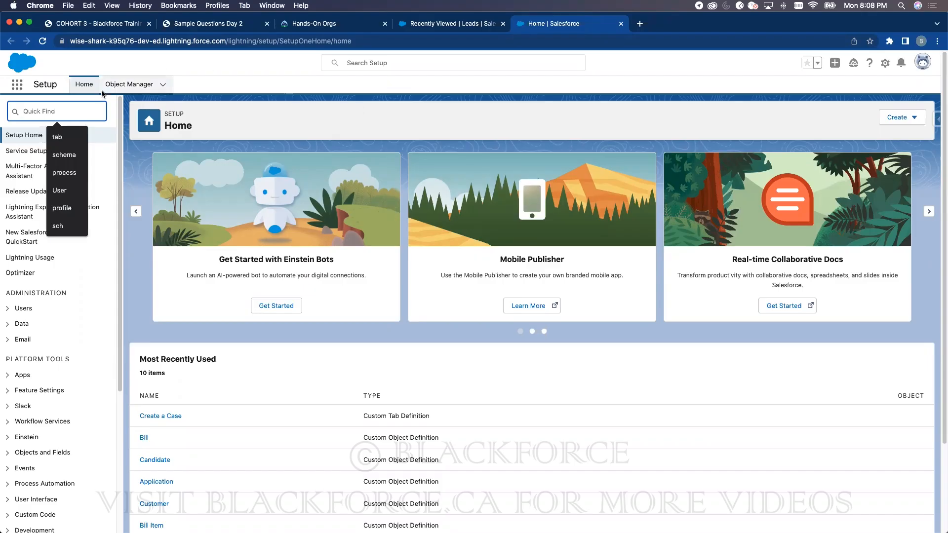
pyautogui.write('Case')
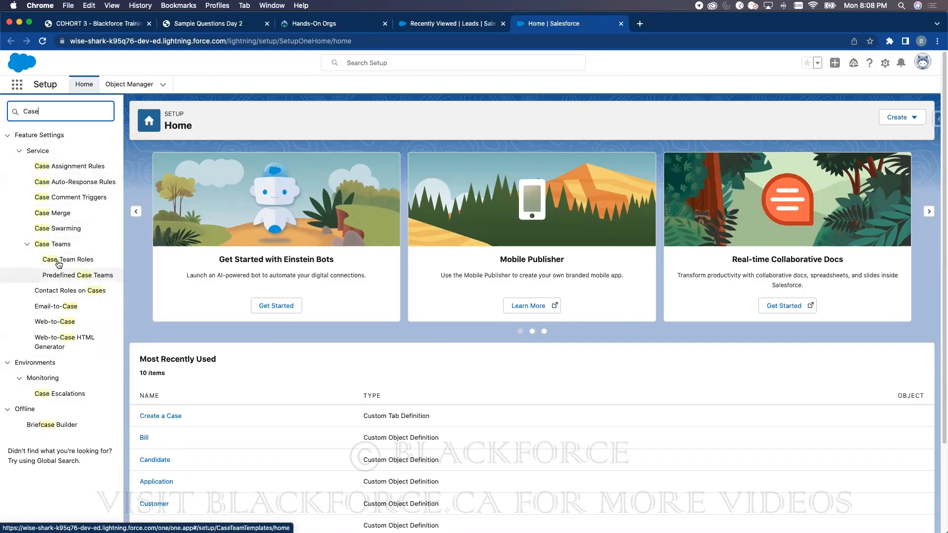
pyautogui.doubleClick(30, 112)
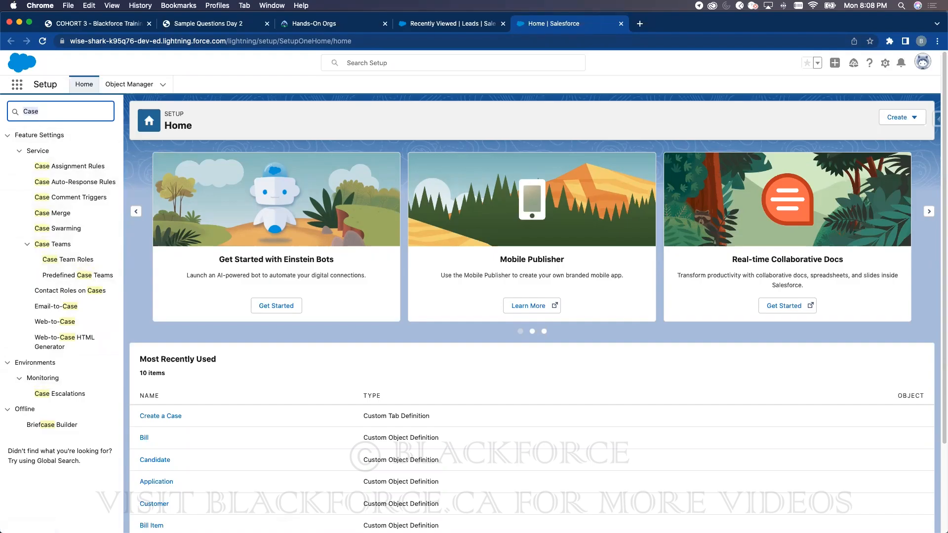
pyautogui.write('Lead')
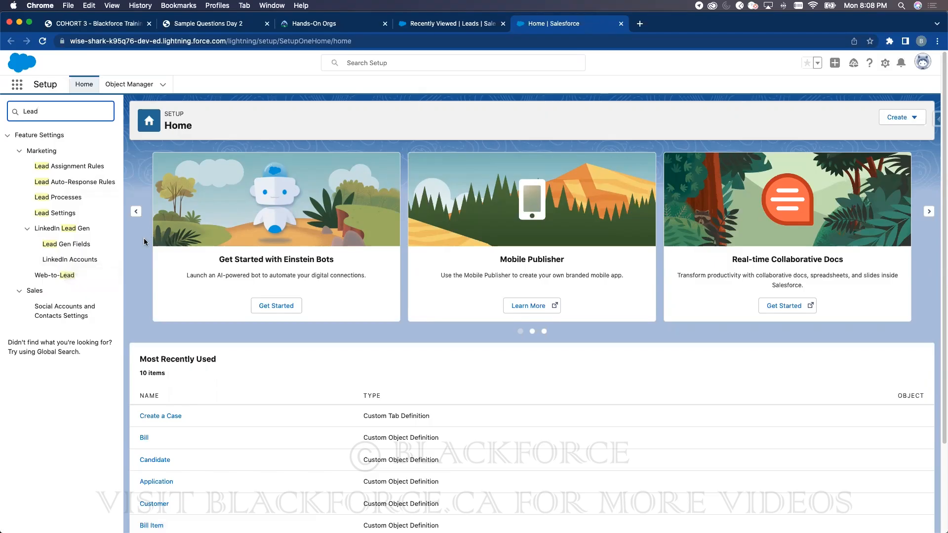
pyautogui.click(70, 276)
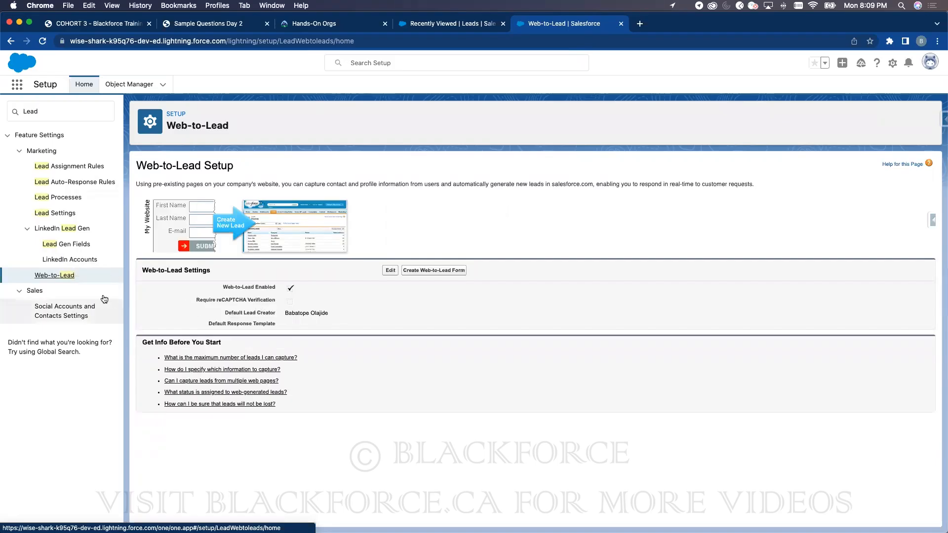
# - Edit Web-to-Lead settings to check Require reCAPTCHA Verification
pyautogui.click(390, 270)
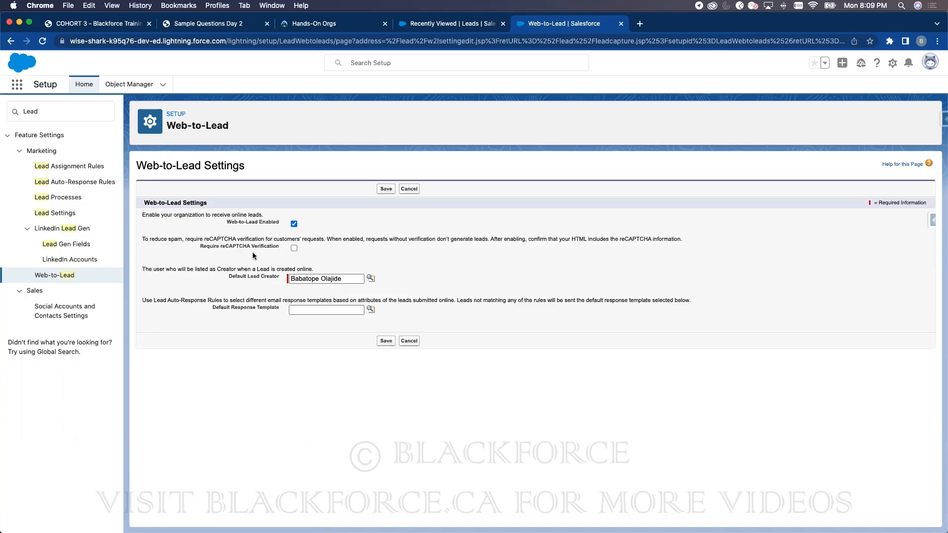
pyautogui.click(295, 249)
pyautogui.moveTo(152, 299); pyautogui.dragTo(223, 298)
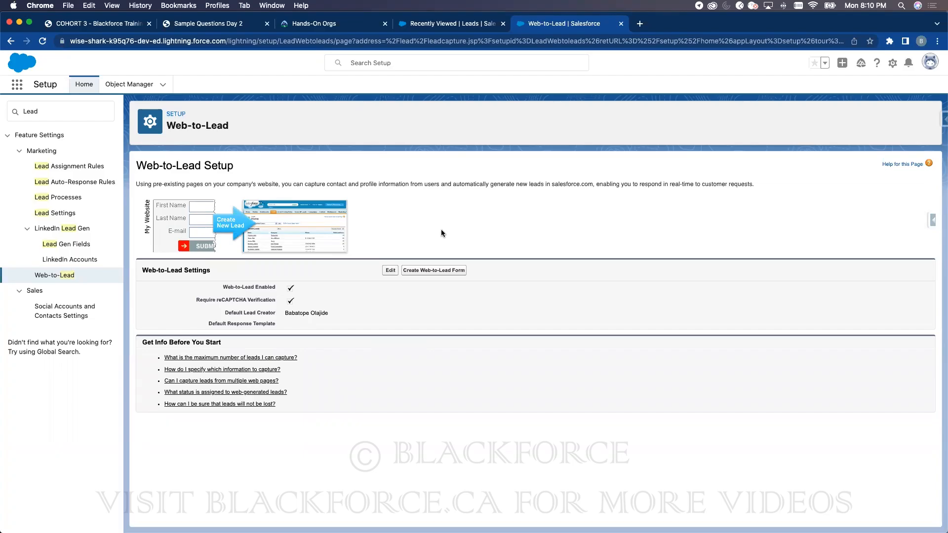
# - Open Object Manager in a new browser tab
pyautogui.rightClick(134, 84)
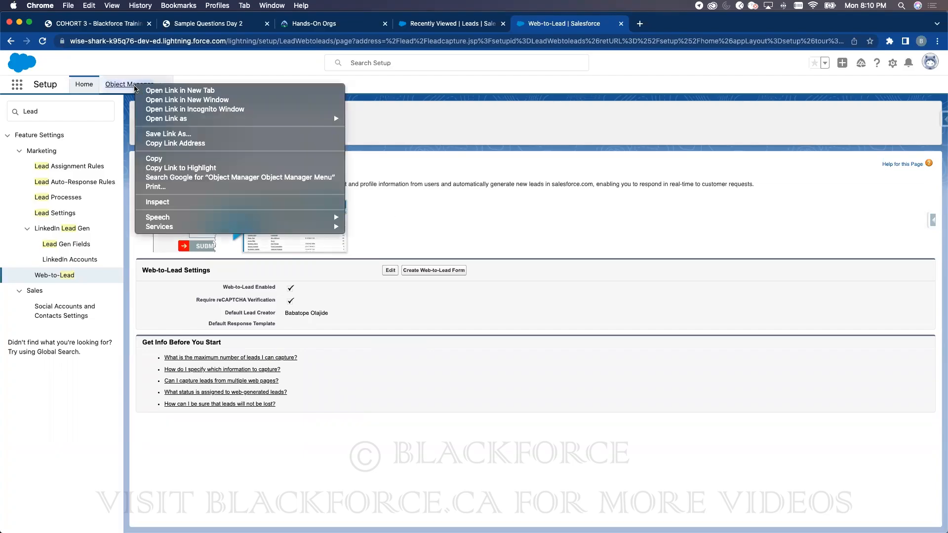
pyautogui.click(150, 91)
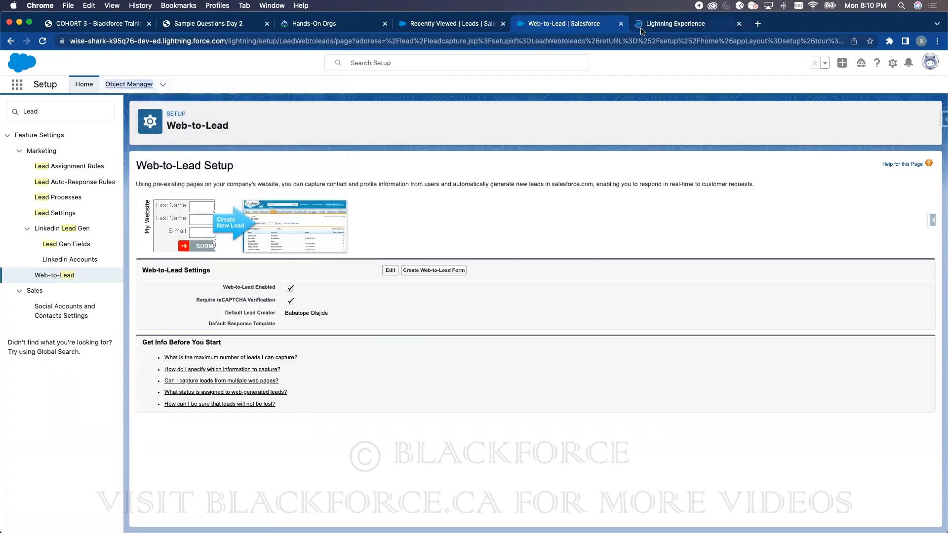
pyautogui.click(641, 27)
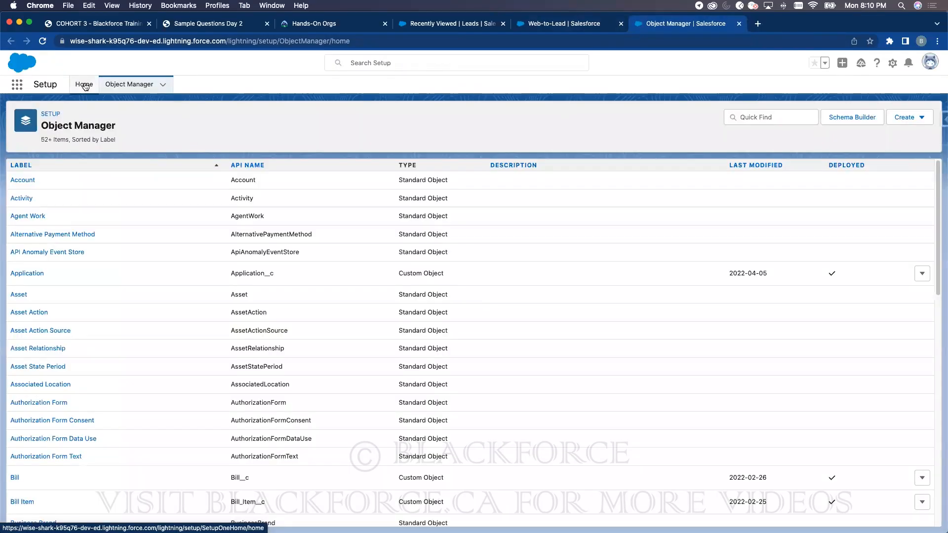
# - Find Schema Builder via Quick Find 'sche' and clear all objects from its canvas
pyautogui.click(85, 84)
pyautogui.click(48, 117)
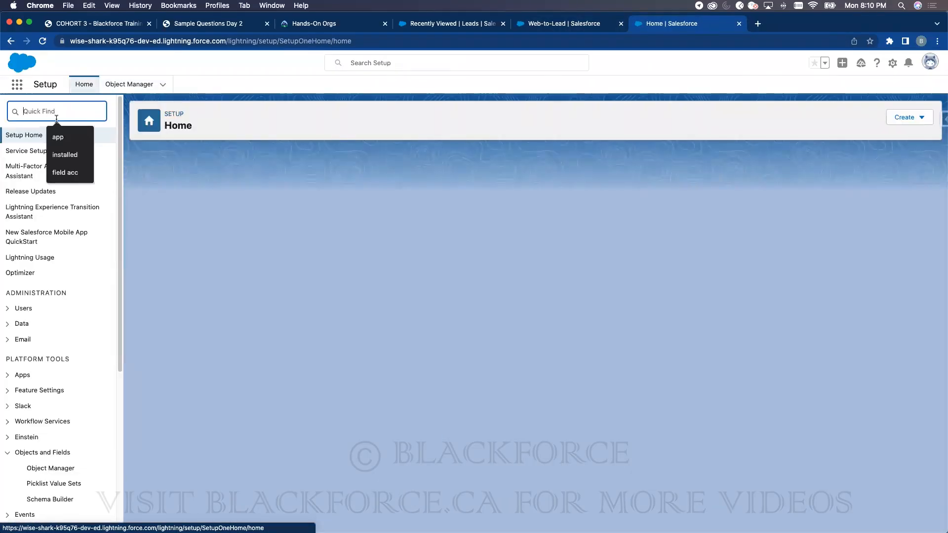
pyautogui.write('sche')
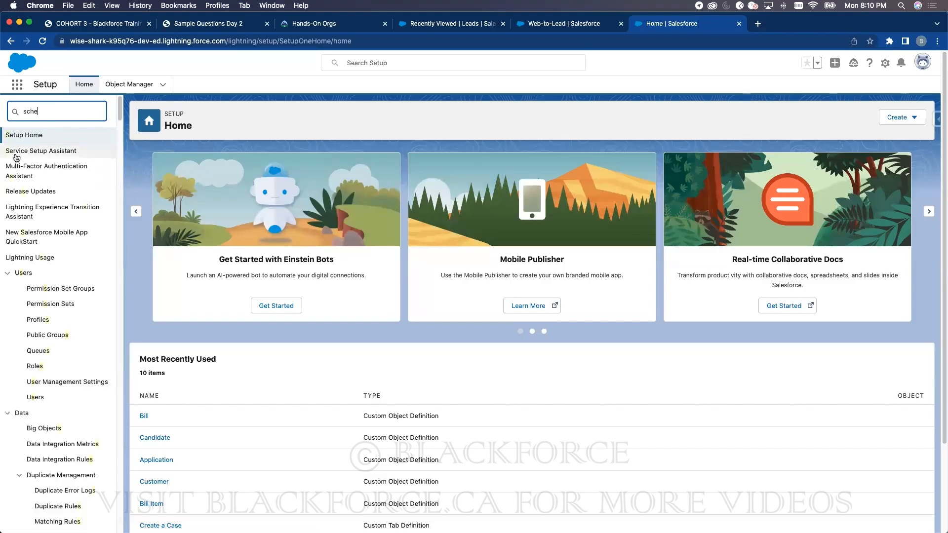
pyautogui.click(50, 254)
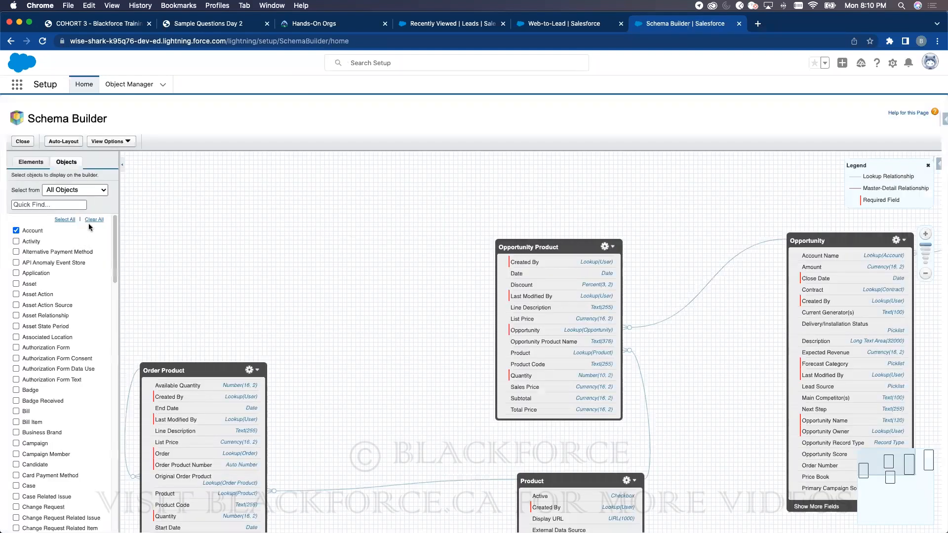
pyautogui.click(94, 219)
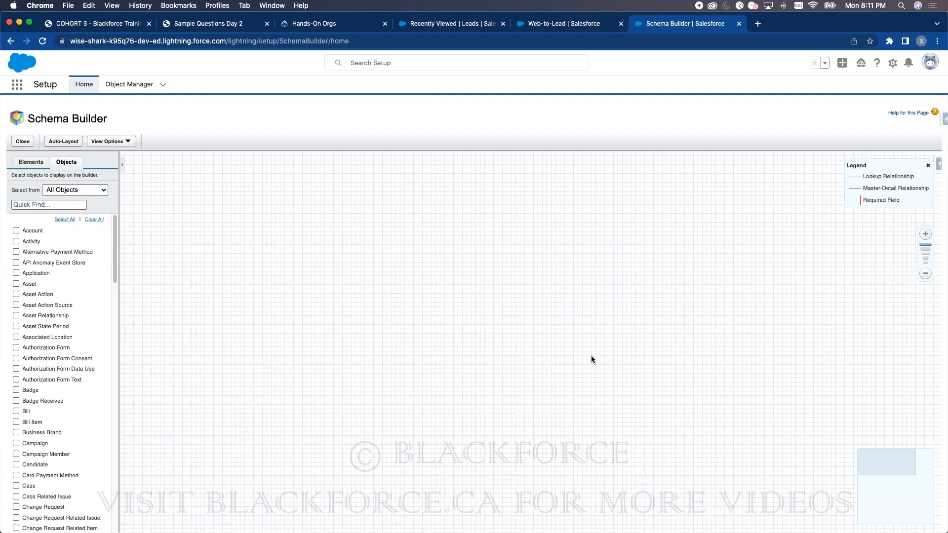
# - Add the Lead and Account objects to the schema canvas
pyautogui.doubleClick(48, 118)
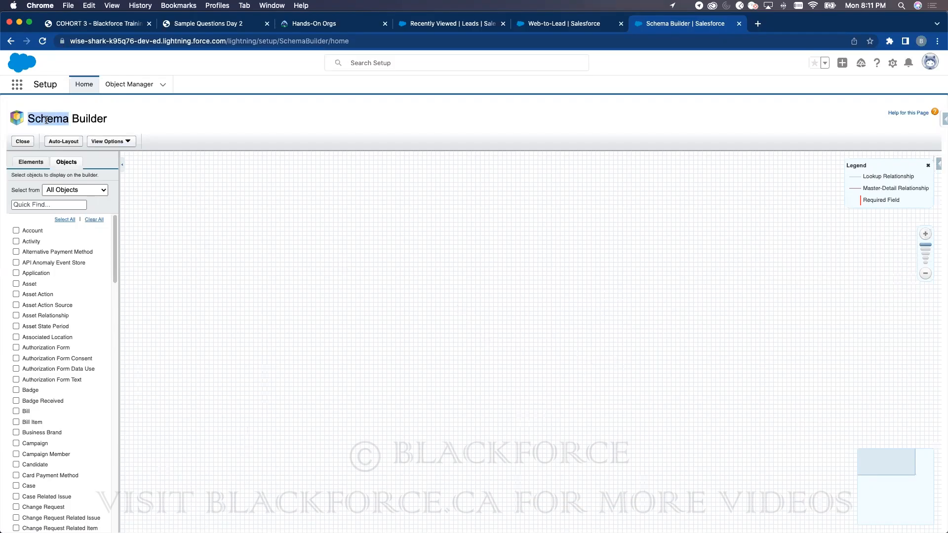
pyautogui.click(49, 204)
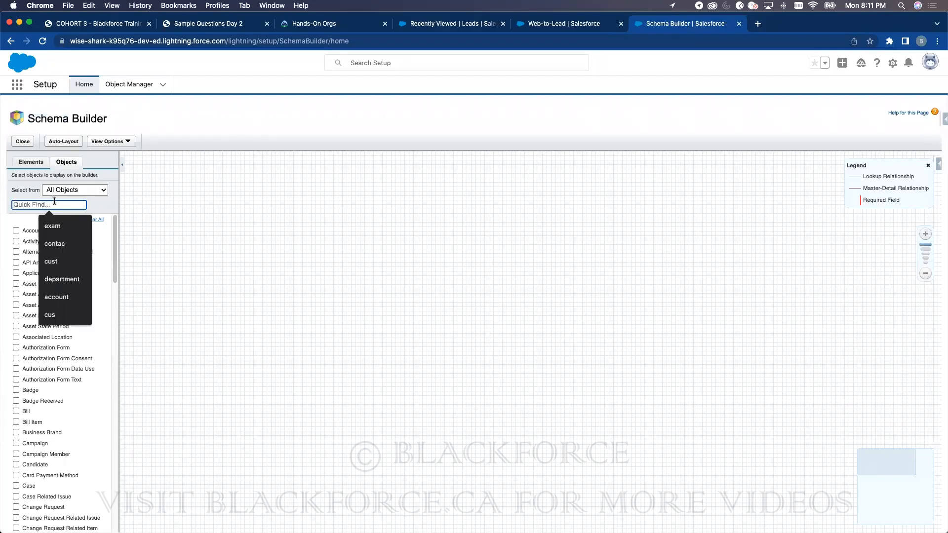
pyautogui.write('lead')
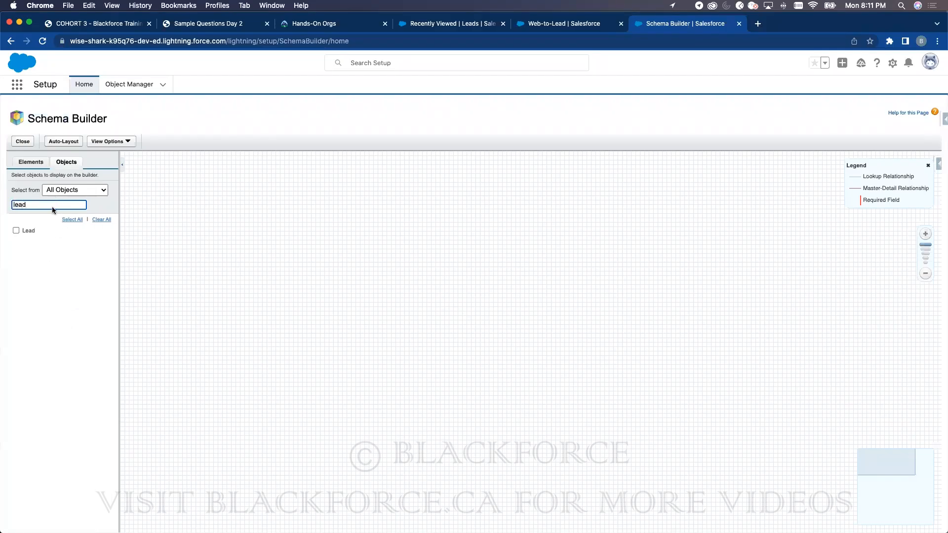
pyautogui.click(16, 231)
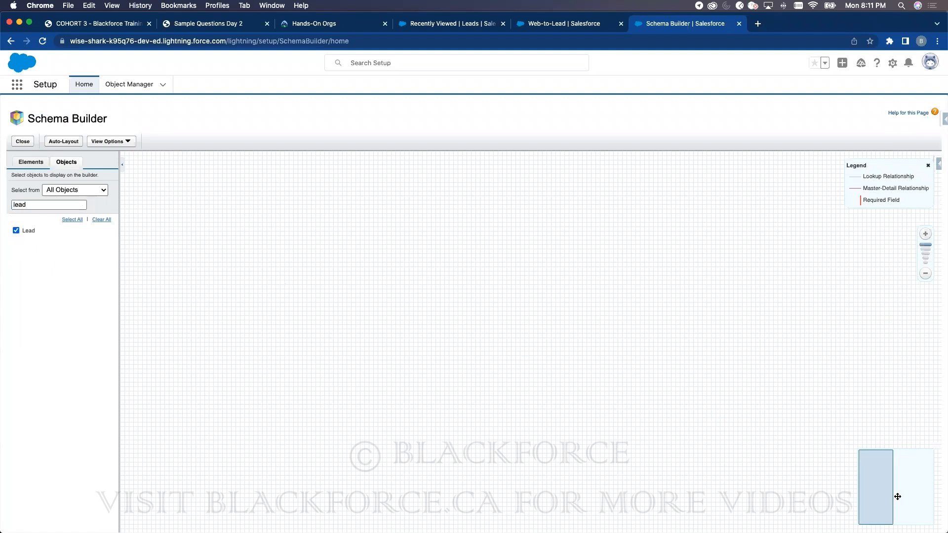
pyautogui.doubleClick(37, 203)
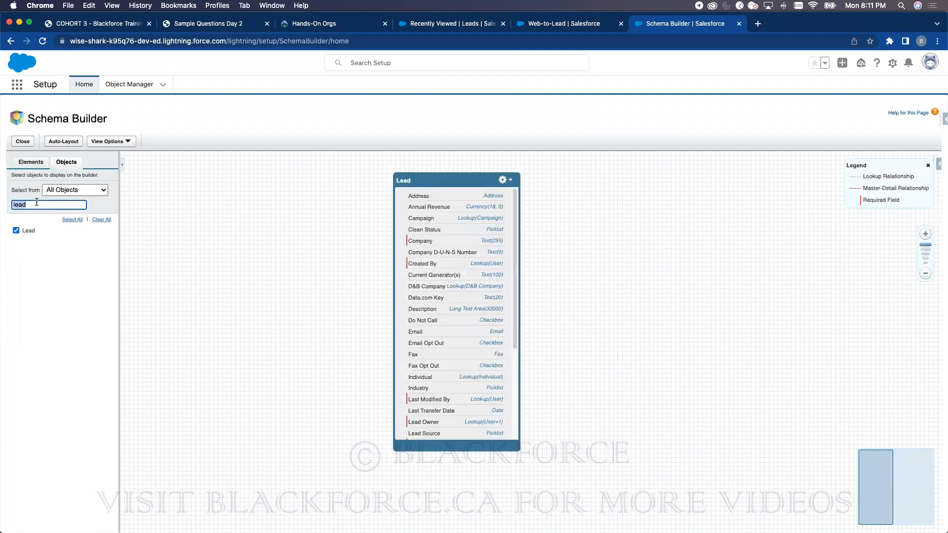
pyautogui.write('account')
pyautogui.click(16, 230)
# - Add Contact to the canvas and move Account to the bottom
pyautogui.click(897, 476)
pyautogui.moveTo(450, 233); pyautogui.dragTo(572, 397)
pyautogui.moveTo(129, 167); pyautogui.dragTo(615, 94)
pyautogui.moveTo(472, 332); pyautogui.dragTo(467, 488)
pyautogui.doubleClick(19, 204)
pyautogui.write('conta')
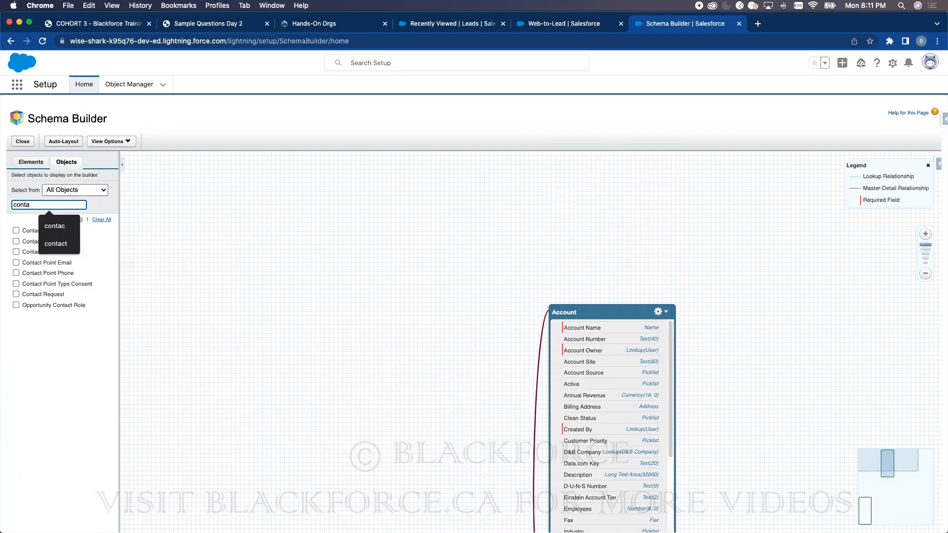
pyautogui.click(15, 231)
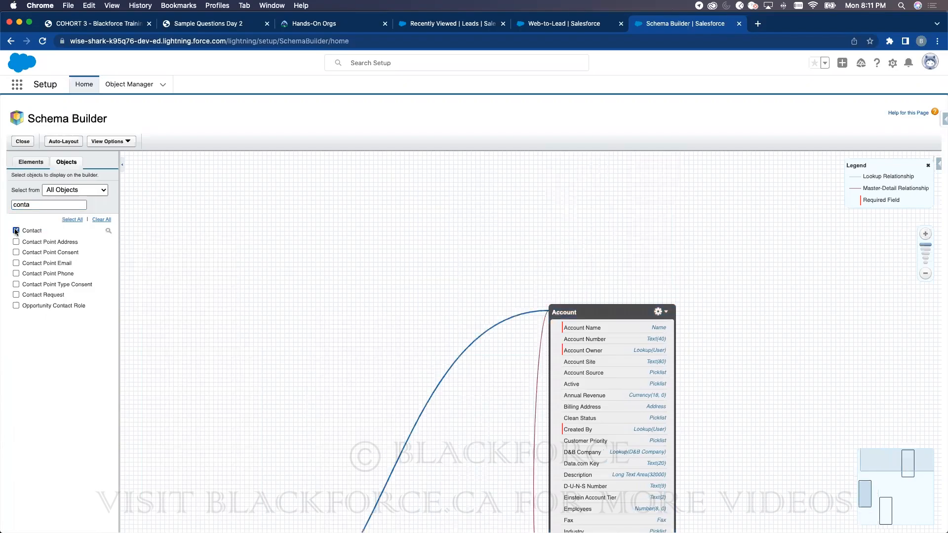
pyautogui.moveTo(607, 307); pyautogui.dragTo(574, 477)
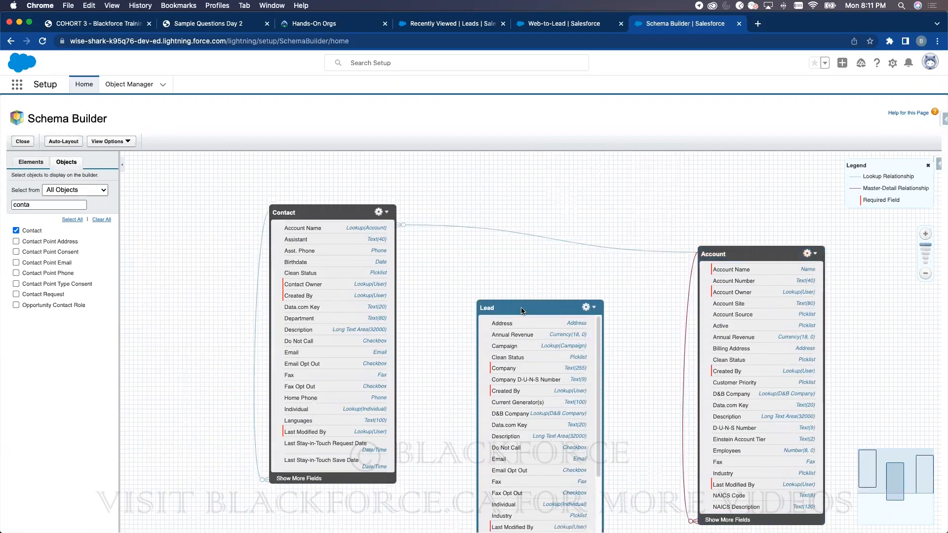
# - Add Opportunity to the diagram and move it lower on the canvas
pyautogui.doubleClick(35, 204)
pyautogui.write('opp')
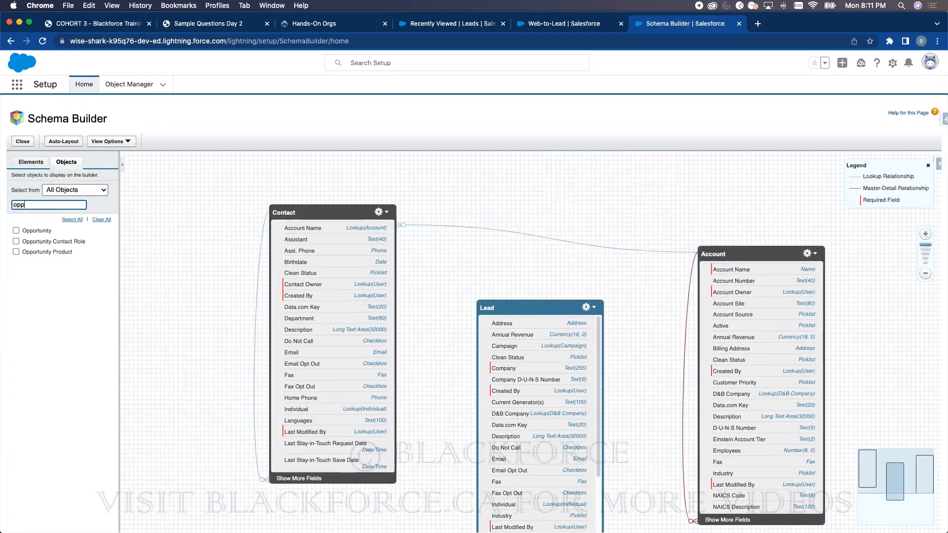
pyautogui.click(16, 230)
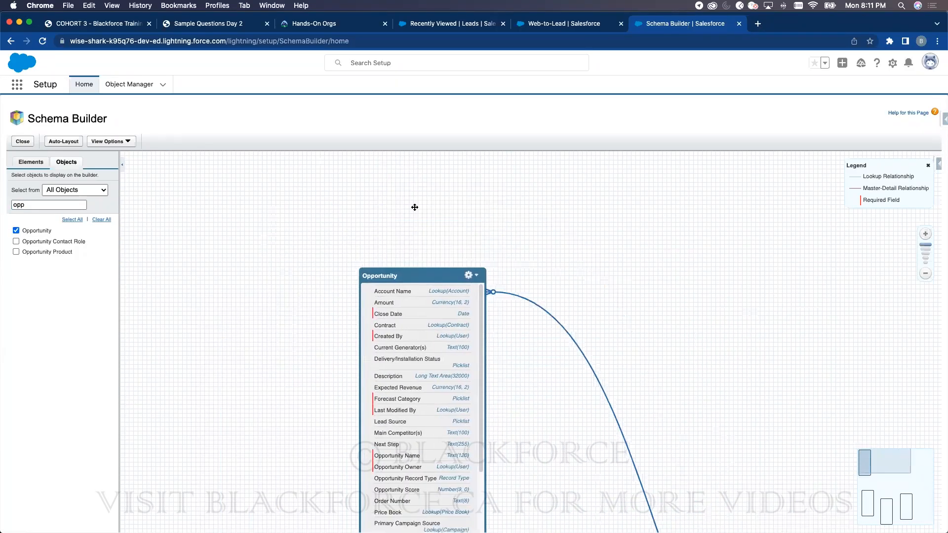
pyautogui.moveTo(469, 356); pyautogui.dragTo(632, 447)
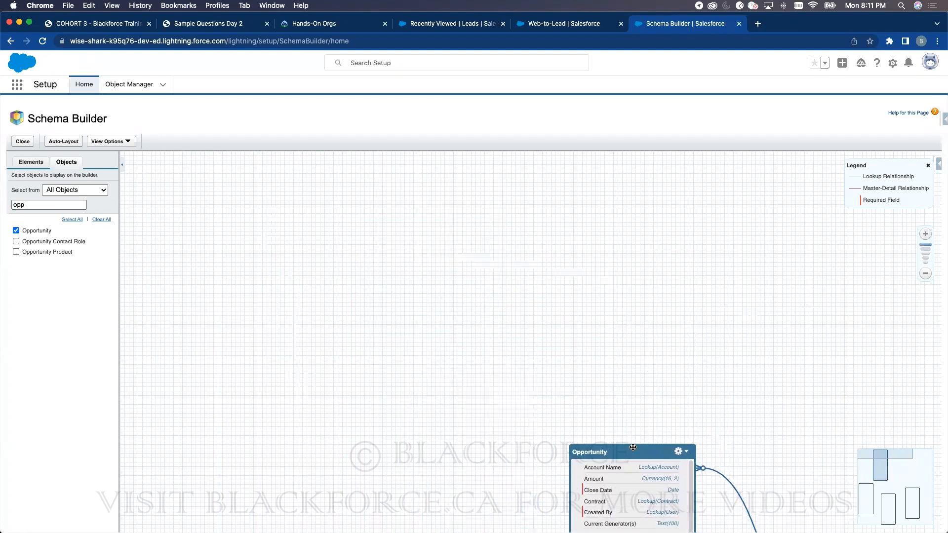
# - Pull Lead out from behind Opportunity and place Lead and Contact along the top
pyautogui.moveTo(559, 311); pyautogui.dragTo(461, 233)
pyautogui.moveTo(458, 175); pyautogui.dragTo(527, 360)
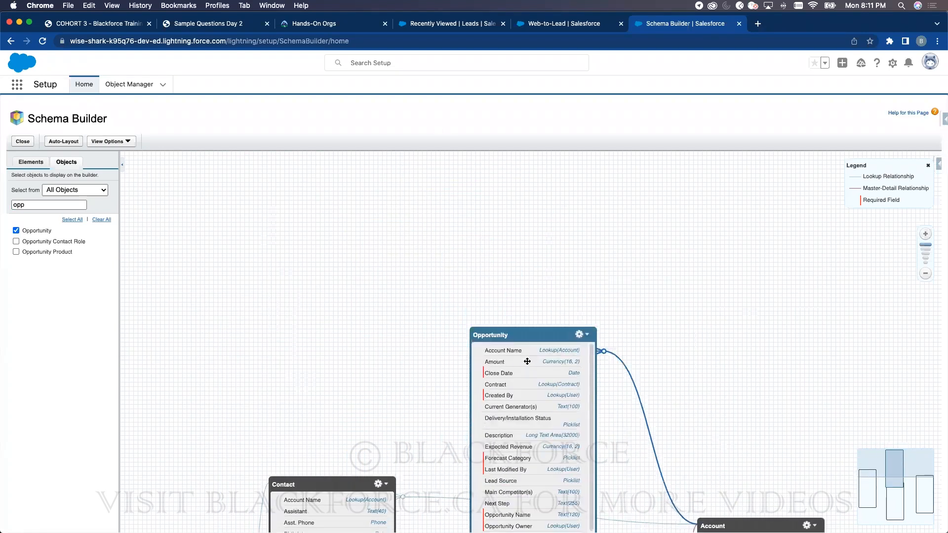
pyautogui.moveTo(732, 381); pyautogui.dragTo(698, 129)
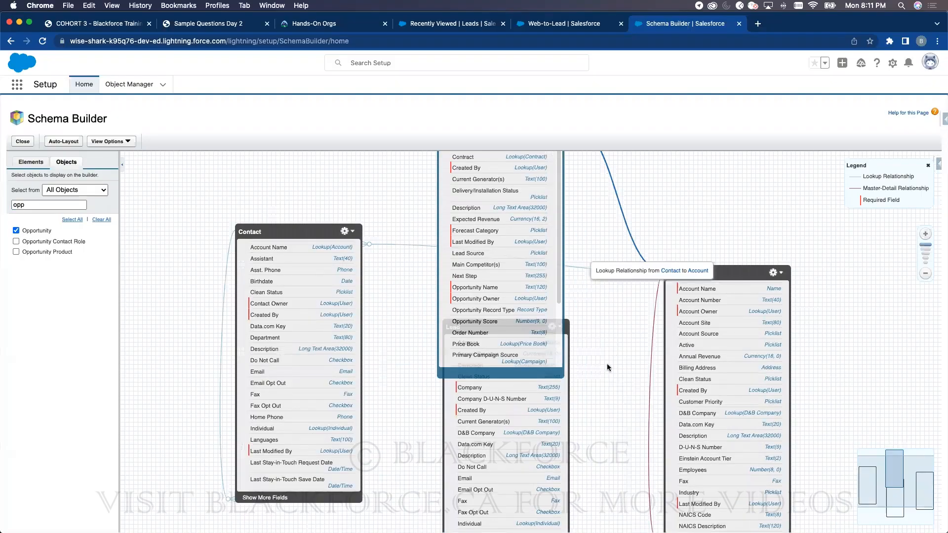
pyautogui.doubleClick(621, 280)
pyautogui.moveTo(621, 281); pyautogui.dragTo(632, 361)
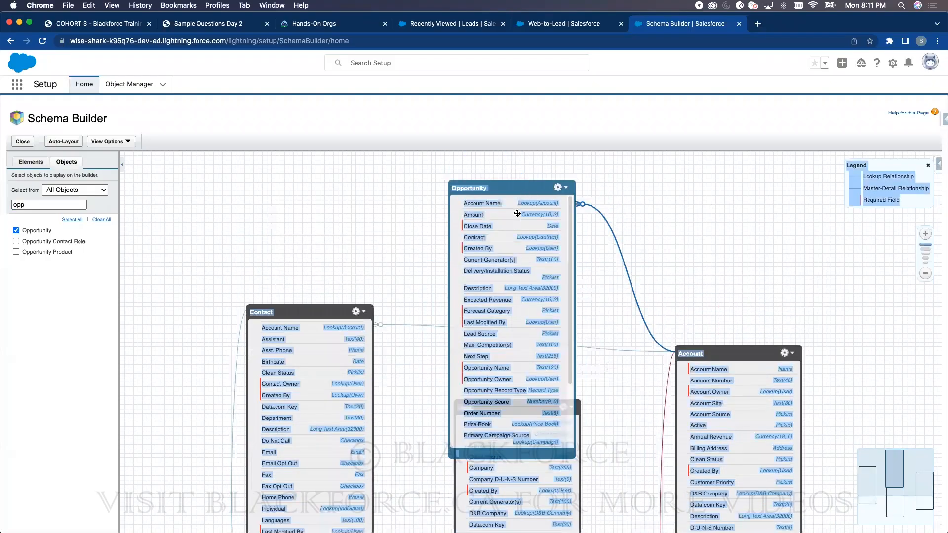
pyautogui.moveTo(517, 214); pyautogui.dragTo(647, 246)
pyautogui.moveTo(489, 406); pyautogui.dragTo(283, 296)
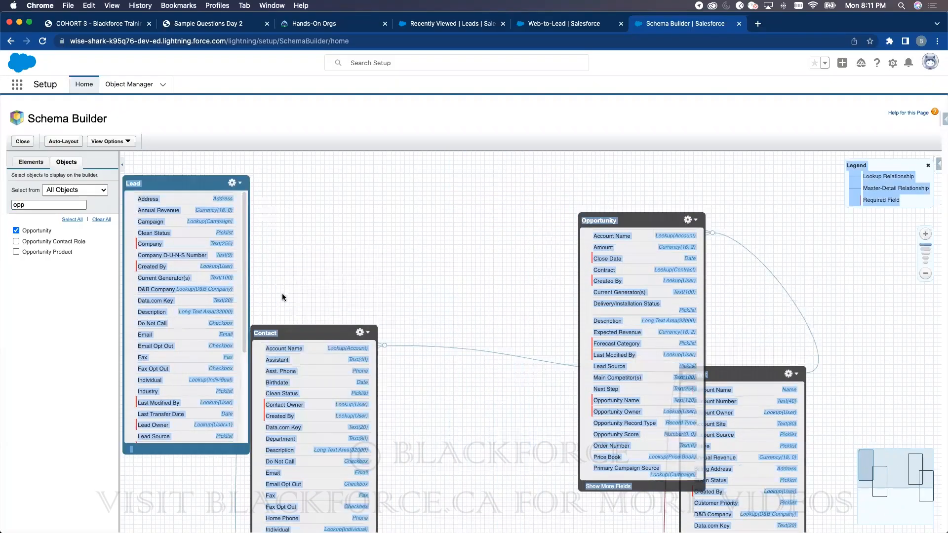
pyautogui.moveTo(309, 333); pyautogui.dragTo(440, 296)
pyautogui.moveTo(204, 184); pyautogui.dragTo(248, 208)
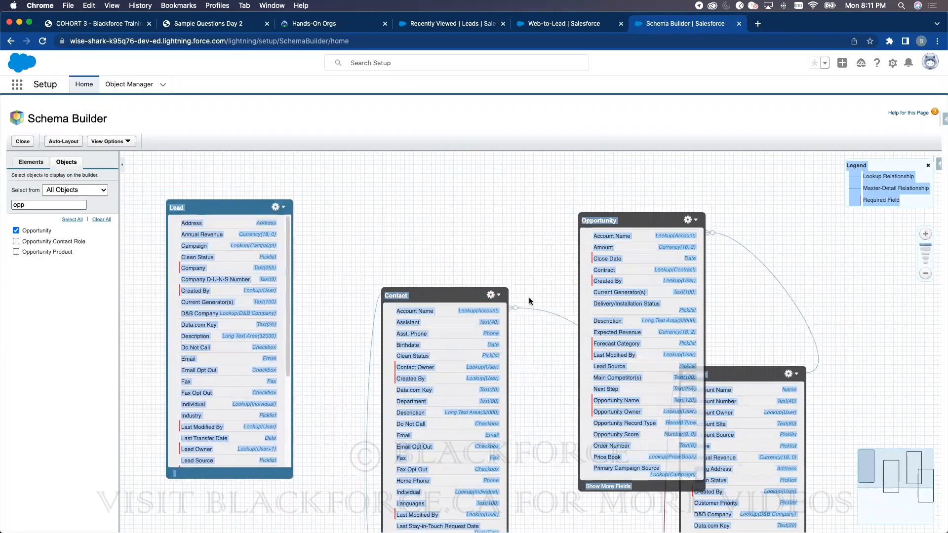
pyautogui.moveTo(427, 291); pyautogui.dragTo(412, 199)
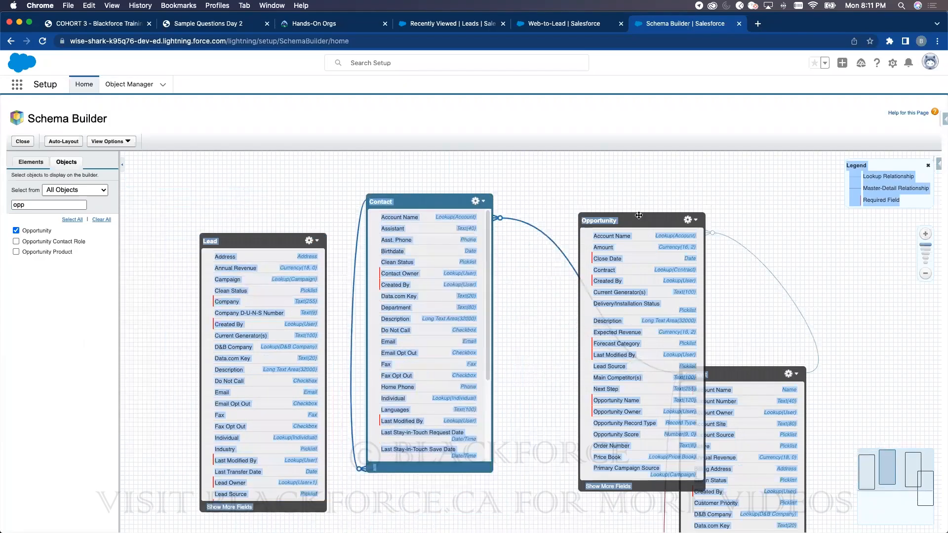
# - Align Account and Opportunity with Lead and Contact in one row
pyautogui.moveTo(639, 215); pyautogui.dragTo(613, 189)
pyautogui.moveTo(731, 374); pyautogui.dragTo(806, 286)
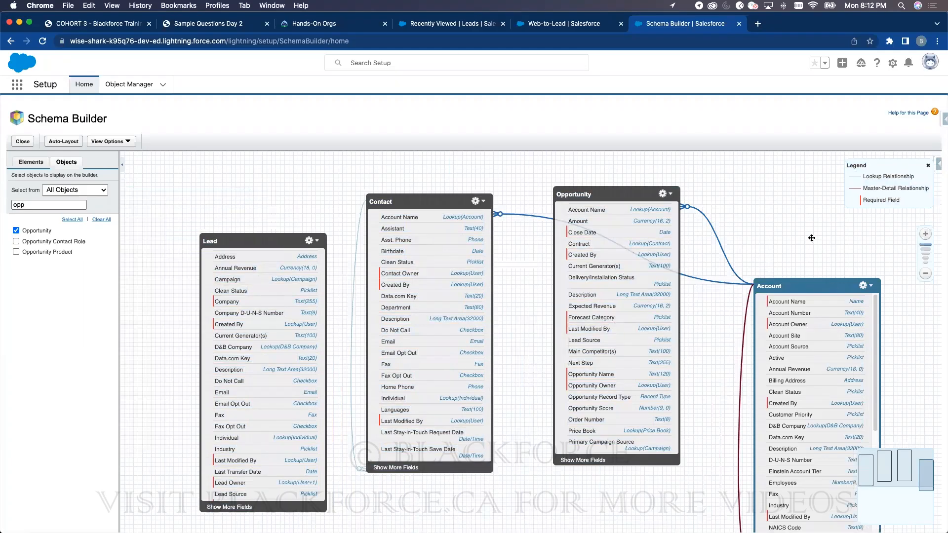
pyautogui.moveTo(820, 287); pyautogui.dragTo(799, 228)
pyautogui.moveTo(618, 197); pyautogui.dragTo(619, 262)
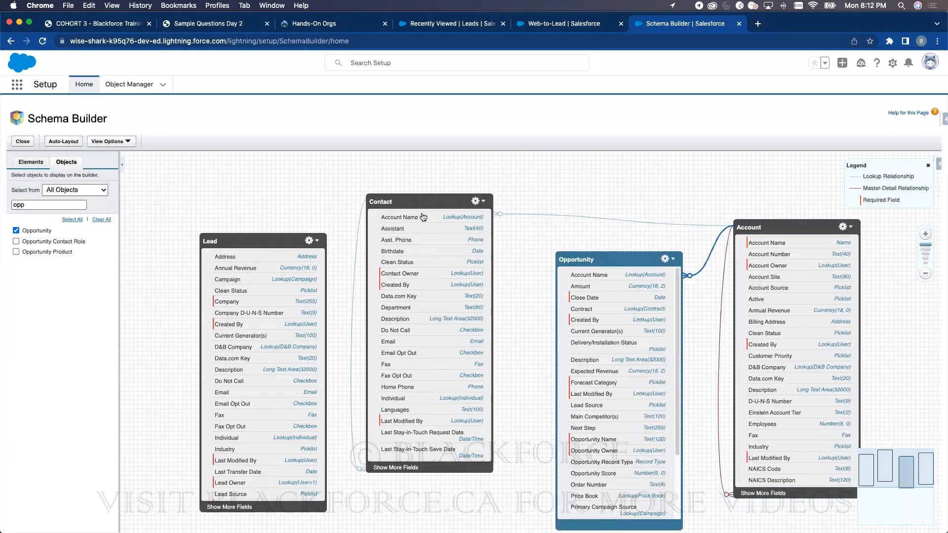
pyautogui.moveTo(412, 202); pyautogui.dragTo(423, 222)
pyautogui.moveTo(745, 223); pyautogui.dragTo(743, 215)
pyautogui.moveTo(622, 257); pyautogui.dragTo(610, 259)
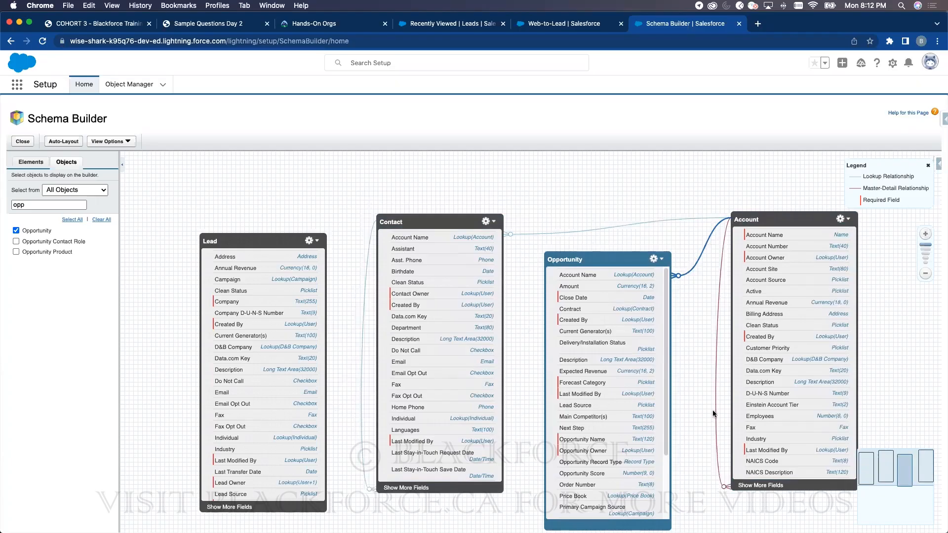
pyautogui.moveTo(715, 413)
pyautogui.moveTo(622, 264); pyautogui.dragTo(616, 261)
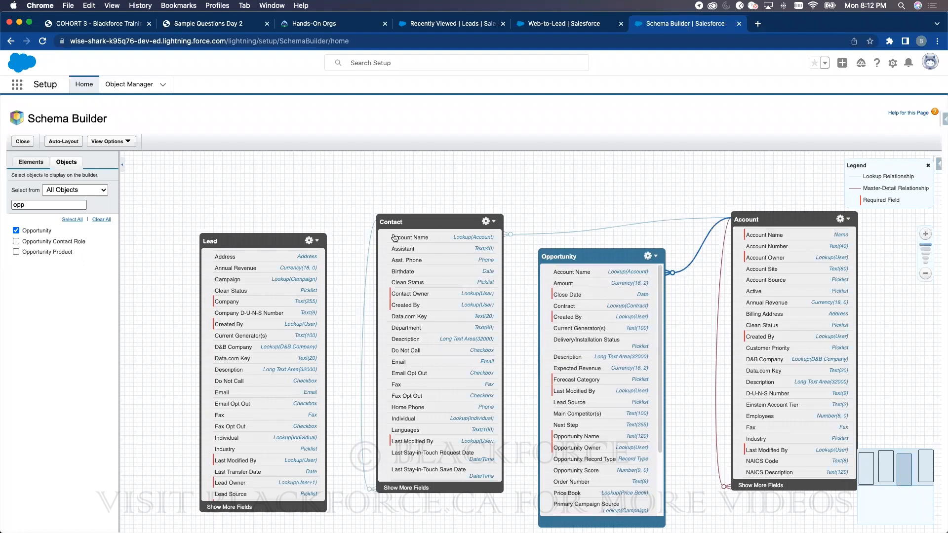
# - Add Activity, then Event, to the schema diagram
pyautogui.doubleClick(51, 205)
pyautogui.write('act')
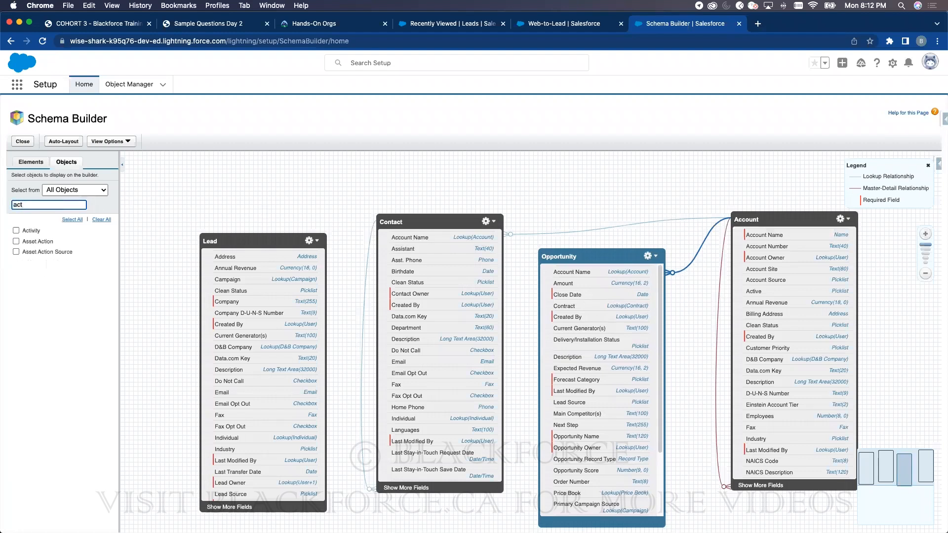
pyautogui.click(16, 230)
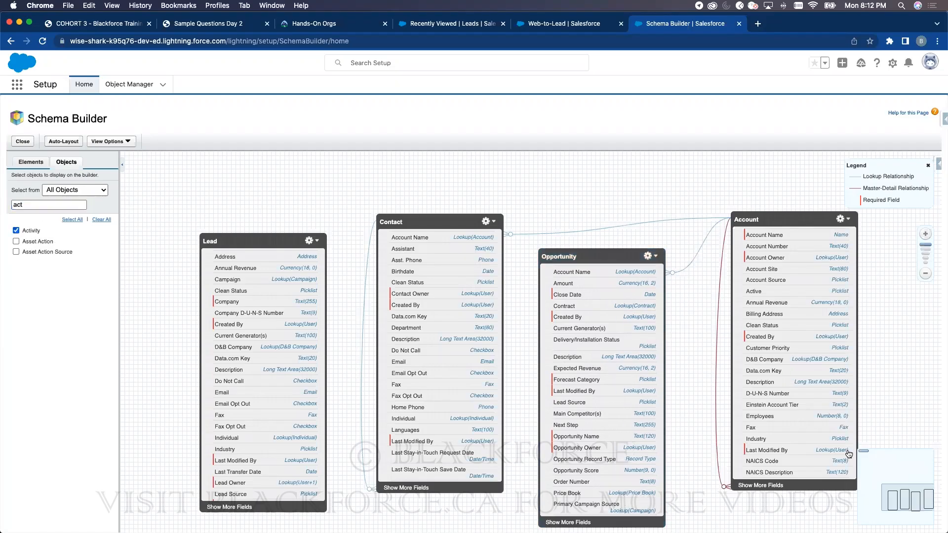
pyautogui.moveTo(273, 189); pyautogui.dragTo(560, 430)
pyautogui.moveTo(318, 215); pyautogui.dragTo(396, 392)
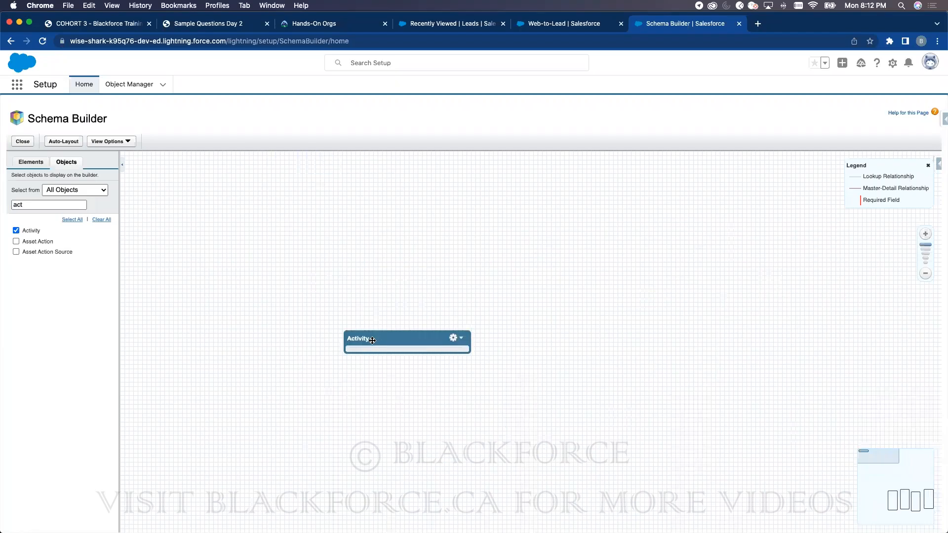
pyautogui.click(47, 205)
pyautogui.press('BackSpace')
pyautogui.press('BackSpace')
pyautogui.press('BackSpace')
pyautogui.write('even')
pyautogui.click(16, 252)
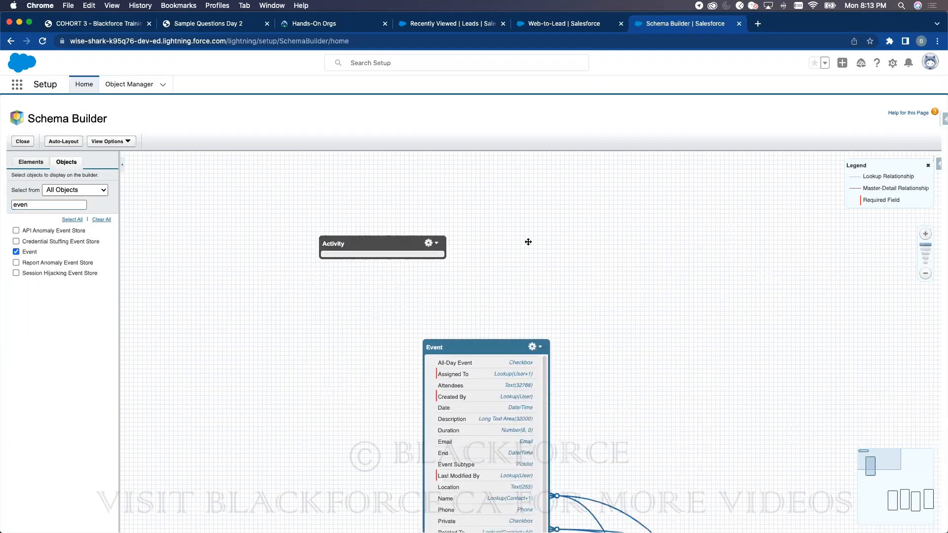
# - Remove Activity from the diagram and add the Task object
pyautogui.doubleClick(29, 204)
pyautogui.write('act')
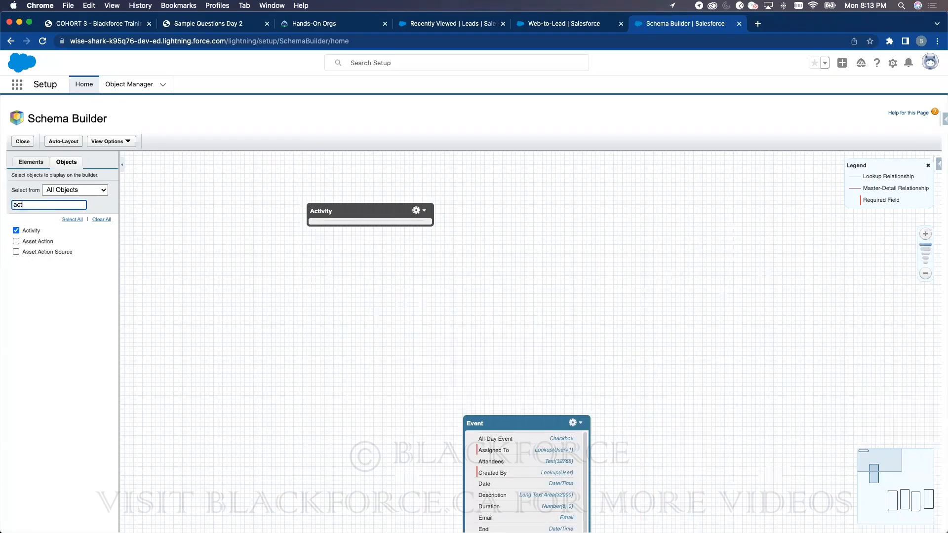
pyautogui.click(15, 231)
pyautogui.doubleClick(22, 205)
pyautogui.write('r')
pyautogui.write('ask')
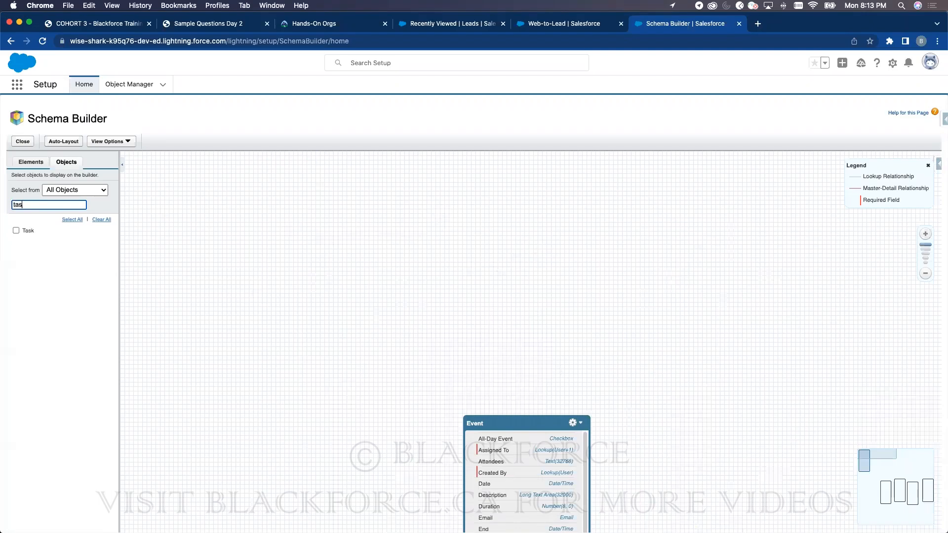
pyautogui.click(22, 231)
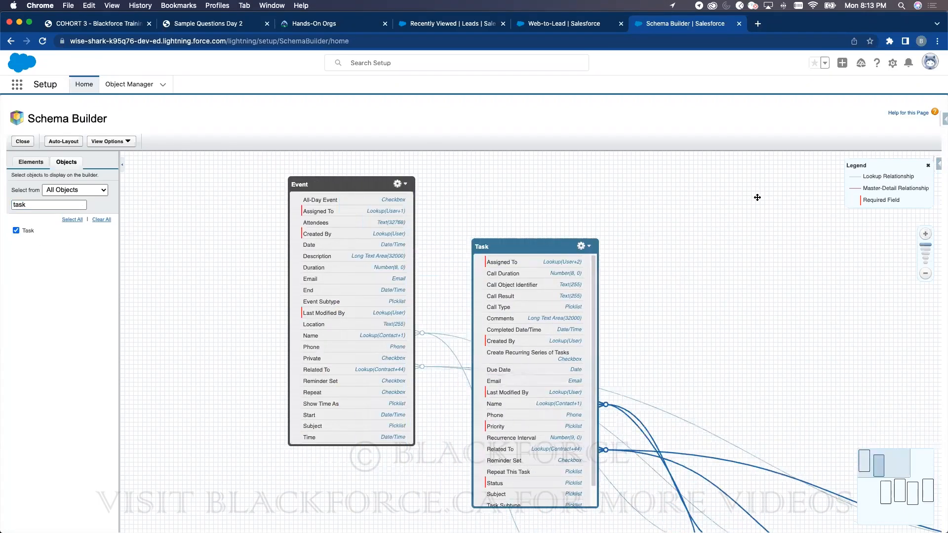
# - Zoom out and arrange Event, Task and Lead around Contact, Opportunity and Account
pyautogui.moveTo(356, 196); pyautogui.dragTo(467, 330)
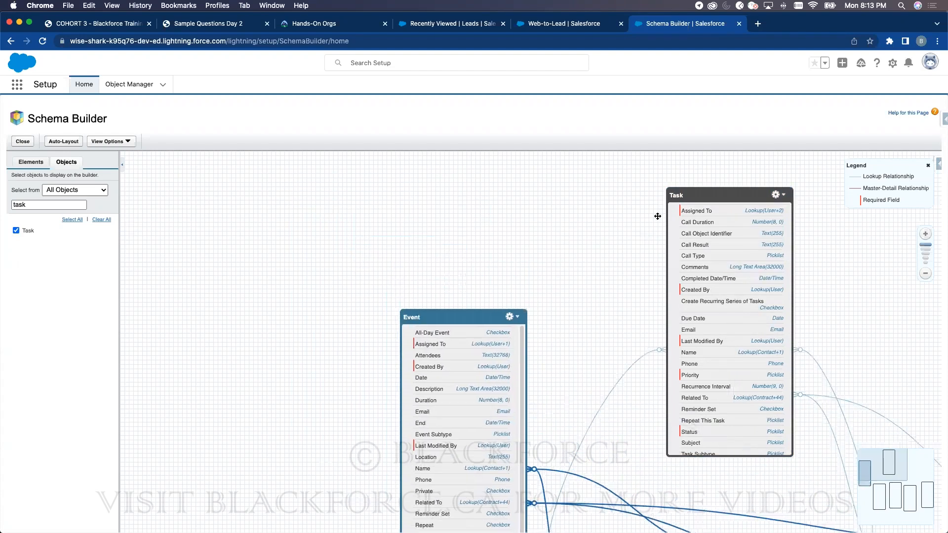
pyautogui.moveTo(709, 194); pyautogui.dragTo(705, 316)
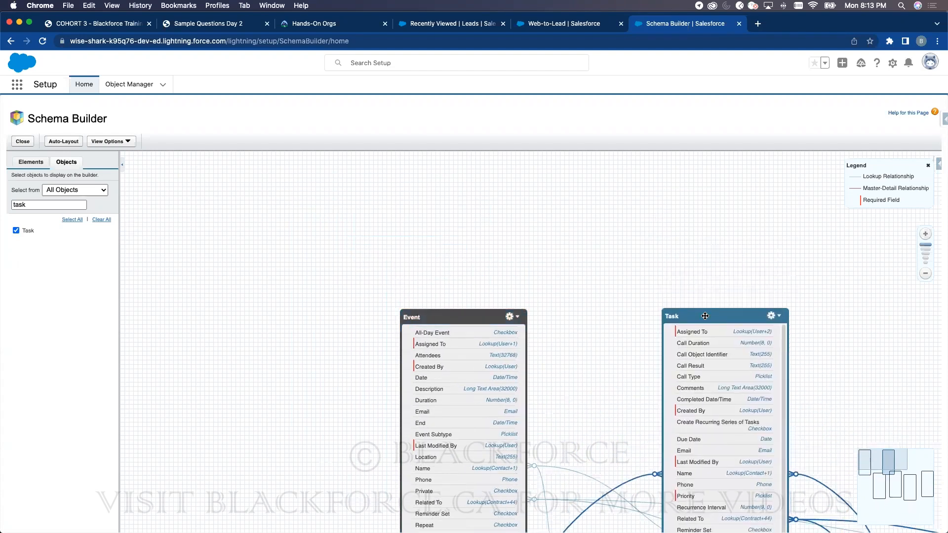
pyautogui.click(924, 275)
pyautogui.click(925, 275)
pyautogui.click(924, 275)
pyautogui.moveTo(592, 353); pyautogui.dragTo(506, 187)
pyautogui.moveTo(472, 302); pyautogui.dragTo(290, 375)
pyautogui.moveTo(391, 160); pyautogui.dragTo(219, 195)
pyautogui.moveTo(530, 162); pyautogui.dragTo(366, 175)
pyautogui.moveTo(235, 196); pyautogui.dragTo(209, 168)
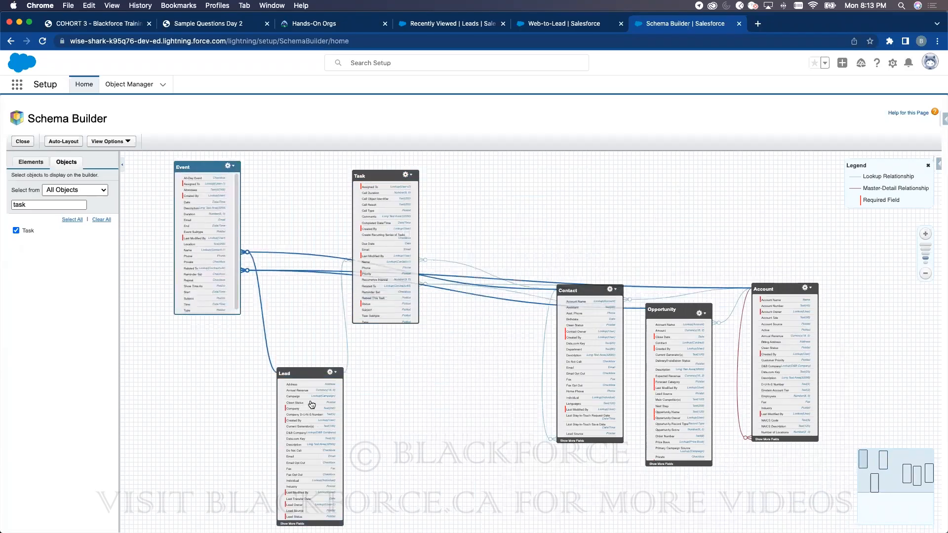
pyautogui.moveTo(321, 370); pyautogui.dragTo(298, 340)
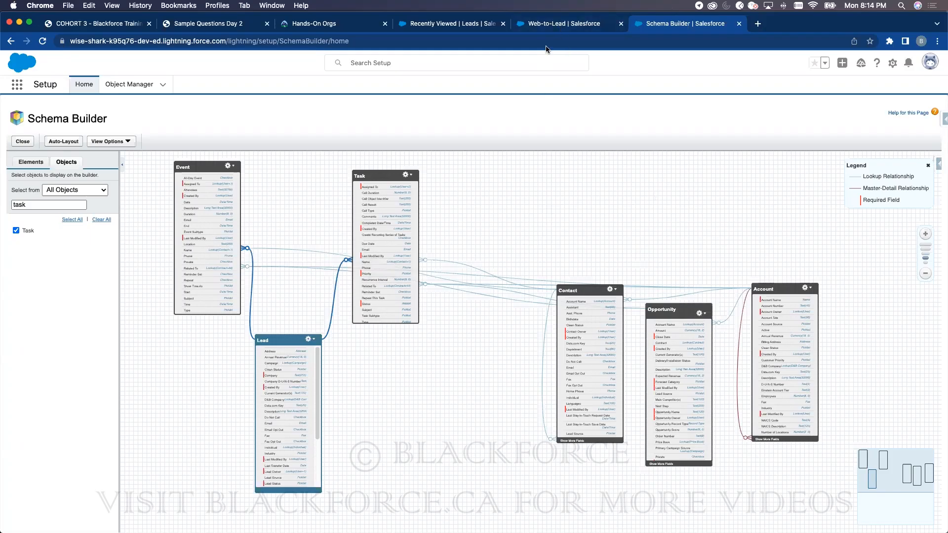
pyautogui.click(554, 25)
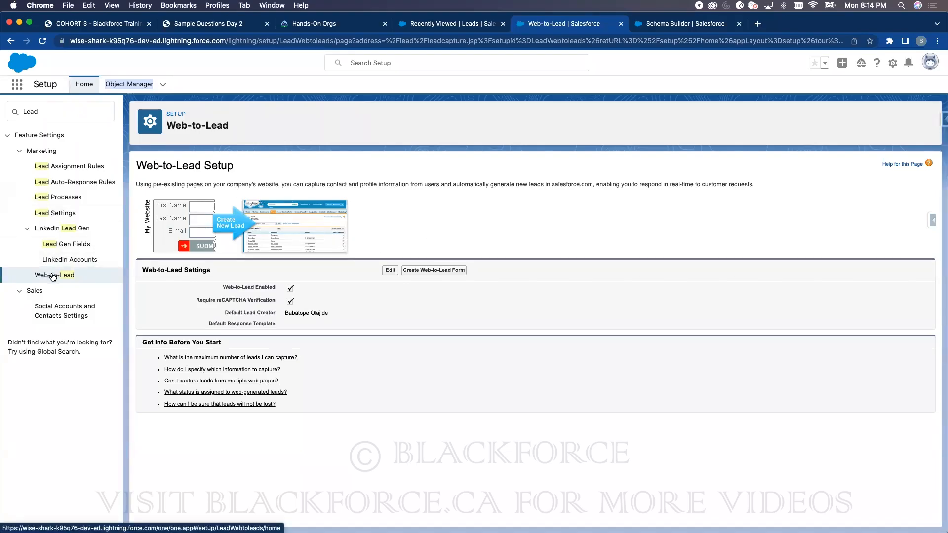
pyautogui.doubleClick(39, 113)
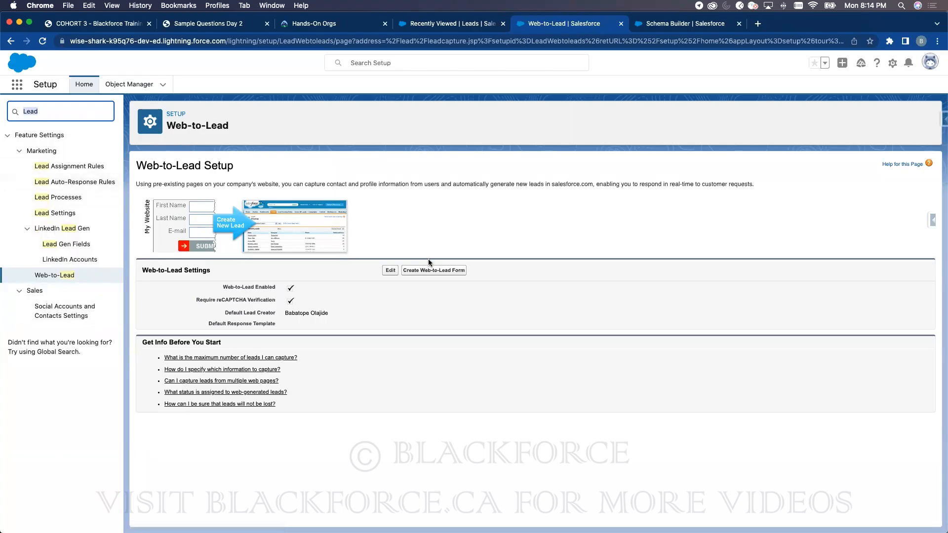
pyautogui.click(430, 271)
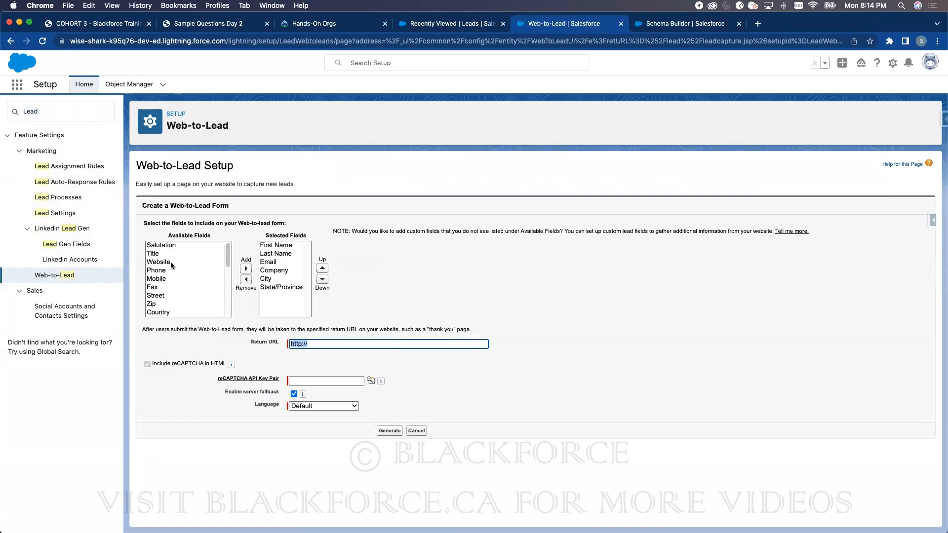
pyautogui.scroll(-10, 172, 269)
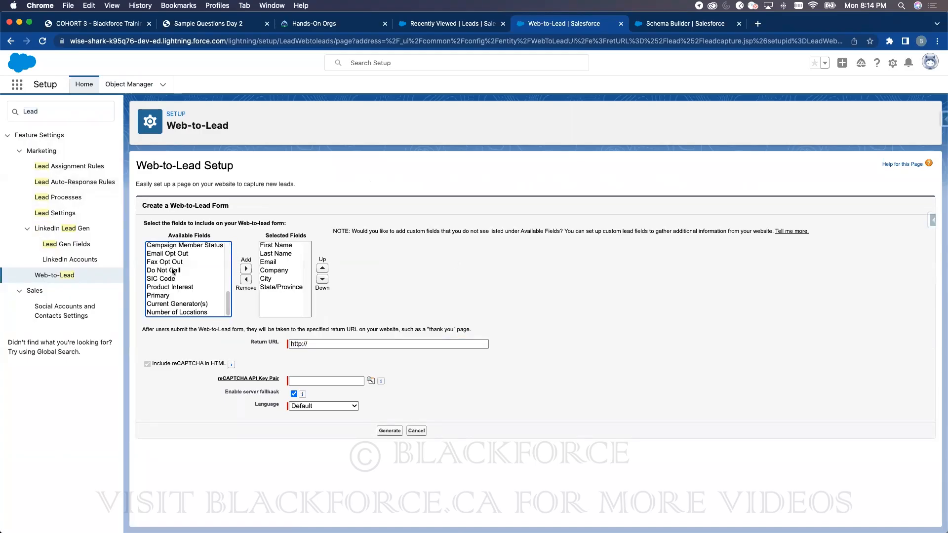
pyautogui.moveTo(229, 307); pyautogui.dragTo(221, 258)
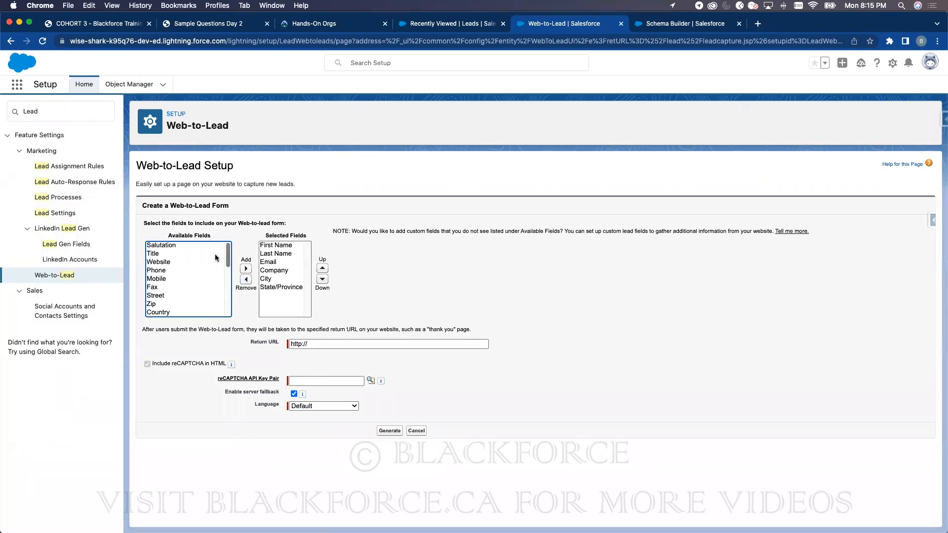
pyautogui.moveTo(229, 250); pyautogui.dragTo(234, 303)
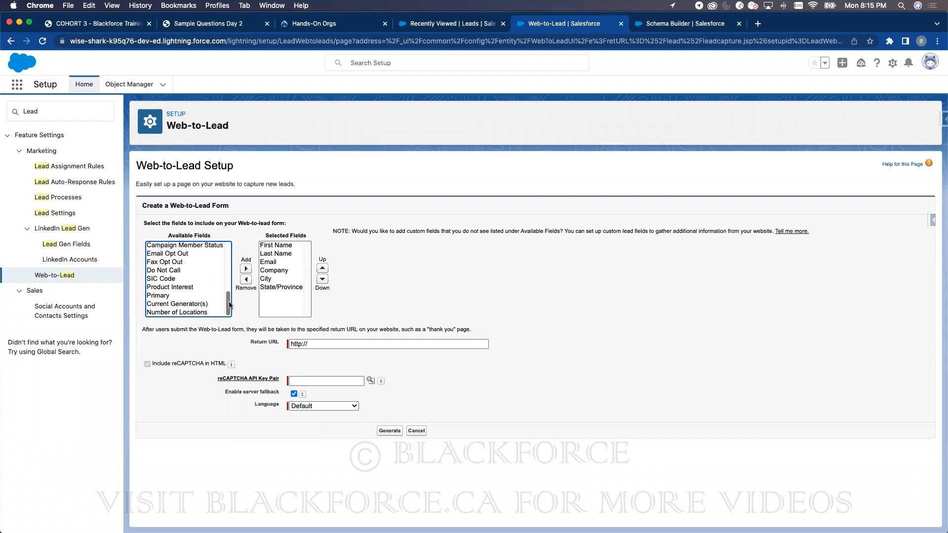
pyautogui.moveTo(229, 304); pyautogui.dragTo(229, 248)
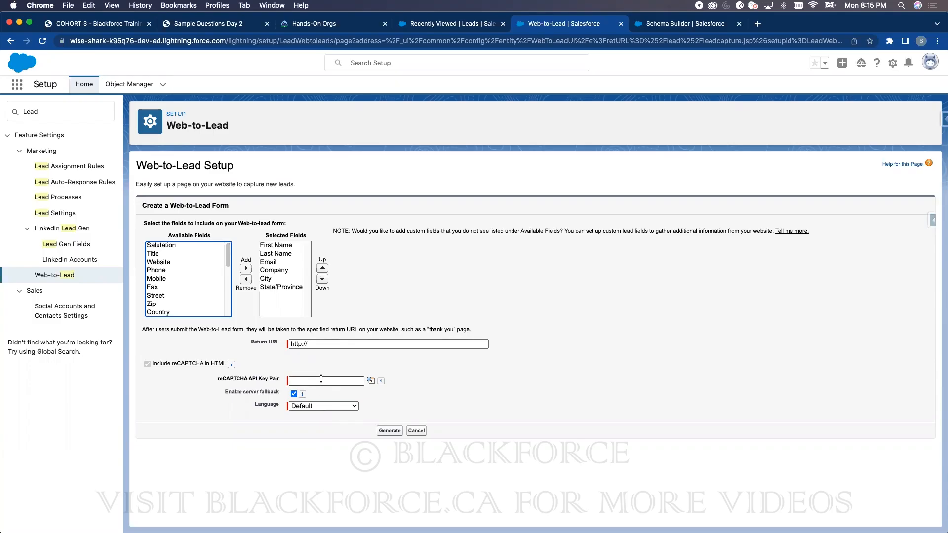
# - In a new Web-to-Lead tab, turn off required reCAPTCHA and save the settings
pyautogui.rightClick(53, 279)
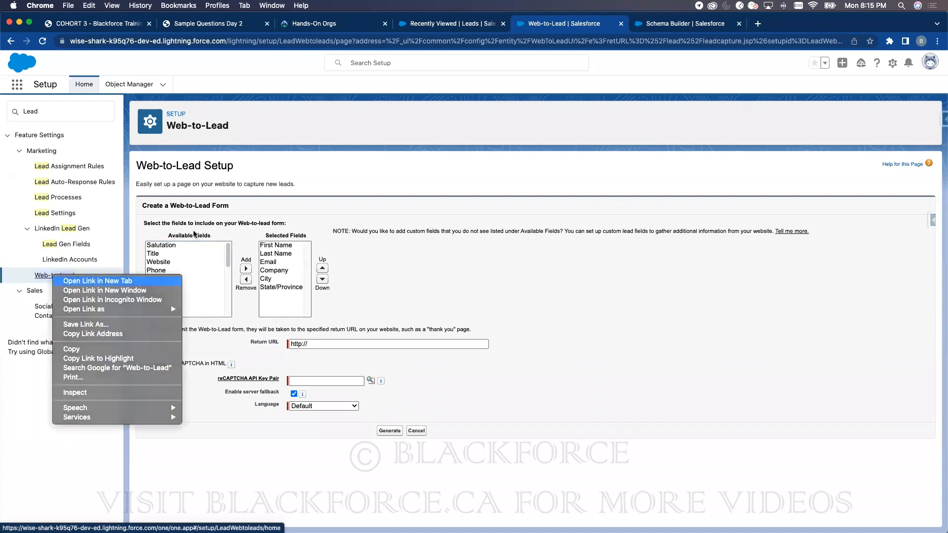
pyautogui.click(74, 279)
pyautogui.click(770, 24)
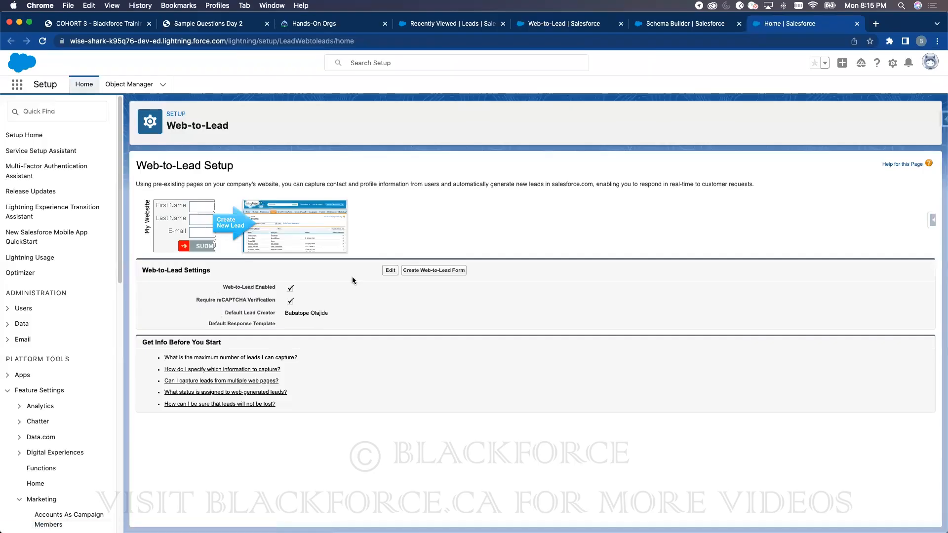
pyautogui.click(294, 248)
pyautogui.click(393, 340)
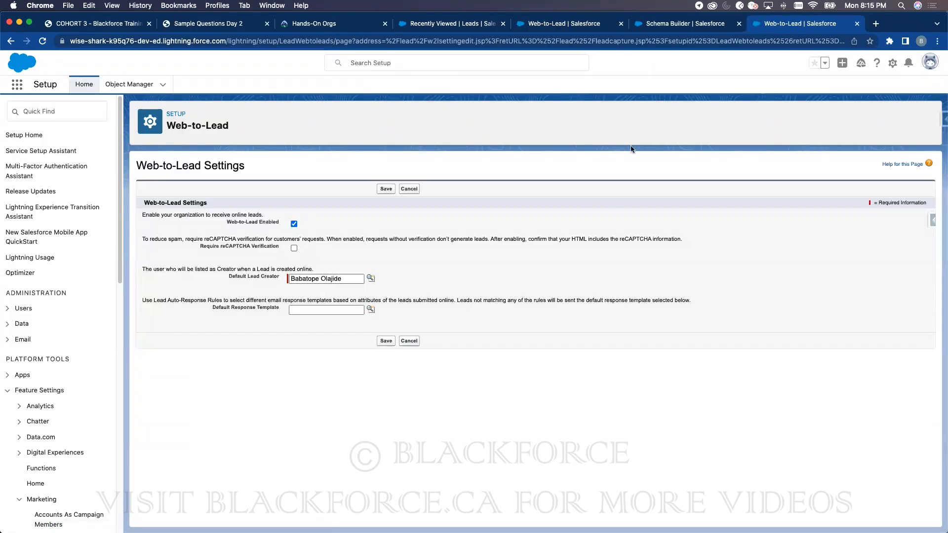
pyautogui.click(533, 25)
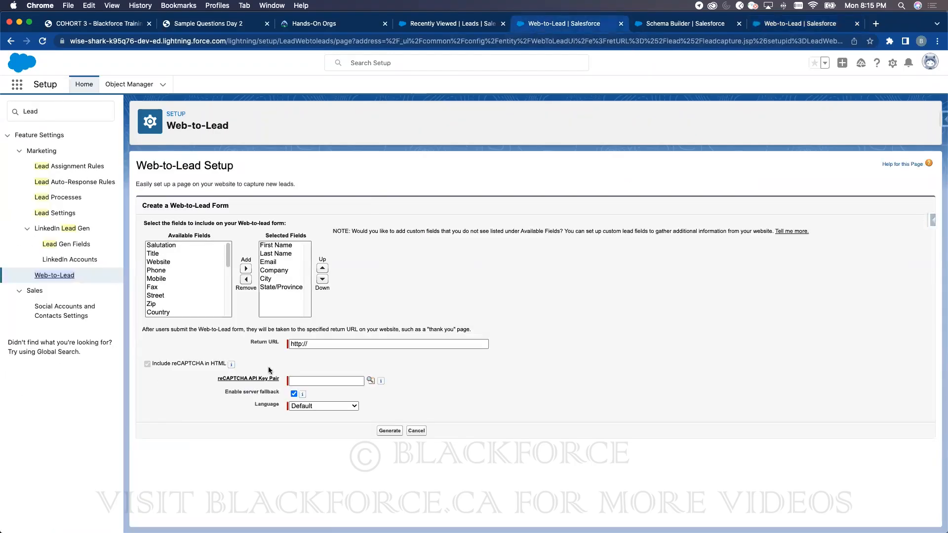
pyautogui.click(43, 41)
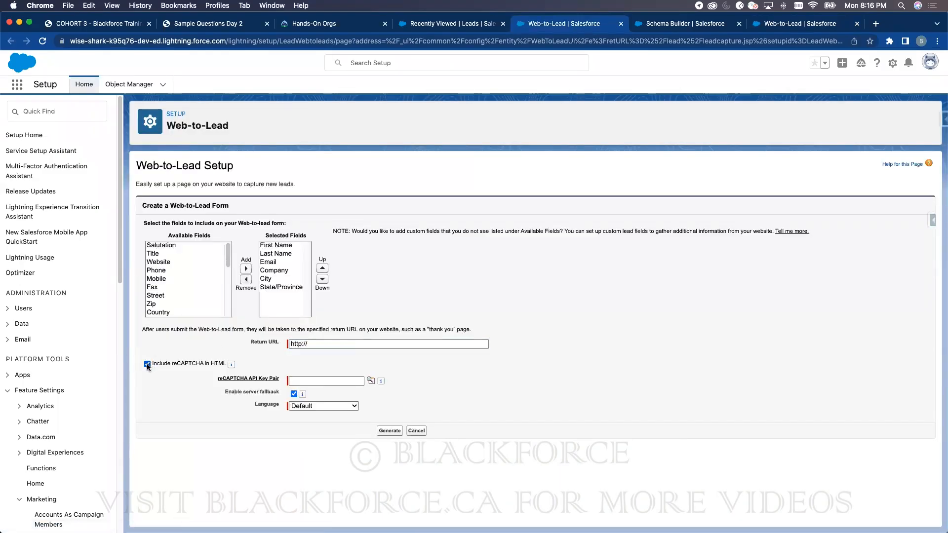
pyautogui.click(146, 363)
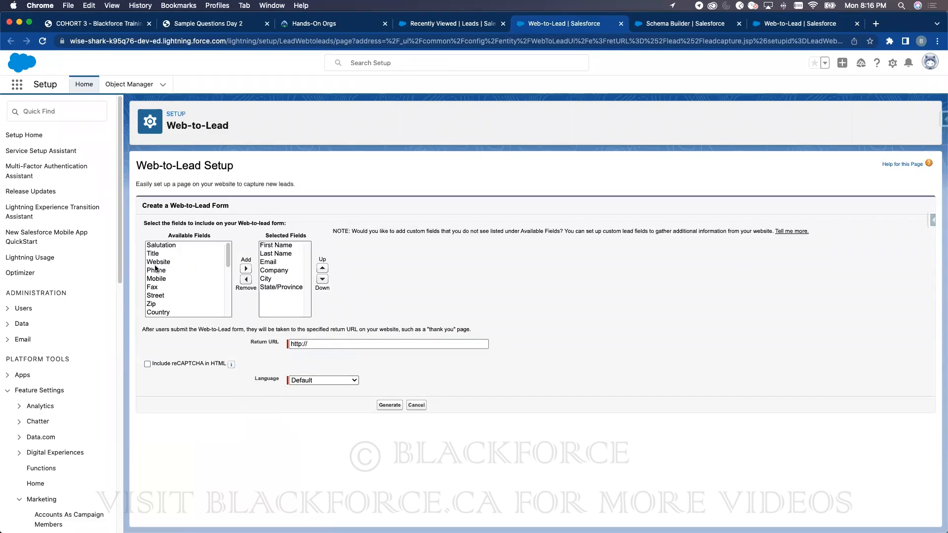
pyautogui.click(337, 340)
pyautogui.click(362, 364)
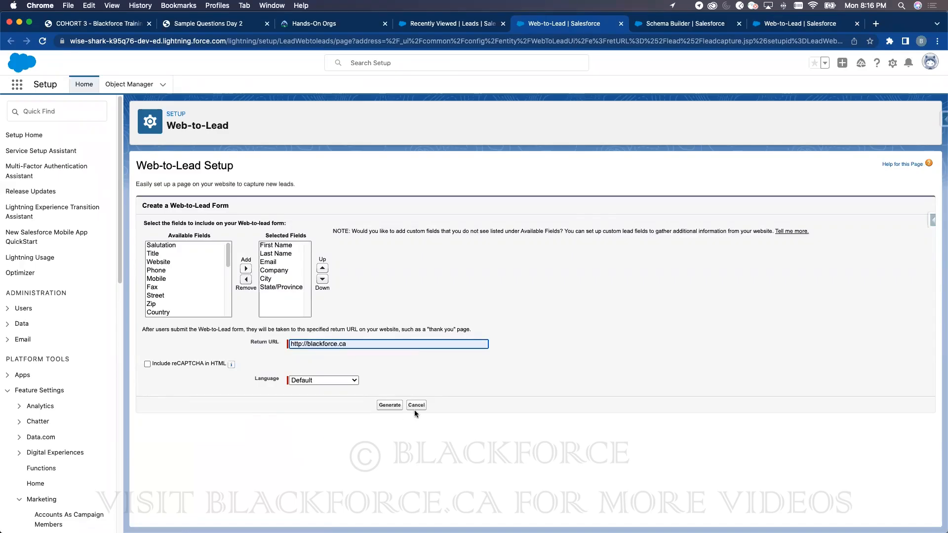
pyautogui.click(384, 406)
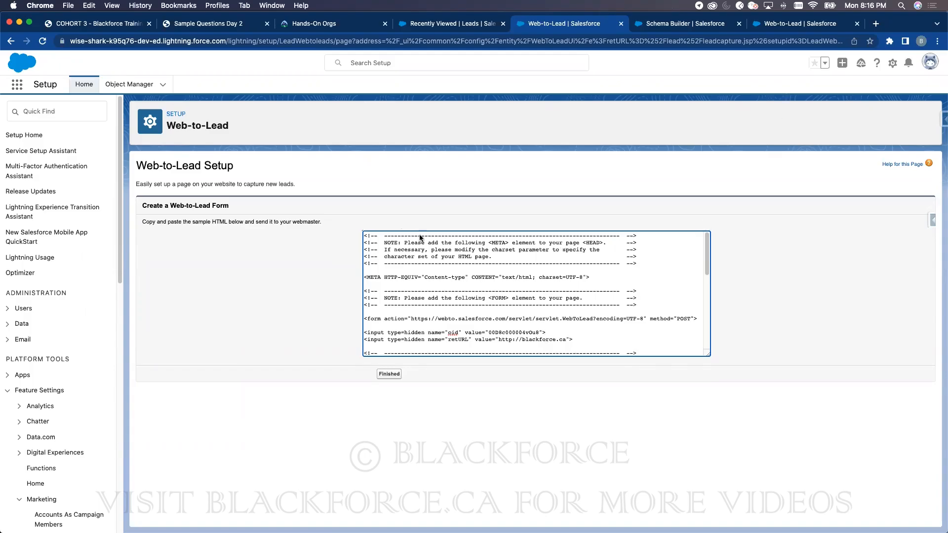
# - Review the Lead object's Fields & Relationships in Object Manager, then return to the Leads list
pyautogui.click(146, 87)
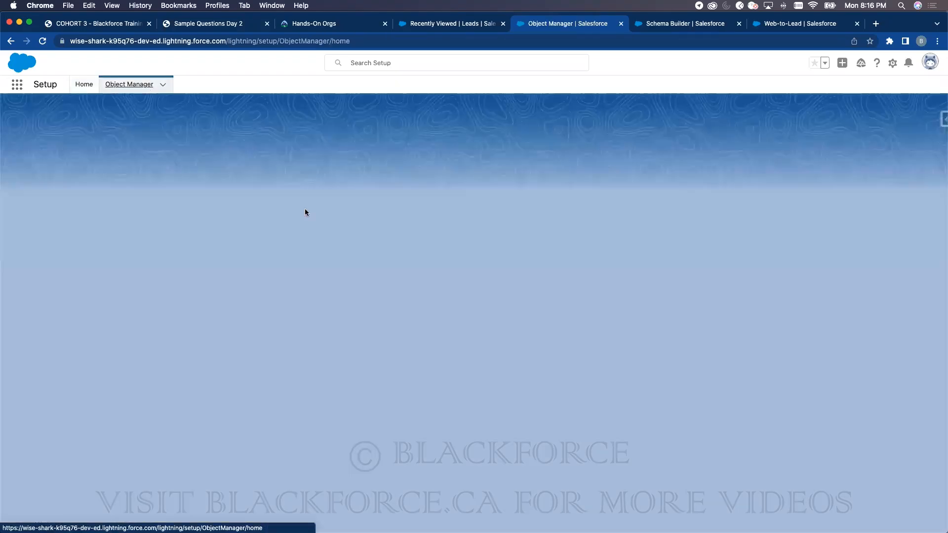
pyautogui.click(784, 122)
pyautogui.write('Lead')
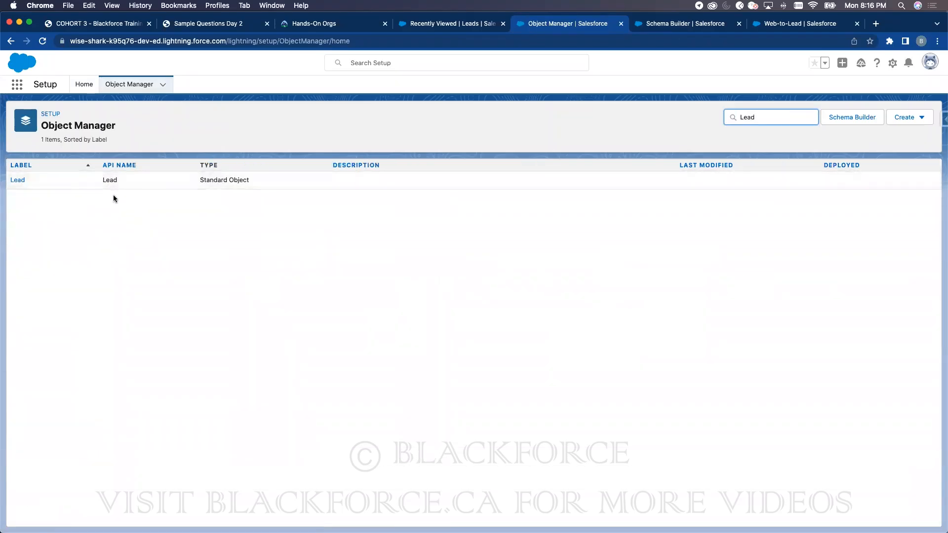
pyautogui.click(20, 181)
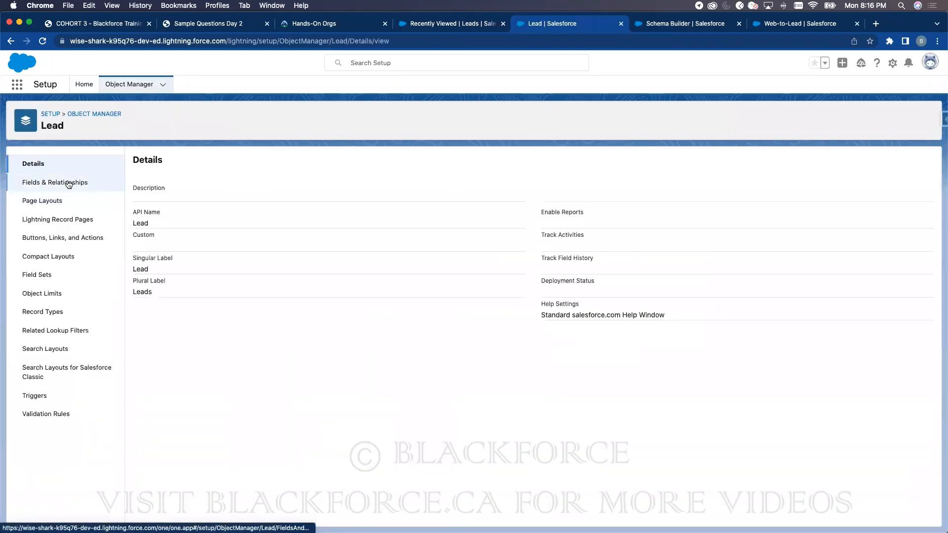
pyautogui.click(68, 183)
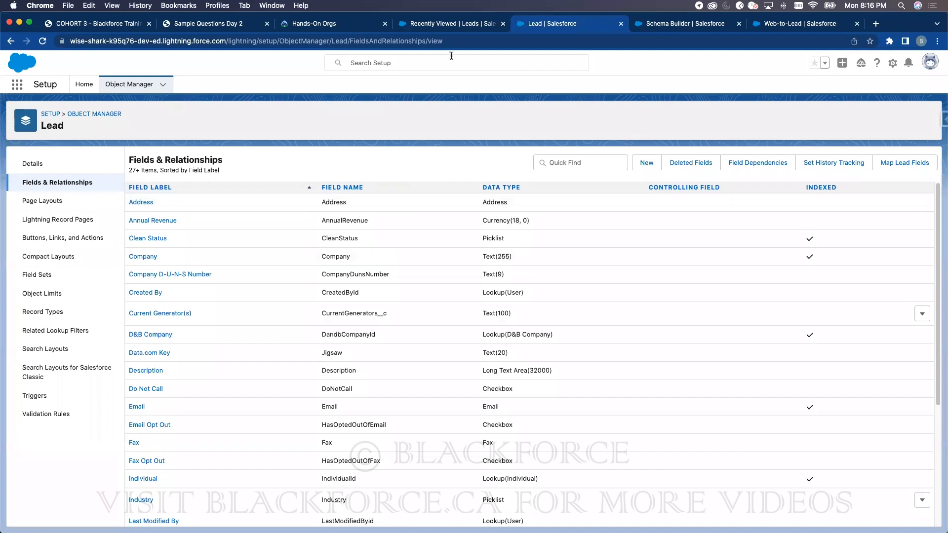
pyautogui.click(447, 25)
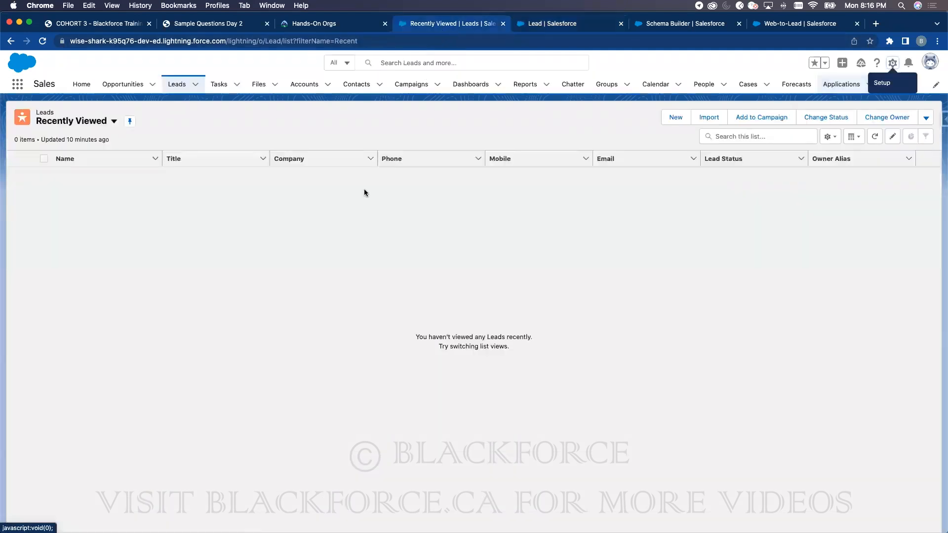
# - Refresh the Leads list and start a new lead record
pyautogui.click(182, 86)
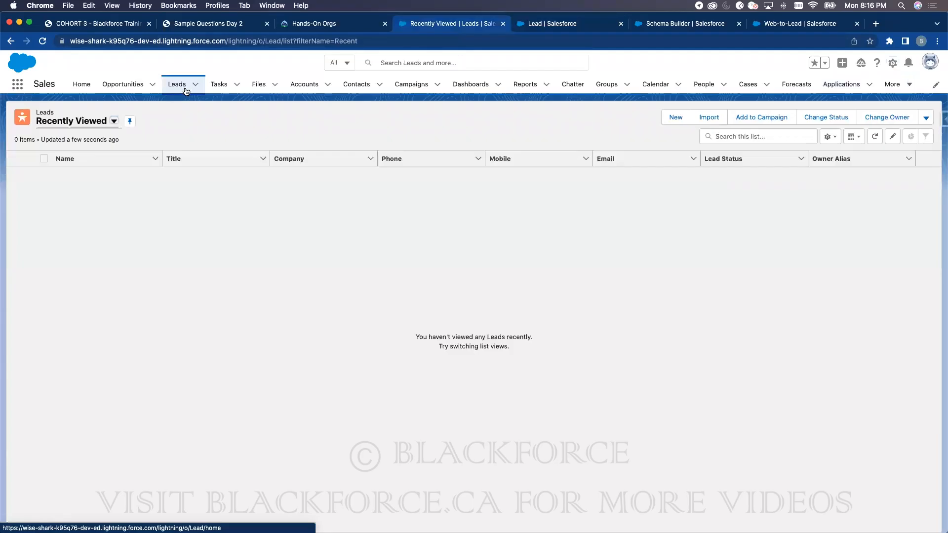
pyautogui.click(676, 118)
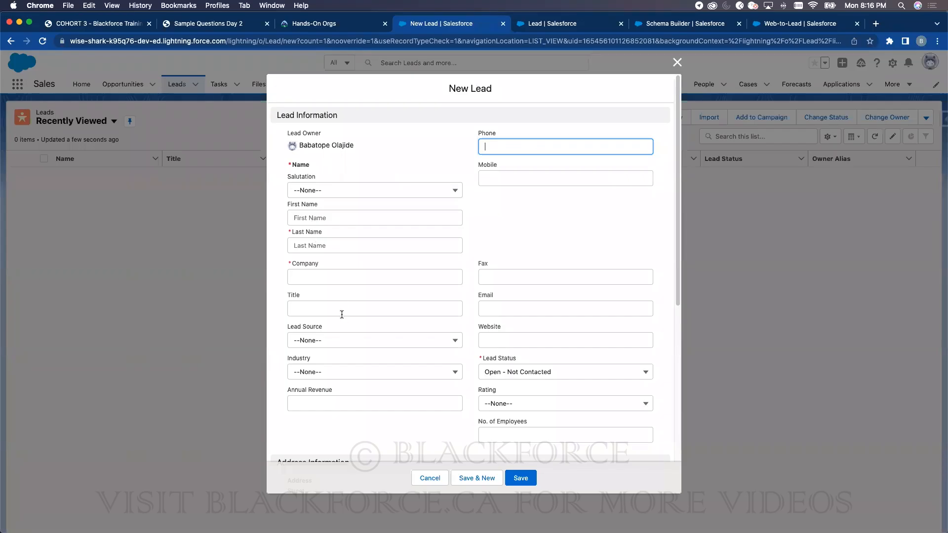
# - Save a lead with last name 'New Lead', a placeholder first name and company ABC Company
pyautogui.click(321, 244)
pyautogui.write('New Lead')
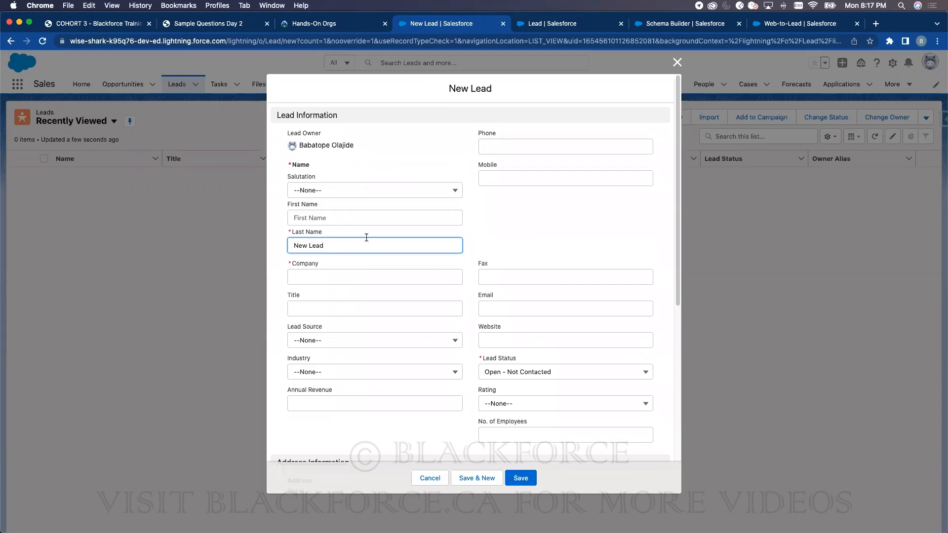
pyautogui.click(315, 220)
pyautogui.write('fdsffdf')
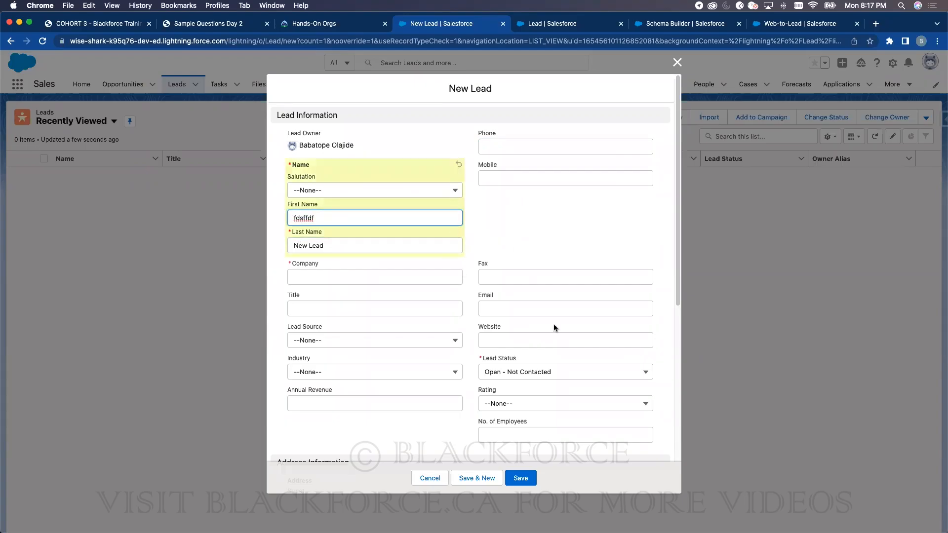
pyautogui.scroll(-5, 554, 327)
pyautogui.scroll(5, 553, 324)
pyautogui.click(361, 277)
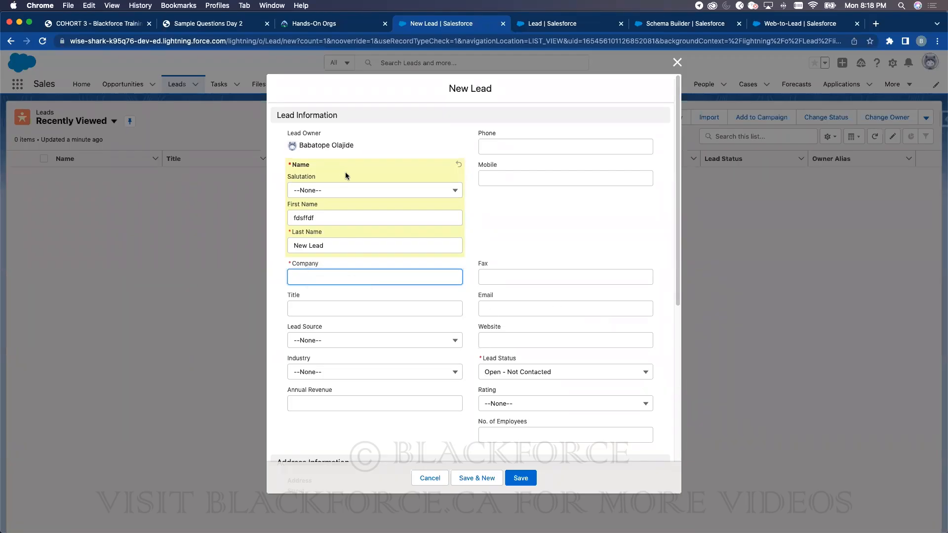
pyautogui.write('ABC Company')
pyautogui.click(520, 479)
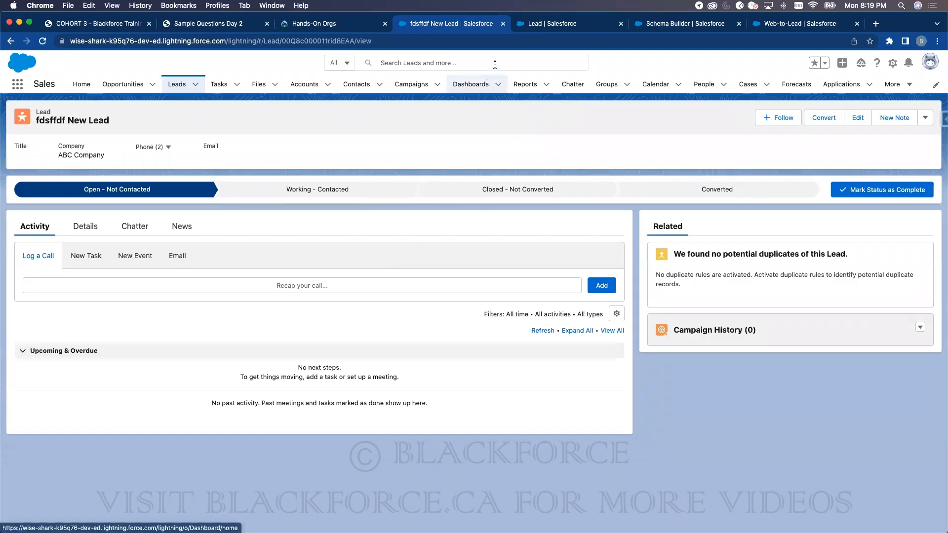
# - Go back to the Web-to-Lead setup page and filter Setup Quick Find by 'Lead'
pyautogui.click(535, 27)
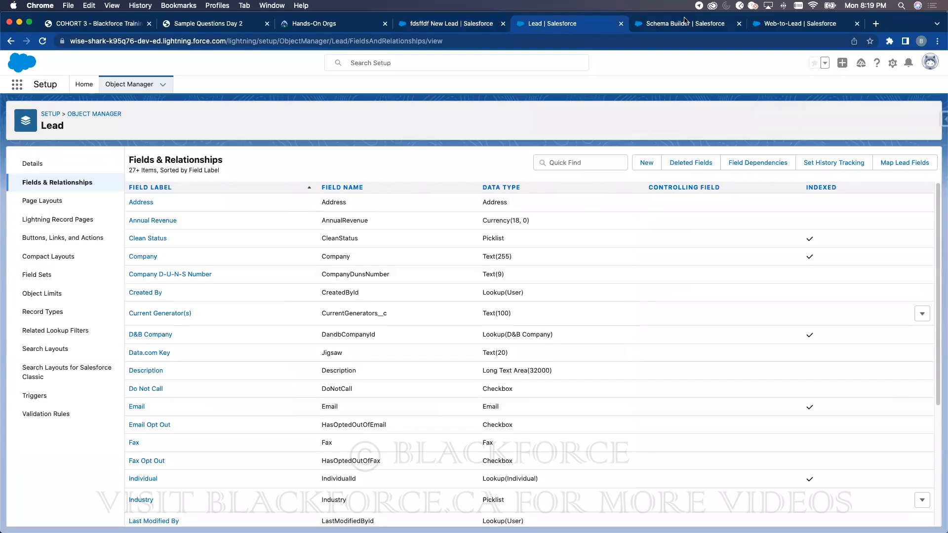
pyautogui.click(775, 24)
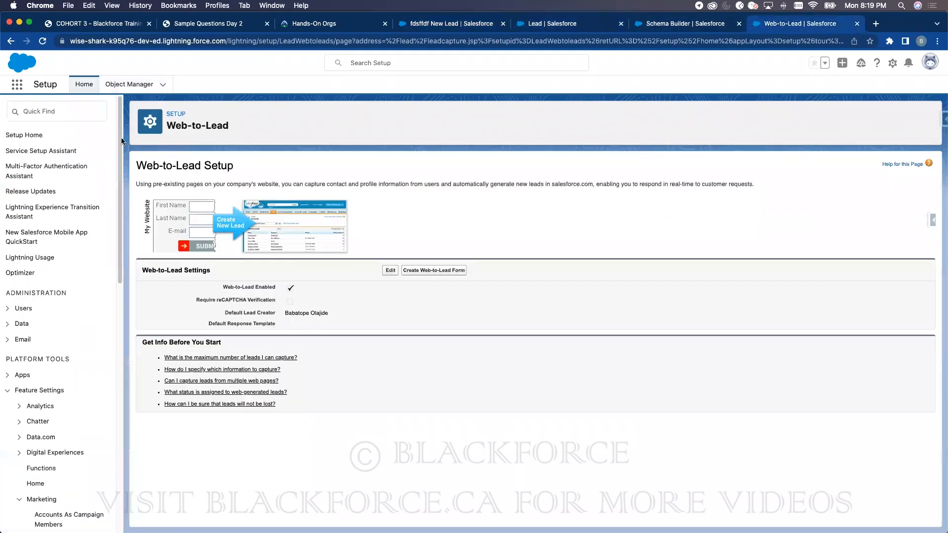
pyautogui.click(54, 112)
pyautogui.write('Lead')
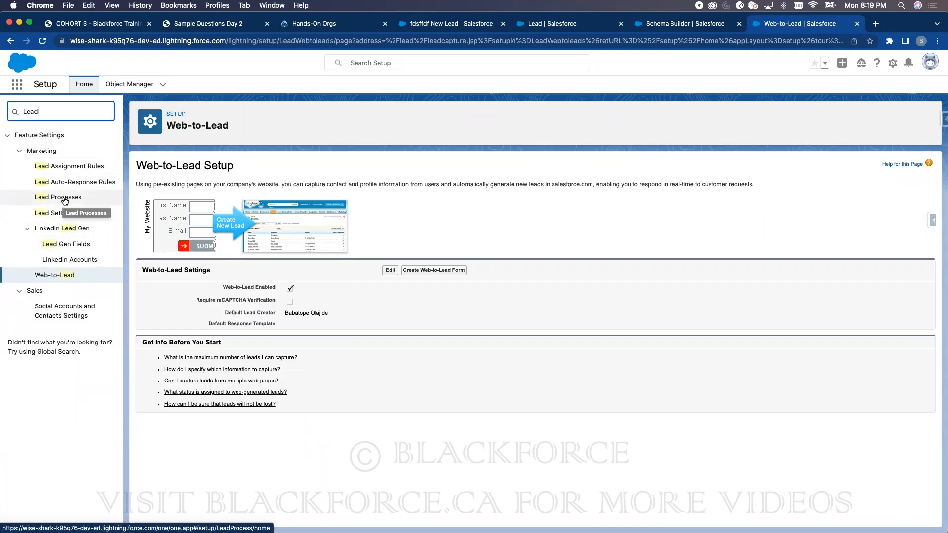
# - Open Lead Processes, glance at the new lead record, then begin a new lead process
pyautogui.click(65, 200)
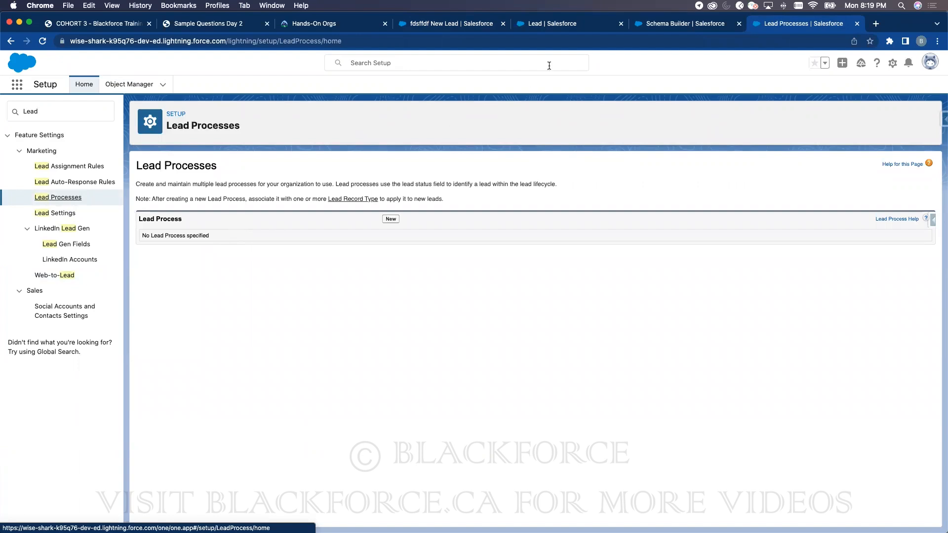
pyautogui.click(493, 27)
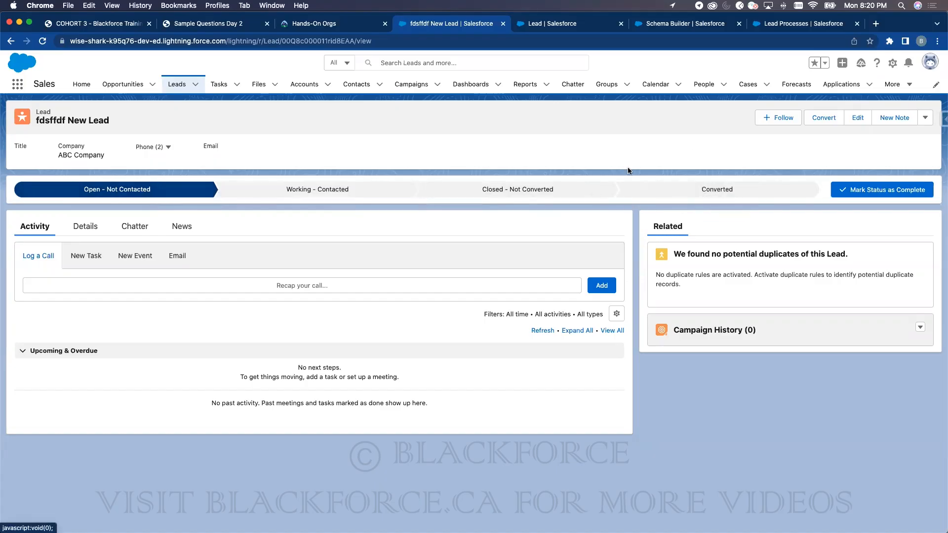
pyautogui.click(763, 25)
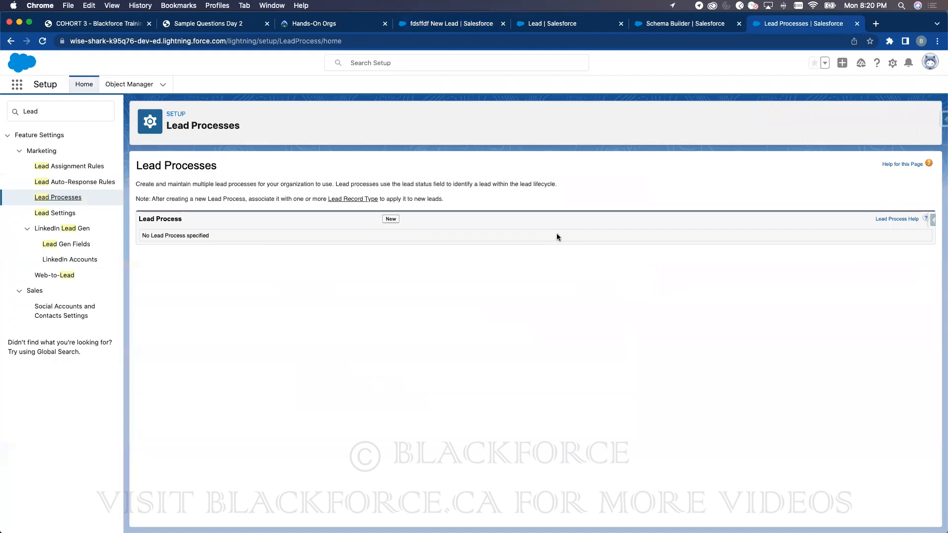
pyautogui.click(459, 23)
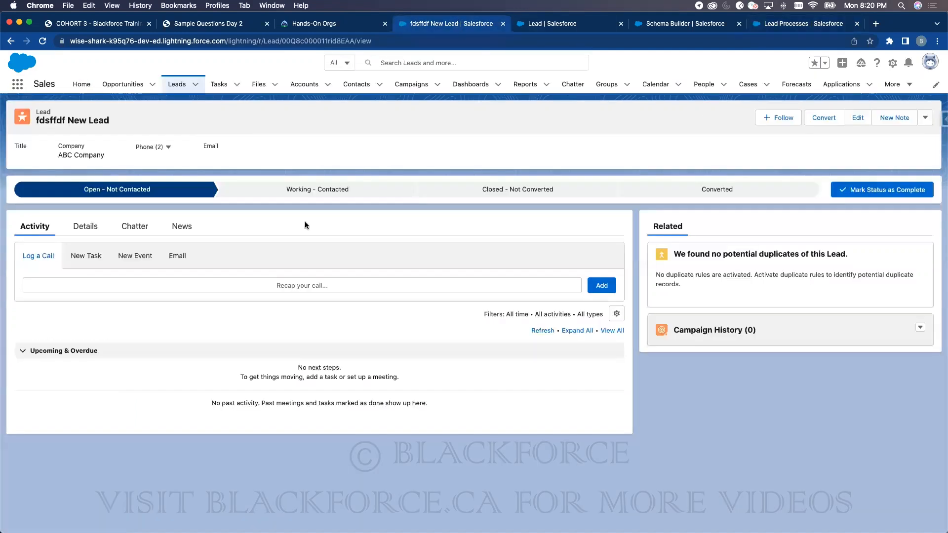
pyautogui.click(784, 25)
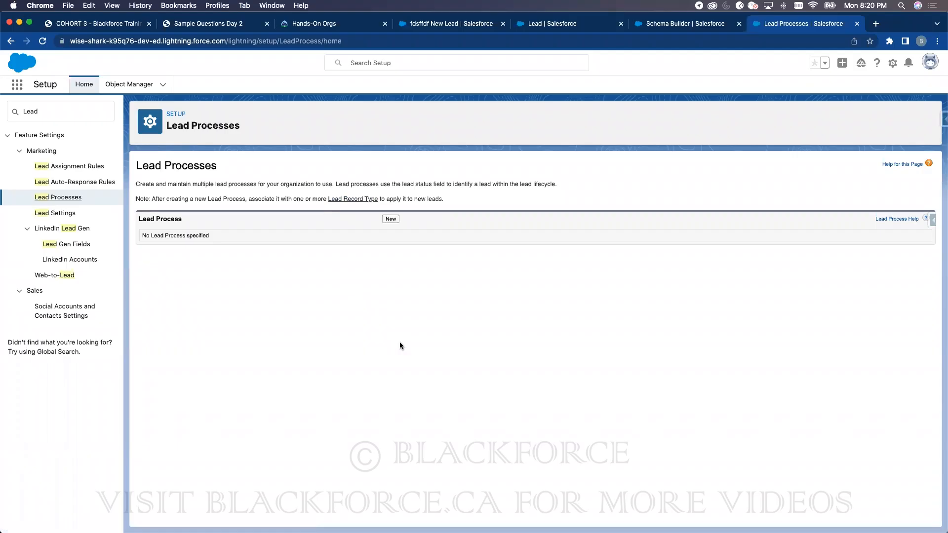
pyautogui.click(391, 219)
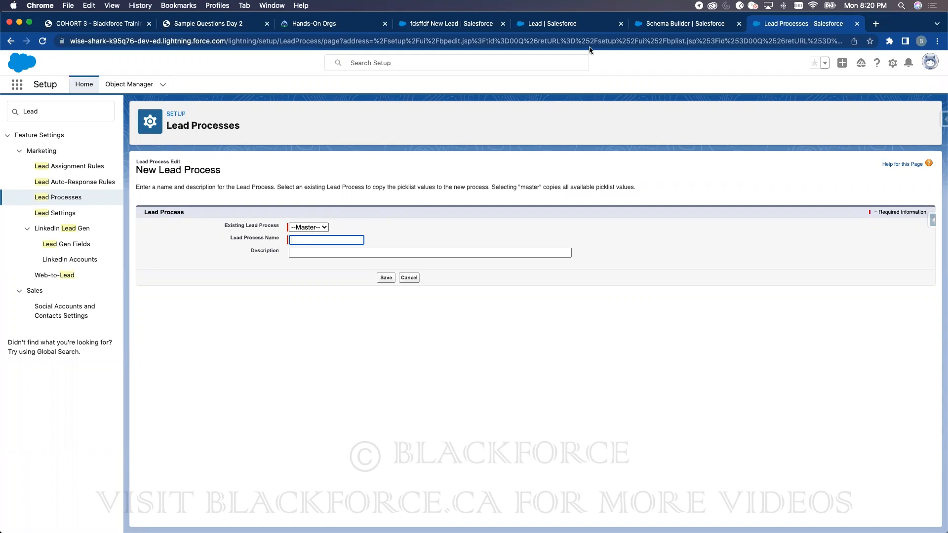
# - Bring the ABC Company lead record back into view
pyautogui.click(539, 24)
pyautogui.click(435, 23)
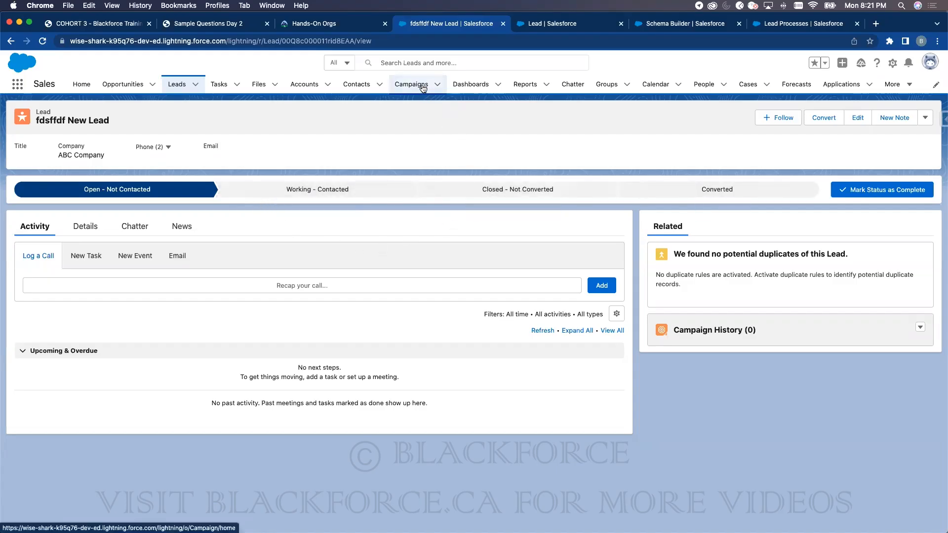
# - Check the Lead & Opportunity Management objectives on slide page 2, then return to Lead fields
pyautogui.click(126, 31)
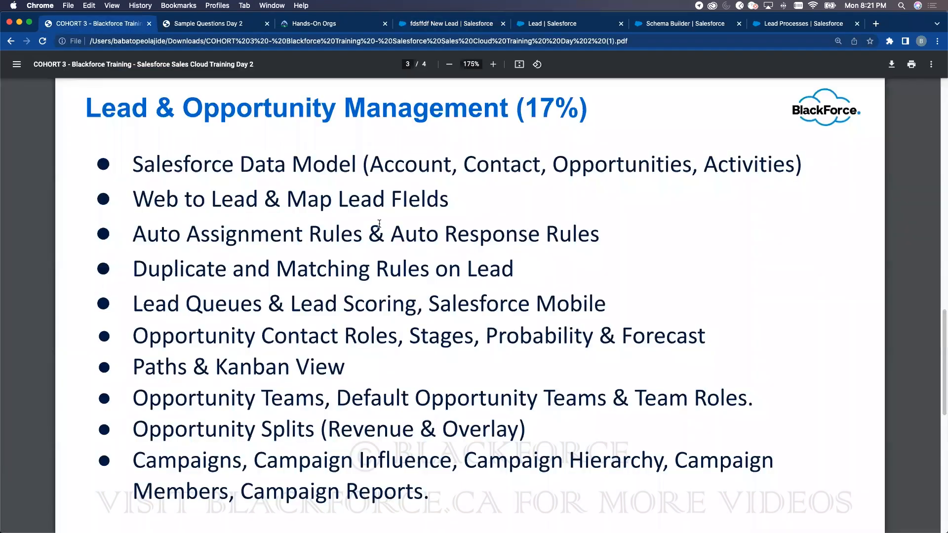
pyautogui.scroll(12, 365, 222)
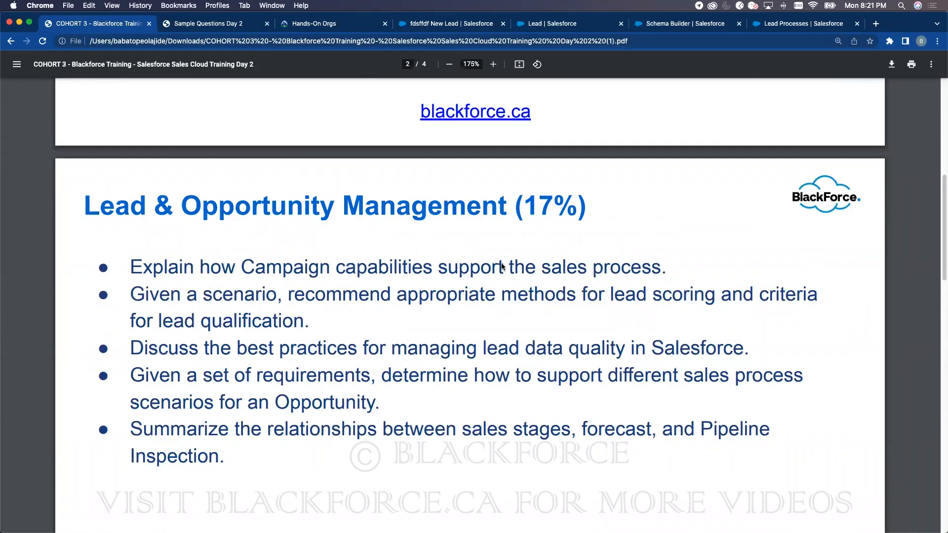
pyautogui.click(564, 29)
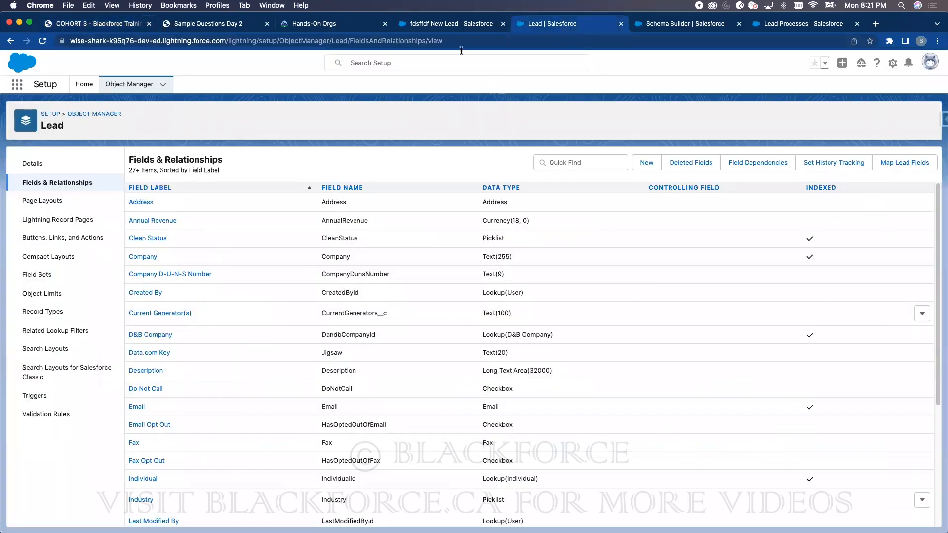
# - After viewing the empty Campaigns list, reopen the ABC Company lead and select Working - Contacted
pyautogui.click(445, 23)
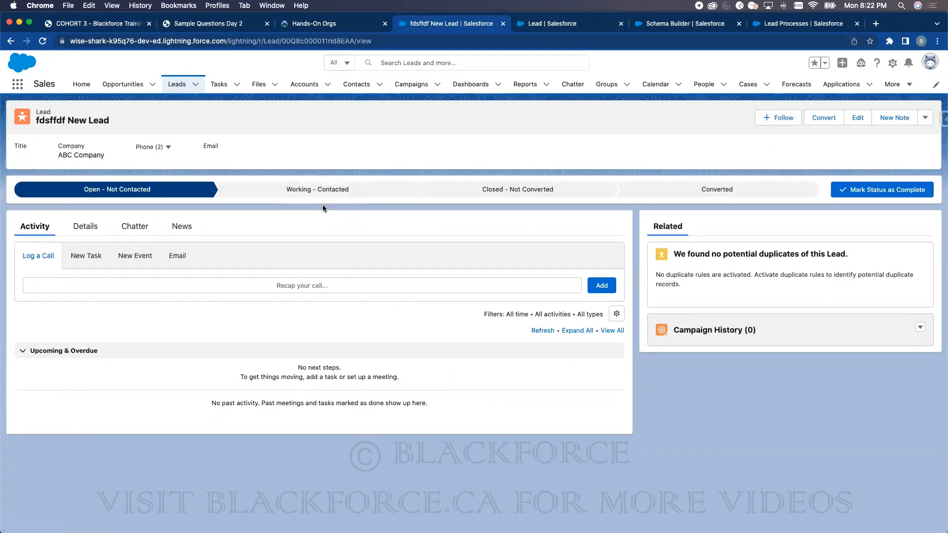
pyautogui.click(409, 85)
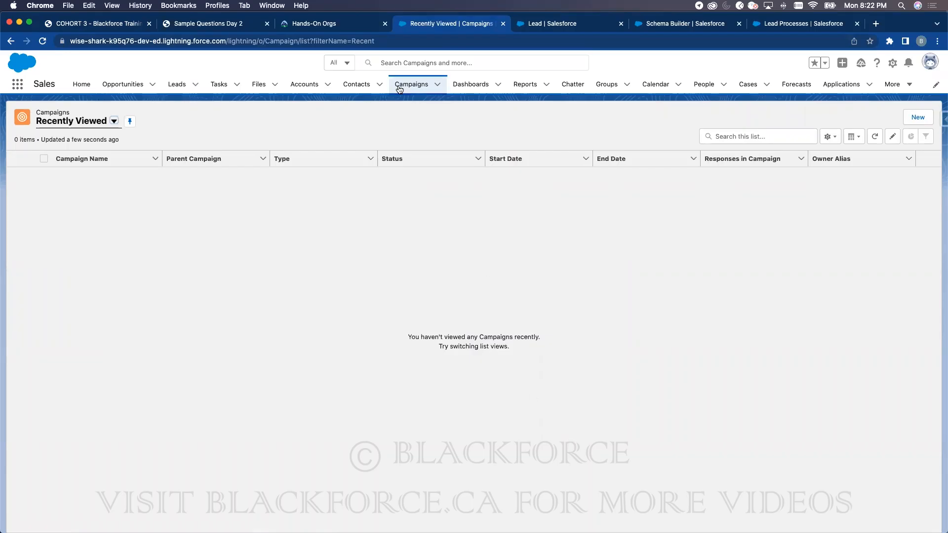
pyautogui.click(173, 87)
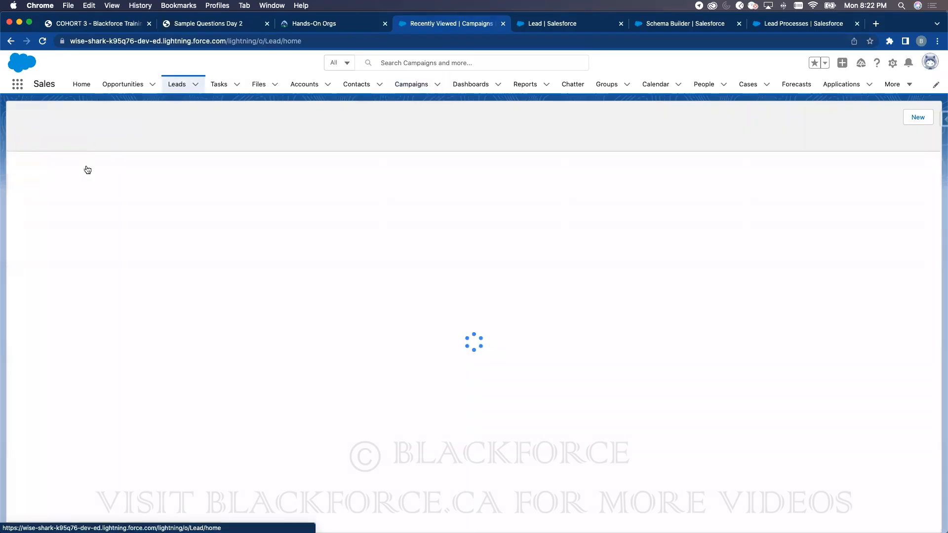
pyautogui.click(83, 175)
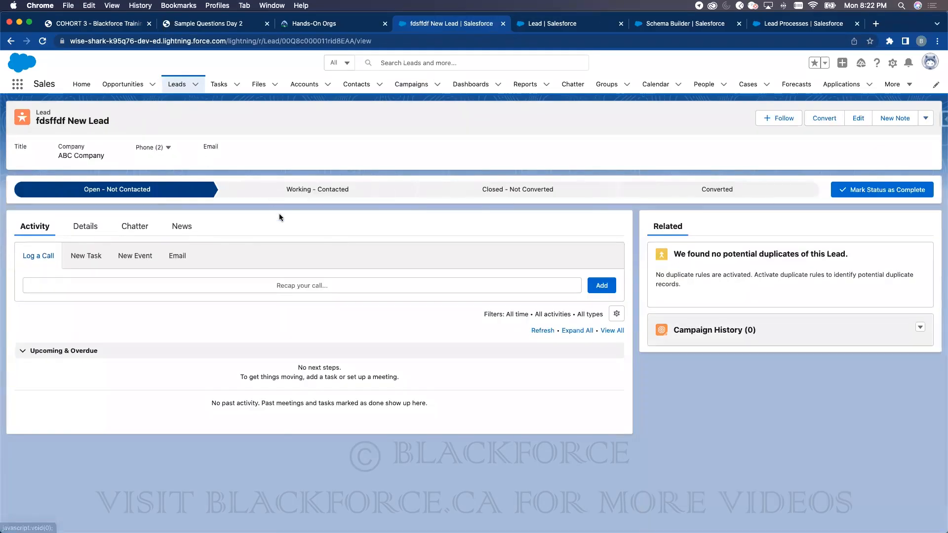
pyautogui.click(304, 190)
# - Preview the Closed - Not Converted stage, then return to the blank New Lead Process form
pyautogui.click(520, 189)
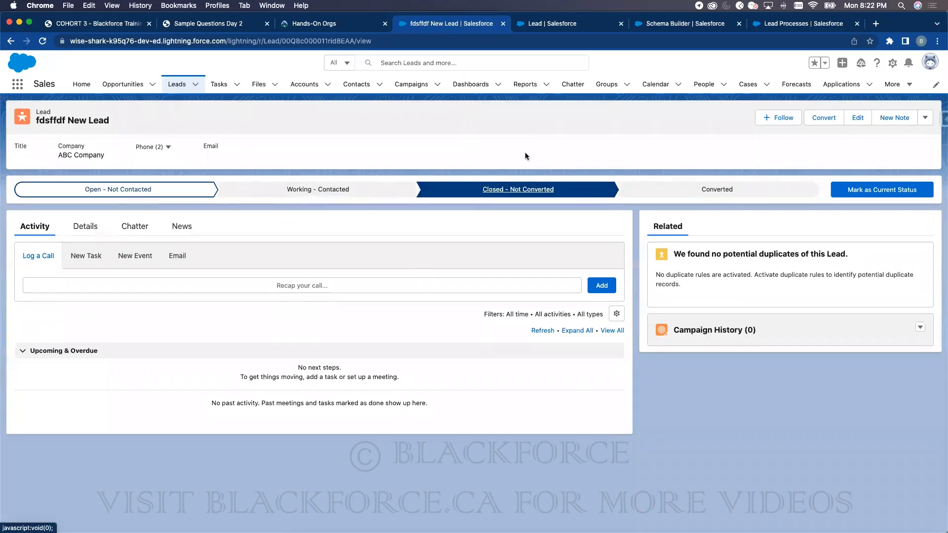
pyautogui.click(798, 23)
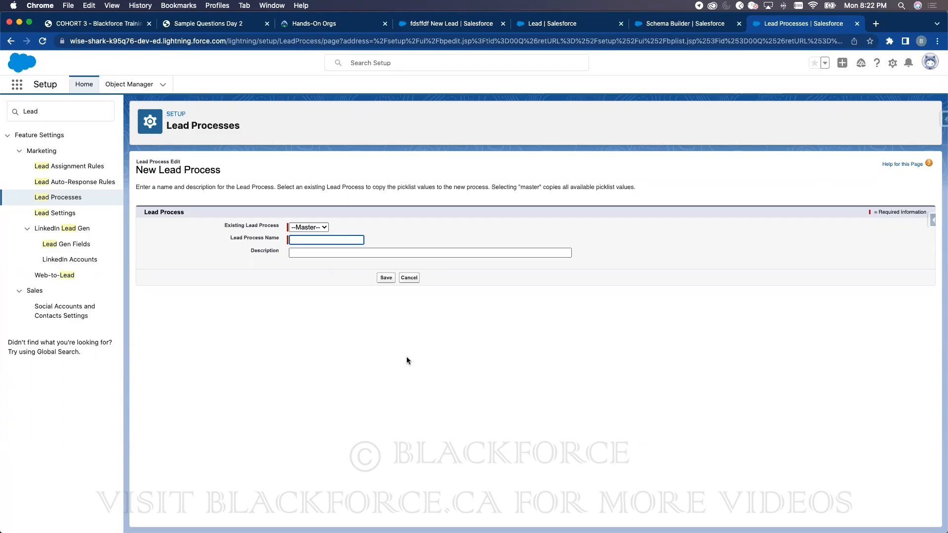
# - Switch to the other browser tab, away from the New Lead Process form
pyautogui.click(467, 26)
# - Start a new campaign named 'New Cohort Camapign' and mark it Active
pyautogui.click(414, 86)
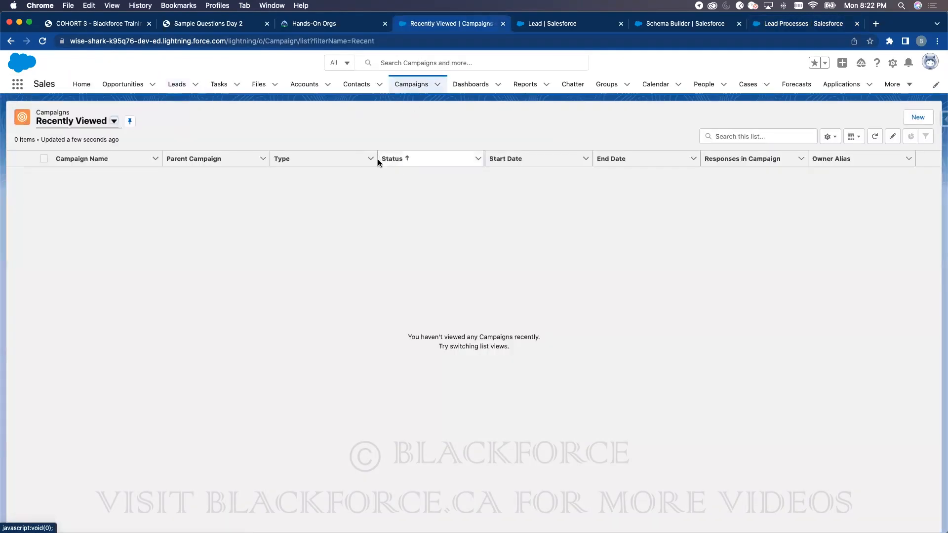
pyautogui.click(918, 119)
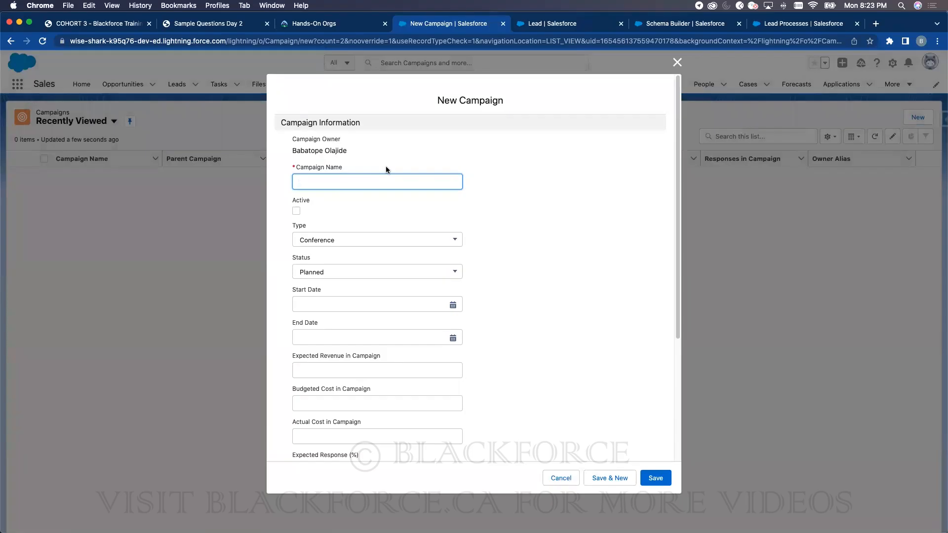
pyautogui.write('Sample')
pyautogui.press('BackSpace')
pyautogui.press('BackSpace')
pyautogui.press('BackSpace')
pyautogui.press('BackSpace')
pyautogui.press('BackSpace')
pyautogui.write('New Cohort Camapign')
pyautogui.click(297, 211)
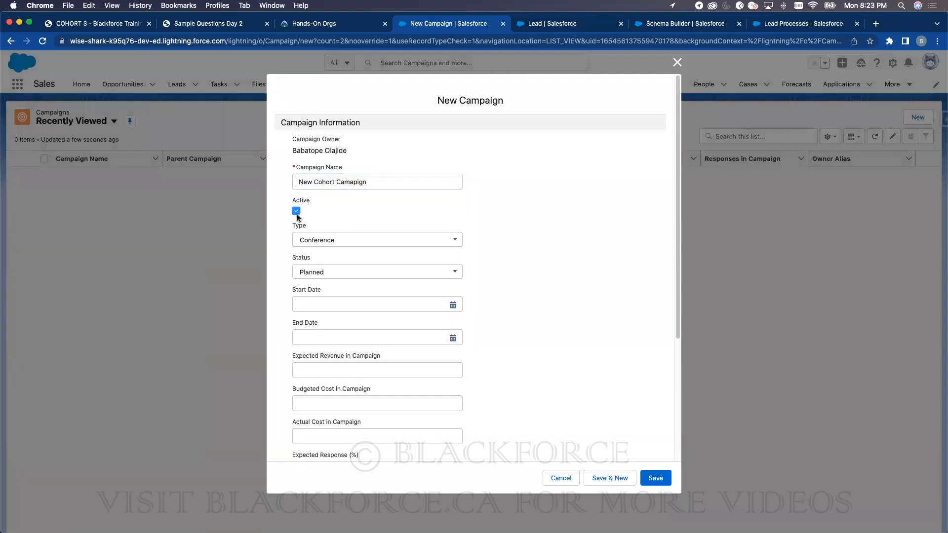
# - Set the campaign type to Webinar
pyautogui.click(315, 239)
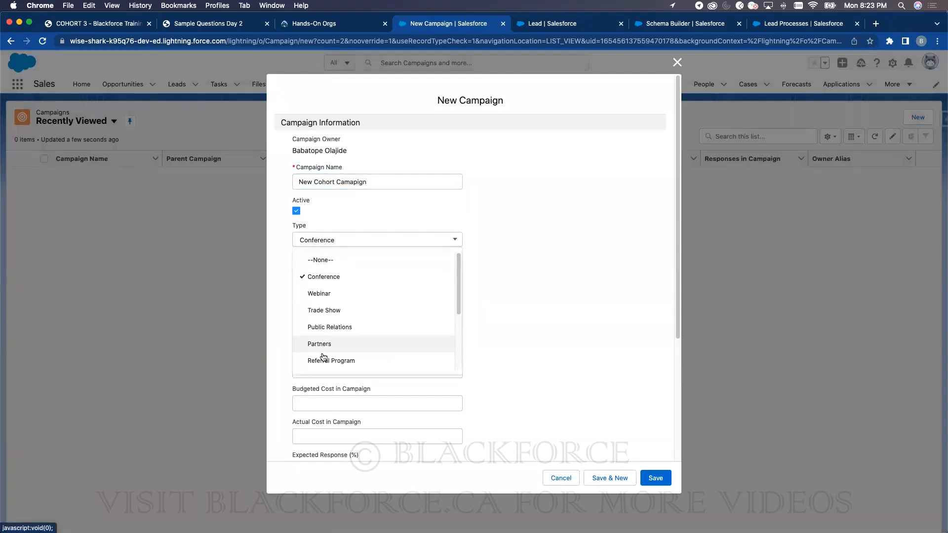
pyautogui.scroll(-3, 360, 324)
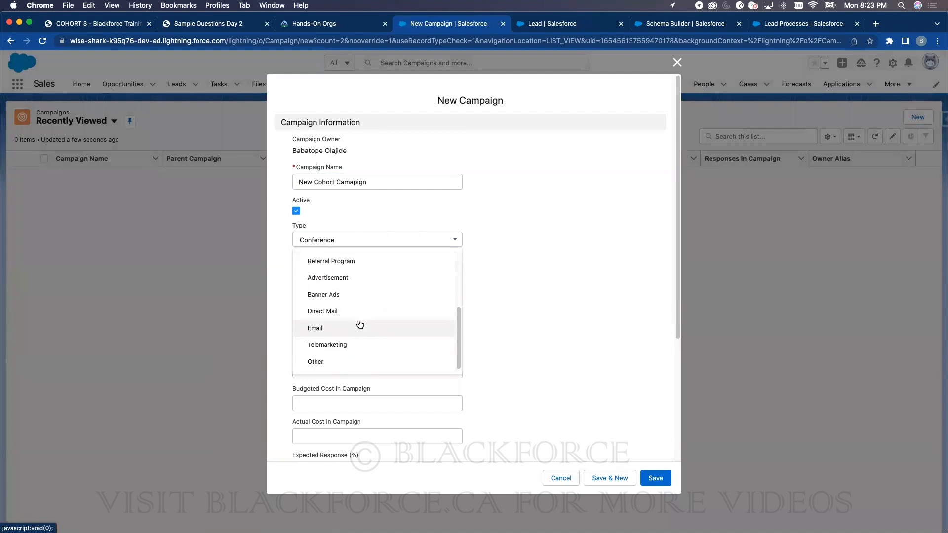
pyautogui.scroll(3, 353, 326)
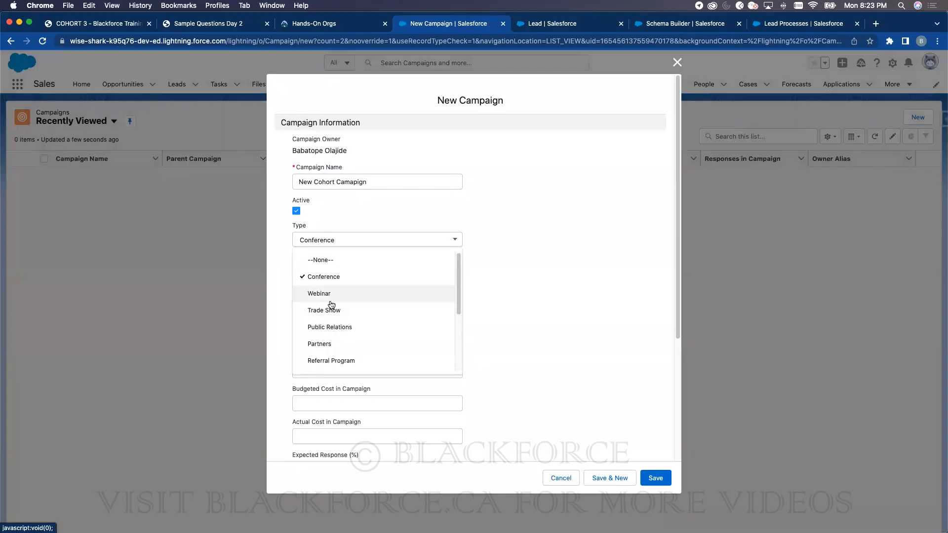
pyautogui.click(334, 296)
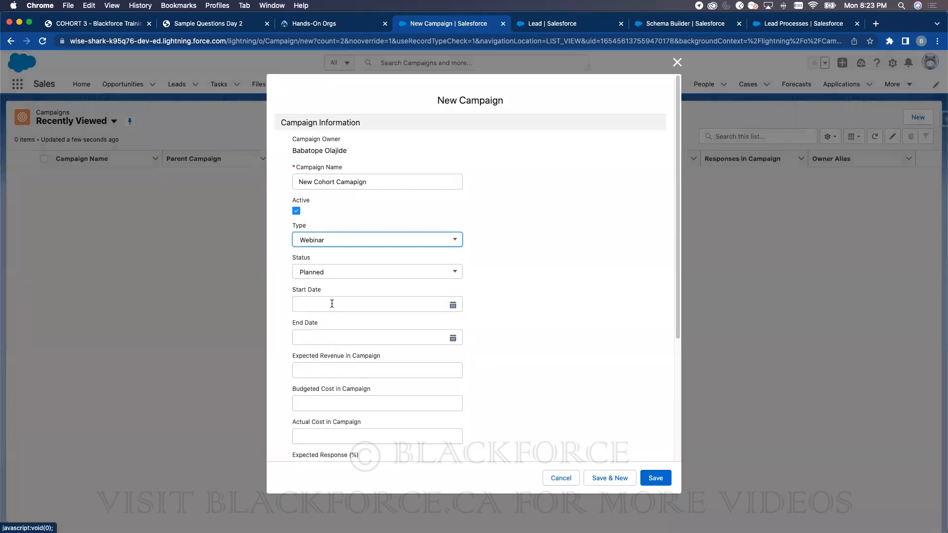
pyautogui.click(337, 243)
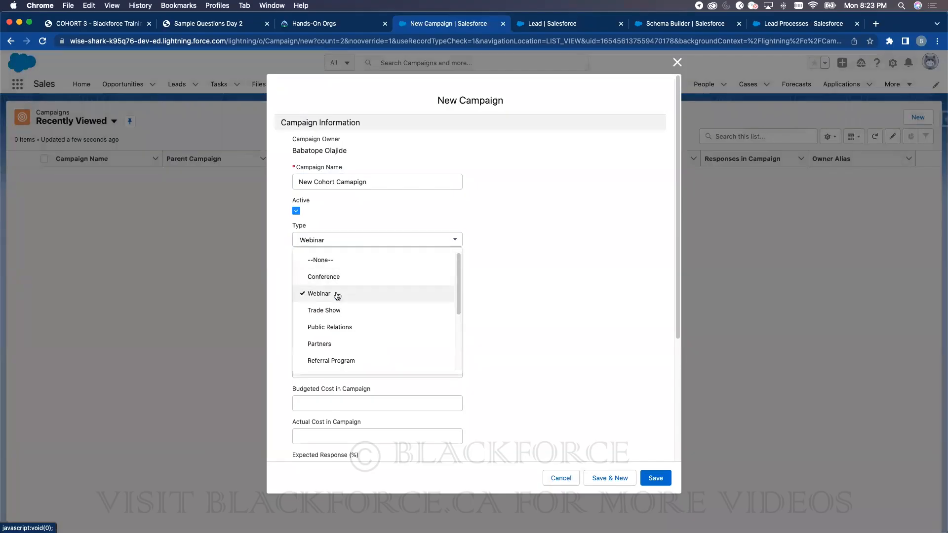
pyautogui.scroll(-3, 328, 295)
pyautogui.scroll(3, 345, 296)
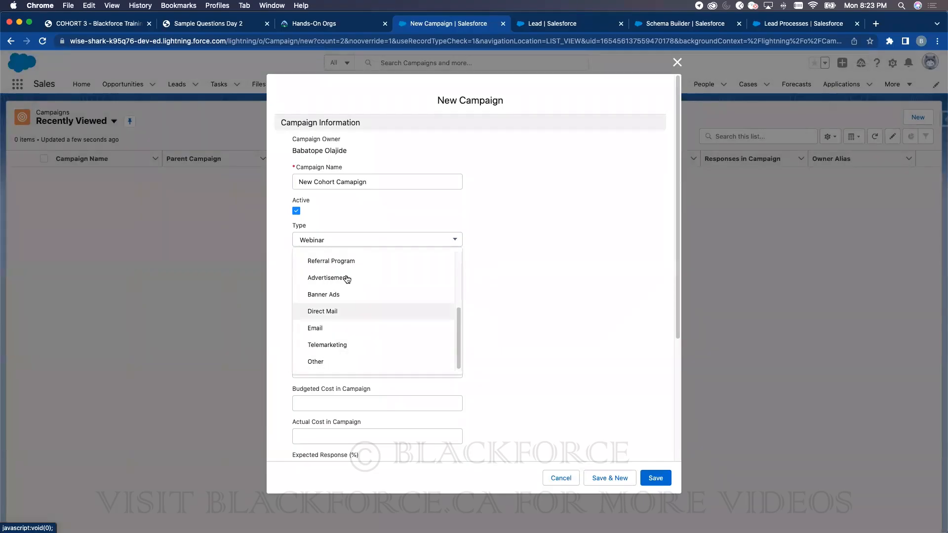
pyautogui.click(351, 253)
# - Set status In Progress and dates 2022-06-06 to 2022-06-10, then check the training slides
pyautogui.click(344, 273)
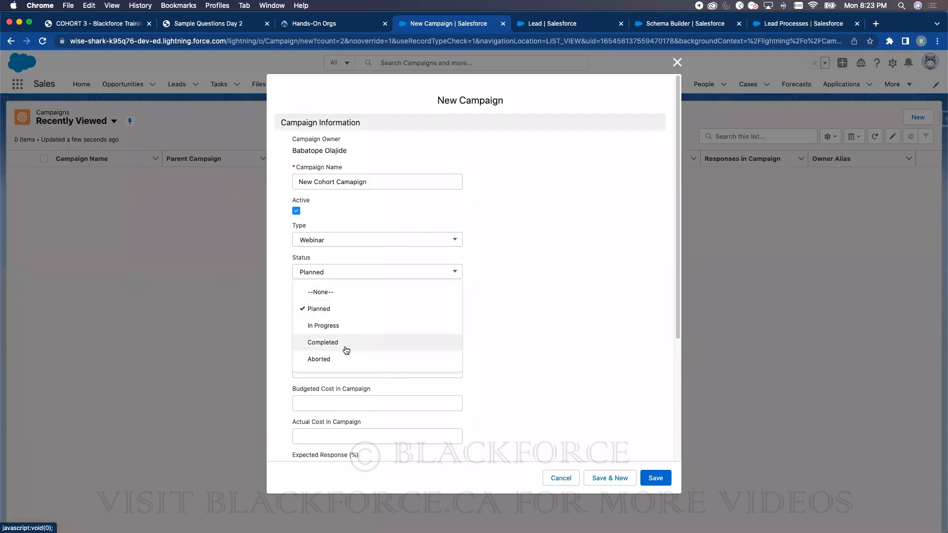
pyautogui.click(346, 326)
pyautogui.click(341, 312)
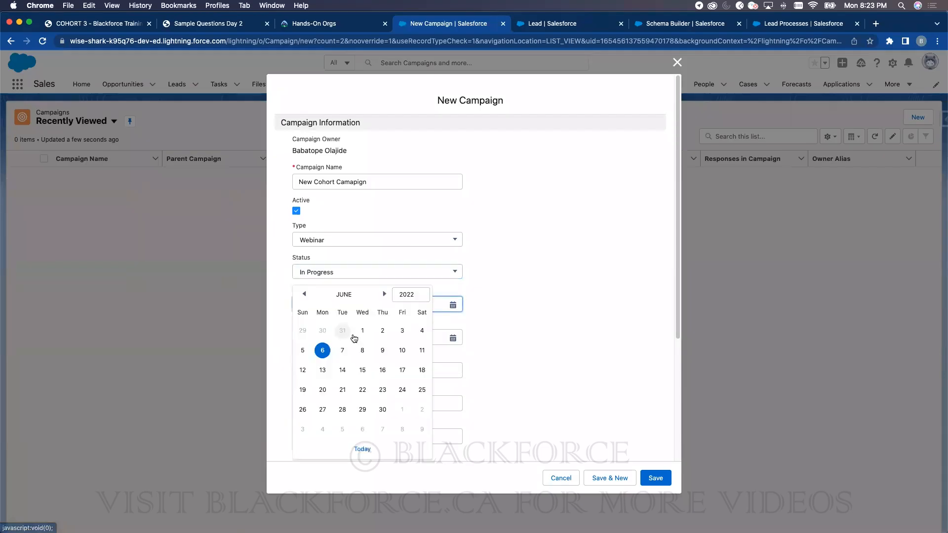
pyautogui.click(323, 351)
pyautogui.click(327, 335)
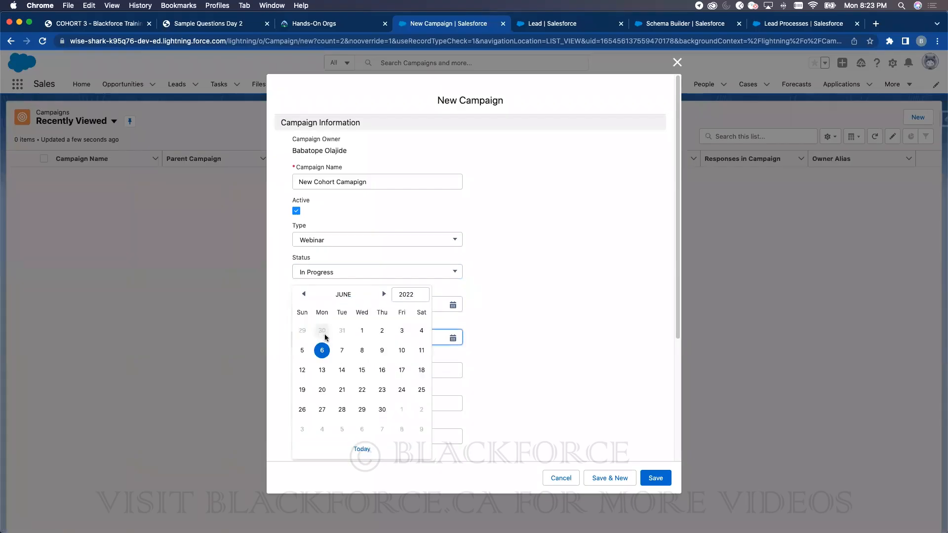
pyautogui.click(400, 352)
pyautogui.click(374, 366)
pyautogui.scroll(-5, 378, 367)
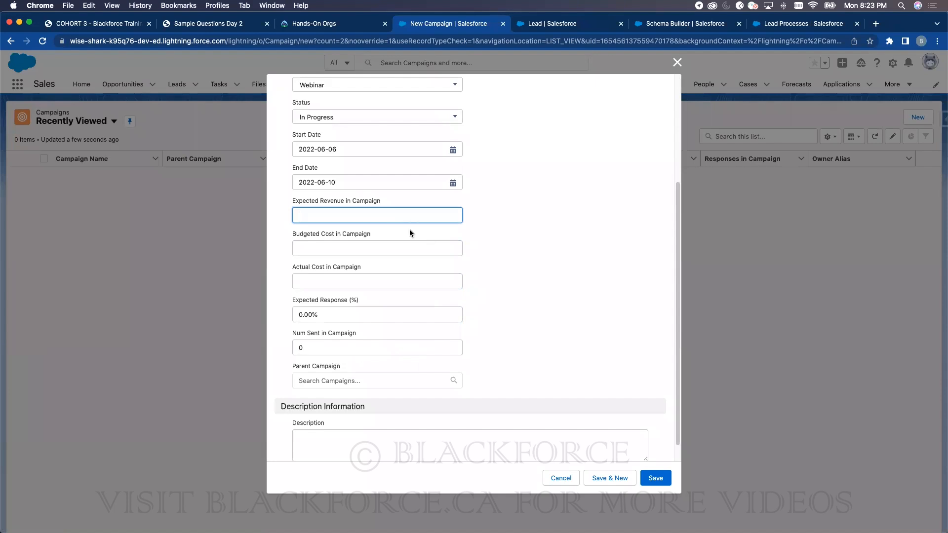
pyautogui.click(119, 24)
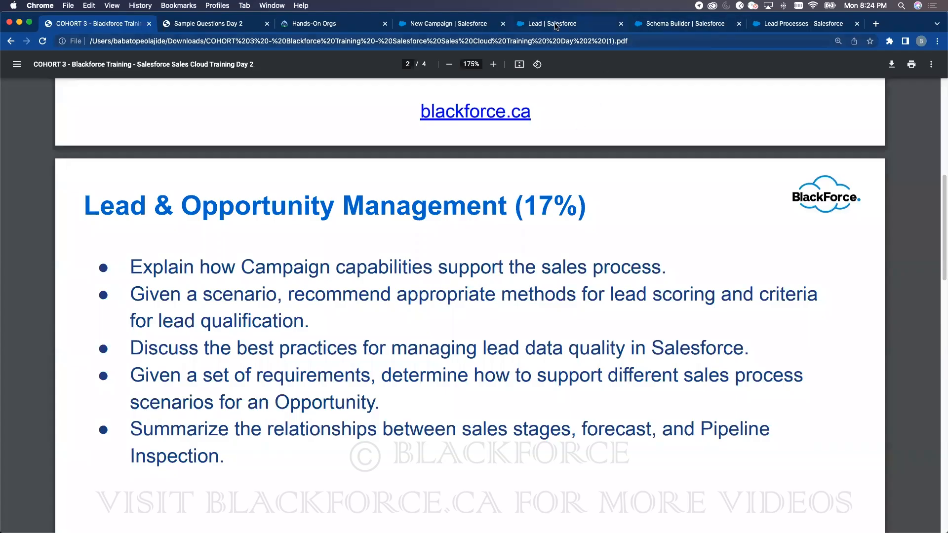
# - Enter expected revenue 455445, budgeted cost 544545 and actual cost 454545, then save the campaign
pyautogui.click(530, 24)
pyautogui.click(481, 23)
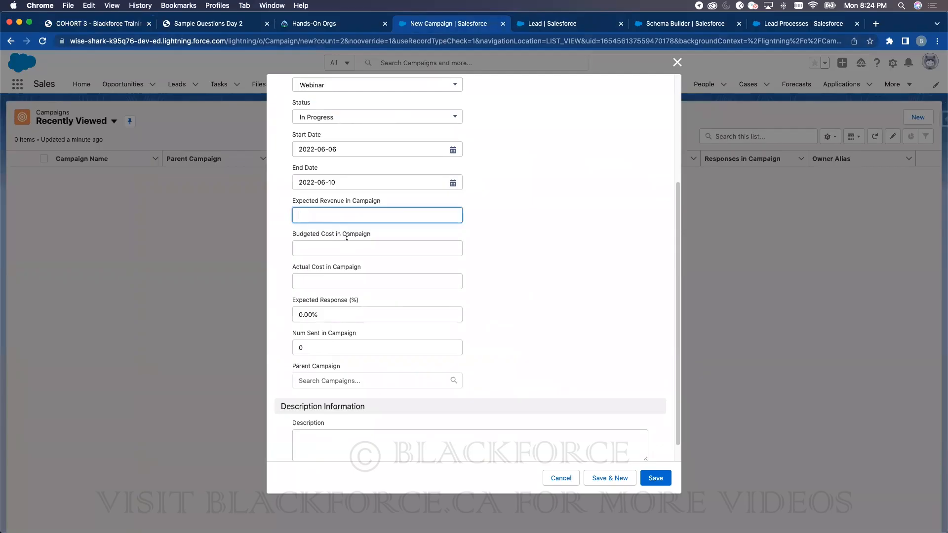
pyautogui.write('455445')
pyautogui.click(337, 252)
pyautogui.write('544545')
pyautogui.click(322, 282)
pyautogui.write('454545')
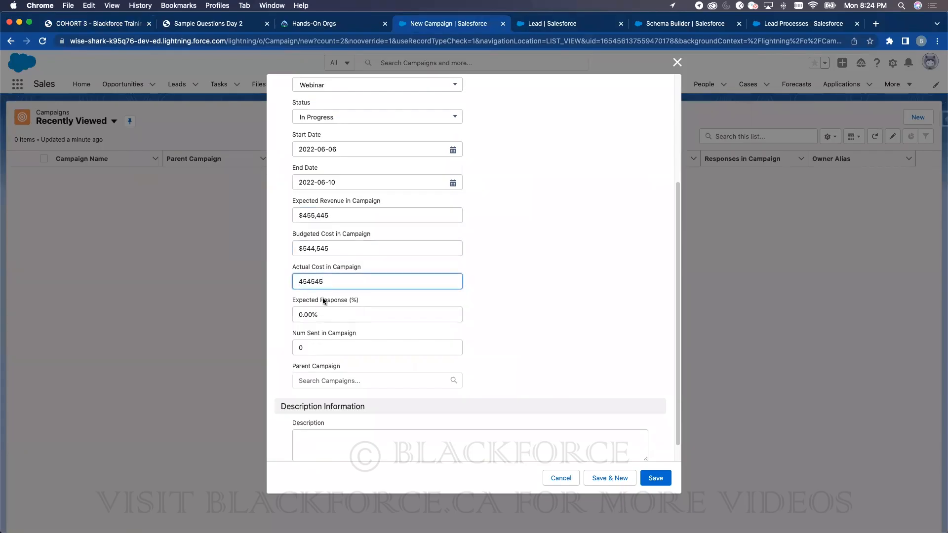
pyautogui.doubleClick(316, 283)
pyautogui.click(320, 216)
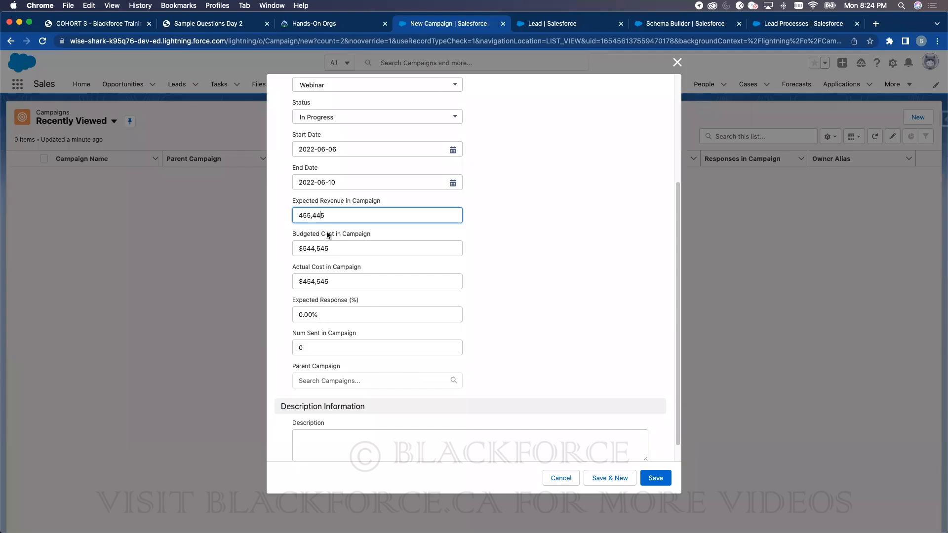
pyautogui.scroll(-1, 421, 383)
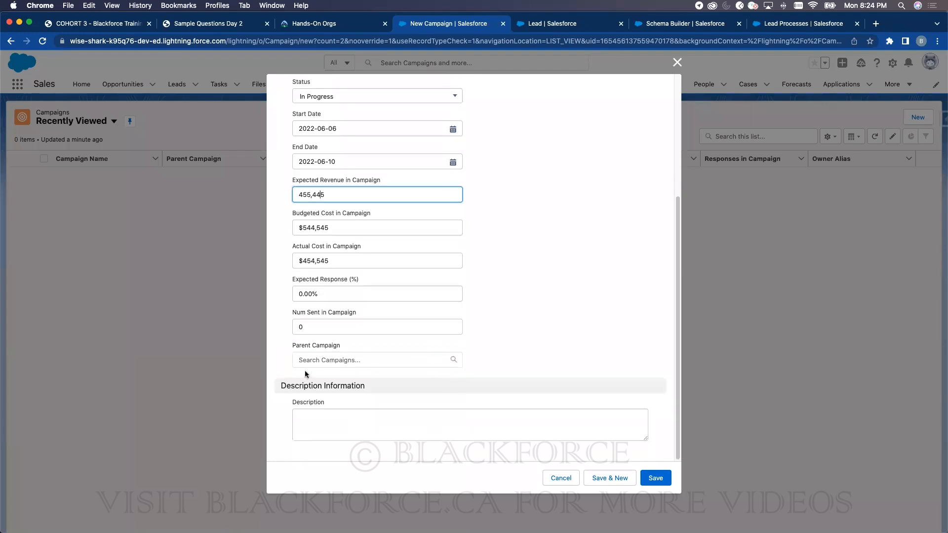
pyautogui.click(662, 481)
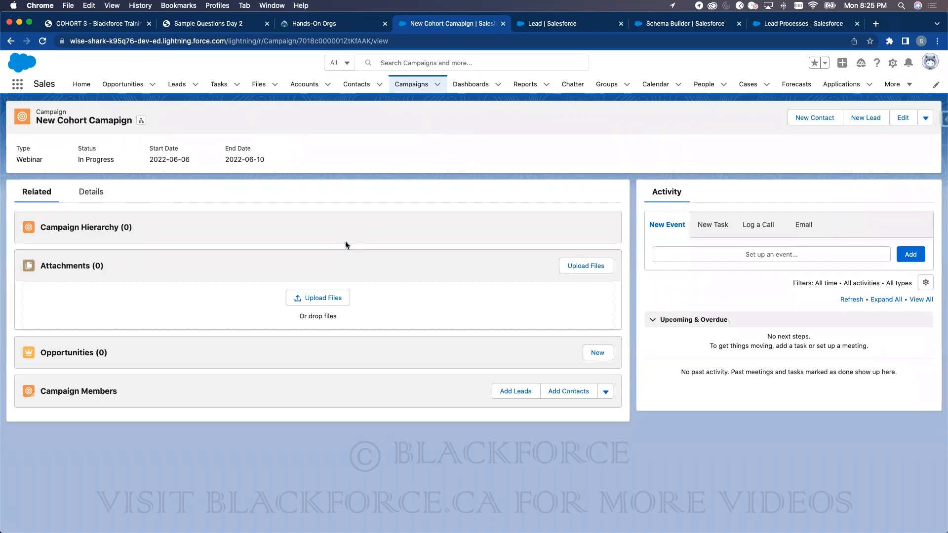
# - Open the Recently Viewed leads list
pyautogui.click(176, 84)
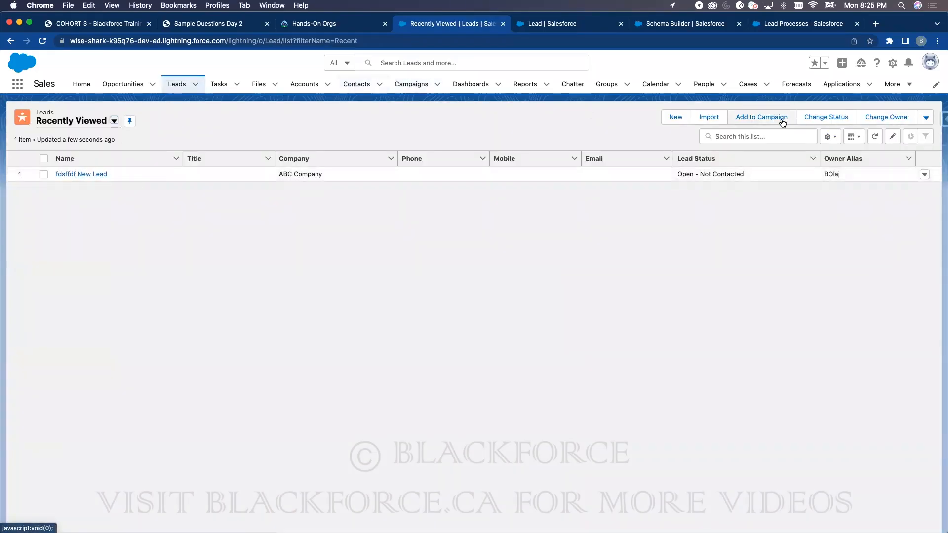
# - Change the ABC Company lead's first name to Sample and save it
pyautogui.click(924, 174)
pyautogui.click(891, 189)
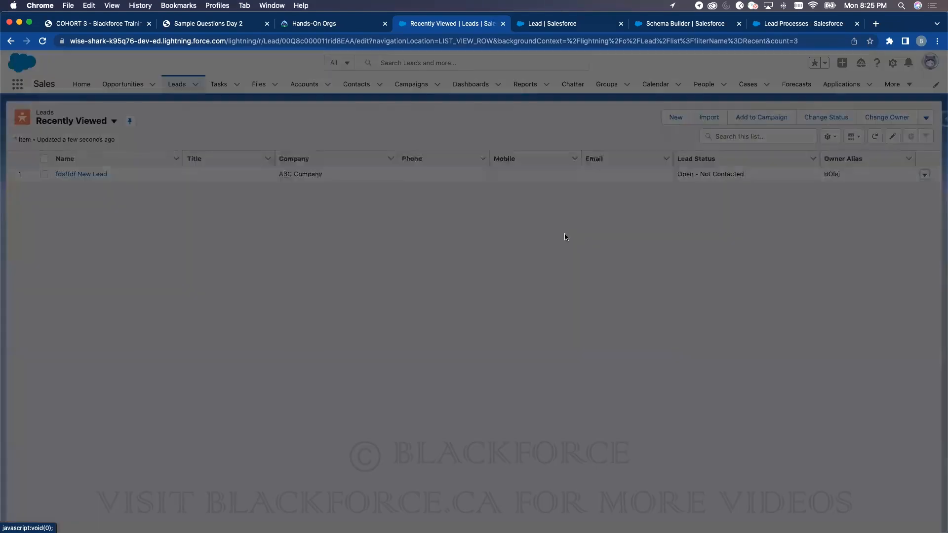
pyautogui.doubleClick(322, 197)
pyautogui.write('Sample')
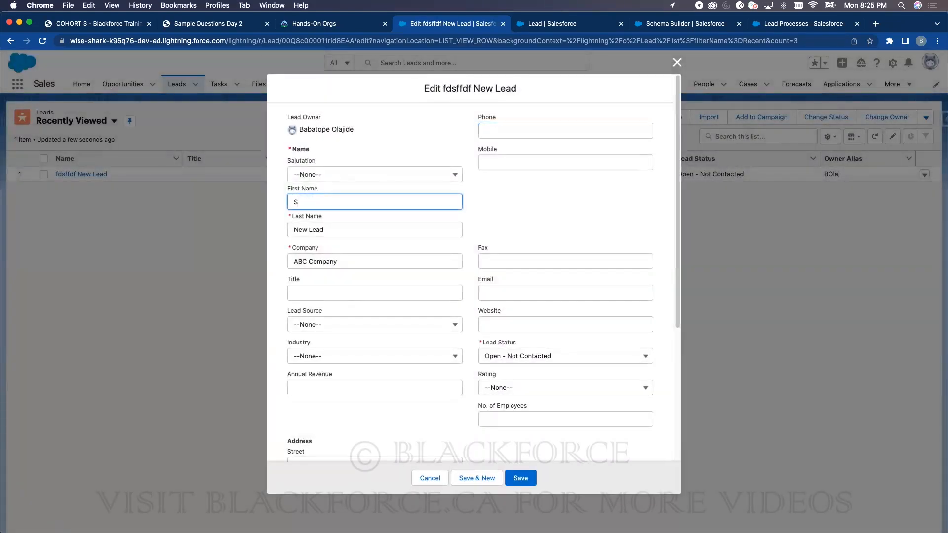
pyautogui.click(521, 478)
pyautogui.click(420, 87)
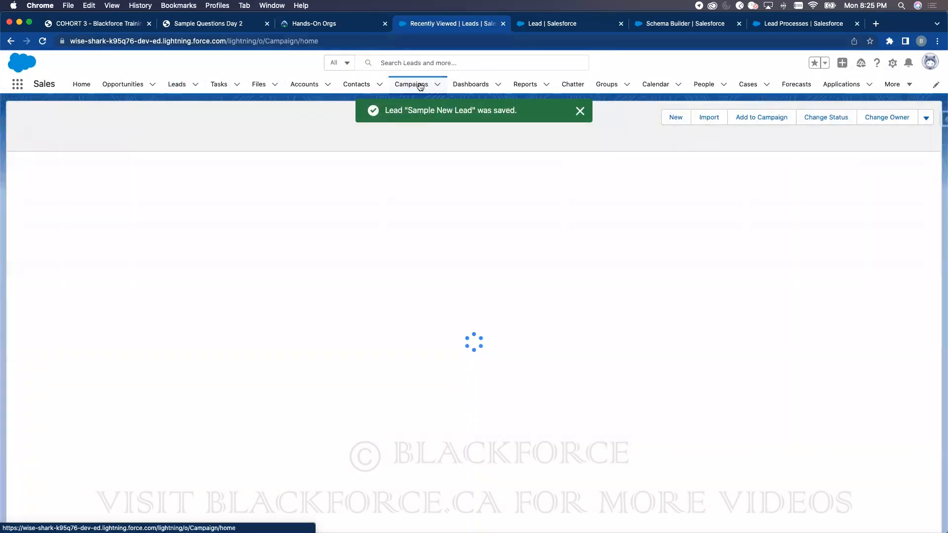
# - Open the New Cohort Camapign record and expand its Campaign Members options
pyautogui.click(98, 173)
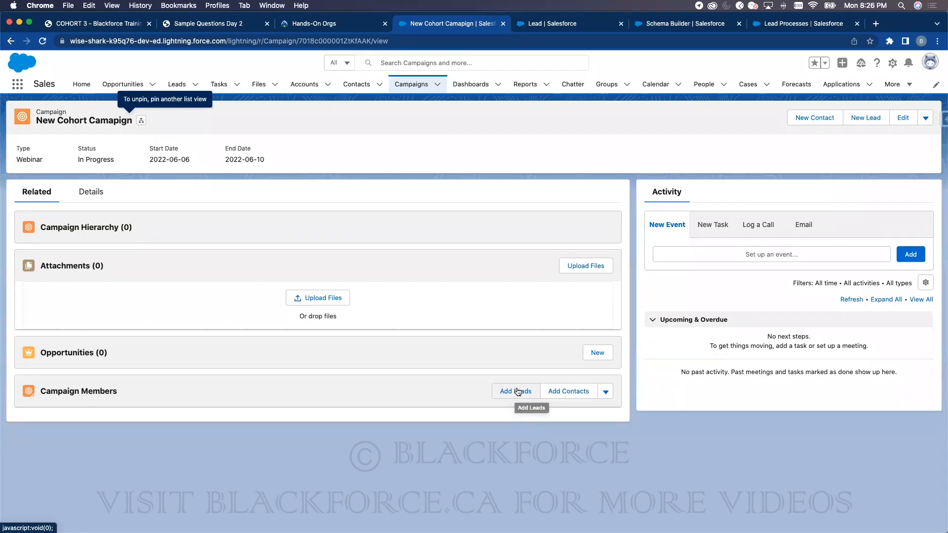
pyautogui.click(606, 392)
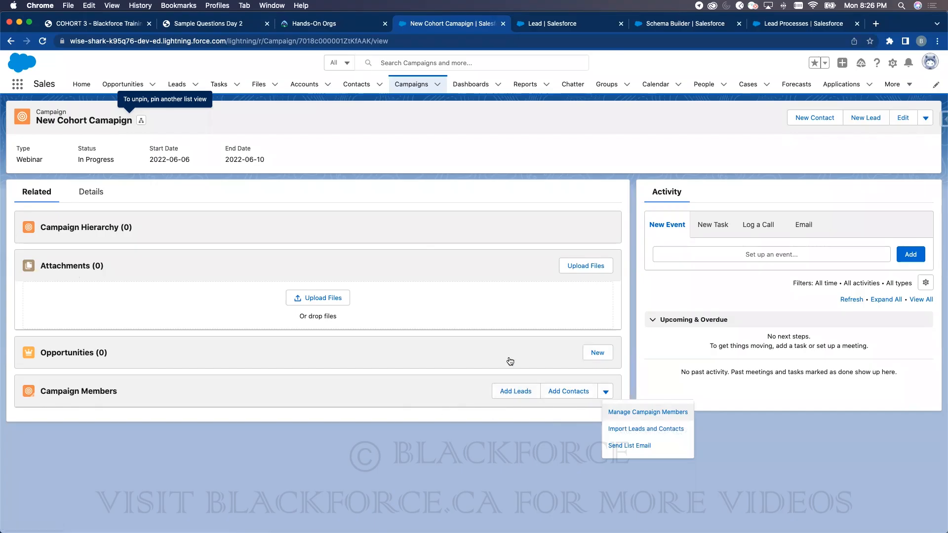
pyautogui.click(576, 28)
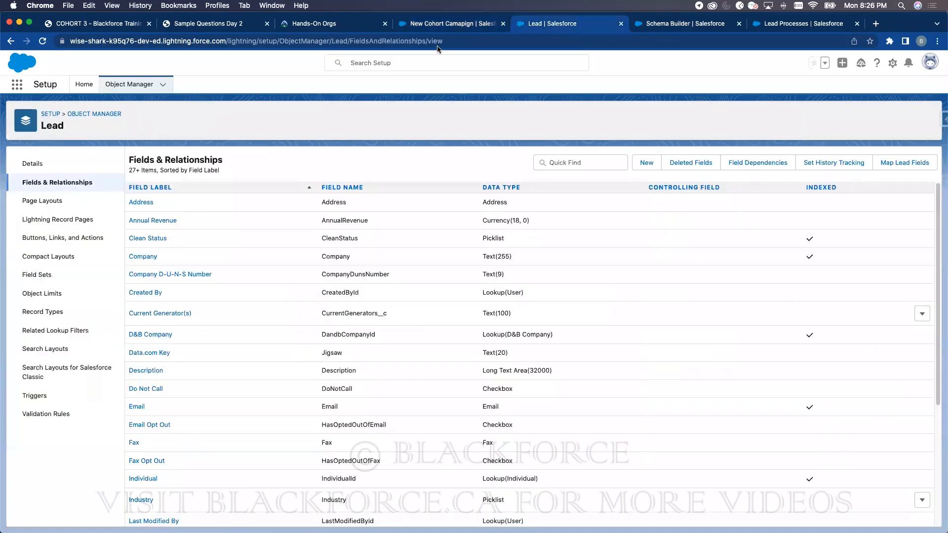
pyautogui.click(83, 89)
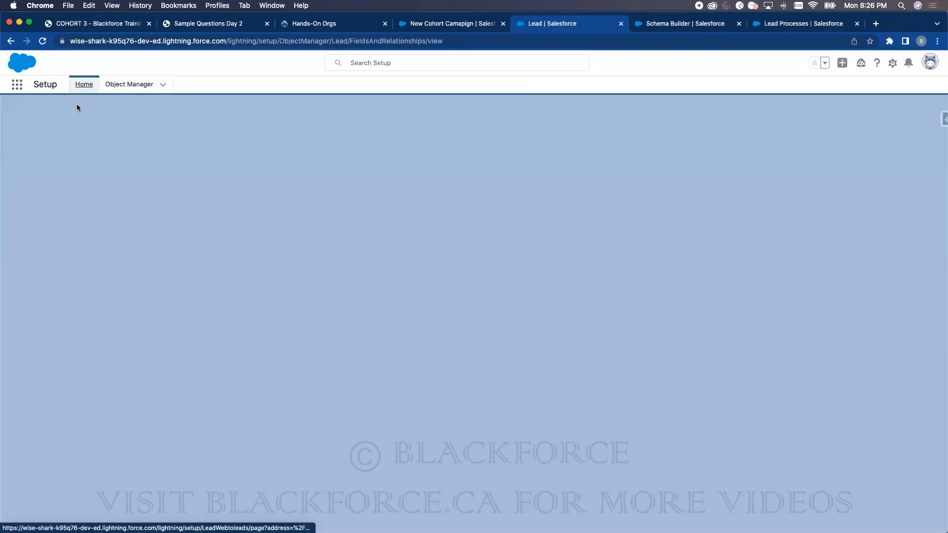
pyautogui.click(84, 86)
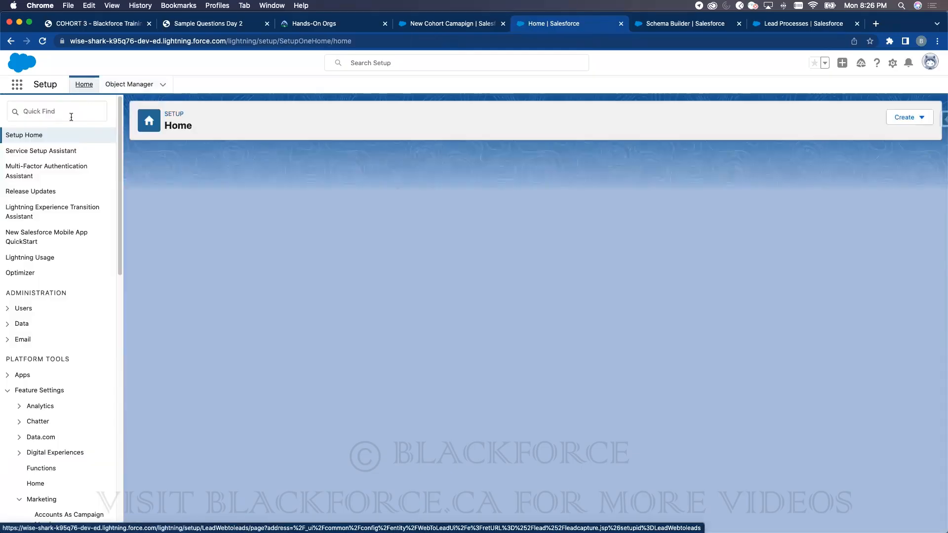
pyautogui.click(72, 117)
pyautogui.write('accou')
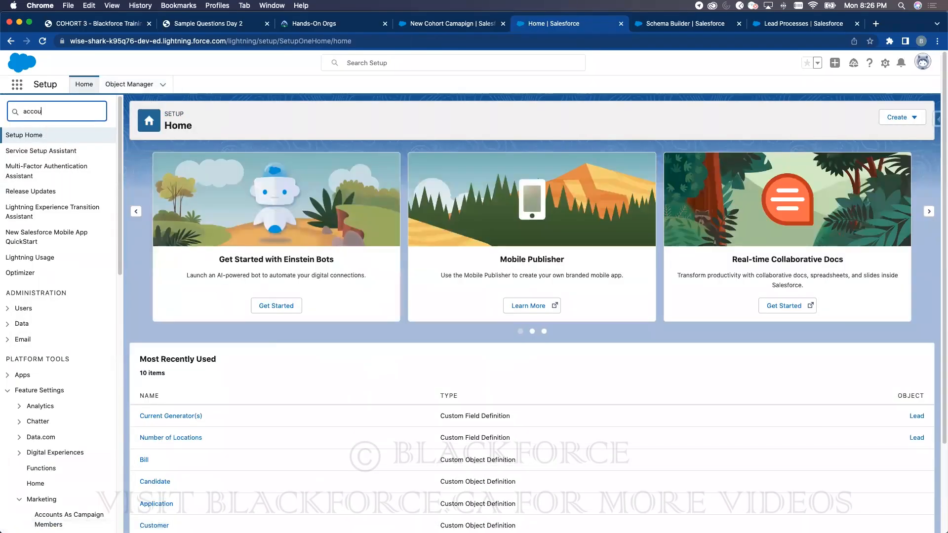
pyautogui.write('nt')
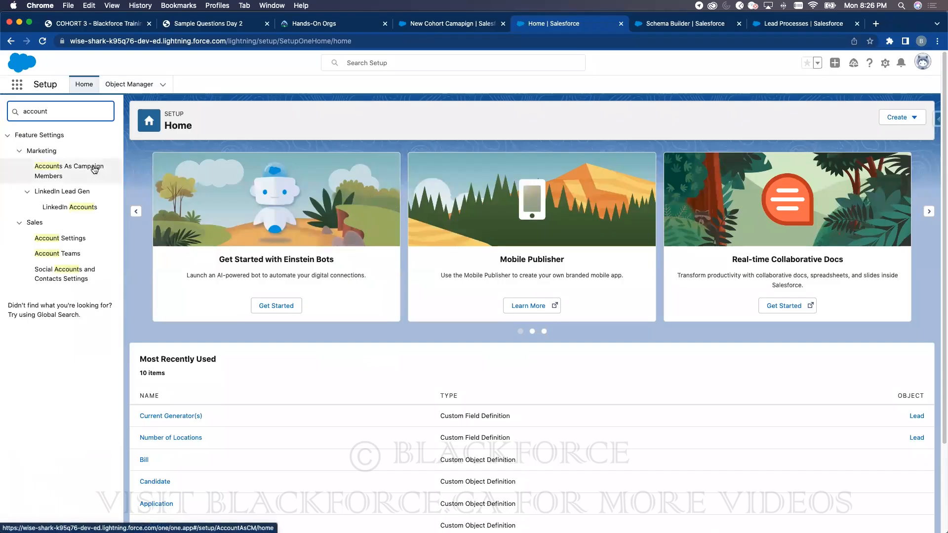
pyautogui.click(69, 237)
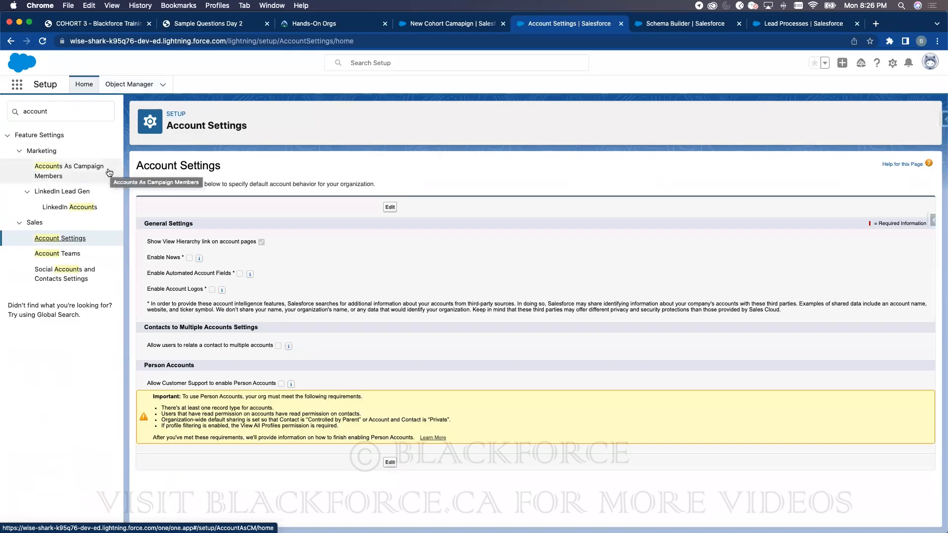
pyautogui.click(109, 173)
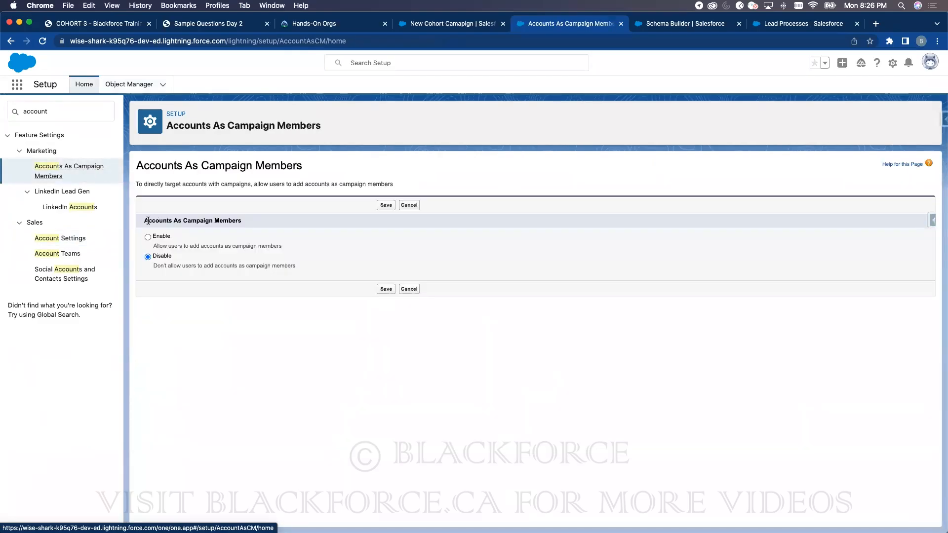
pyautogui.click(148, 236)
pyautogui.click(386, 204)
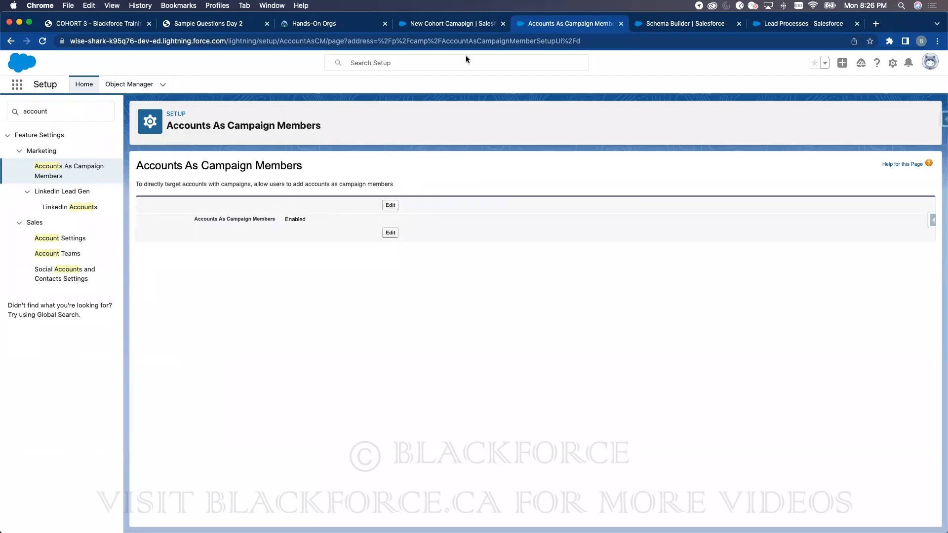
# - Reload the campaign and add the Blackforce account as a member with status Sent
pyautogui.click(435, 23)
pyautogui.press('super+r')
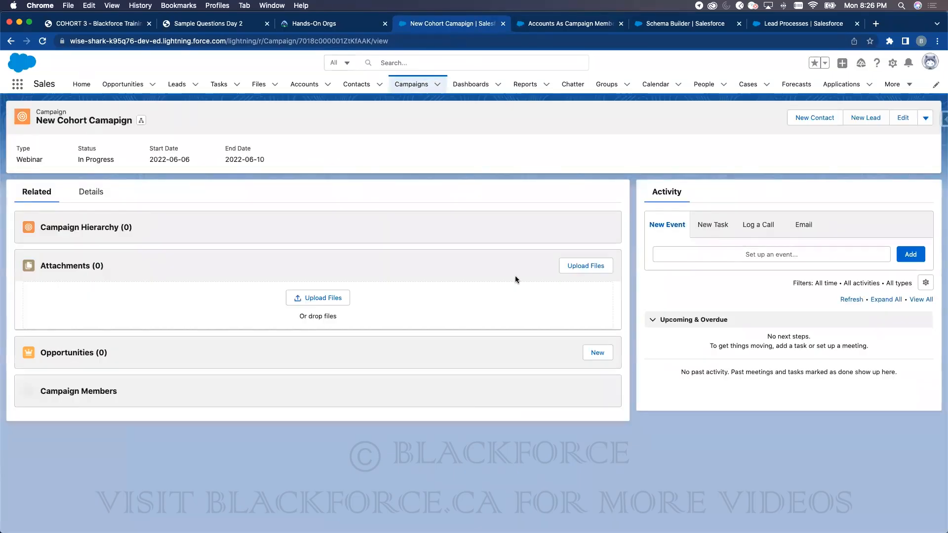
pyautogui.click(605, 392)
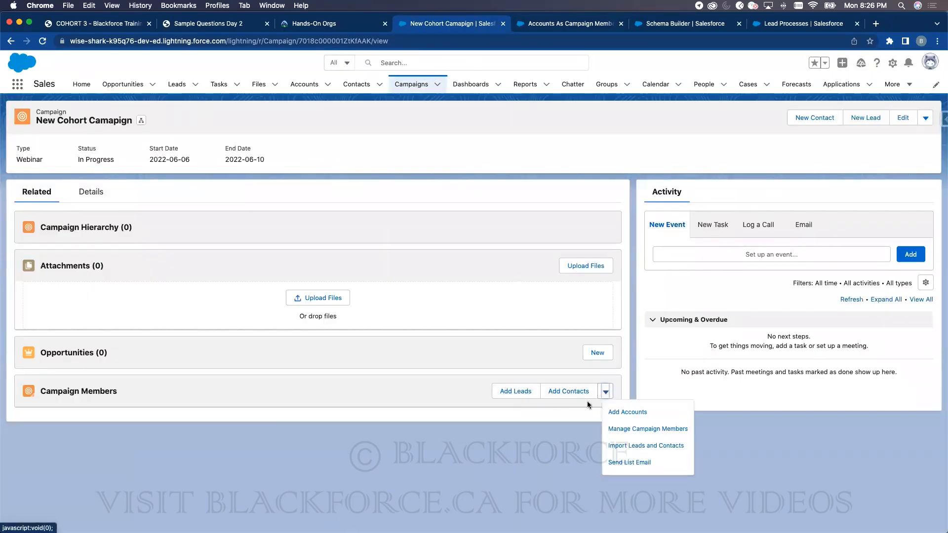
pyautogui.click(632, 413)
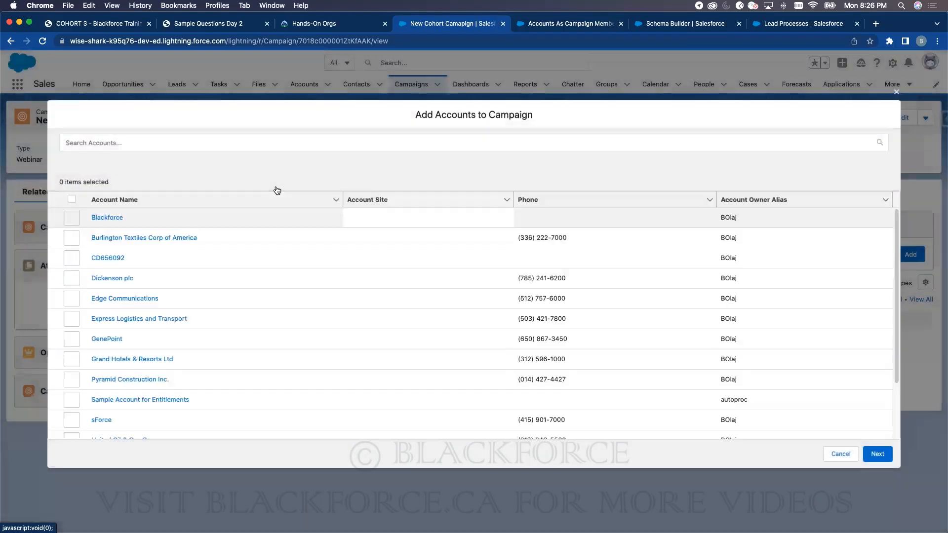
pyautogui.click(72, 218)
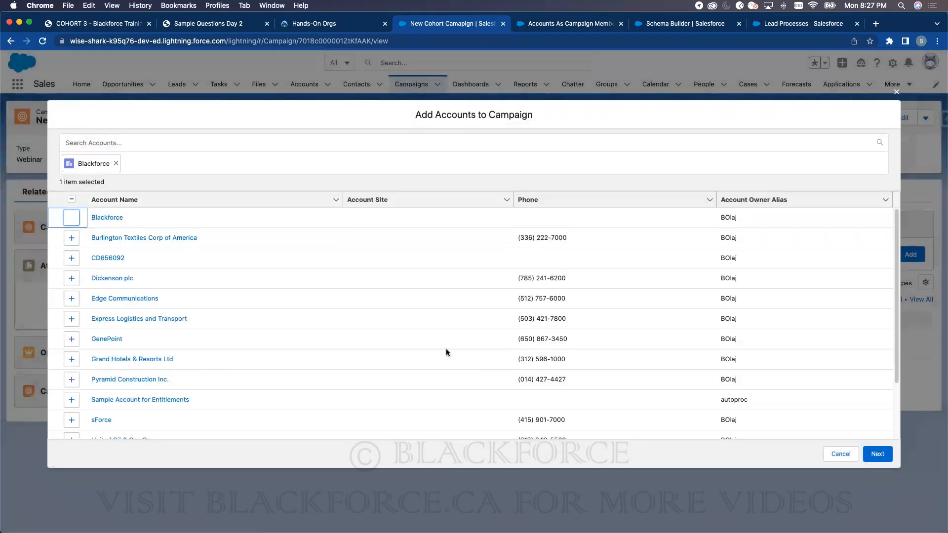
pyautogui.click(877, 454)
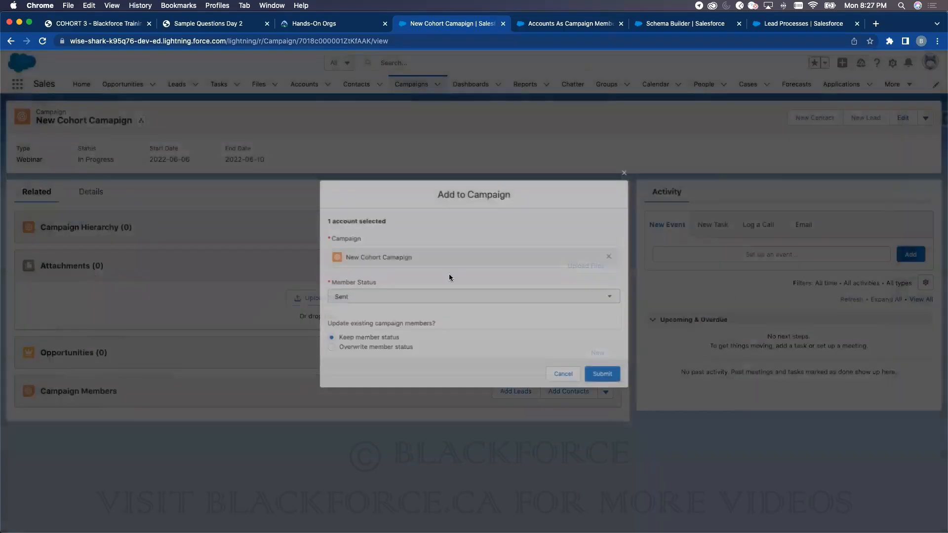
pyautogui.click(605, 375)
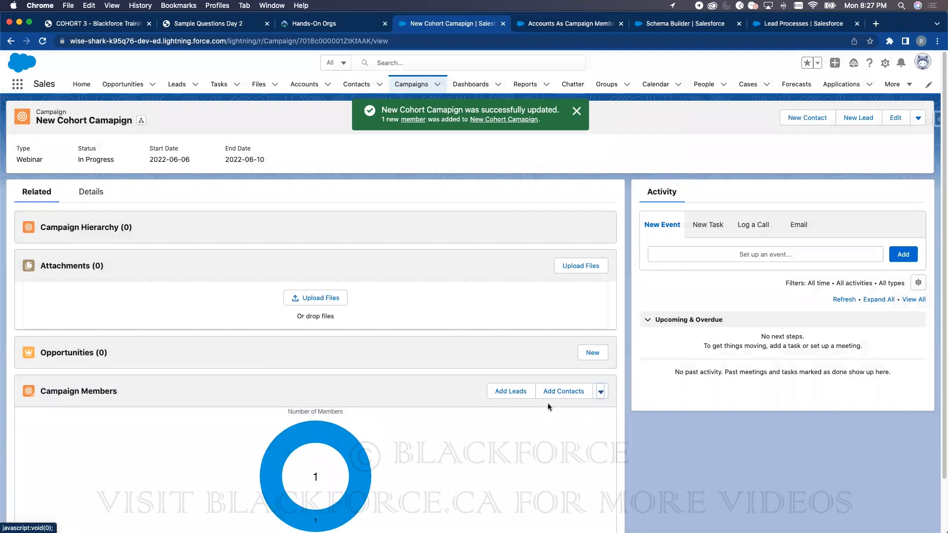
pyautogui.click(513, 391)
# - Add Sample New Lead to the campaign, keeping member status Sent
pyautogui.click(71, 217)
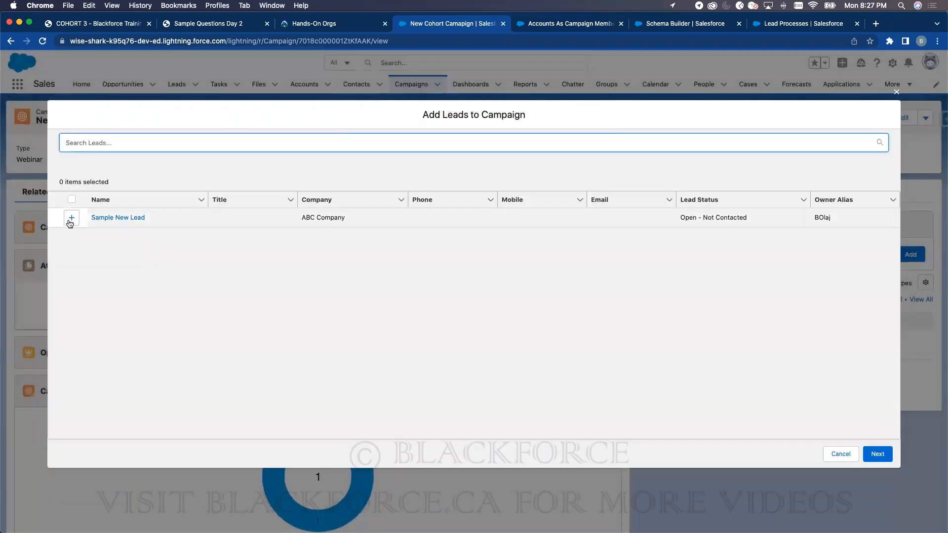
pyautogui.click(874, 454)
pyautogui.click(351, 296)
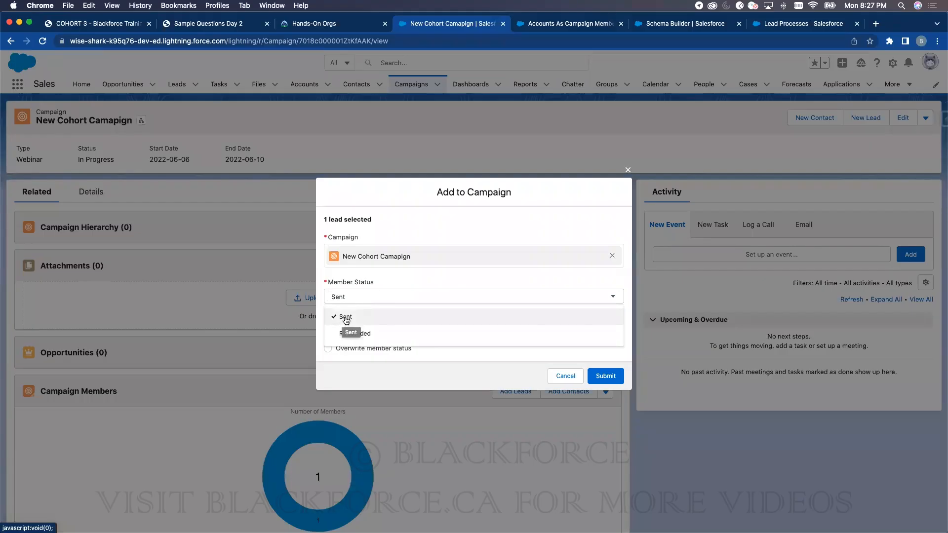
pyautogui.click(348, 318)
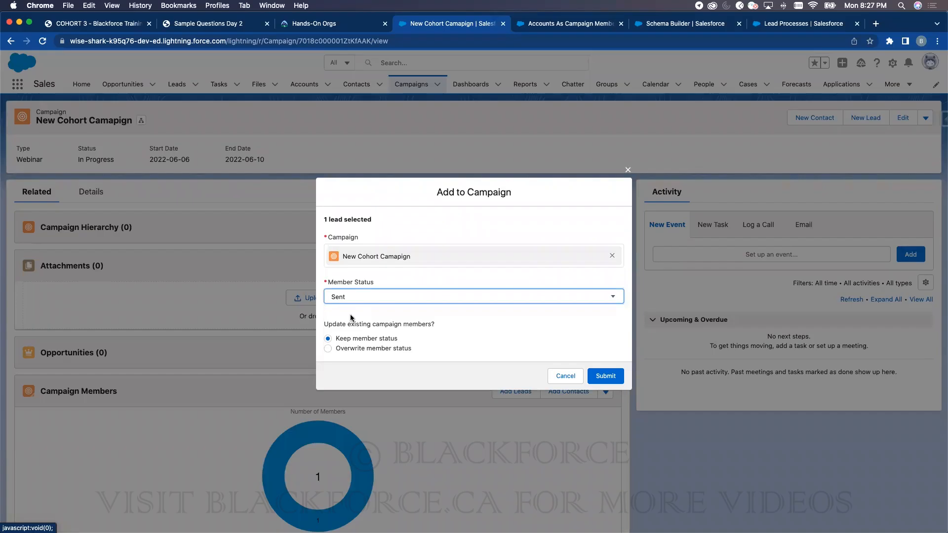
pyautogui.click(601, 377)
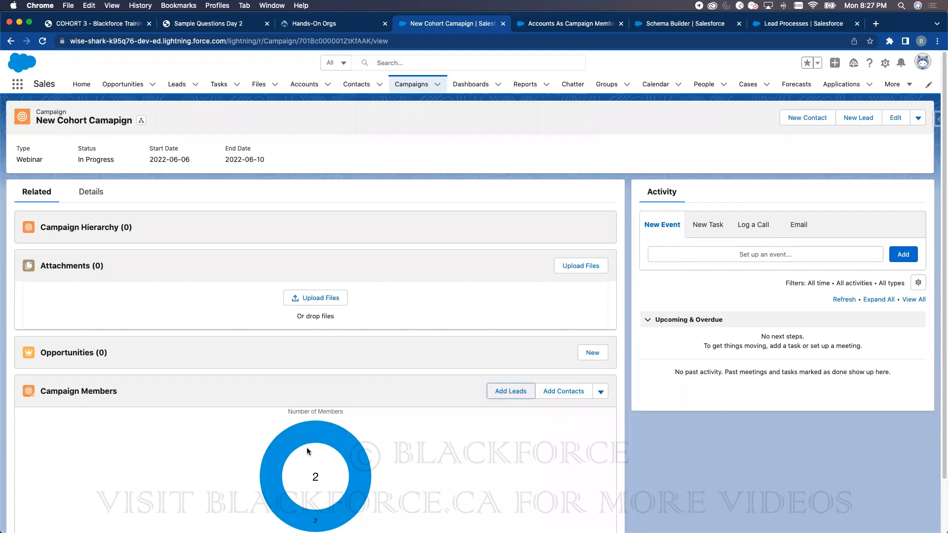
# - Convert Sample New Lead, creating a new account, contact and opportunity
pyautogui.click(184, 91)
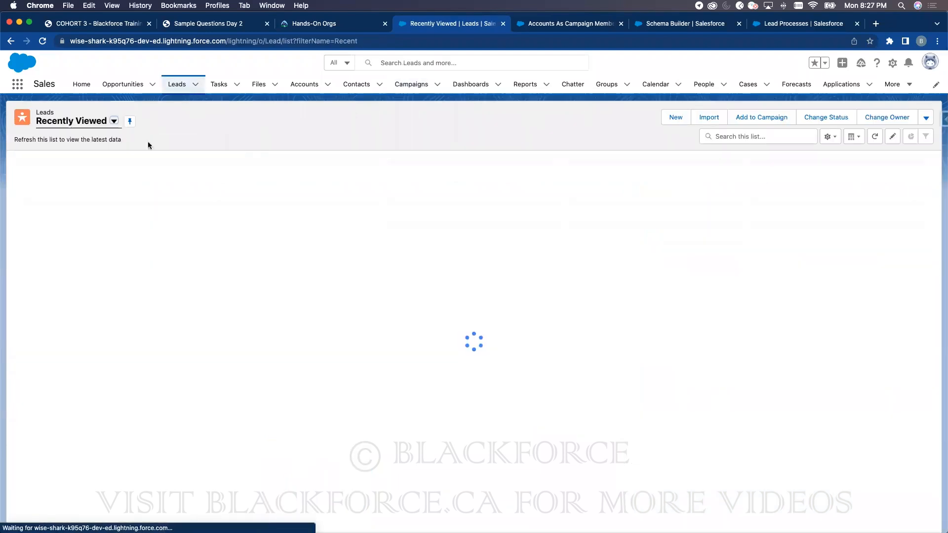
pyautogui.click(88, 175)
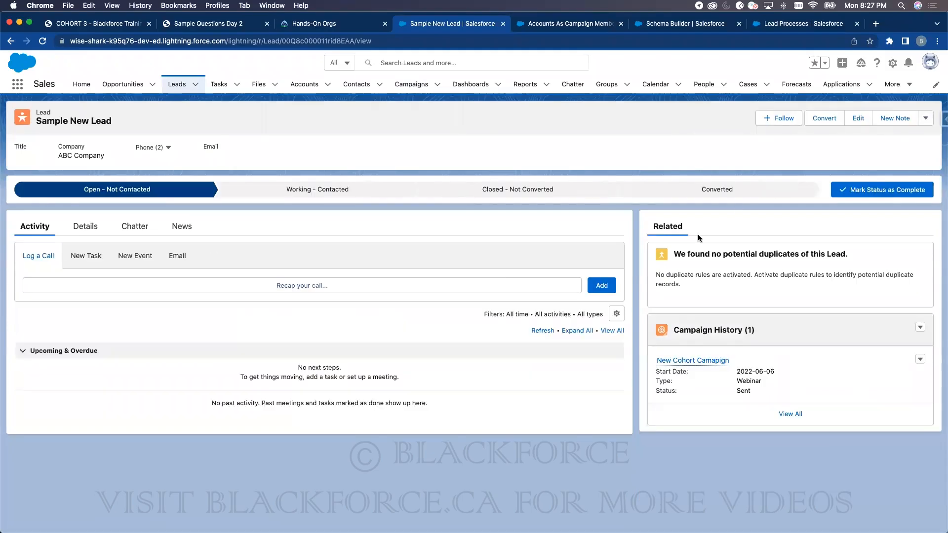
pyautogui.click(821, 122)
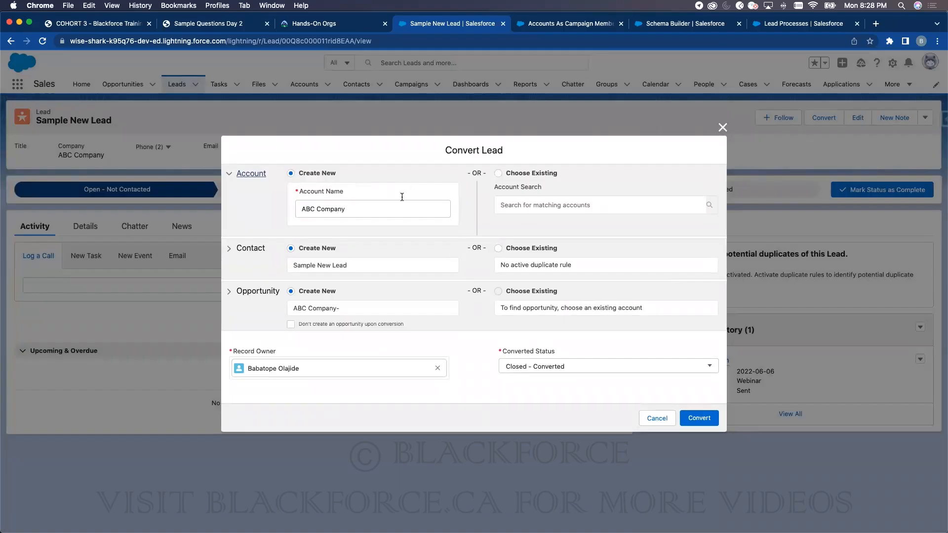
pyautogui.click(498, 173)
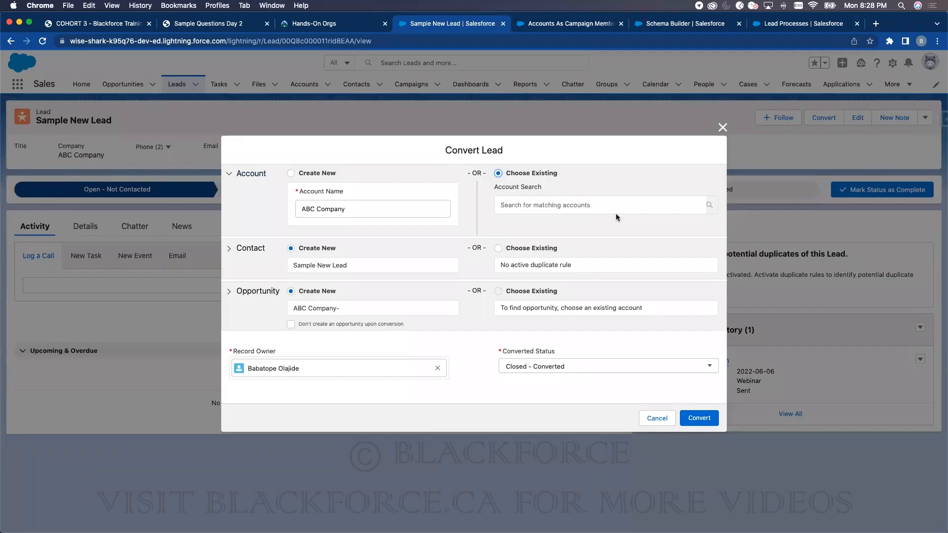
pyautogui.click(291, 173)
pyautogui.click(692, 419)
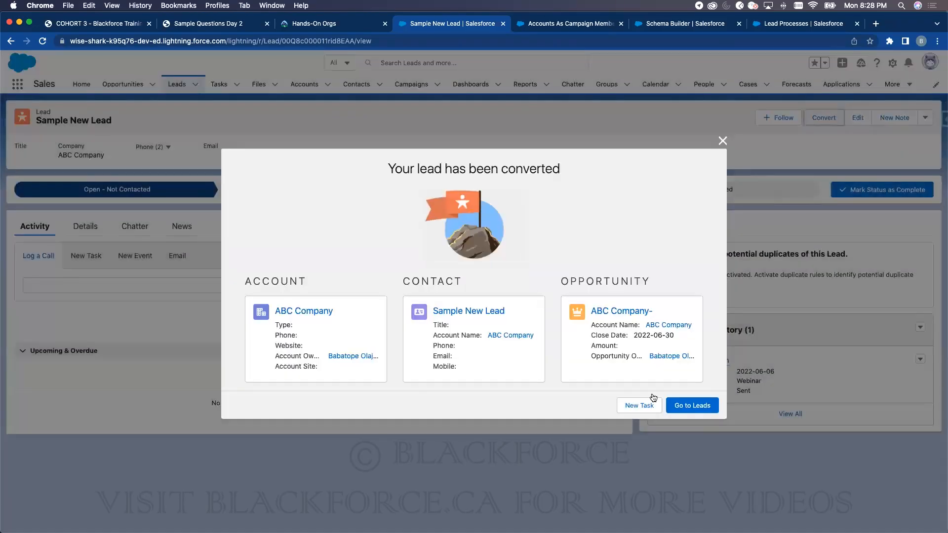
# - Open the ABC Company- opportunity from the conversion confirmation
pyautogui.click(625, 311)
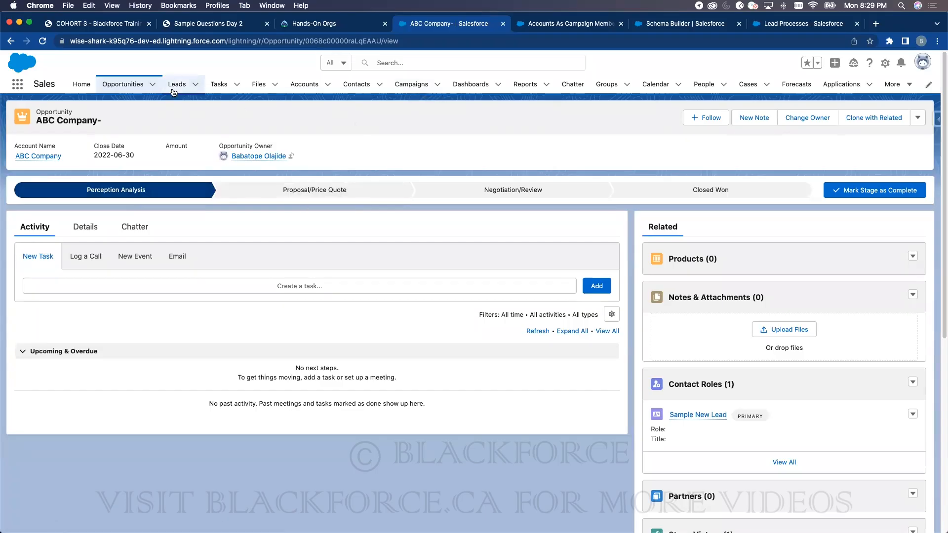
# - Open New Cohort Campaign and review its two members and the ABC Company- opportunity at Perception Analysis
pyautogui.click(411, 84)
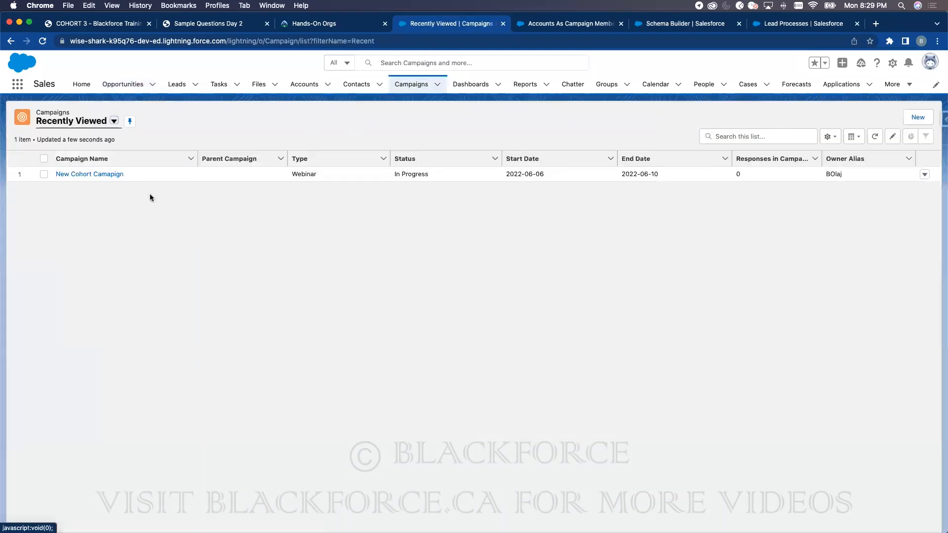
pyautogui.click(97, 174)
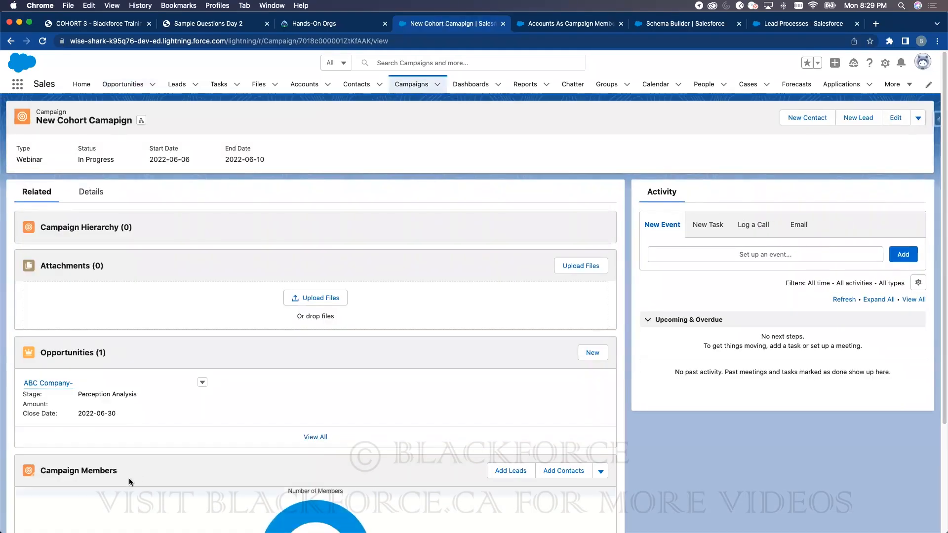
pyautogui.scroll(-3, 283, 476)
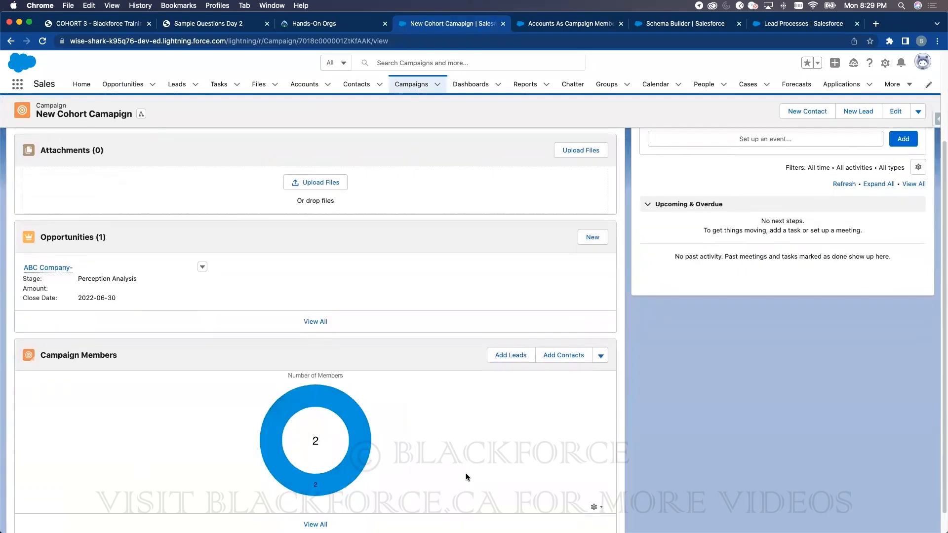
pyautogui.scroll(3, 466, 473)
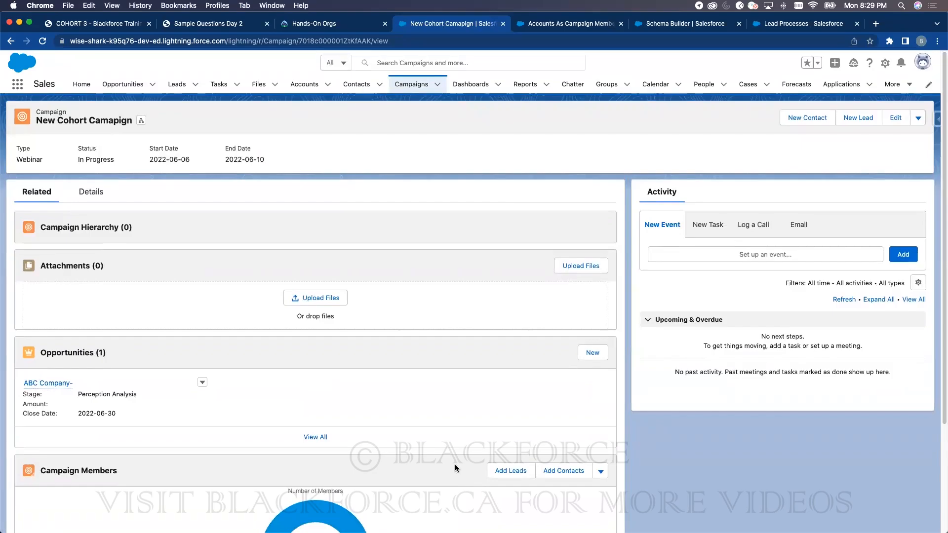
pyautogui.scroll(-5, 437, 460)
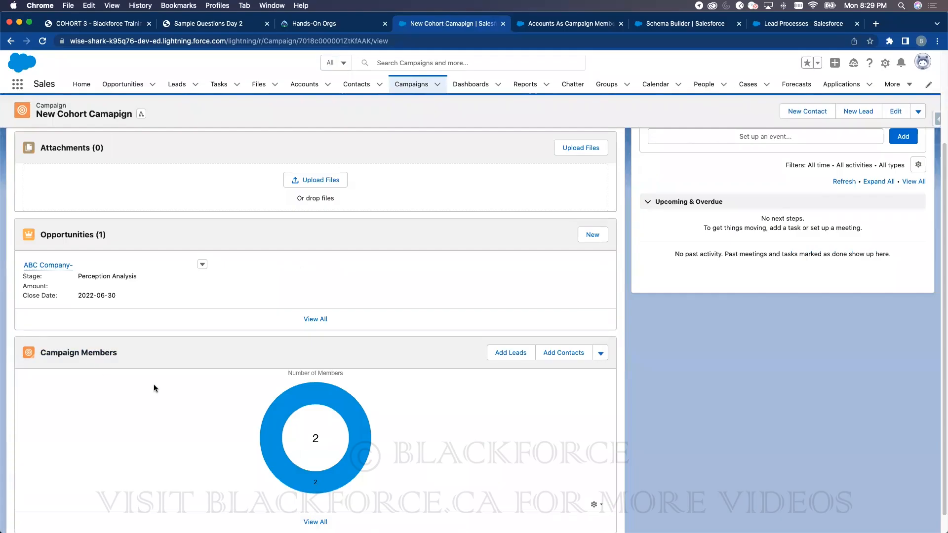
pyautogui.scroll(5, 153, 384)
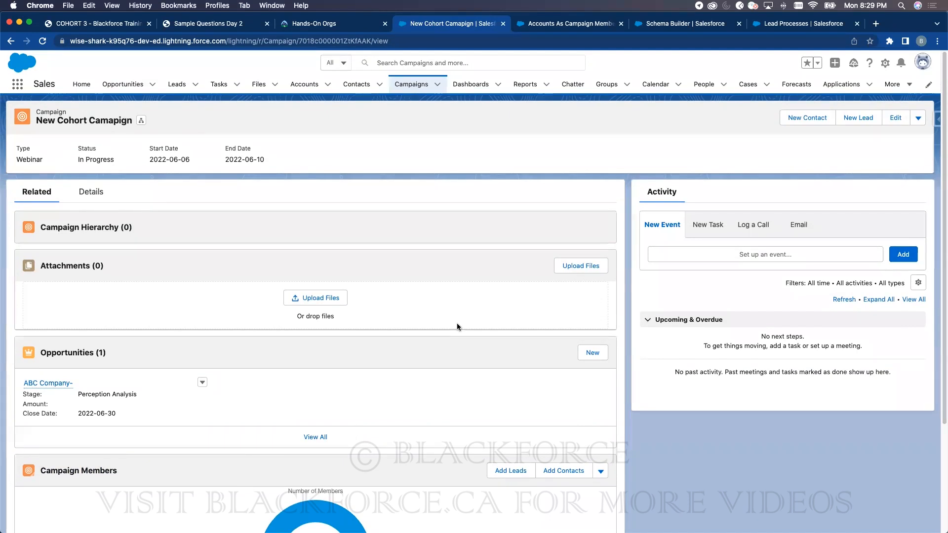
pyautogui.scroll(-5, 457, 323)
pyautogui.moveTo(362, 406)
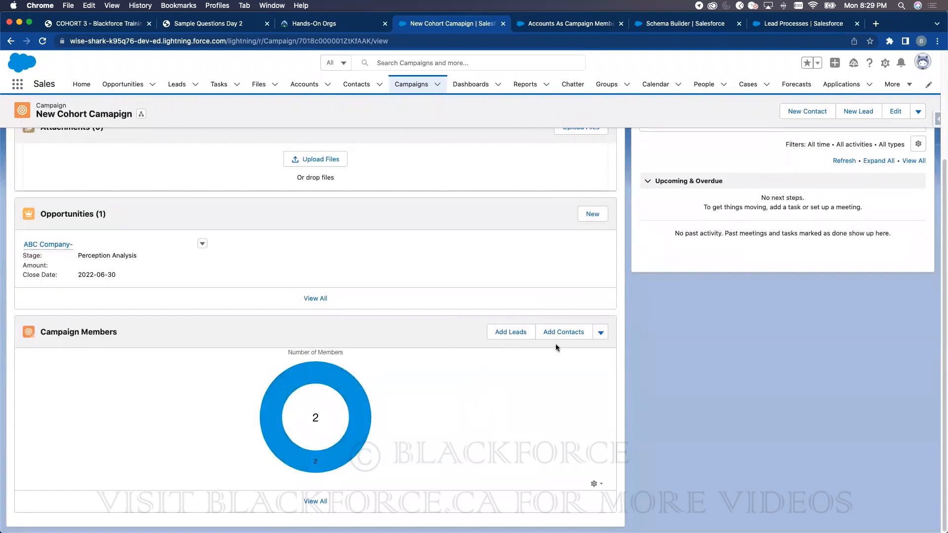
pyautogui.scroll(5, 497, 388)
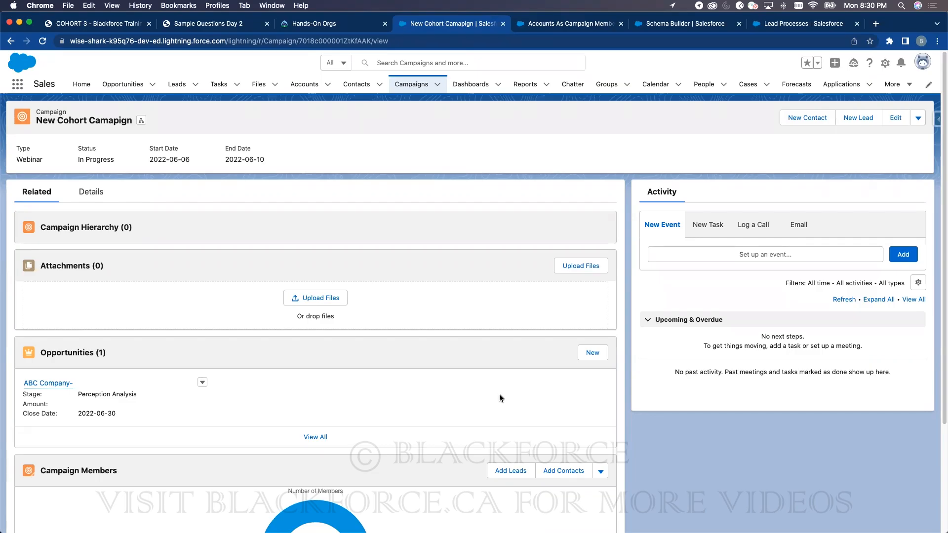
# - Open the full Campaign Members list for New Cohort Campaign
pyautogui.click(69, 471)
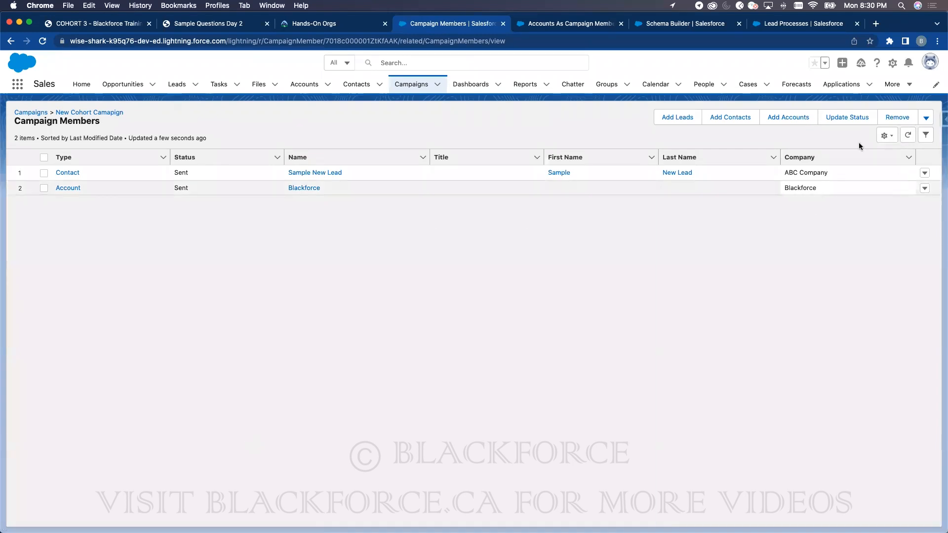
pyautogui.click(839, 119)
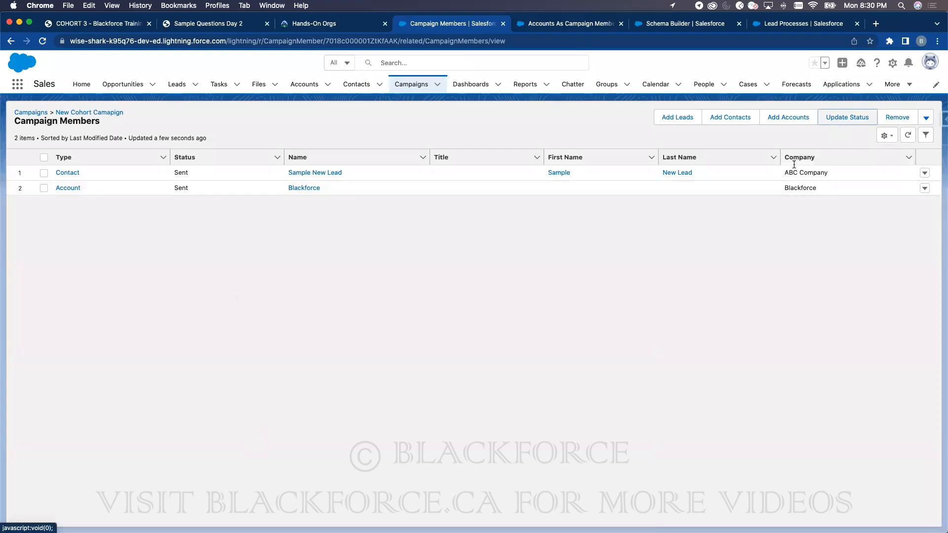
pyautogui.click(580, 111)
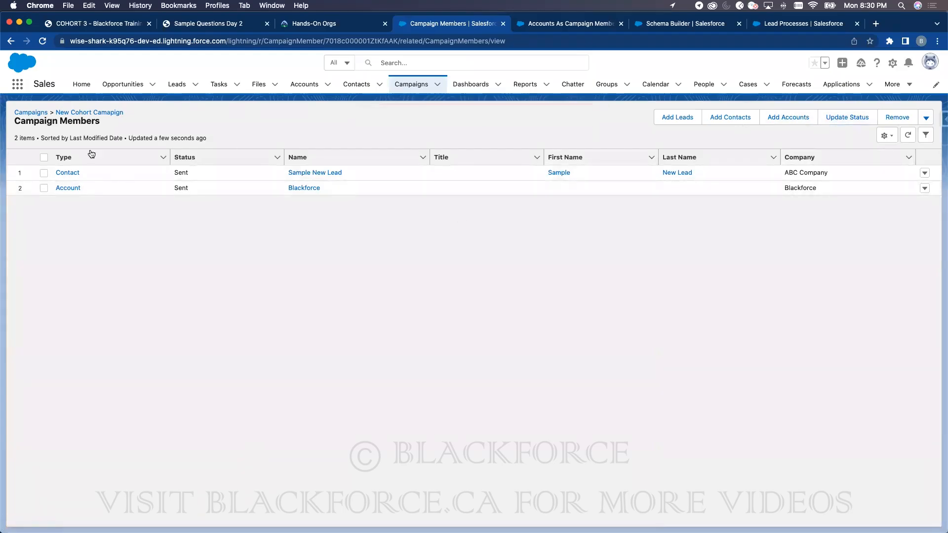
# - Change the Sample New Lead member's status to Responded and go back to Campaigns
pyautogui.click(43, 172)
pyautogui.click(839, 118)
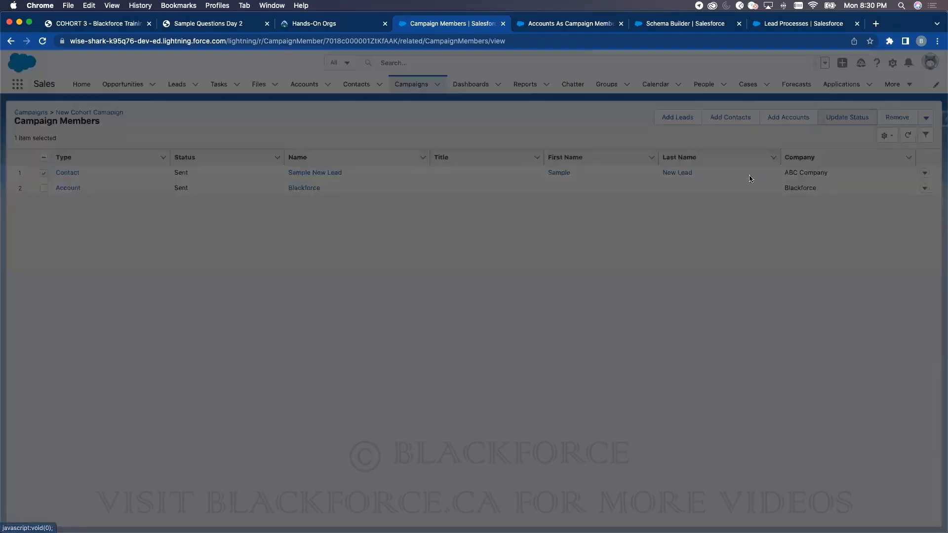
pyautogui.click(391, 304)
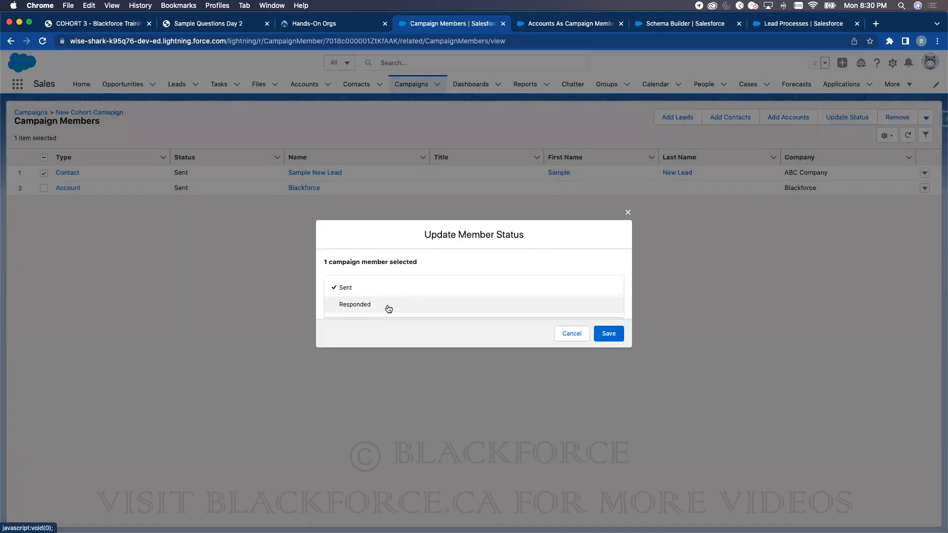
pyautogui.click(388, 307)
pyautogui.click(608, 333)
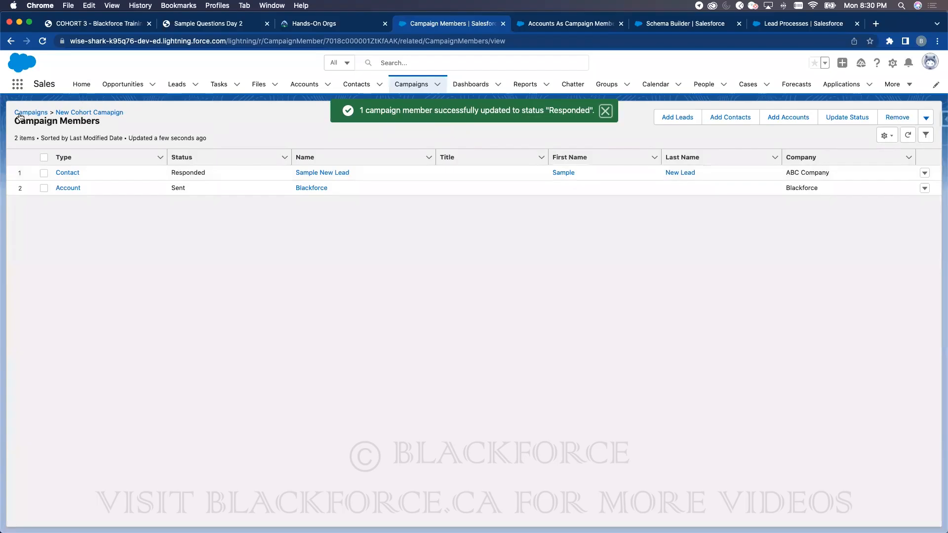
pyautogui.click(28, 113)
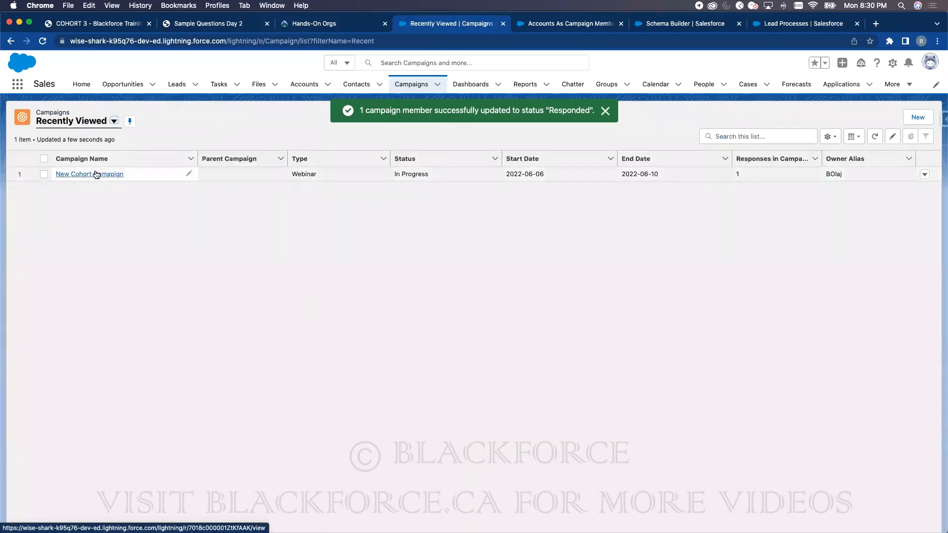
# - Open the ABC Company- opportunity from New Cohort Campaign's Opportunities list
pyautogui.click(96, 176)
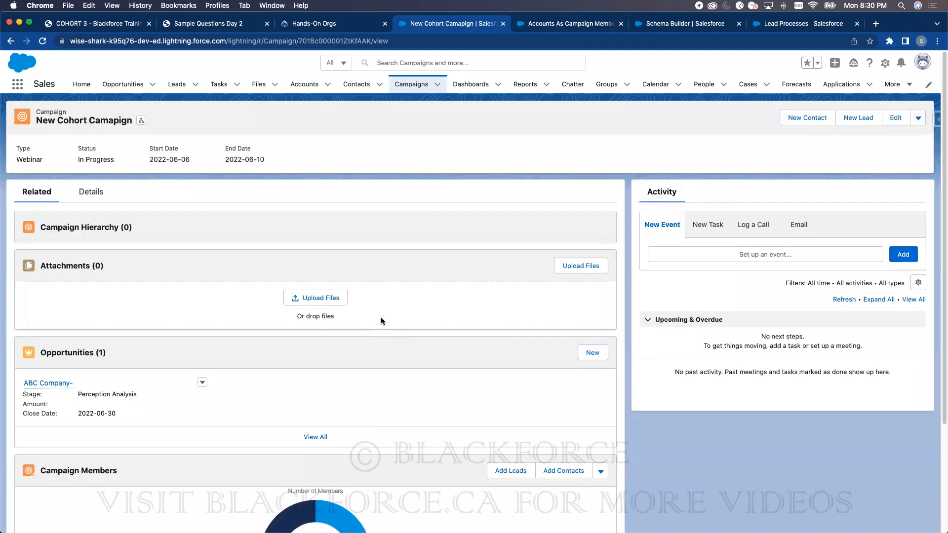
pyautogui.click(81, 352)
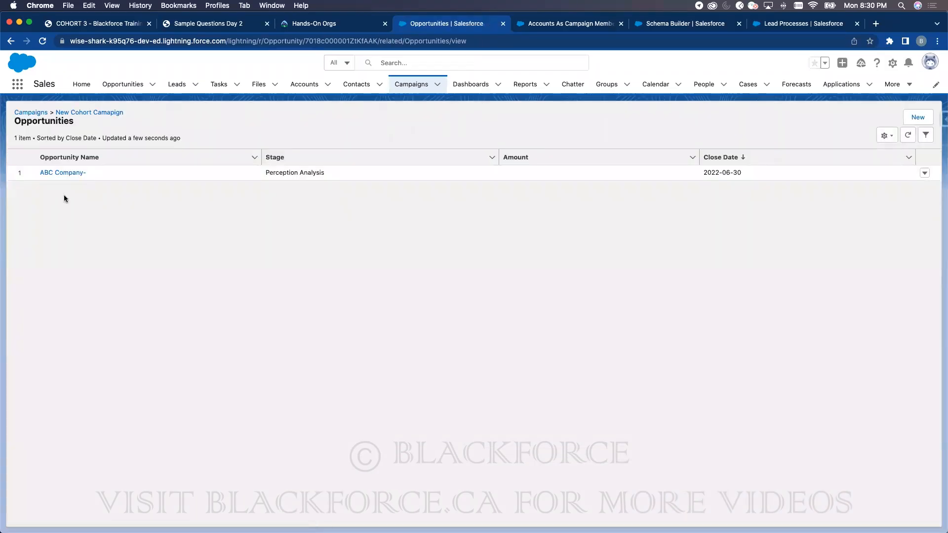
pyautogui.click(68, 173)
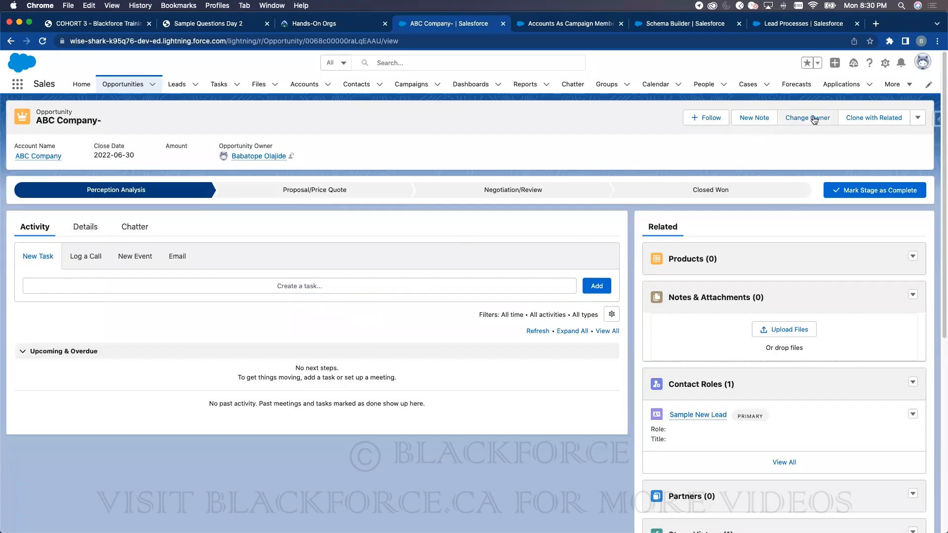
# - Edit ABC Company- to set its Amount to 54554455 and save
pyautogui.click(916, 116)
pyautogui.click(877, 205)
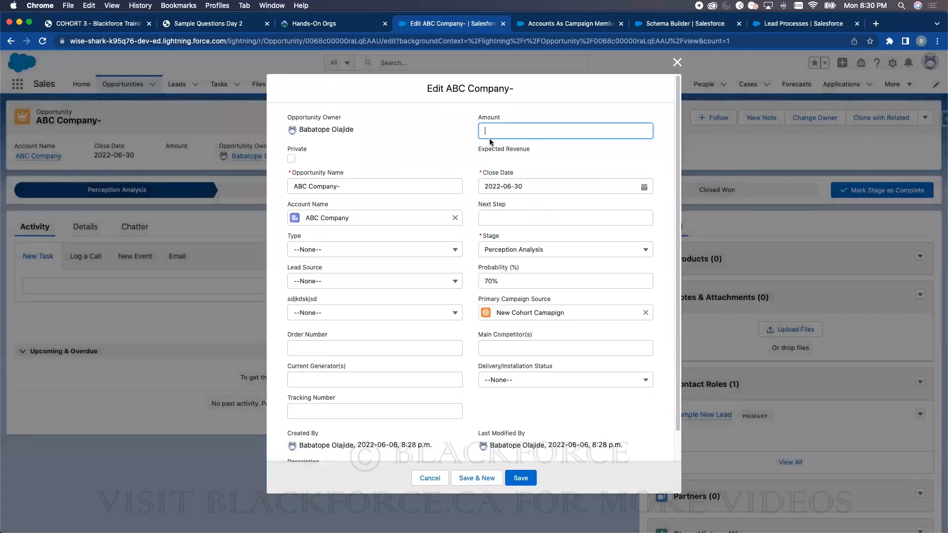
pyautogui.write('54554455')
pyautogui.click(523, 476)
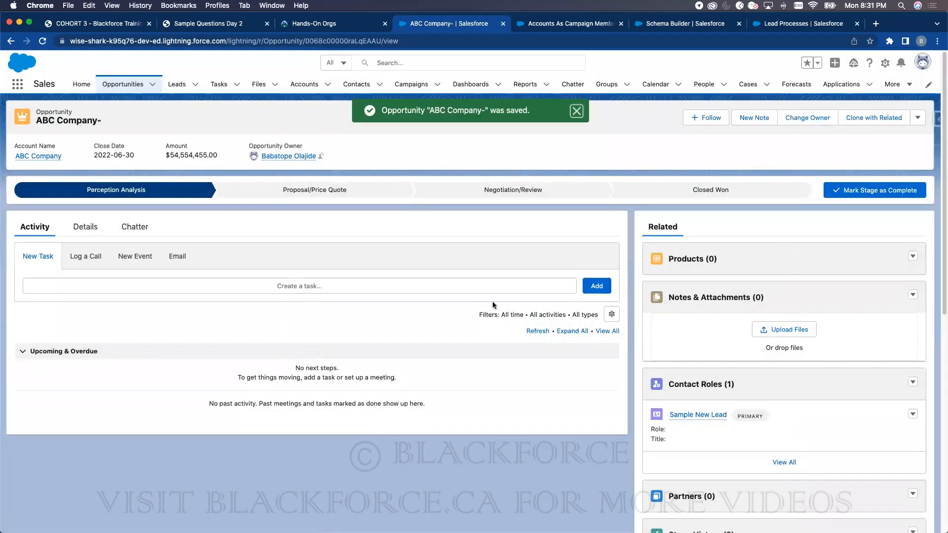
# - Show New Cohort Campaign's Details tab with 1 response and $54,554,455 from 1 opportunity
pyautogui.click(411, 83)
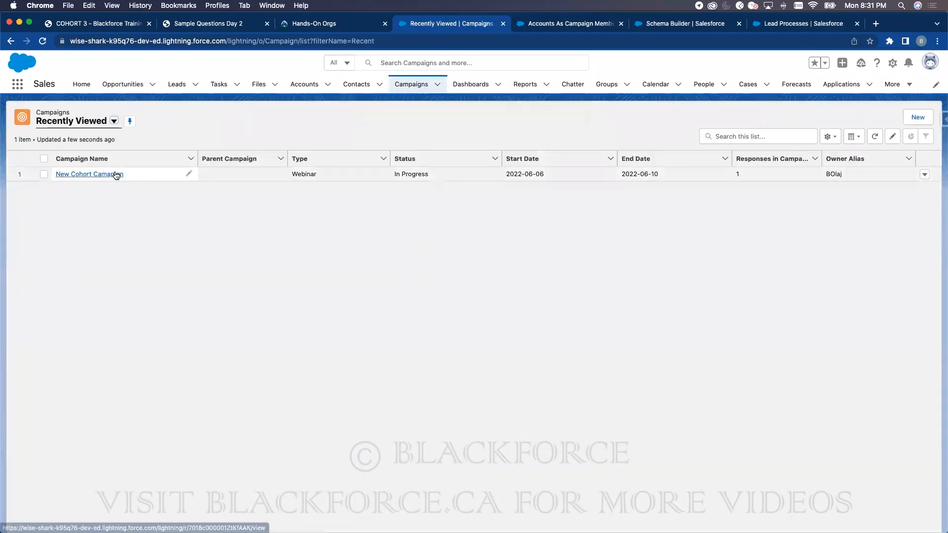
pyautogui.click(116, 175)
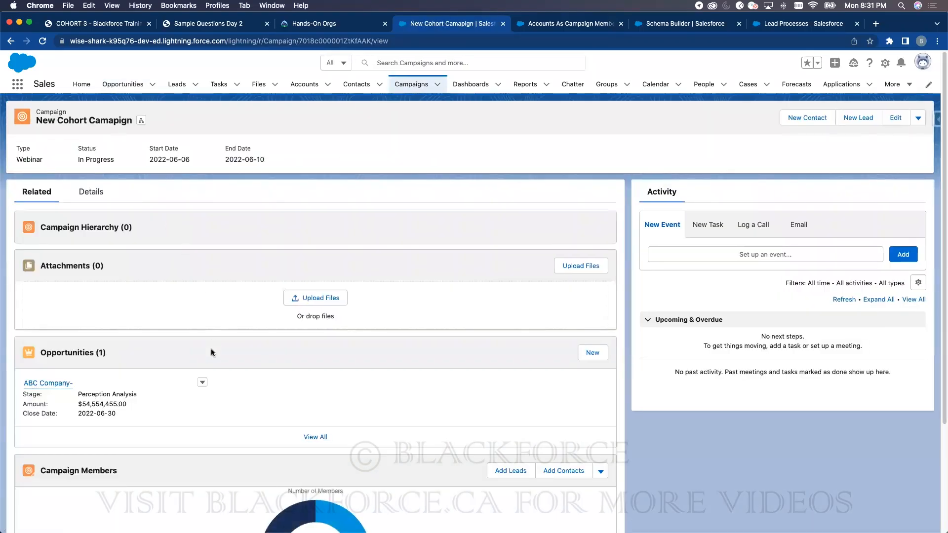
pyautogui.click(87, 191)
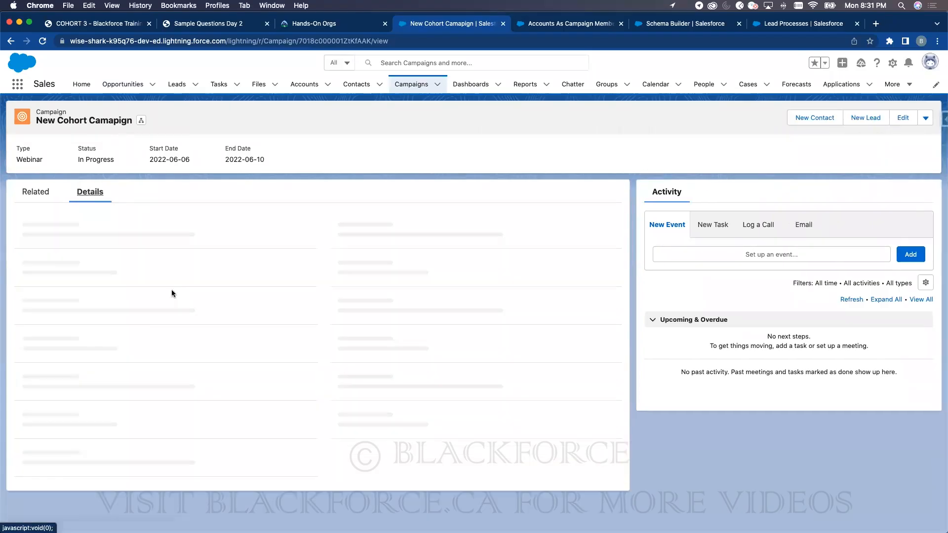
pyautogui.scroll(-1, 105, 311)
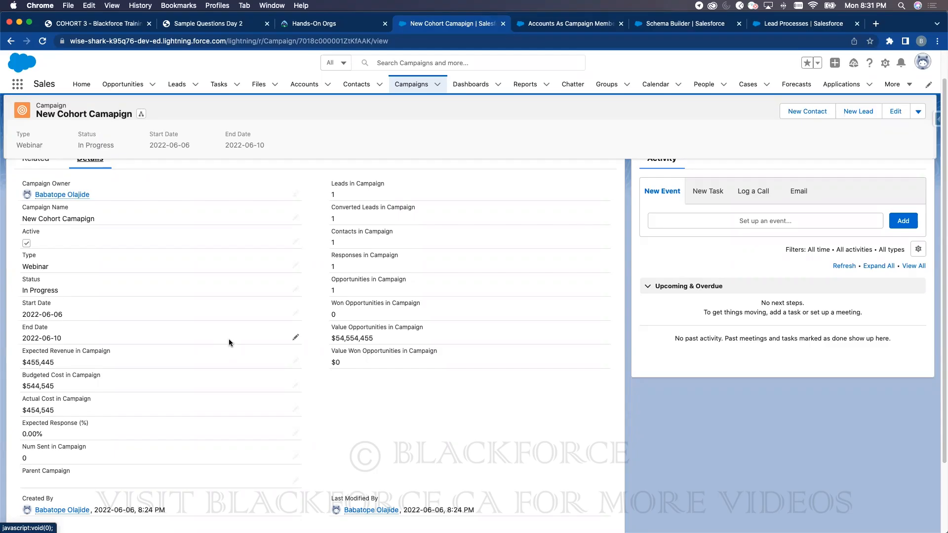
# - Open the ABC Company- opportunity from the Opportunities tab and show its Details
pyautogui.scroll(2, 232, 331)
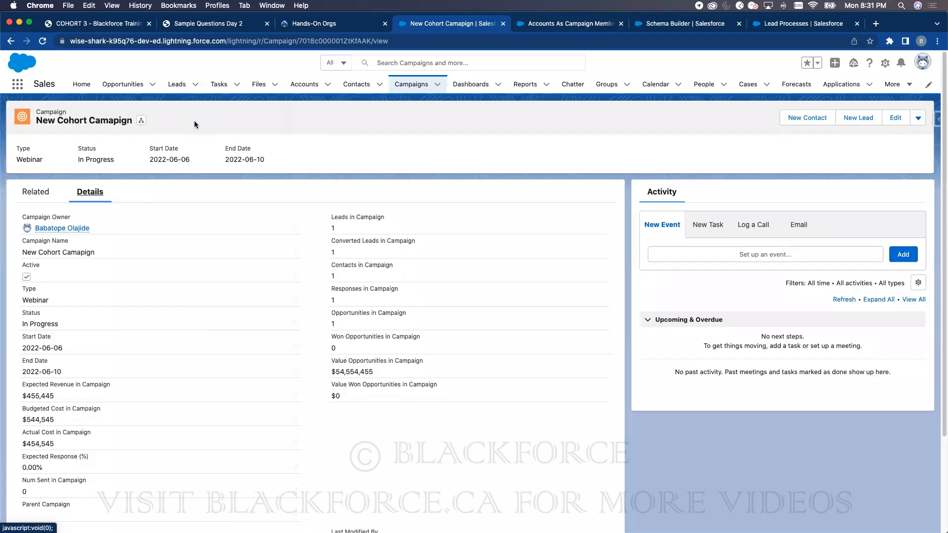
pyautogui.click(124, 90)
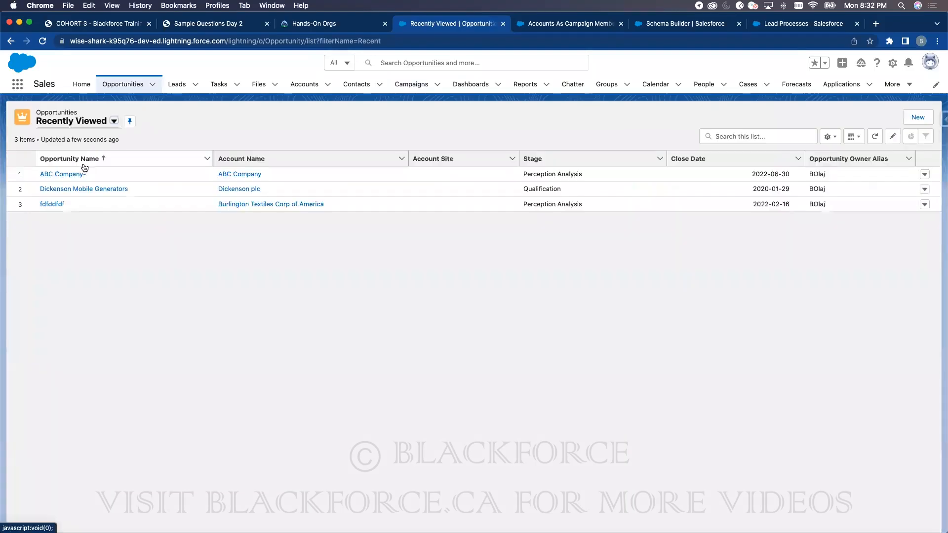
pyautogui.click(75, 175)
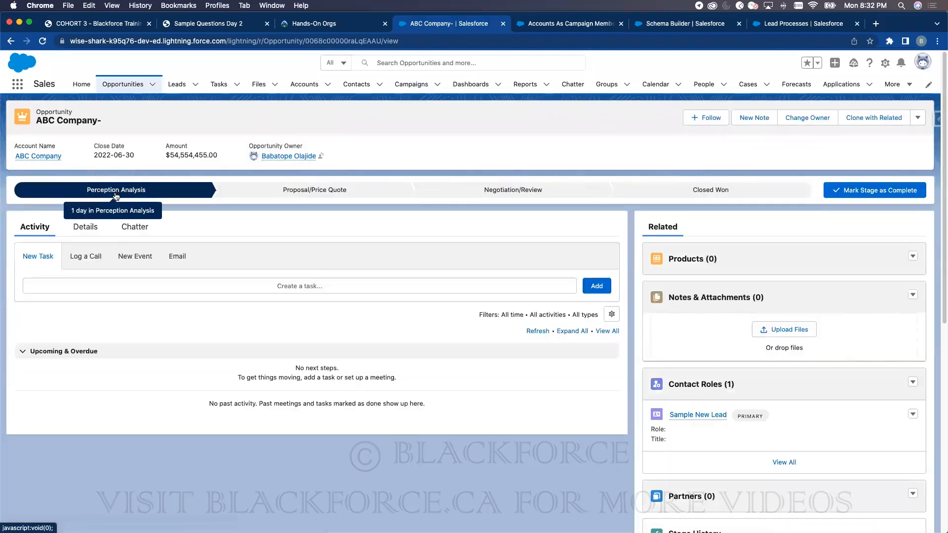
pyautogui.click(100, 227)
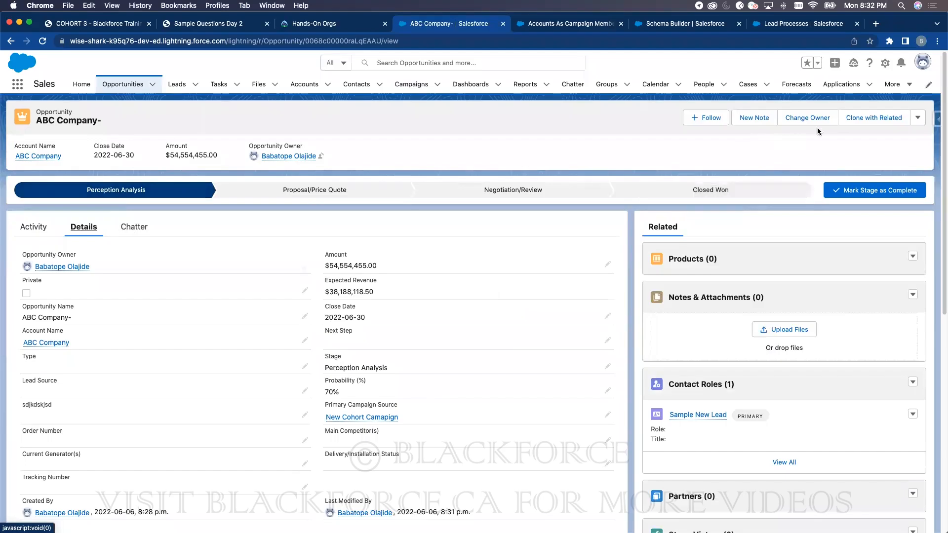
# - Review ABC Company-'s fields in its edit form, then close it without saving
pyautogui.click(917, 117)
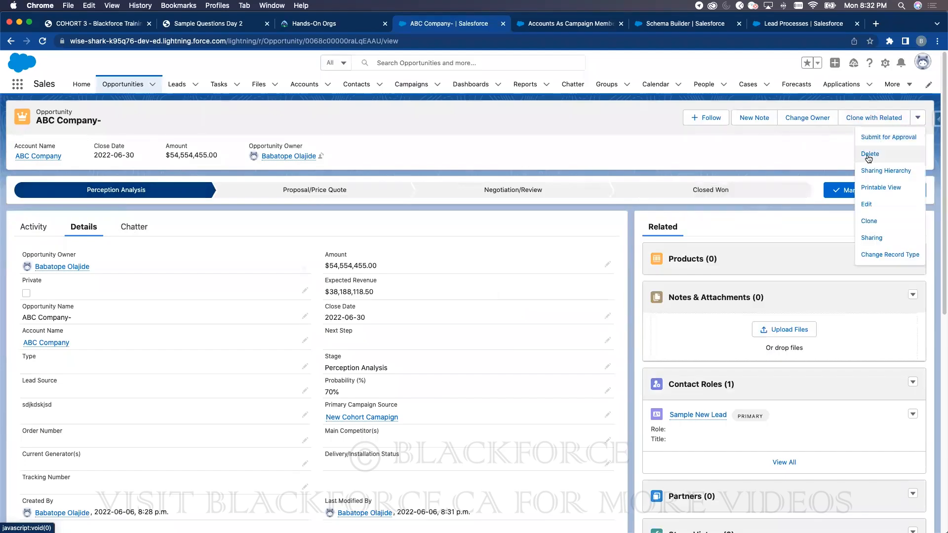
pyautogui.click(870, 204)
pyautogui.scroll(-2, 411, 281)
pyautogui.scroll(2, 402, 348)
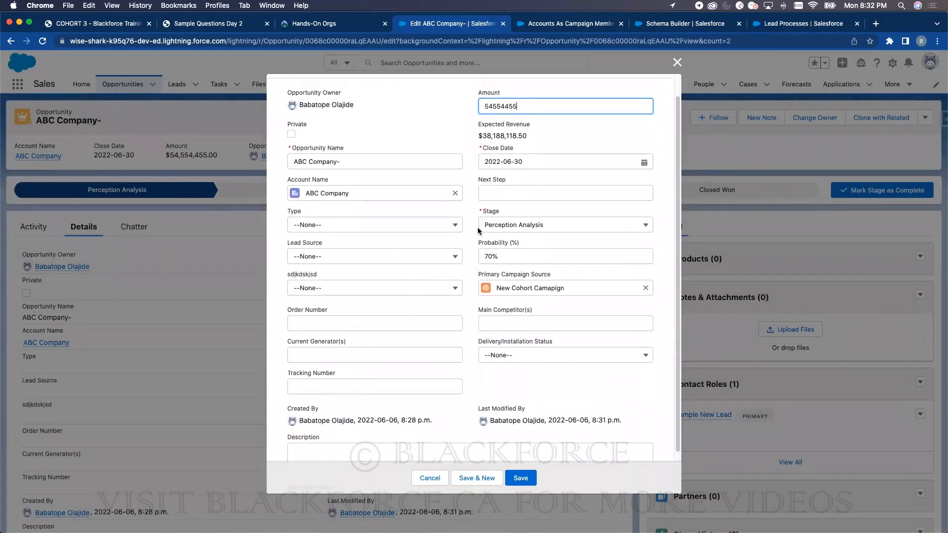
pyautogui.scroll(1, 478, 230)
pyautogui.click(674, 68)
pyautogui.moveTo(353, 375)
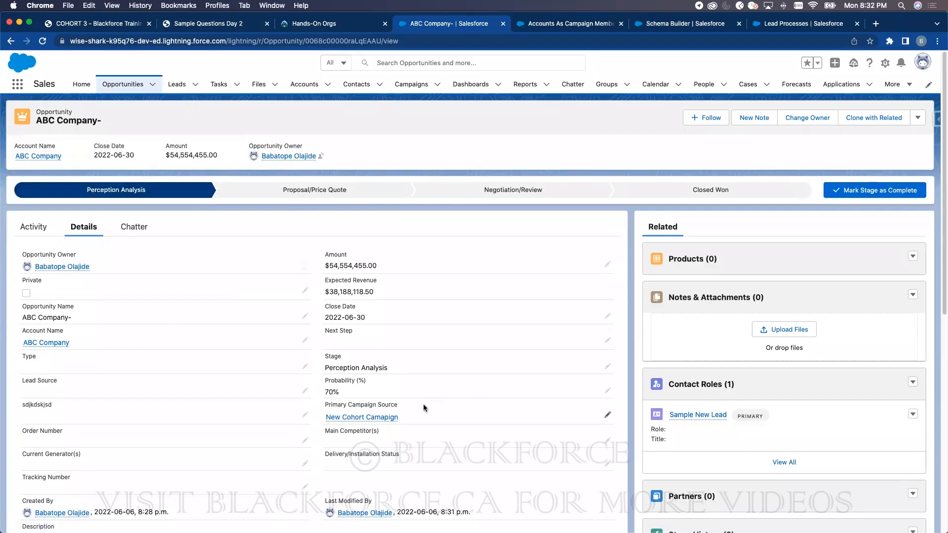
# - Find Campaign Influence Settings via Quick Find 'campaign', select Enabled, and save
pyautogui.click(547, 23)
pyautogui.tripleClick(82, 110)
pyautogui.write('ca')
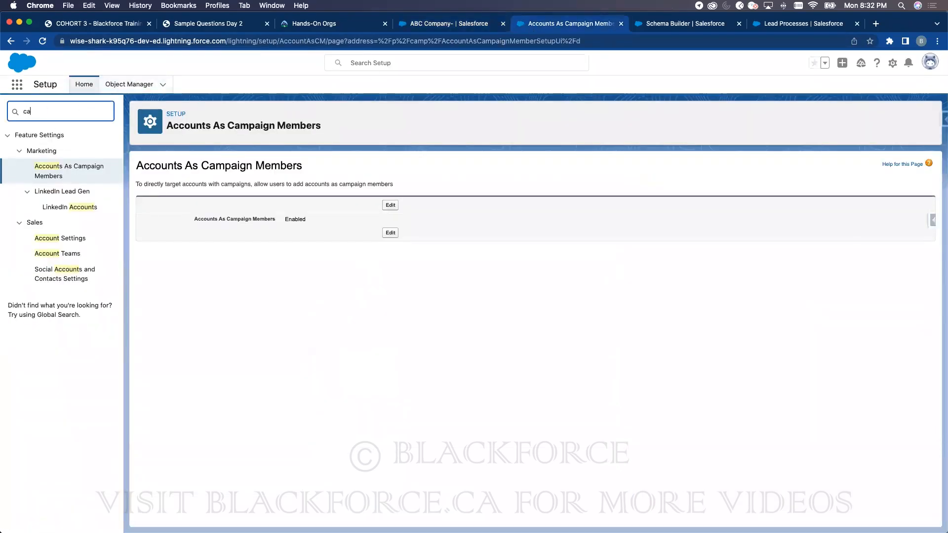
pyautogui.write('mpaign')
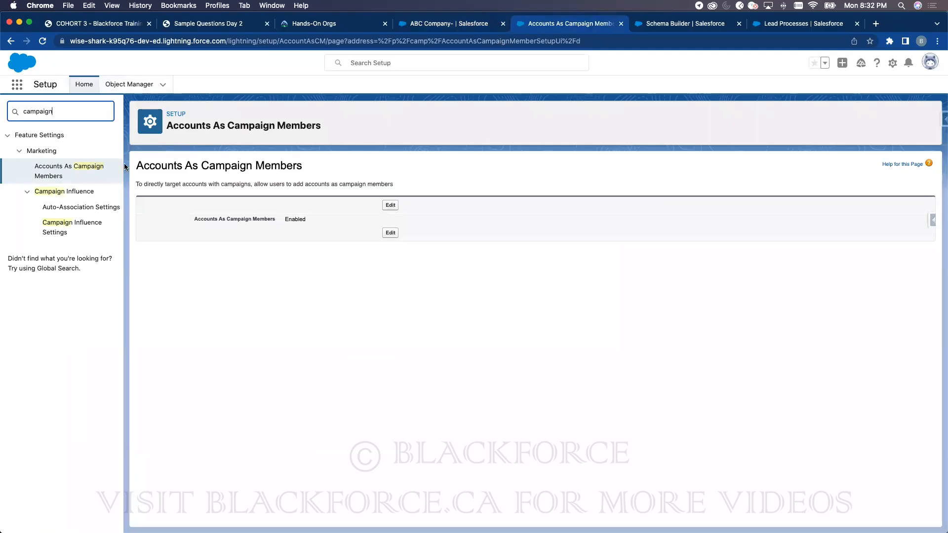
pyautogui.click(70, 226)
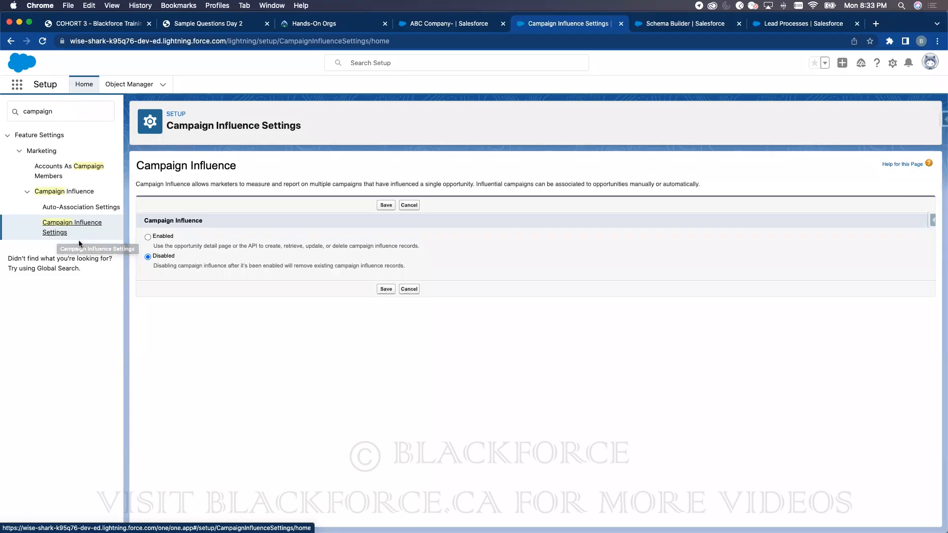
pyautogui.click(148, 236)
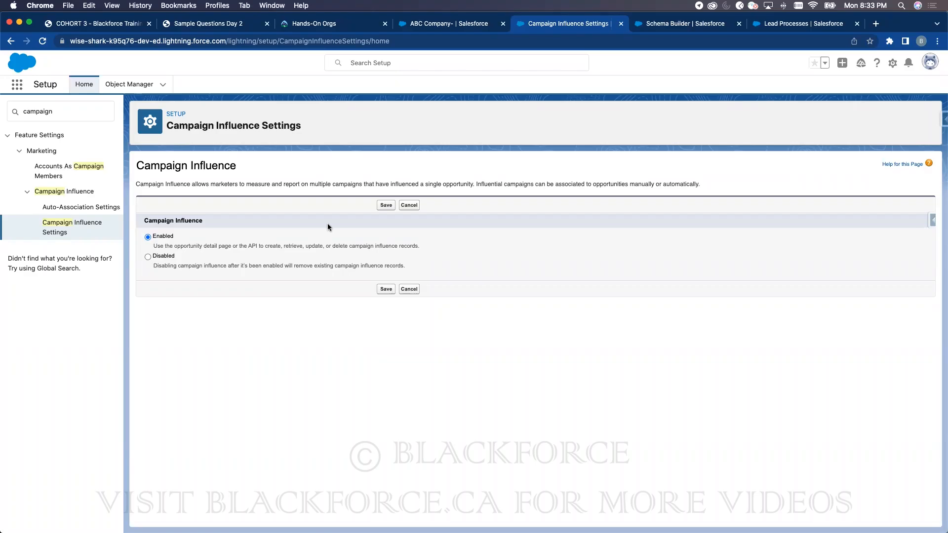
pyautogui.click(383, 208)
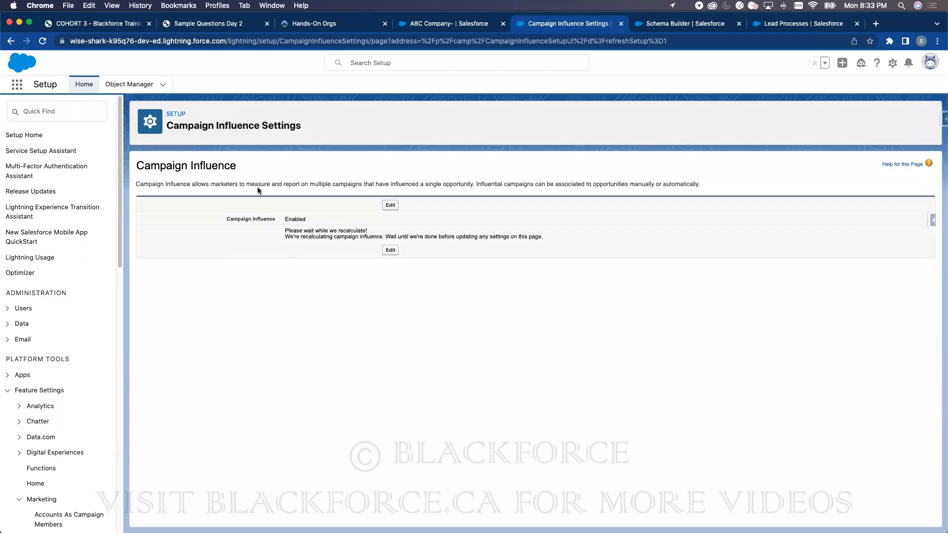
# - Reopen the Campaign Influence setting for editing and search Setup for 'cam'
pyautogui.click(389, 206)
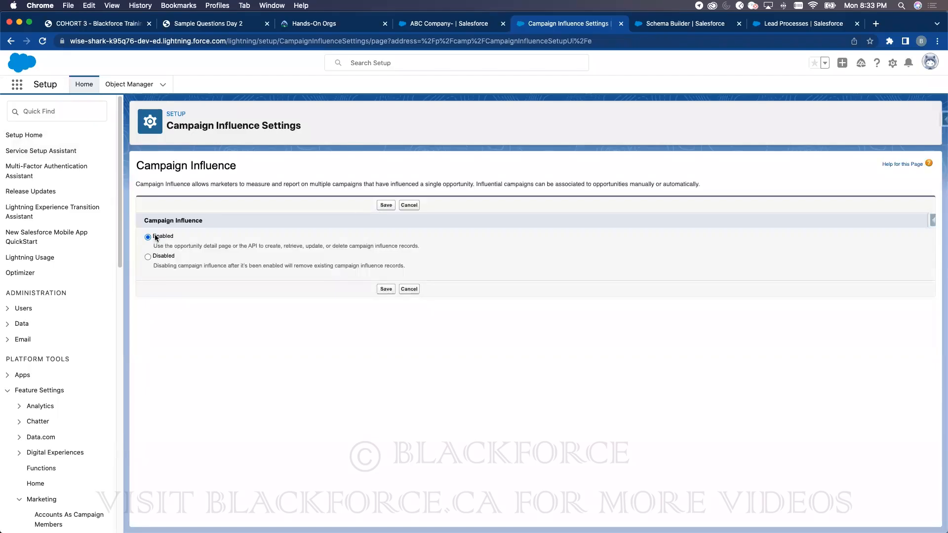
pyautogui.click(89, 111)
pyautogui.write('cam')
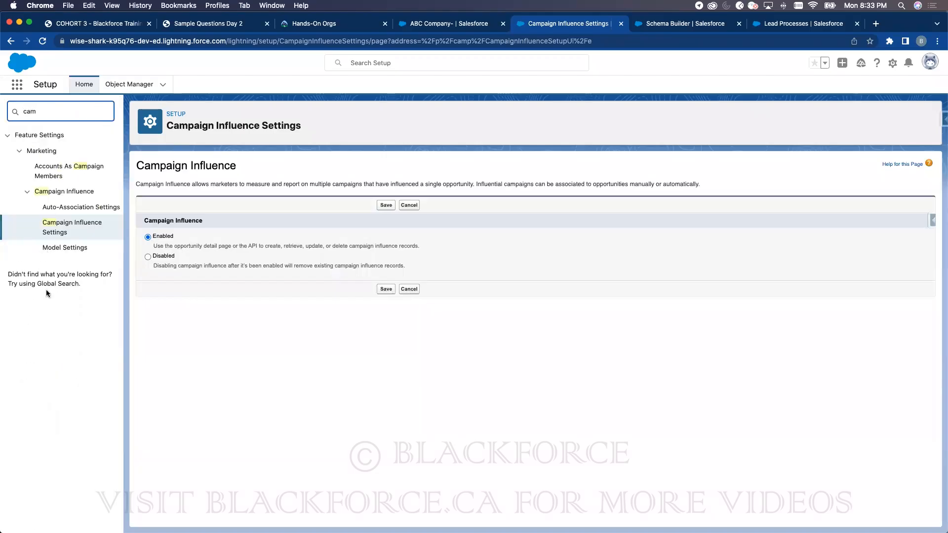
# - In Auto-Association Settings, set a 21-day time frame and base the first rule on Expected Revenue in Campaign
pyautogui.click(82, 209)
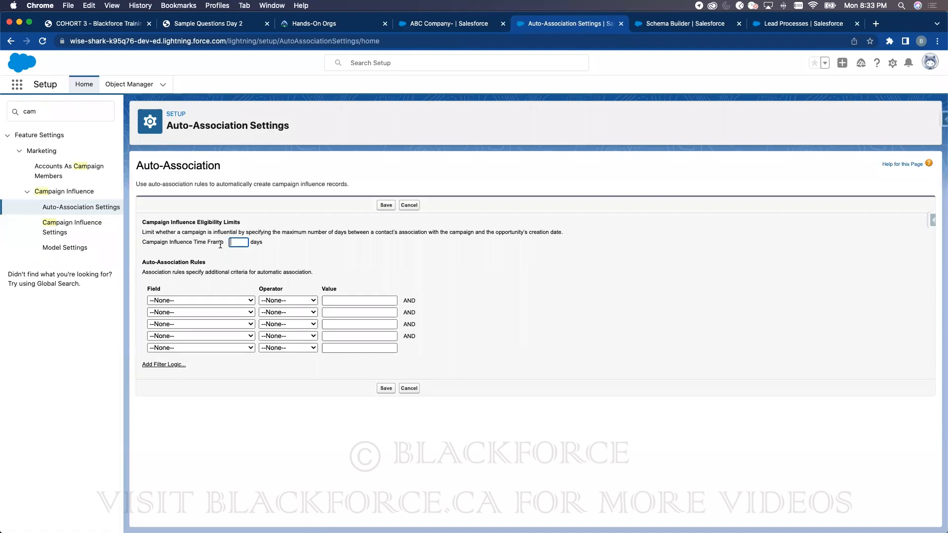
pyautogui.write('21')
pyautogui.click(235, 300)
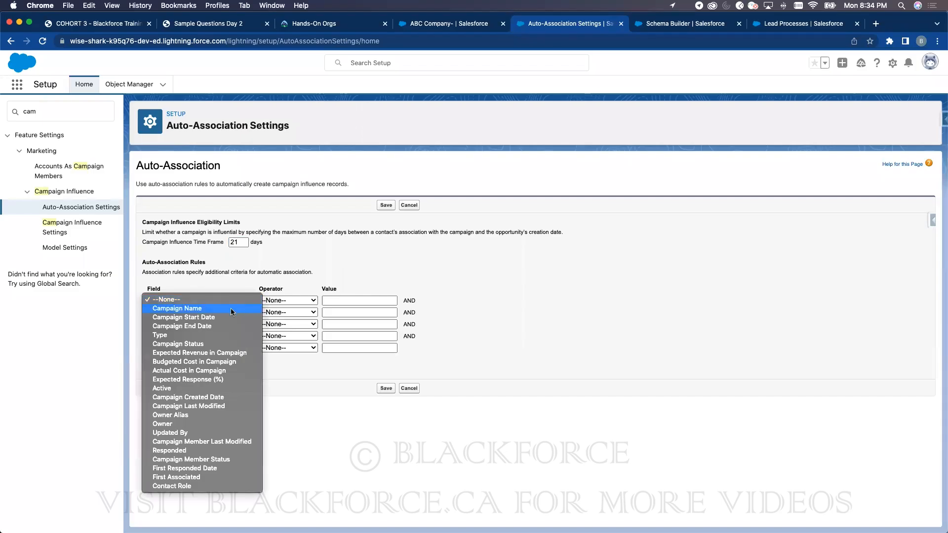
pyautogui.click(352, 251)
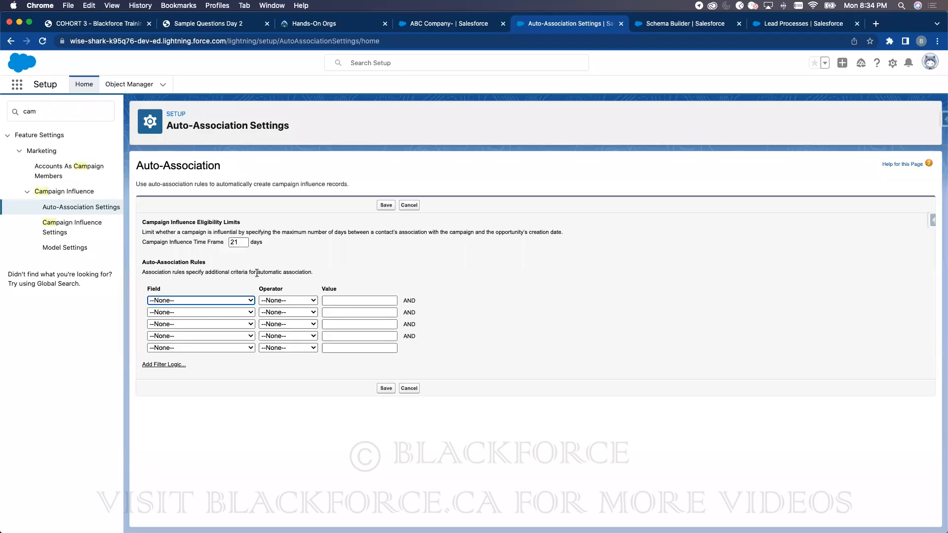
pyautogui.click(229, 300)
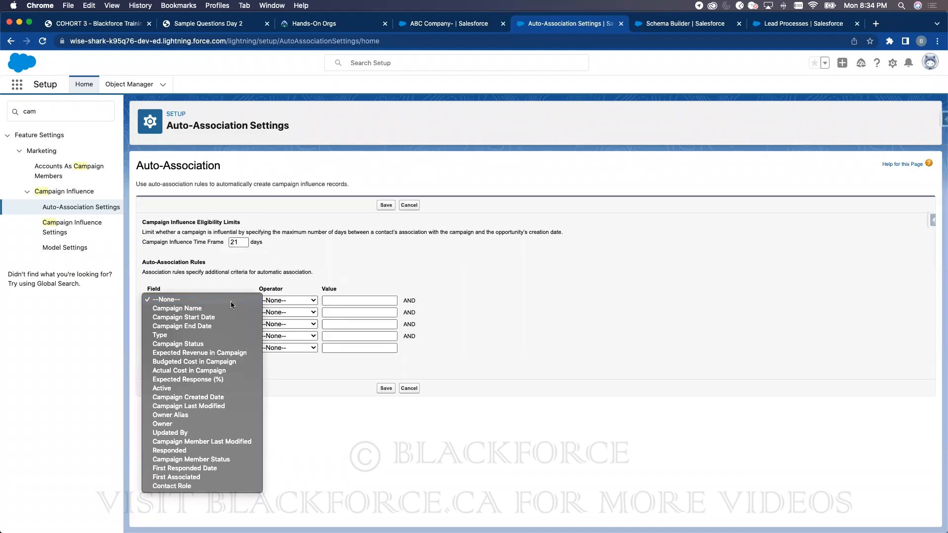
pyautogui.click(208, 354)
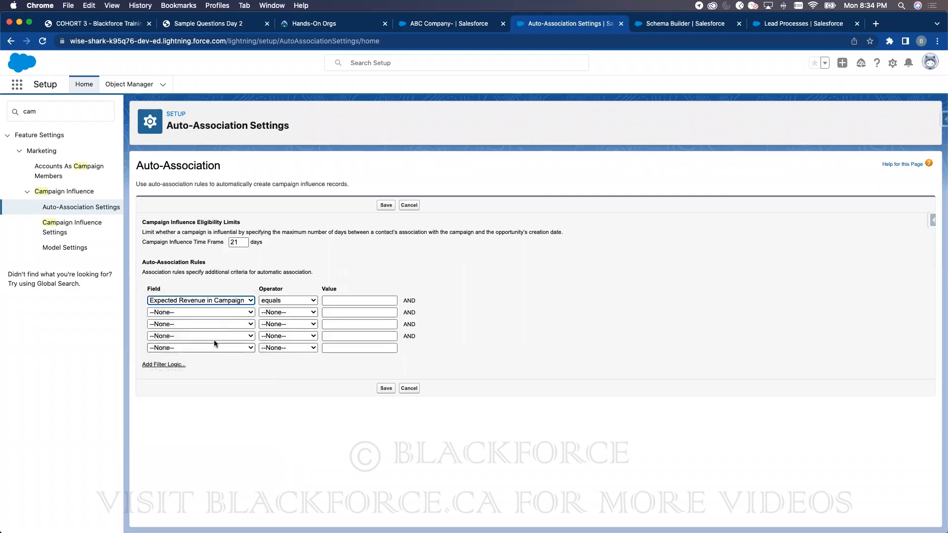
pyautogui.click(207, 300)
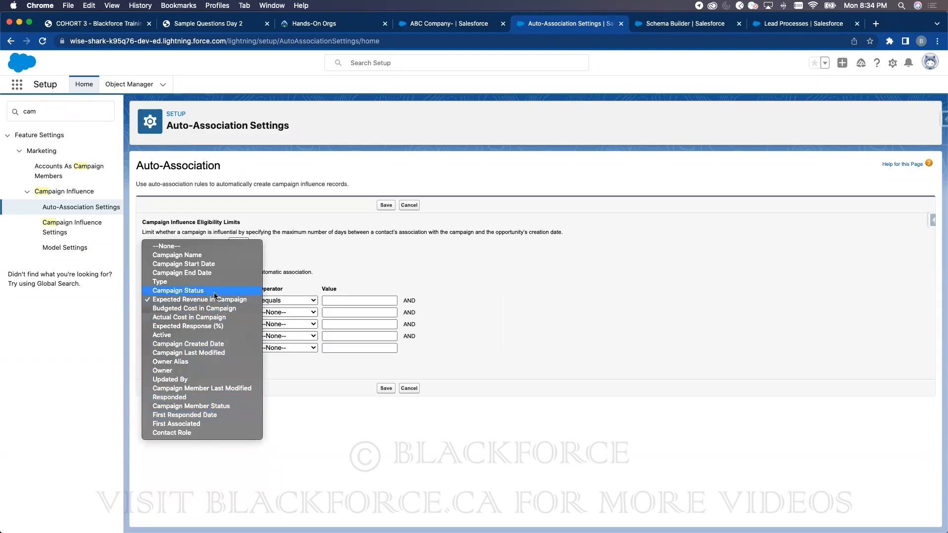
pyautogui.click(312, 284)
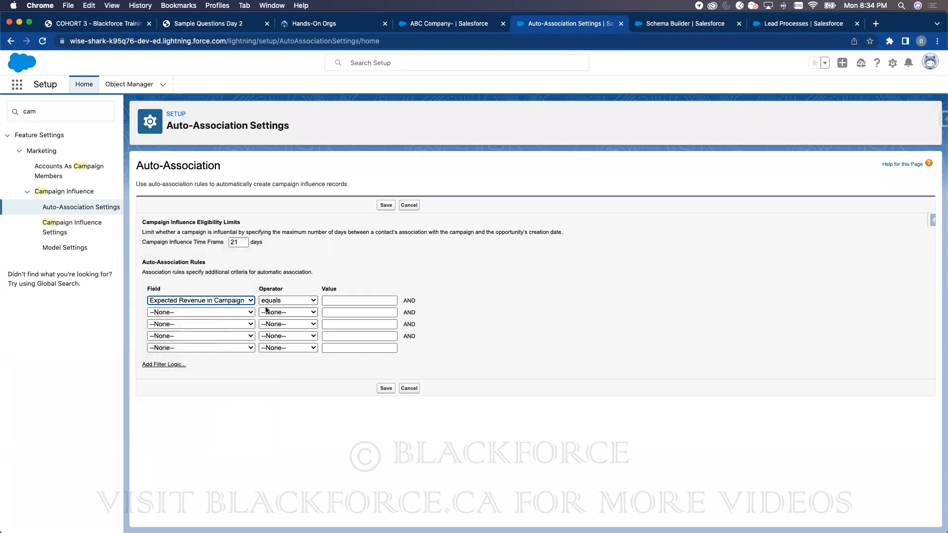
# - Make the rule 'greater than 1000' and save the auto-association settings
pyautogui.click(291, 302)
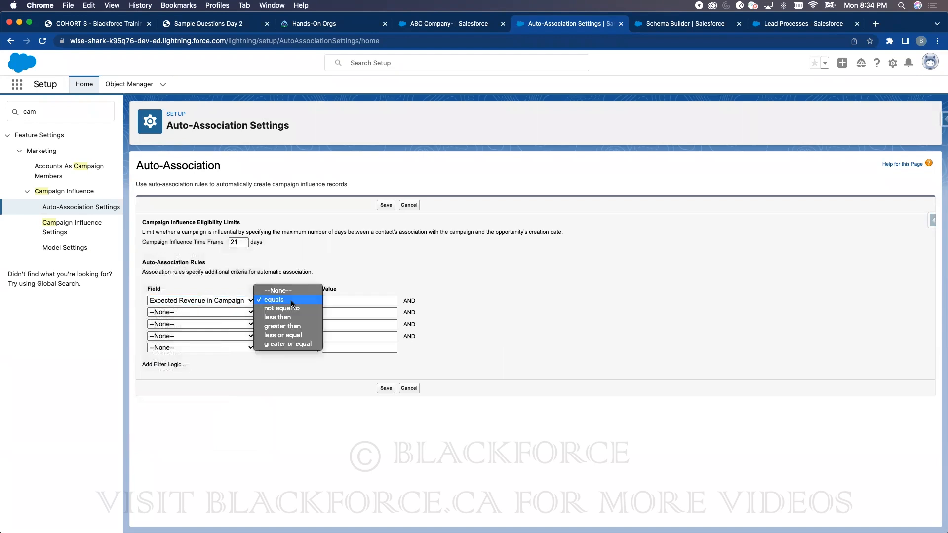
pyautogui.click(290, 326)
pyautogui.click(336, 299)
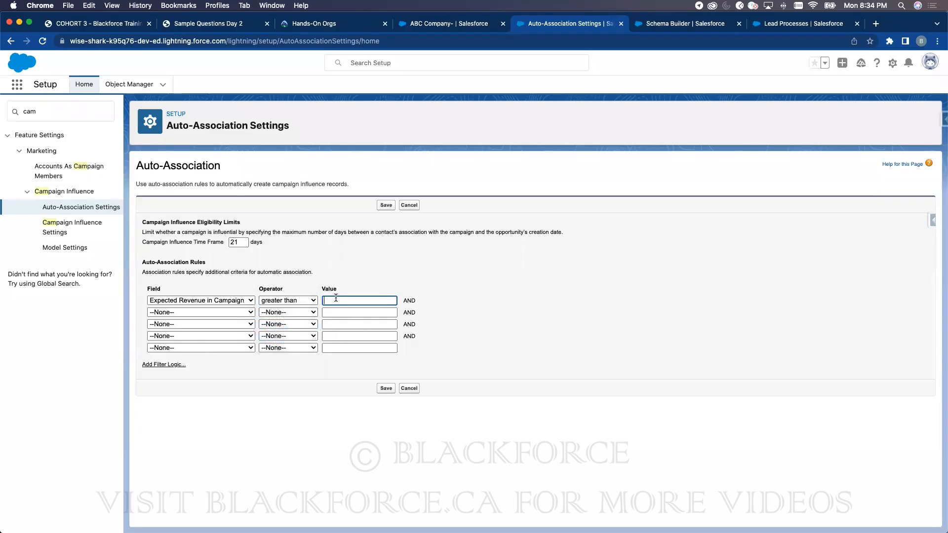
pyautogui.write('1000')
pyautogui.click(470, 276)
pyautogui.click(386, 389)
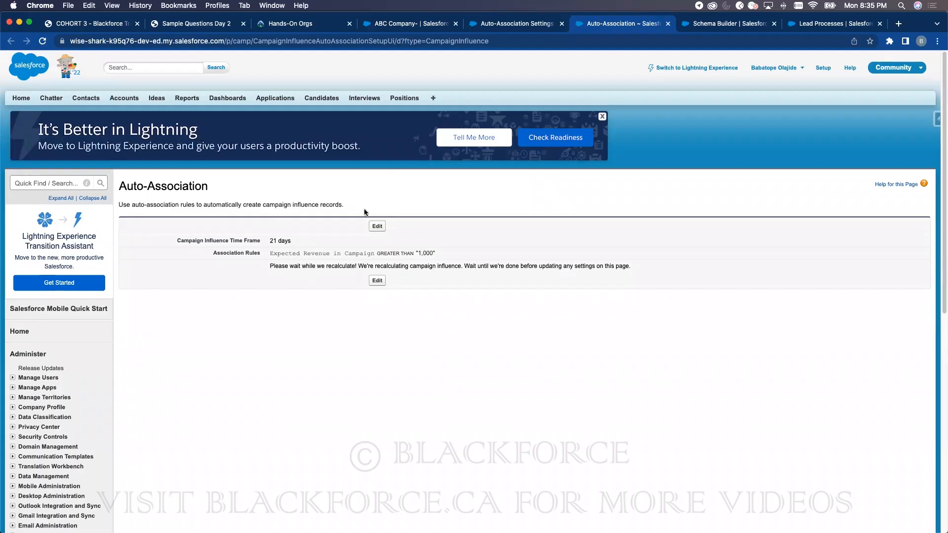
pyautogui.click(512, 24)
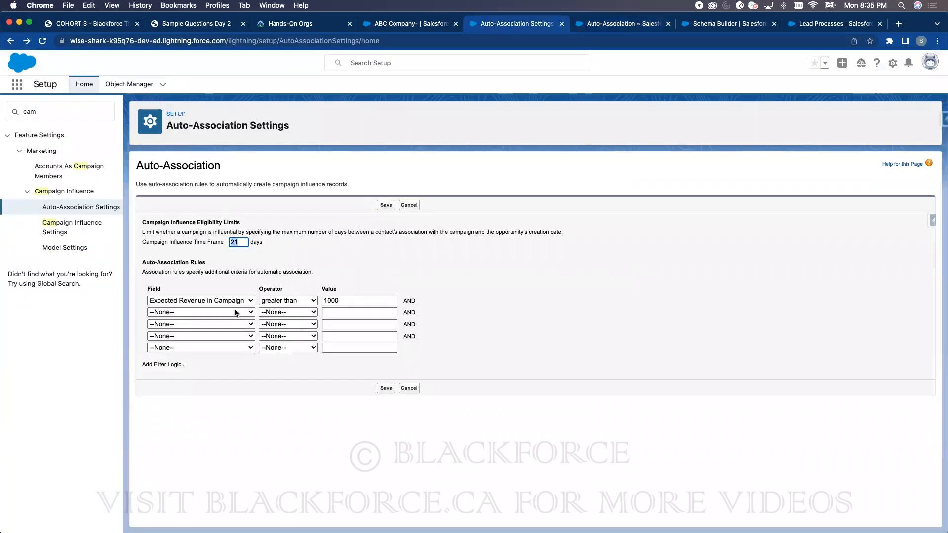
# - Edit the Primary Campaign Source Model, keeping its Record Preference at All Records
pyautogui.click(77, 249)
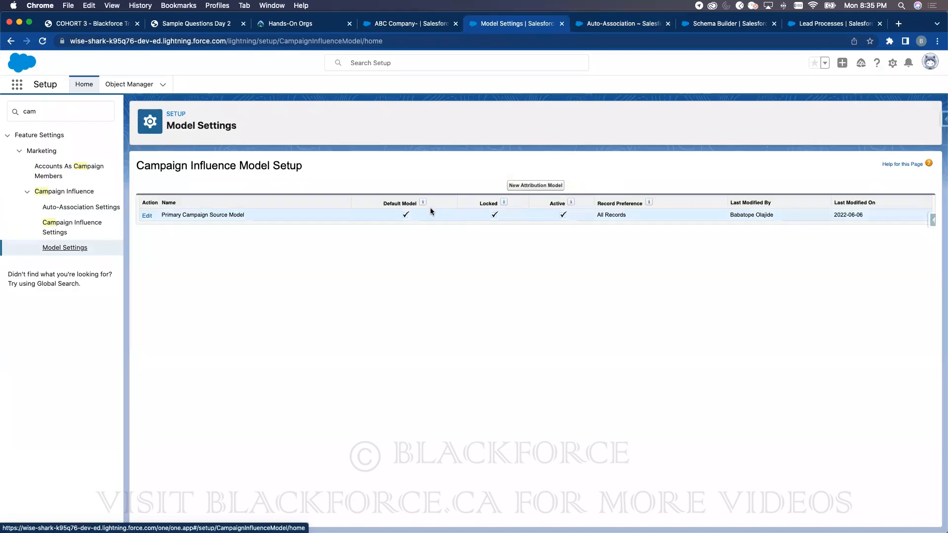
pyautogui.click(147, 216)
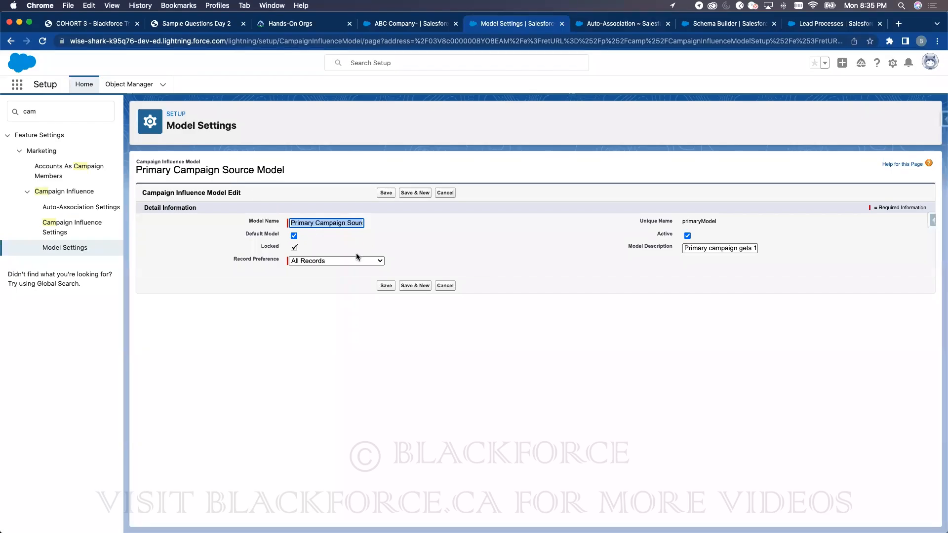
pyautogui.click(339, 262)
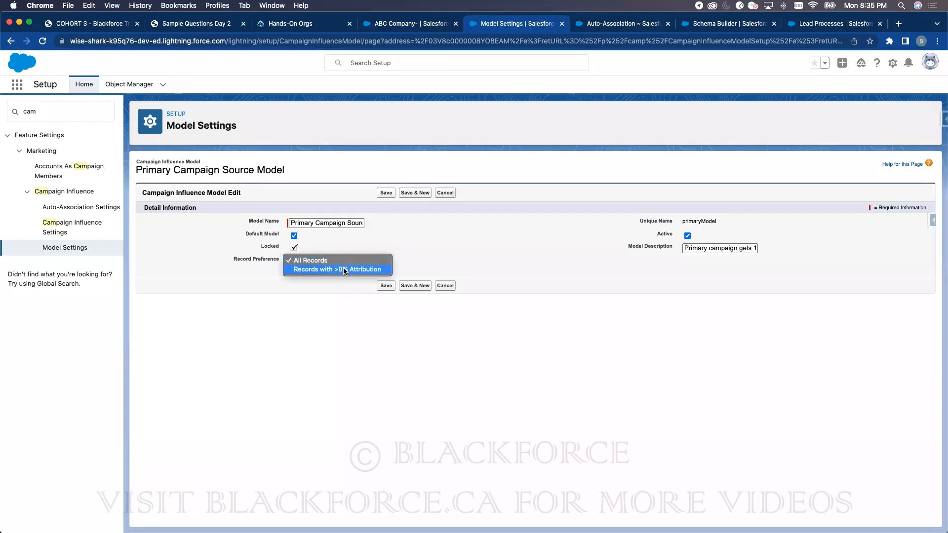
pyautogui.click(339, 275)
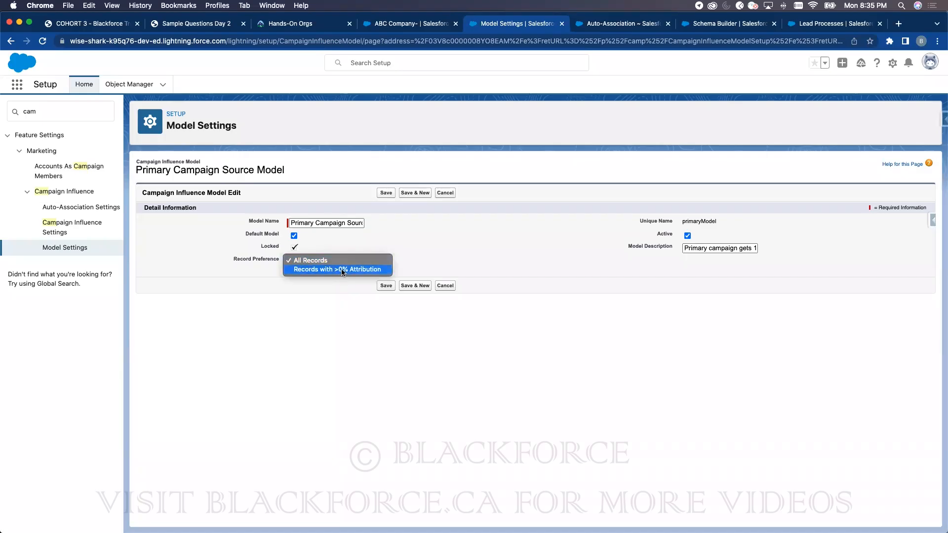
pyautogui.click(492, 233)
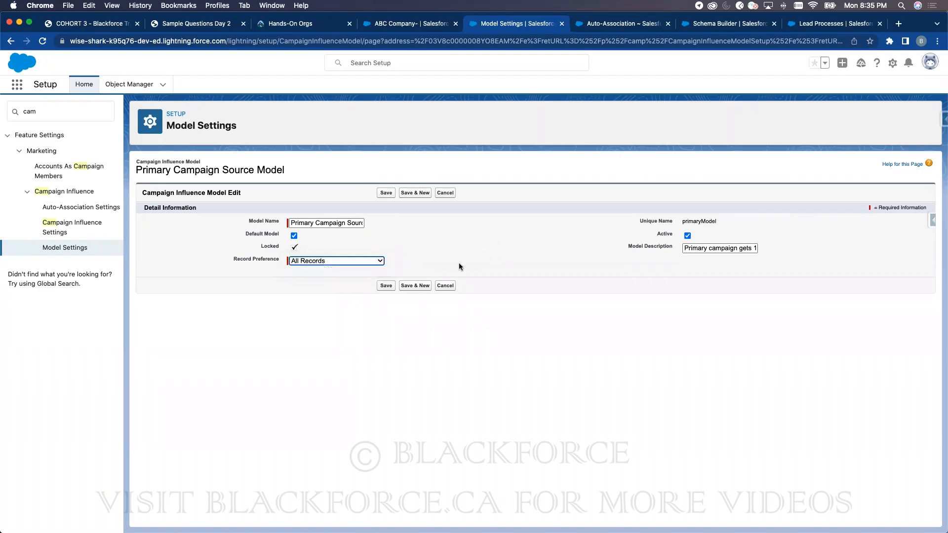
pyautogui.click(325, 258)
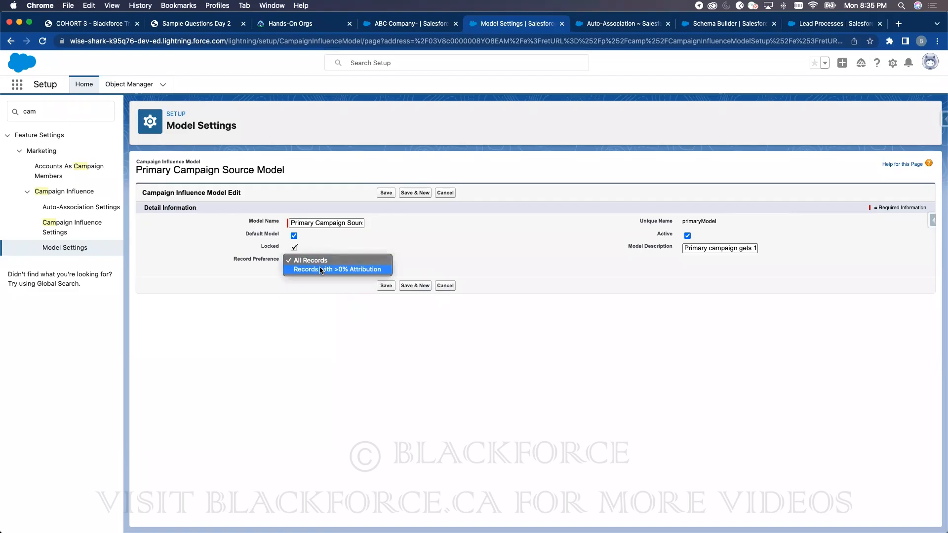
pyautogui.click(502, 239)
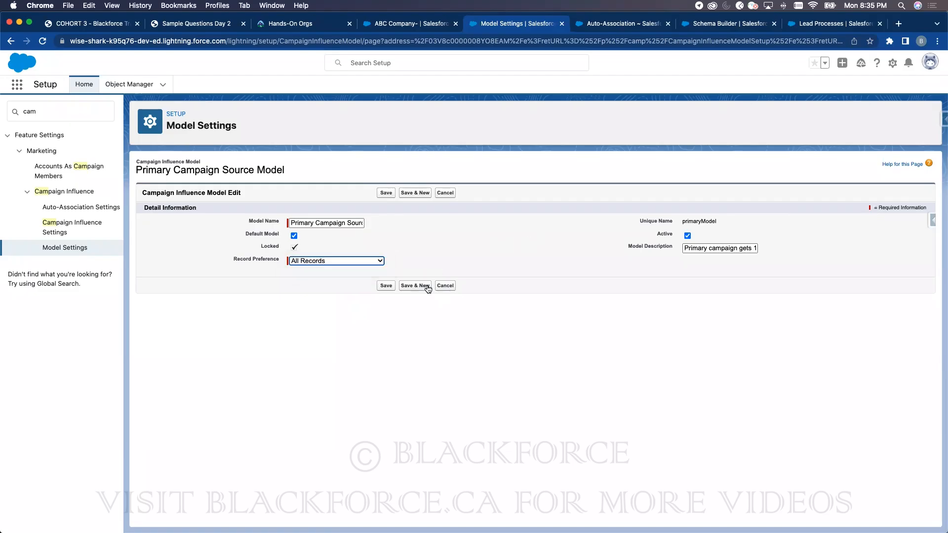
# - Cancel the model edit and start a New Attribution Model from Model Settings
pyautogui.click(445, 285)
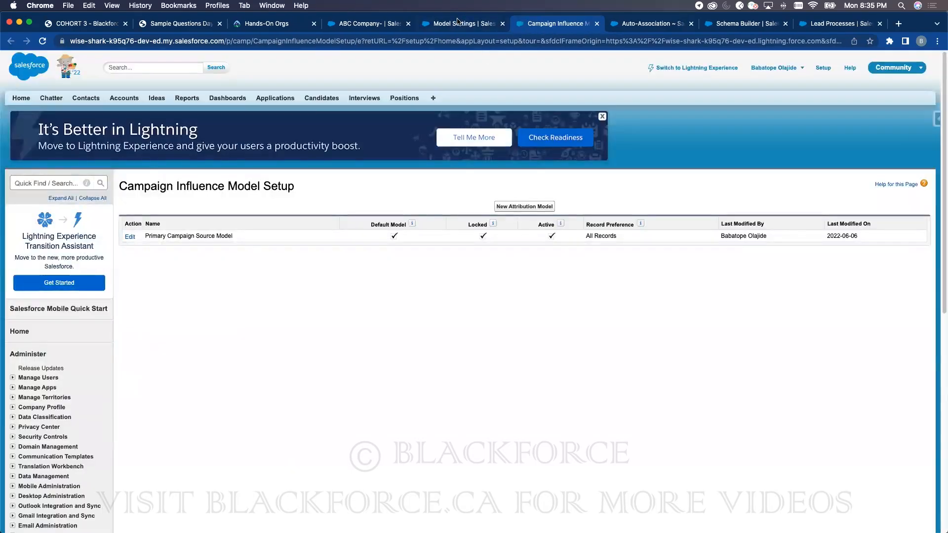
pyautogui.click(458, 22)
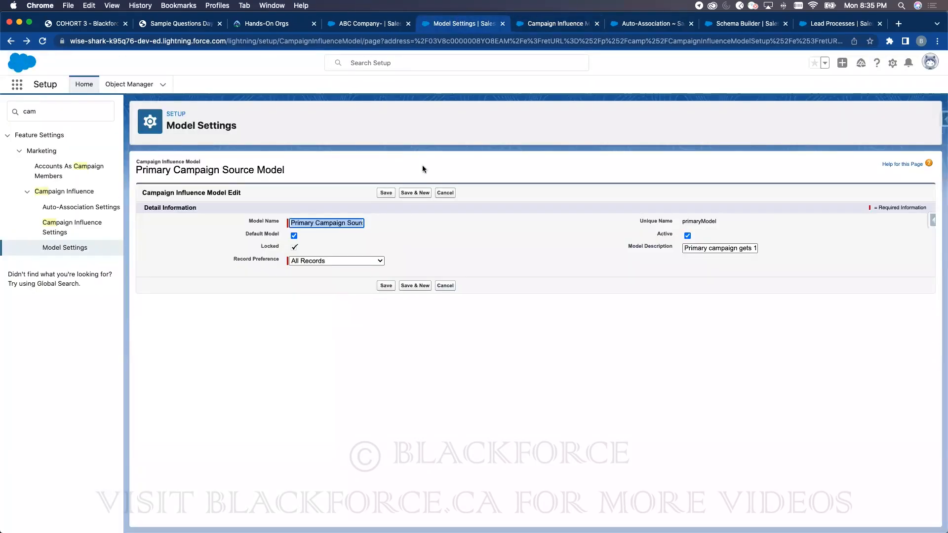
pyautogui.click(443, 194)
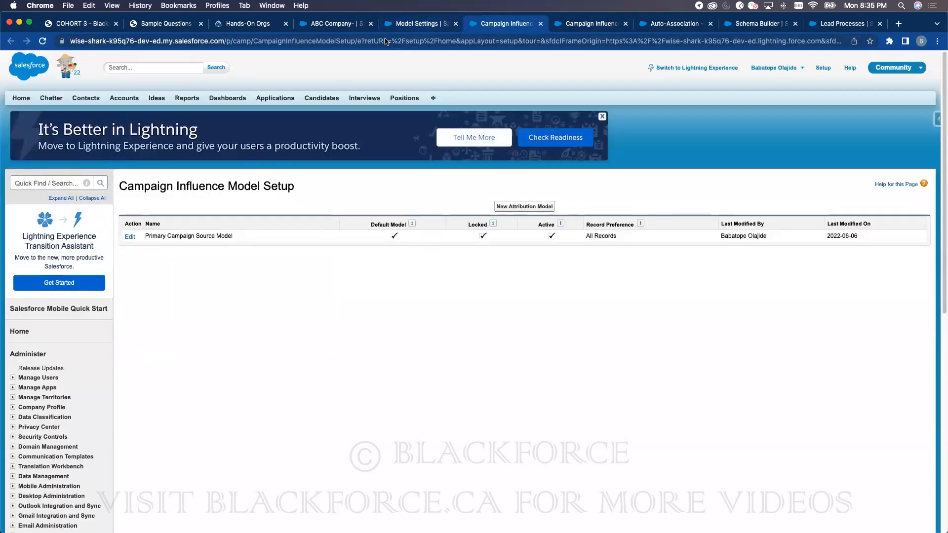
pyautogui.click(428, 24)
pyautogui.click(68, 252)
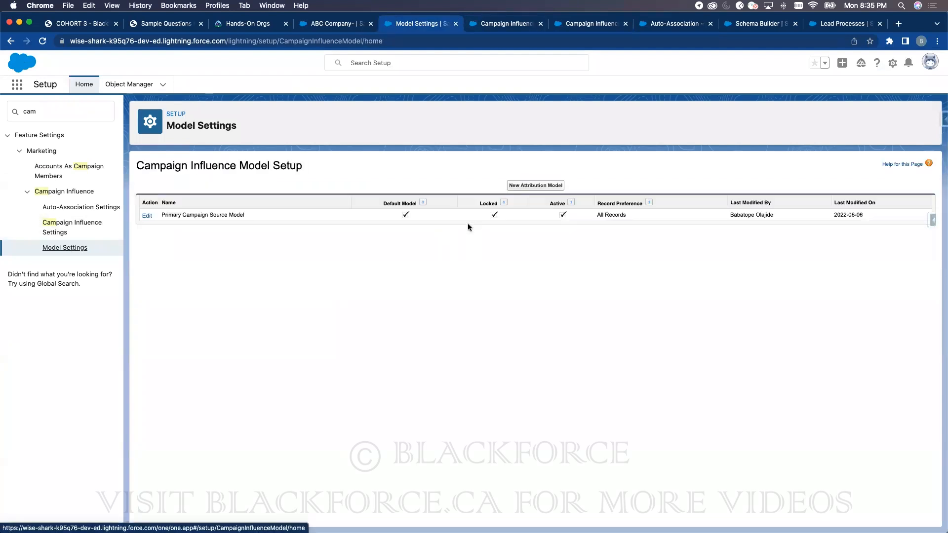
pyautogui.click(538, 182)
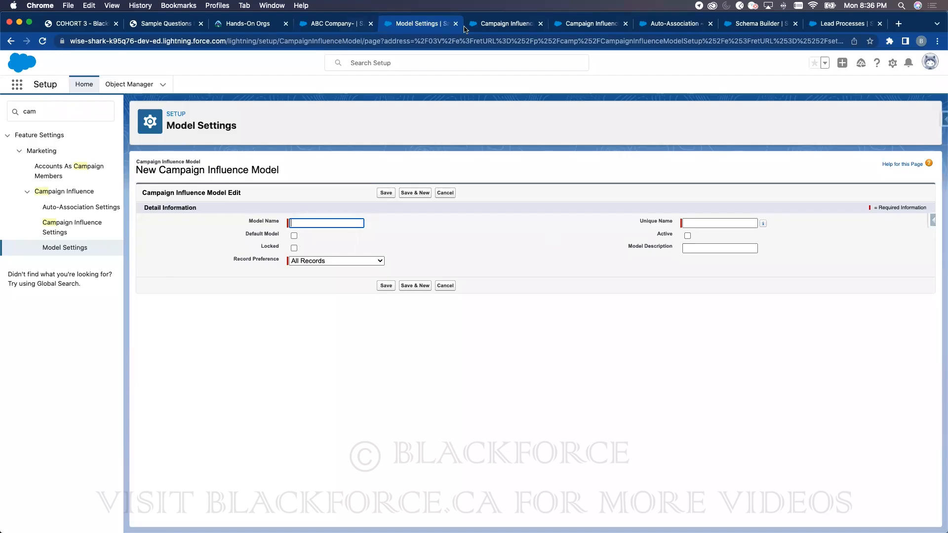
# - Filter Object Manager for 'cam', then reload the ABC Company- opportunity record and return to Setup
pyautogui.click(124, 86)
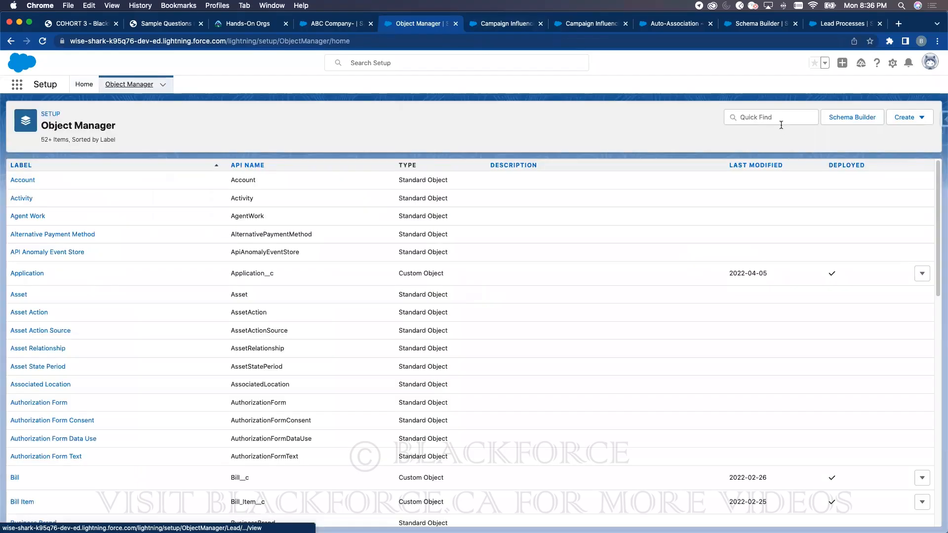
pyautogui.write('cam')
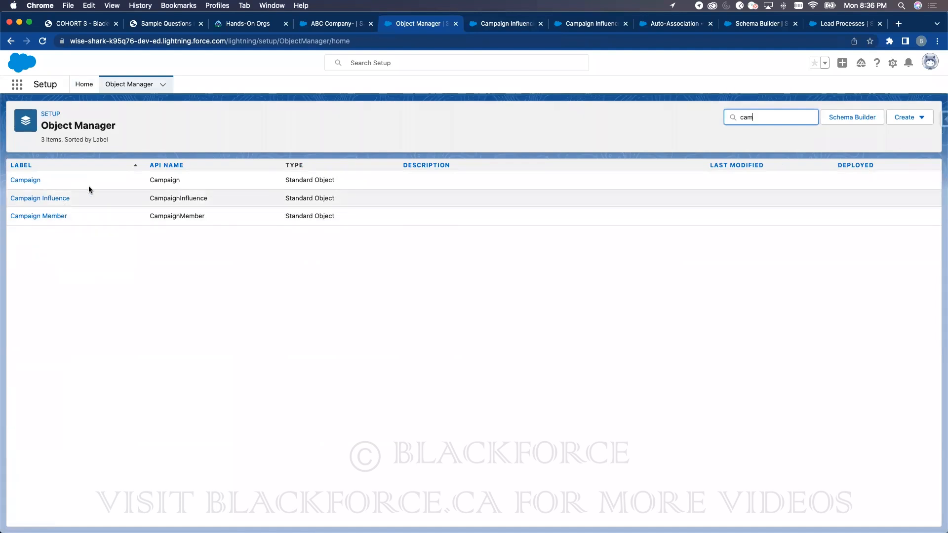
pyautogui.click(322, 24)
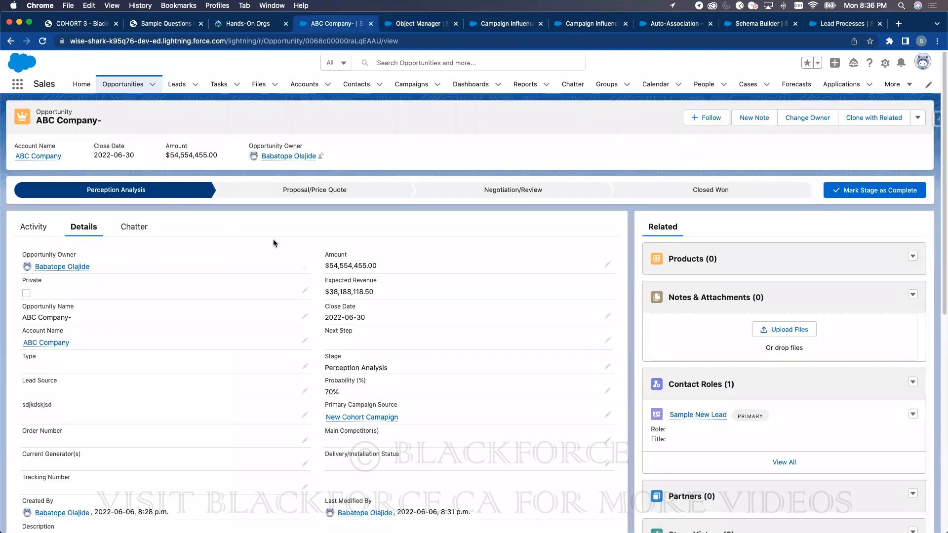
pyautogui.click(42, 41)
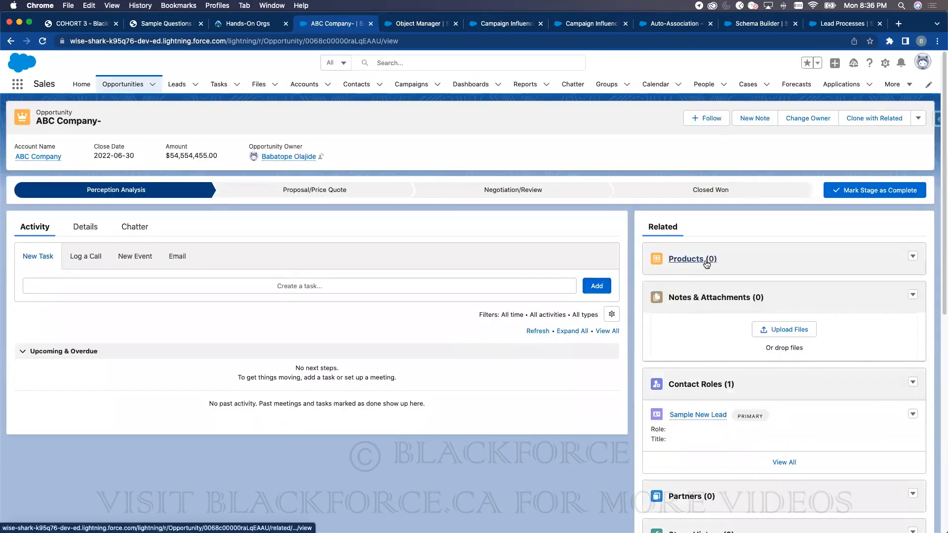
pyautogui.scroll(-4, 734, 376)
pyautogui.scroll(-5, 733, 376)
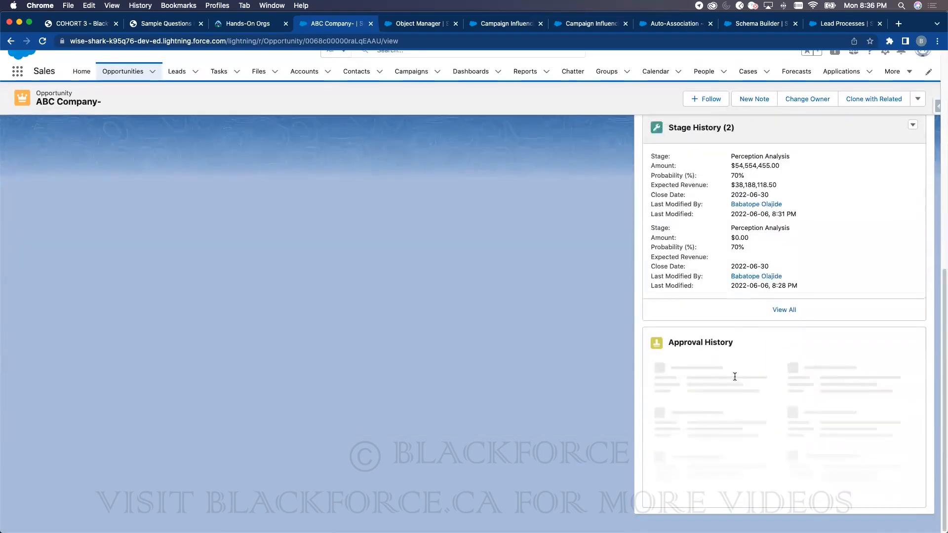
pyautogui.scroll(10, 691, 355)
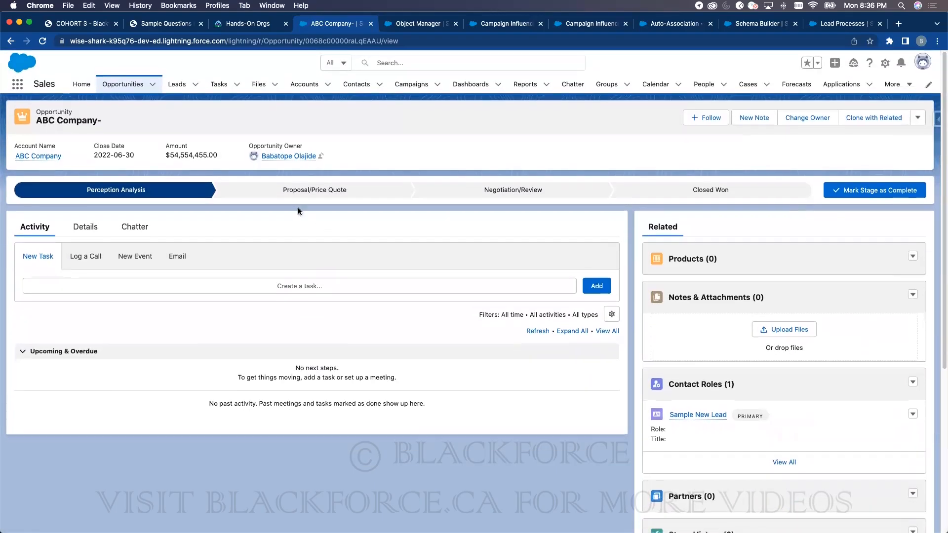
pyautogui.click(400, 29)
# - Replace the Setup search with 'us' and open the Users page
pyautogui.click(83, 85)
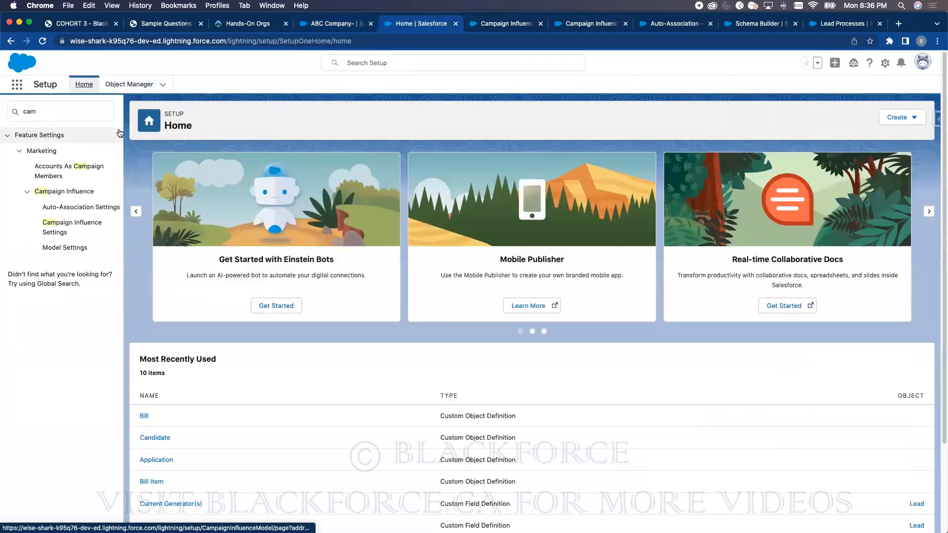
pyautogui.click(104, 111)
pyautogui.press('BackSpace')
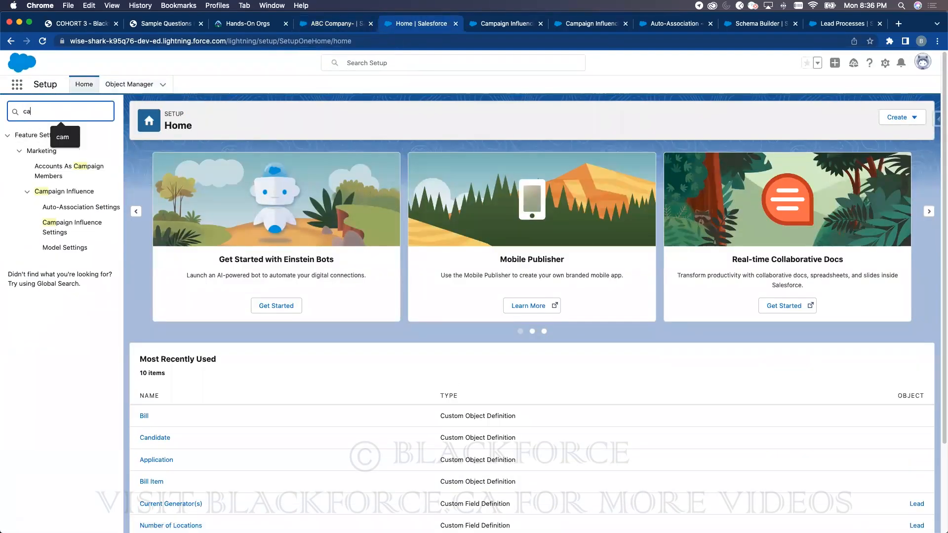
pyautogui.press('BackSpace')
pyautogui.press('BackSpace')
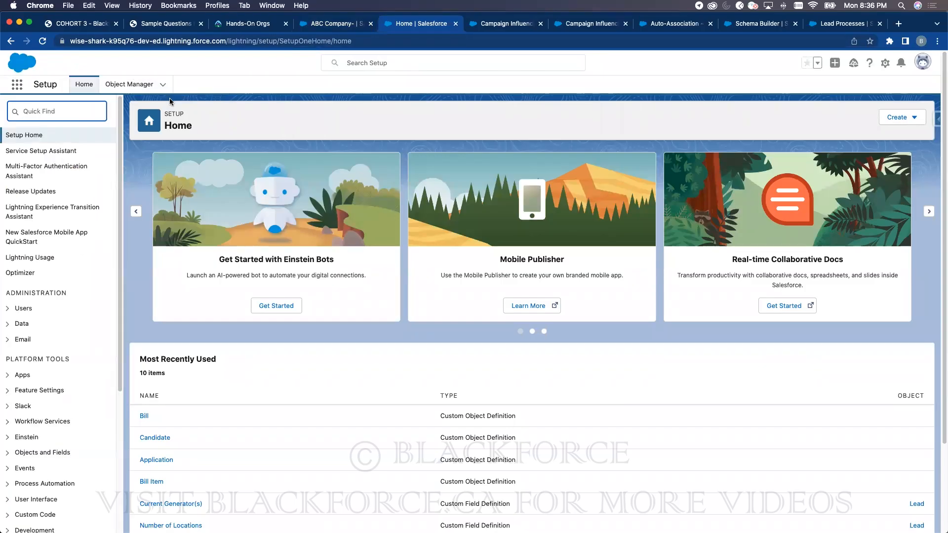
pyautogui.write('user')
pyautogui.click(79, 261)
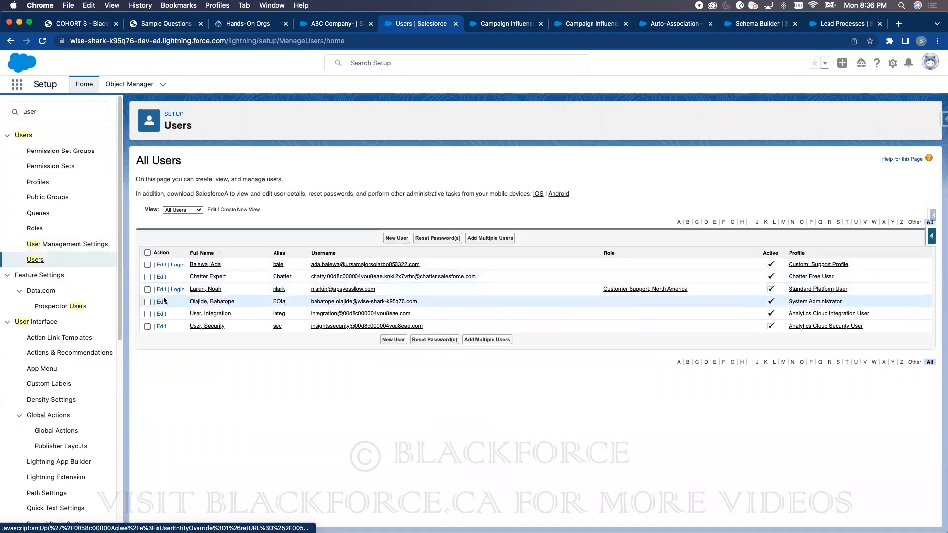
# - View the administrator user's edit page, then go to Permission Sets
pyautogui.click(161, 302)
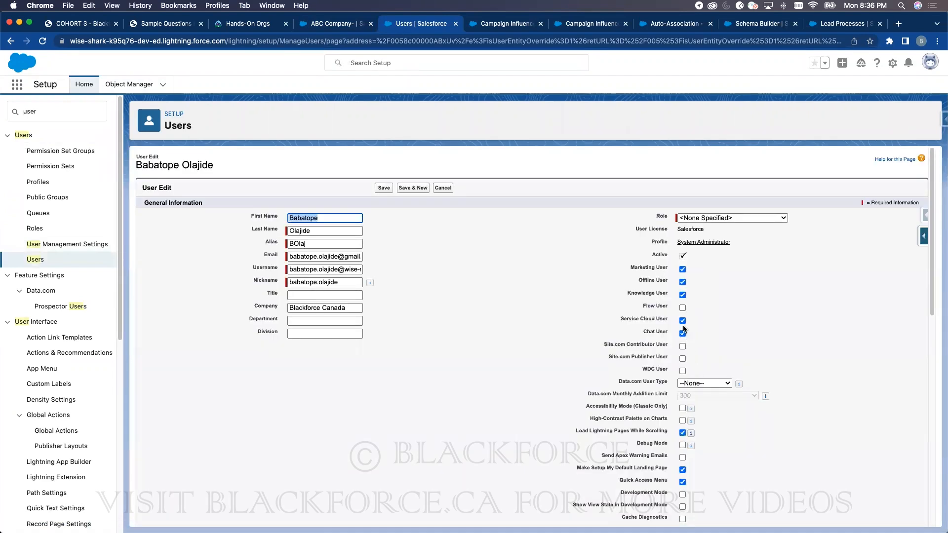
pyautogui.click(36, 259)
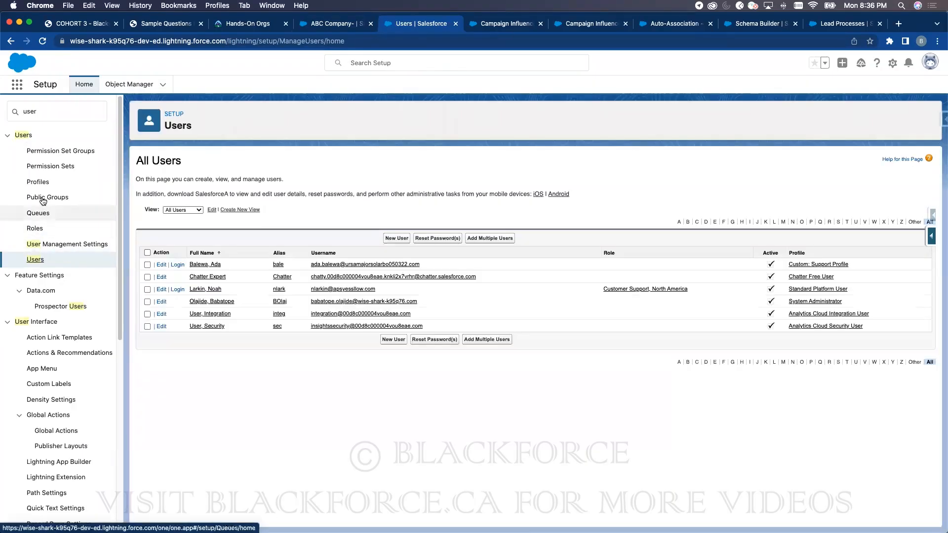
pyautogui.click(47, 169)
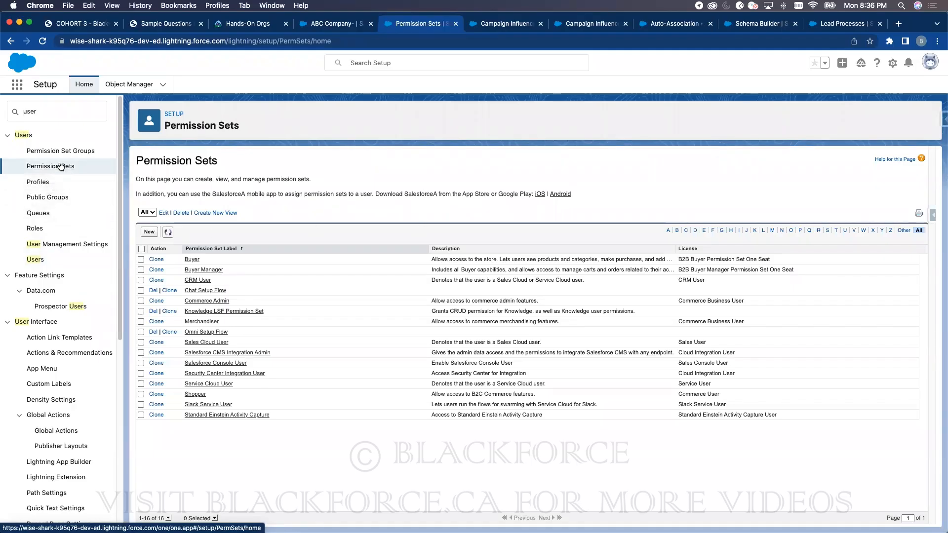
# - Save a new permission set labelled Campaign Influence with API name Campaign_Influence
pyautogui.click(148, 231)
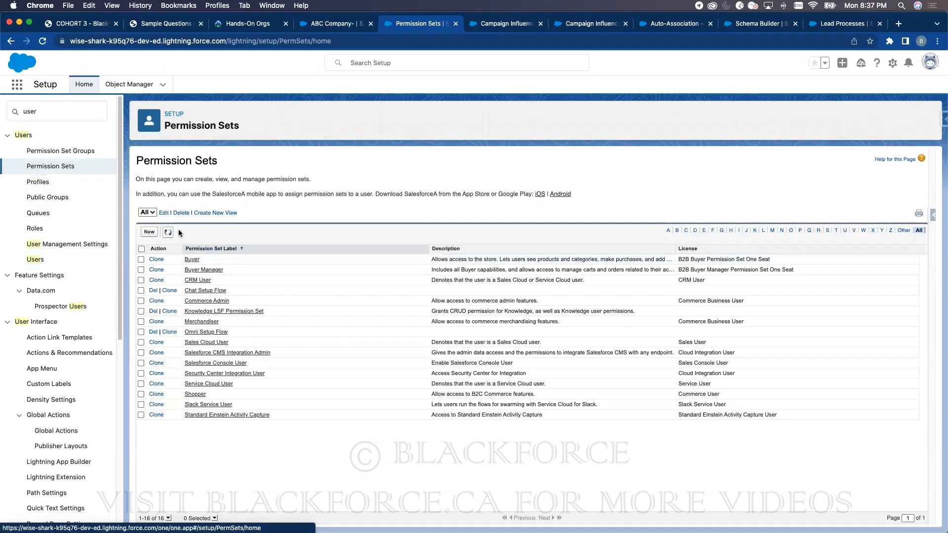
pyautogui.click(321, 233)
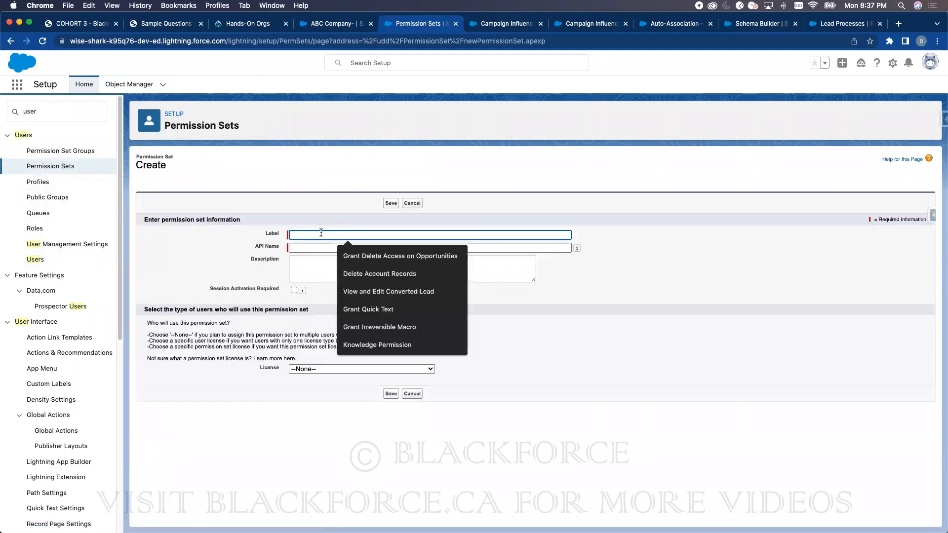
pyautogui.write('S')
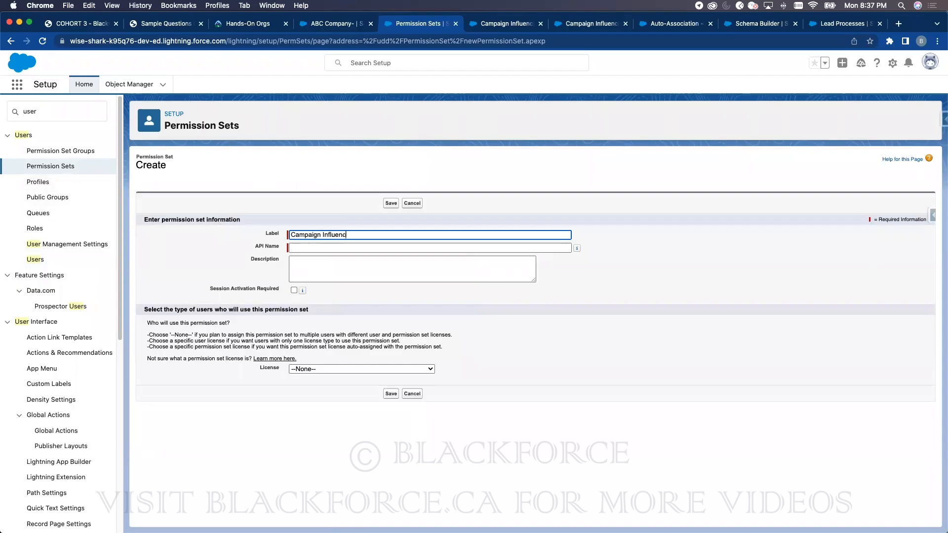
pyautogui.click(436, 213)
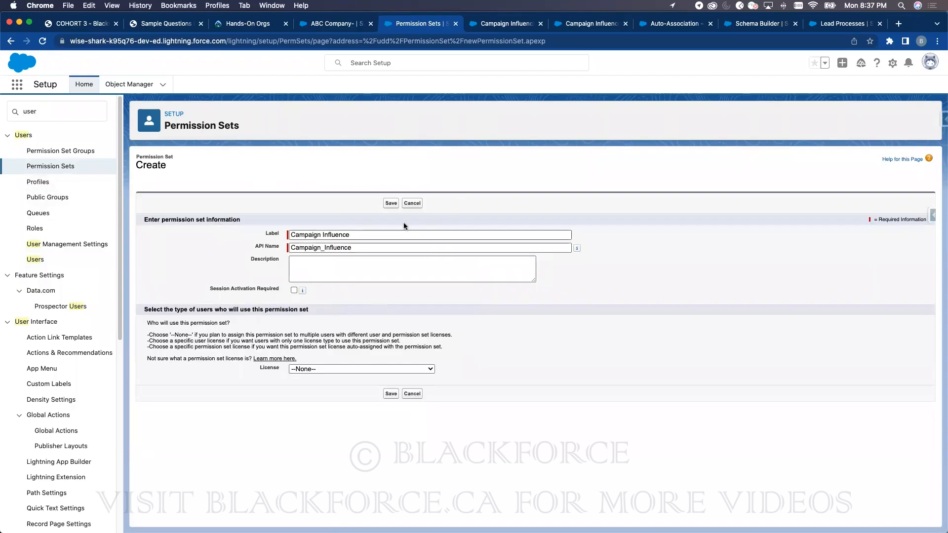
pyautogui.click(391, 203)
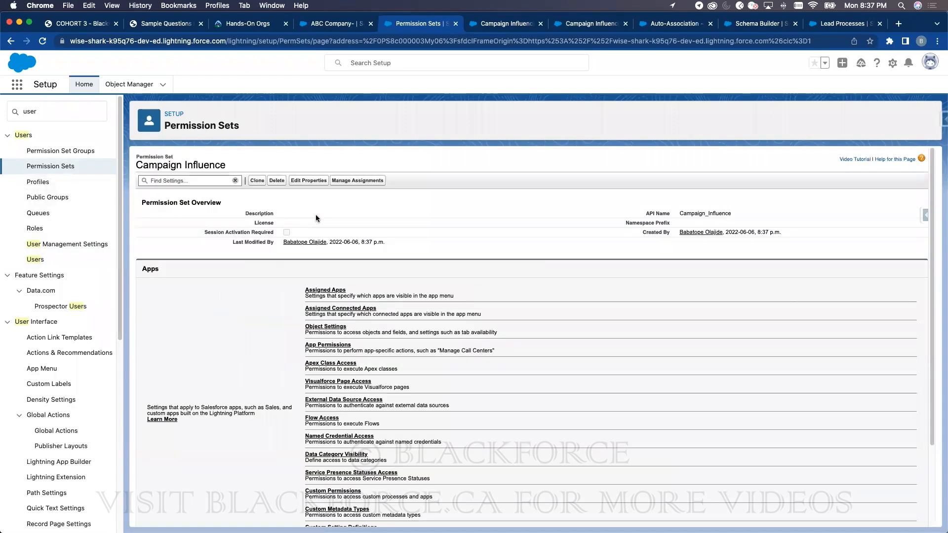
# - In App Permissions edit mode, find and check the Campaign Influence permission
pyautogui.click(327, 345)
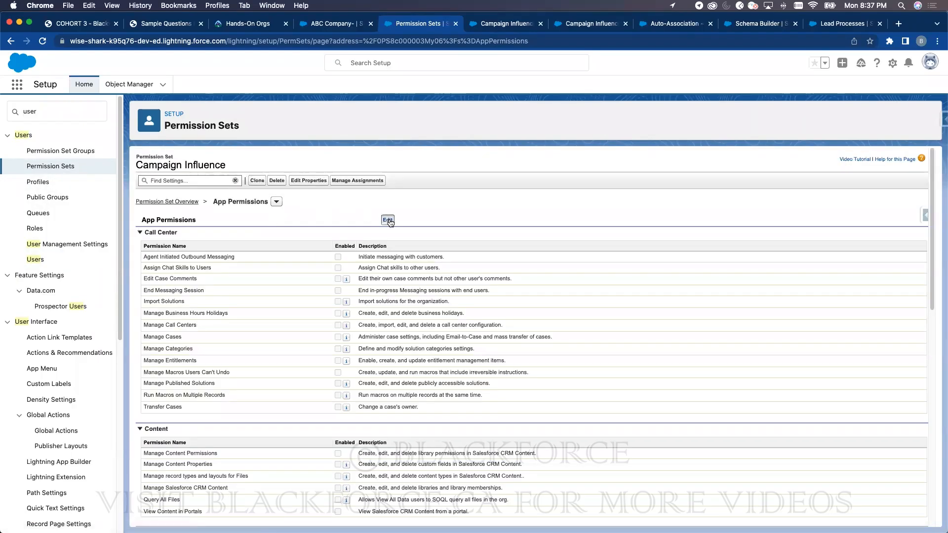
pyautogui.click(387, 221)
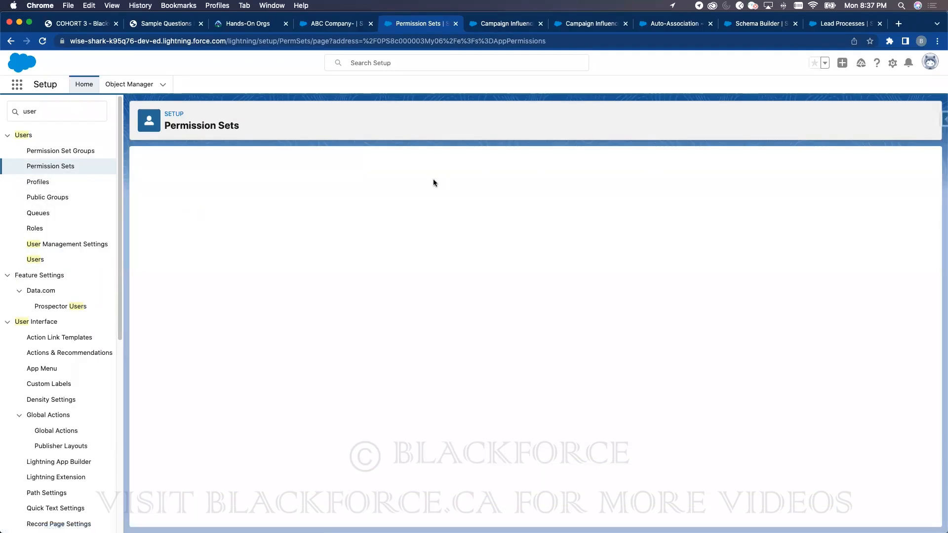
pyautogui.press('super+f')
pyautogui.write('campn')
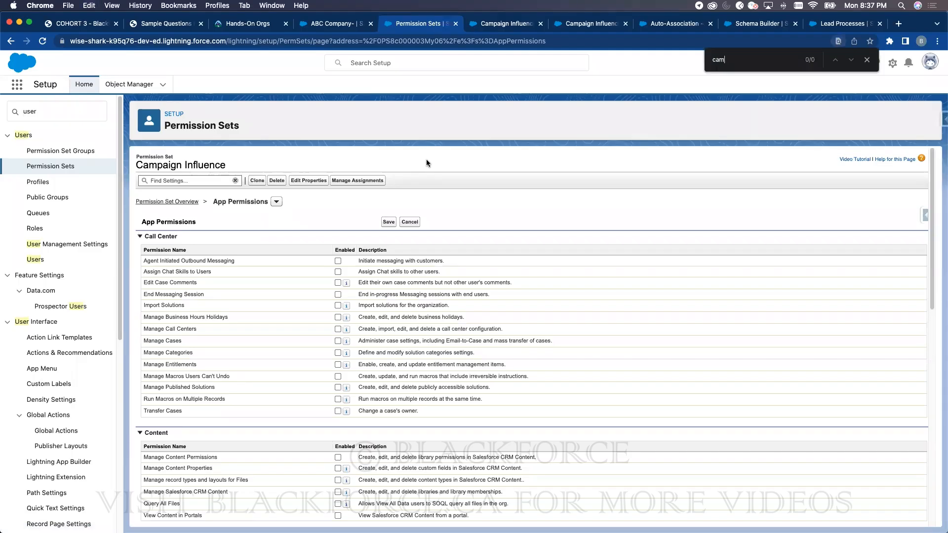
pyautogui.press('Return')
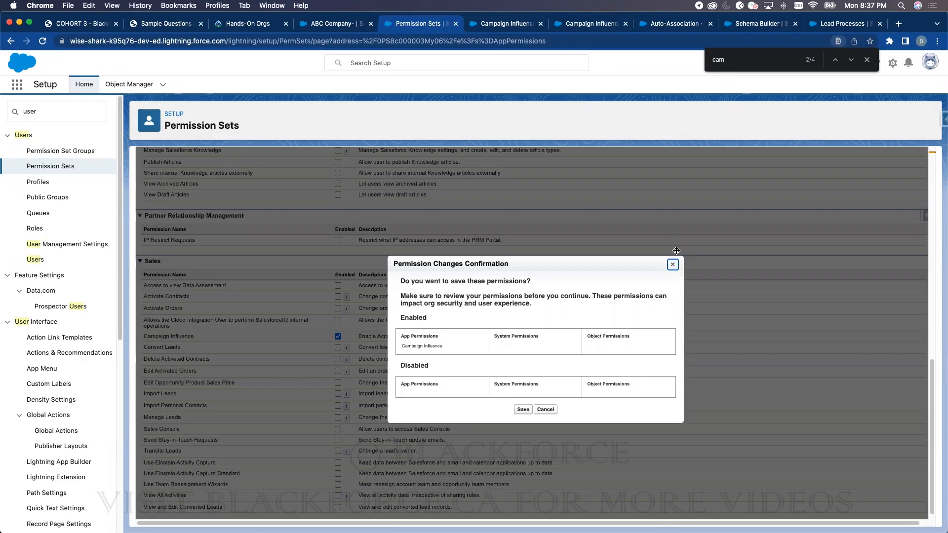
pyautogui.click(672, 264)
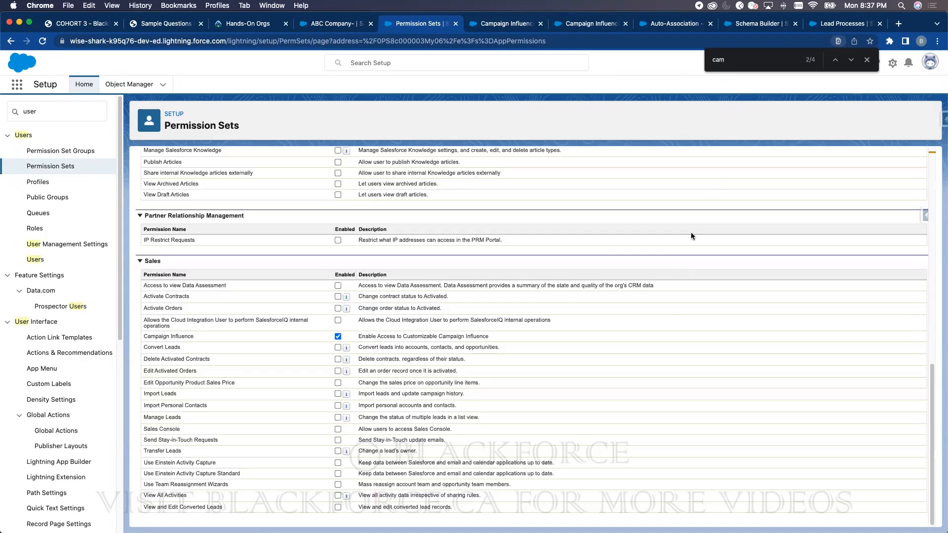
# - Review the page's 'campaign' matches, then save the permission set and confirm
pyautogui.click(742, 64)
pyautogui.write('campaign')
pyautogui.click(853, 61)
pyautogui.click(854, 61)
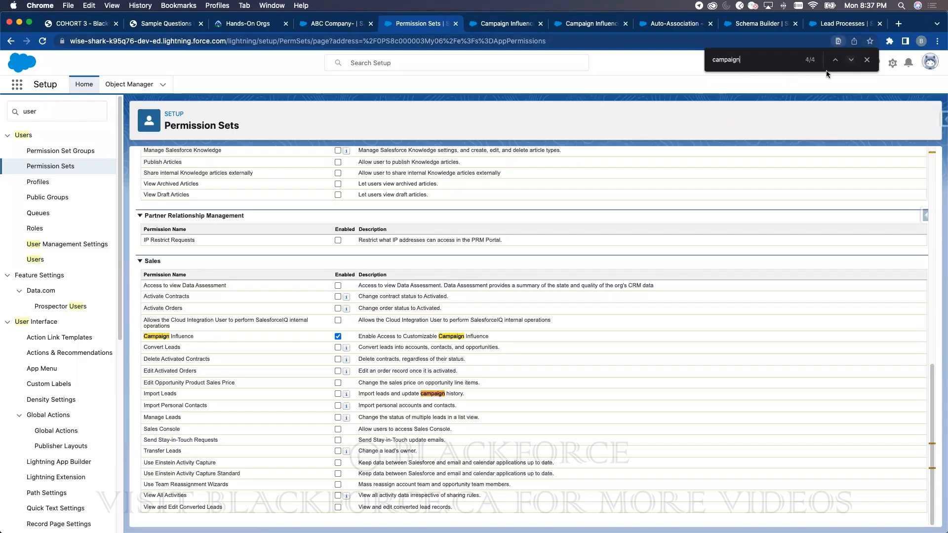
pyautogui.click(853, 63)
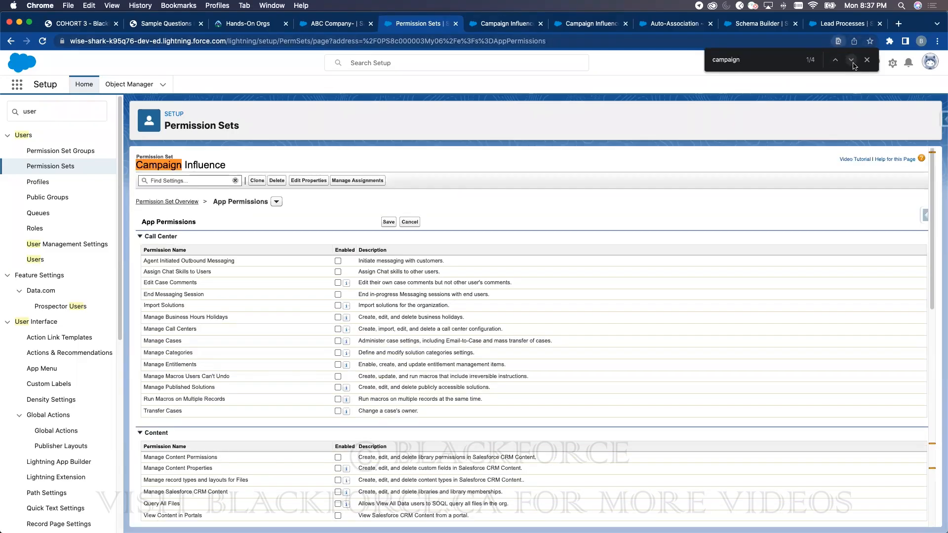
pyautogui.click(852, 62)
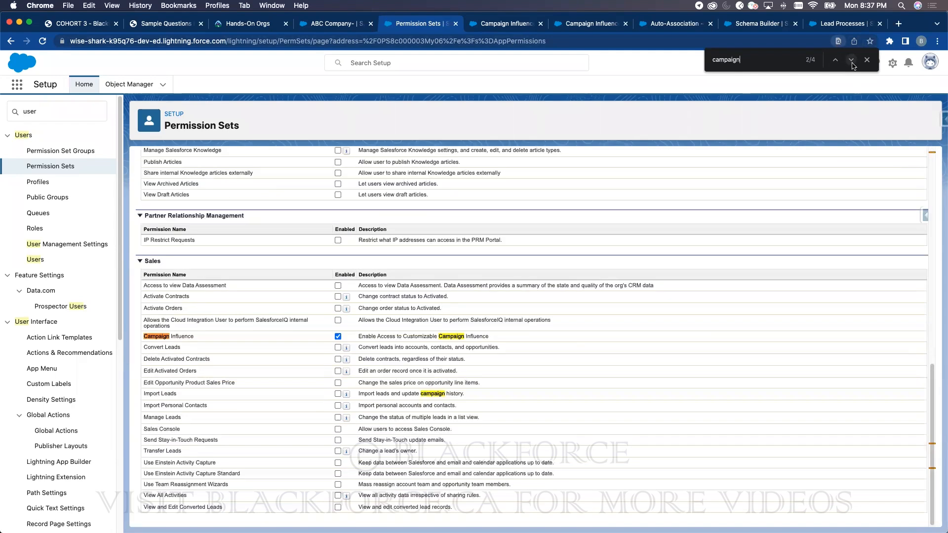
pyautogui.click(338, 394)
pyautogui.scroll(2, 425, 257)
pyautogui.scroll(20, 426, 257)
pyautogui.click(388, 221)
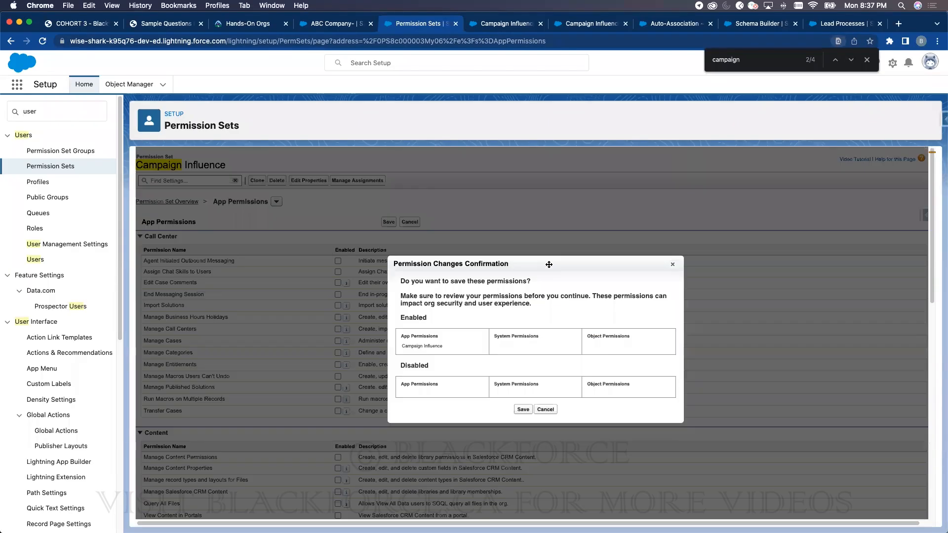
pyautogui.click(523, 419)
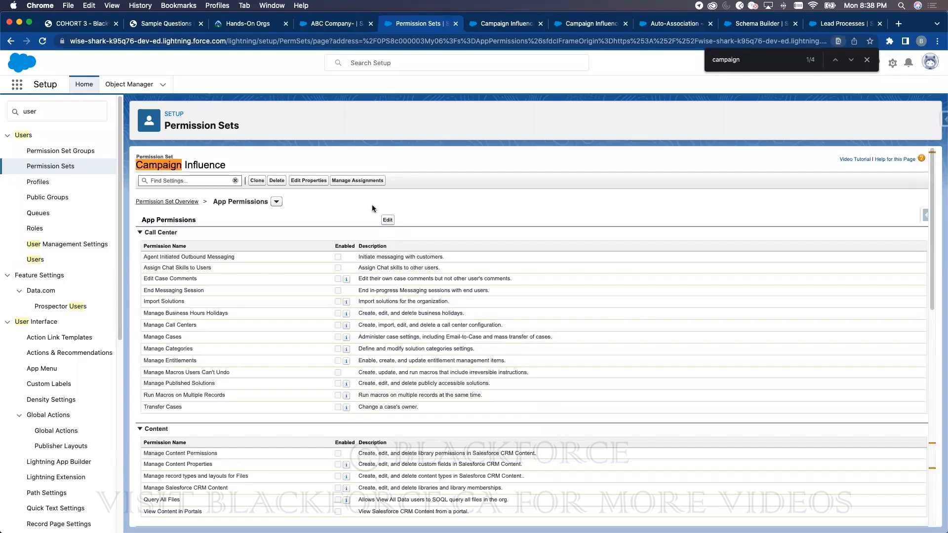
# - Try assigning the Campaign Influence permission set to the administrator user; dismiss the failed summary
pyautogui.click(366, 181)
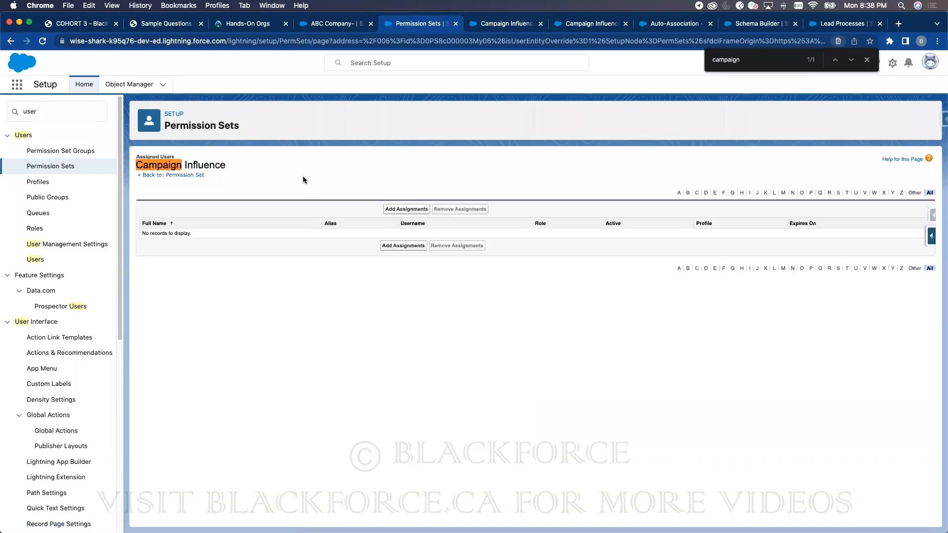
pyautogui.click(416, 209)
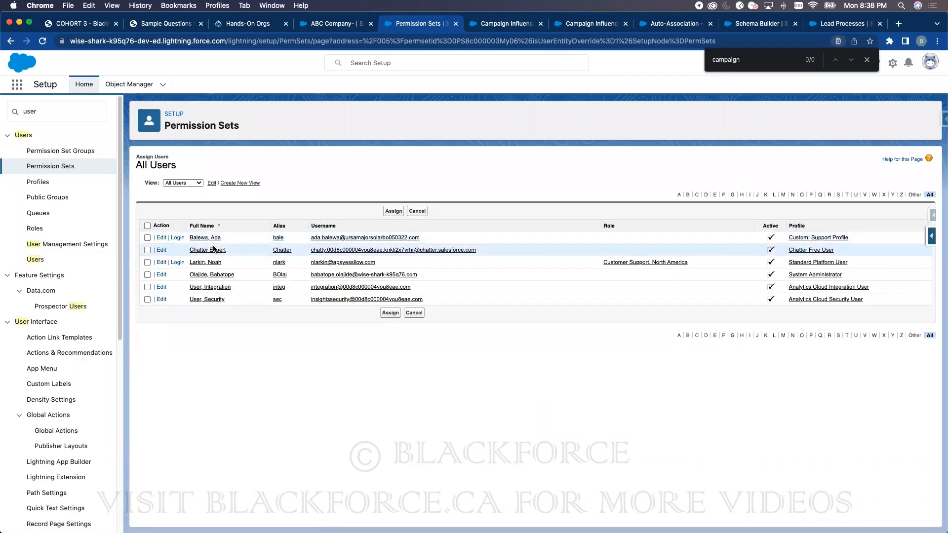
pyautogui.click(147, 274)
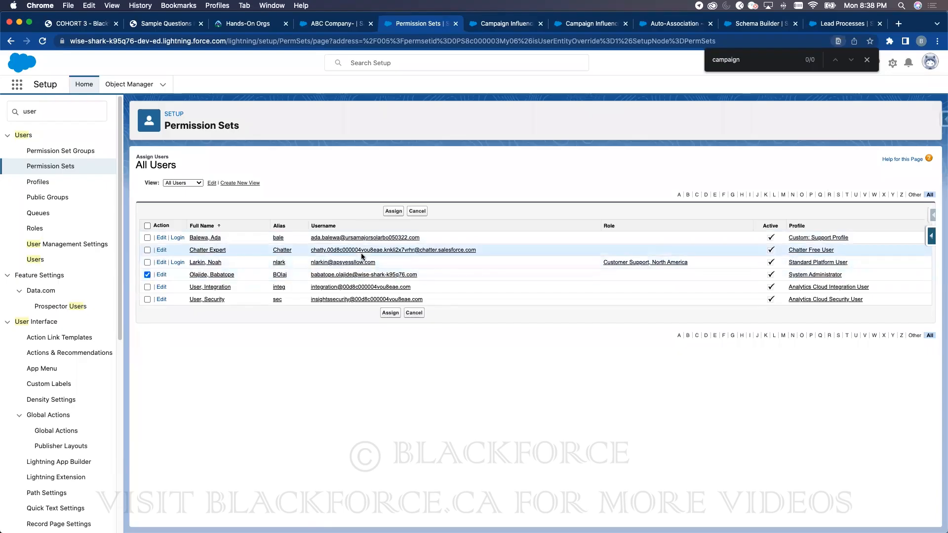
pyautogui.click(394, 212)
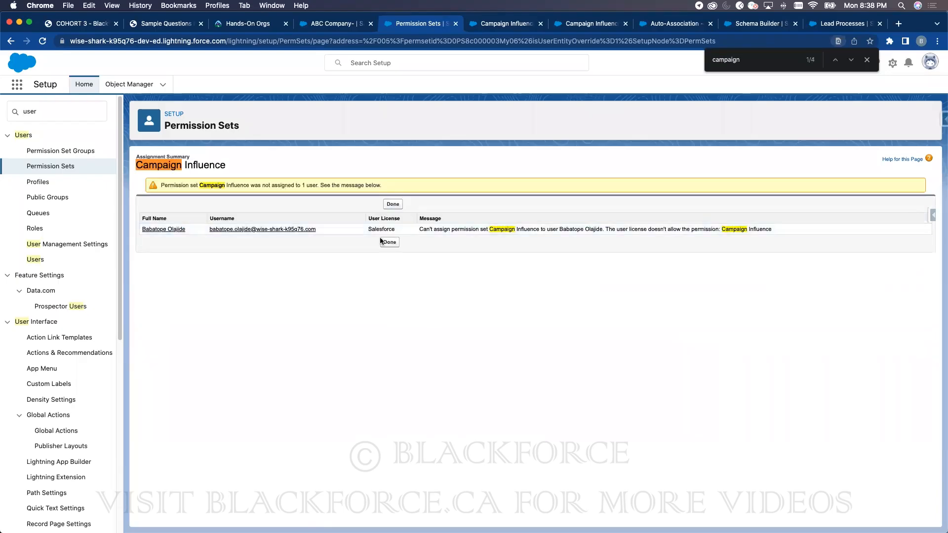
pyautogui.click(390, 242)
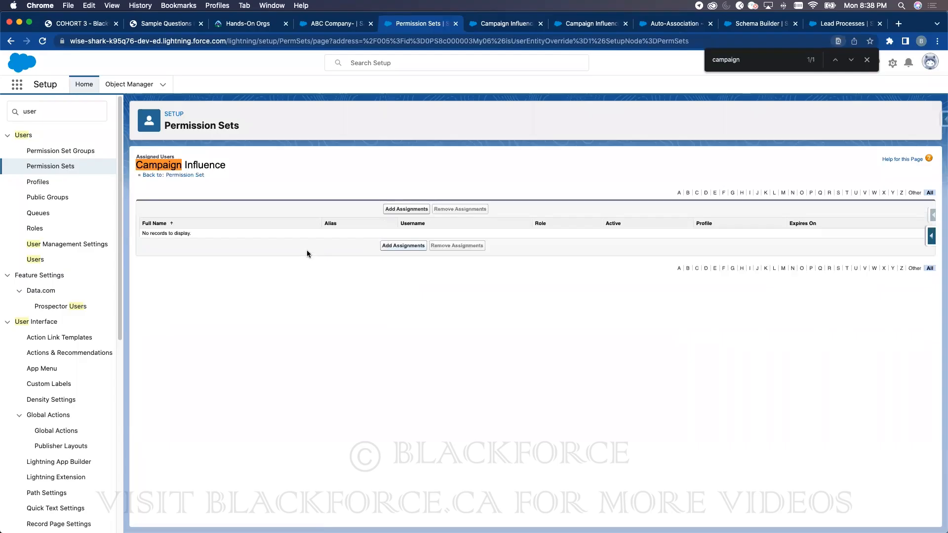
# - Add Sales Cloud User, Campaign Influence and CRM User to the administrator's permission set assignments
pyautogui.click(35, 260)
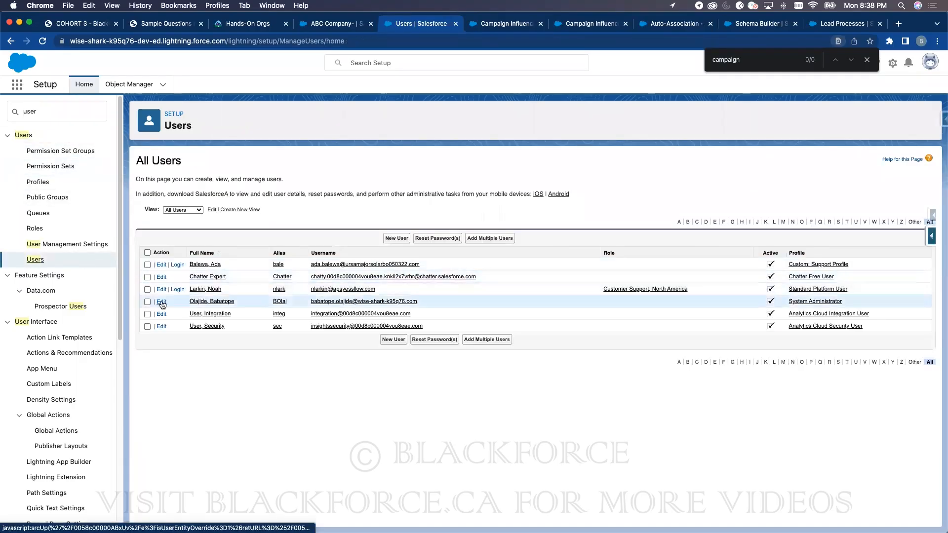
pyautogui.click(157, 302)
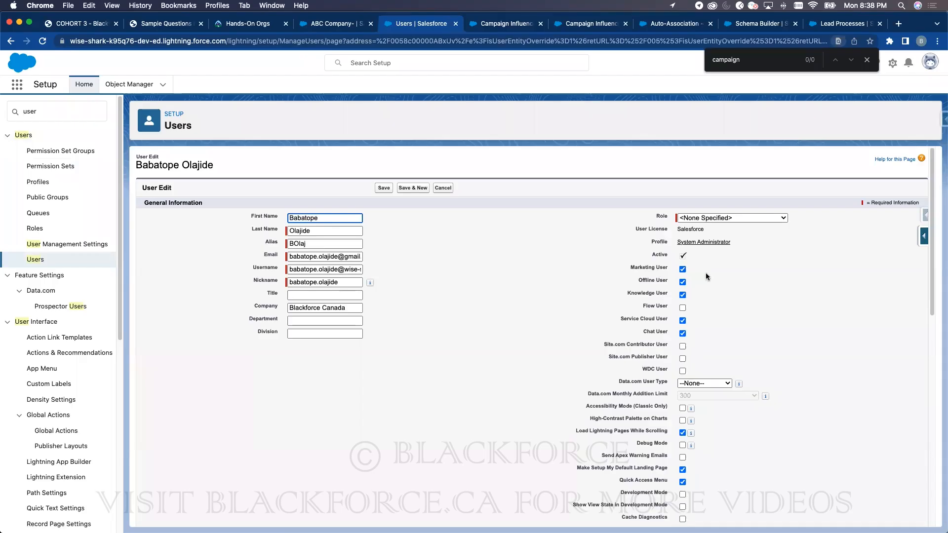
pyautogui.click(443, 188)
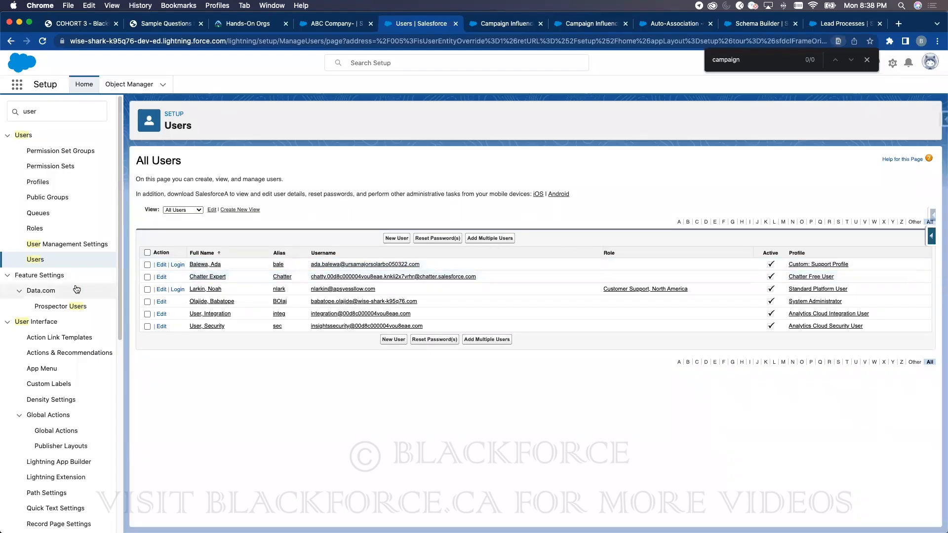
pyautogui.click(44, 259)
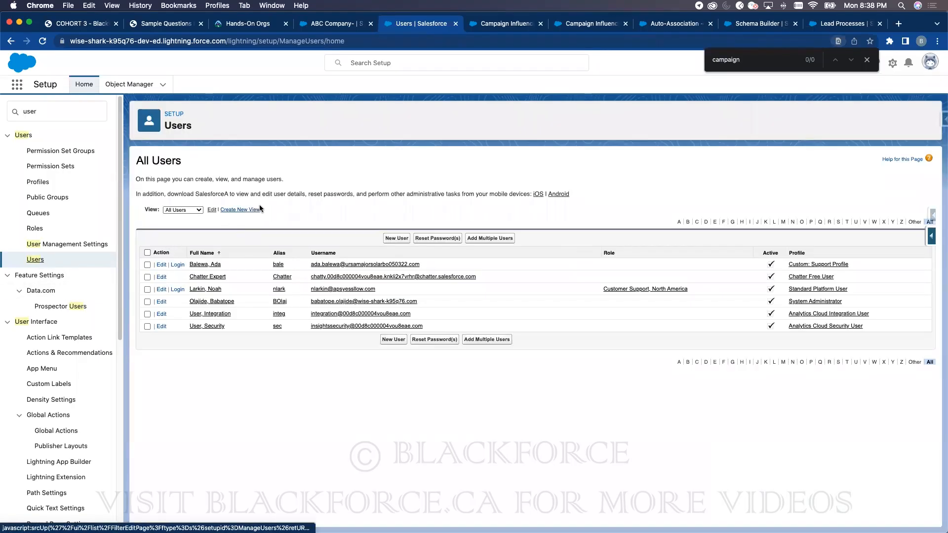
pyautogui.click(201, 300)
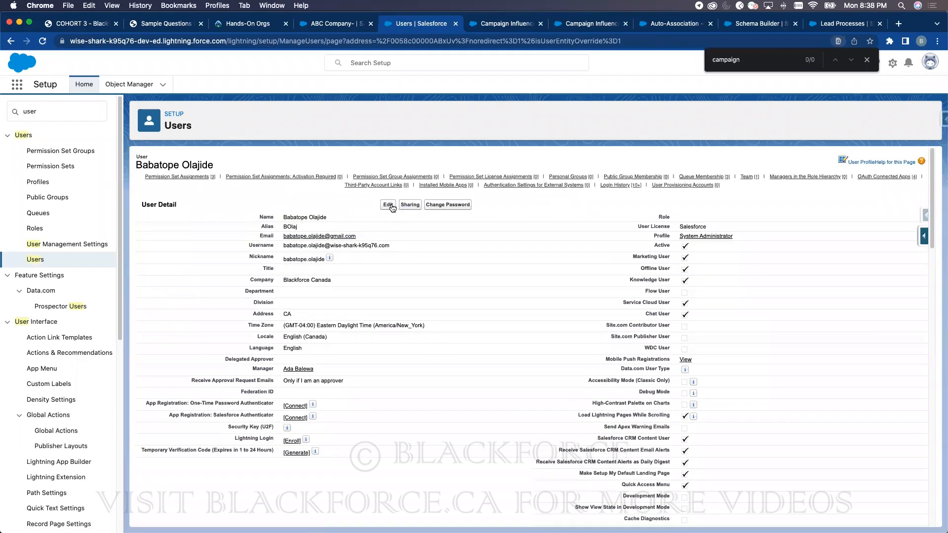
pyautogui.click(197, 176)
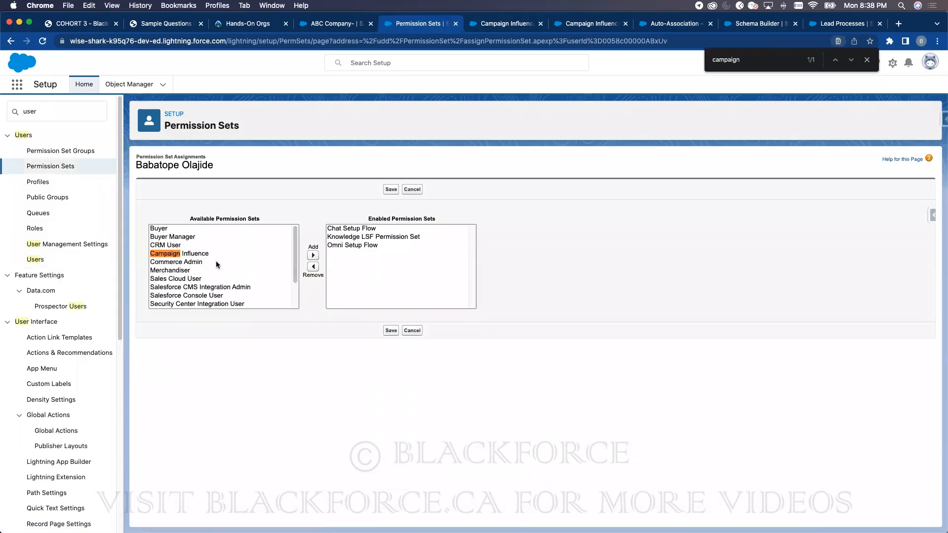
pyautogui.click(170, 280)
pyautogui.click(313, 256)
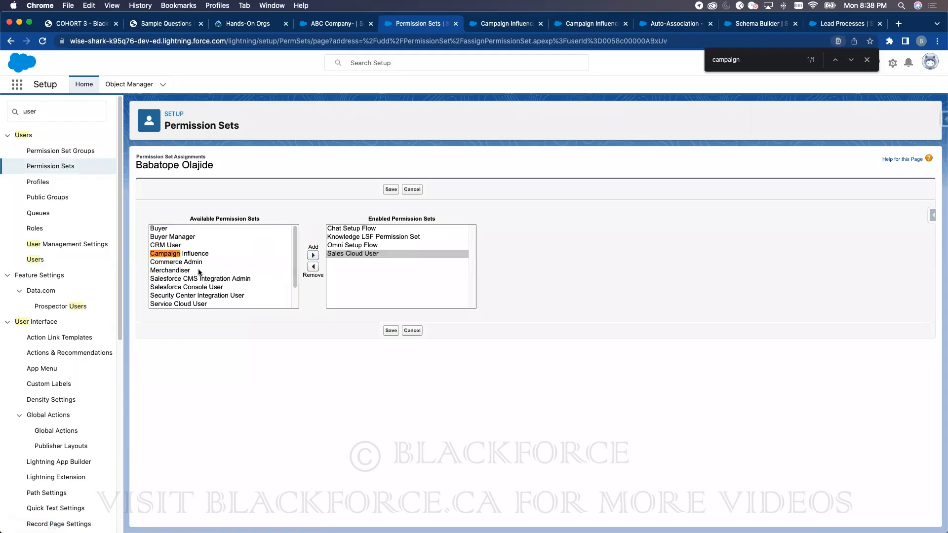
pyautogui.click(197, 254)
pyautogui.click(313, 255)
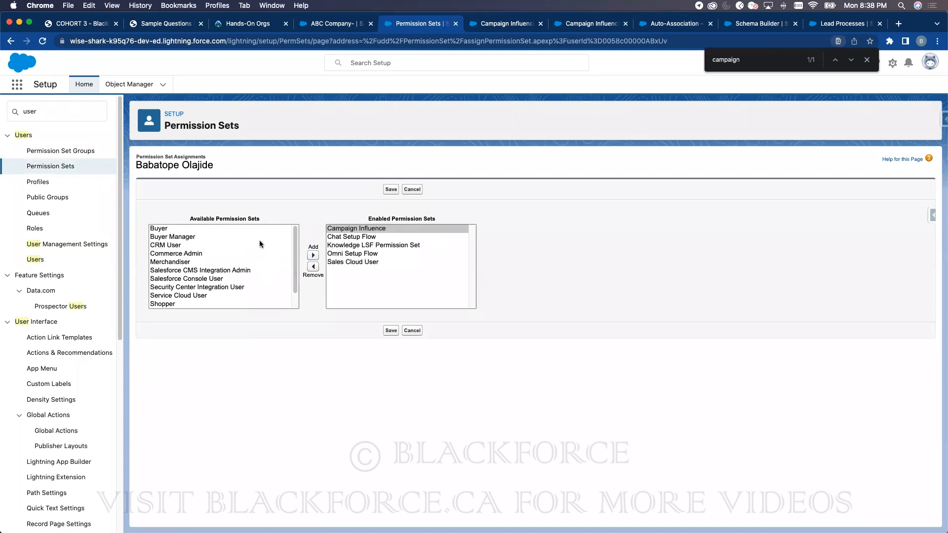
pyautogui.click(163, 248)
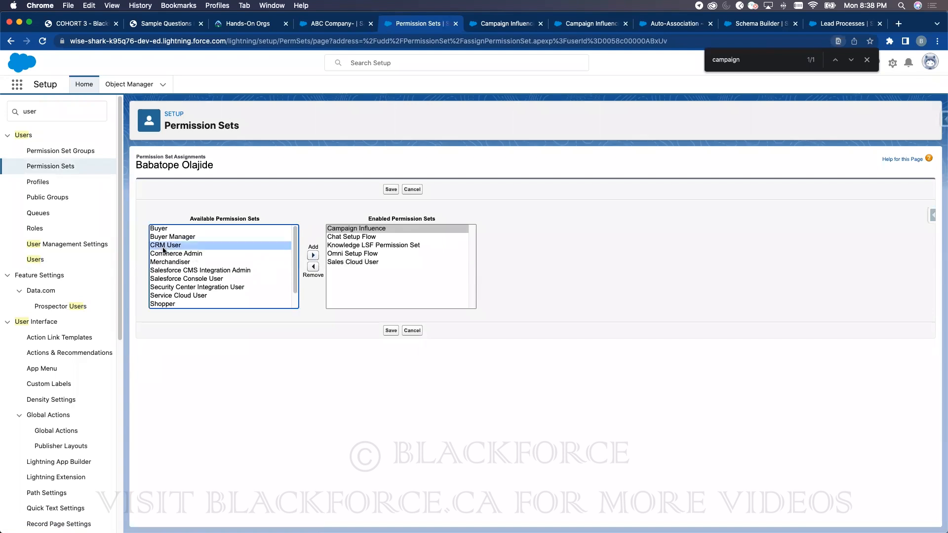
pyautogui.click(313, 256)
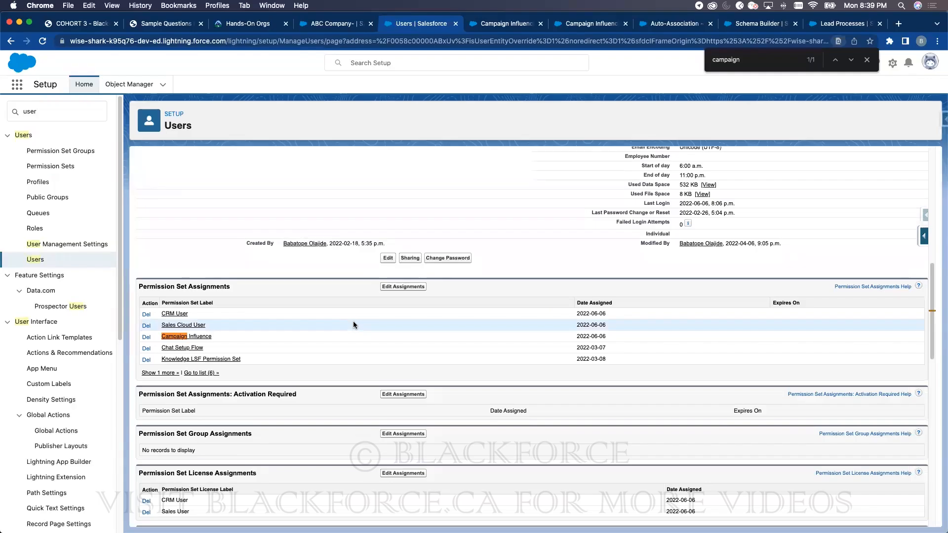
# - Reload the ABC Company- opportunity record to pick up the new permissions
pyautogui.scroll(10, 402, 261)
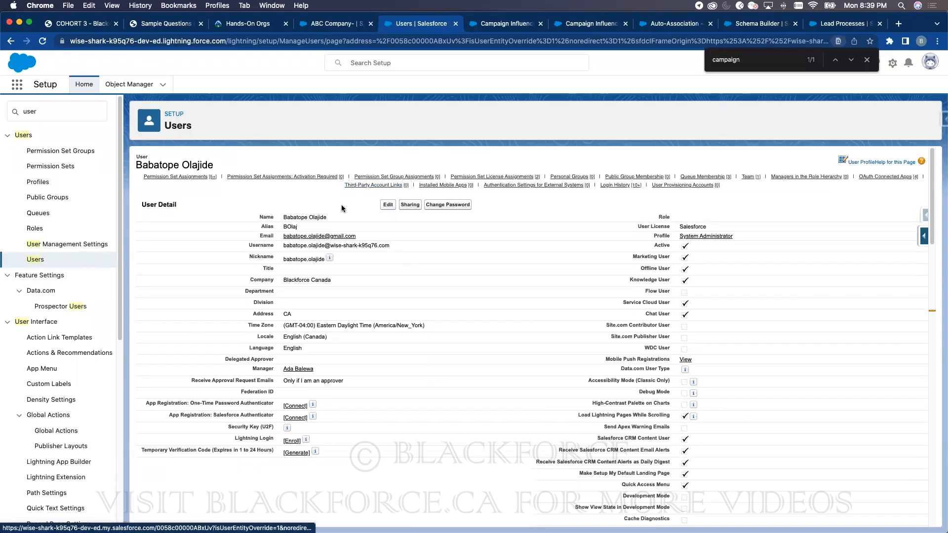
pyautogui.moveTo(335, 260)
pyautogui.click(336, 23)
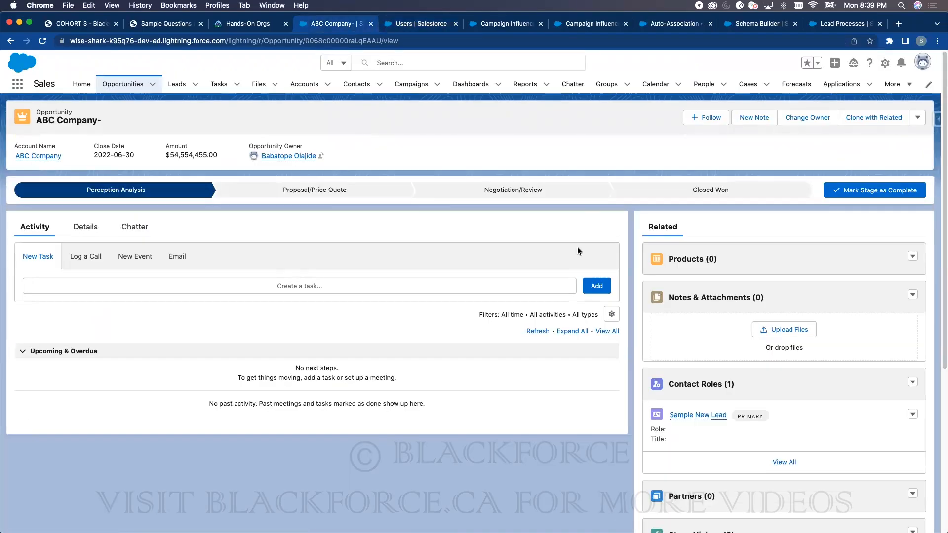
pyautogui.click(43, 41)
# - Filter Object Manager for 'opp' and open the Opportunity Layout for editing
pyautogui.click(444, 24)
pyautogui.click(130, 84)
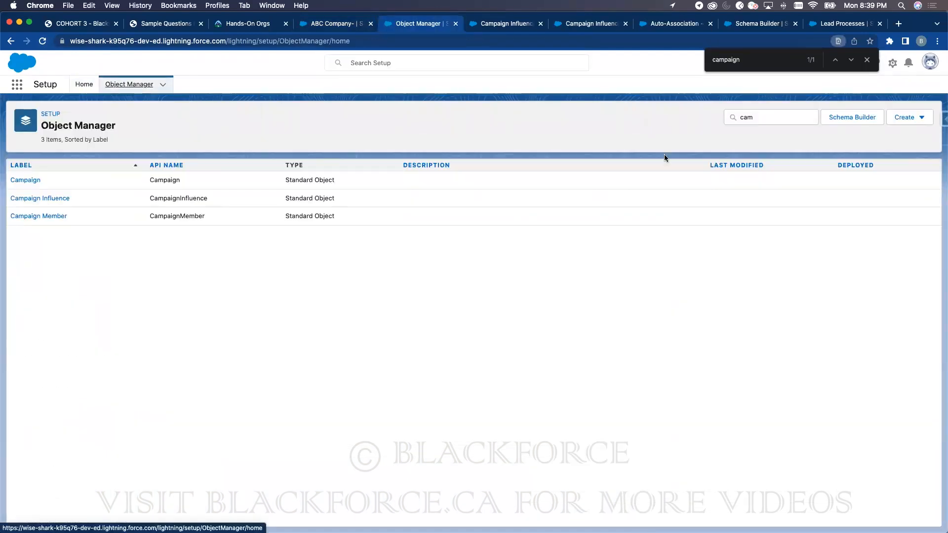
pyautogui.doubleClick(758, 118)
pyautogui.write('opp')
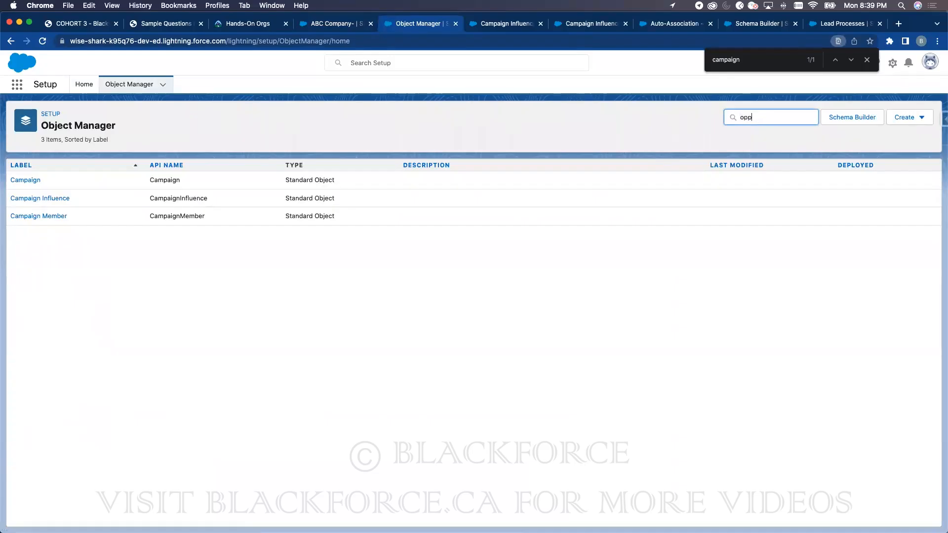
pyautogui.click(36, 180)
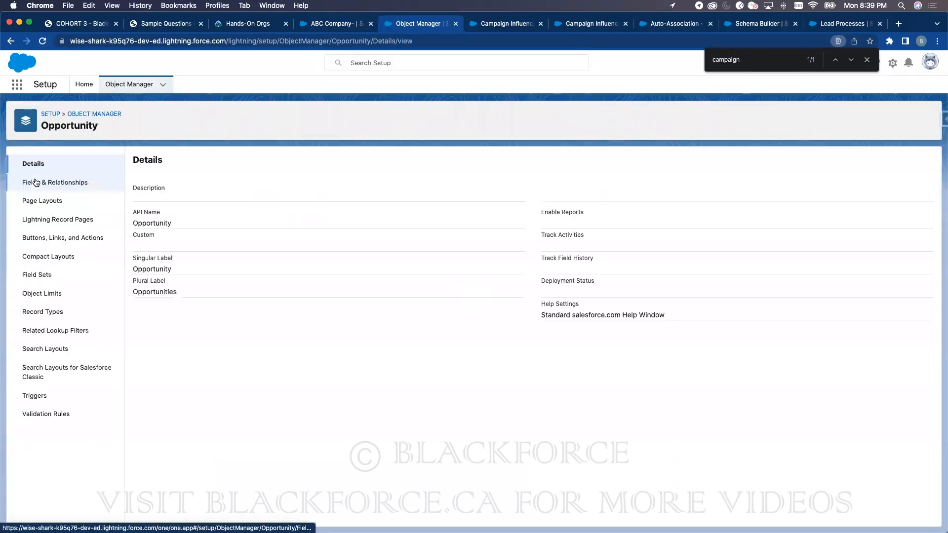
pyautogui.click(42, 202)
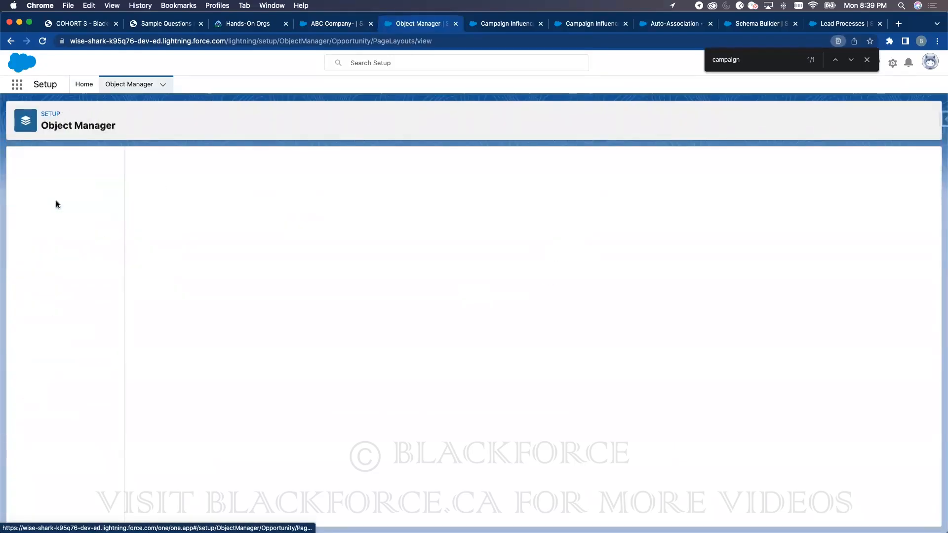
pyautogui.click(171, 278)
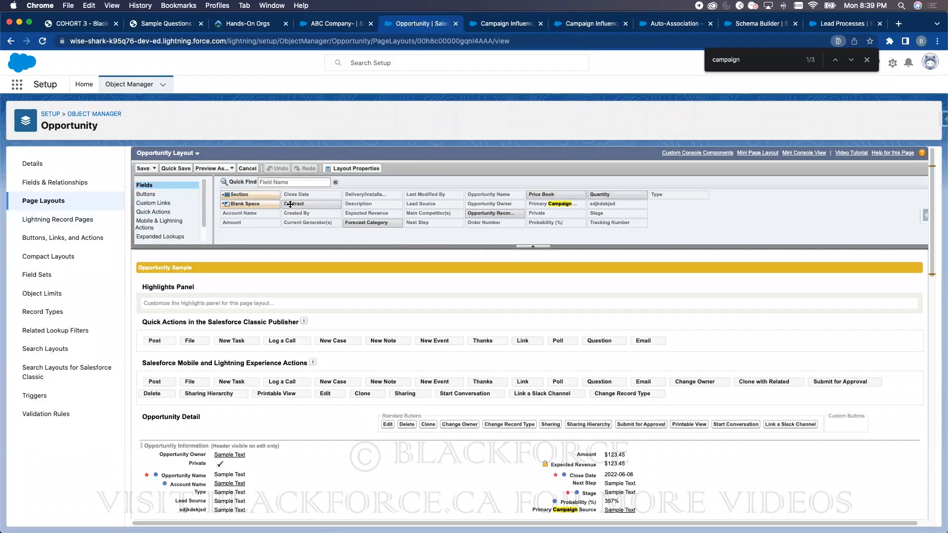
# - Place the Campaign Influence related list above Products and save, overwriting for all users
pyautogui.scroll(-1, 159, 226)
pyautogui.click(160, 227)
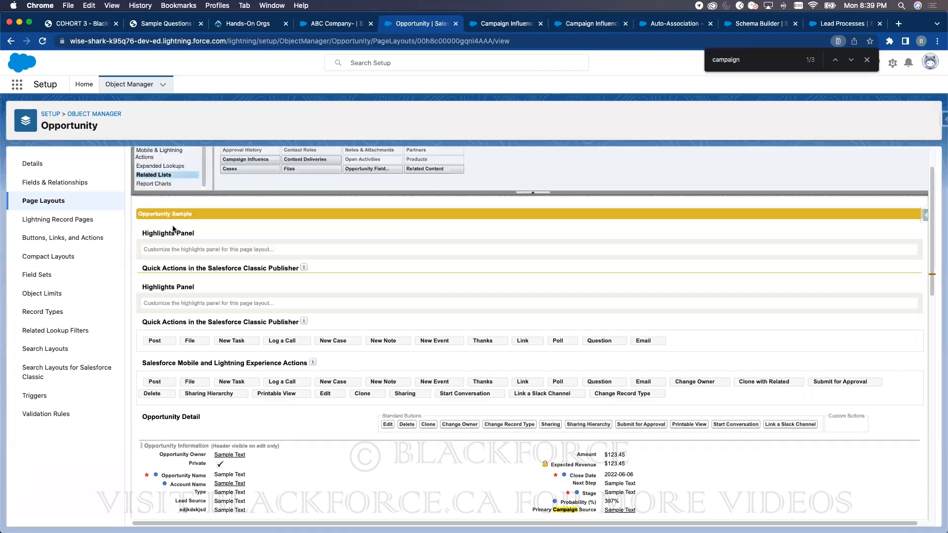
pyautogui.moveTo(241, 200); pyautogui.dragTo(188, 267)
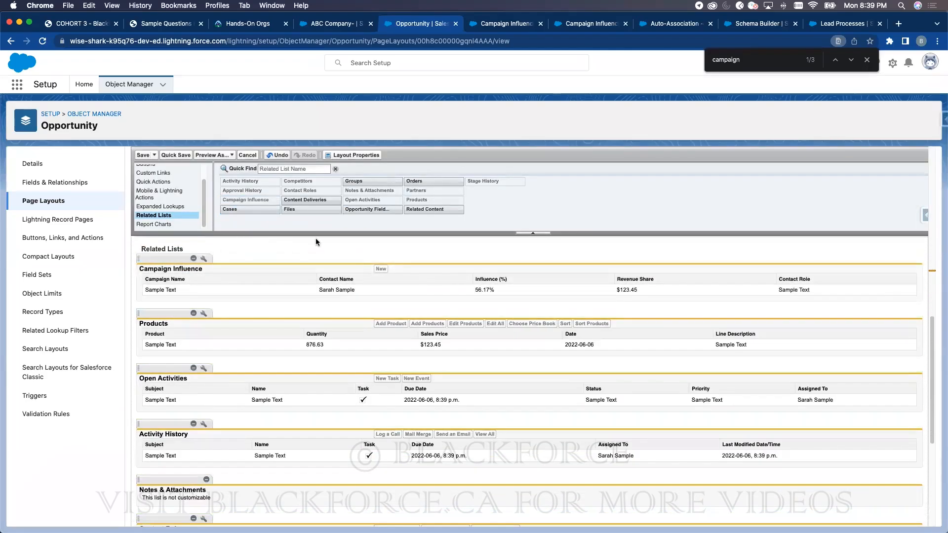
pyautogui.click(147, 155)
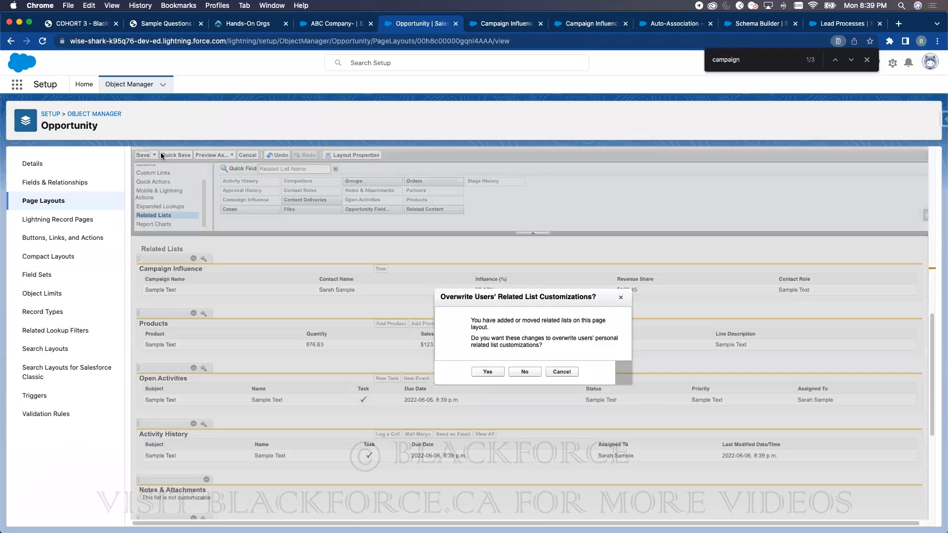
pyautogui.click(496, 371)
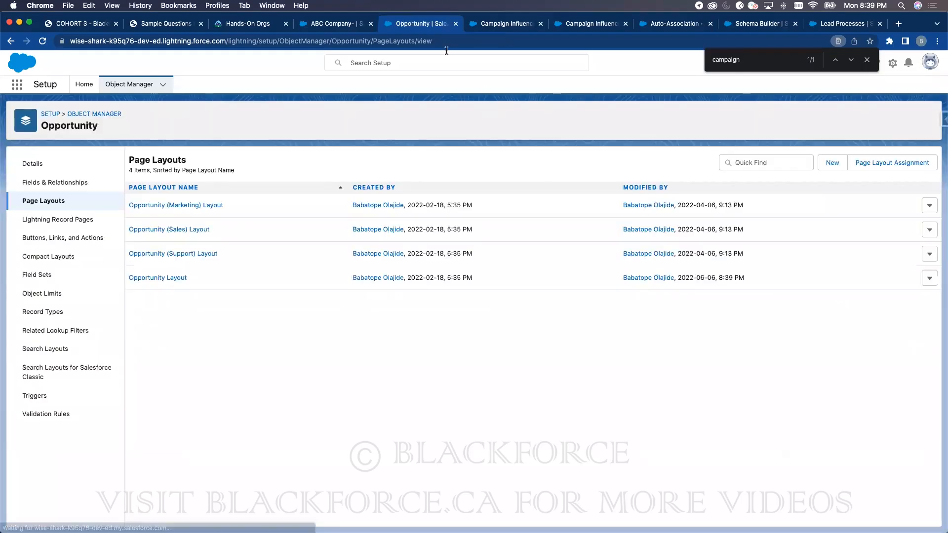
# - From the ABC Company- opportunity, open the New Cohort Campaign record and review its details
pyautogui.click(331, 23)
pyautogui.click(42, 41)
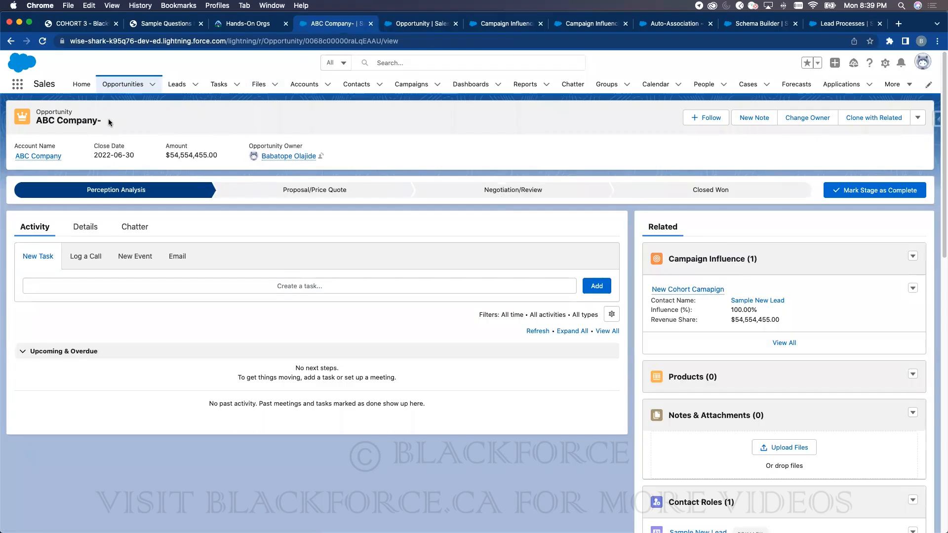
pyautogui.click(687, 292)
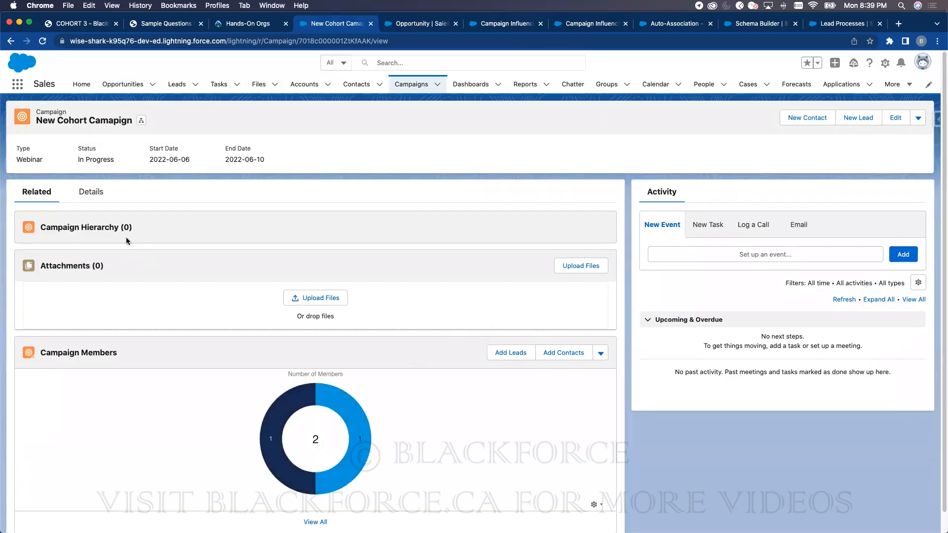
pyautogui.click(99, 197)
pyautogui.scroll(-5, 168, 305)
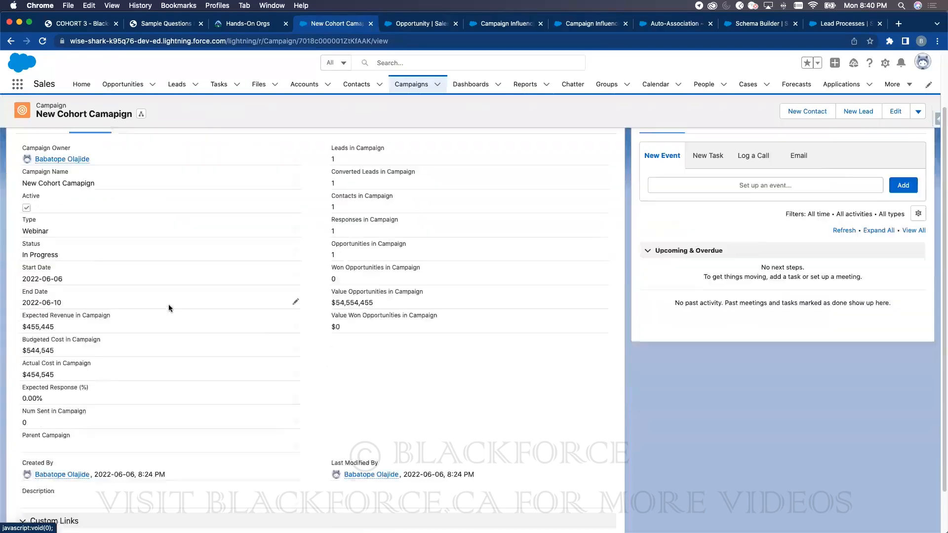
pyautogui.scroll(5, 174, 298)
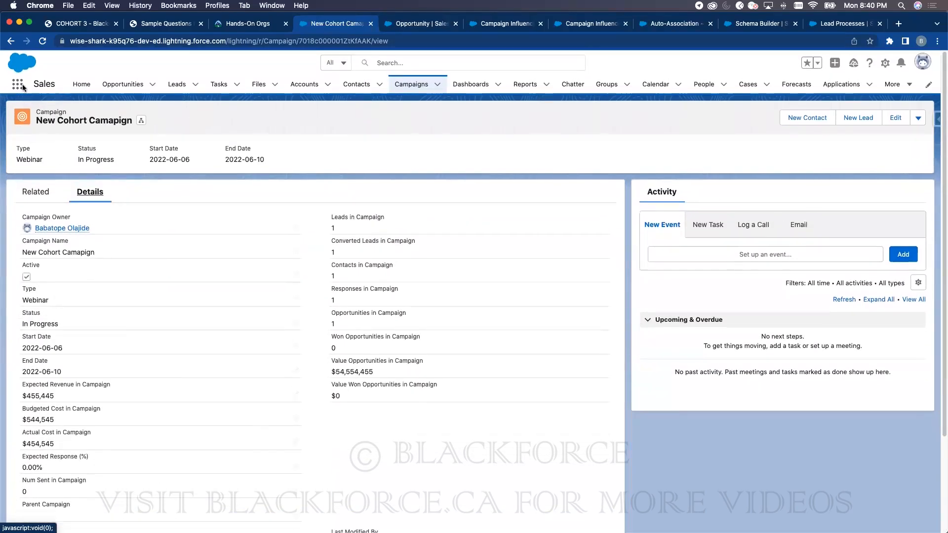
# - View ABC Company-'s full Campaign Influence list, then reopen the opportunity from Opportunities and select Closed Won
pyautogui.click(11, 41)
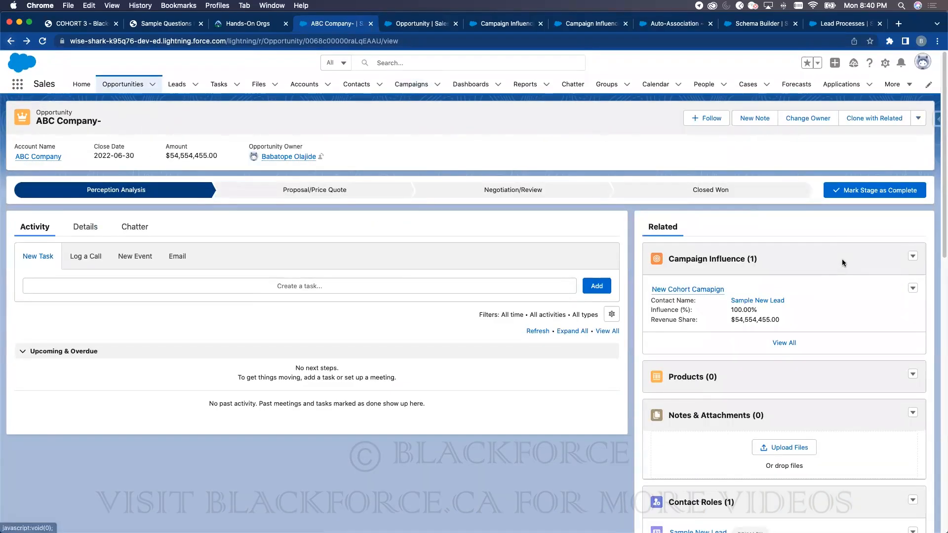
pyautogui.click(721, 258)
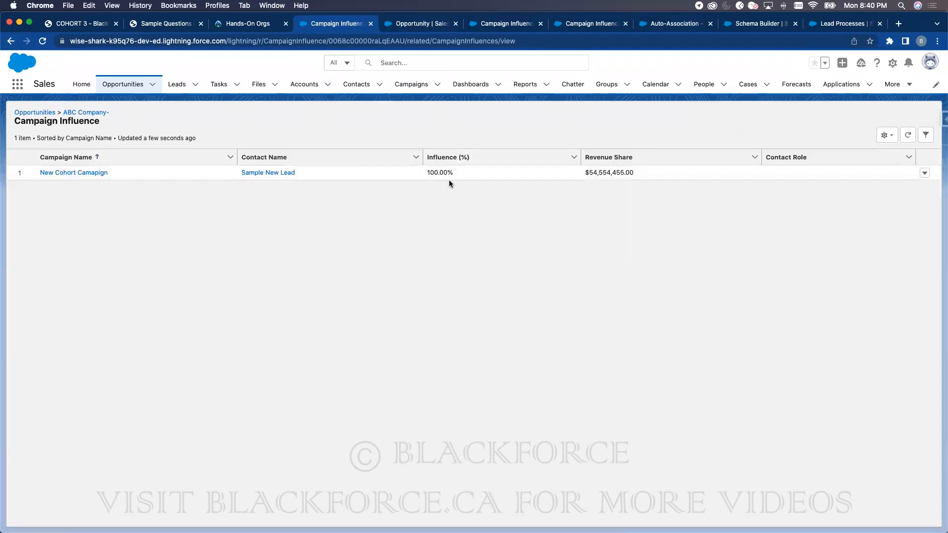
pyautogui.click(52, 112)
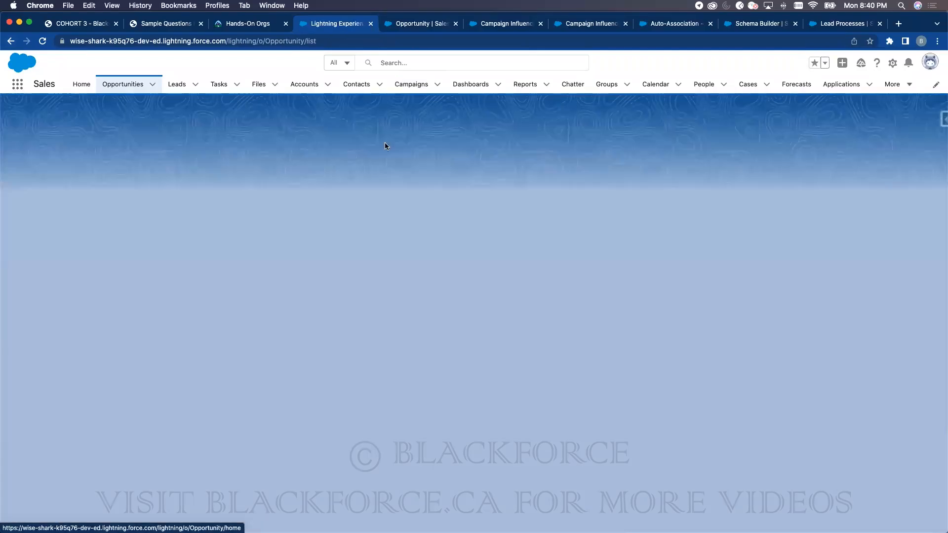
pyautogui.click(82, 175)
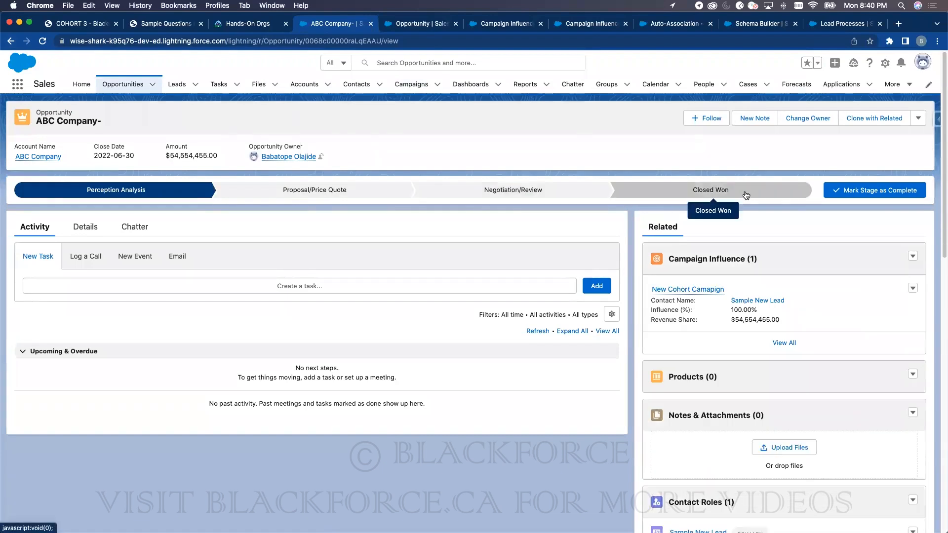
pyautogui.click(729, 197)
# - Make Closed Won the current stage of ABC Company- and check its 100.00% campaign influence
pyautogui.click(874, 190)
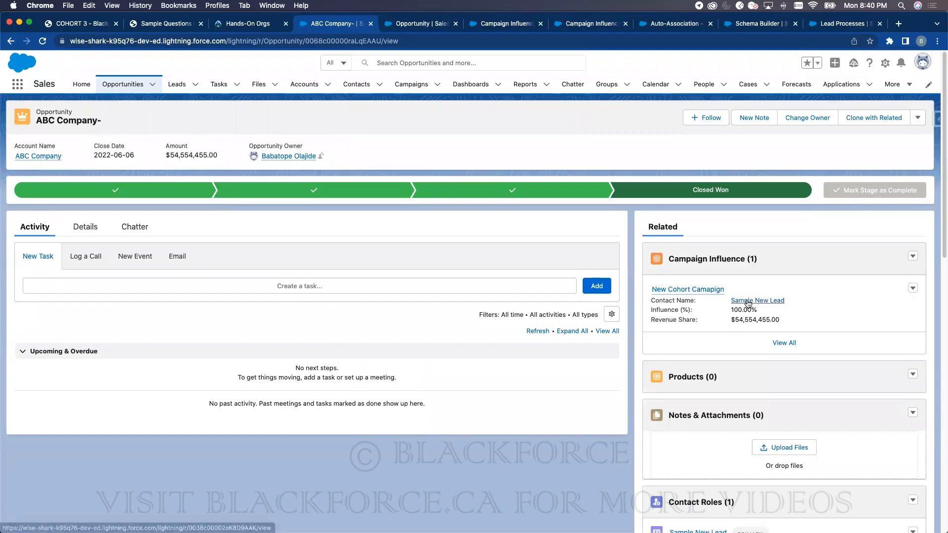
pyautogui.moveTo(759, 308); pyautogui.dragTo(655, 312)
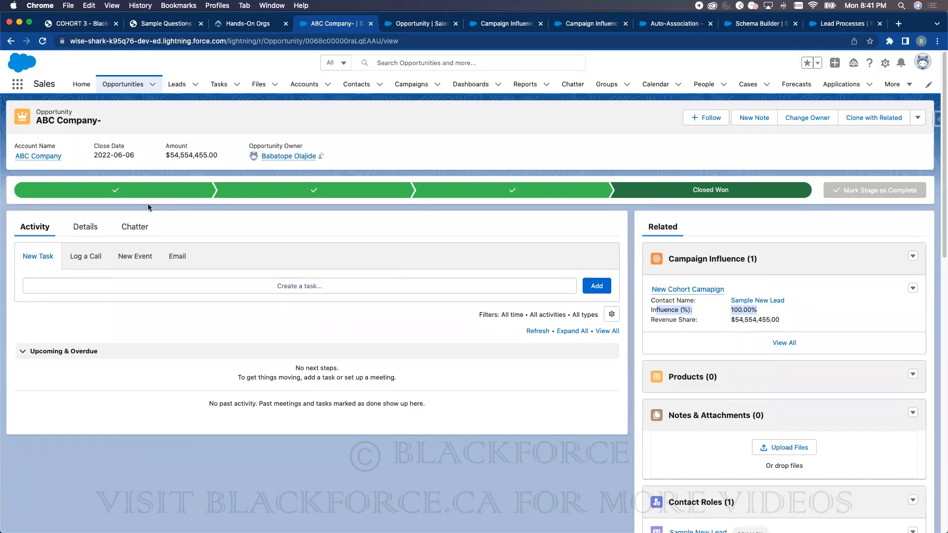
pyautogui.scroll(-2, 126, 174)
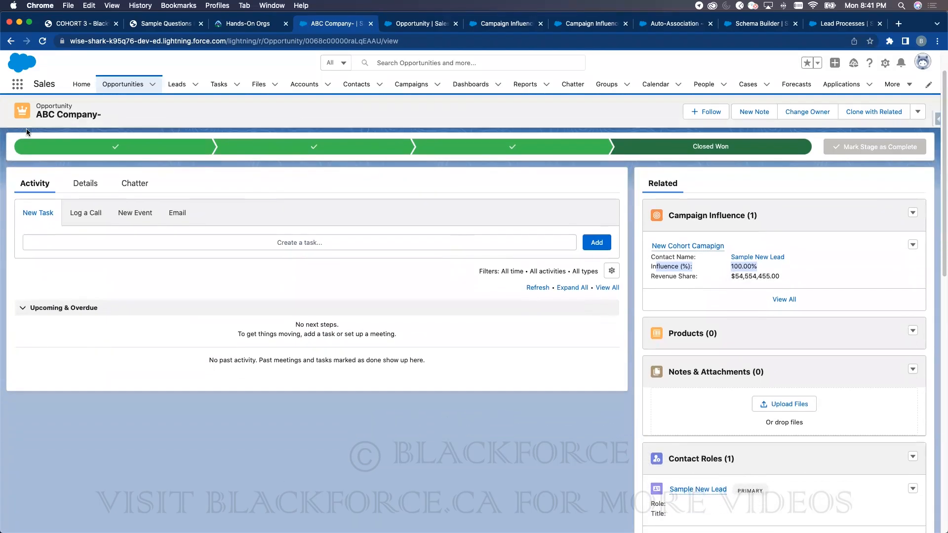
pyautogui.scroll(-5, 739, 385)
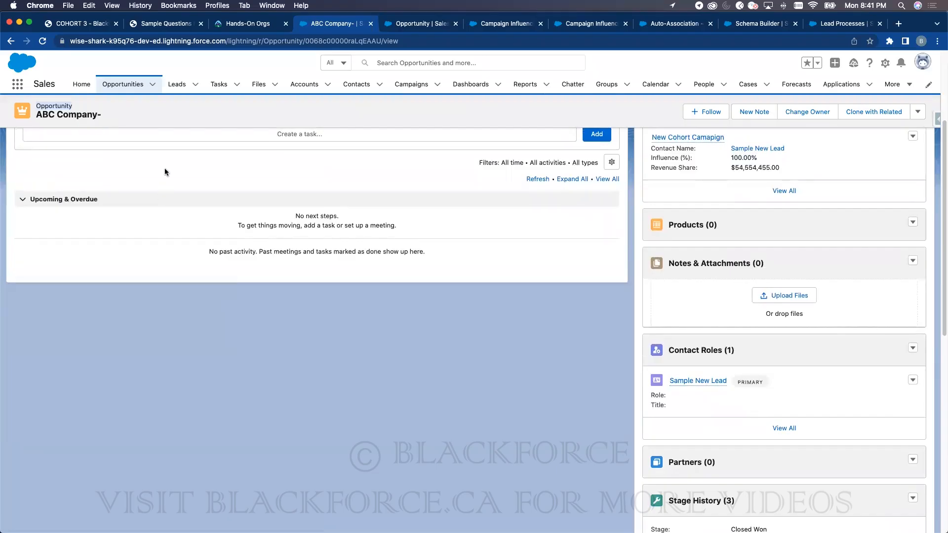
pyautogui.scroll(6, 614, 294)
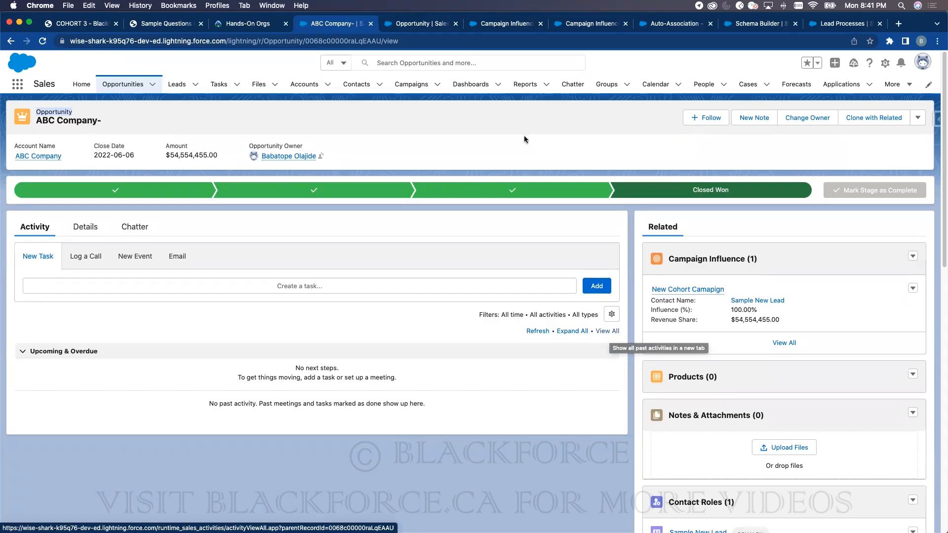
# - Open the New Cohort Campaign record from the Campaigns list
pyautogui.click(406, 85)
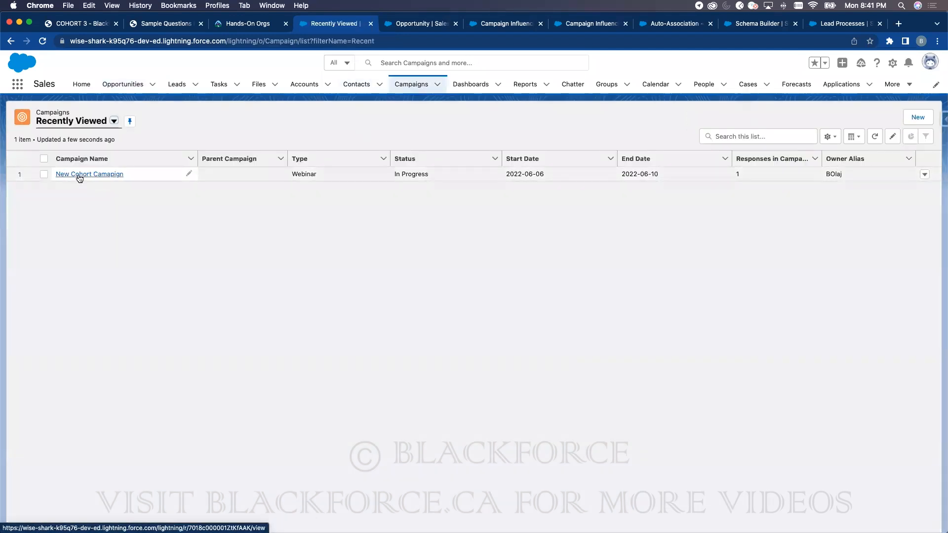
pyautogui.click(79, 175)
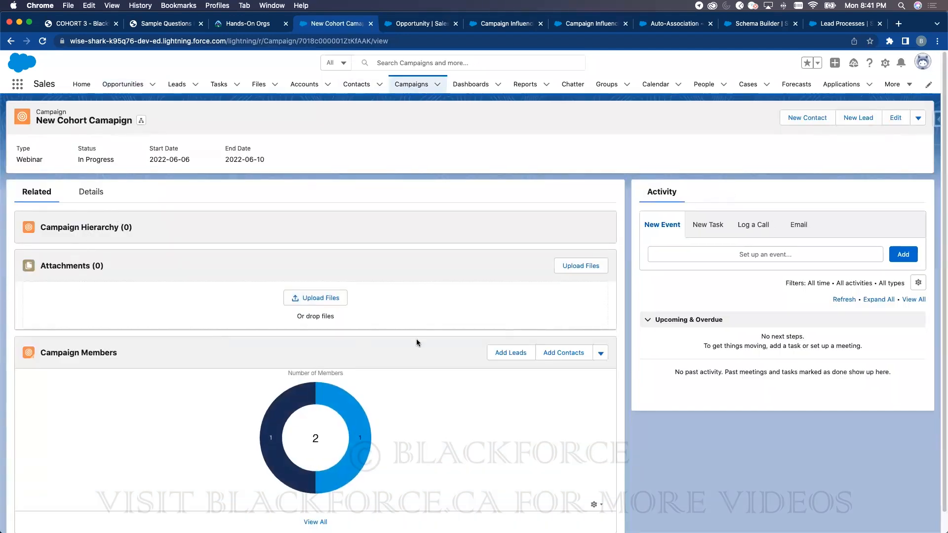
pyautogui.scroll(-1, 454, 364)
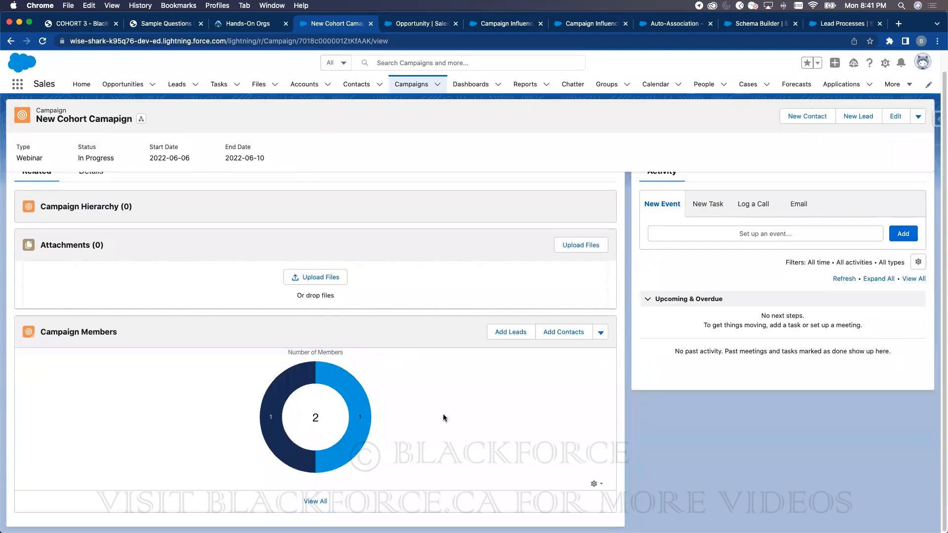
pyautogui.scroll(1, 520, 401)
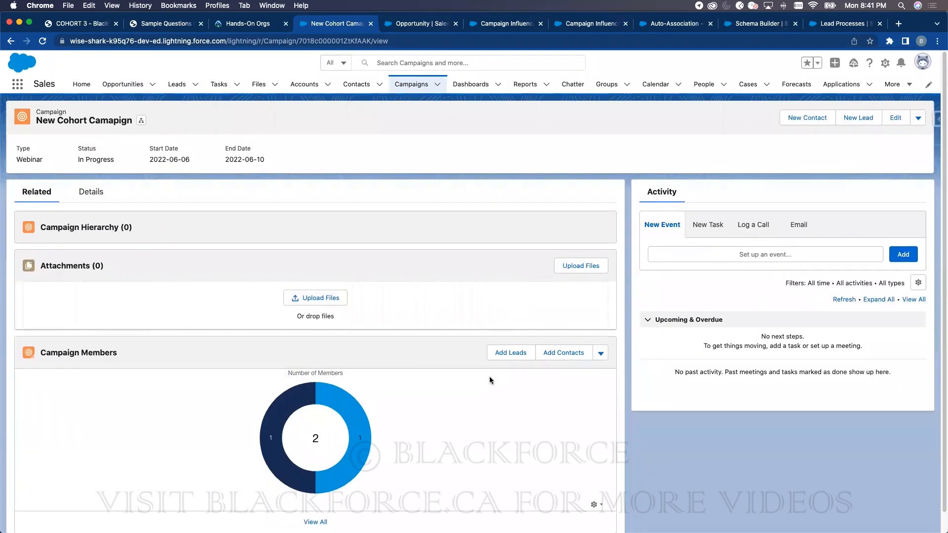
# - Draft a list email to the campaign members with subject 'gffggf', try Send Later, then discard it
pyautogui.click(600, 354)
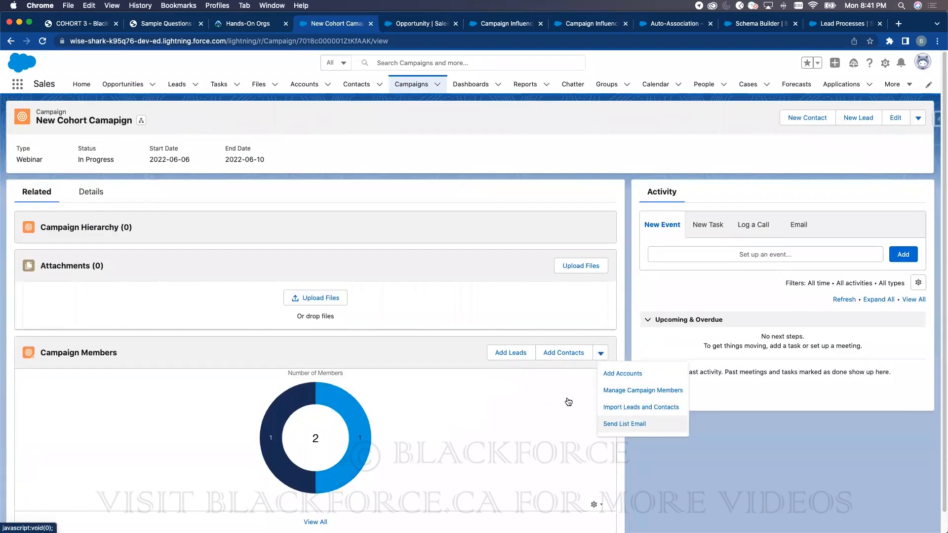
pyautogui.click(637, 425)
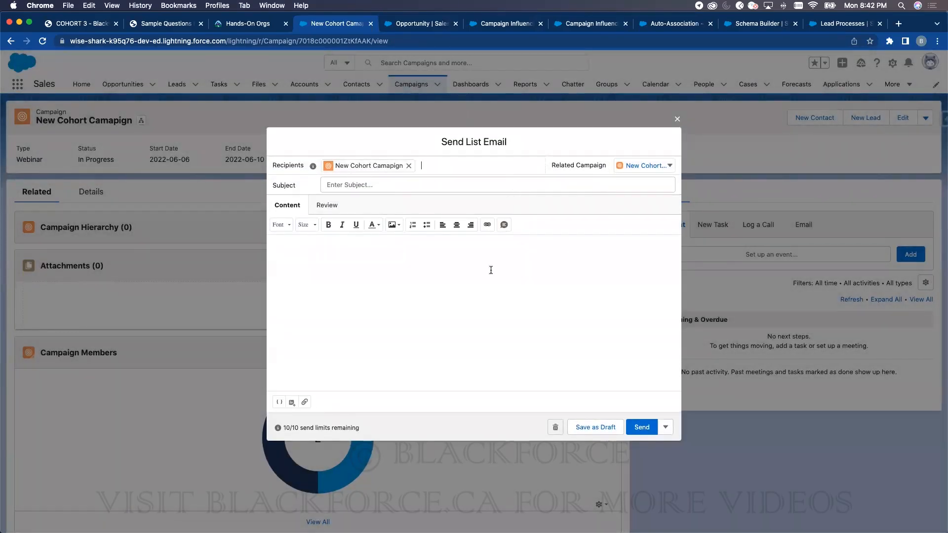
pyautogui.click(361, 183)
pyautogui.write('gffggf')
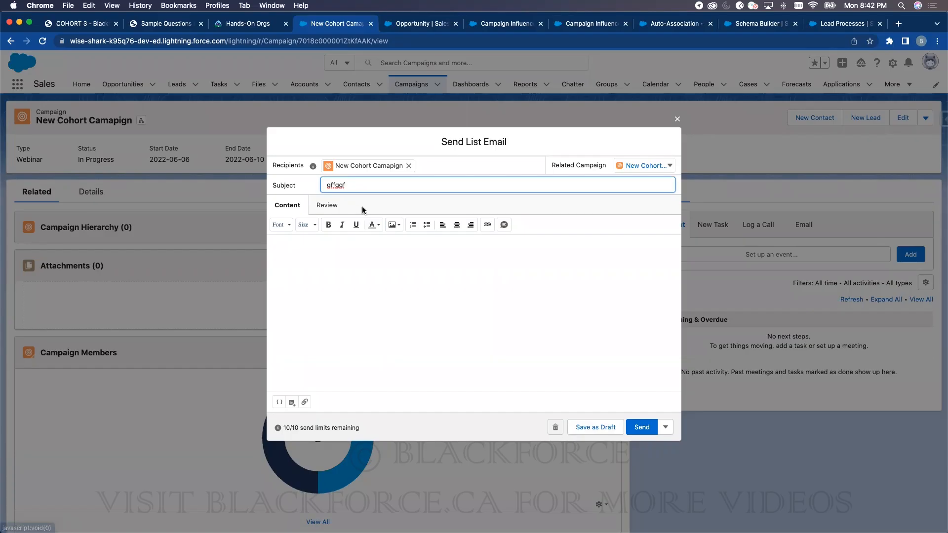
pyautogui.click(665, 426)
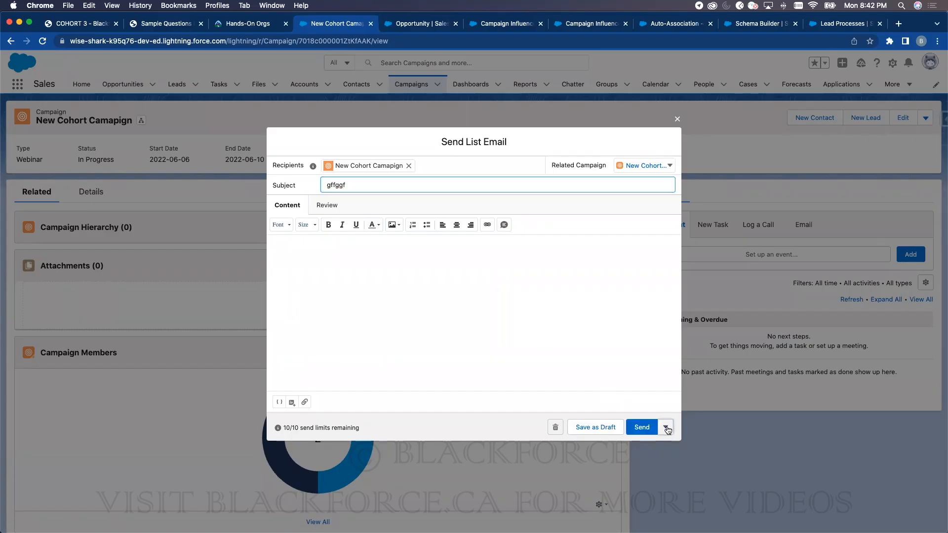
pyautogui.click(656, 411)
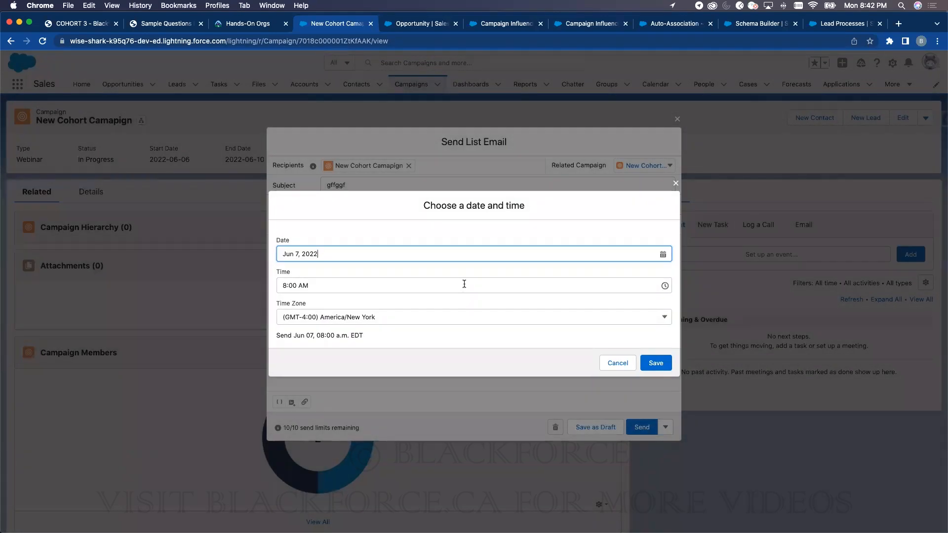
pyautogui.click(675, 184)
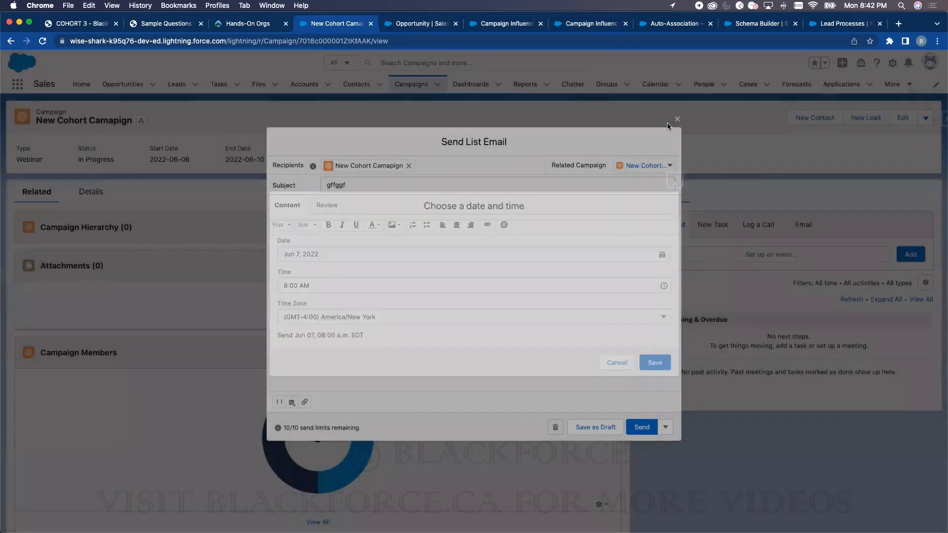
pyautogui.click(677, 119)
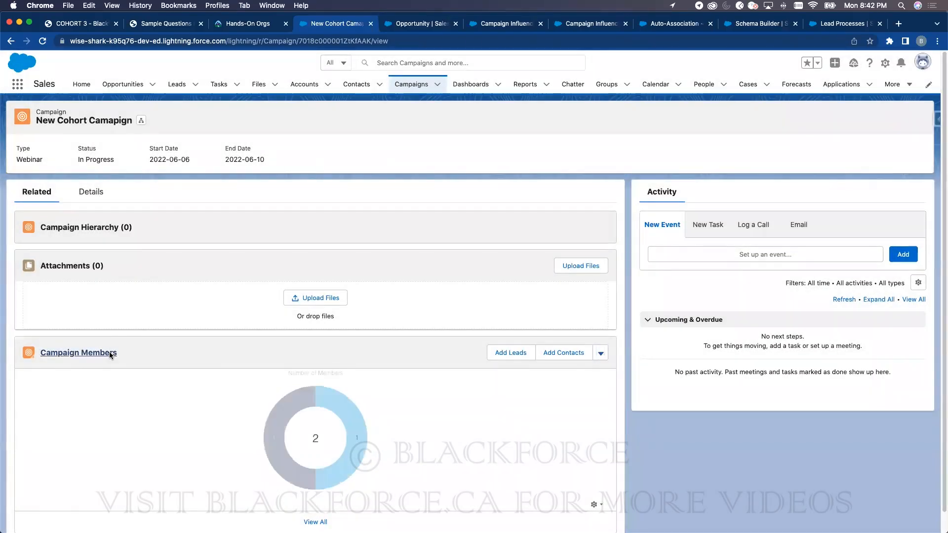
# - Open the full Campaign Members list and glance at the Sample New Lead record
pyautogui.click(110, 353)
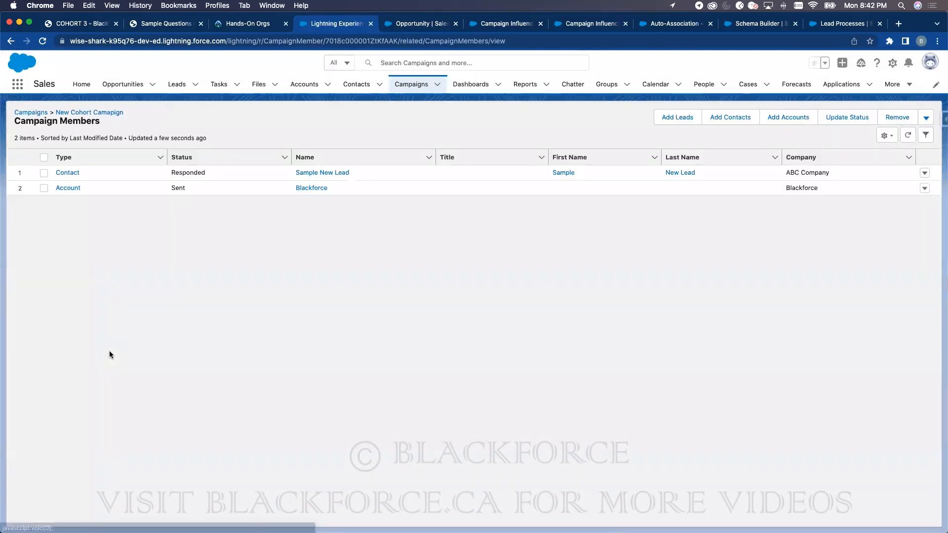
pyautogui.click(67, 172)
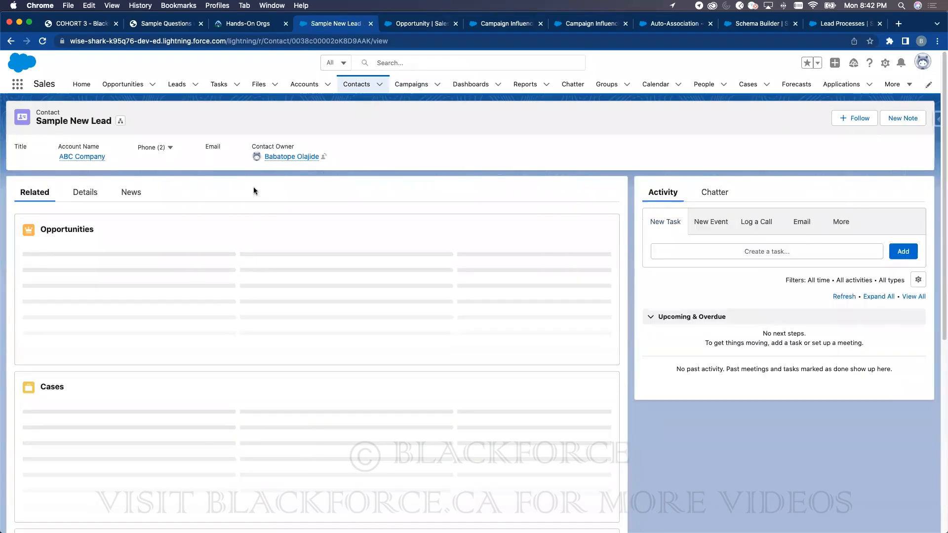
pyautogui.click(10, 41)
pyautogui.click(924, 174)
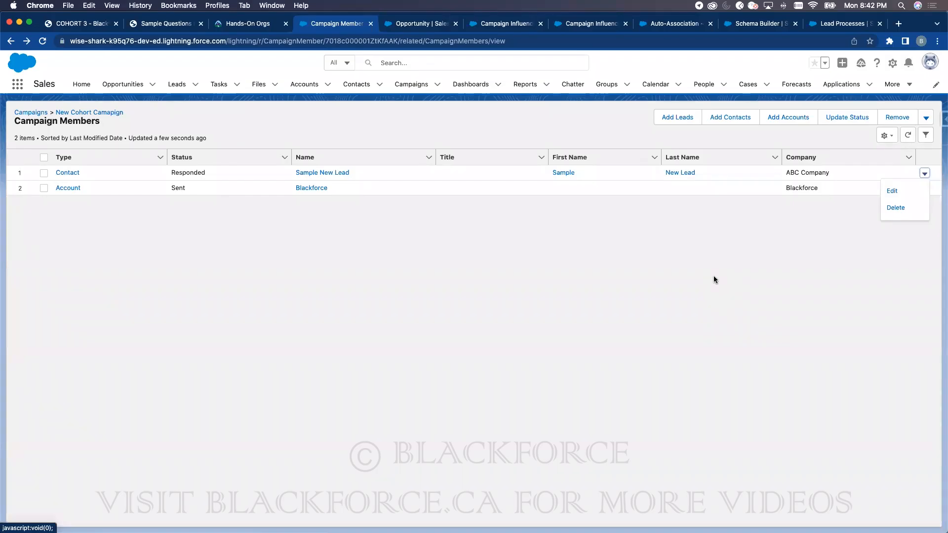
pyautogui.click(608, 254)
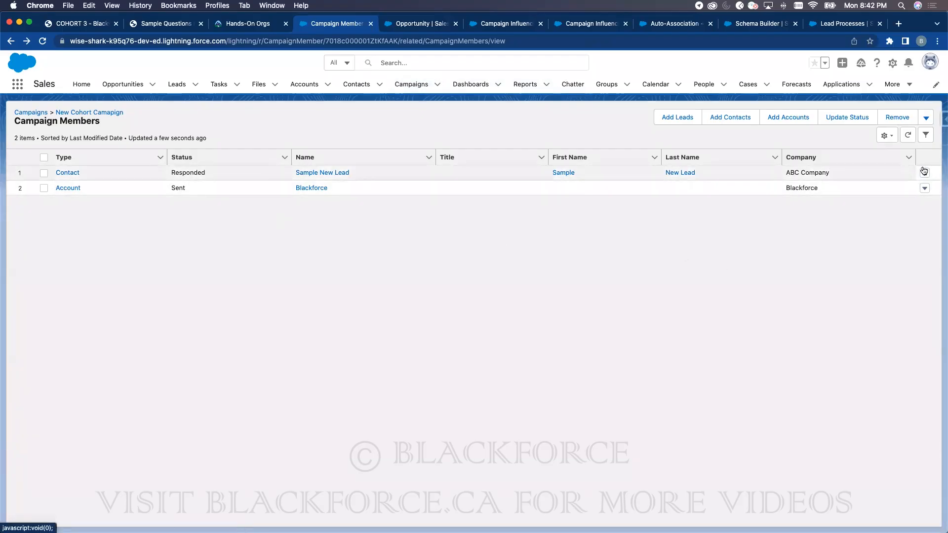
# - Select the Sample New Lead member and open its Edit form from the row actions
pyautogui.click(835, 123)
pyautogui.click(580, 111)
pyautogui.click(44, 172)
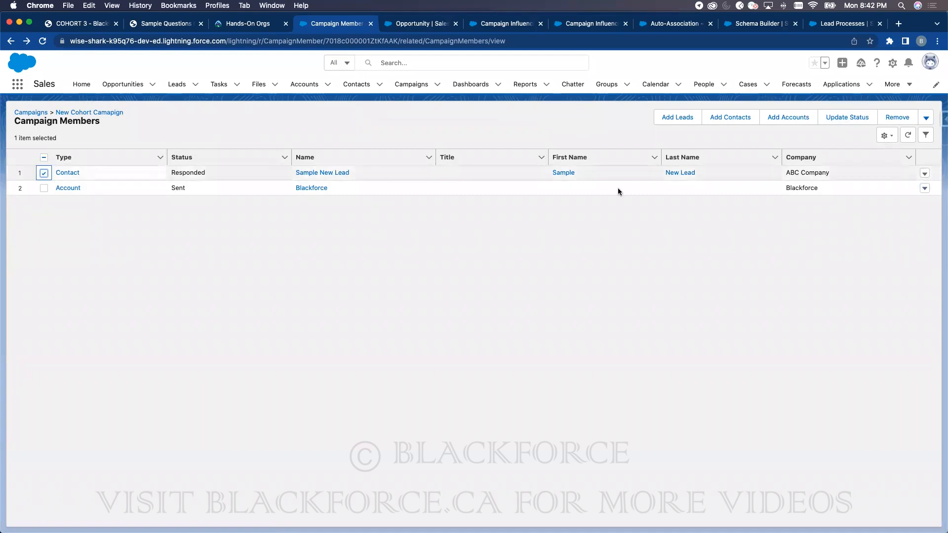
pyautogui.click(925, 173)
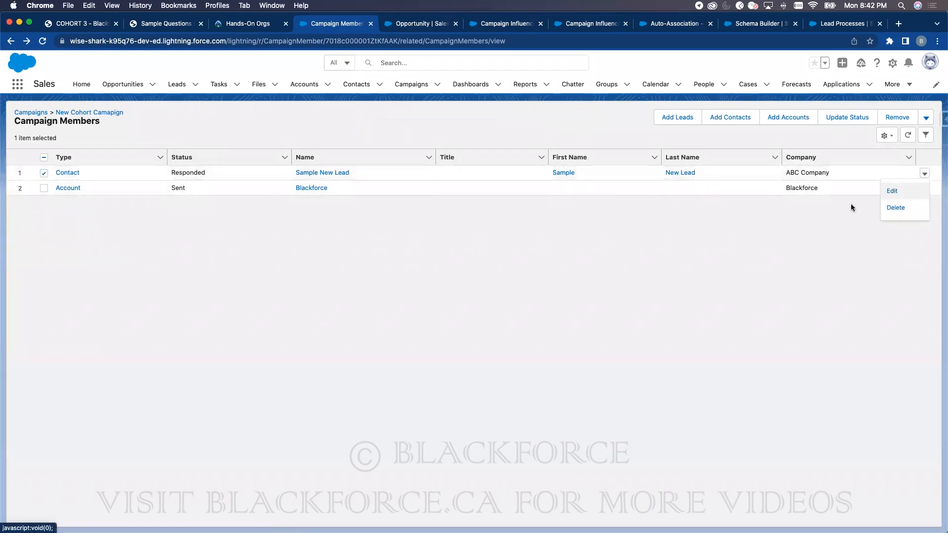
pyautogui.click(894, 191)
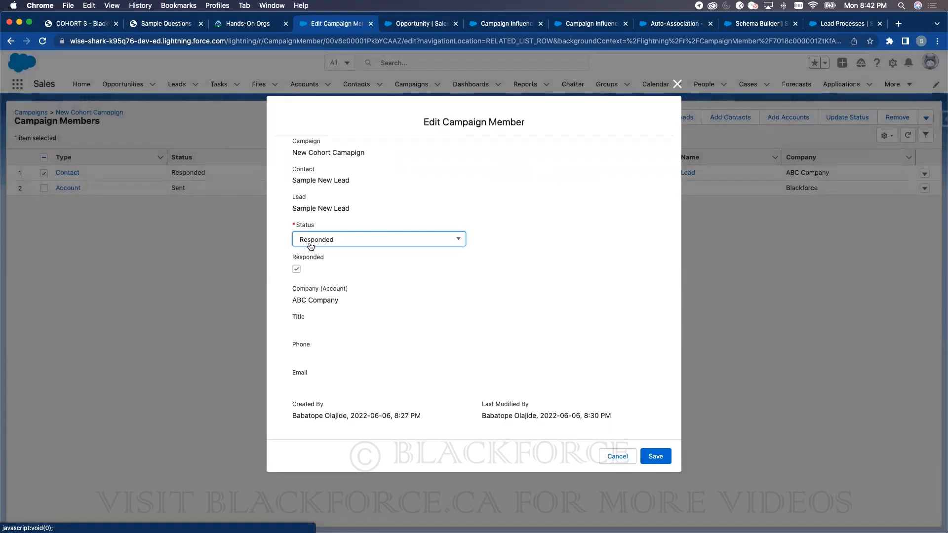
# - Keep the member Status at Responded and close the Edit Campaign Member form unsaved
pyautogui.click(312, 242)
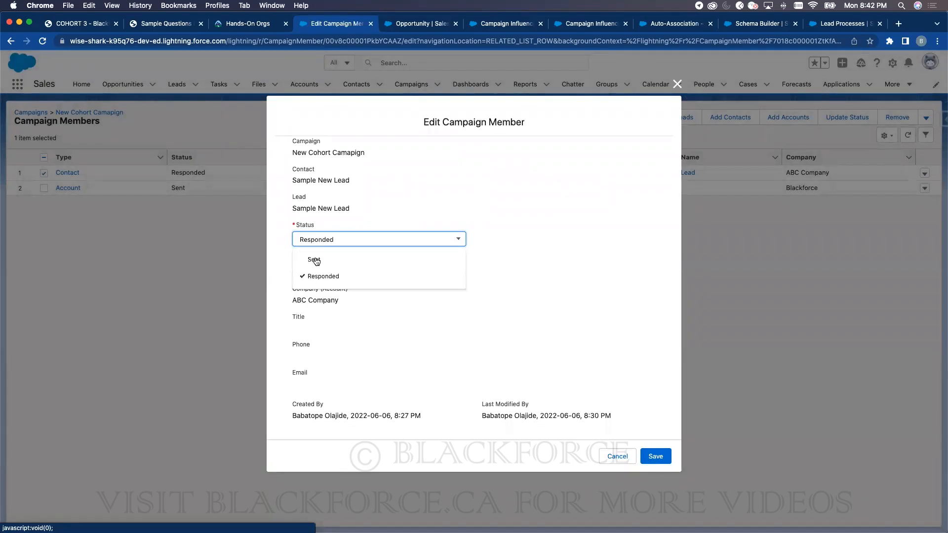
pyautogui.click(588, 253)
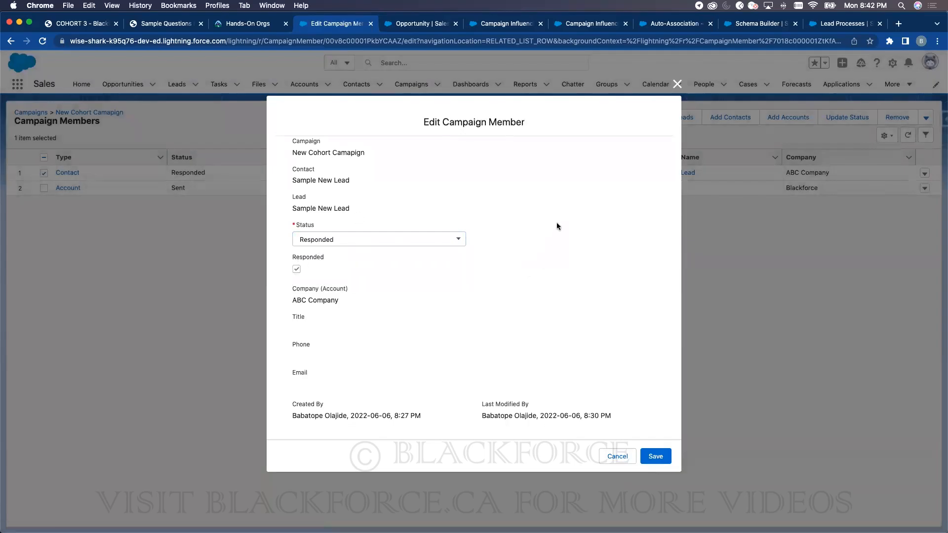
pyautogui.click(675, 84)
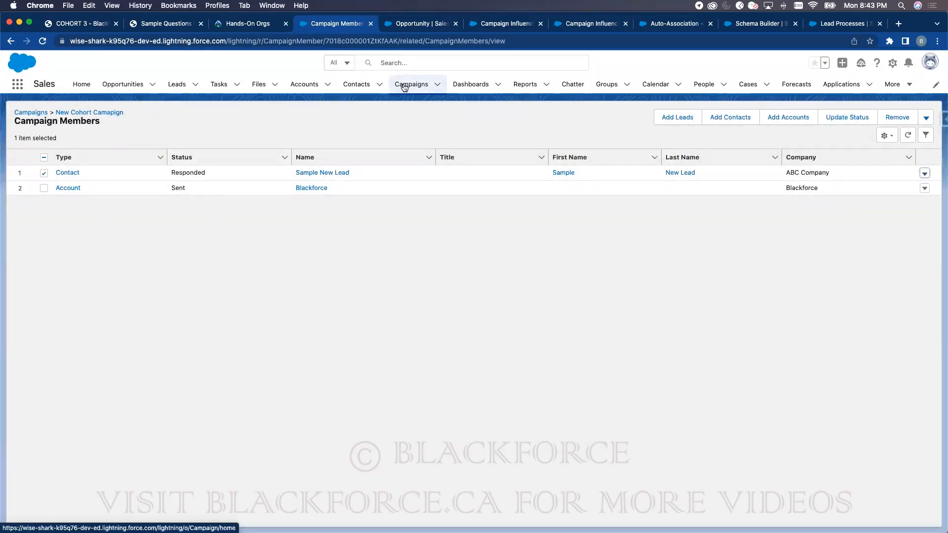
# - Reopen New Cohort Campaign from Campaigns and view all of its campaign members
pyautogui.click(404, 87)
pyautogui.click(96, 173)
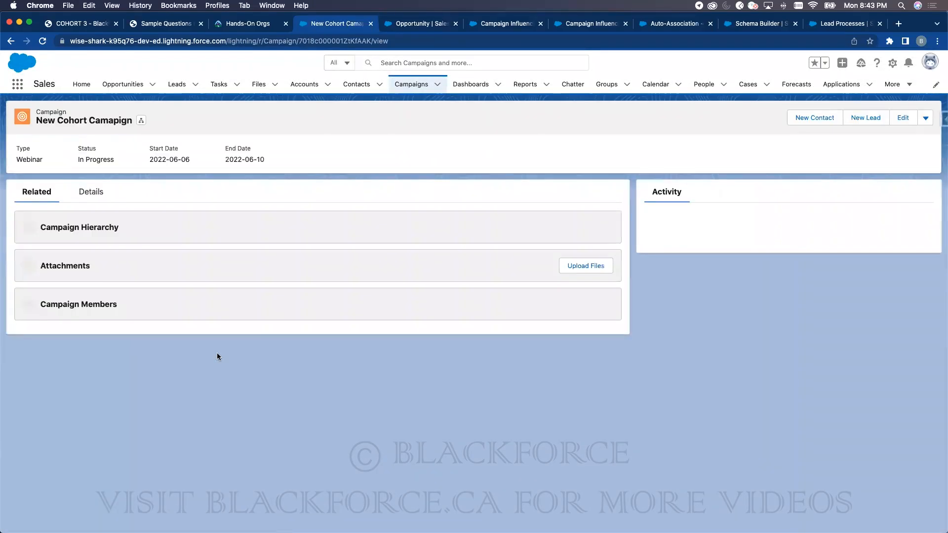
pyautogui.scroll(-1, 196, 339)
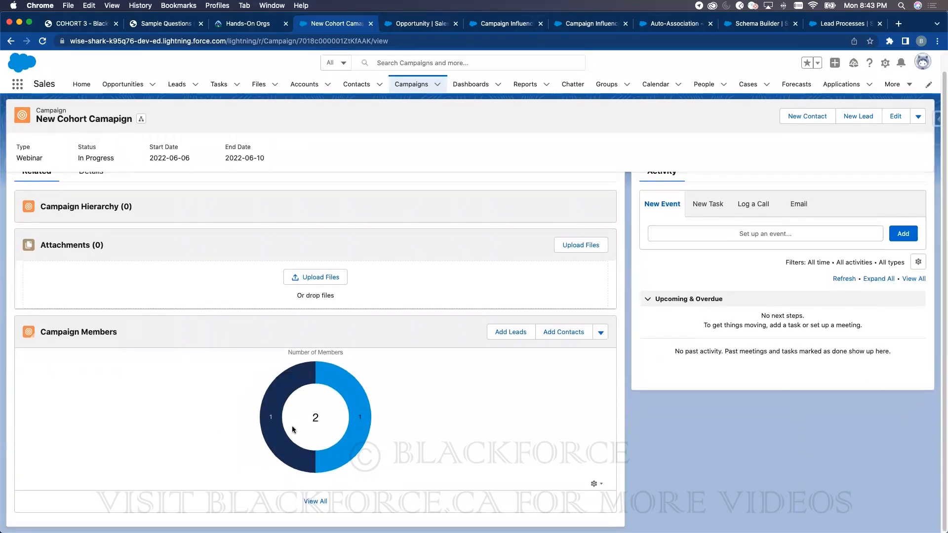
pyautogui.click(316, 501)
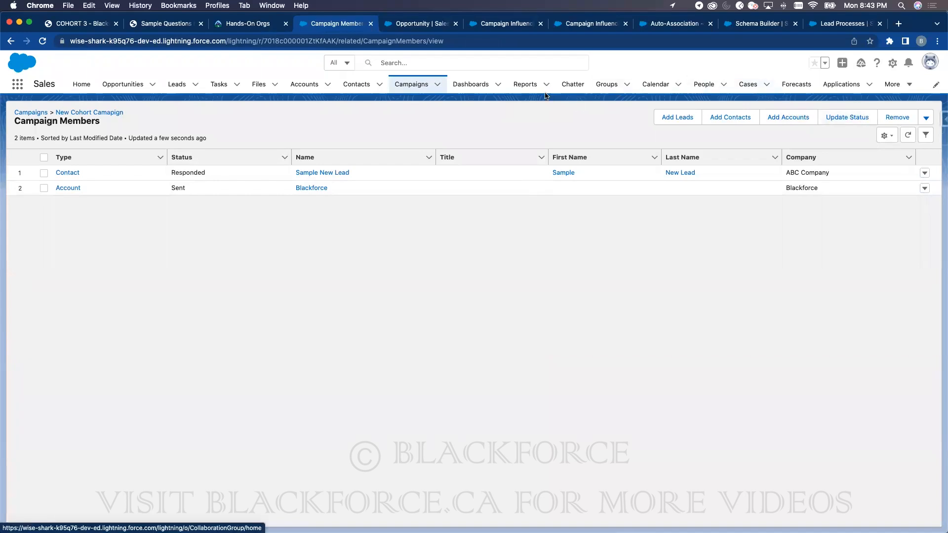
# - Create a new Campaigns with Campaign Members report and scroll through its preview
pyautogui.click(518, 83)
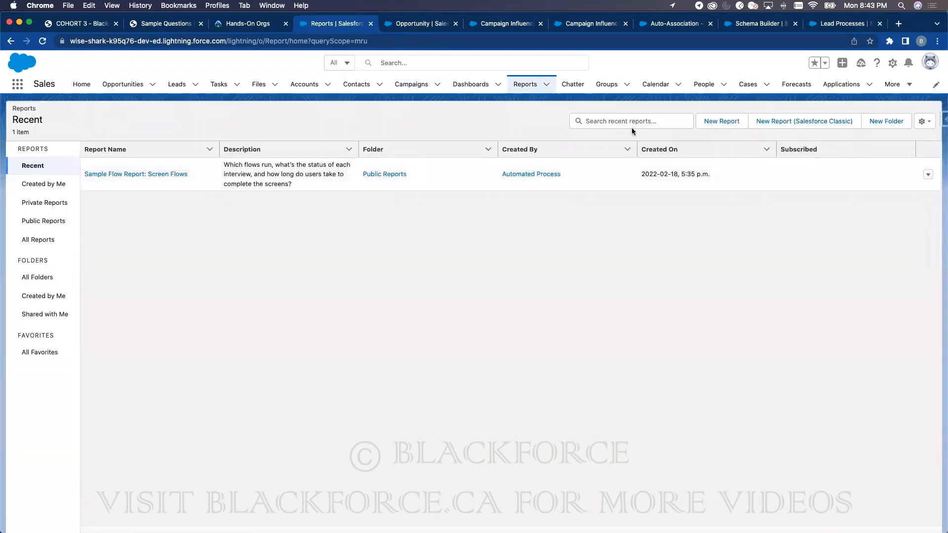
pyautogui.click(722, 121)
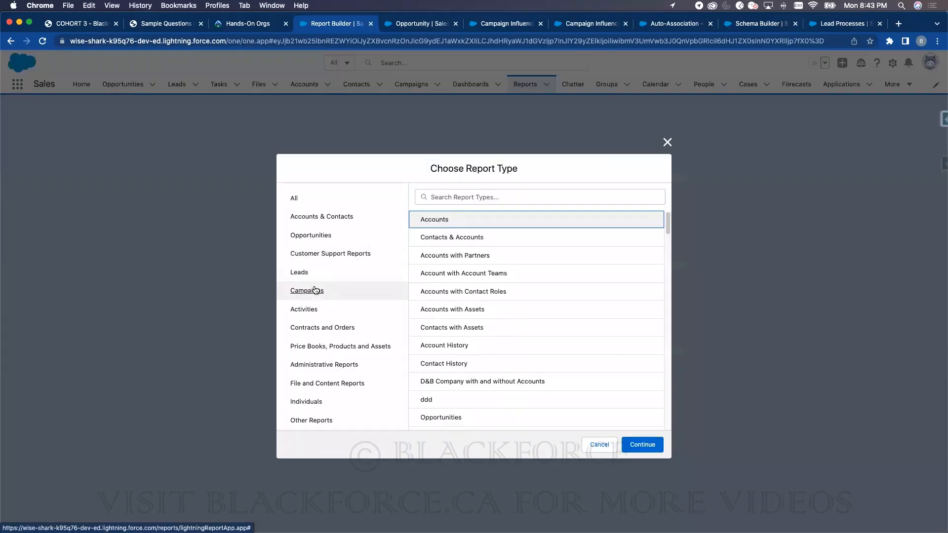
pyautogui.click(315, 290)
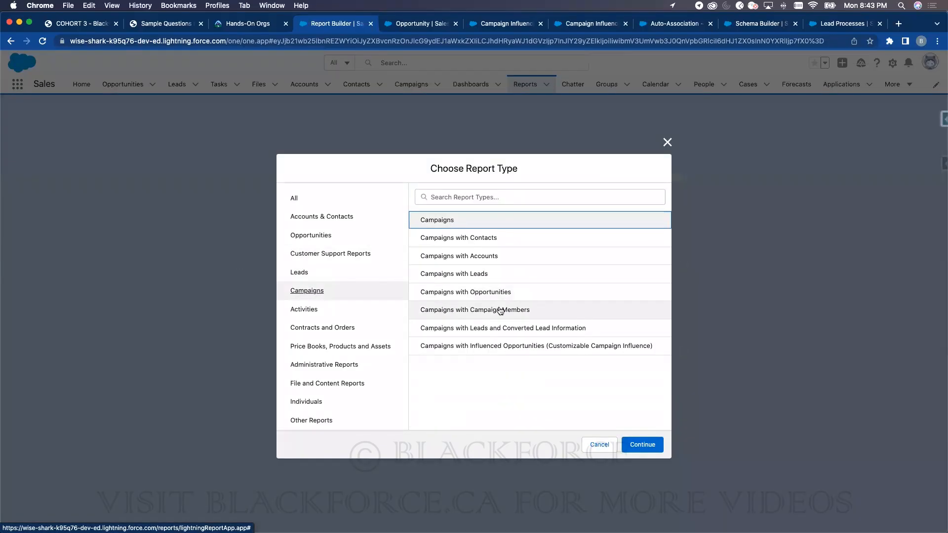
pyautogui.click(456, 309)
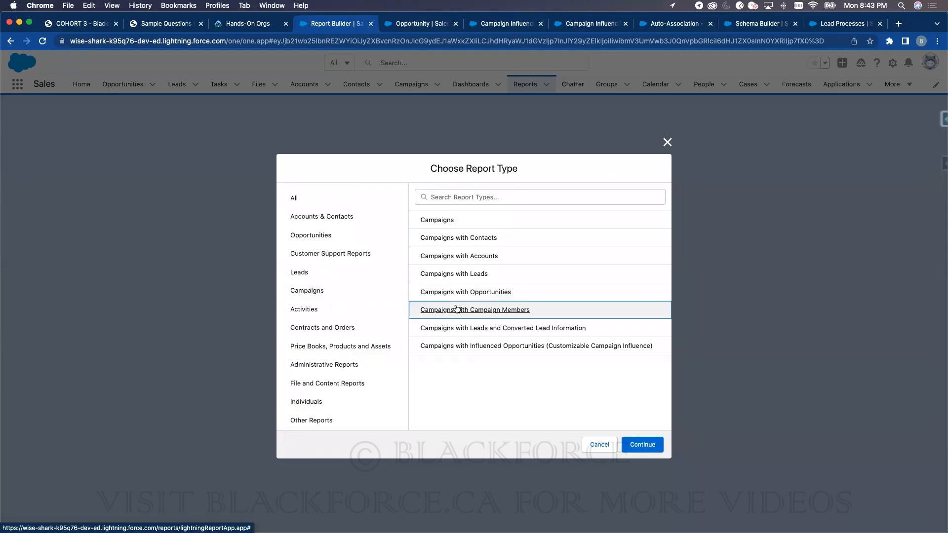
pyautogui.click(642, 445)
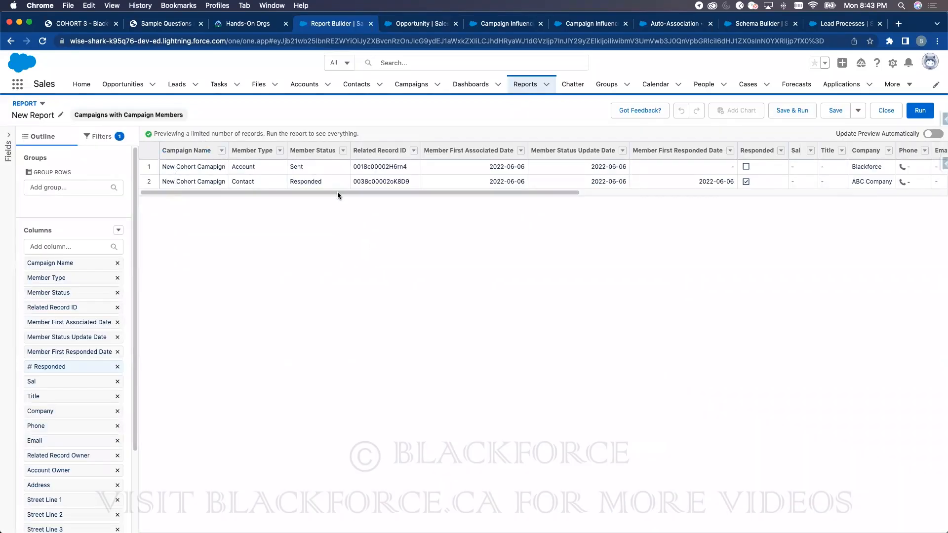
pyautogui.moveTo(337, 191); pyautogui.dragTo(482, 193)
pyautogui.moveTo(556, 191); pyautogui.dragTo(531, 198)
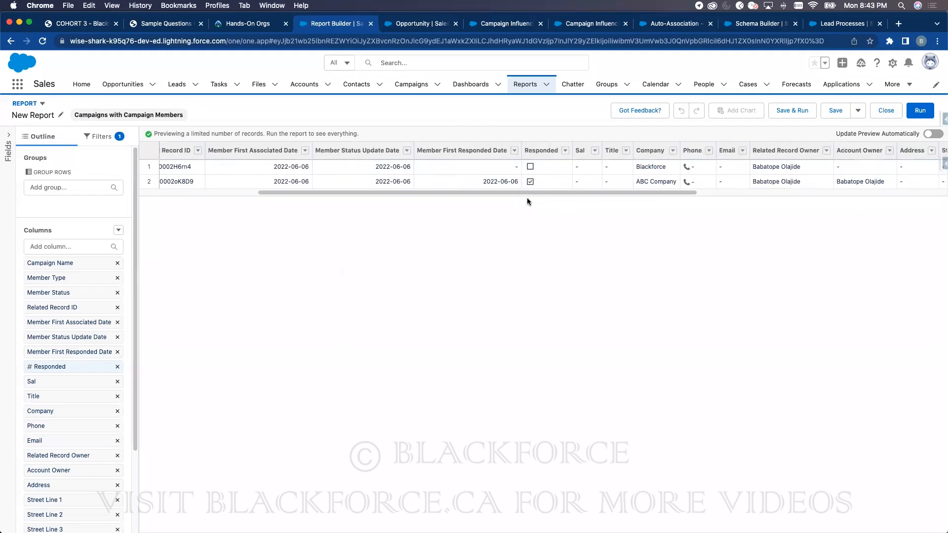
pyautogui.moveTo(529, 194); pyautogui.dragTo(407, 210)
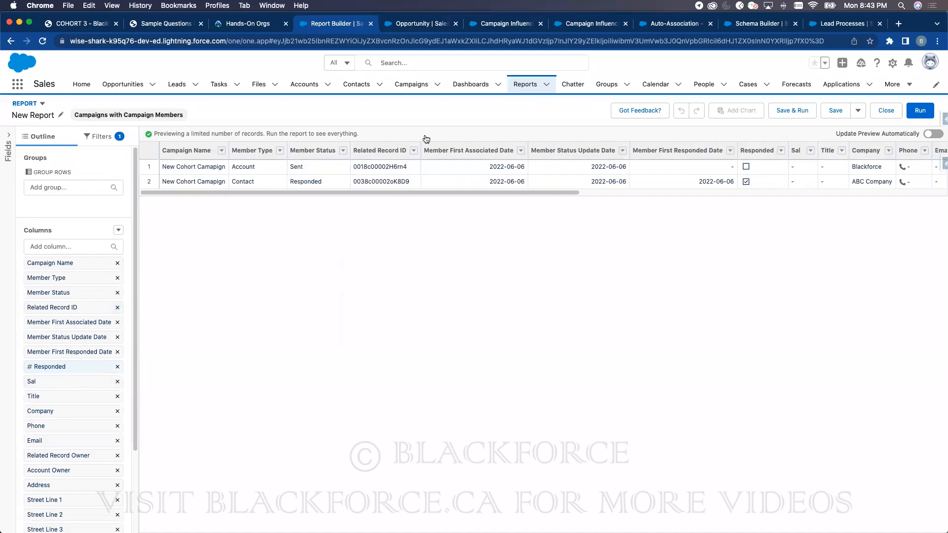
# - Switch the Leads list to All Open Leads and open the Cadinal Inc. lead
pyautogui.click(177, 84)
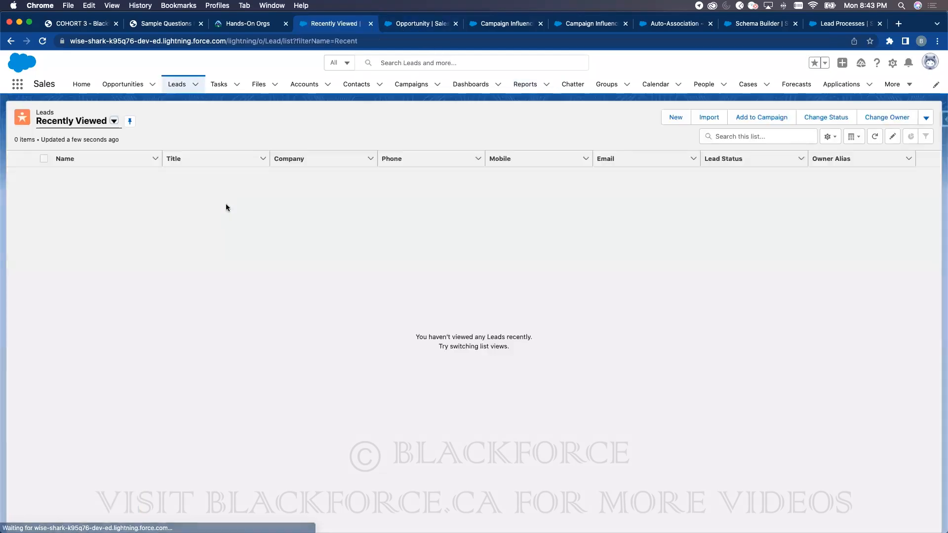
pyautogui.click(78, 124)
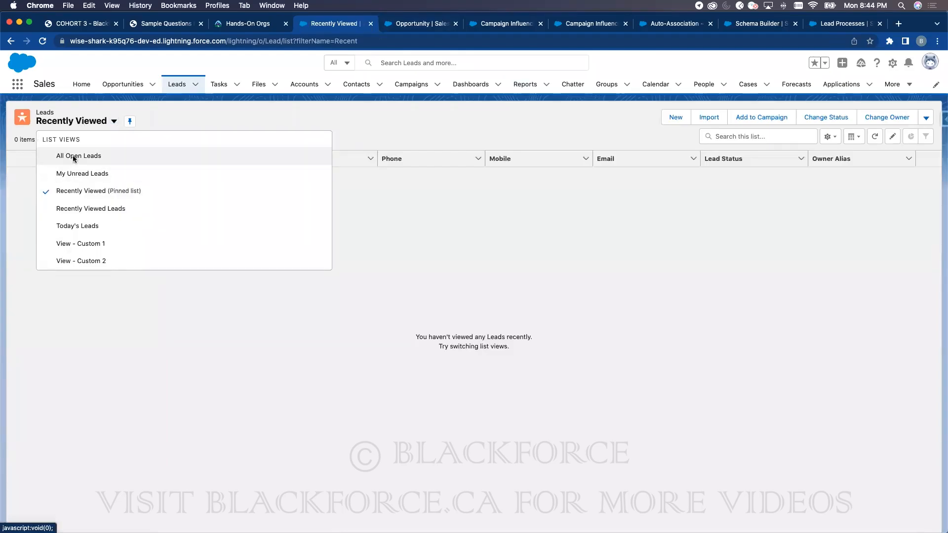
pyautogui.click(69, 156)
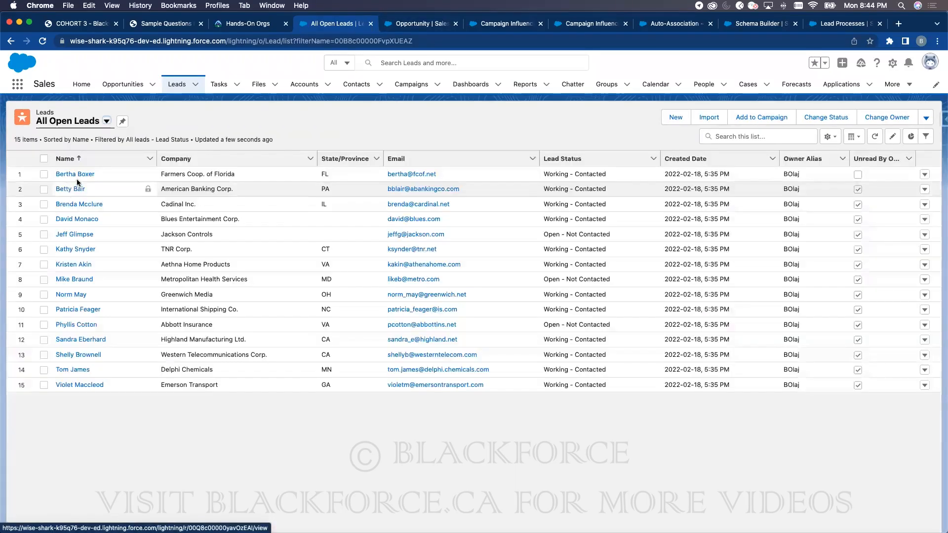
pyautogui.click(79, 203)
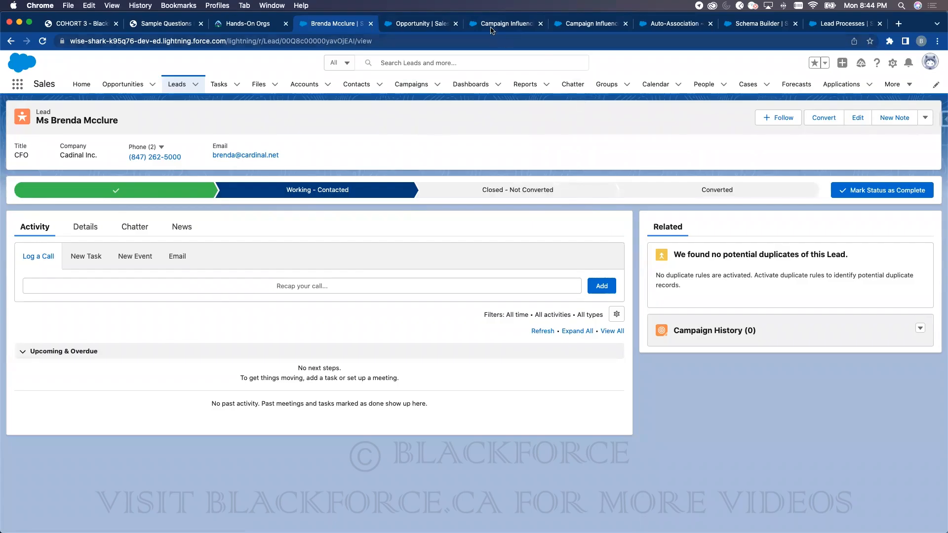
# - Search Setup for lead settings and open the Lead Processes page
pyautogui.click(508, 24)
pyautogui.click(678, 23)
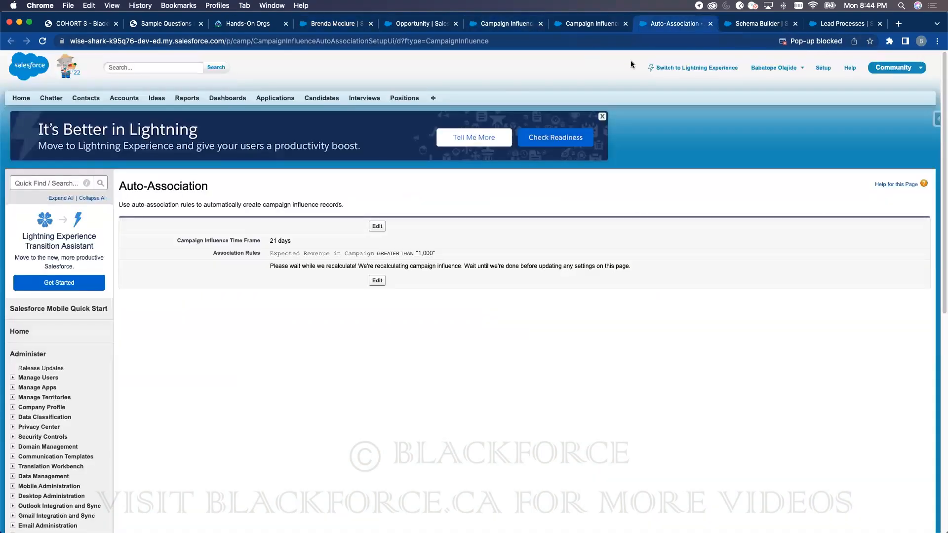
pyautogui.click(823, 69)
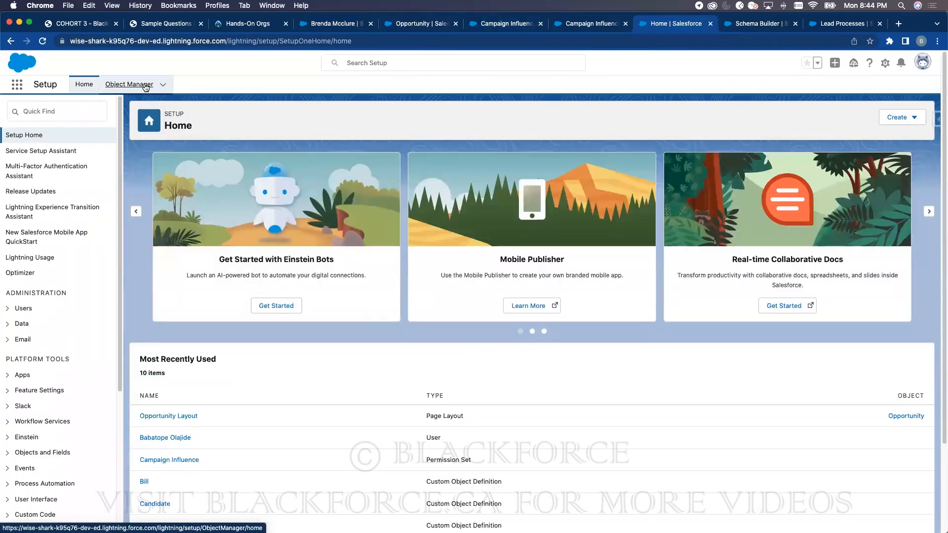
pyautogui.click(146, 87)
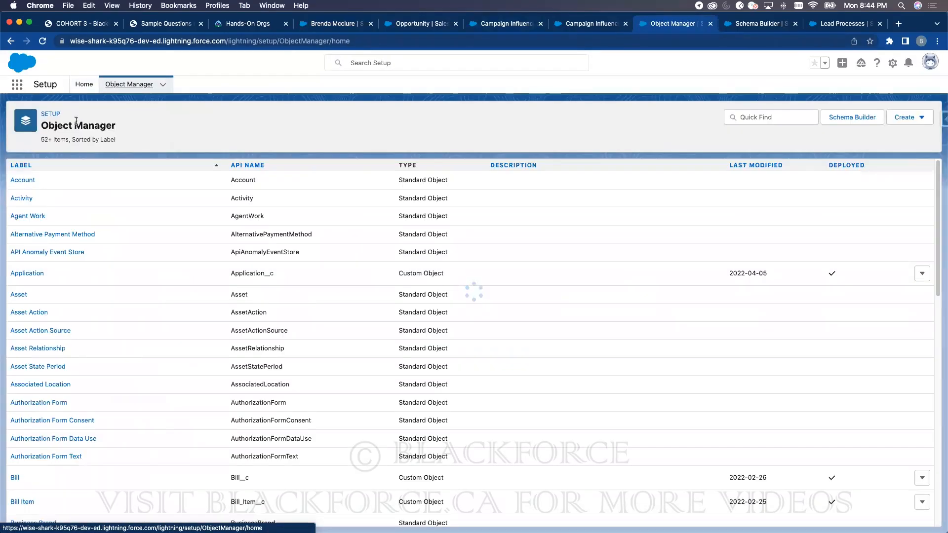
pyautogui.click(85, 94)
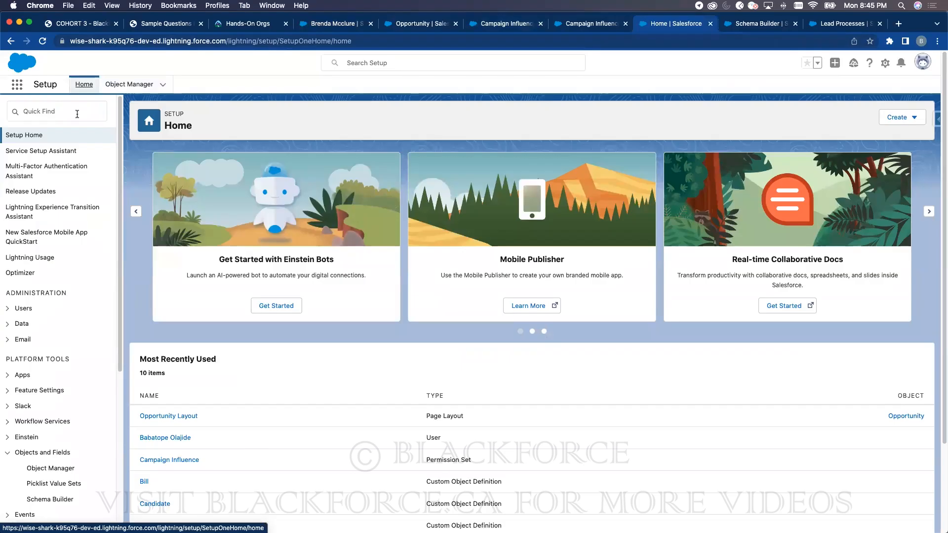
pyautogui.click(76, 115)
pyautogui.write('L:e')
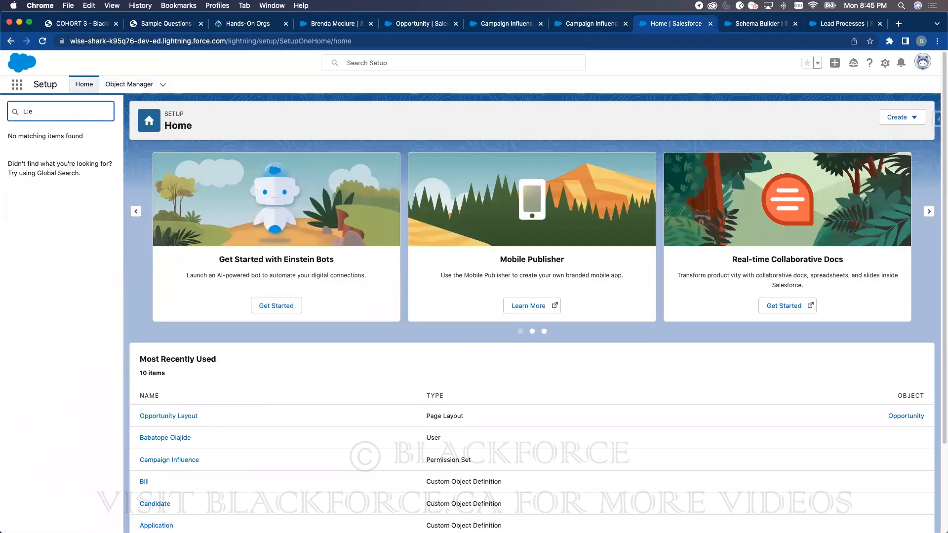
pyautogui.write('ead')
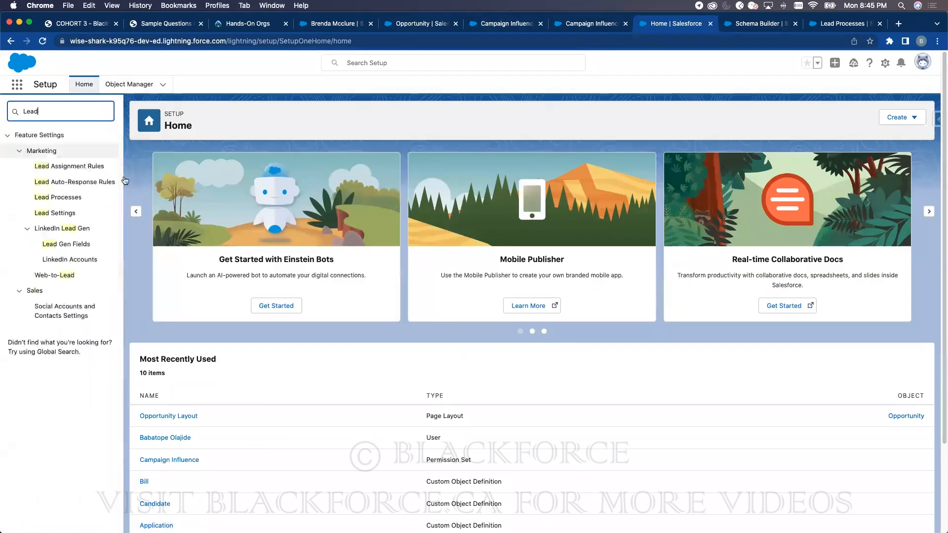
pyautogui.click(68, 198)
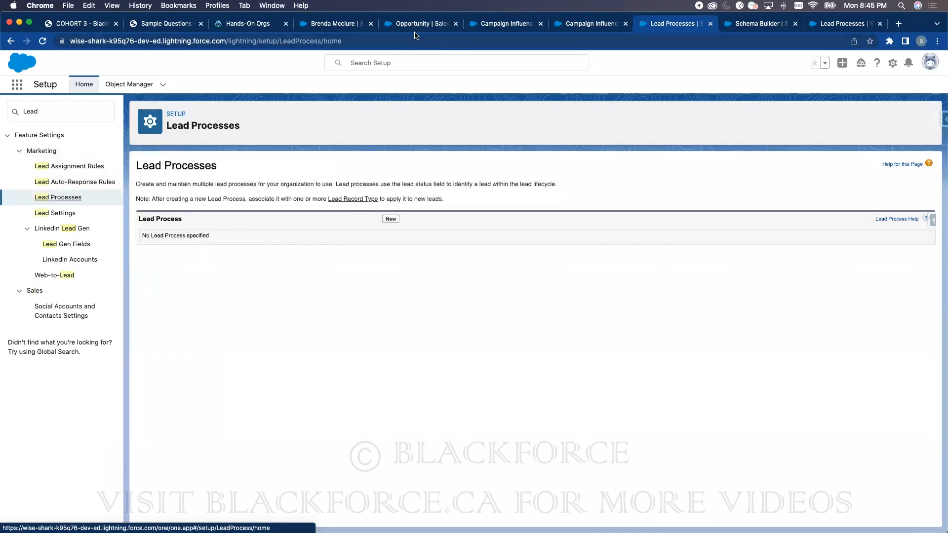
# - Glance at the Cadinal Inc. lead, then search Setup for 'path' and open Path Settings
pyautogui.click(402, 26)
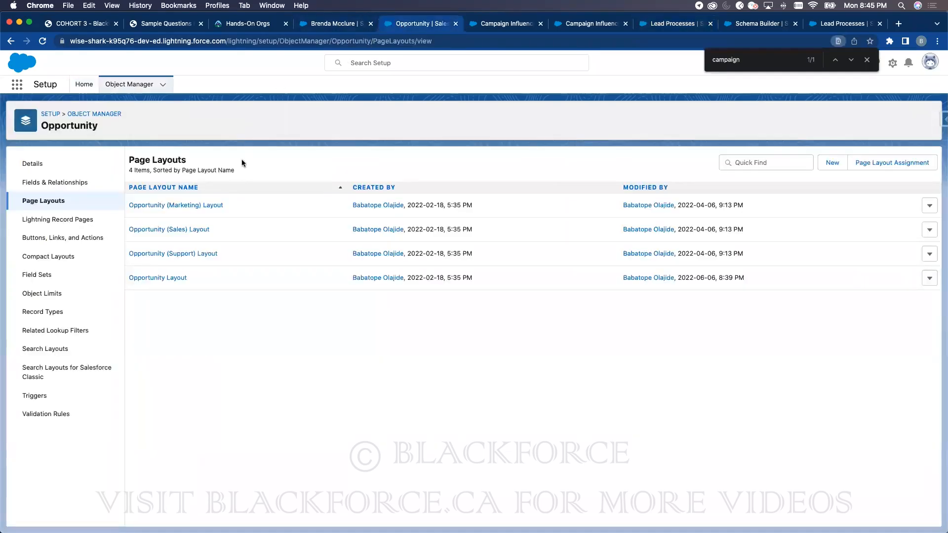
pyautogui.click(325, 25)
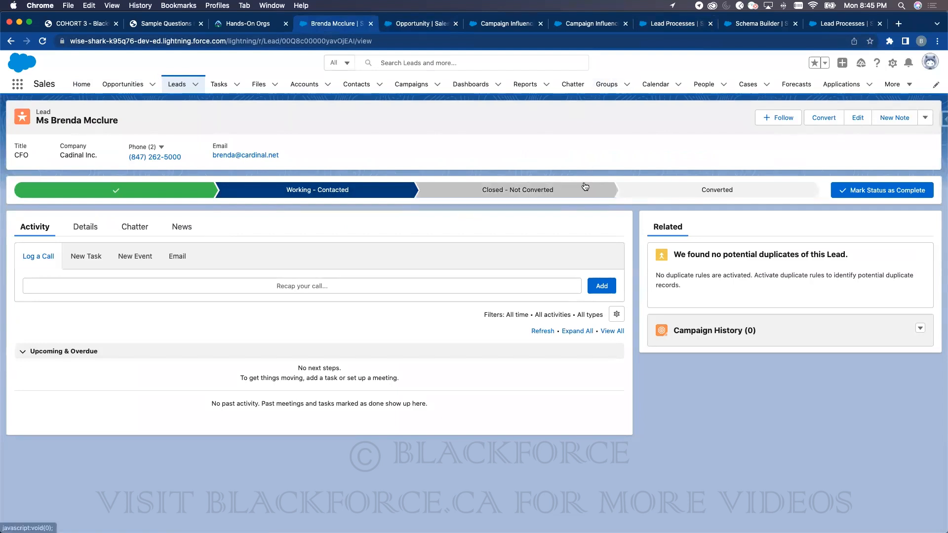
pyautogui.click(656, 26)
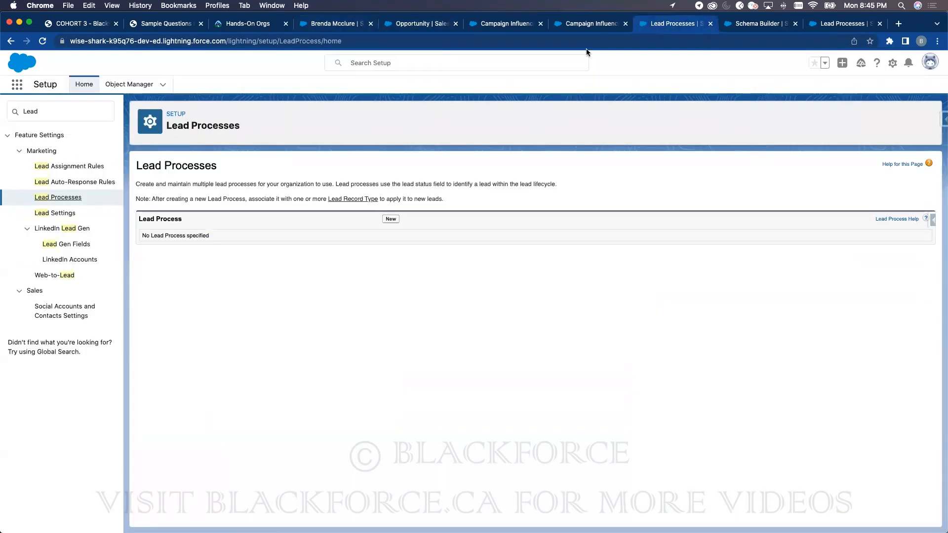
pyautogui.click(67, 108)
pyautogui.write('path')
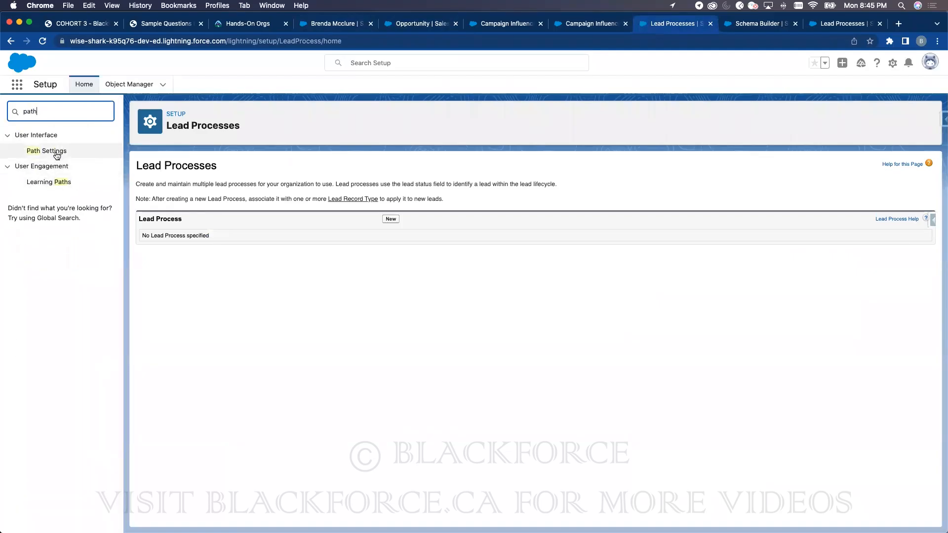
pyautogui.click(54, 152)
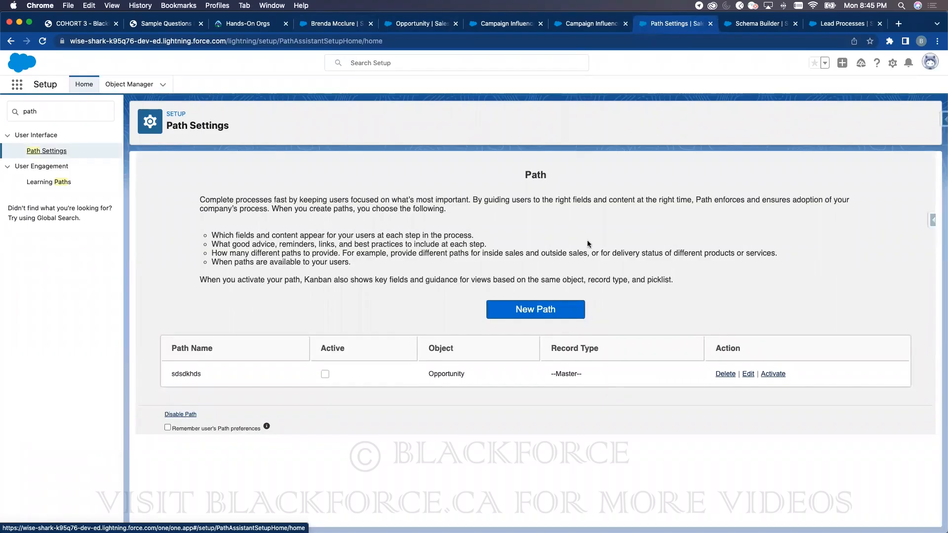
# - Review the Cadinal Inc. lead's Details tab, then go to Setup's Object Manager
pyautogui.click(571, 28)
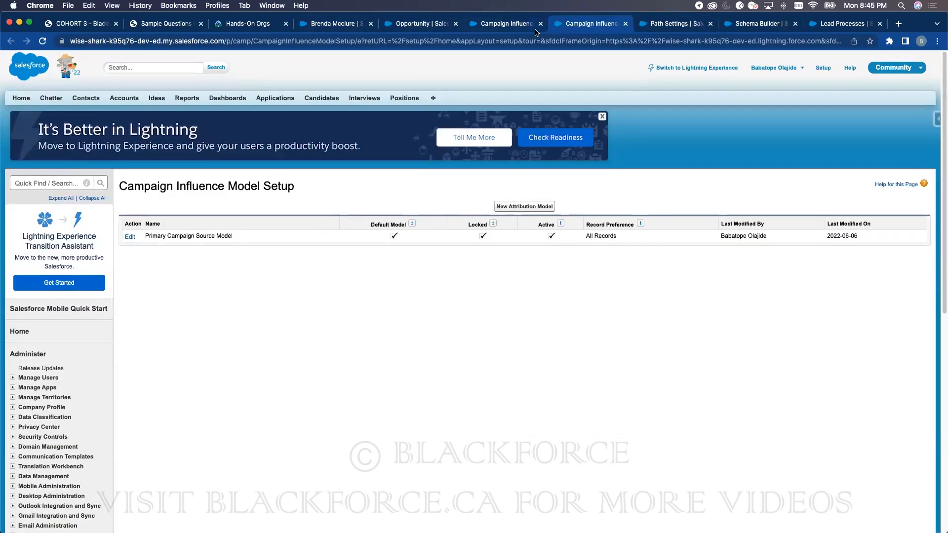
pyautogui.click(514, 29)
pyautogui.click(337, 25)
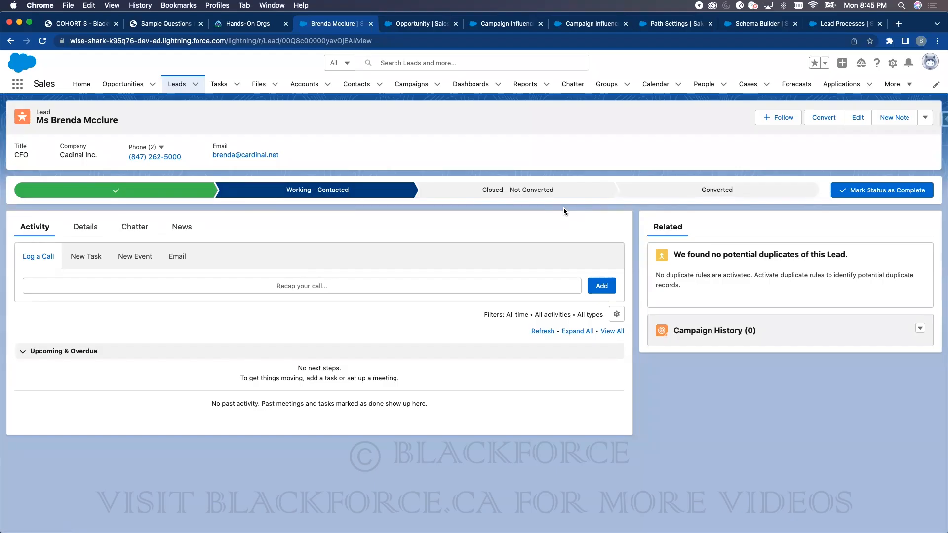
pyautogui.click(86, 230)
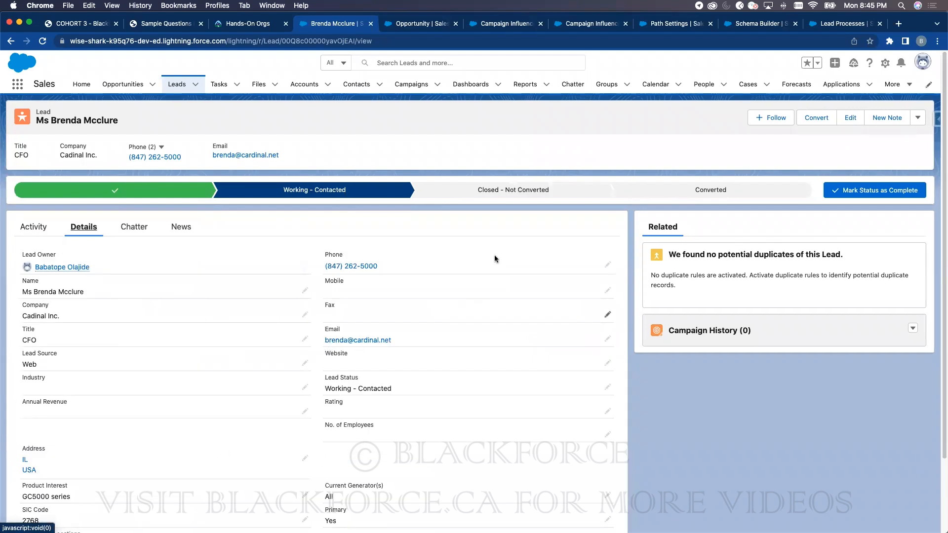
pyautogui.click(734, 25)
pyautogui.click(125, 84)
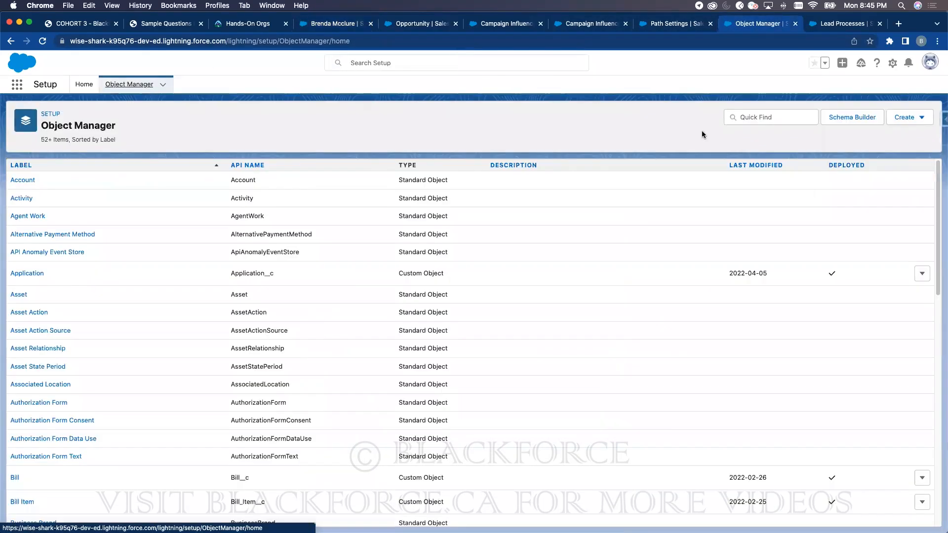
# - Find the Lead object in Object Manager and open Map Lead Fields from Fields & Relationships
pyautogui.click(767, 117)
pyautogui.write('Lead')
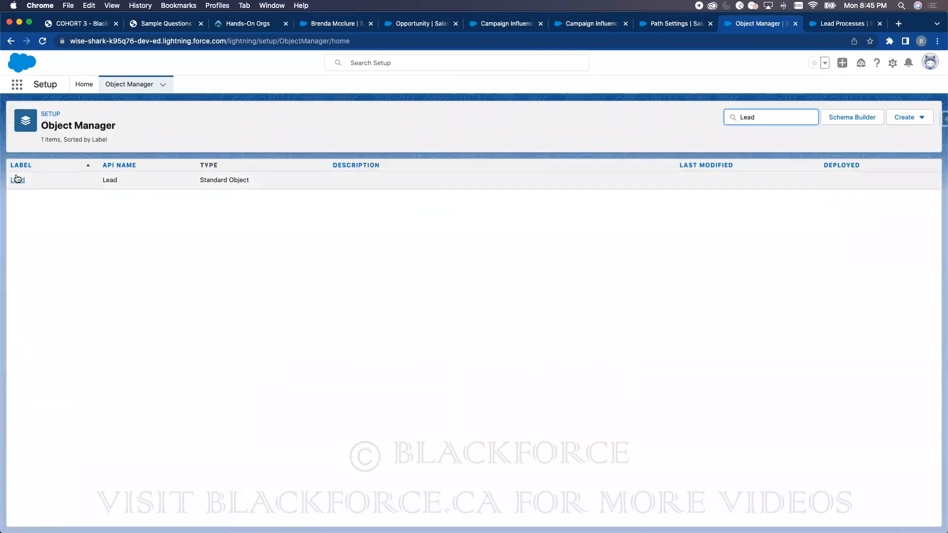
pyautogui.click(19, 180)
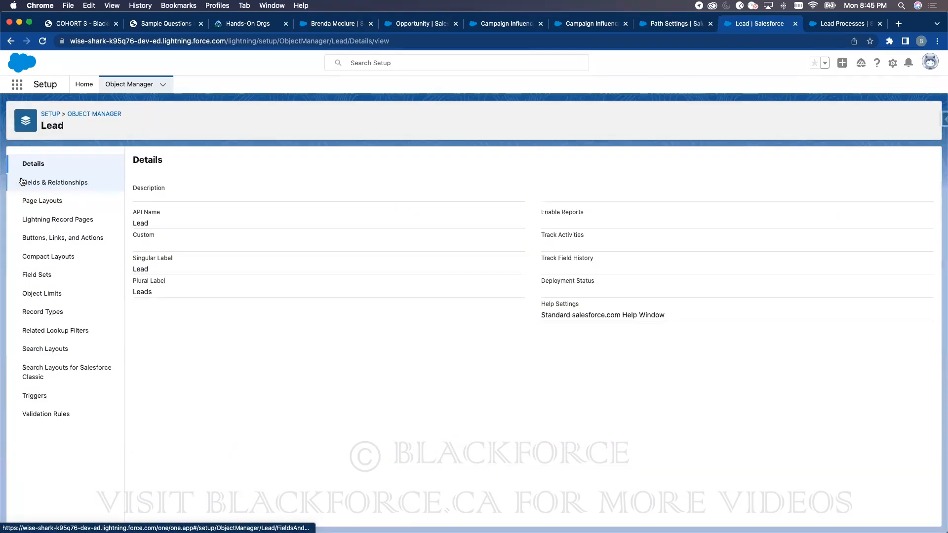
pyautogui.click(56, 183)
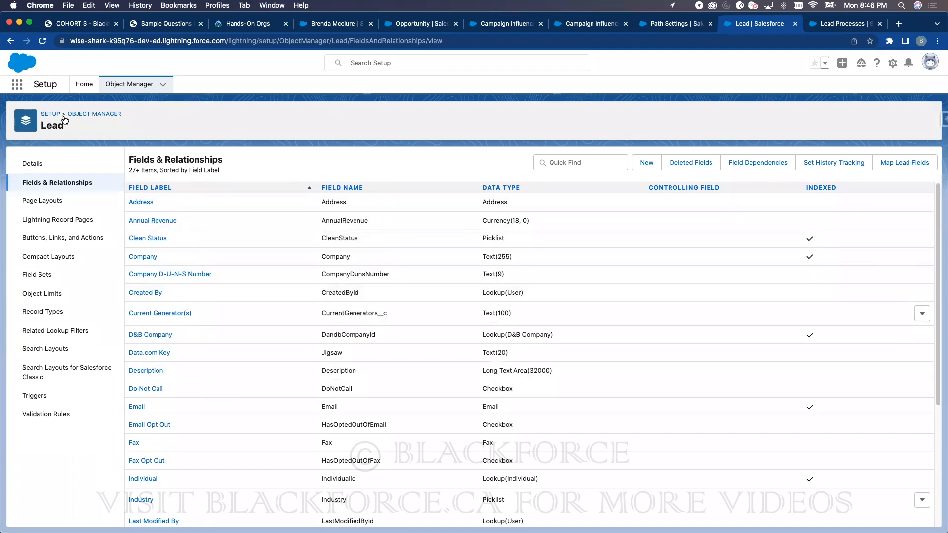
pyautogui.doubleClick(47, 125)
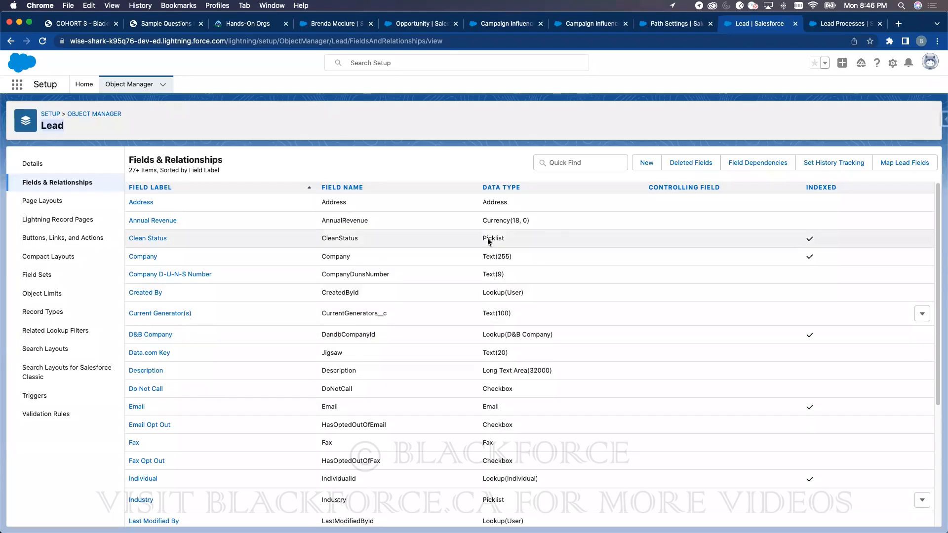
pyautogui.click(906, 165)
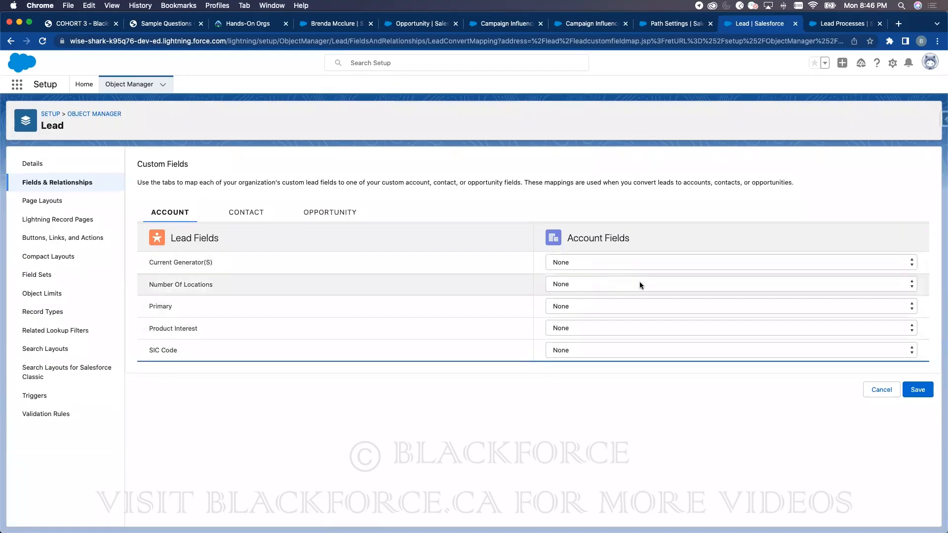
# - Check the Contact, Opportunity and Account lead mappings, all None, then view the training PDF
pyautogui.click(247, 217)
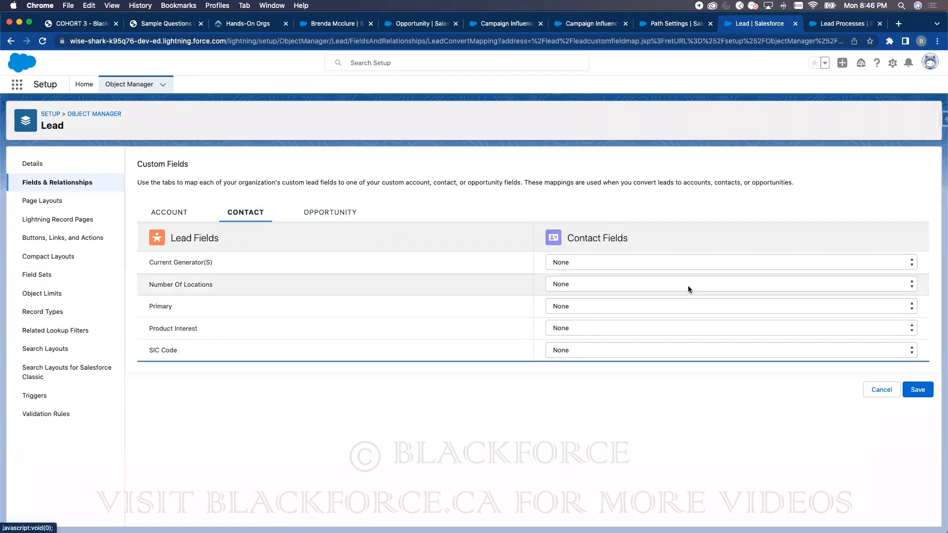
pyautogui.click(335, 212)
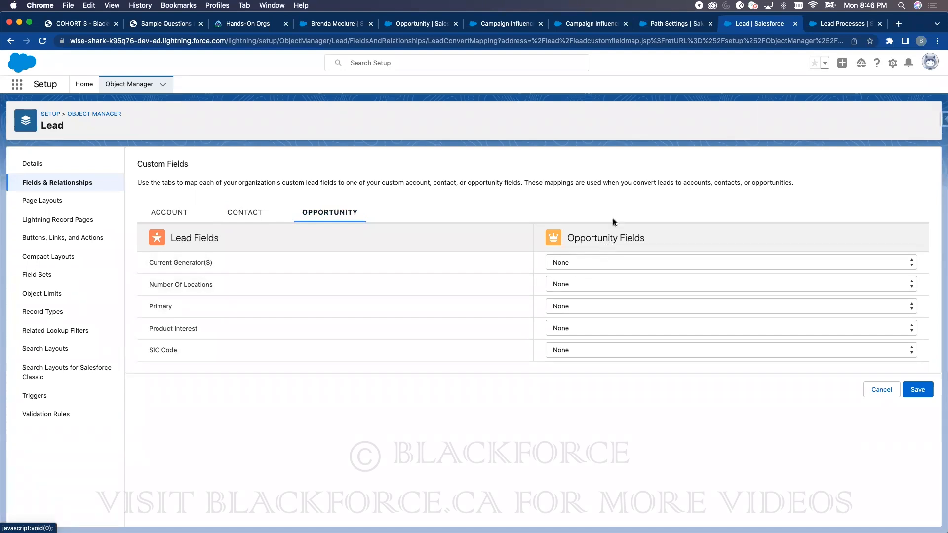
pyautogui.click(244, 220)
pyautogui.click(159, 216)
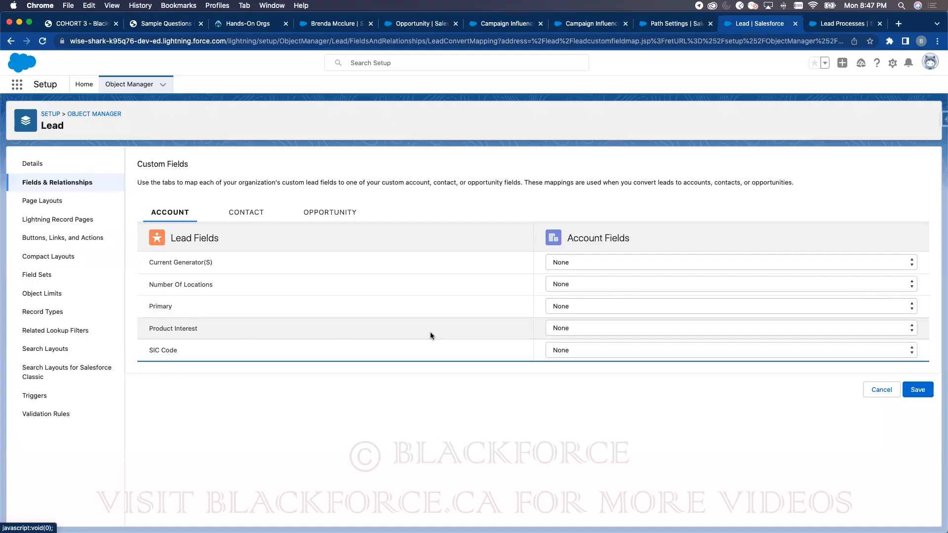
pyautogui.click(79, 24)
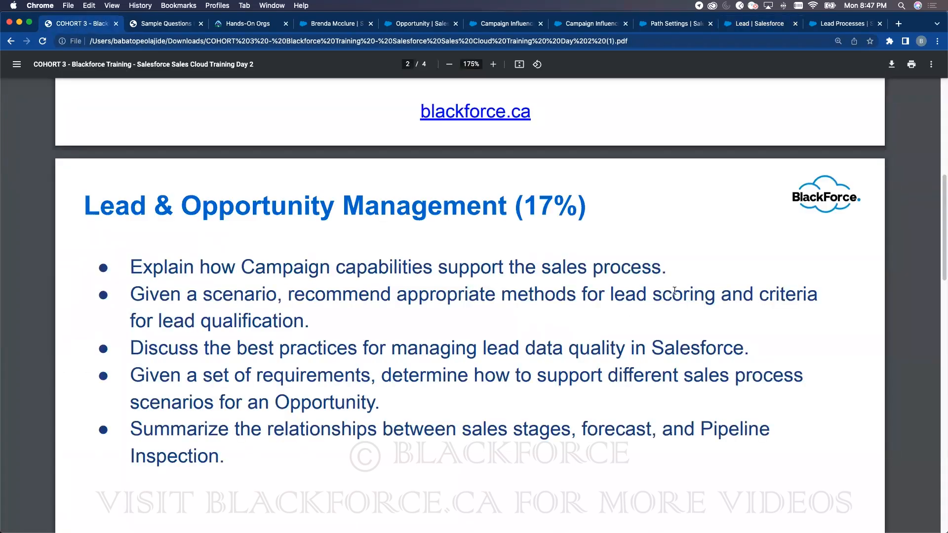
# - Leave the training PDF for the Opportunity page layouts, then go to the lead record
pyautogui.hotkey('shift', 'Right')
pyautogui.hotkey('shift', 'Right')
pyautogui.hotkey('shift', 'Right')
pyautogui.hotkey('shift', 'Right')
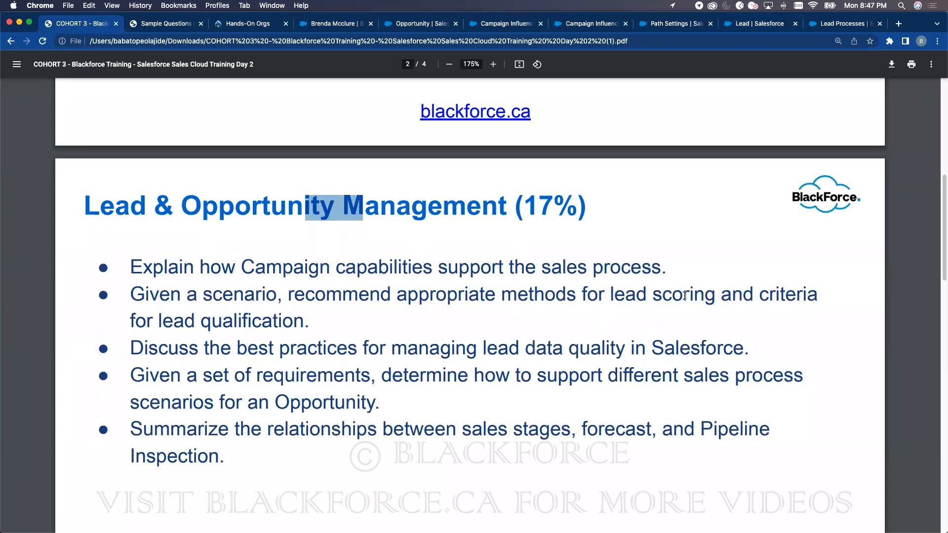
pyautogui.click(418, 25)
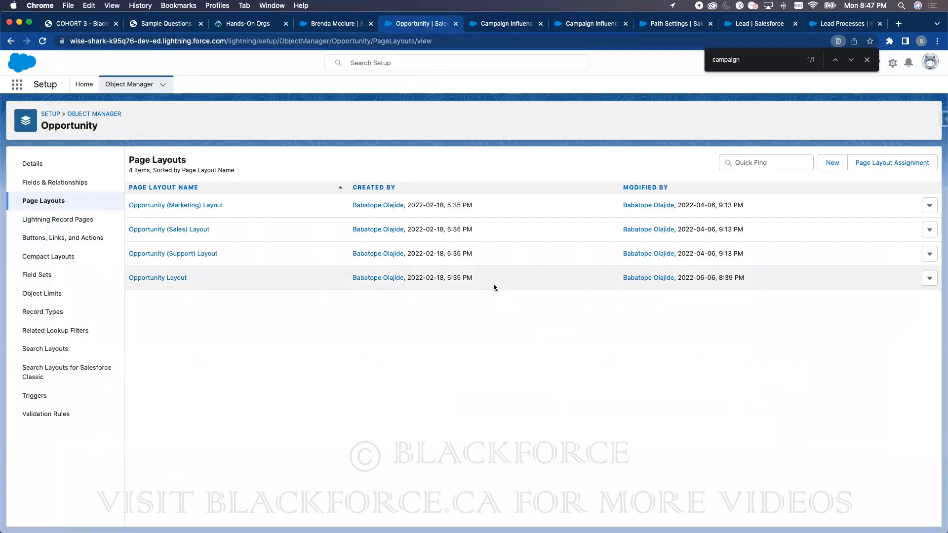
pyautogui.click(352, 24)
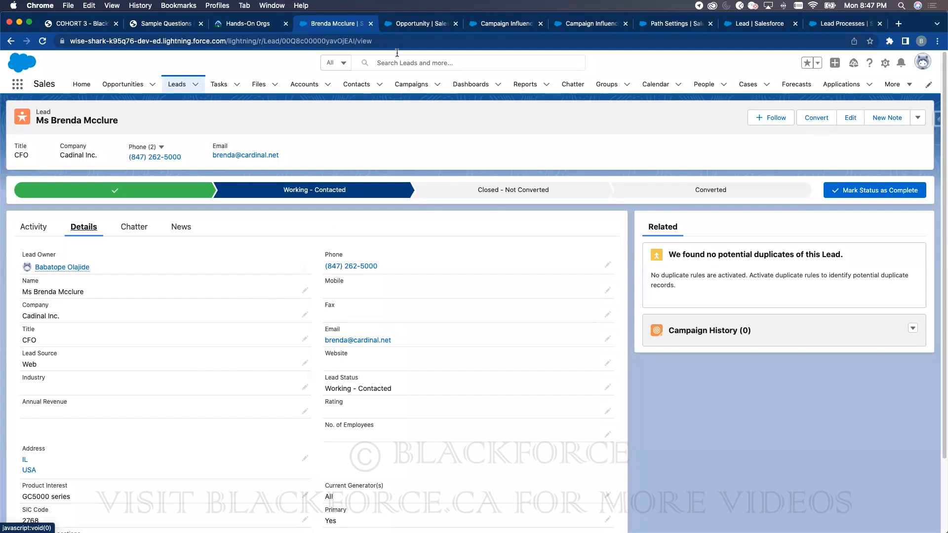
# - Find Lead in Object Manager and start a new custom field from its Fields & Relationships
pyautogui.click(421, 24)
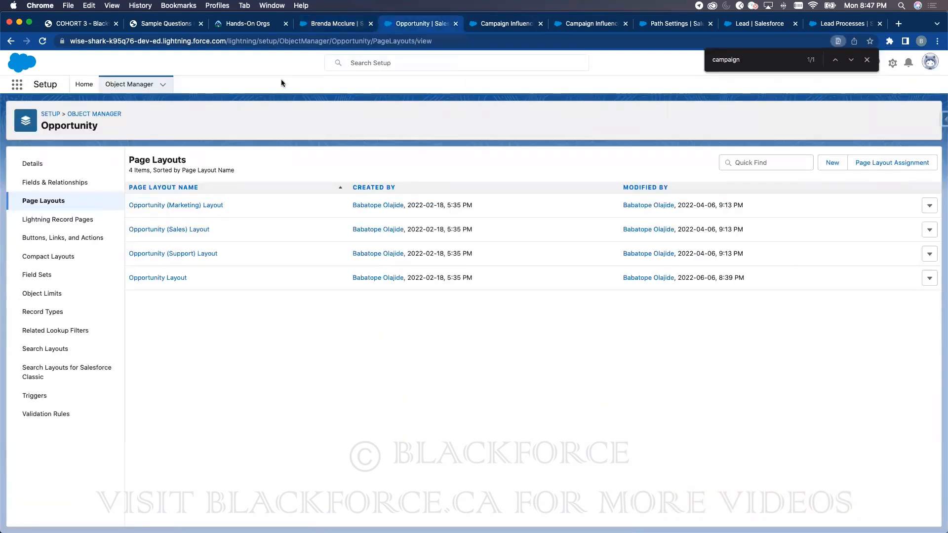
pyautogui.click(129, 84)
pyautogui.click(775, 112)
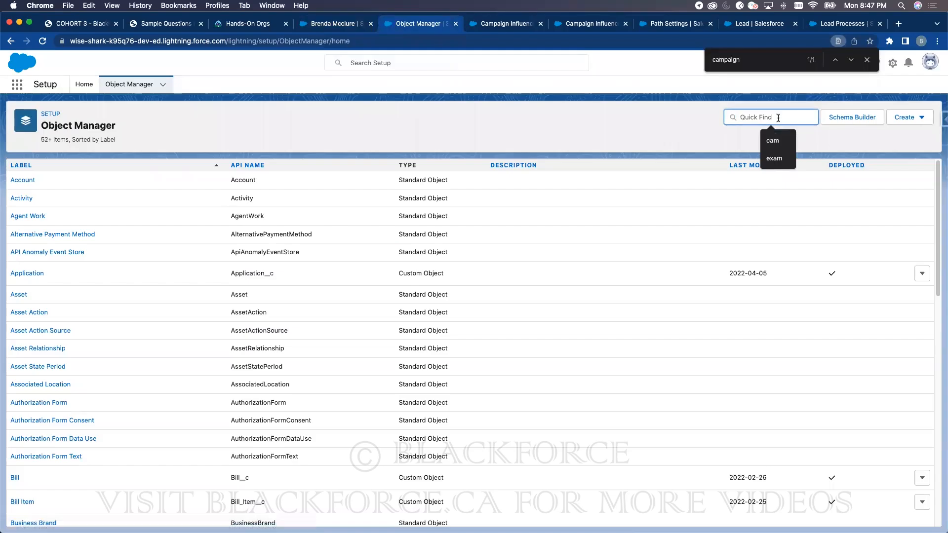
pyautogui.write('Lead')
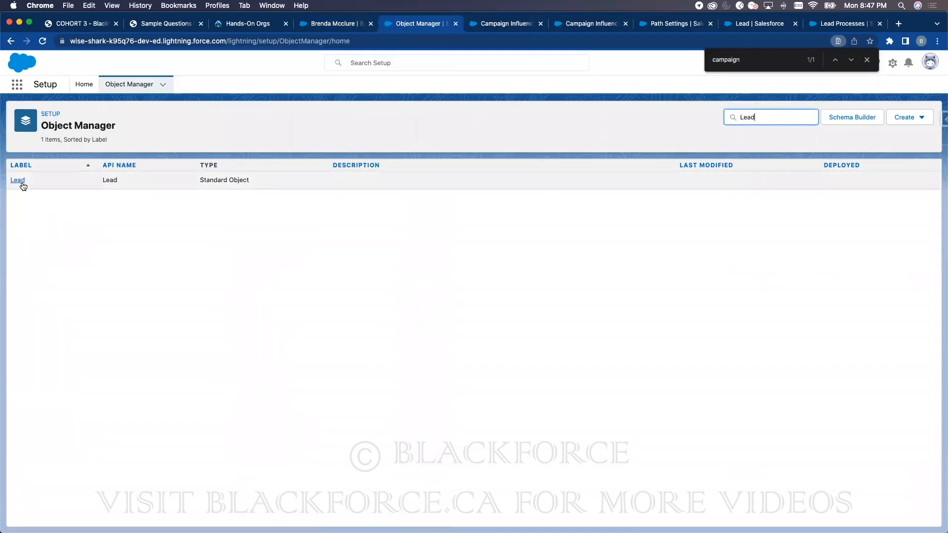
pyautogui.click(22, 185)
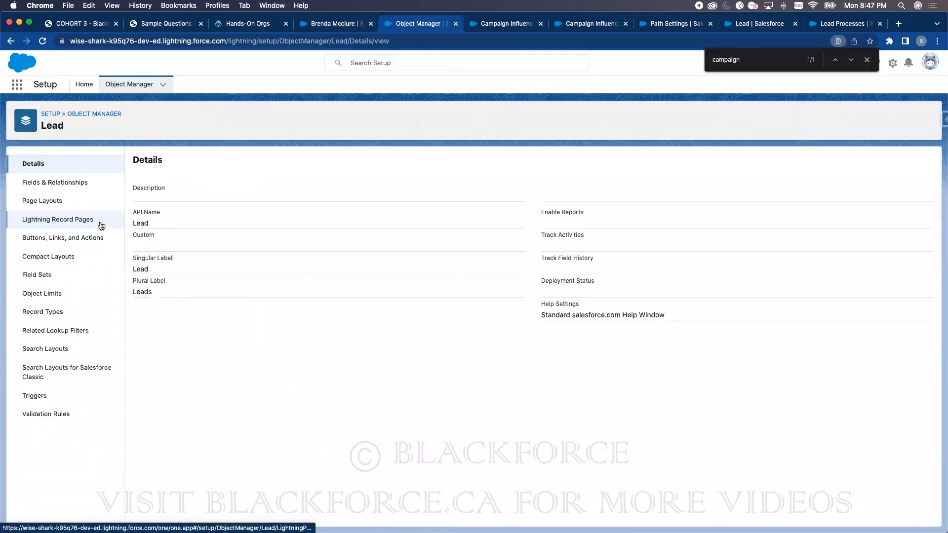
pyautogui.click(81, 186)
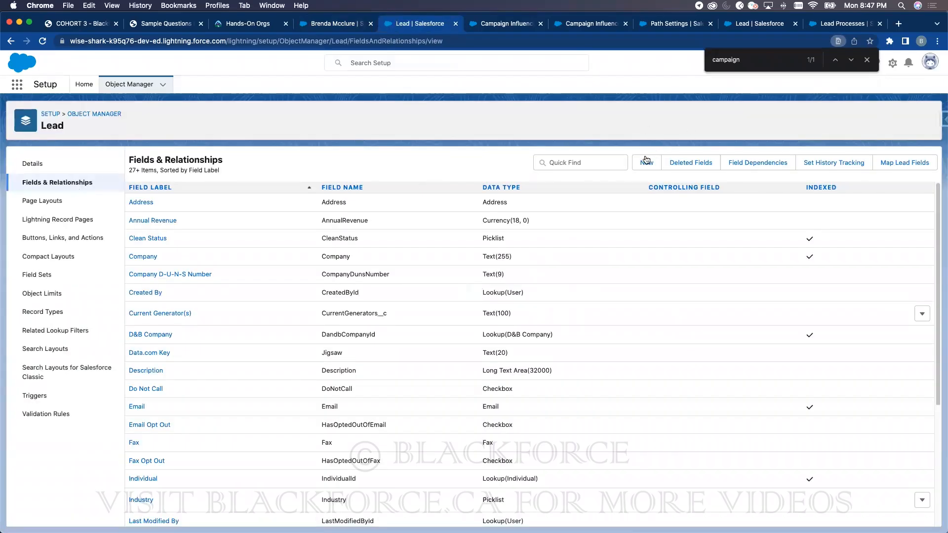
pyautogui.click(645, 162)
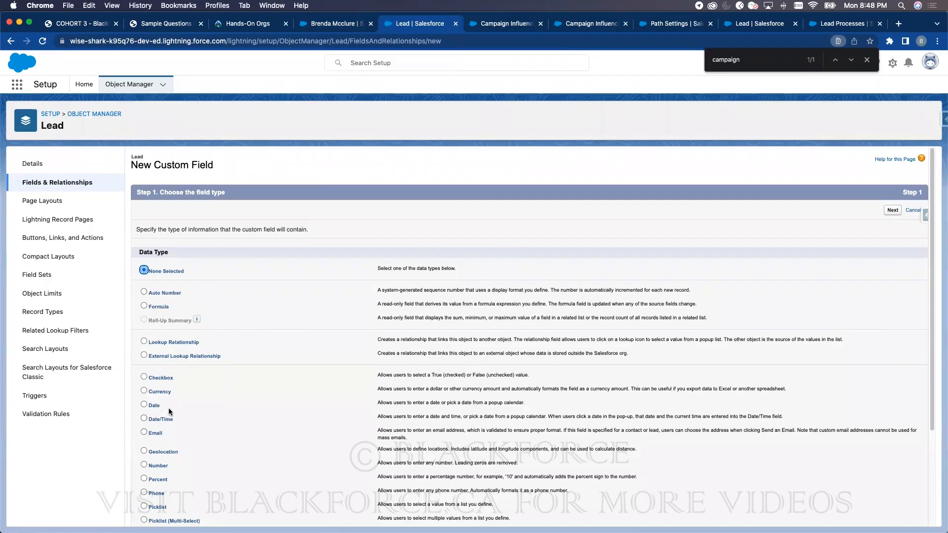
# - Create the Number field 'Total Score' (Total_Score, 18 digits, 0 decimals) on all four Lead layouts
pyautogui.click(155, 465)
pyautogui.scroll(-3, 156, 466)
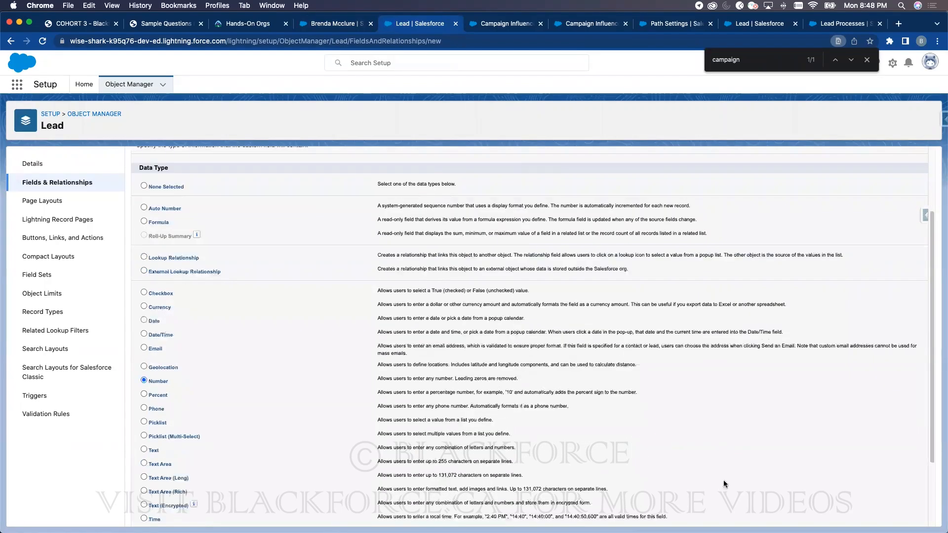
pyautogui.click(893, 515)
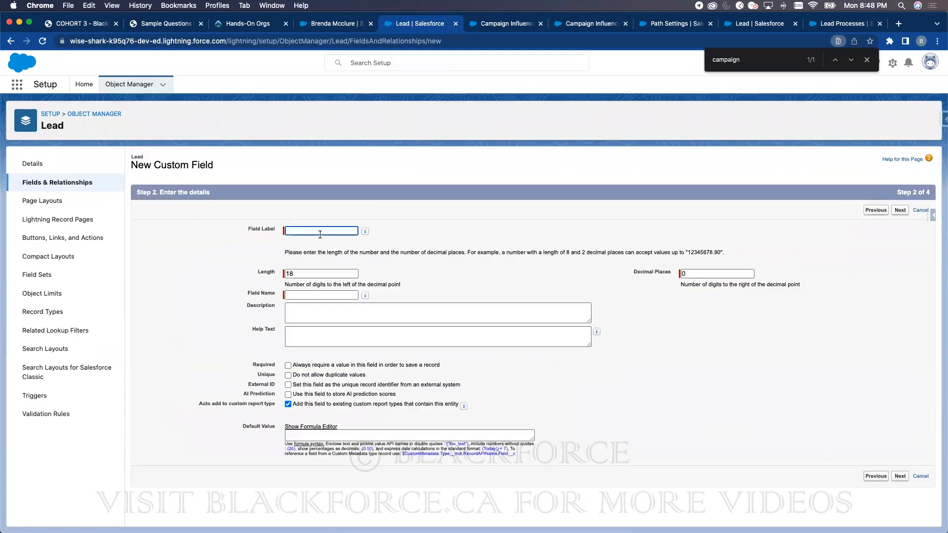
pyautogui.click(319, 231)
pyautogui.write('Total ')
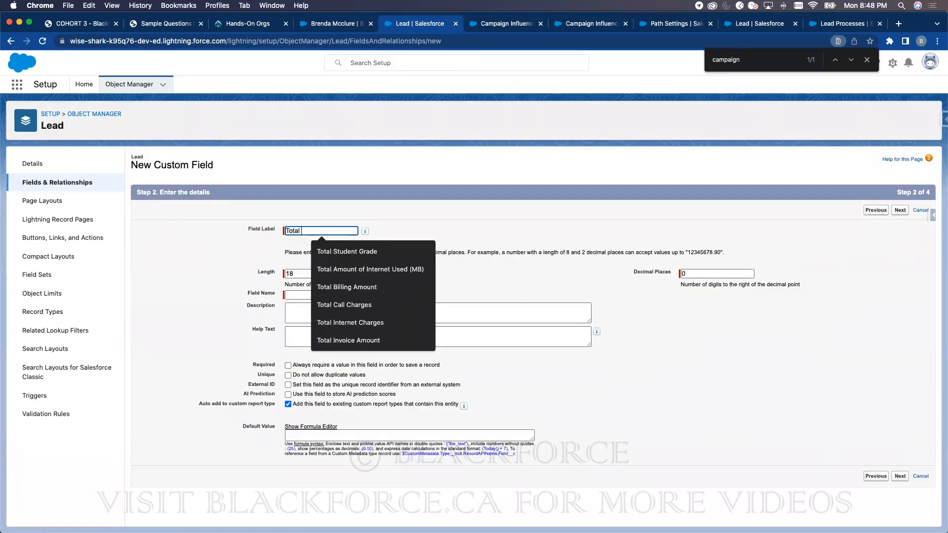
pyautogui.write('Score')
pyautogui.click(436, 217)
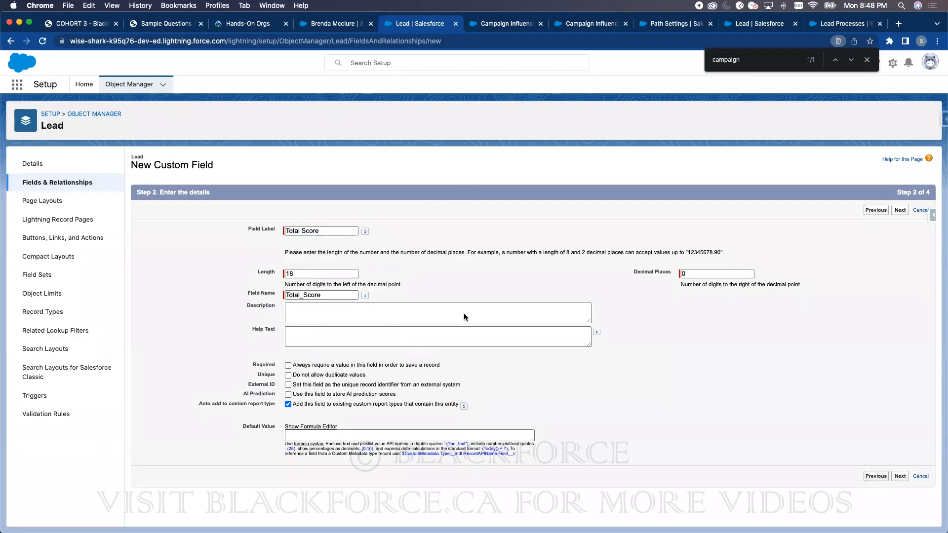
pyautogui.click(900, 477)
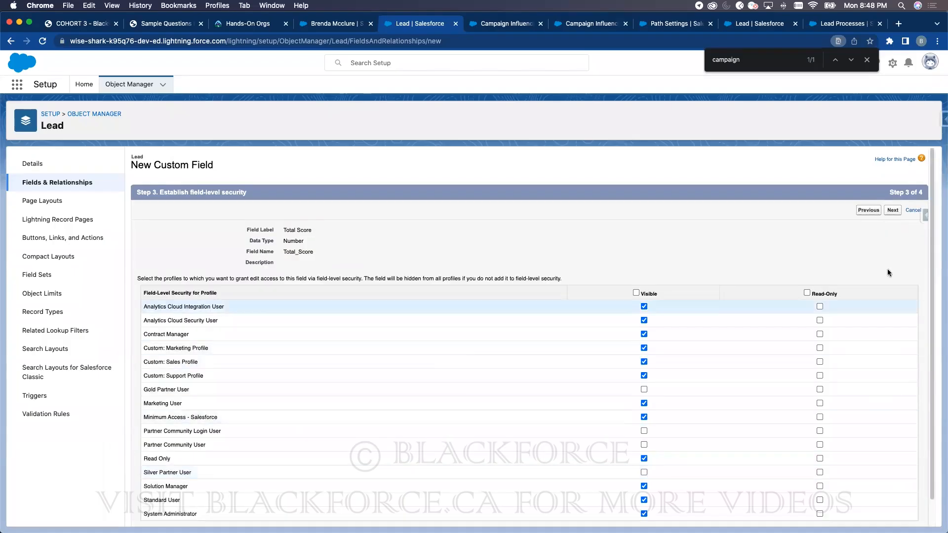
pyautogui.scroll(-2, 888, 269)
pyautogui.click(896, 184)
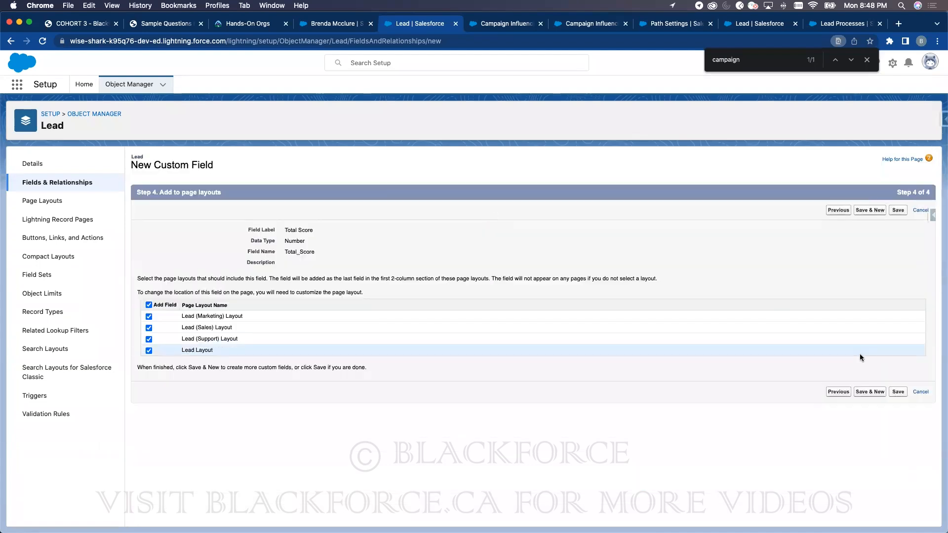
pyautogui.click(898, 391)
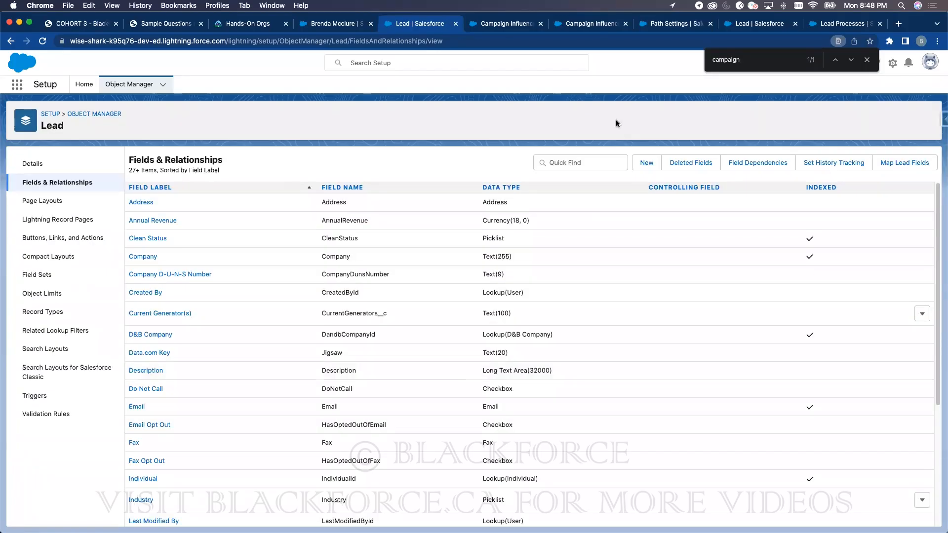
# - Start a Formula field labelled 'Check Email' returning a Number with 2 decimal places
pyautogui.click(647, 163)
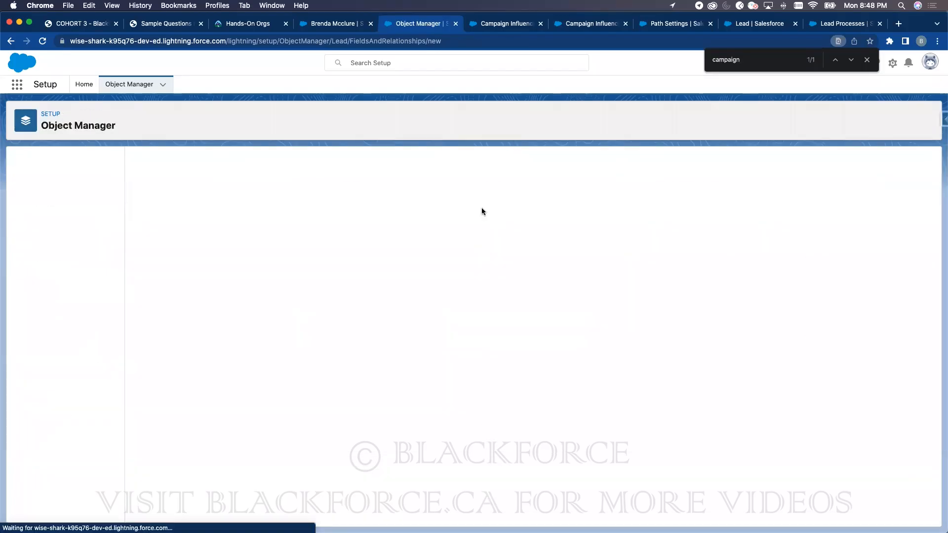
pyautogui.click(158, 307)
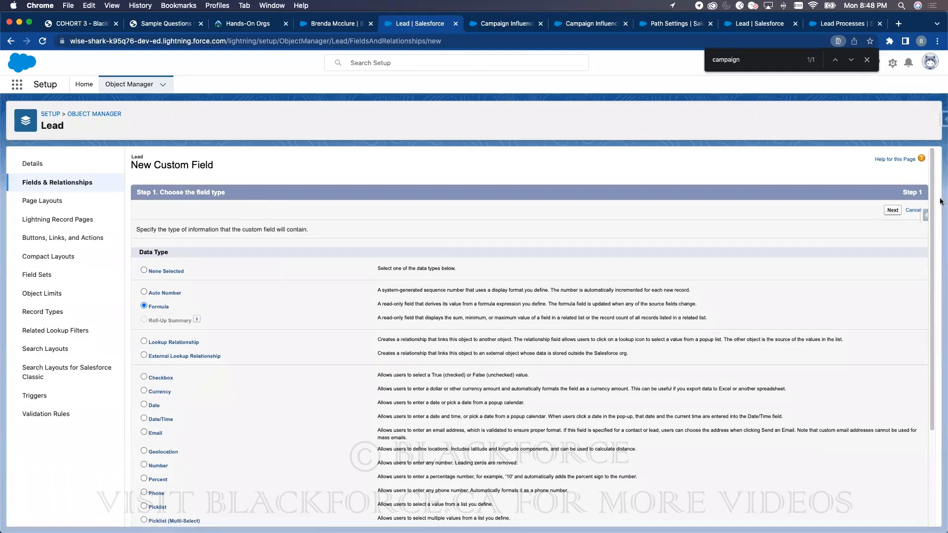
pyautogui.click(892, 211)
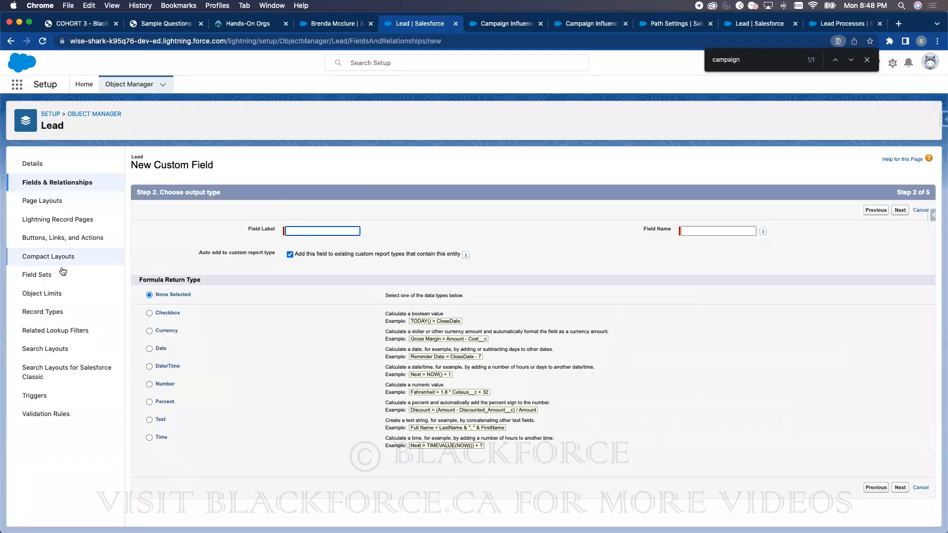
pyautogui.click(344, 231)
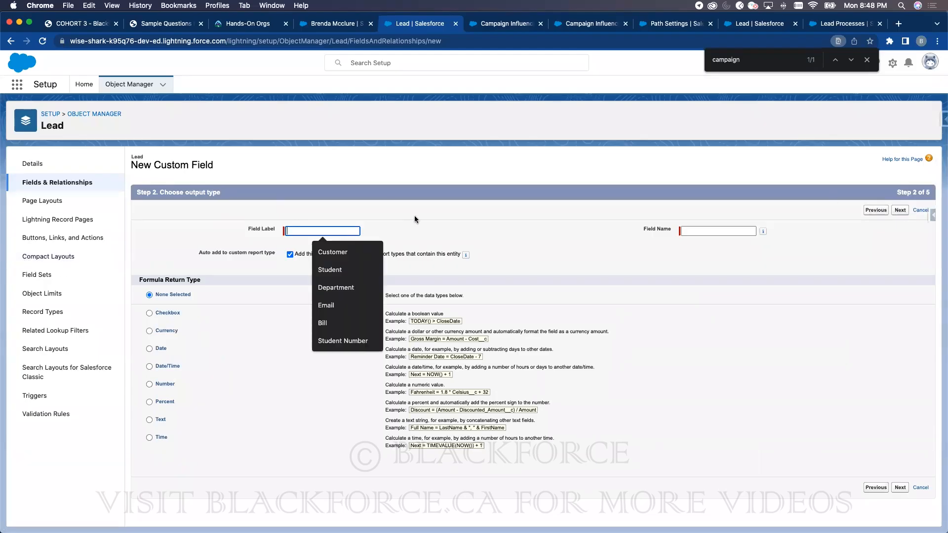
pyautogui.click(298, 230)
pyautogui.write('Check Email')
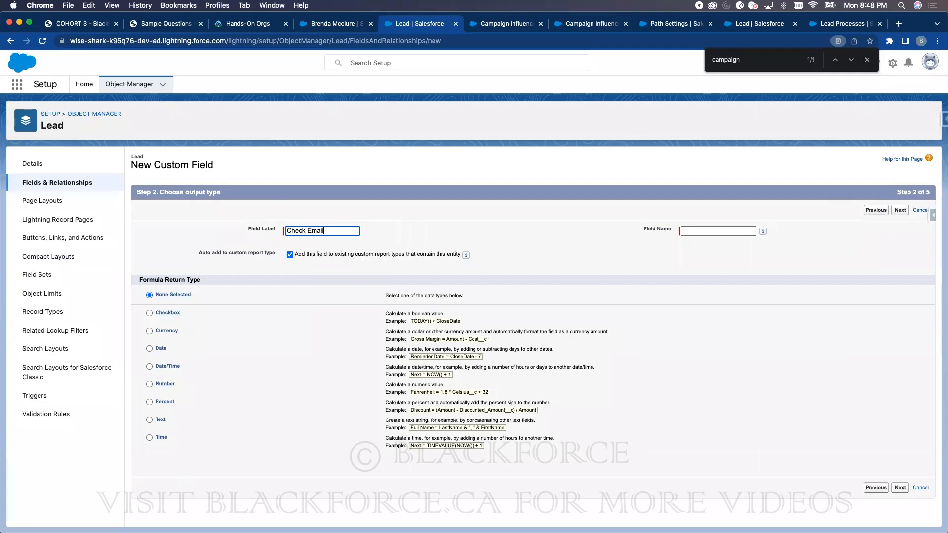
pyautogui.click(453, 214)
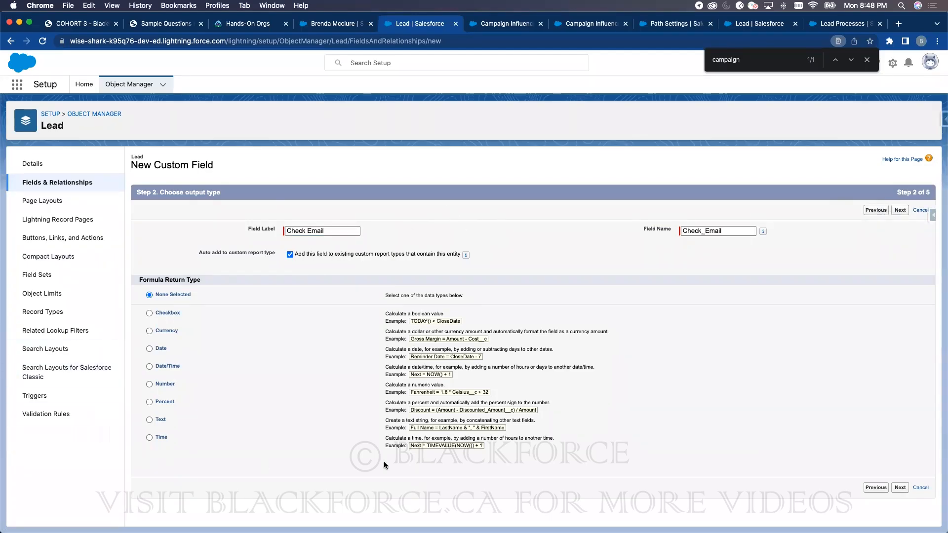
pyautogui.click(165, 385)
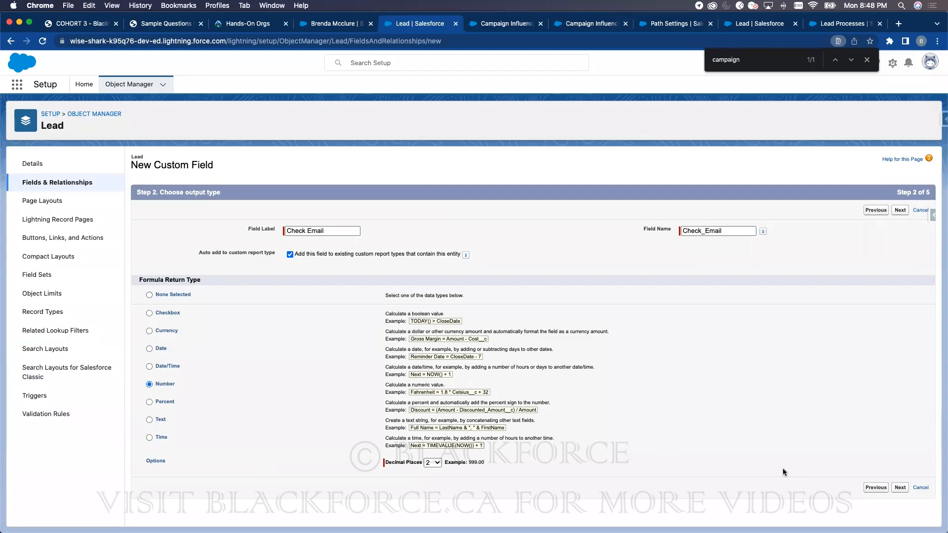
pyautogui.click(908, 489)
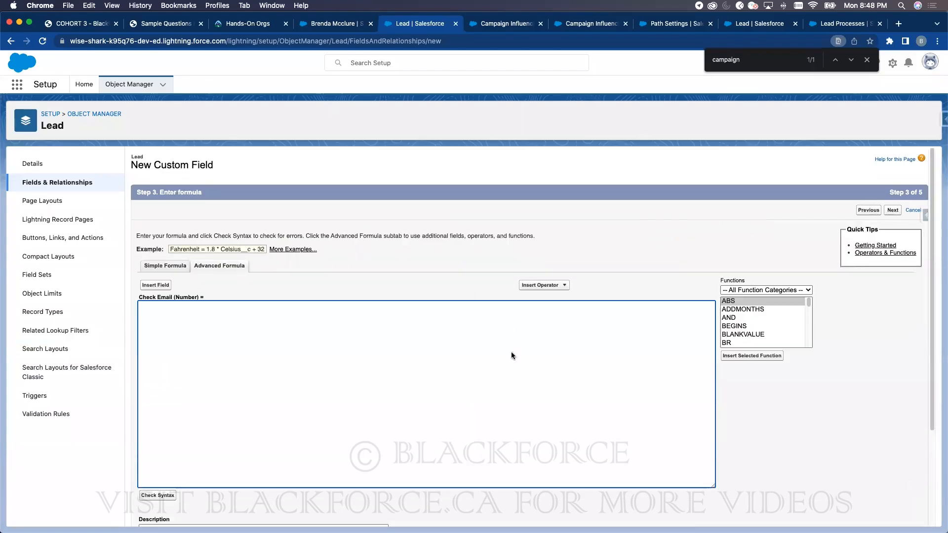
# - Write the formula IF(Email == null, 0, 1) and check its syntax
pyautogui.scroll(-3, 781, 318)
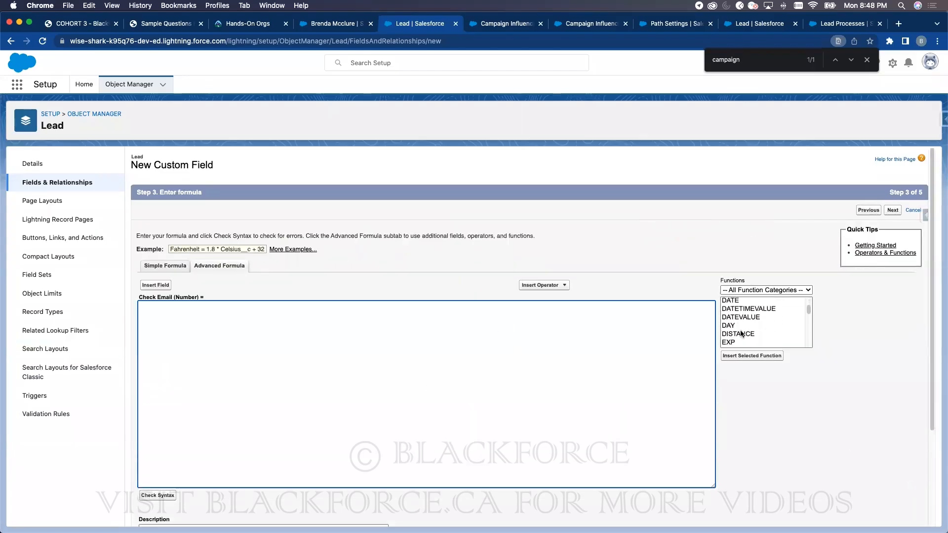
pyautogui.scroll(-3, 741, 327)
pyautogui.click(736, 338)
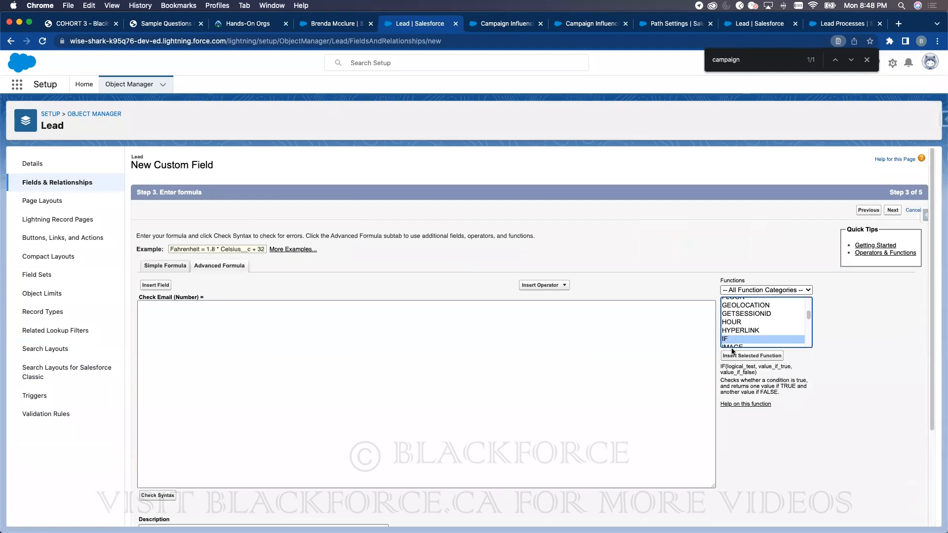
pyautogui.click(741, 356)
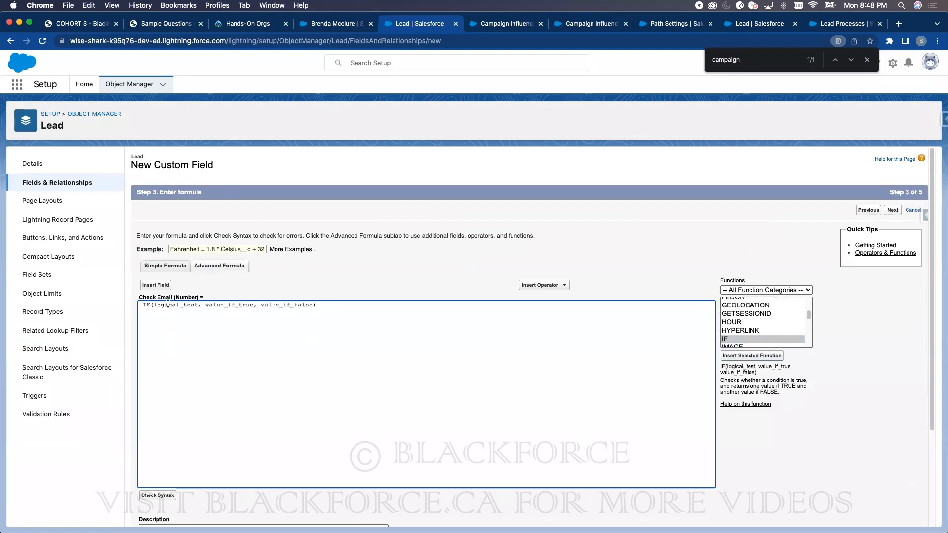
pyautogui.write('EM')
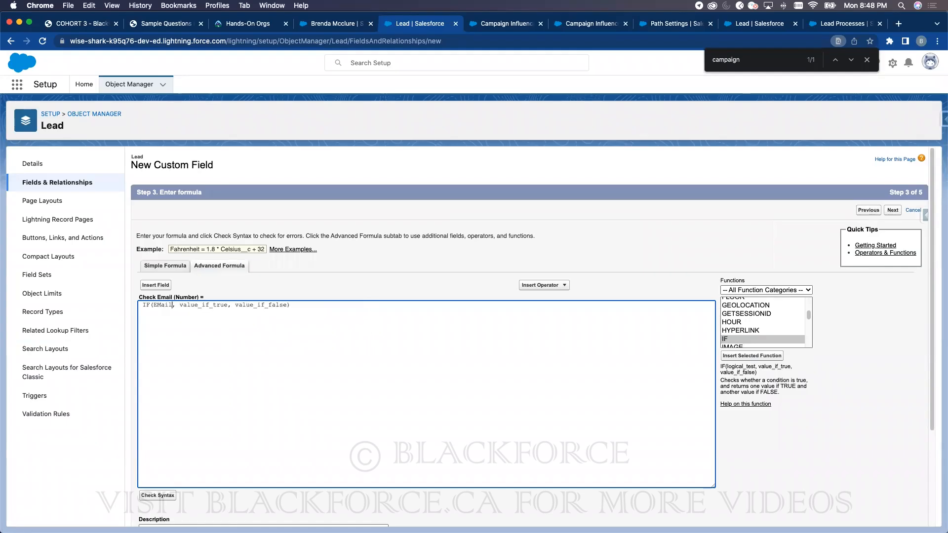
pyautogui.press('BackSpace')
pyautogui.write('mail == null')
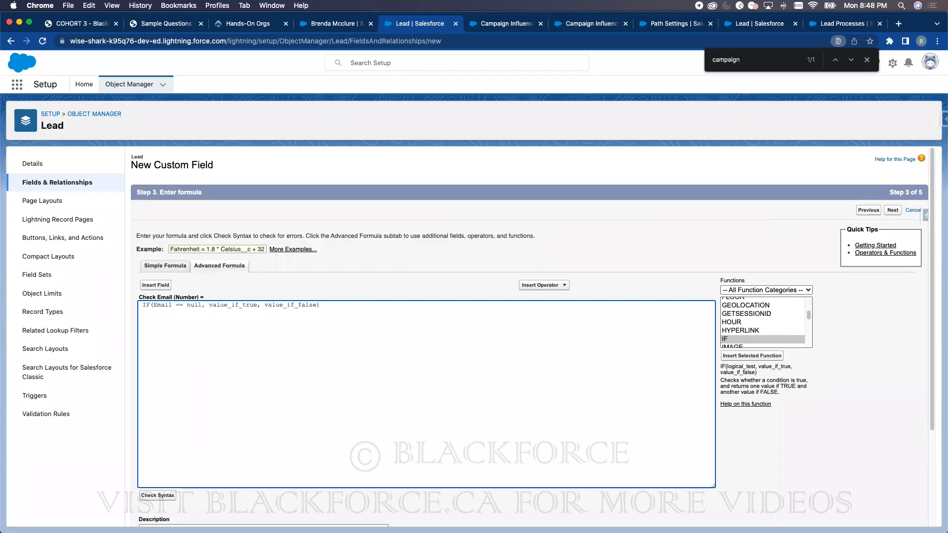
pyautogui.doubleClick(235, 305)
pyautogui.write('0')
pyautogui.doubleClick(237, 305)
pyautogui.write('1')
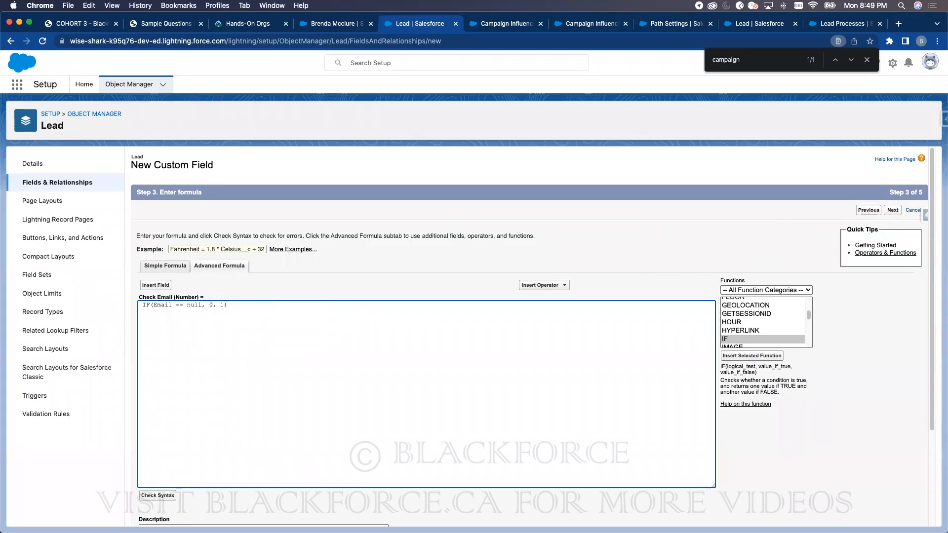
pyautogui.scroll(-3, 362, 330)
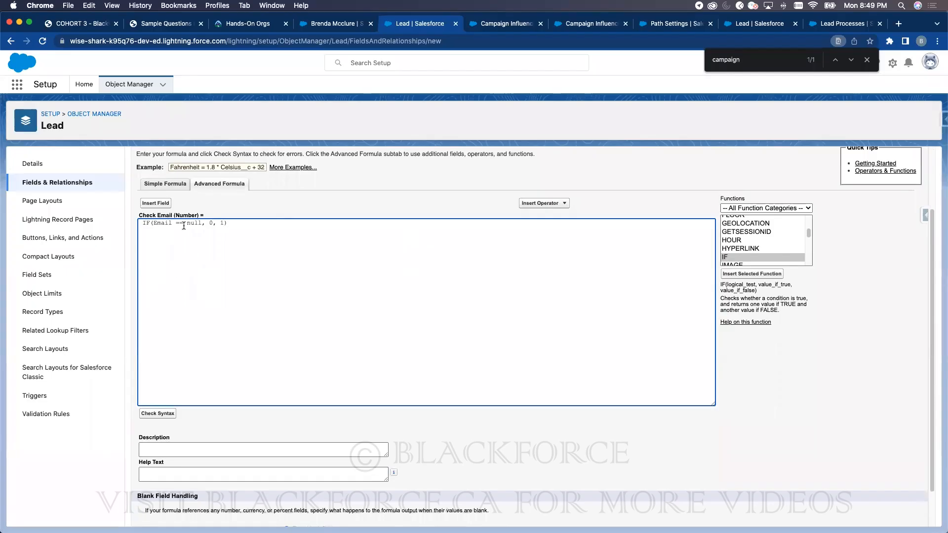
pyautogui.click(152, 414)
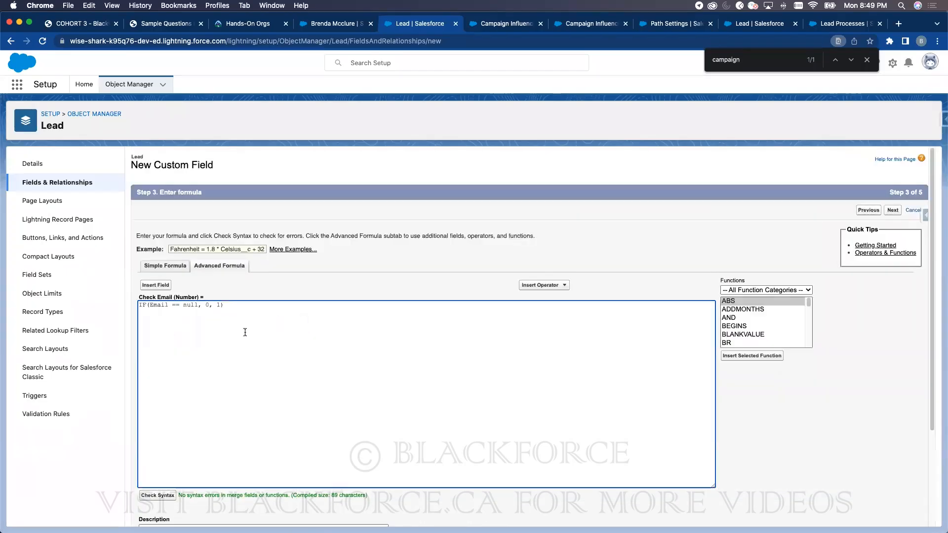
# - Accept the default security and layout settings and save the Check Email field
pyautogui.scroll(-4, 558, 426)
pyautogui.click(892, 514)
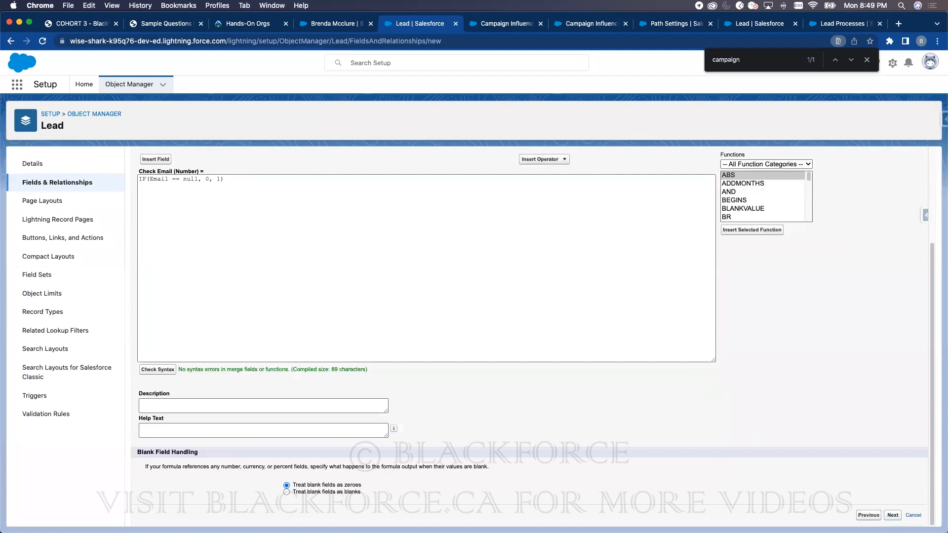
pyautogui.click(892, 211)
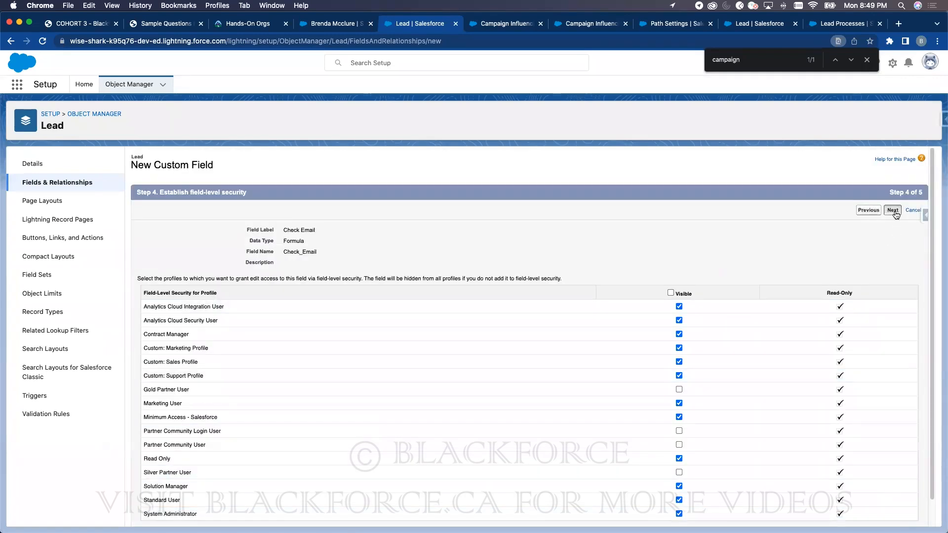
pyautogui.click(898, 211)
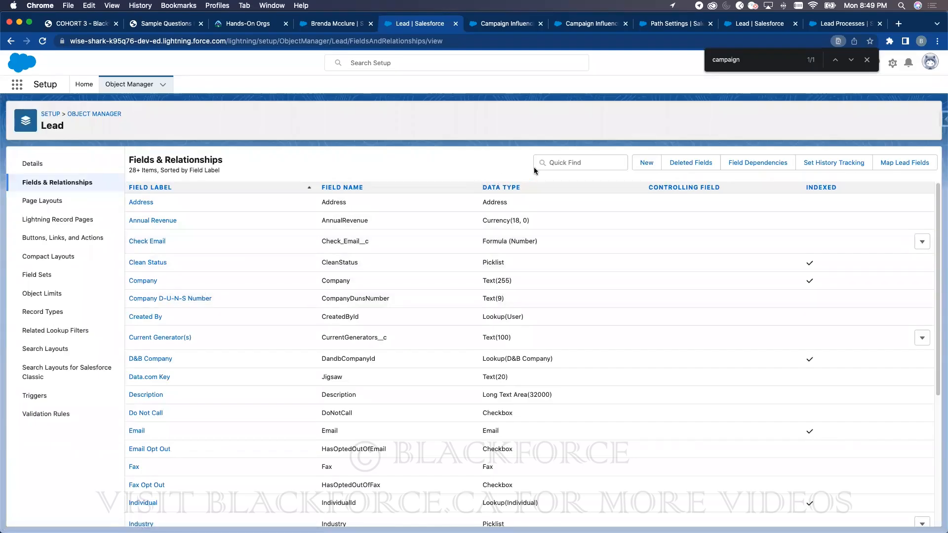
# - Begin changing the Total Score field's type, then cancel the change
pyautogui.click(557, 166)
pyautogui.write('to')
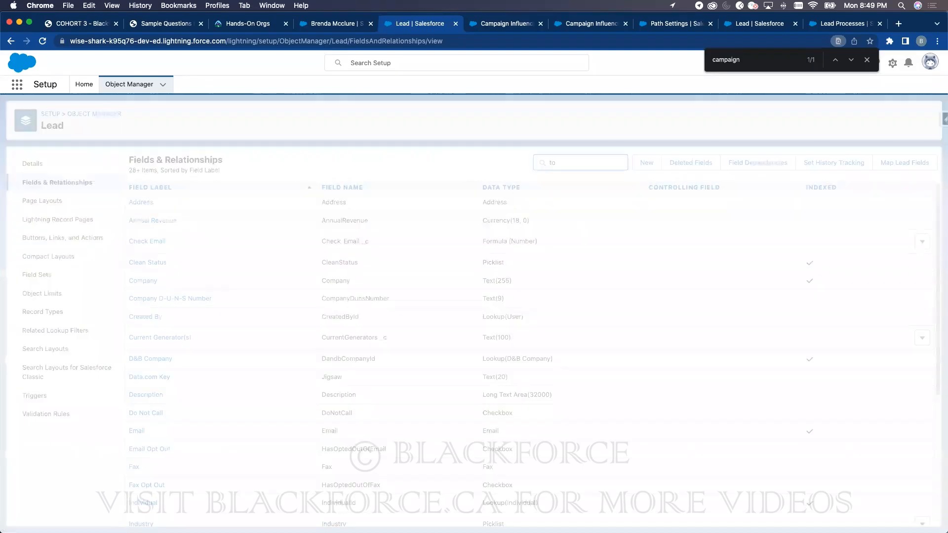
pyautogui.click(929, 230)
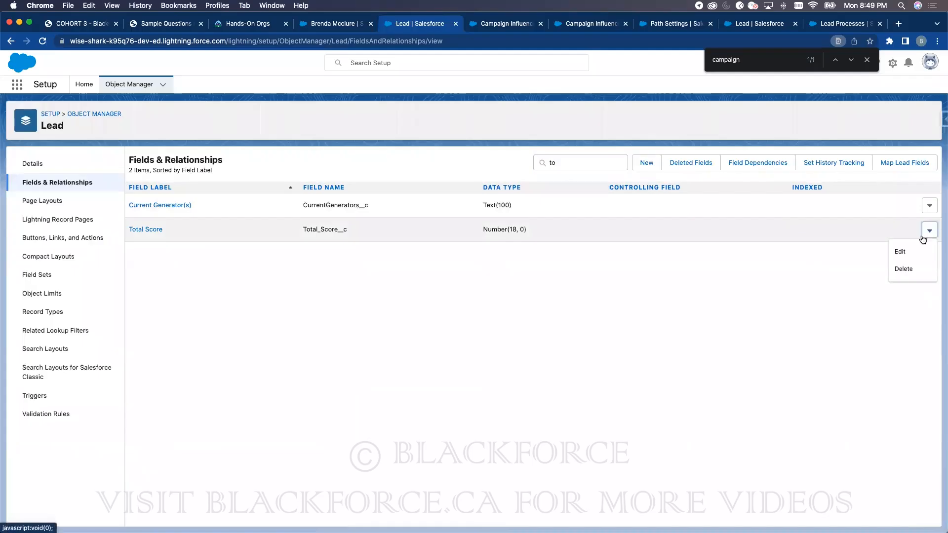
pyautogui.click(911, 251)
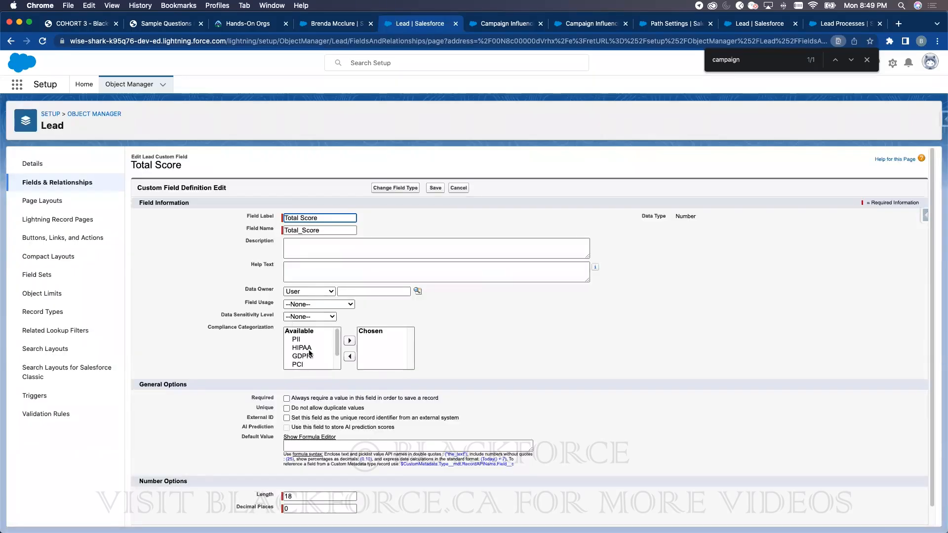
pyautogui.click(404, 187)
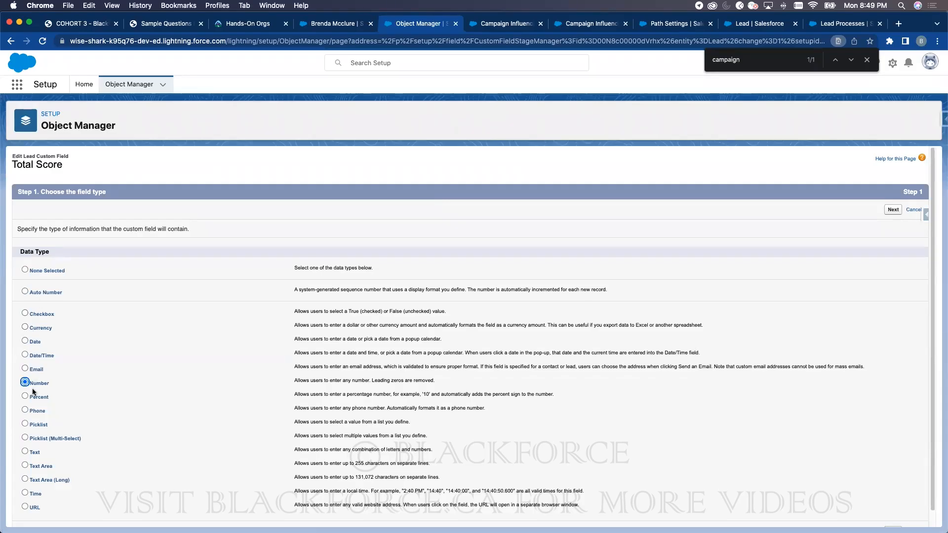
pyautogui.scroll(-1, 43, 378)
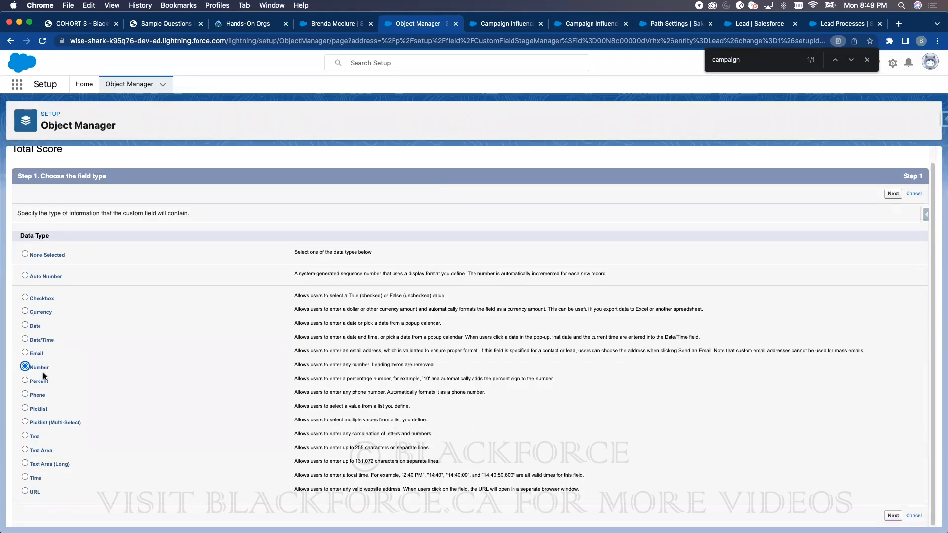
pyautogui.click(914, 194)
# - Delete the Total Score field from Lead and start a new custom field
pyautogui.click(582, 162)
pyautogui.write('total')
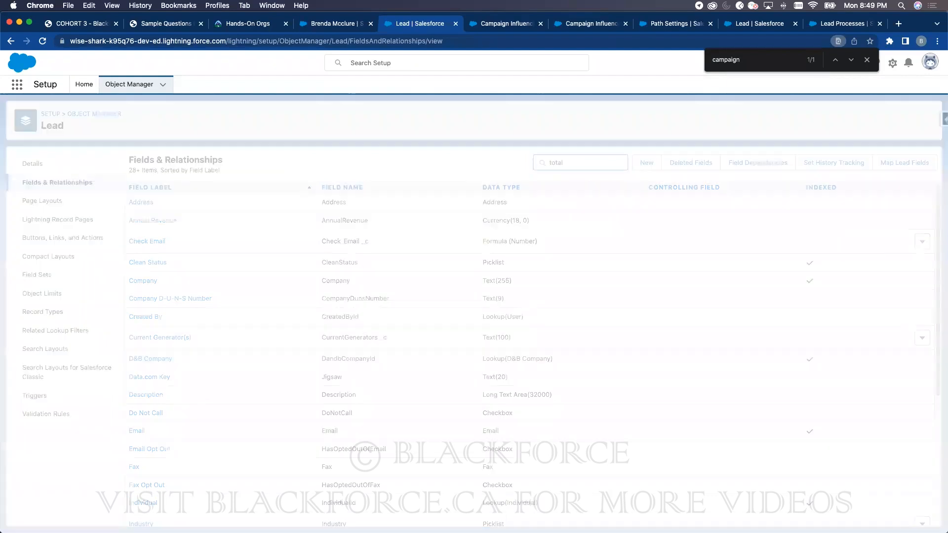
pyautogui.click(929, 206)
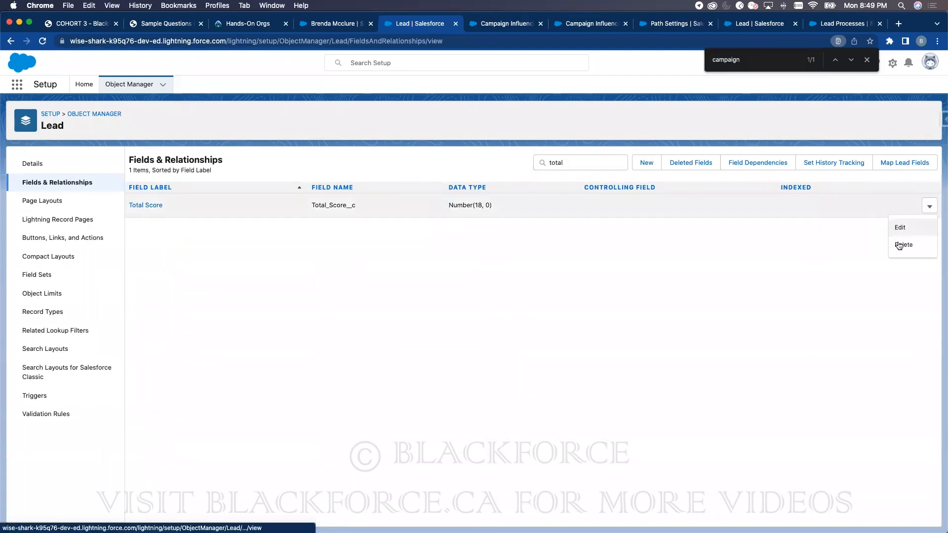
pyautogui.click(903, 245)
pyautogui.click(606, 363)
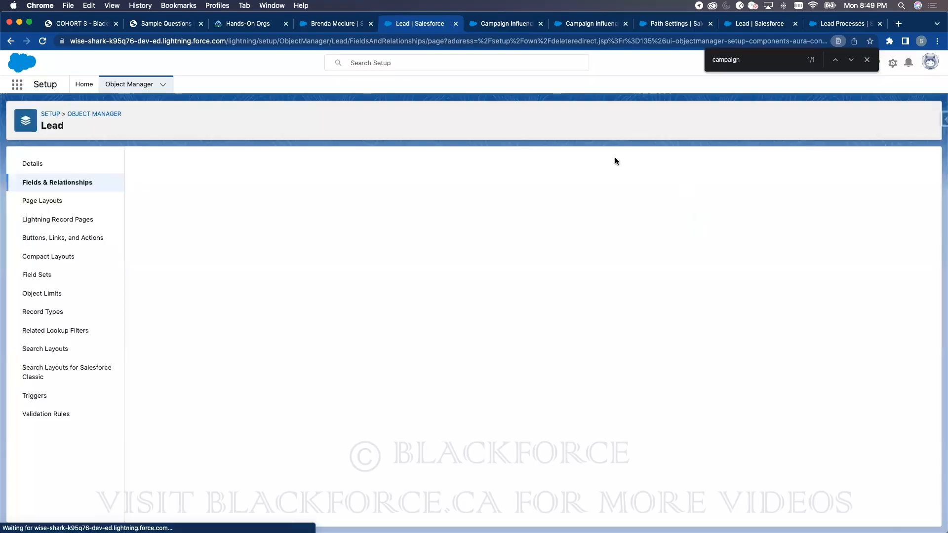
pyautogui.click(653, 165)
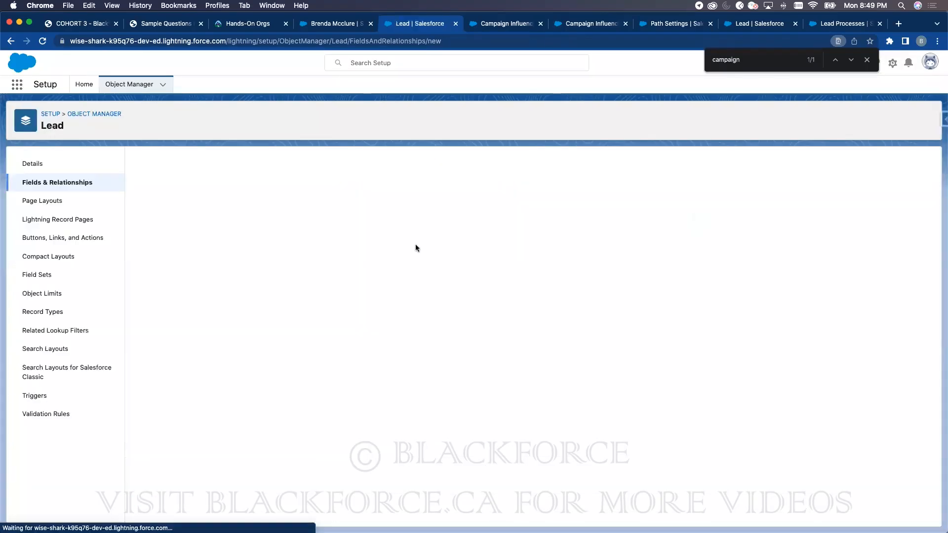
# - Create a Number formula field labelled 'Total' and type SUM into its formula
pyautogui.click(159, 306)
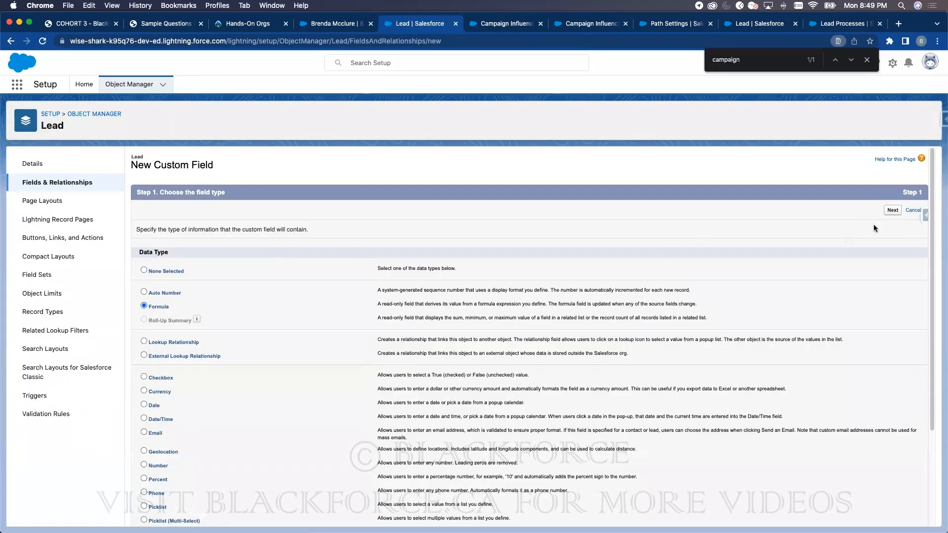
pyautogui.click(892, 210)
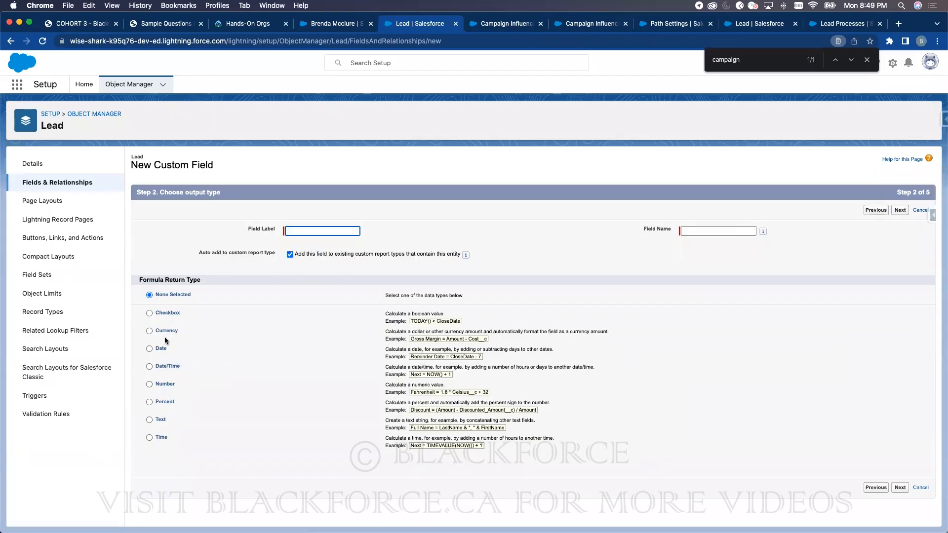
pyautogui.click(219, 354)
pyautogui.click(169, 379)
pyautogui.click(322, 230)
pyautogui.write('Tto')
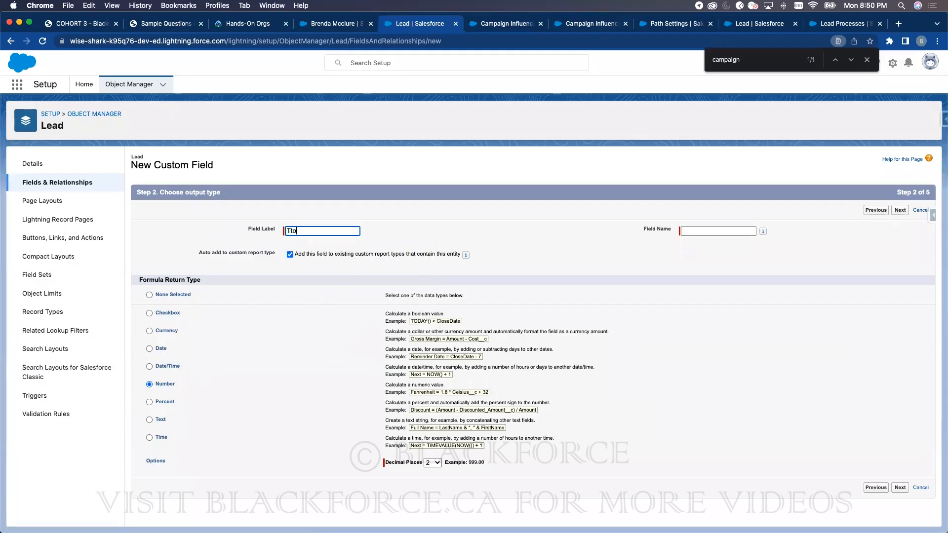
pyautogui.press('BackSpace')
pyautogui.write('otal')
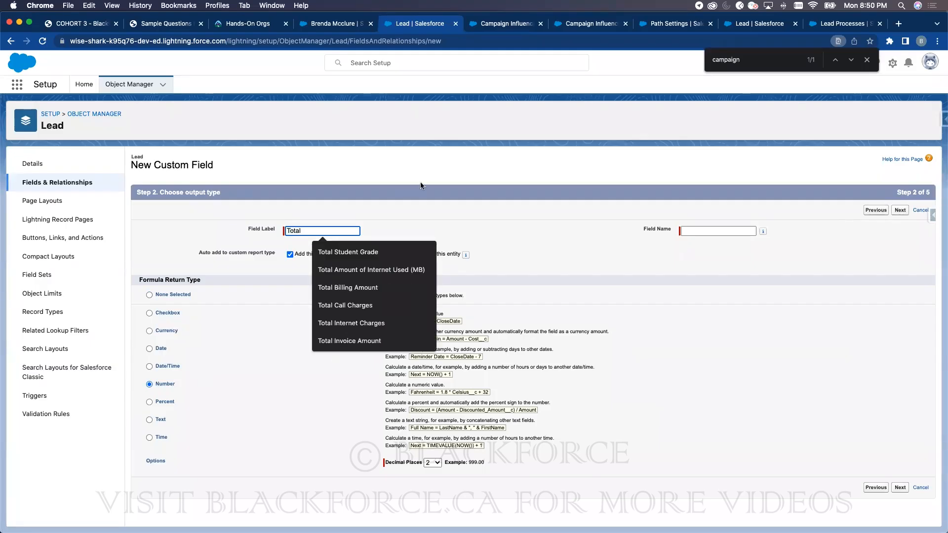
pyautogui.click(420, 186)
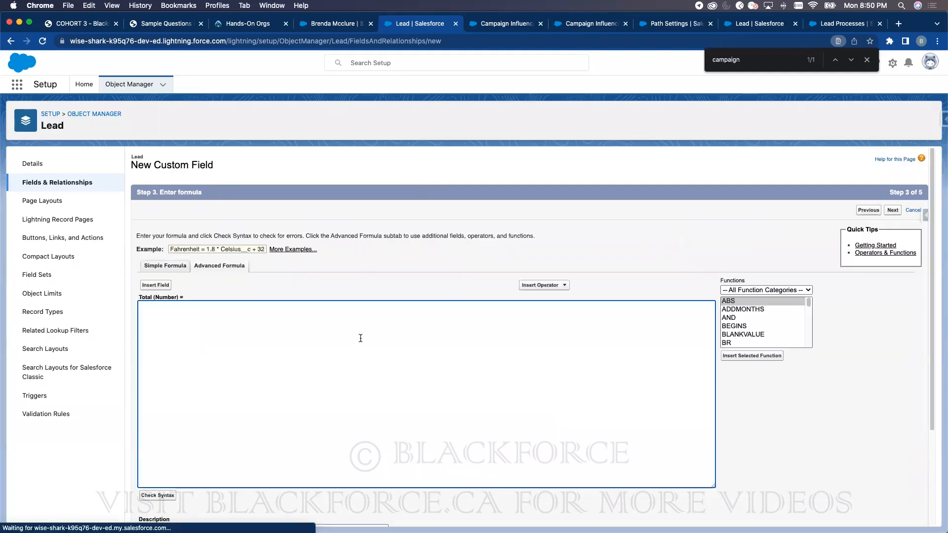
pyautogui.write('SUM')
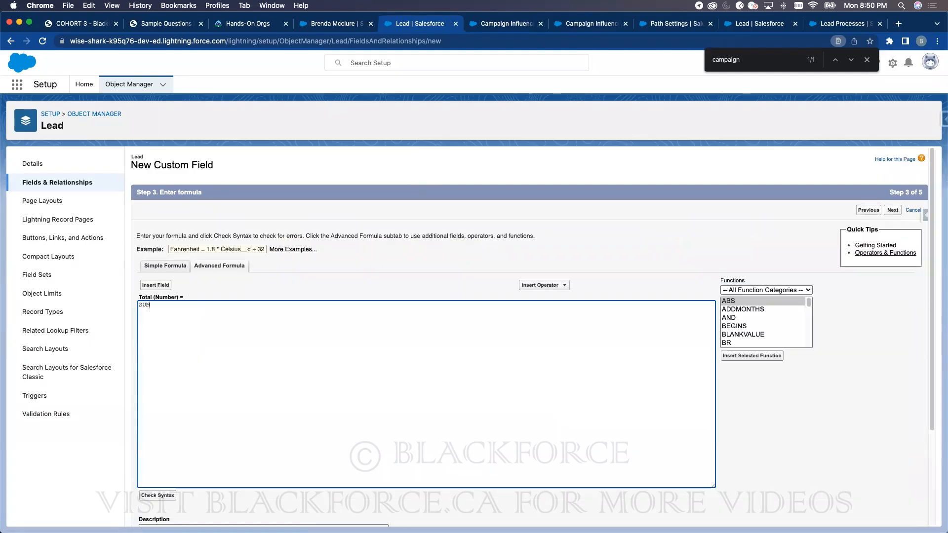
pyautogui.moveTo(807, 309); pyautogui.dragTo(809, 343)
# - Replace SUM with the Lead's Check Email field (Check_Email__c) as the Total formula
pyautogui.doubleClick(182, 317)
pyautogui.press('BackSpace')
pyautogui.click(156, 285)
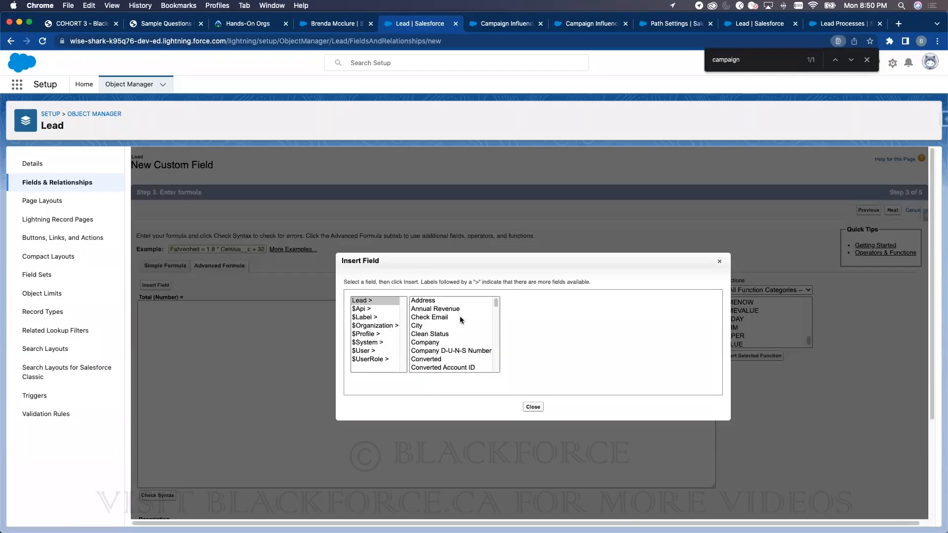
pyautogui.click(441, 334)
pyautogui.press('Down')
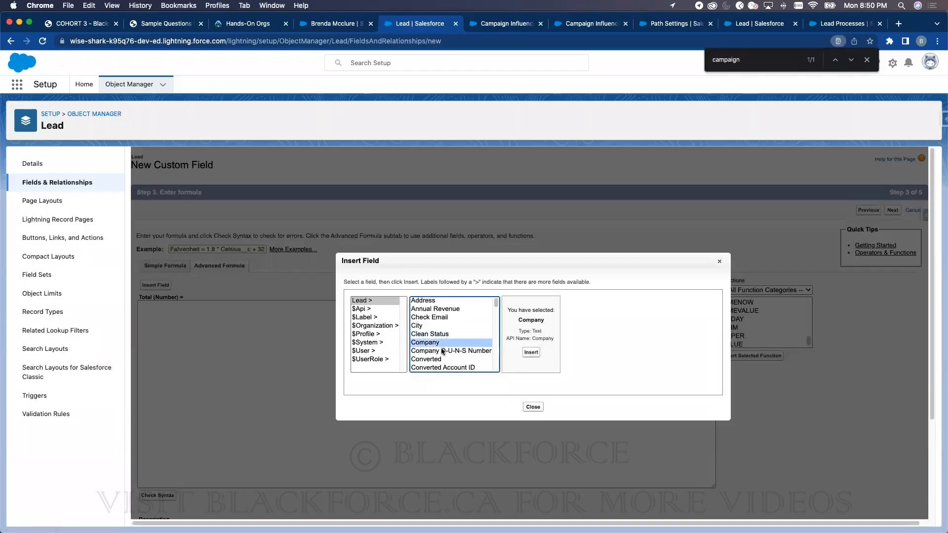
pyautogui.scroll(-5, 443, 348)
pyautogui.scroll(-5, 441, 341)
pyautogui.scroll(-1, 439, 335)
pyautogui.scroll(1, 438, 330)
pyautogui.click(436, 325)
pyautogui.press('c')
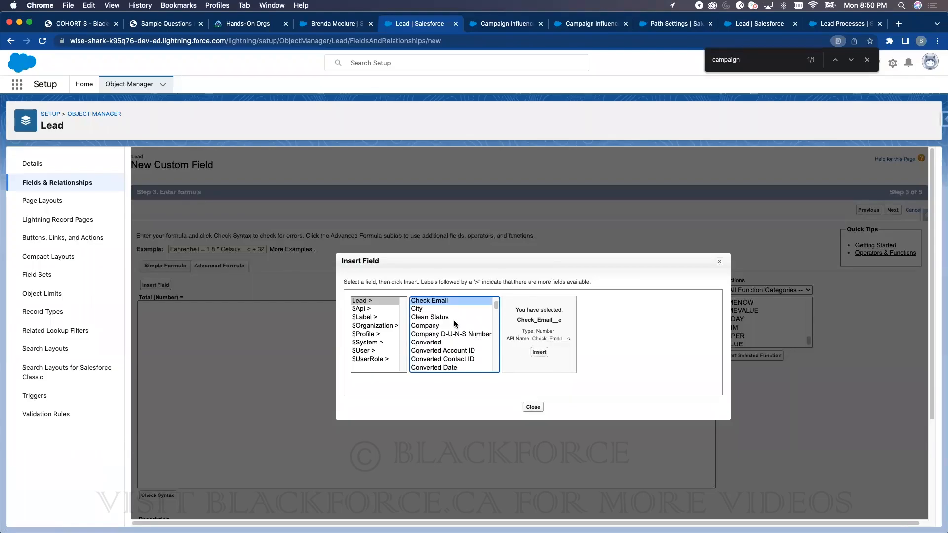
pyautogui.click(459, 309)
pyautogui.click(455, 301)
pyautogui.click(539, 352)
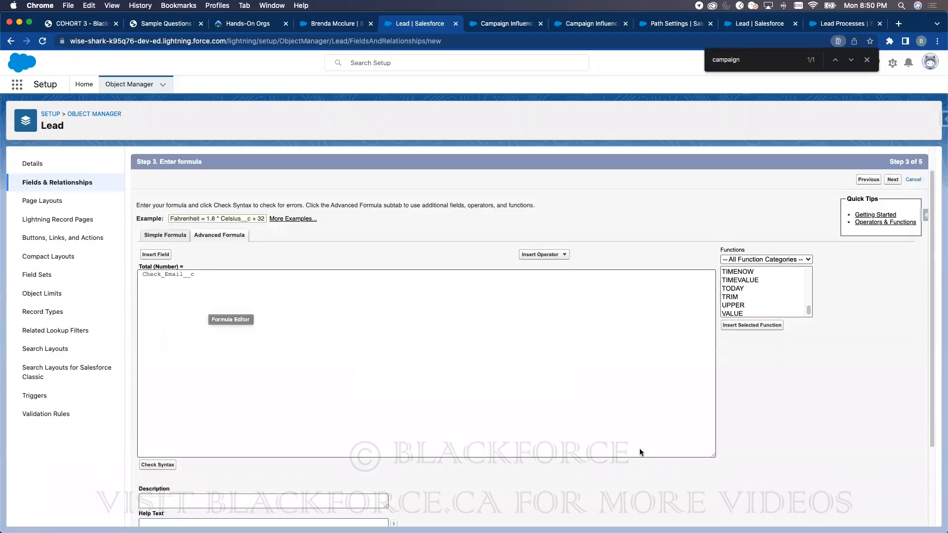
# - Accept the default security and layout settings and save the Total field
pyautogui.scroll(-3, 638, 450)
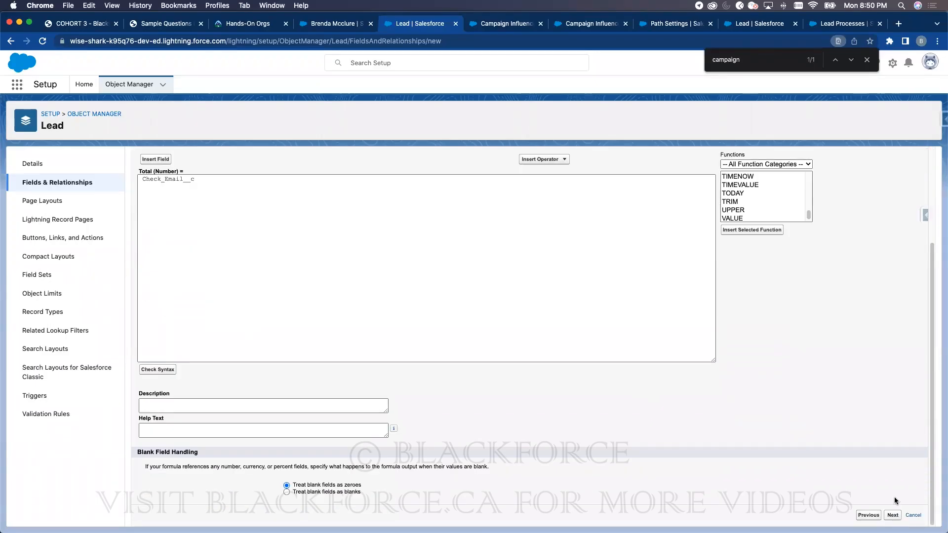
pyautogui.click(894, 515)
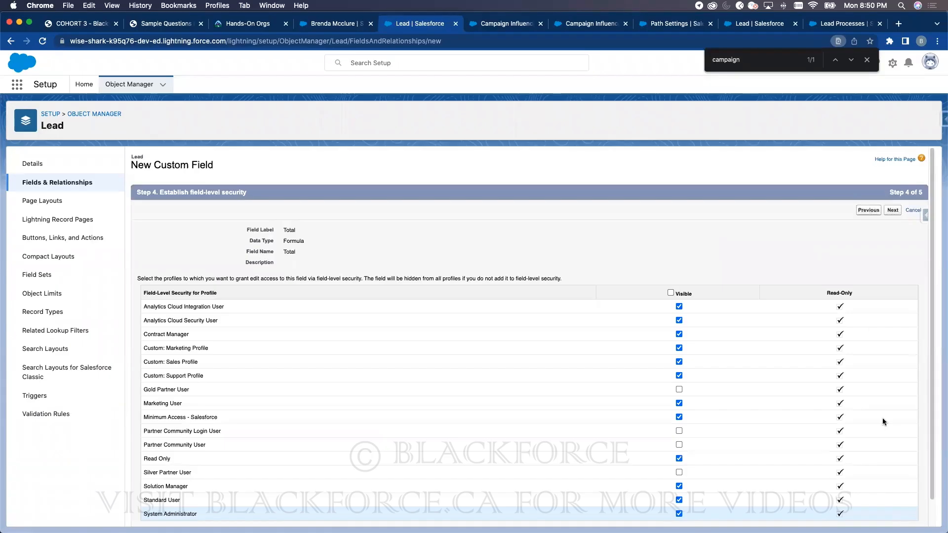
pyautogui.click(900, 213)
pyautogui.click(898, 211)
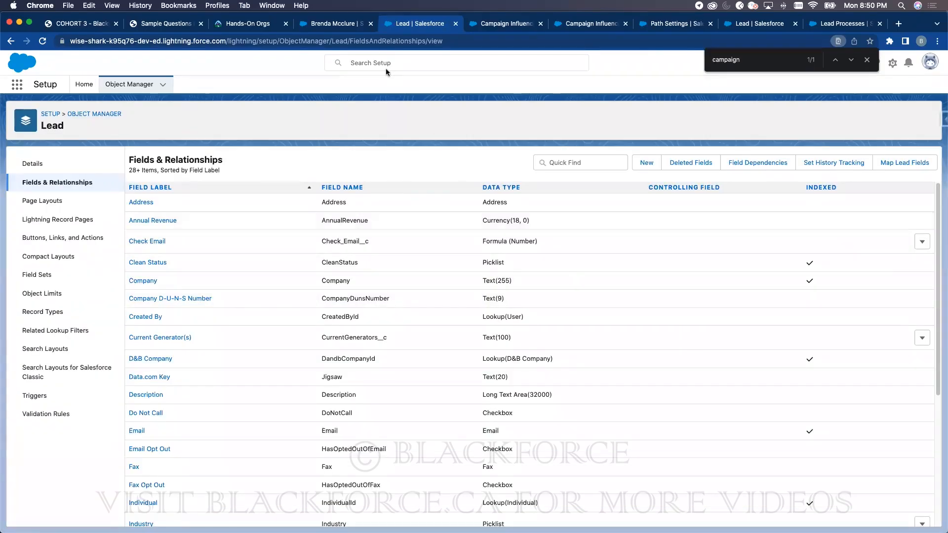
# - Reload the lead record to see Check Email and Total at 1.00, then return to Lead fields
pyautogui.click(348, 24)
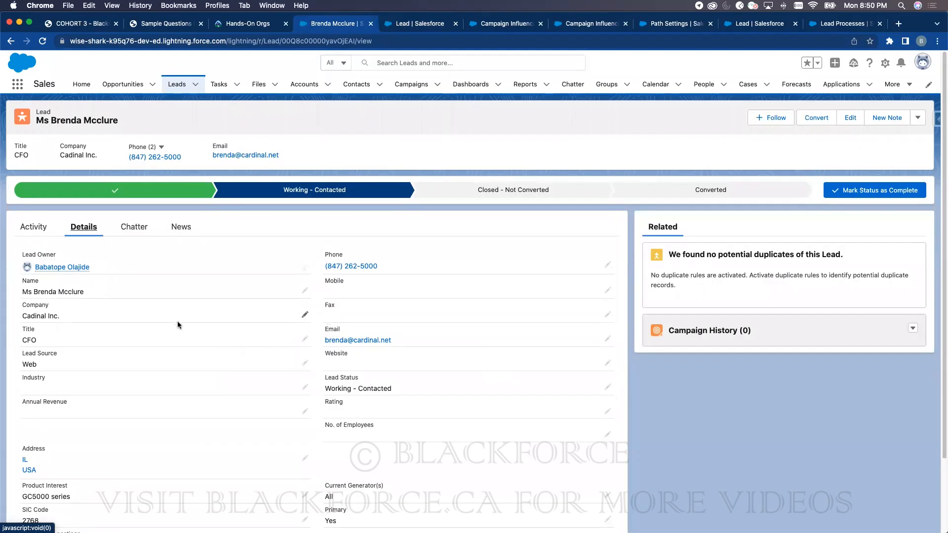
pyautogui.scroll(-3, 271, 422)
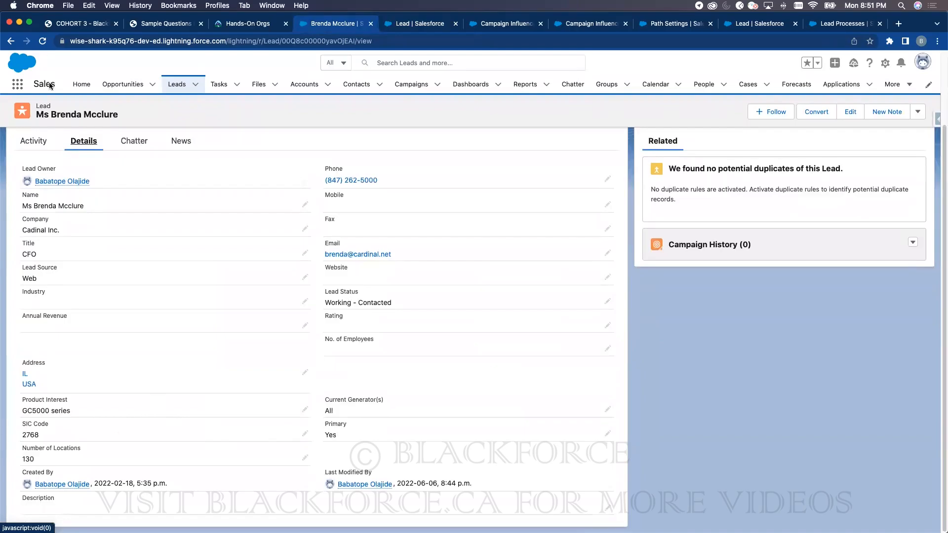
pyautogui.click(42, 41)
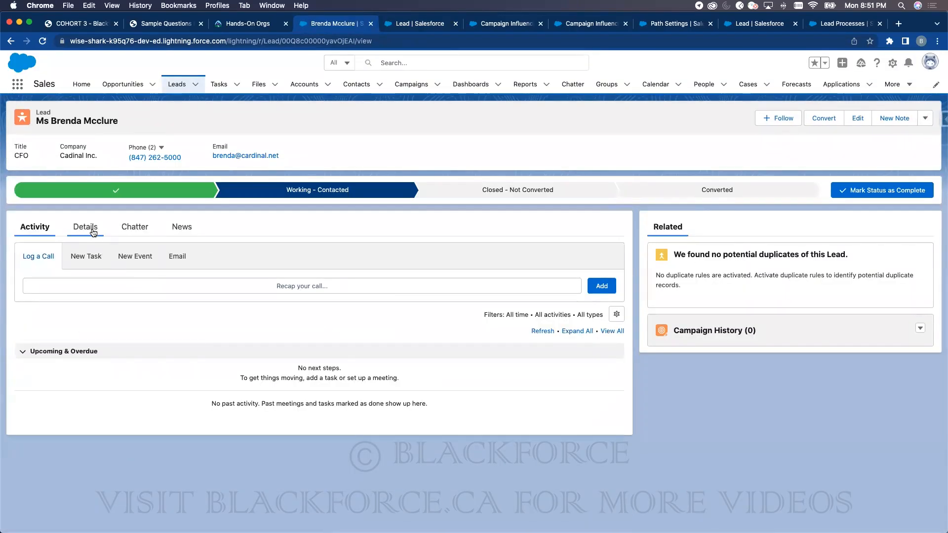
pyautogui.click(82, 227)
pyautogui.scroll(-5, 251, 375)
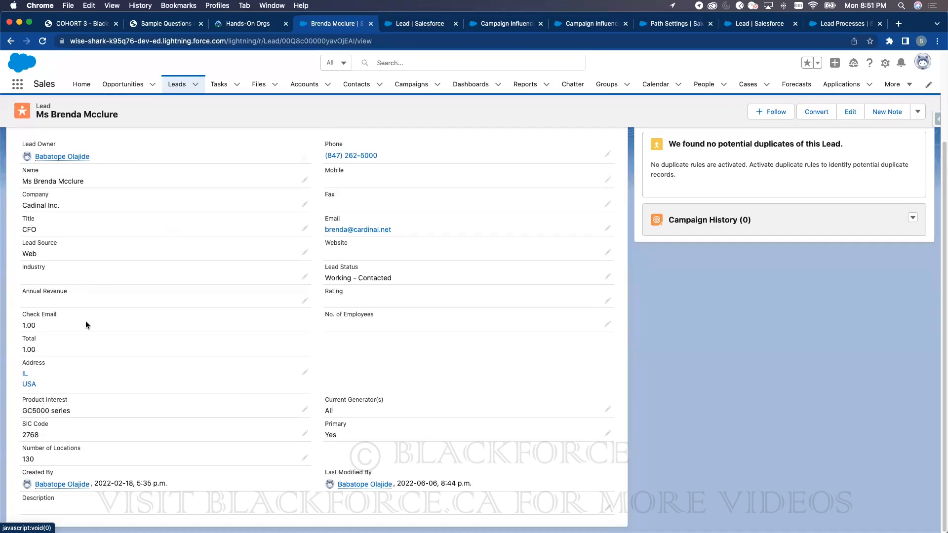
pyautogui.click(413, 25)
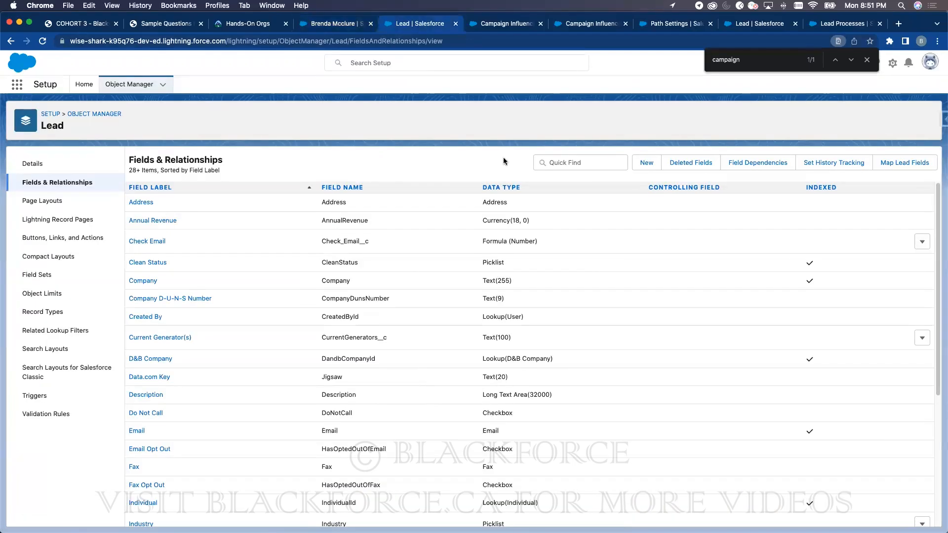
# - Change the Check Email formula to IF(Email == '', 0, 1), replacing null with '', and save
pyautogui.click(578, 161)
pyautogui.write('check')
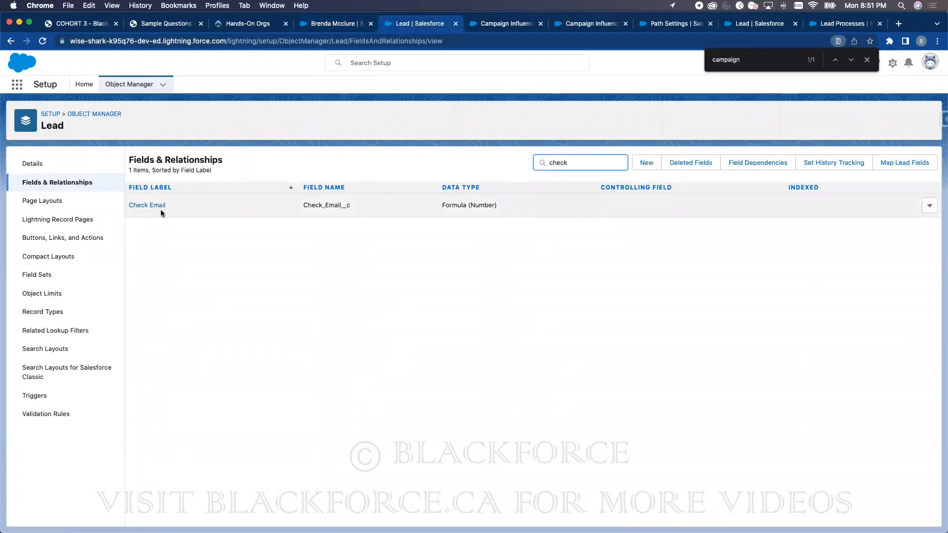
pyautogui.click(158, 207)
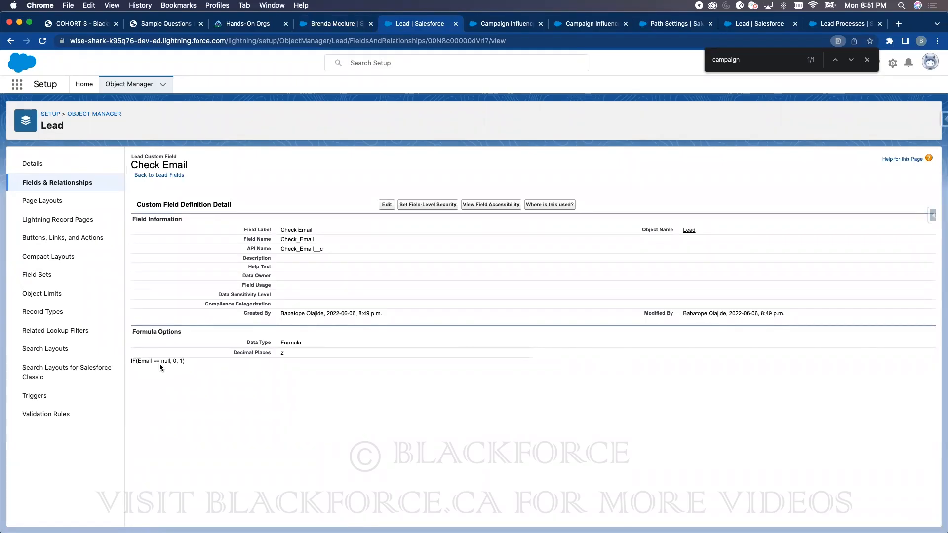
pyautogui.click(388, 204)
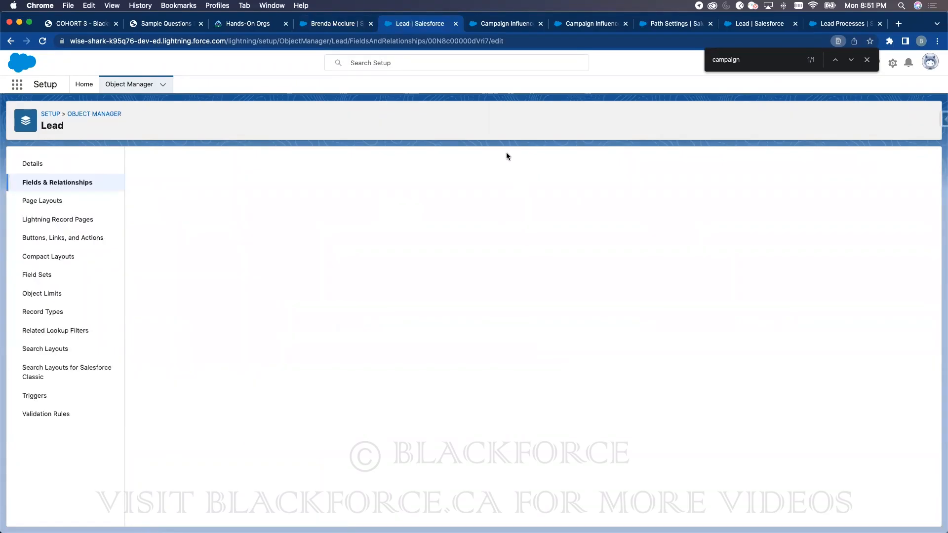
pyautogui.doubleClick(189, 482)
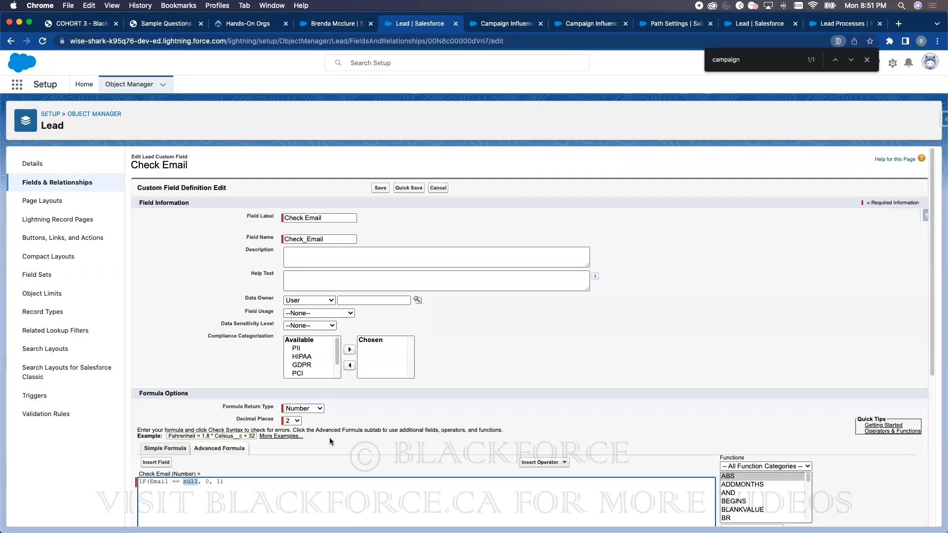
pyautogui.write("''")
pyautogui.click(381, 188)
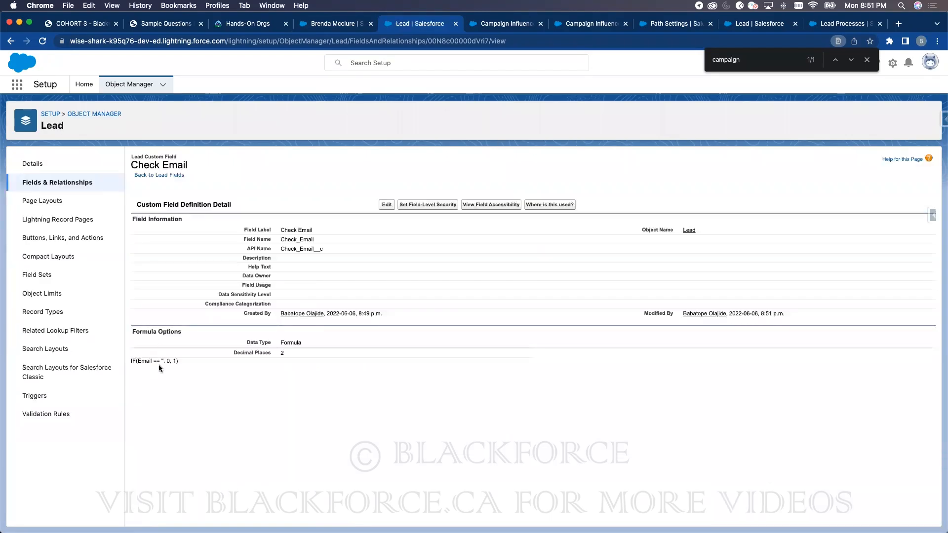
# - Reload the lead record's Details to confirm Check Email still shows 1.00
pyautogui.click(337, 27)
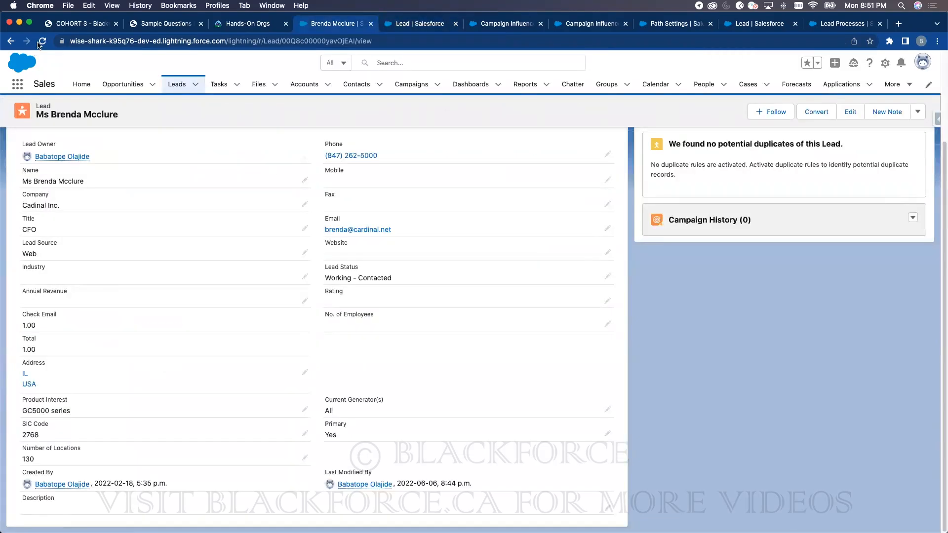
pyautogui.click(43, 41)
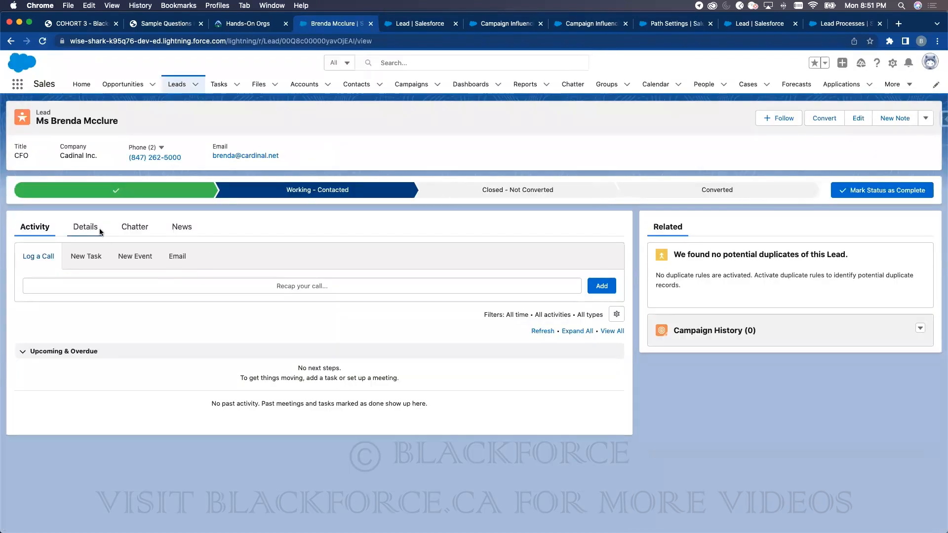
pyautogui.click(91, 228)
pyautogui.click(421, 26)
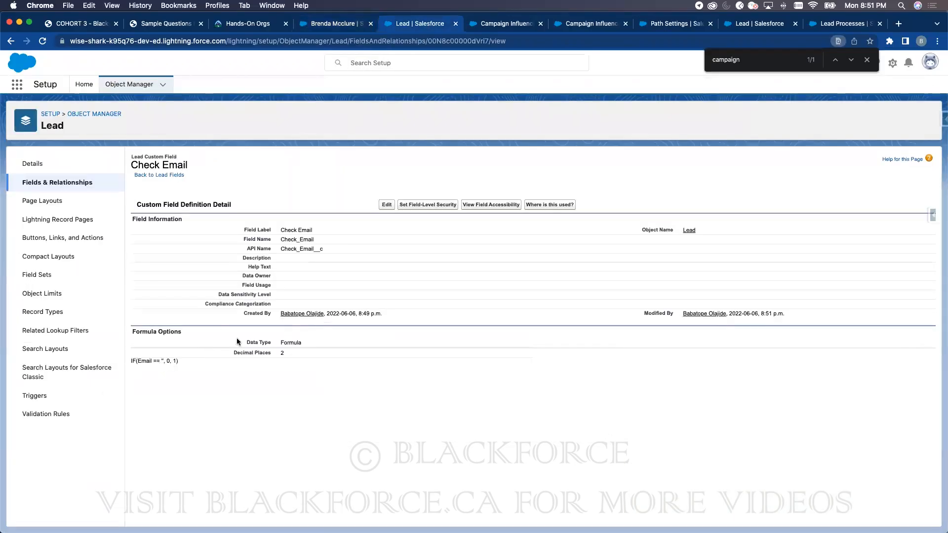
# - Swap the Check Email formula's results to IF(Email == '', 1, 0) and save
pyautogui.click(386, 205)
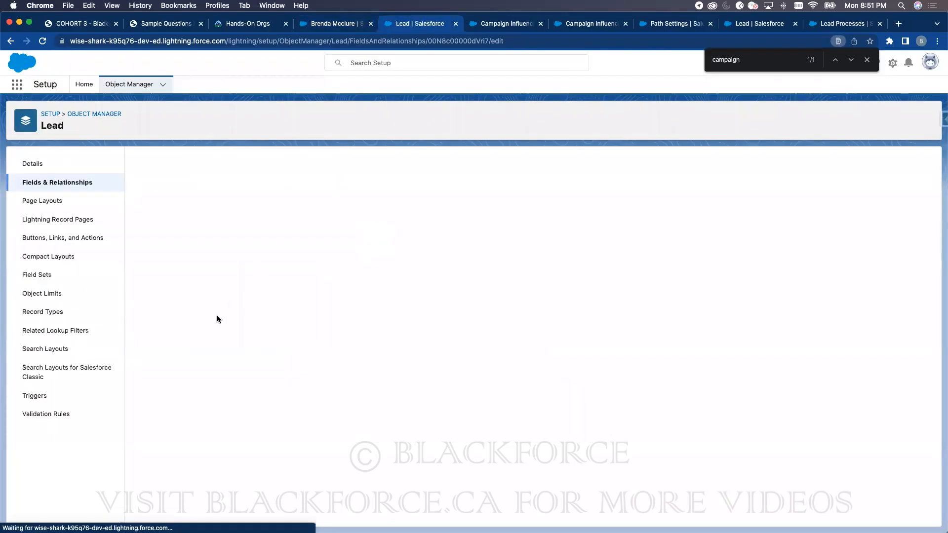
pyautogui.click(200, 482)
pyautogui.press('BackSpace')
pyautogui.write('1, )')
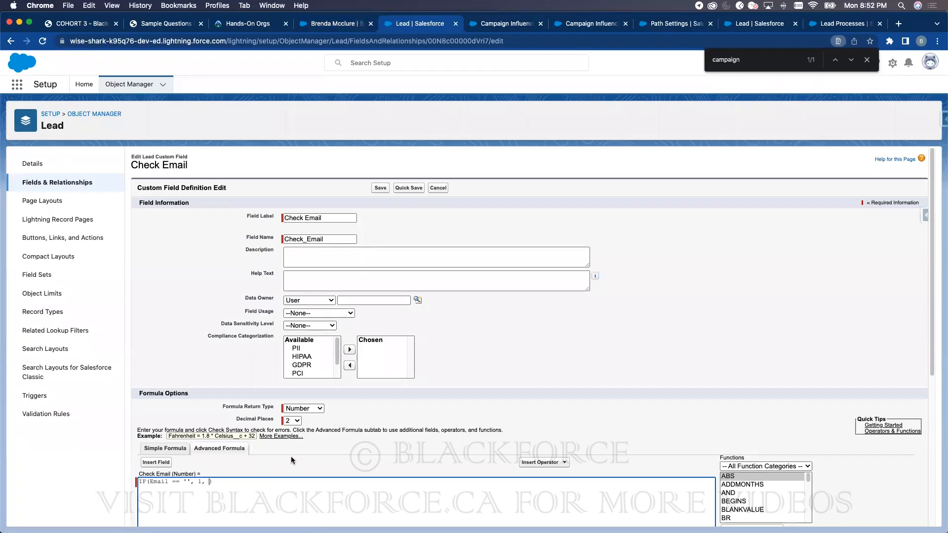
pyautogui.press('BackSpace')
pyautogui.write('0')
pyautogui.click(378, 187)
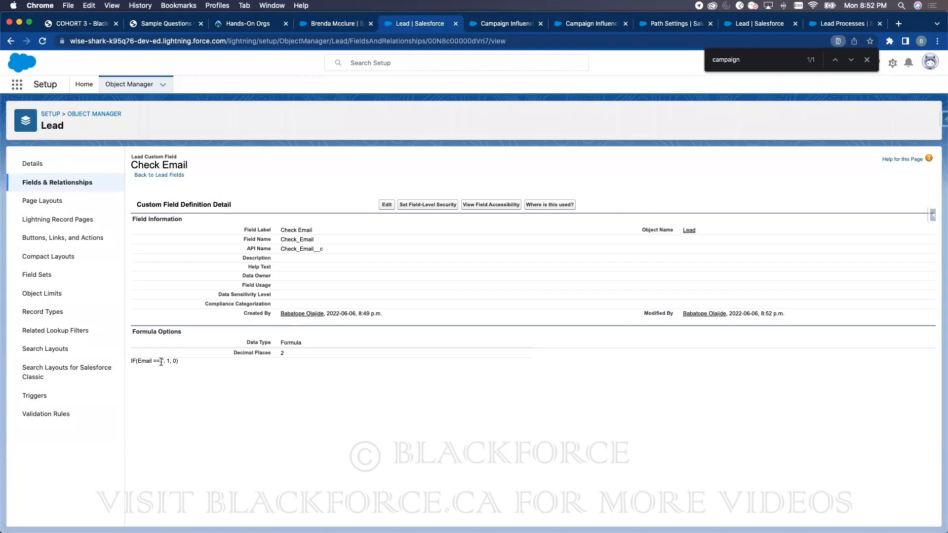
# - Reload the lead's Details, where Check Email and Total now show 0.00
pyautogui.click(338, 24)
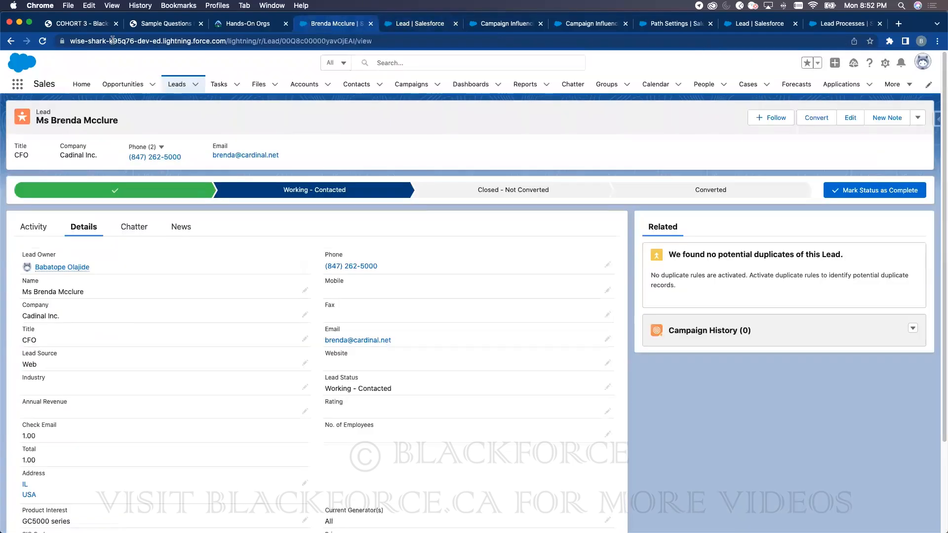
pyautogui.click(43, 41)
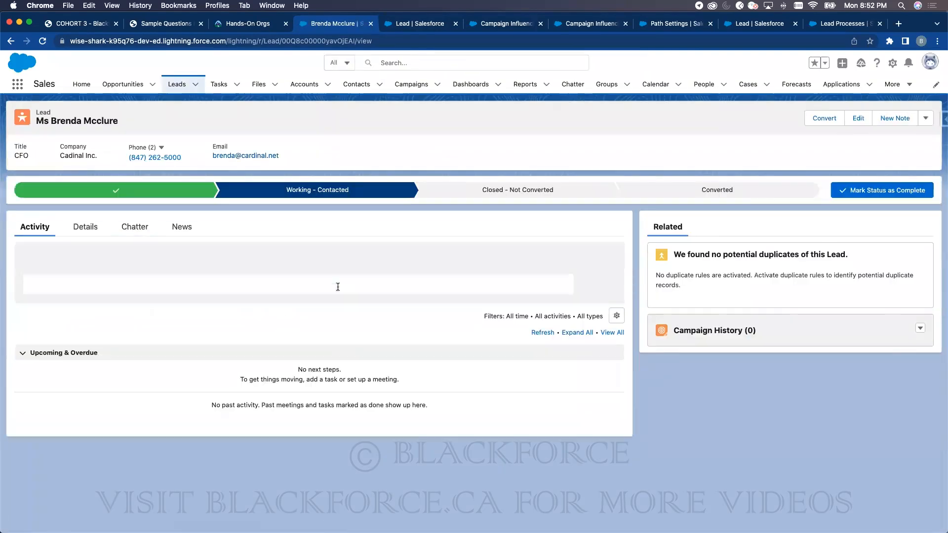
pyautogui.click(84, 227)
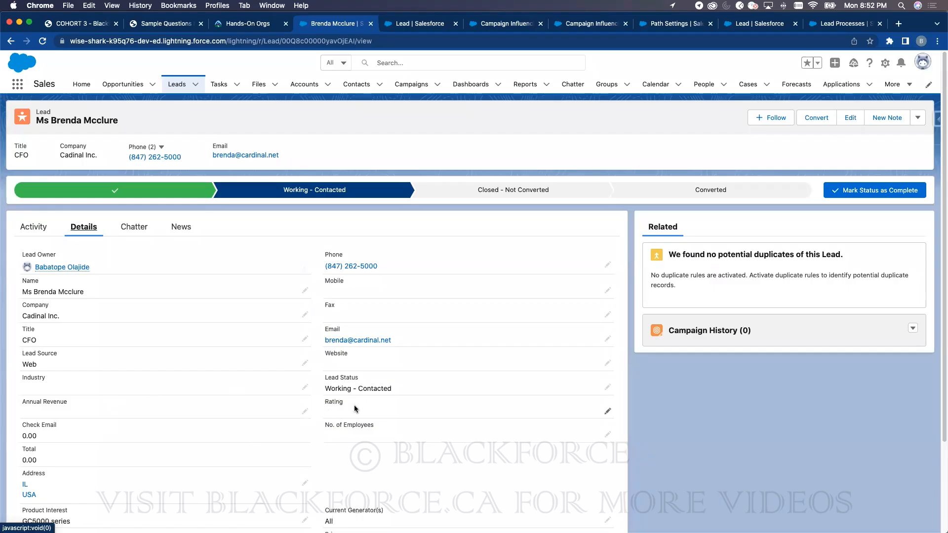
pyautogui.click(422, 24)
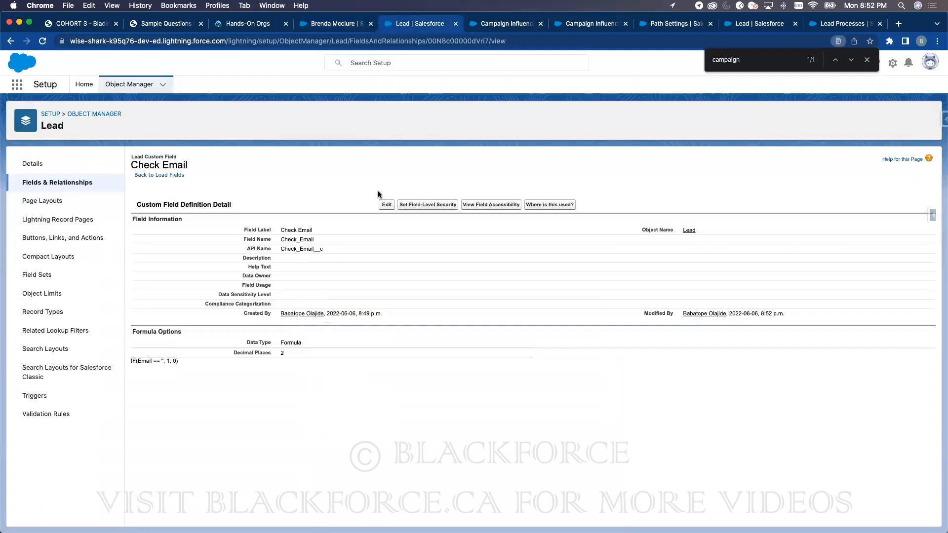
# - Create a new Lead formula field labelled Check Rating returning a Number
pyautogui.click(70, 183)
pyautogui.click(645, 164)
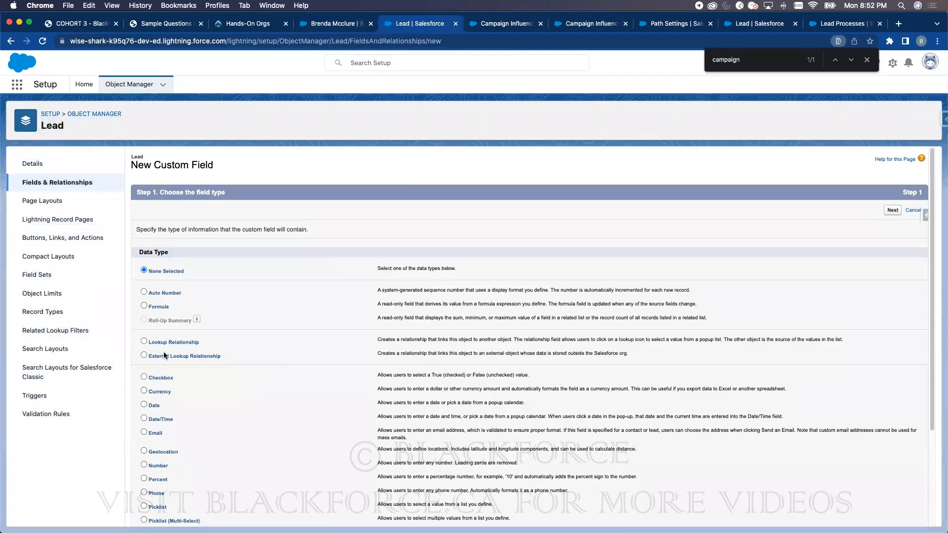
pyautogui.click(157, 304)
pyautogui.click(897, 211)
pyautogui.click(324, 229)
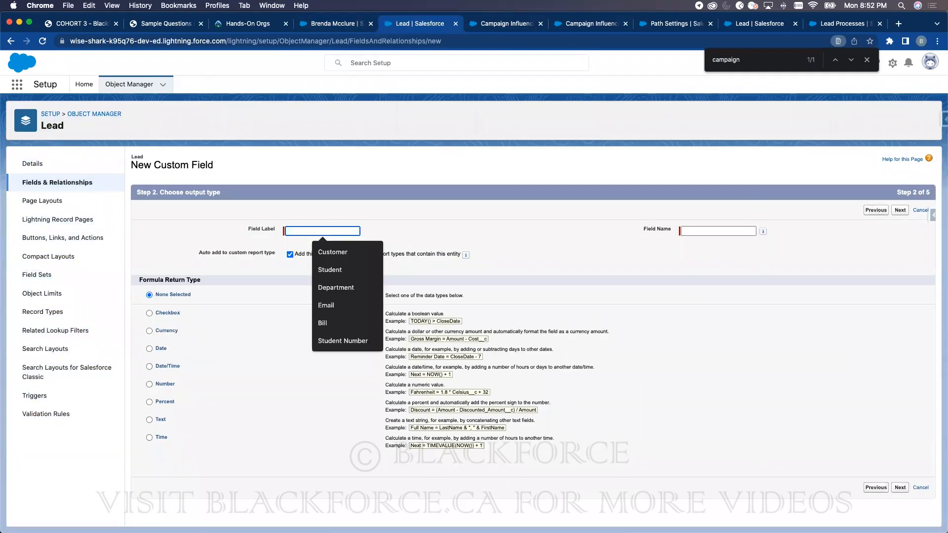
pyautogui.write('Check Rating')
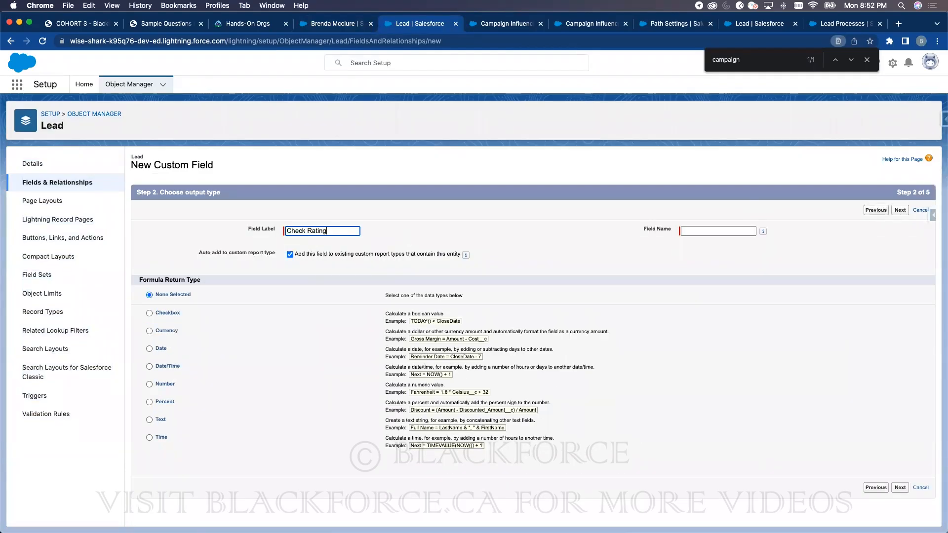
pyautogui.click(265, 282)
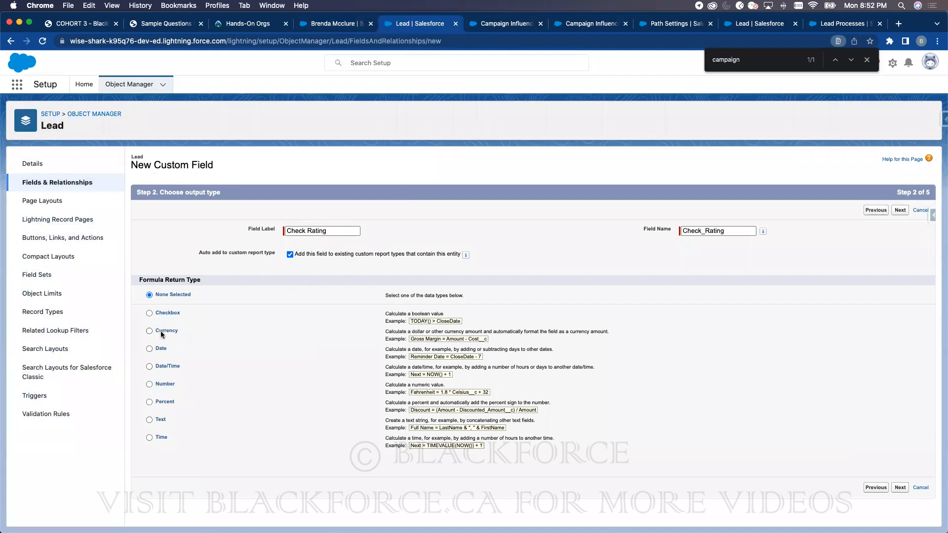
pyautogui.click(159, 384)
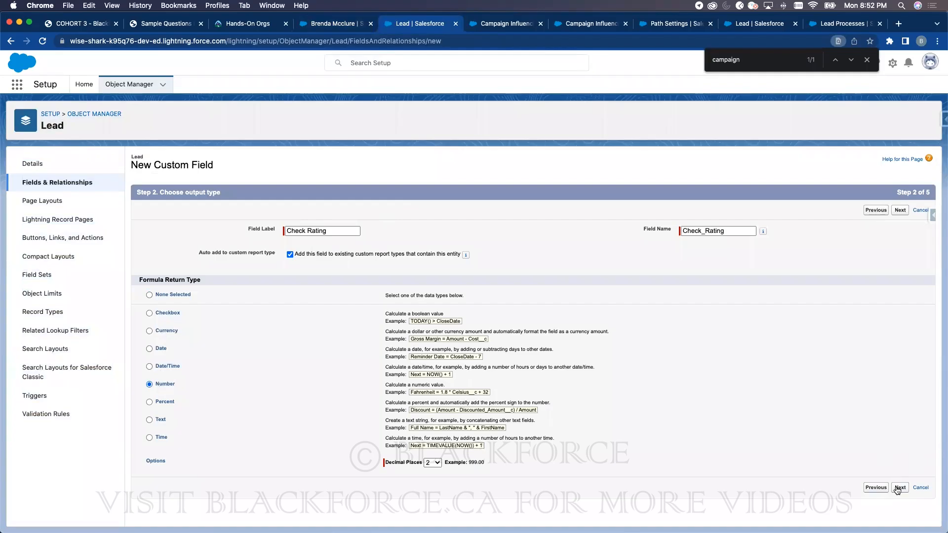
# - Insert the Rating field into the formula and prefix it with if(
pyautogui.click(155, 285)
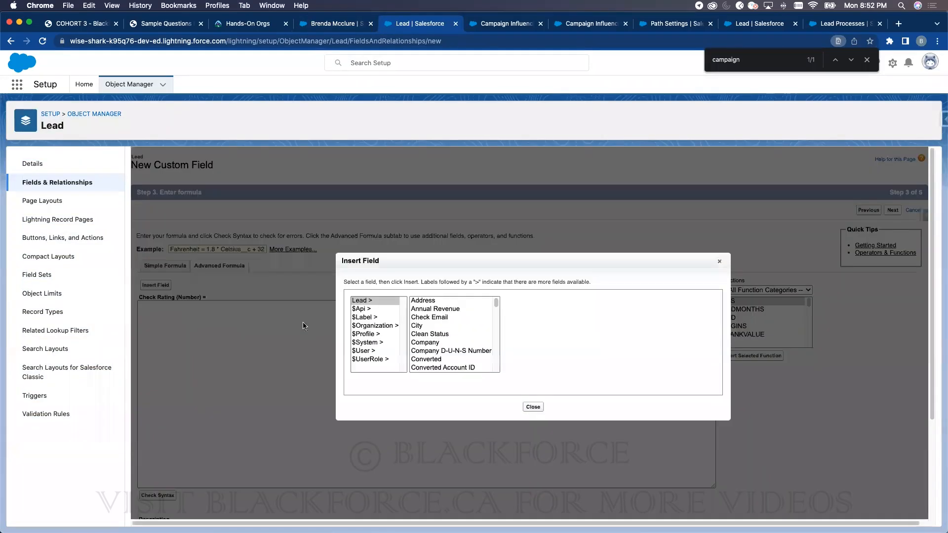
pyautogui.click(434, 319)
pyautogui.click(434, 334)
pyautogui.press('r')
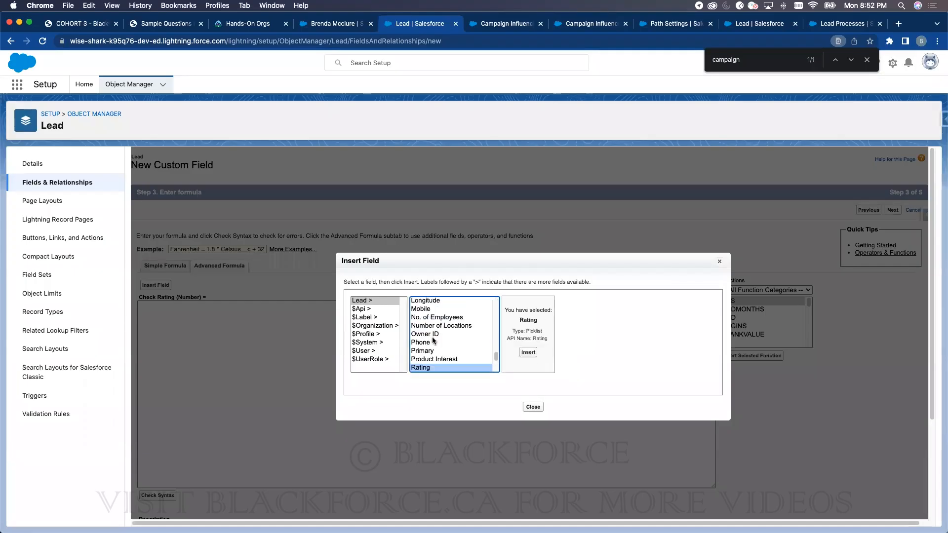
pyautogui.click(527, 352)
pyautogui.click(145, 306)
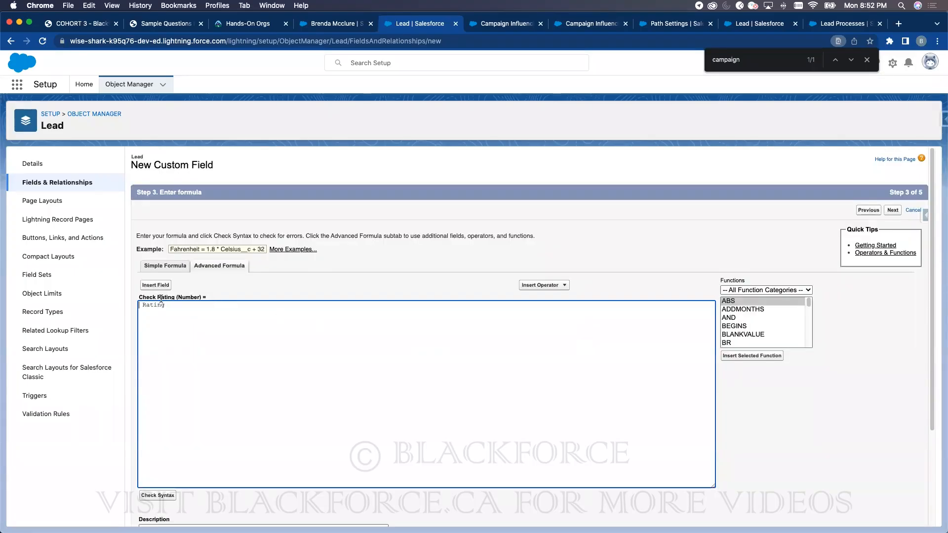
pyautogui.write('if(')
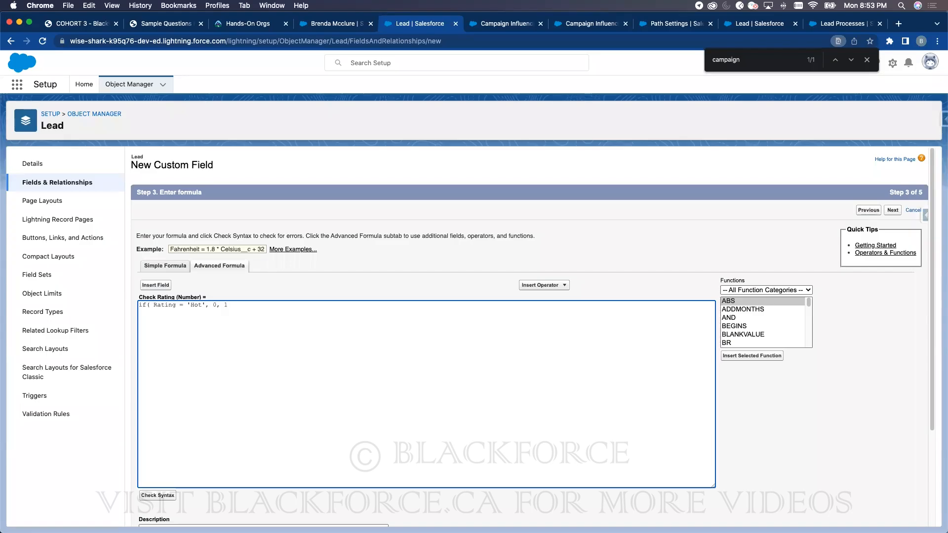
# - Wrap Rating in TEXT() in the Check Rating formula and check its syntax
pyautogui.click(151, 497)
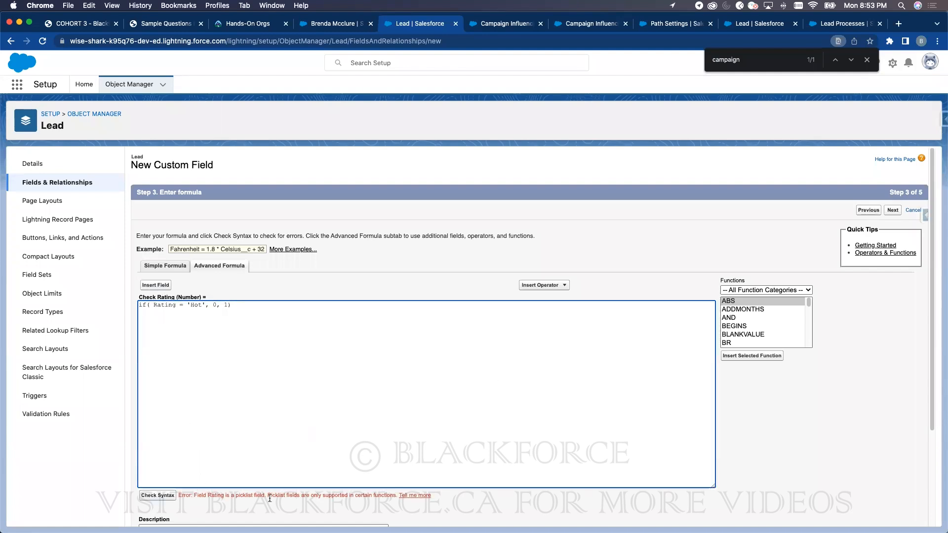
pyautogui.click(154, 304)
pyautogui.write('TEXT(')
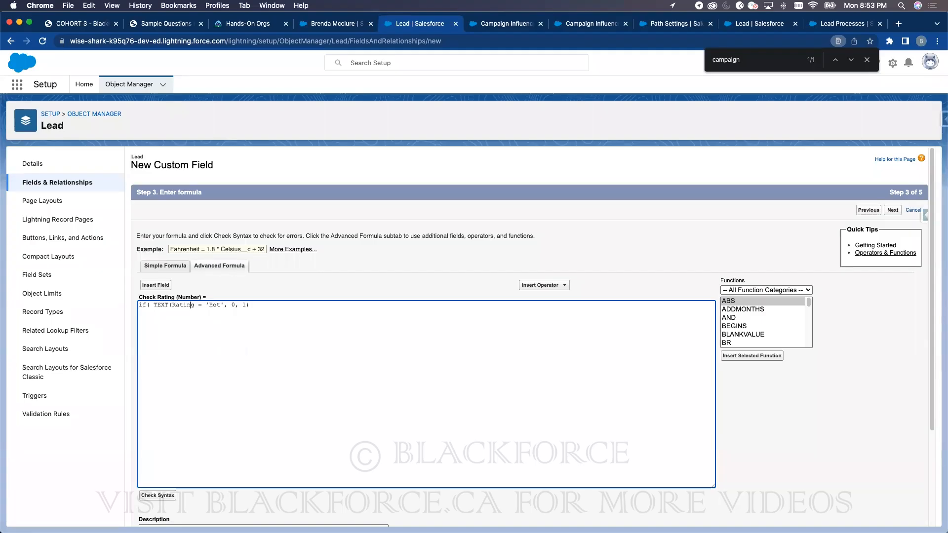
pyautogui.click(226, 305)
pyautogui.write(')')
pyautogui.click(158, 495)
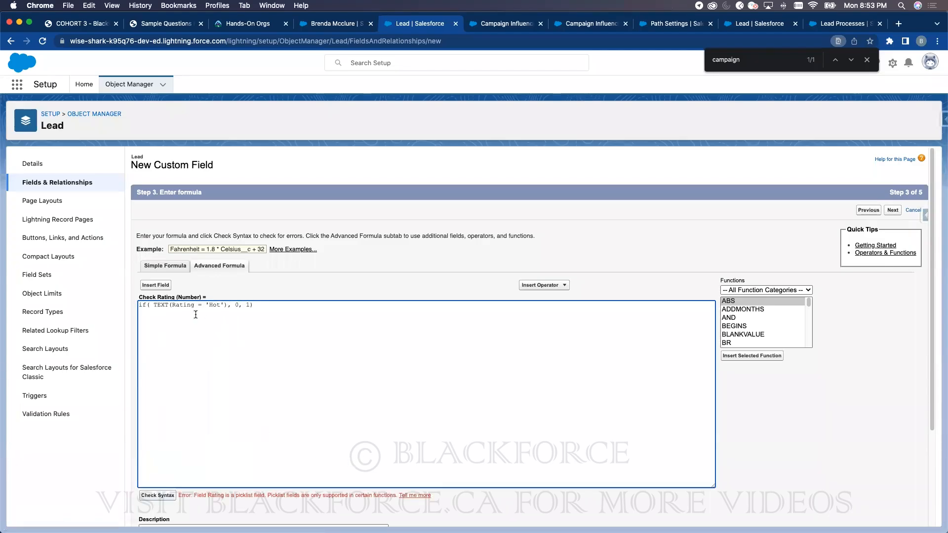
# - Move TEXT() onto 'Hot', recheck syntax, and open the picklist-error help in a new tab
pyautogui.doubleClick(165, 305)
pyautogui.press('BackSpace')
pyautogui.press('Delete')
pyautogui.write('TEXT(')
pyautogui.click(162, 496)
pyautogui.rightClick(415, 495)
pyautogui.click(459, 388)
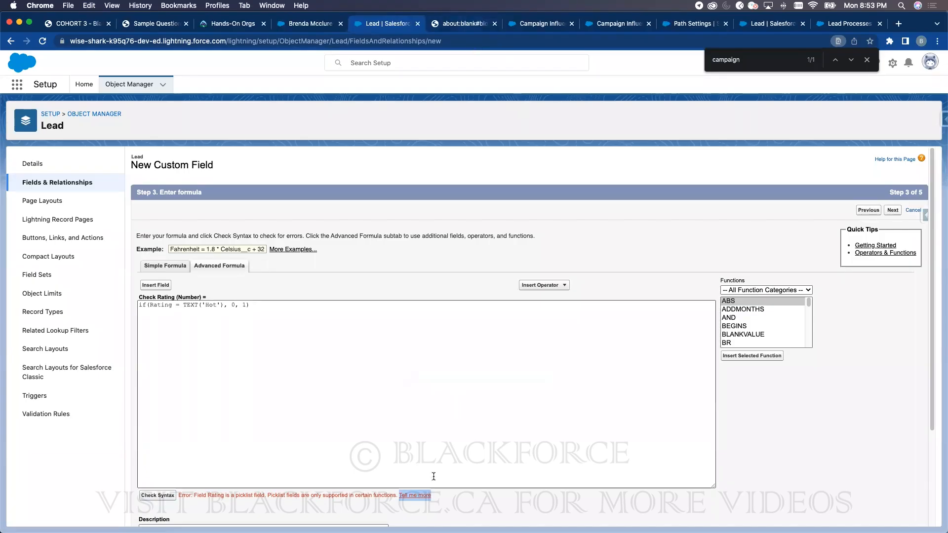
# - Skim the help page, then search Google for 'formula salesforce picklist val'
pyautogui.click(426, 495)
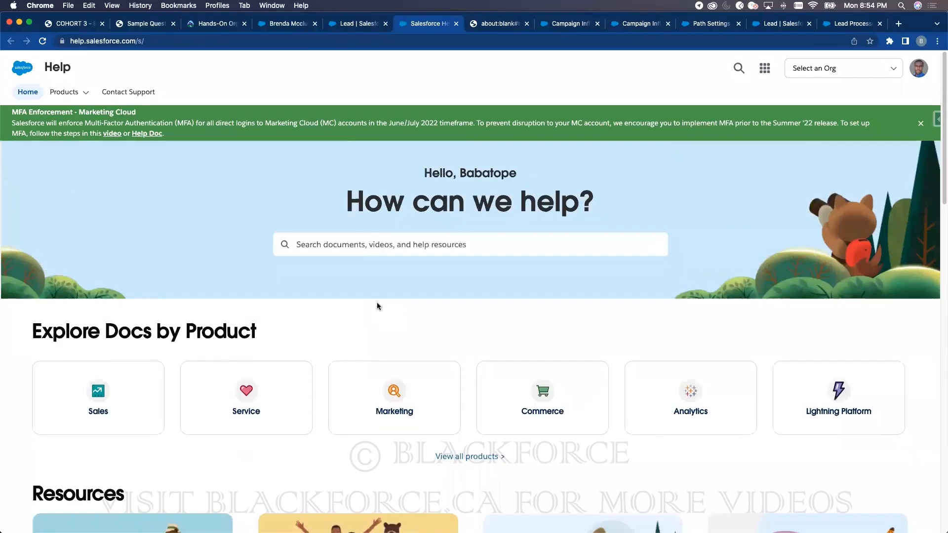
pyautogui.scroll(-10, 377, 302)
pyautogui.scroll(-10, 377, 303)
pyautogui.scroll(20, 377, 302)
pyautogui.click(341, 42)
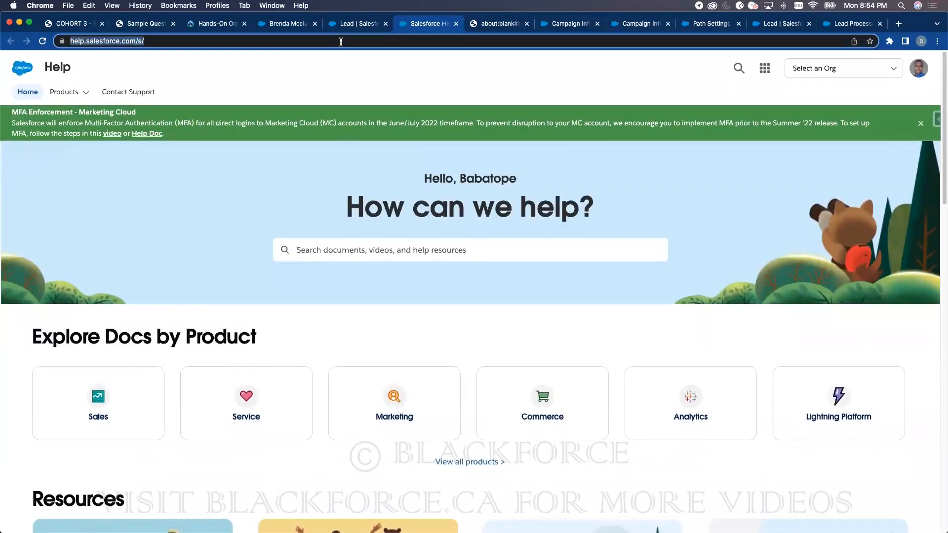
pyautogui.write('formula salesforce picklist val')
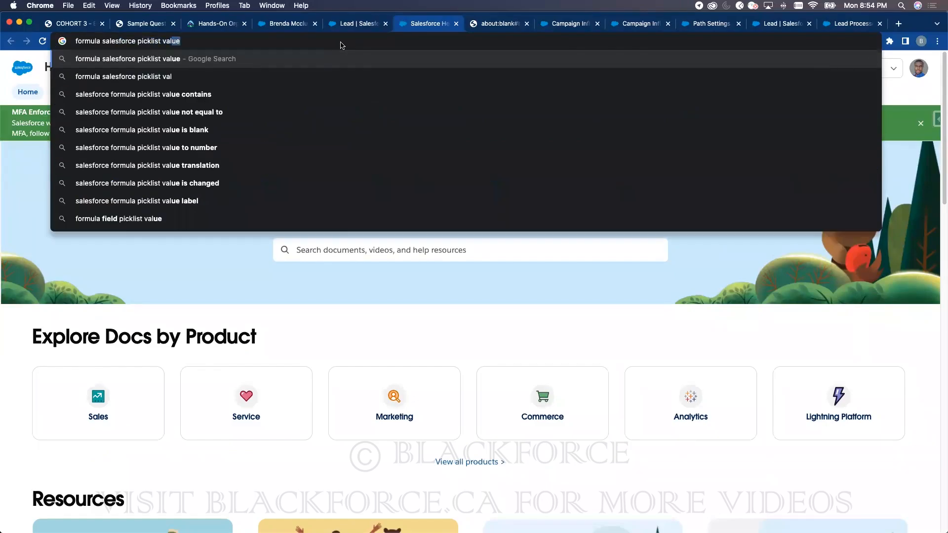
pyautogui.press('Return')
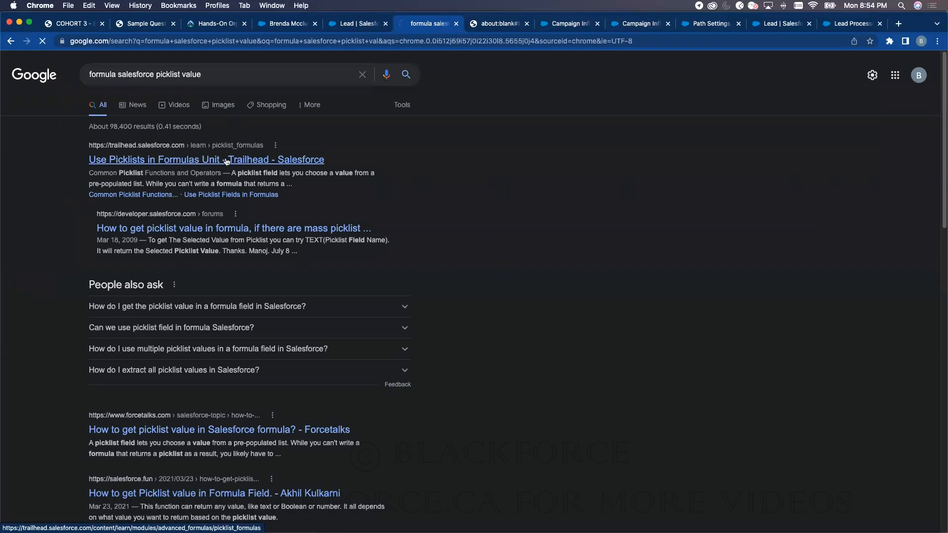
# - Open the Use Picklists in Formulas unit and copy its ISPICKVAL example from Picklist Examples
pyautogui.click(226, 161)
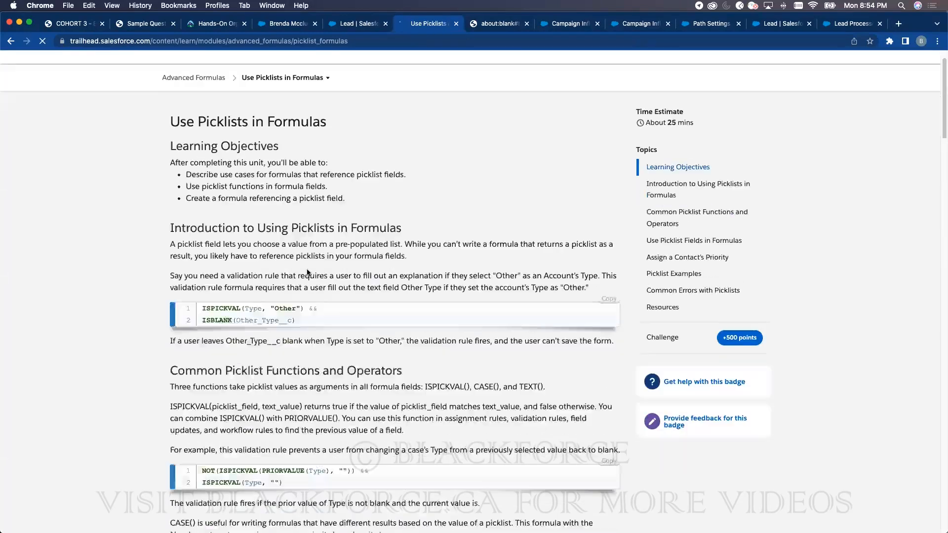
pyautogui.scroll(-4, 289, 205)
pyautogui.scroll(2, 298, 177)
pyautogui.scroll(-1, 288, 316)
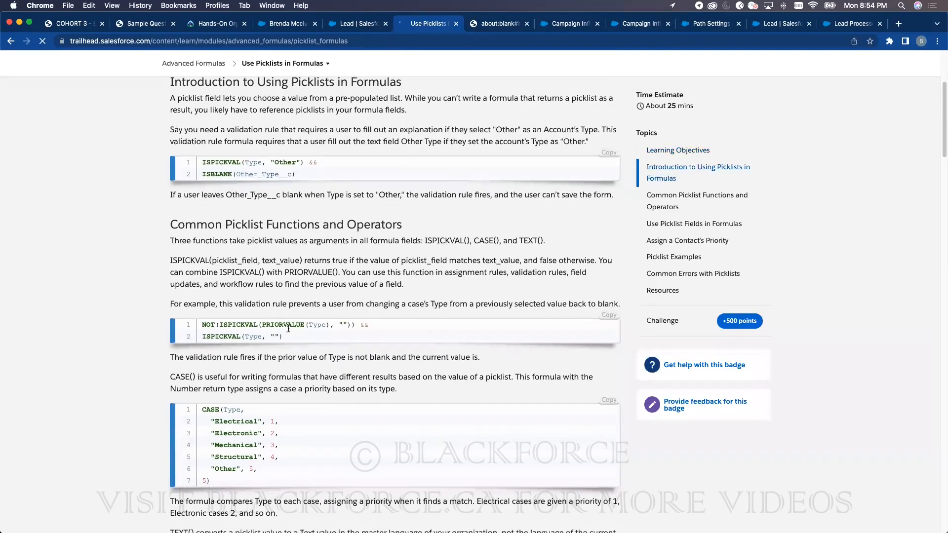
pyautogui.scroll(-7, 274, 340)
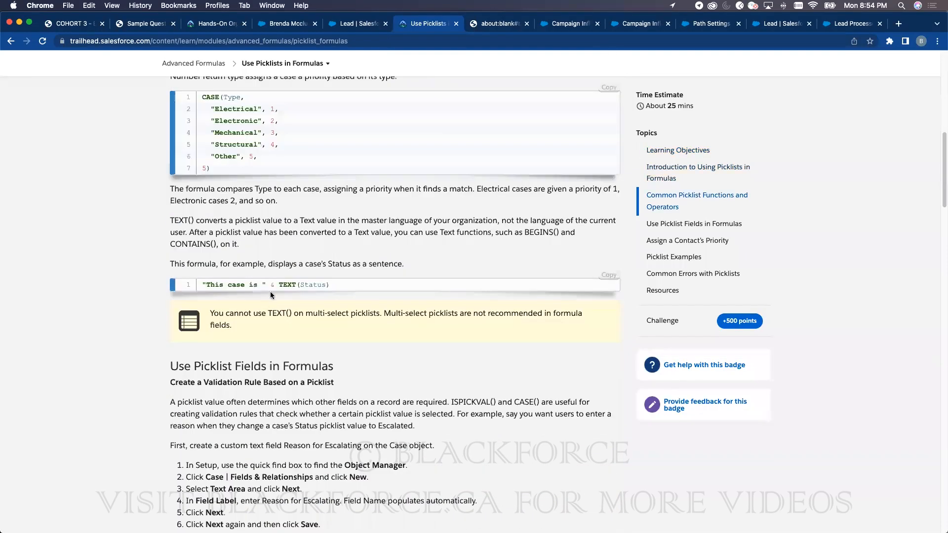
pyautogui.scroll(-7, 302, 287)
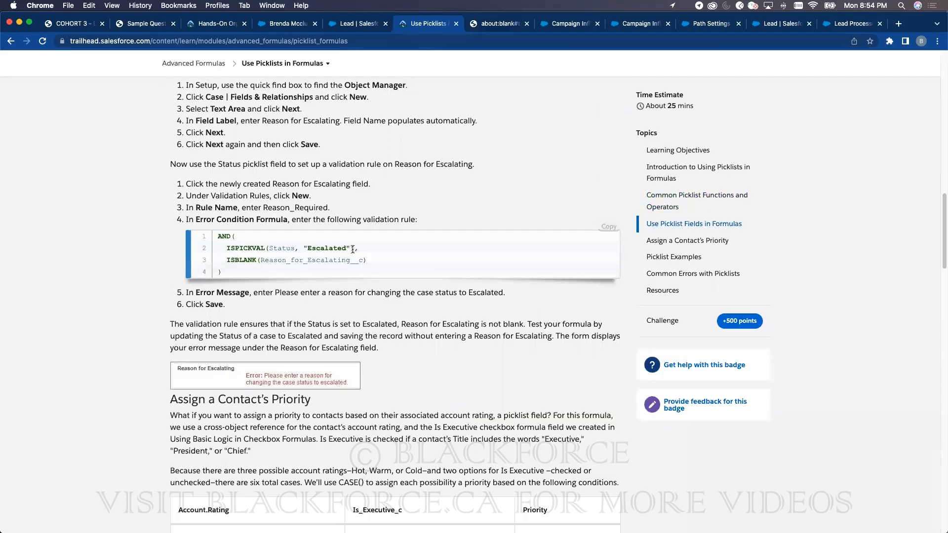
pyautogui.moveTo(354, 249); pyautogui.dragTo(227, 249)
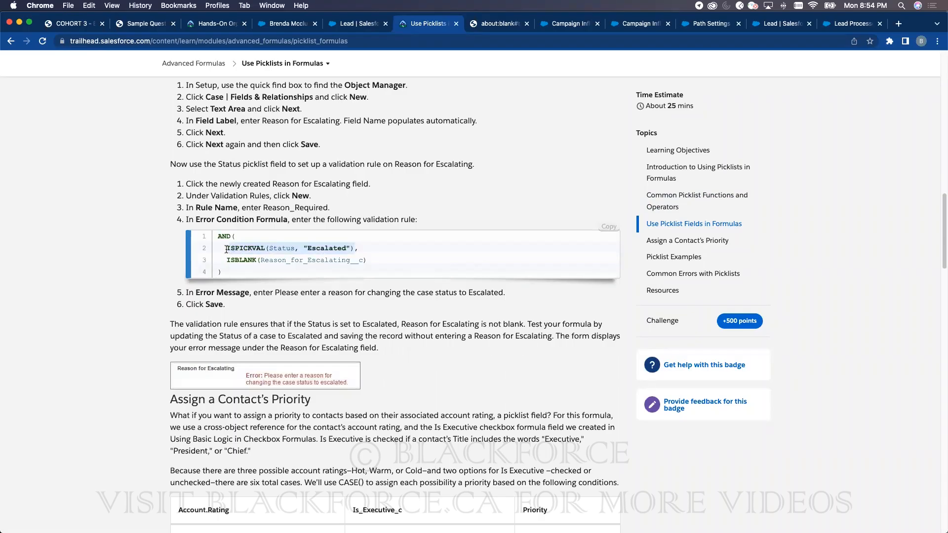
pyautogui.scroll(-15, 364, 297)
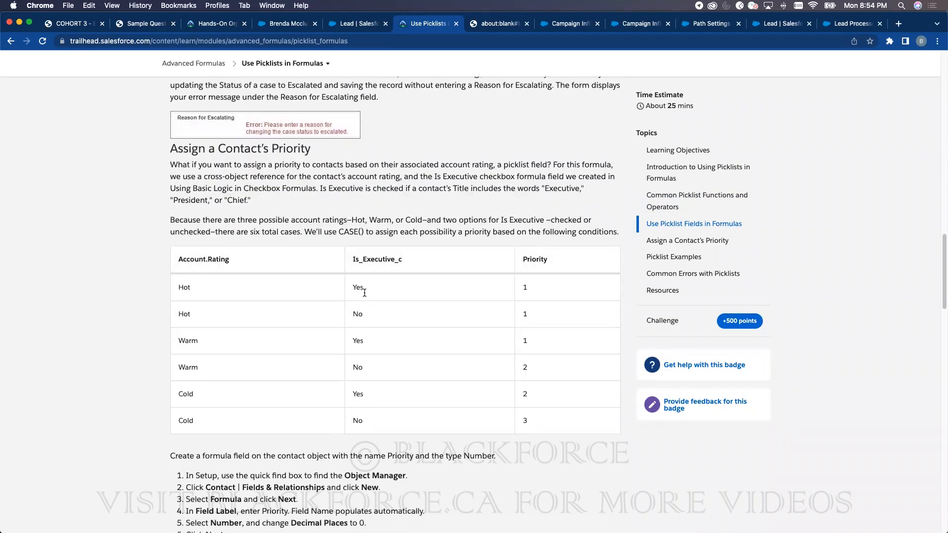
pyautogui.scroll(1, 366, 293)
pyautogui.scroll(1, 313, 150)
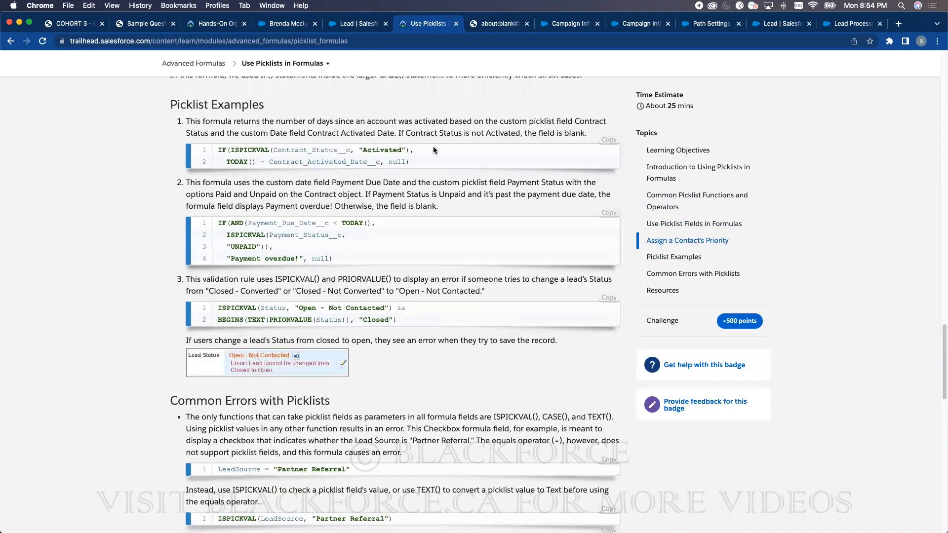
pyautogui.moveTo(414, 150); pyautogui.dragTo(231, 147)
pyautogui.press('super+c')
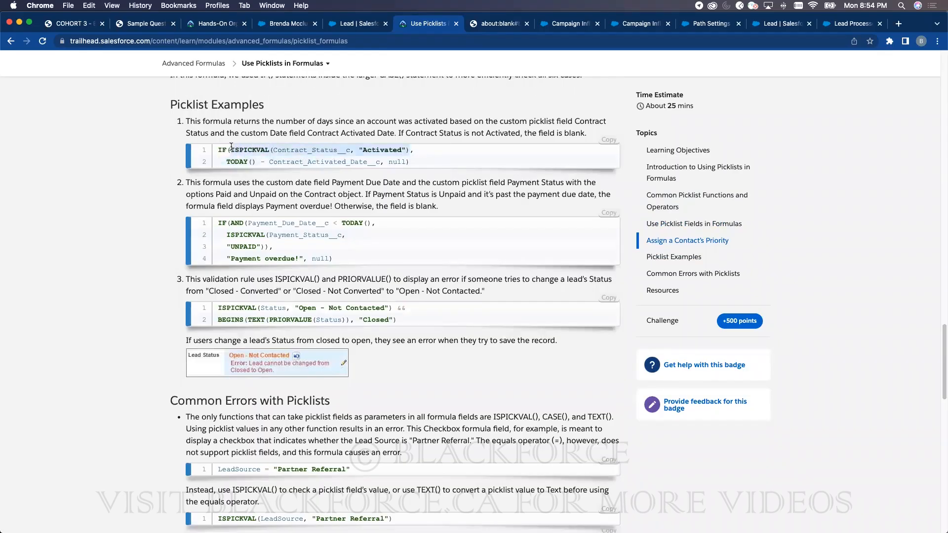
pyautogui.click(348, 23)
# - Paste the ISPICKVAL example and edit it into IF(ISPICKVAL(Rating, "Hot"), 0, 1), replacing the TEXT formula
pyautogui.click(286, 307)
pyautogui.press('Return')
pyautogui.press('Return')
pyautogui.press('super+v')
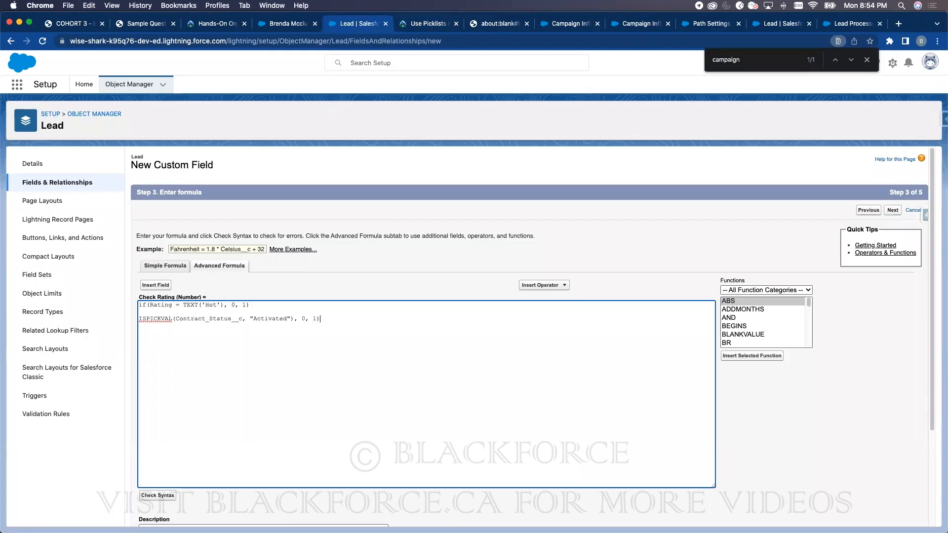
pyautogui.write('(')
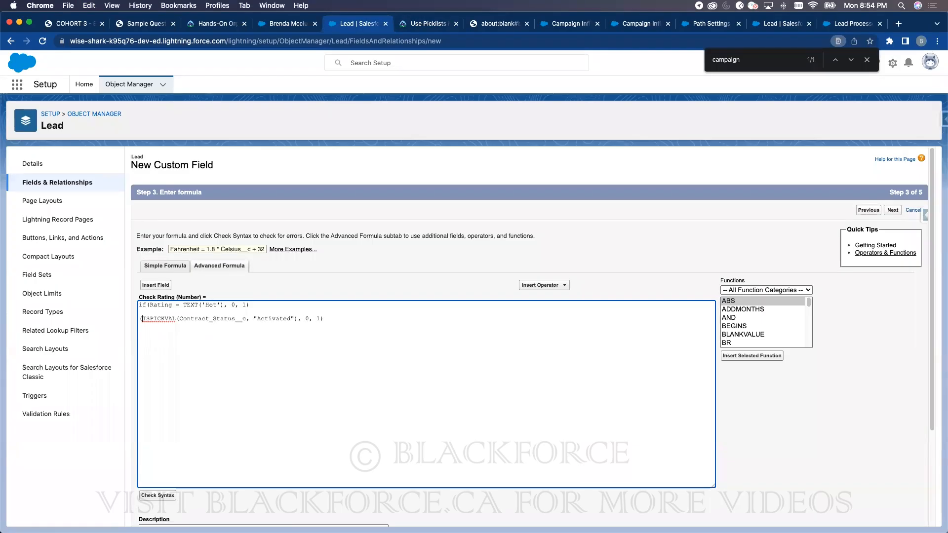
pyautogui.press('Left')
pyautogui.write('IF')
pyautogui.tripleClick(248, 304)
pyautogui.press('BackSpace')
pyautogui.press('BackSpace')
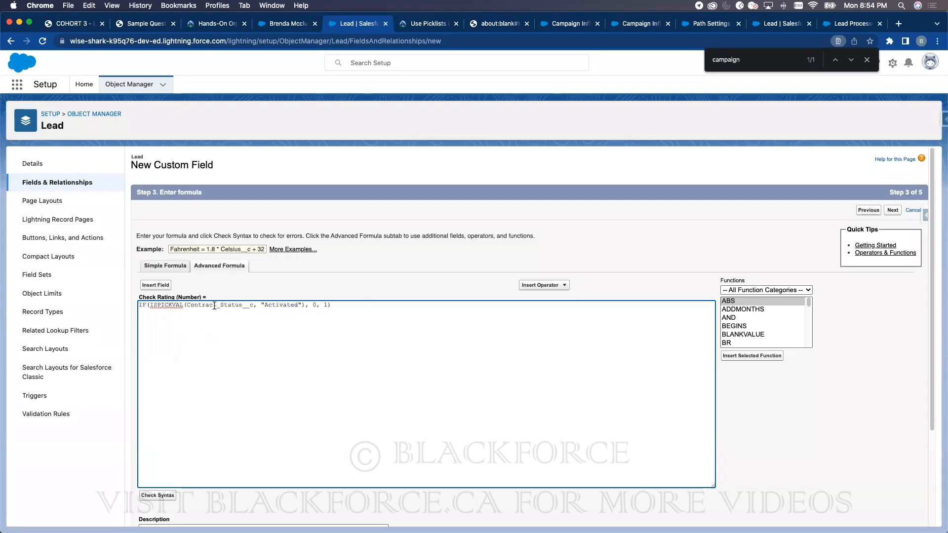
pyautogui.doubleClick(279, 306)
pyautogui.write('Hot')
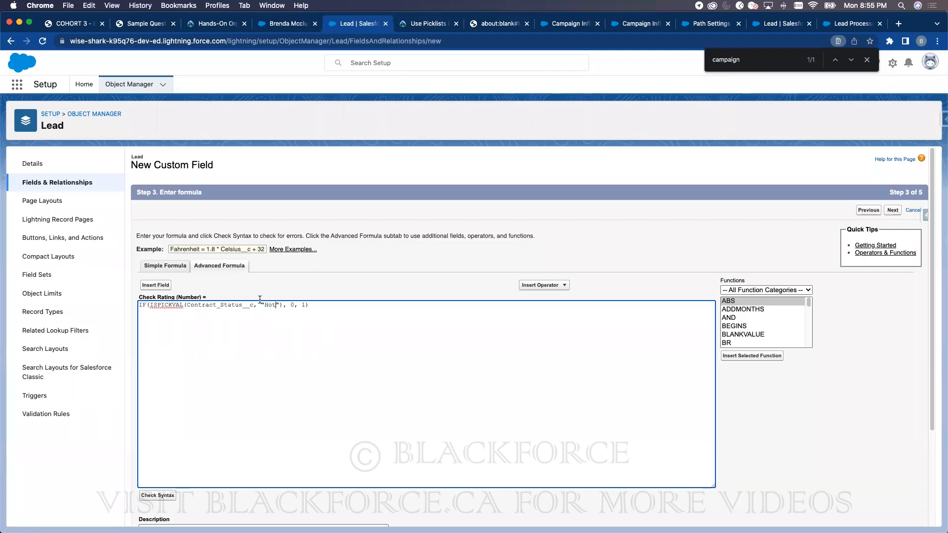
pyautogui.doubleClick(223, 305)
pyautogui.write('Rating')
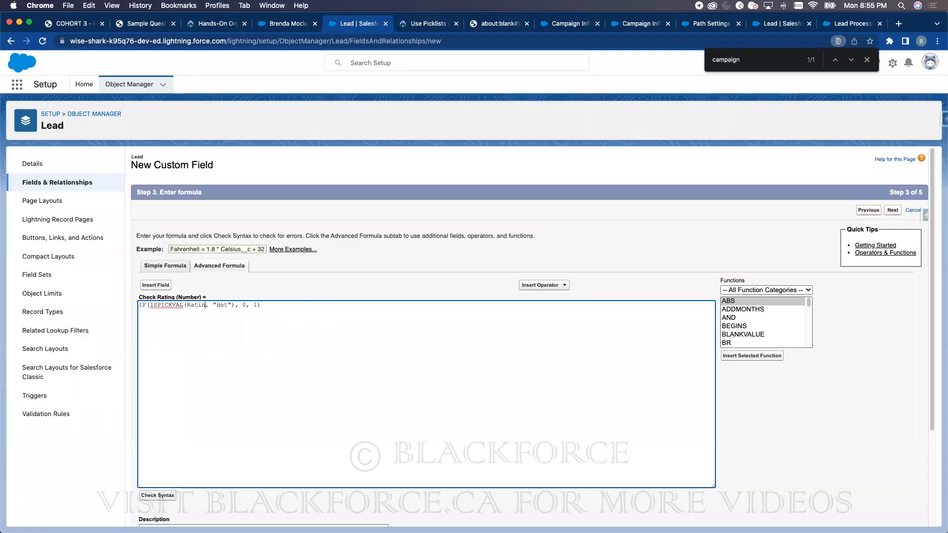
# - Verify the formula's syntax and save Check Rating through the security and layout steps
pyautogui.click(172, 495)
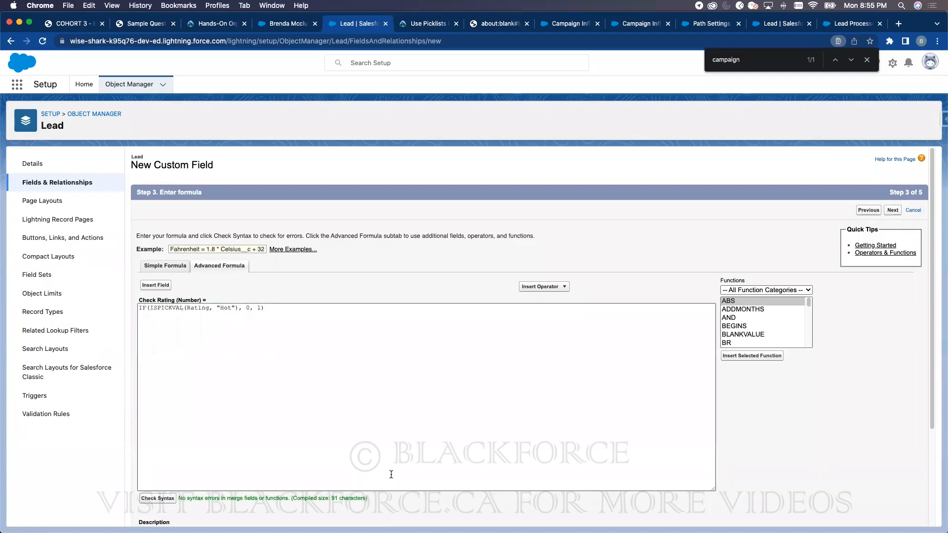
pyautogui.scroll(-3, 833, 397)
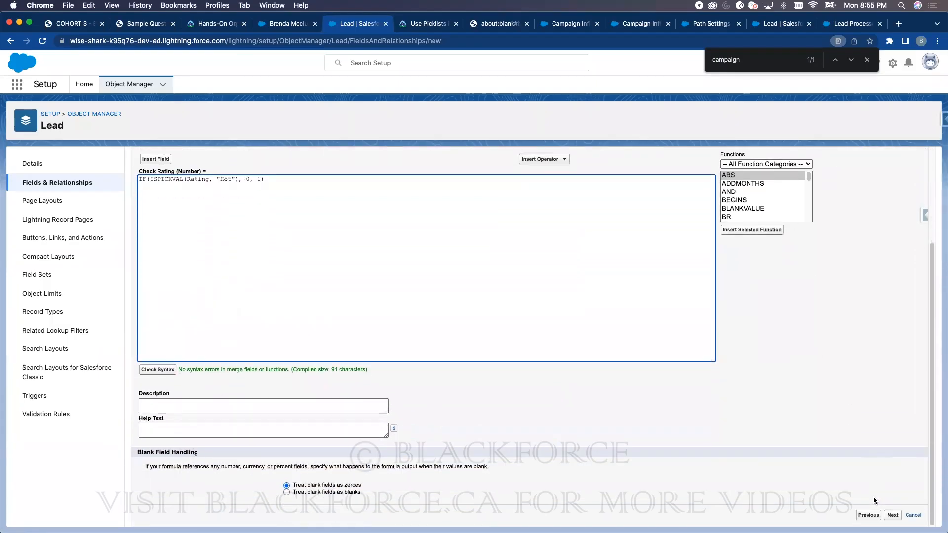
pyautogui.click(893, 516)
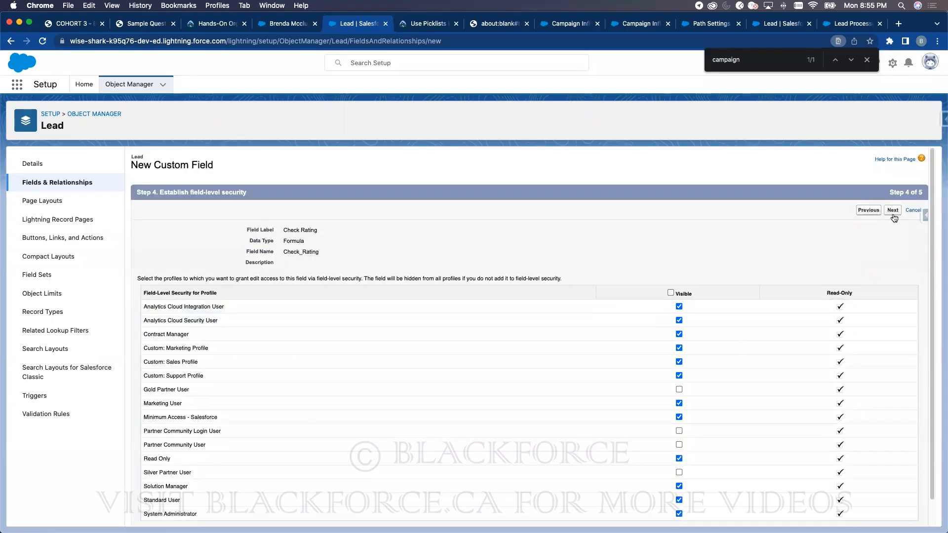
pyautogui.click(894, 216)
pyautogui.click(897, 212)
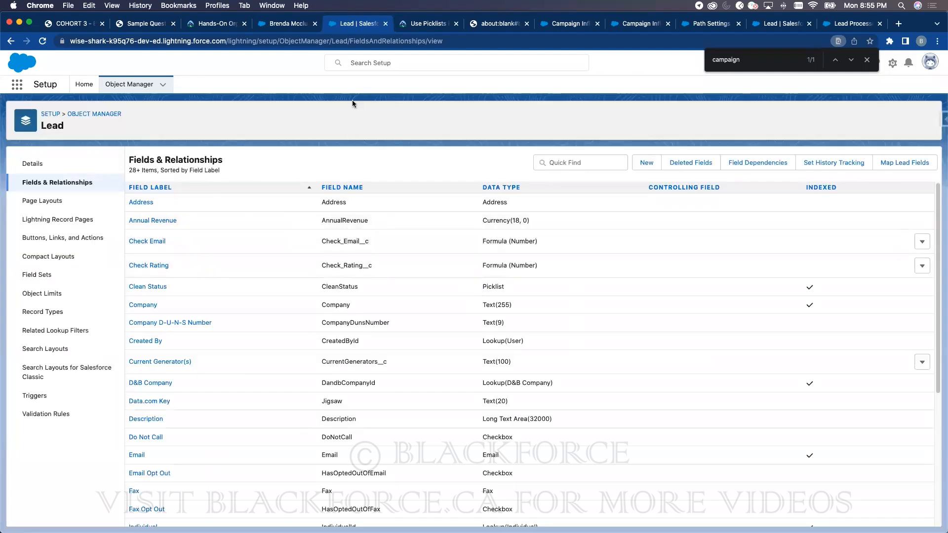
# - Reload the lead record, then open the Total formula field for editing via the 'to' filter
pyautogui.click(288, 23)
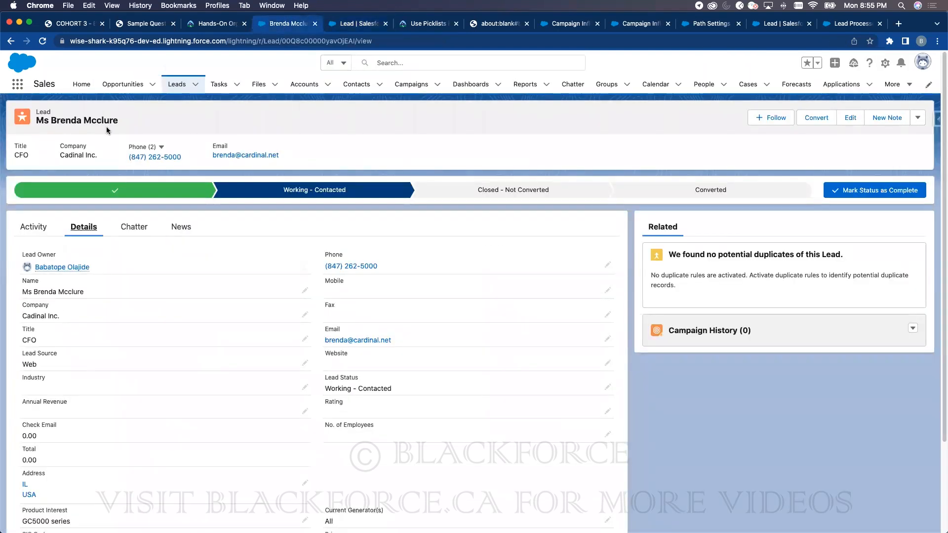
pyautogui.click(43, 43)
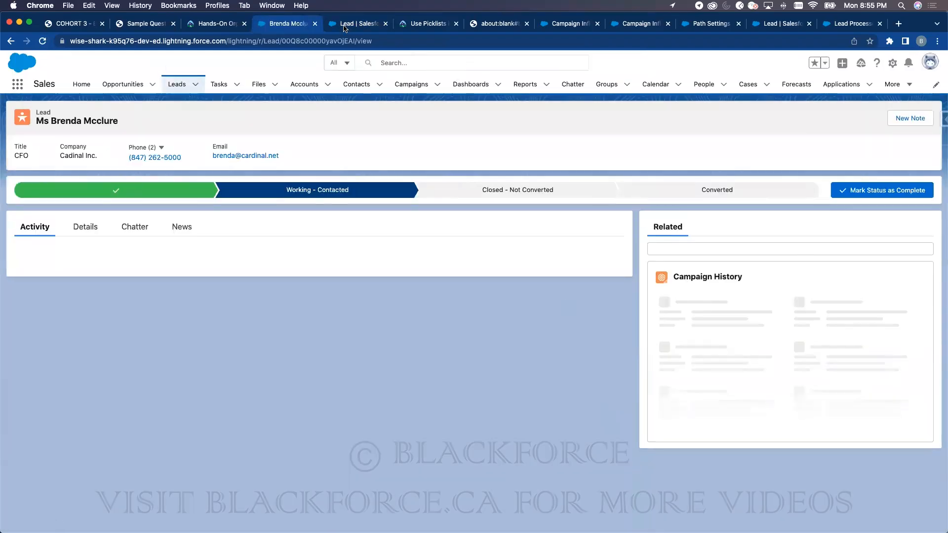
pyautogui.click(345, 24)
pyautogui.click(592, 159)
pyautogui.write('tot')
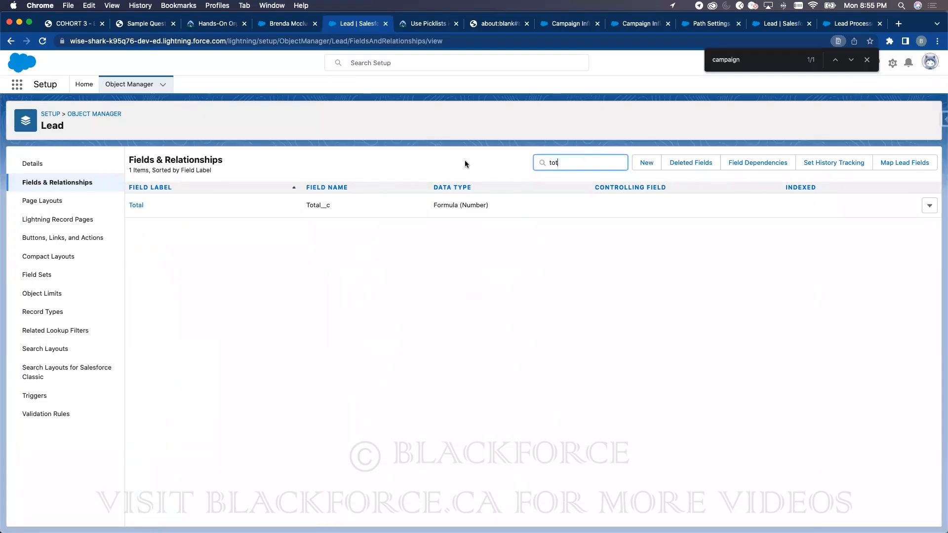
pyautogui.click(136, 206)
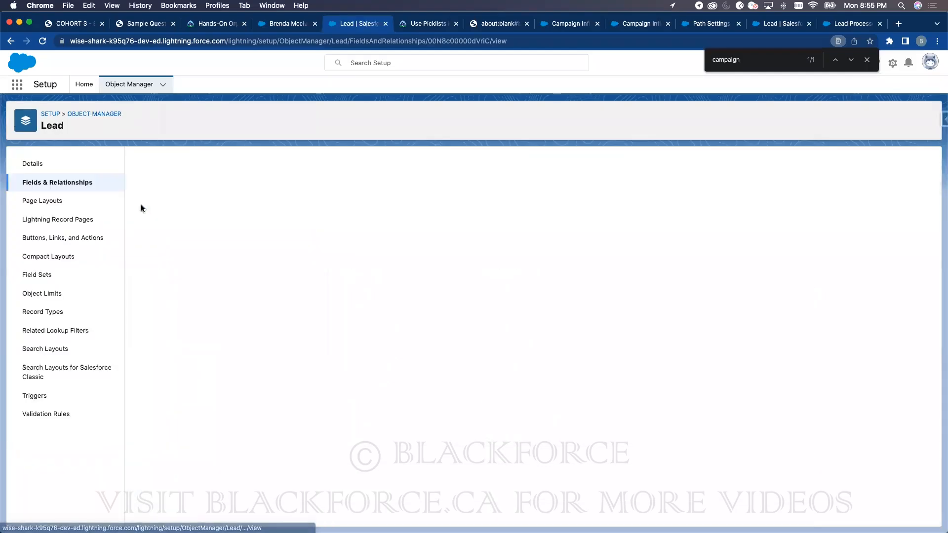
pyautogui.click(389, 205)
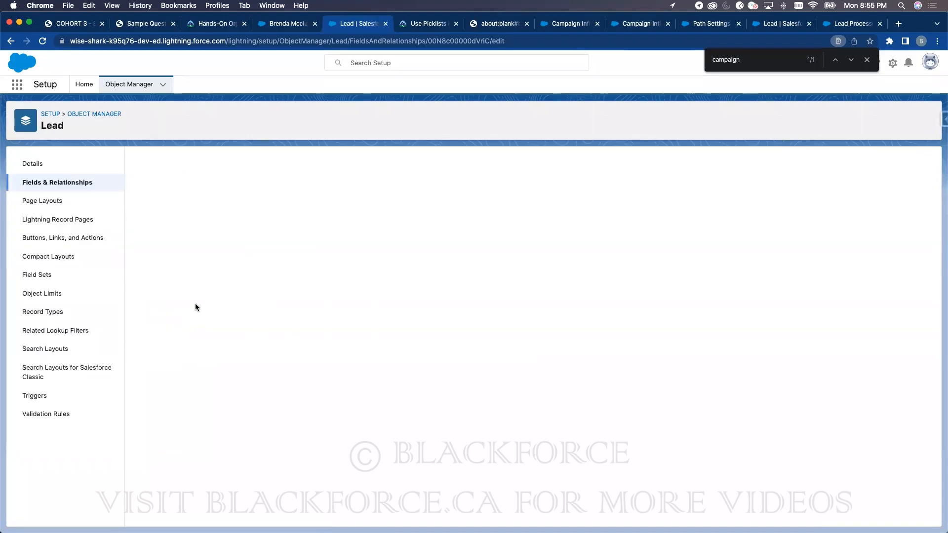
# - Insert Check Rating into the Total formula and save the field
pyautogui.click(205, 482)
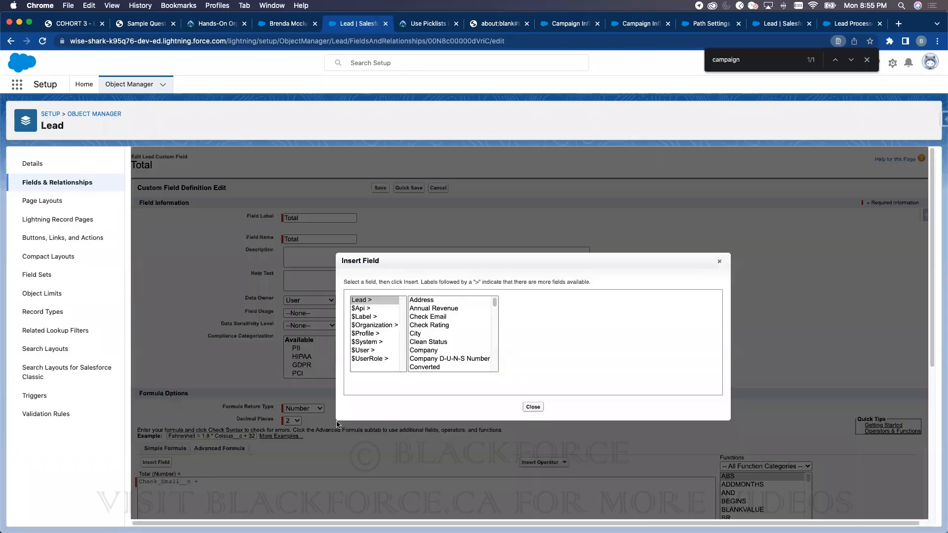
pyautogui.click(155, 463)
pyautogui.click(438, 325)
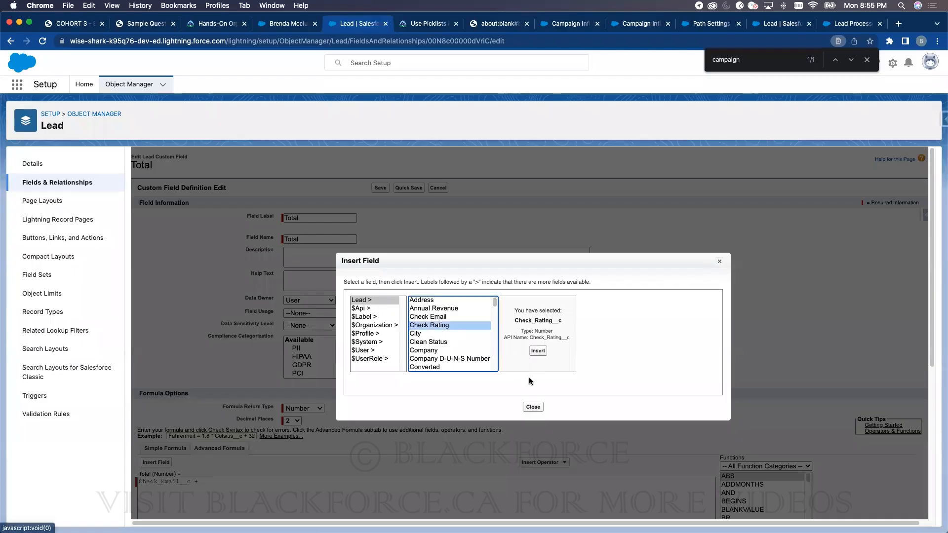
pyautogui.click(545, 353)
pyautogui.click(386, 189)
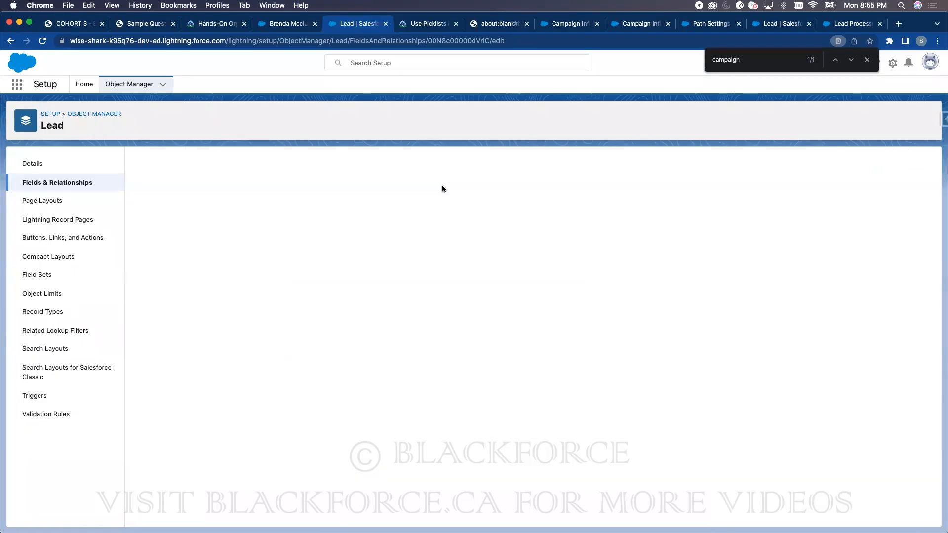
pyautogui.click(284, 24)
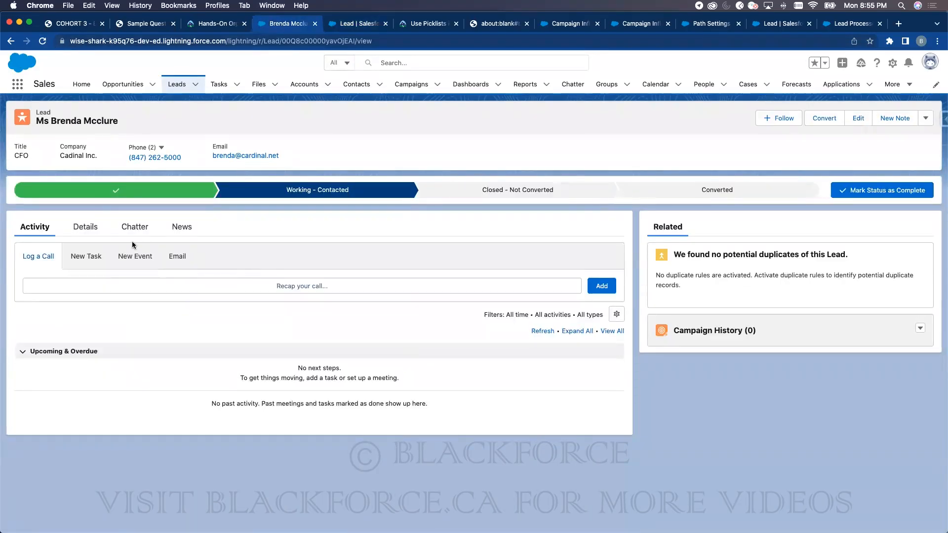
# - Set the lead's Rating to Hot, save, and reload its Details
pyautogui.click(85, 227)
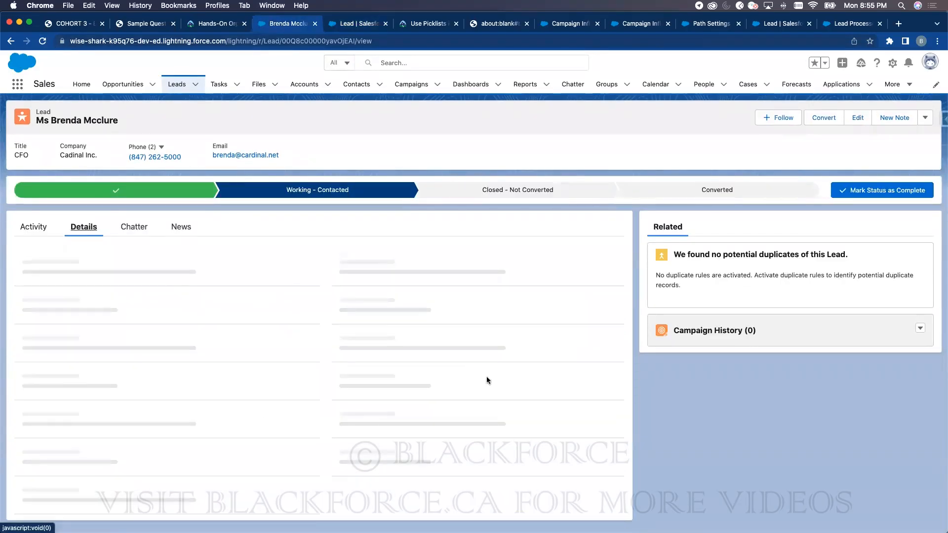
pyautogui.click(604, 412)
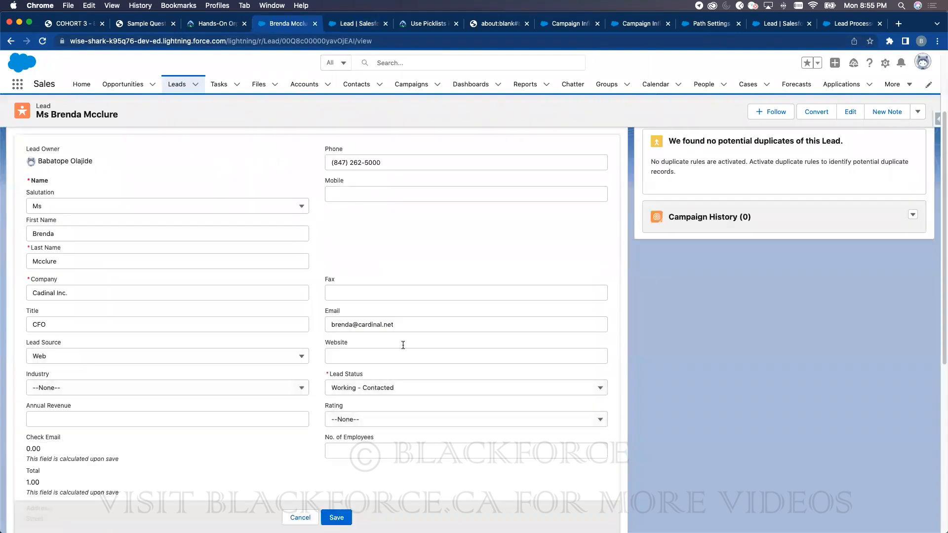
pyautogui.click(364, 427)
pyautogui.click(360, 453)
pyautogui.click(336, 518)
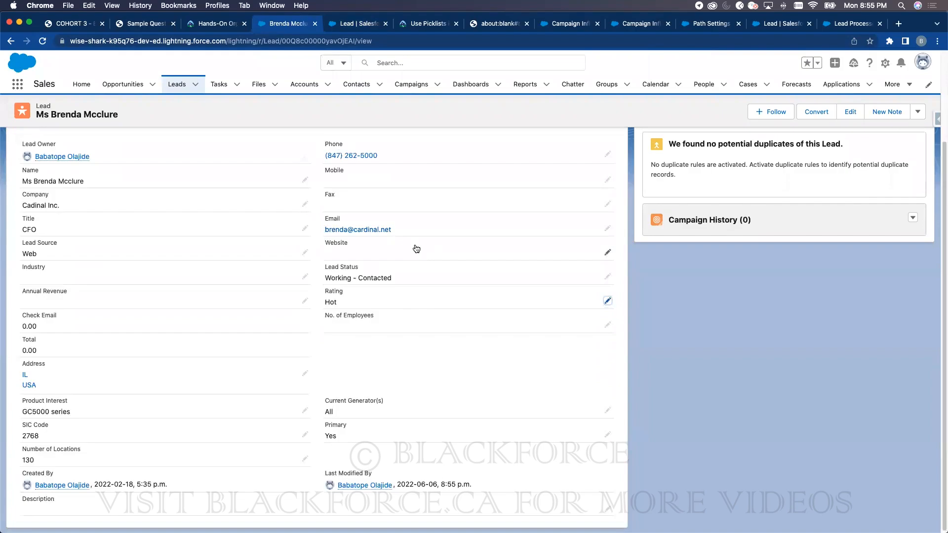
pyautogui.click(43, 41)
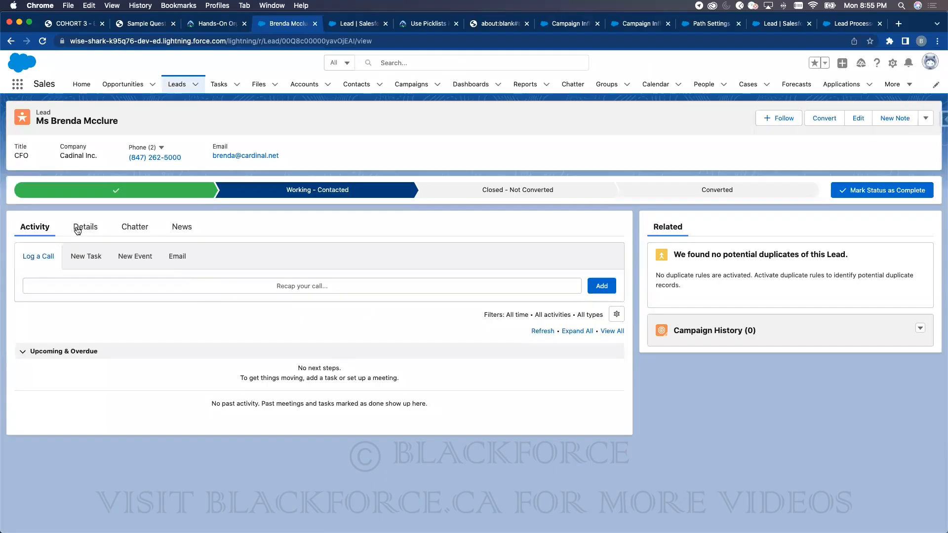
pyautogui.click(79, 227)
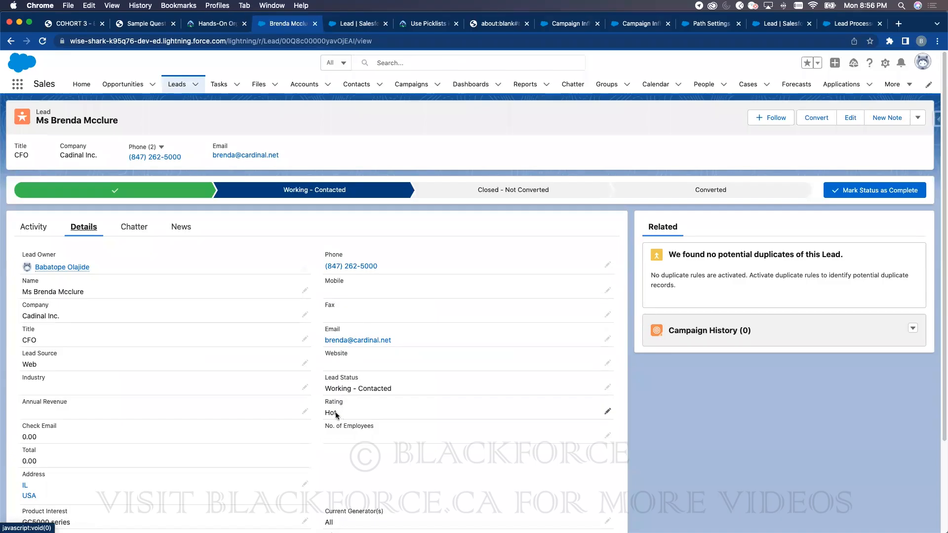
# - Clear and save the lead's email, then re-enter it and toggle Rating from Warm back to Hot
pyautogui.click(607, 338)
pyautogui.tripleClick(428, 349)
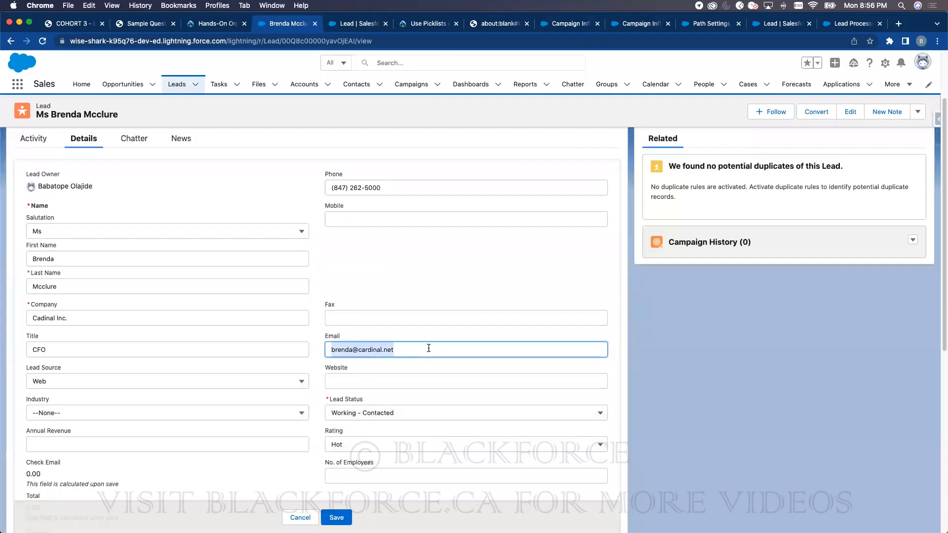
pyautogui.press('BackSpace')
pyautogui.press('Return')
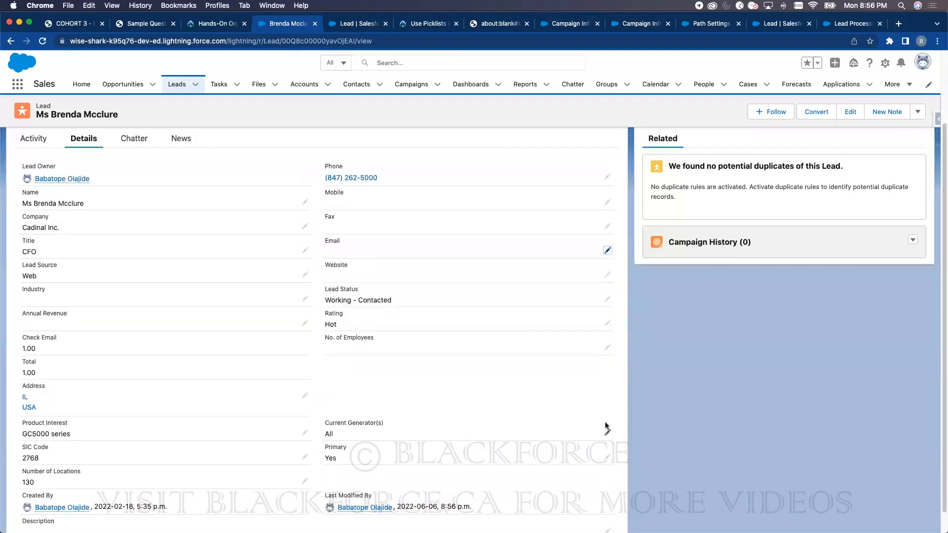
pyautogui.click(606, 251)
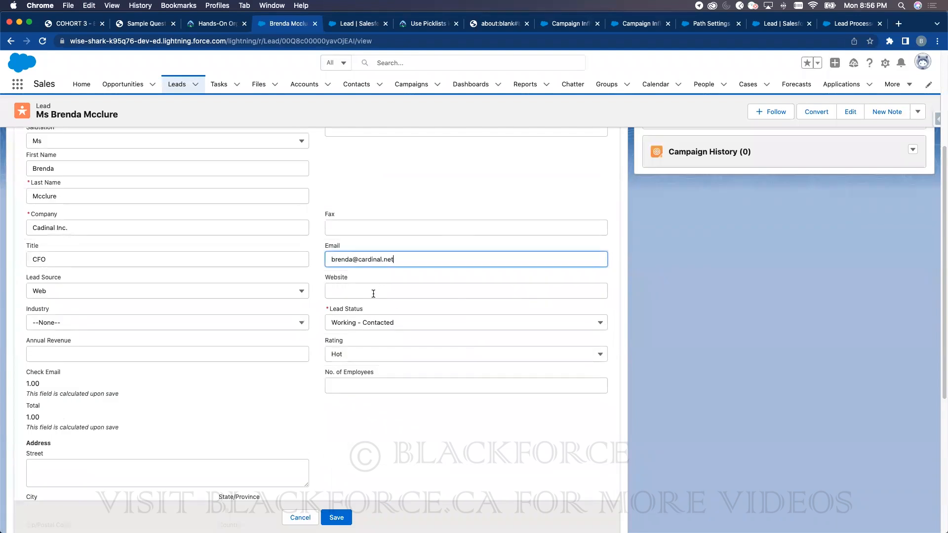
pyautogui.click(344, 359)
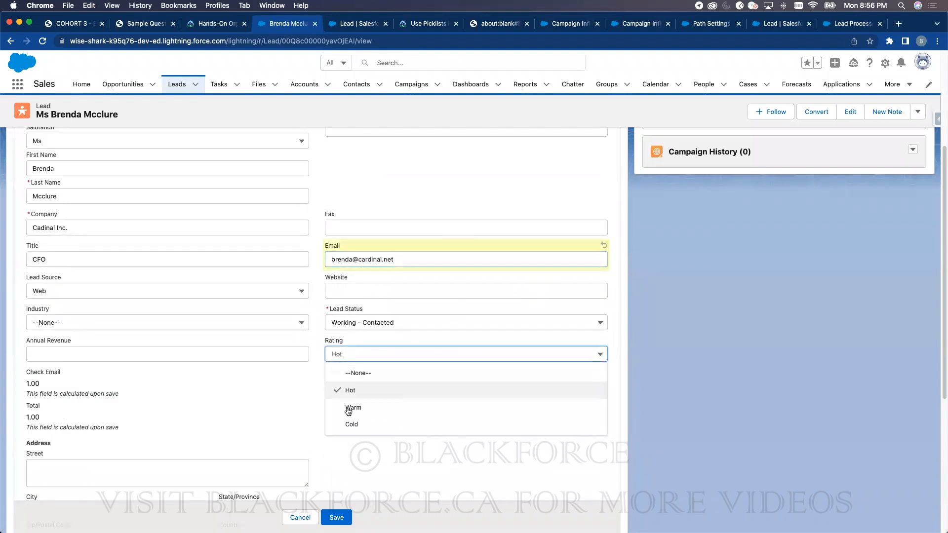
pyautogui.click(349, 408)
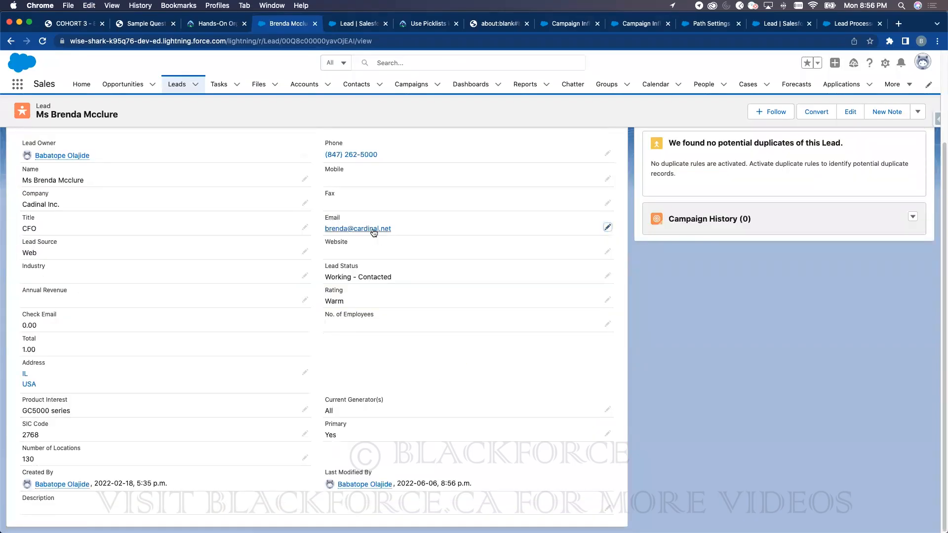
pyautogui.click(608, 299)
pyautogui.click(346, 312)
pyautogui.press('Return')
# - Clear the lead's email, set Rating to Warm, and save
pyautogui.click(604, 227)
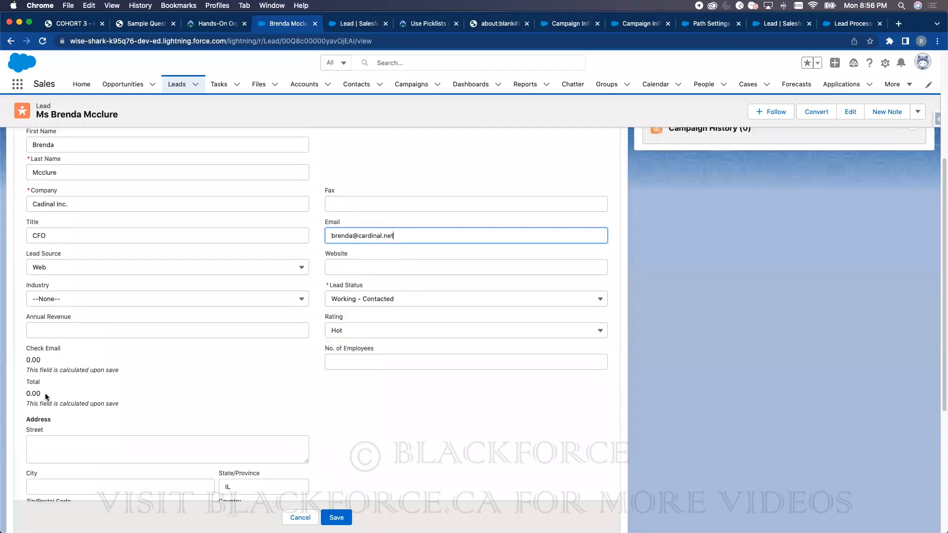
pyautogui.tripleClick(387, 236)
pyautogui.press('BackSpace')
pyautogui.click(385, 330)
pyautogui.click(349, 383)
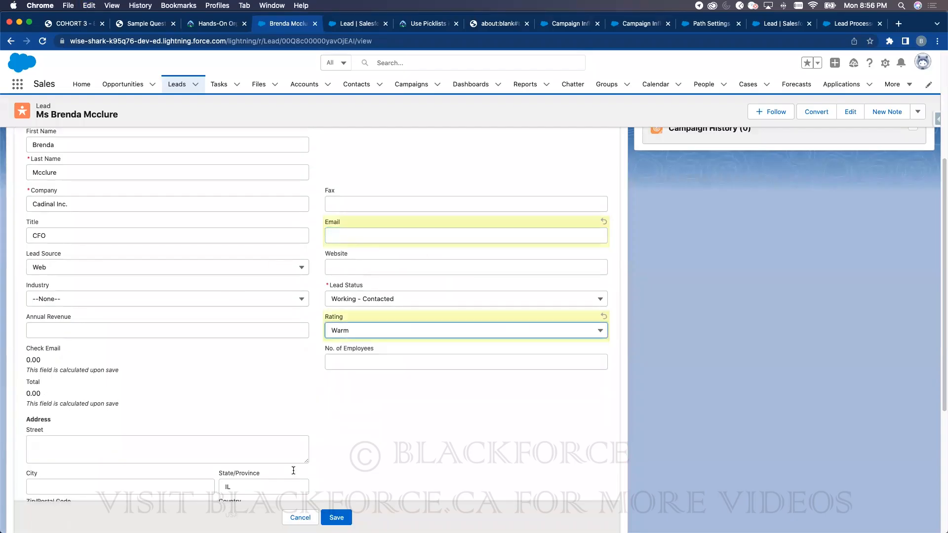
pyautogui.click(338, 517)
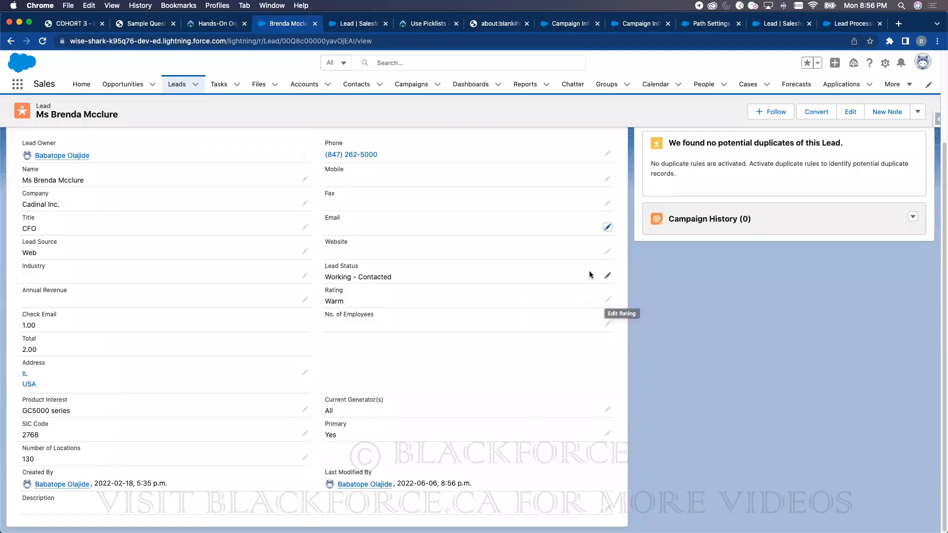
# - Restore the lead's email address with Rating Hot and save
pyautogui.click(607, 227)
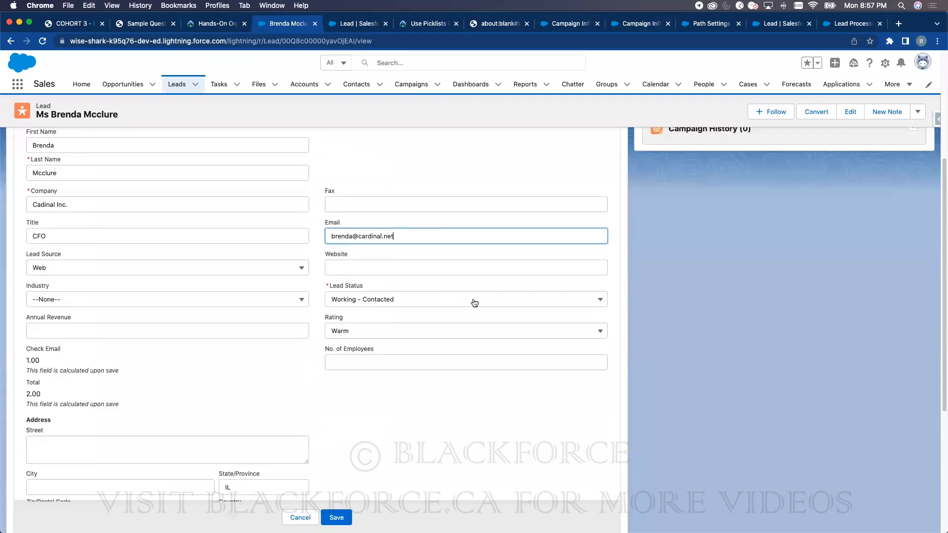
pyautogui.click(466, 333)
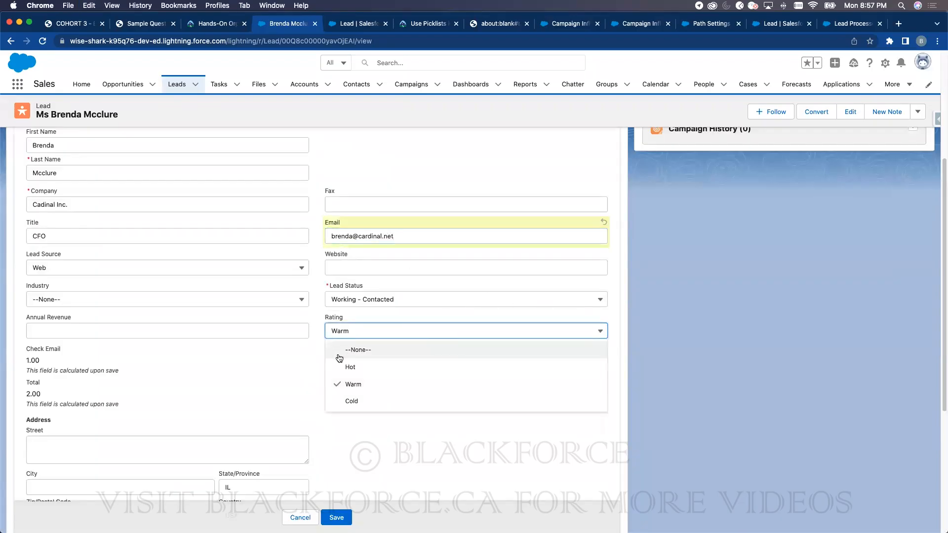
pyautogui.click(338, 365)
pyautogui.click(336, 517)
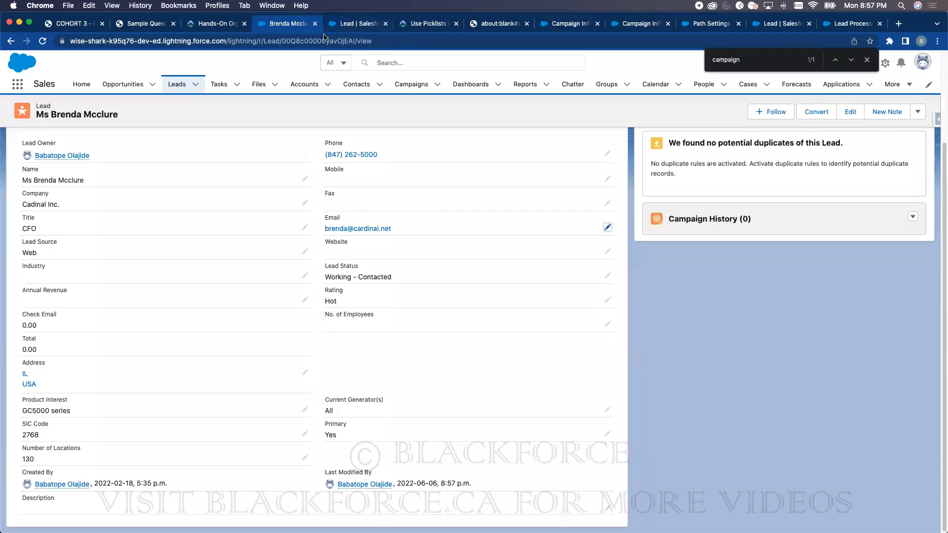
pyautogui.click(337, 24)
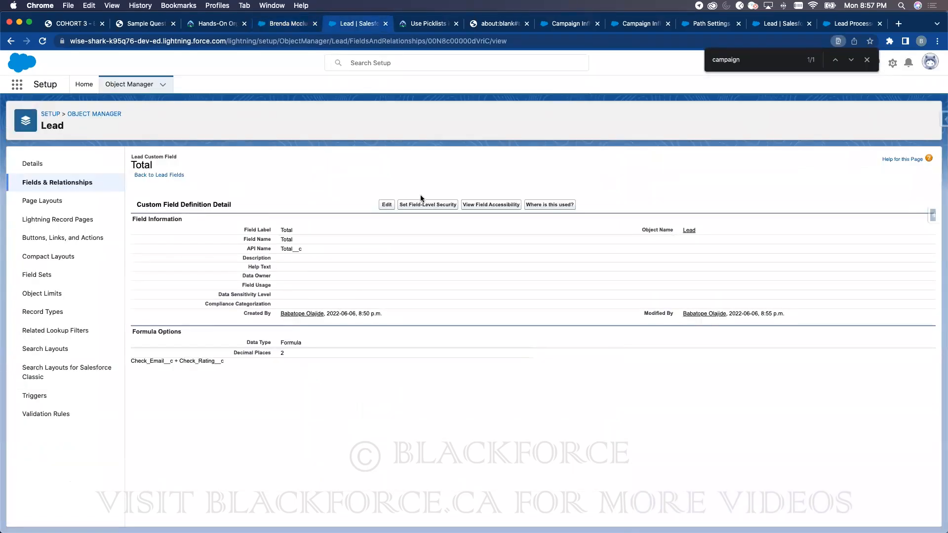
# - Change the Check Email formula to return 0 for a blank email and 1 otherwise, and save
pyautogui.click(66, 183)
pyautogui.click(602, 166)
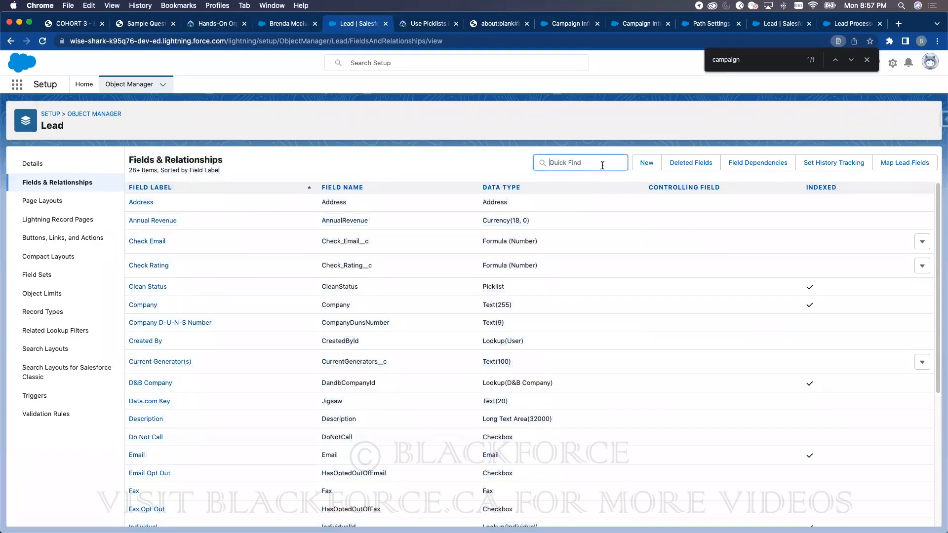
pyautogui.write('che')
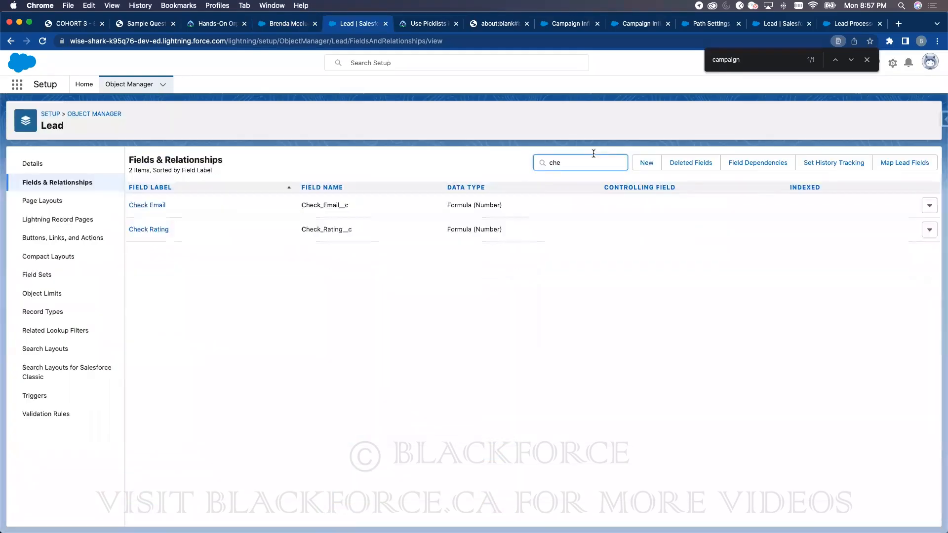
pyautogui.click(930, 209)
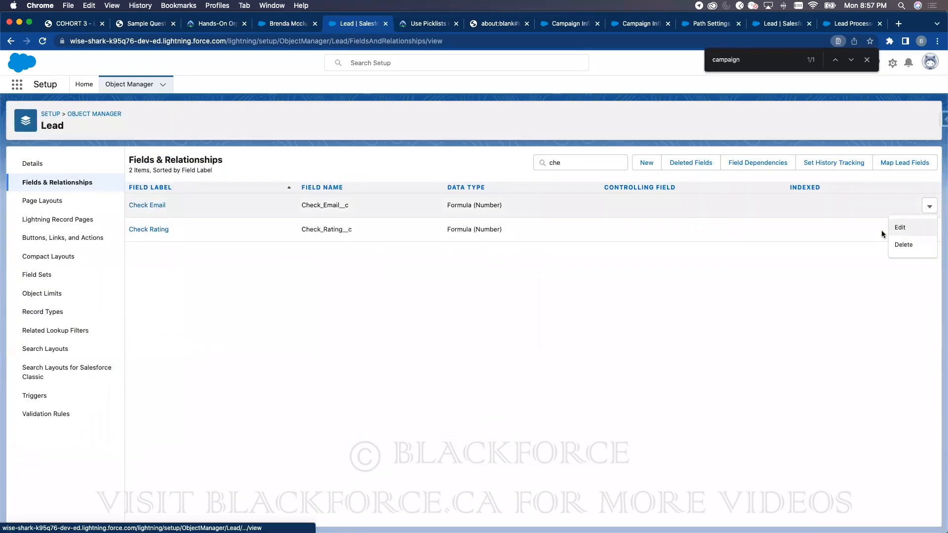
pyautogui.click(895, 228)
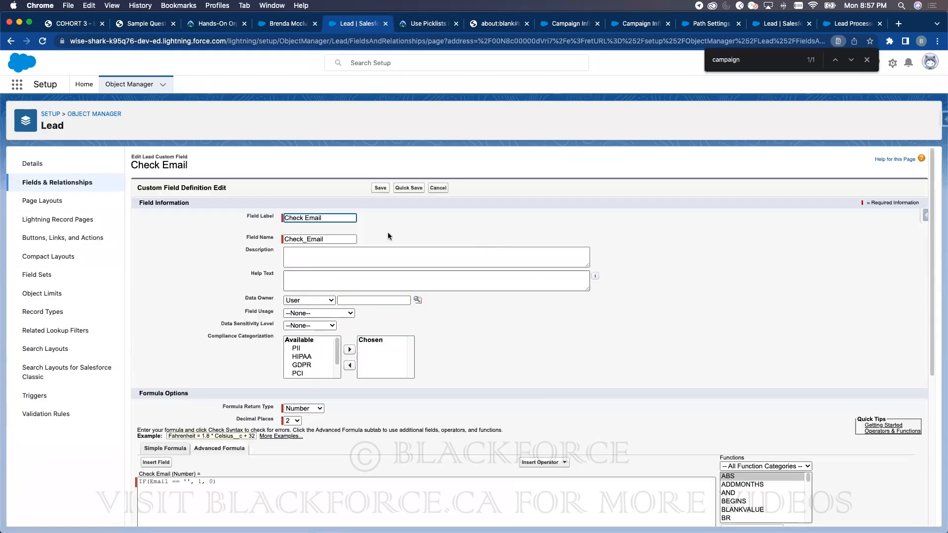
pyautogui.click(202, 481)
pyautogui.press('BackSpace')
pyautogui.write('0')
pyautogui.click(212, 481)
pyautogui.press('BackSpace')
pyautogui.write('1')
pyautogui.click(378, 187)
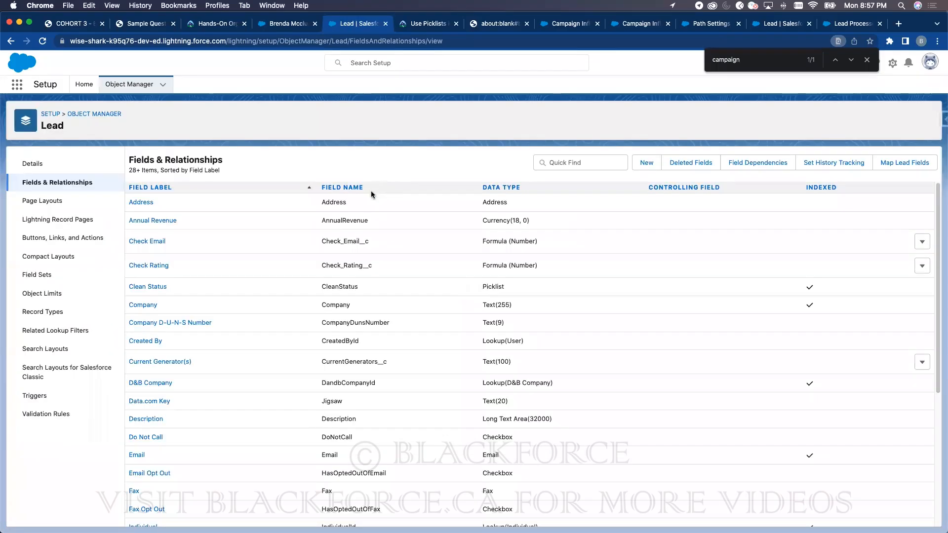
# - Filter fields by 'che' and open Check Rating for editing
pyautogui.click(599, 165)
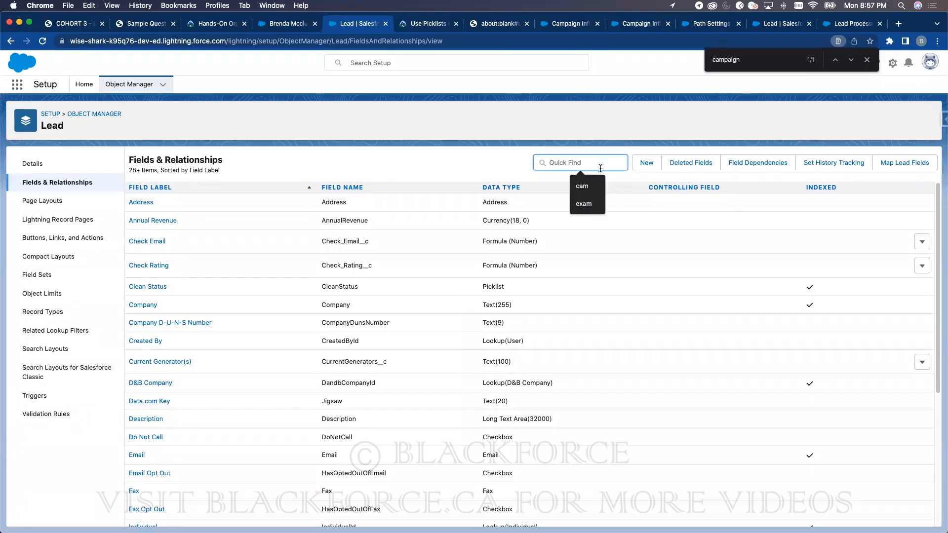
pyautogui.write('che')
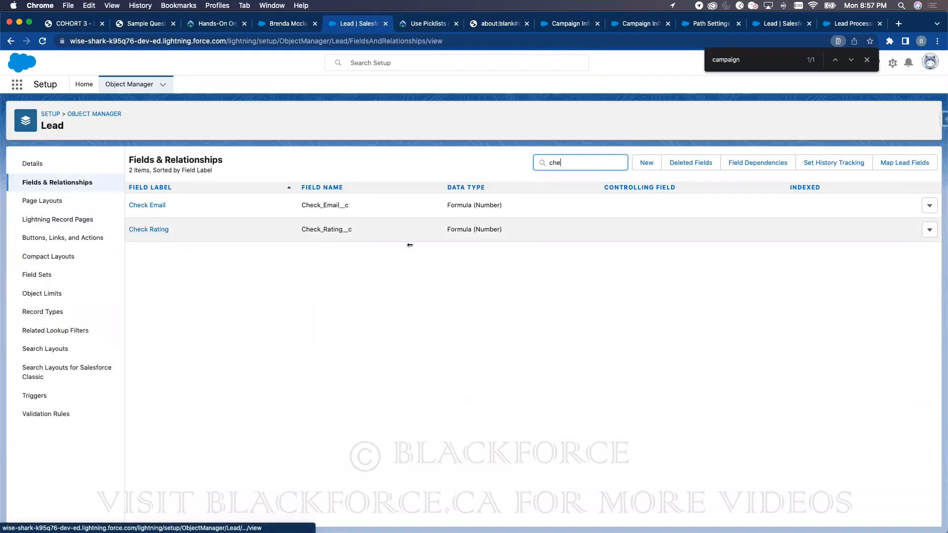
pyautogui.click(928, 232)
pyautogui.click(913, 251)
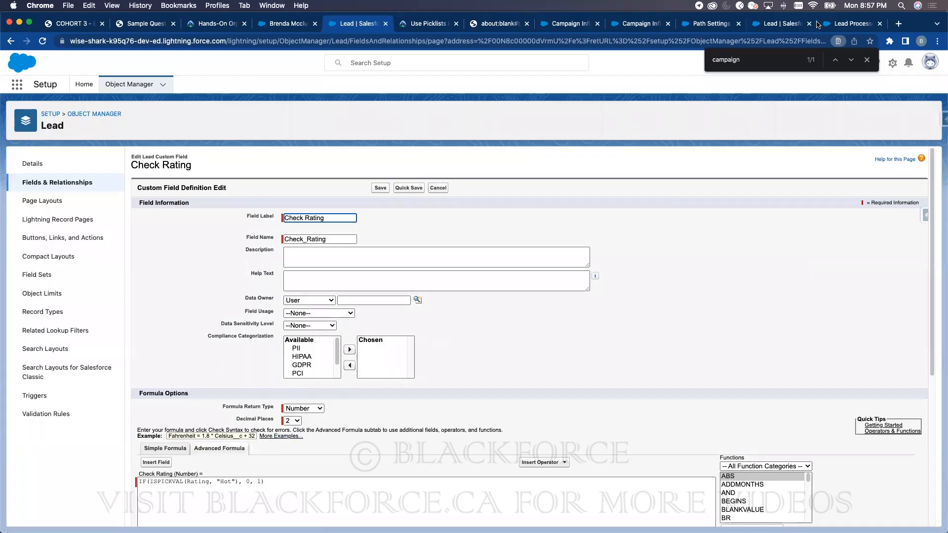
# - Bring up the Trailhead Picklist Examples and highlight the ISPICKVAL example line
pyautogui.click(834, 24)
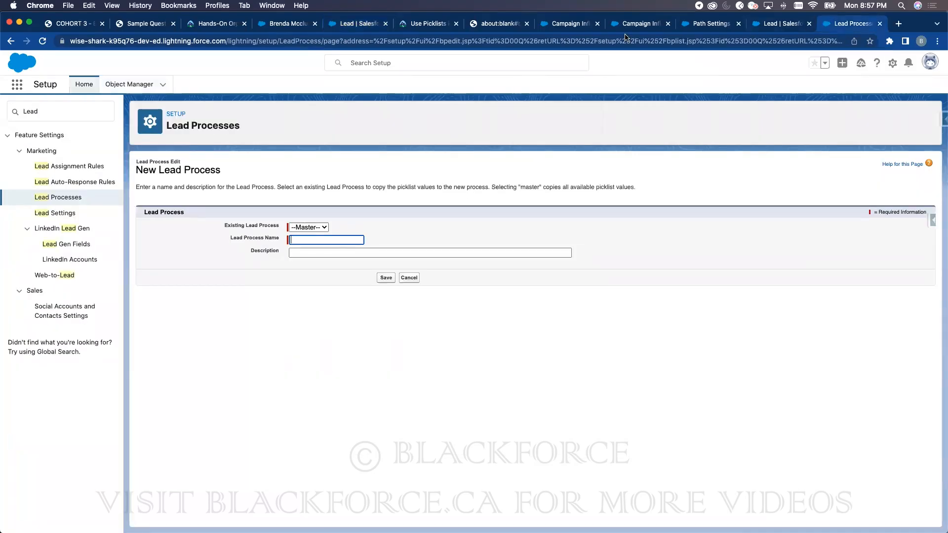
pyautogui.click(418, 24)
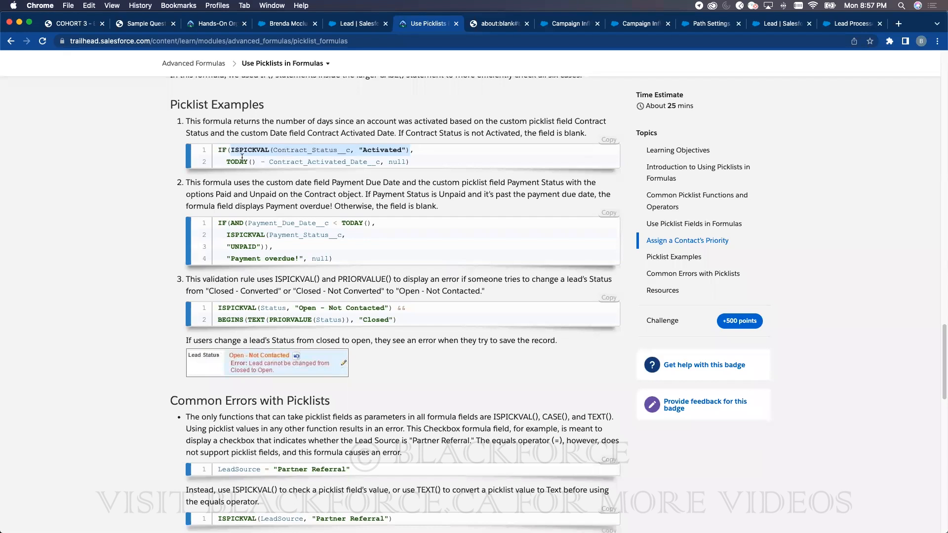
pyautogui.moveTo(228, 160); pyautogui.dragTo(389, 157)
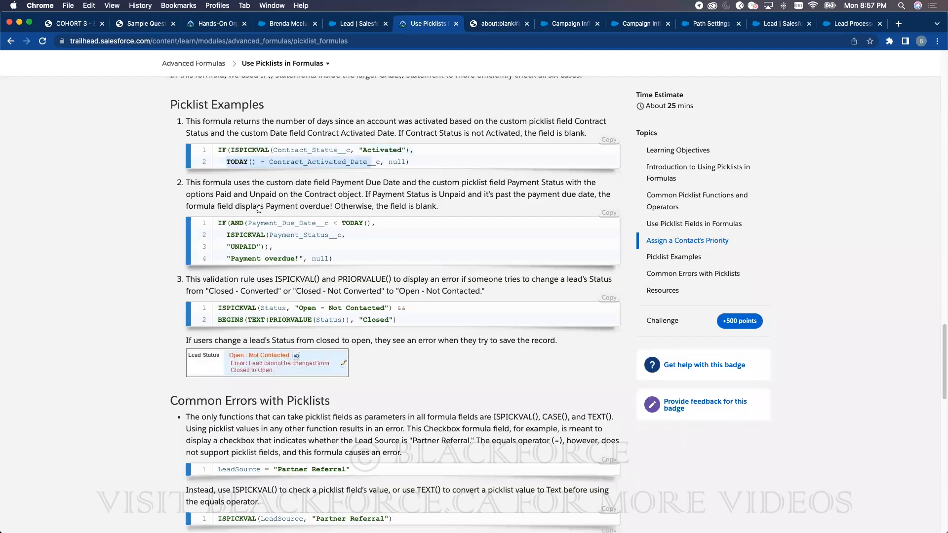
pyautogui.click(350, 23)
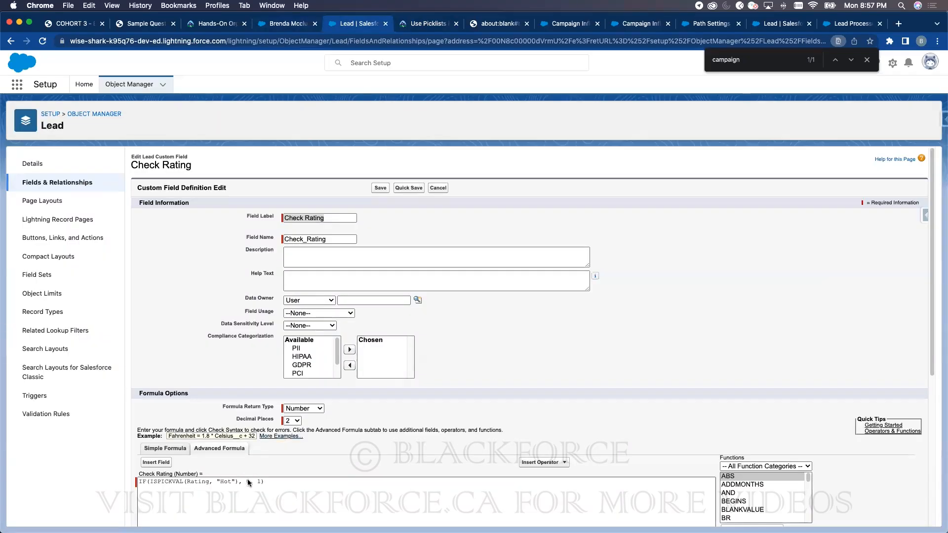
# - Try changing the Check Rating formula's results to 1, 0, then cancel the failed edit
pyautogui.press('BackSpace')
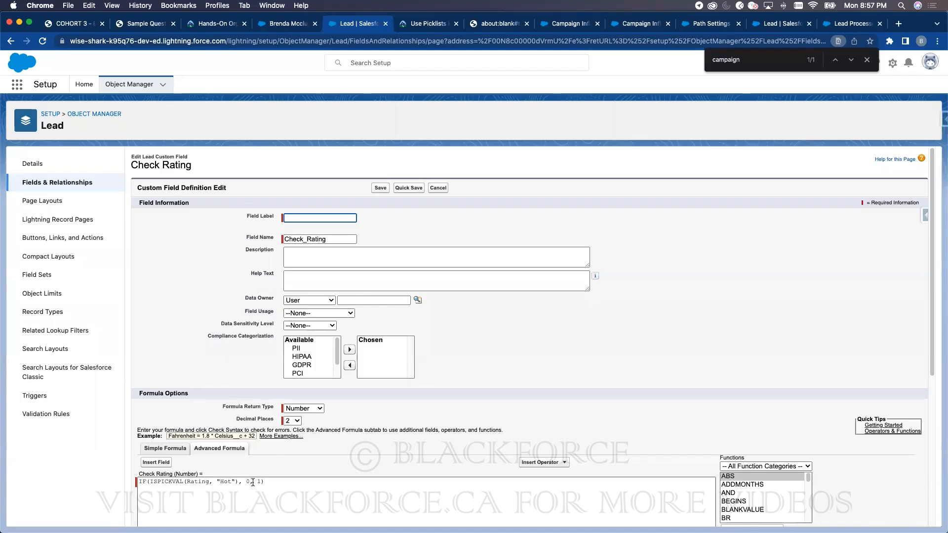
pyautogui.click(250, 481)
pyautogui.click(550, 109)
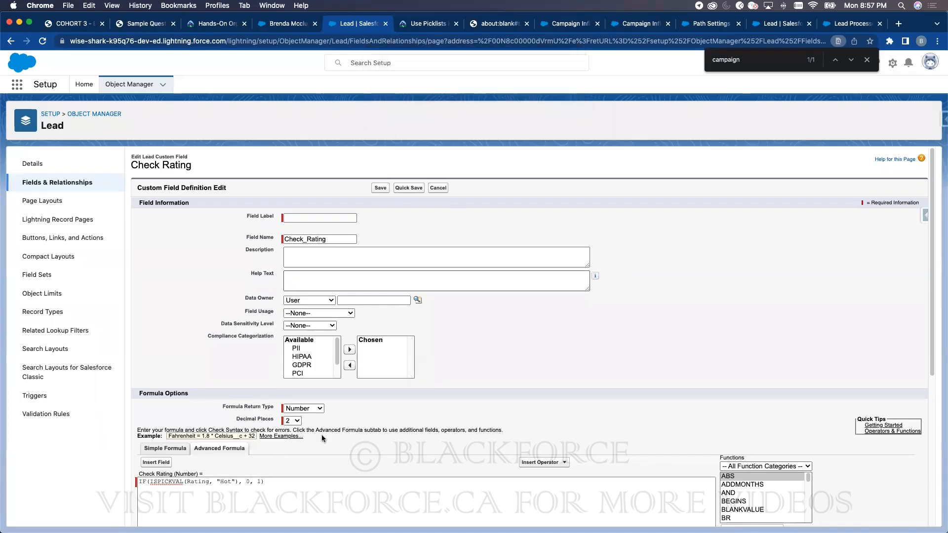
pyautogui.press('BackSpace')
pyautogui.write('1, ')
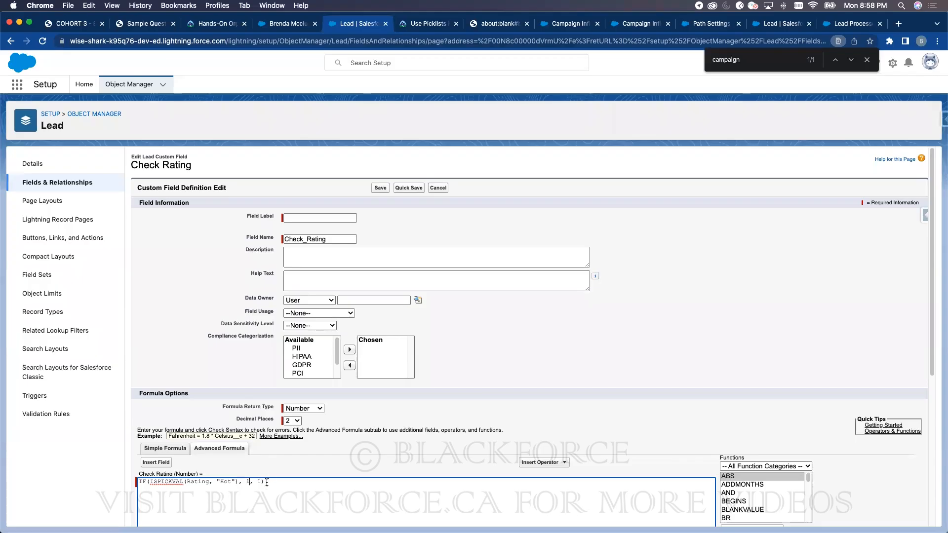
pyautogui.write('0')
pyautogui.click(380, 188)
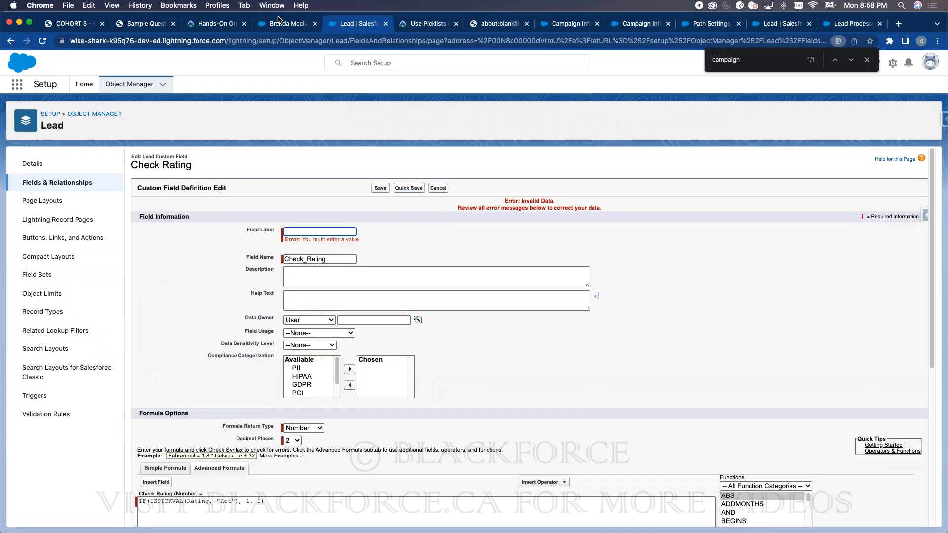
pyautogui.click(281, 23)
pyautogui.click(339, 25)
pyautogui.click(437, 188)
# - Reopen Check Rating via the 'rat' filter, change its Hot result to 1, save, and reload the lead
pyautogui.click(592, 166)
pyautogui.write('rat')
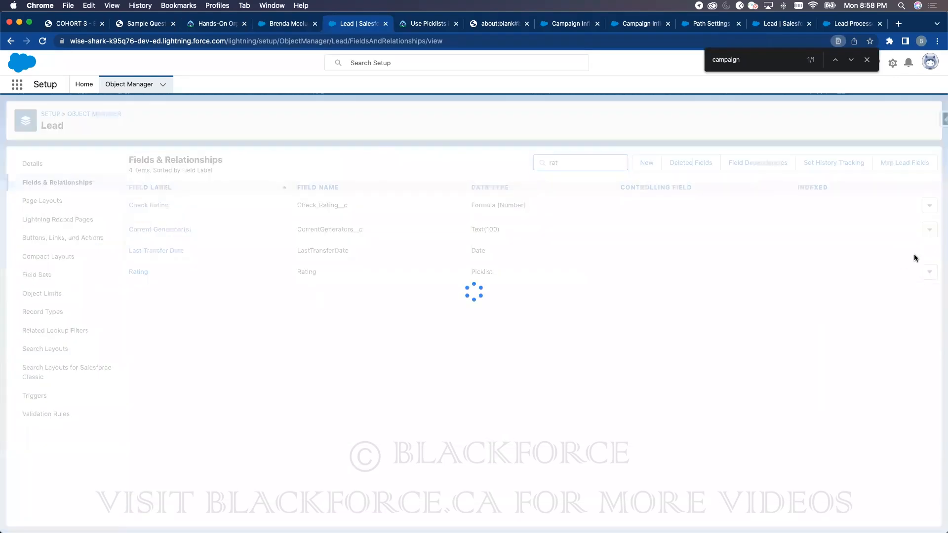
pyautogui.click(926, 256)
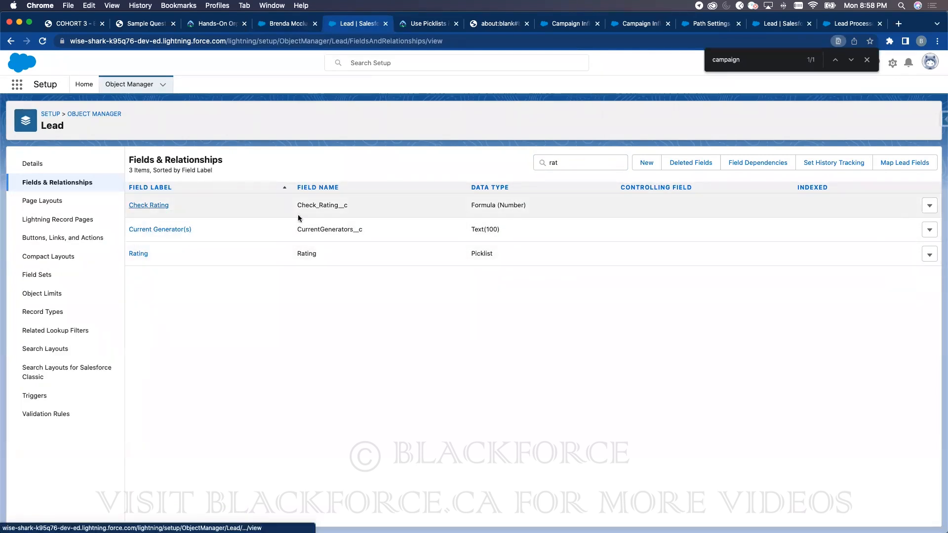
pyautogui.click(148, 206)
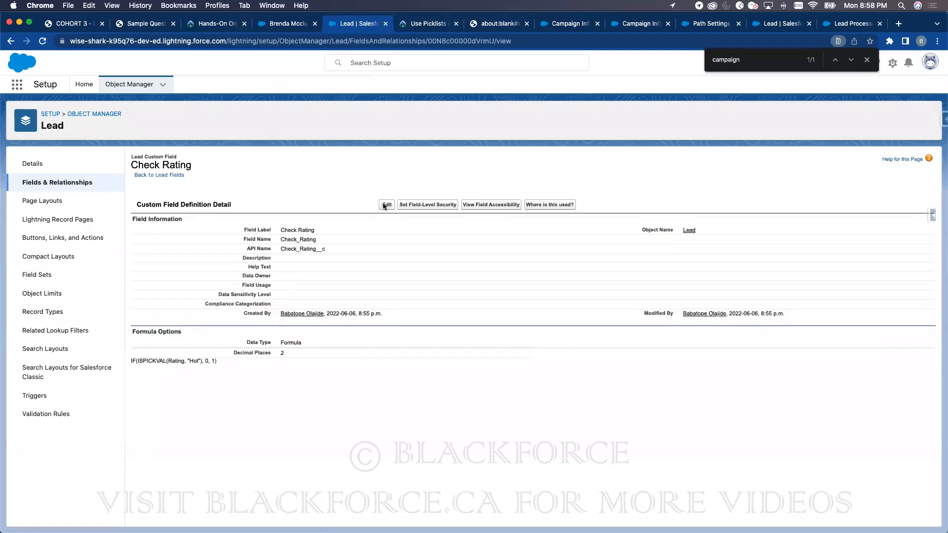
pyautogui.click(383, 204)
pyautogui.click(249, 482)
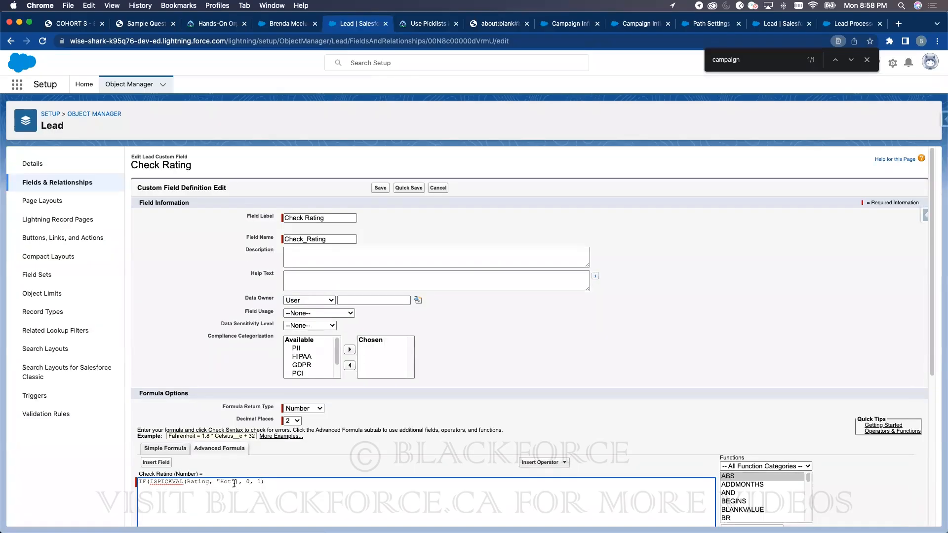
pyautogui.press('BackSpace')
pyautogui.write('1')
pyautogui.click(382, 188)
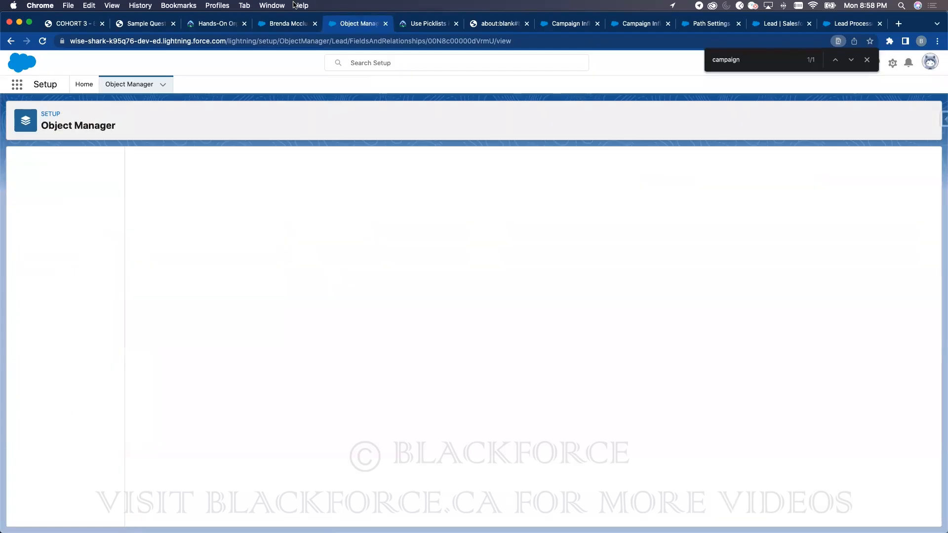
pyautogui.click(289, 24)
pyautogui.press('super+r')
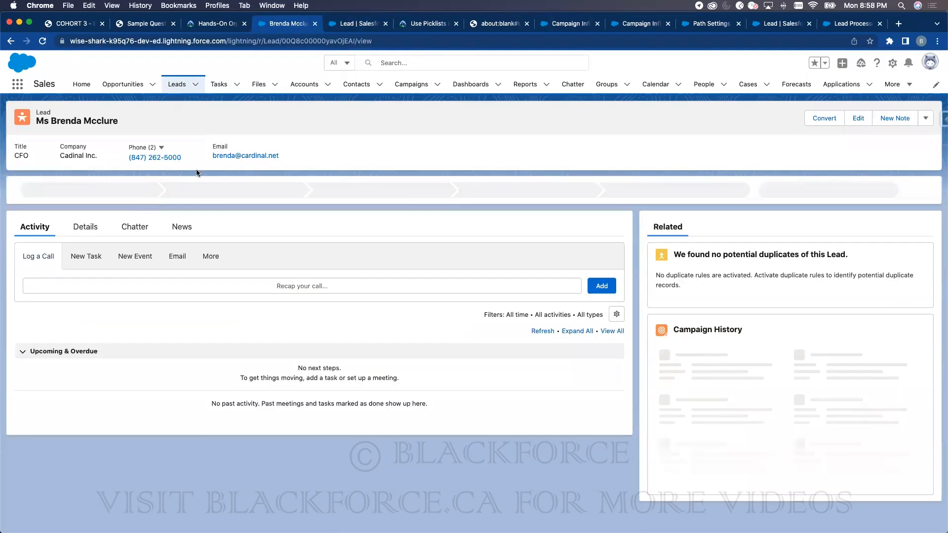
# - Open the lead's Details showing Check Email 1.00, Check Rating 1.00 and Total 2.00
pyautogui.click(85, 227)
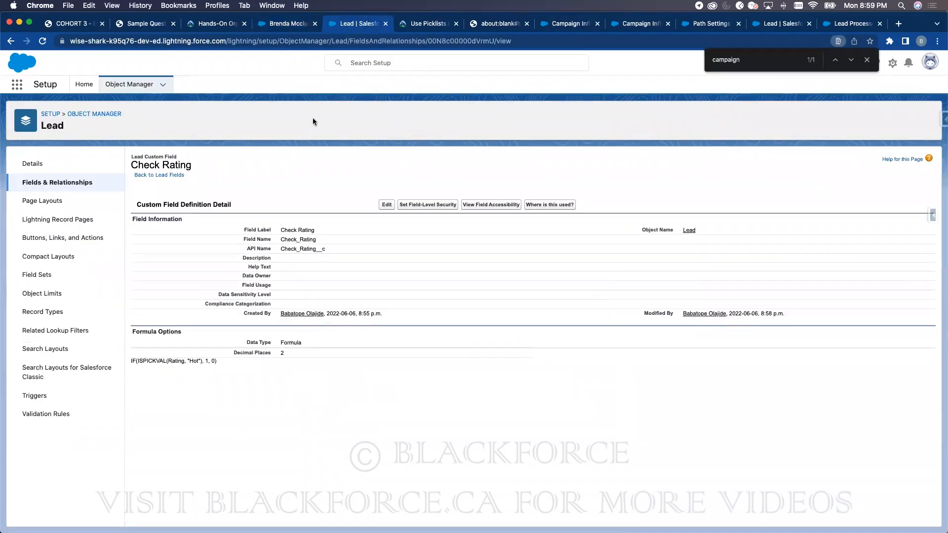
# - Create the Lead checkbox field isManager, keeping it on all four Lead page layouts
pyautogui.click(347, 28)
pyautogui.click(78, 184)
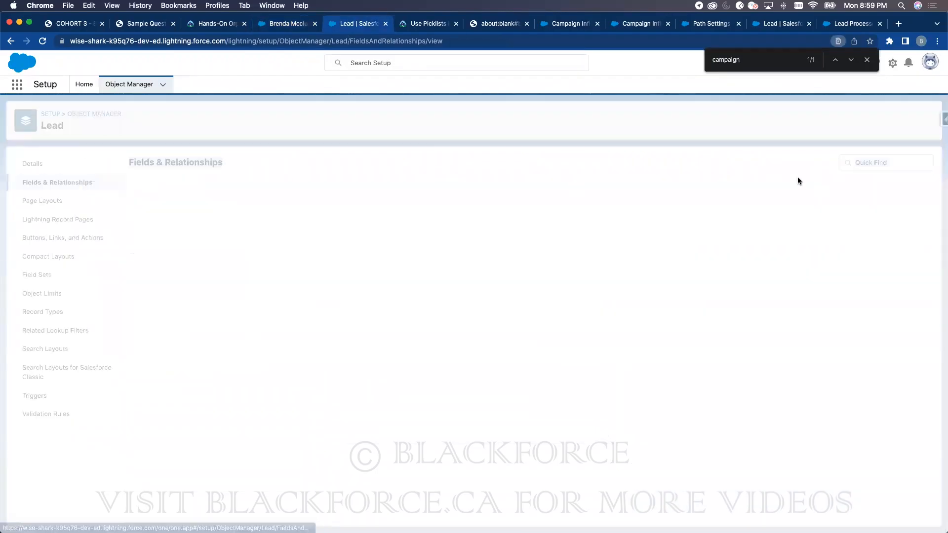
pyautogui.click(647, 163)
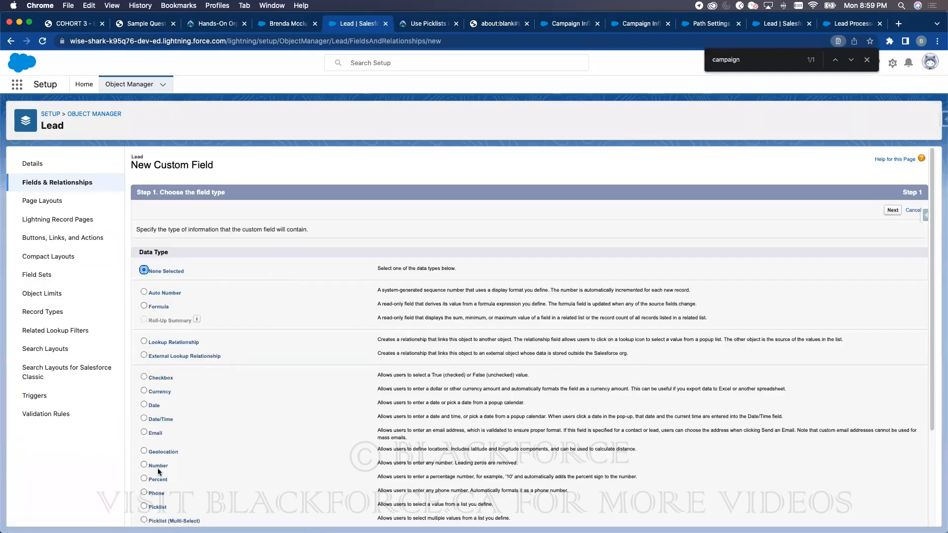
pyautogui.click(163, 391)
pyautogui.click(893, 211)
pyautogui.click(294, 231)
pyautogui.write('isManager')
pyautogui.click(694, 339)
pyautogui.click(900, 367)
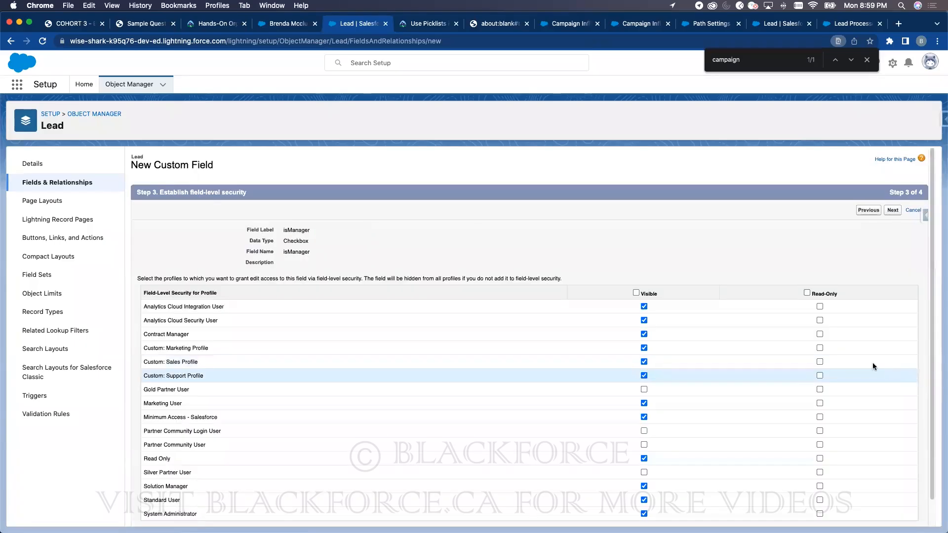
pyautogui.click(898, 210)
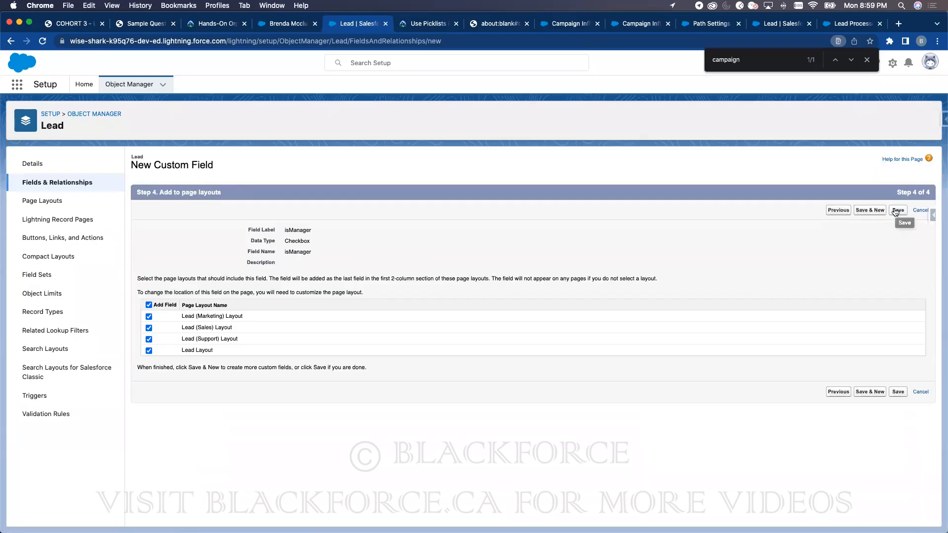
pyautogui.click(896, 210)
pyautogui.click(290, 25)
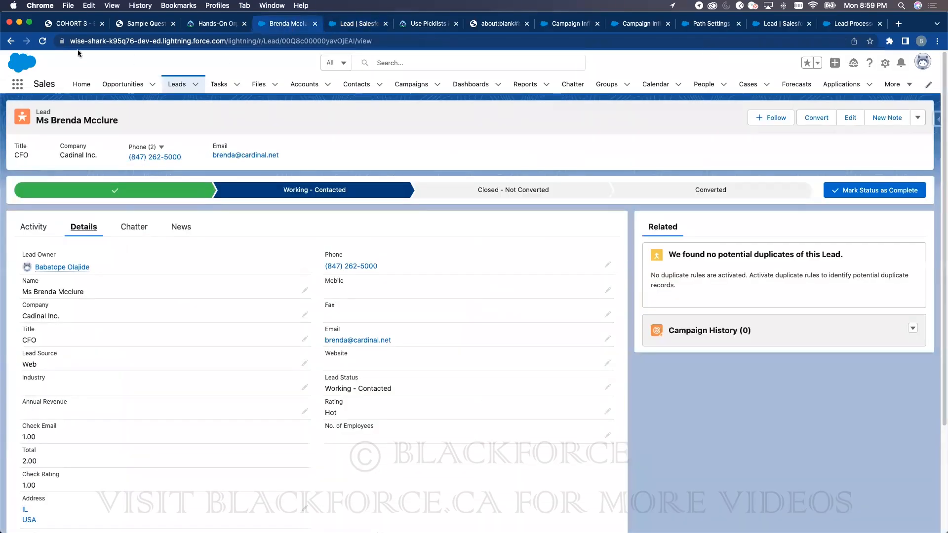
pyautogui.click(43, 41)
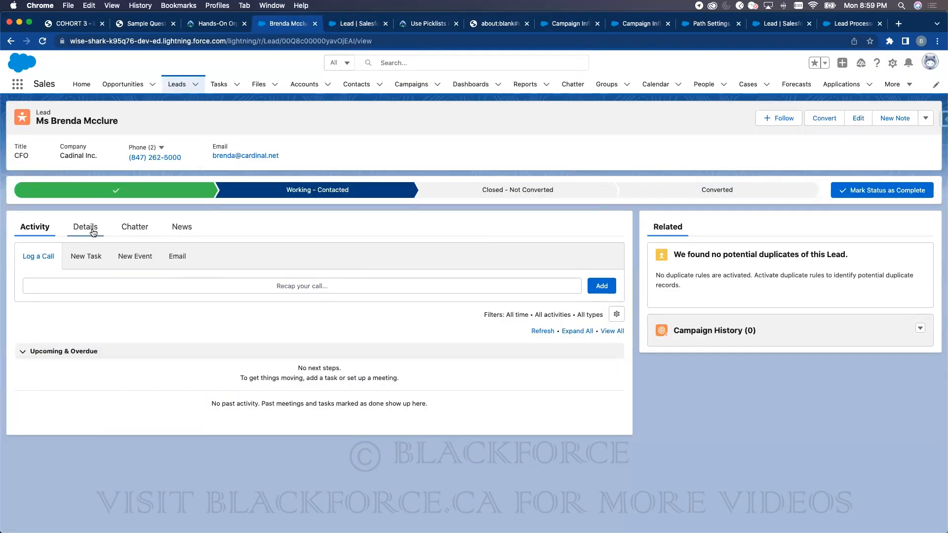
pyautogui.click(87, 228)
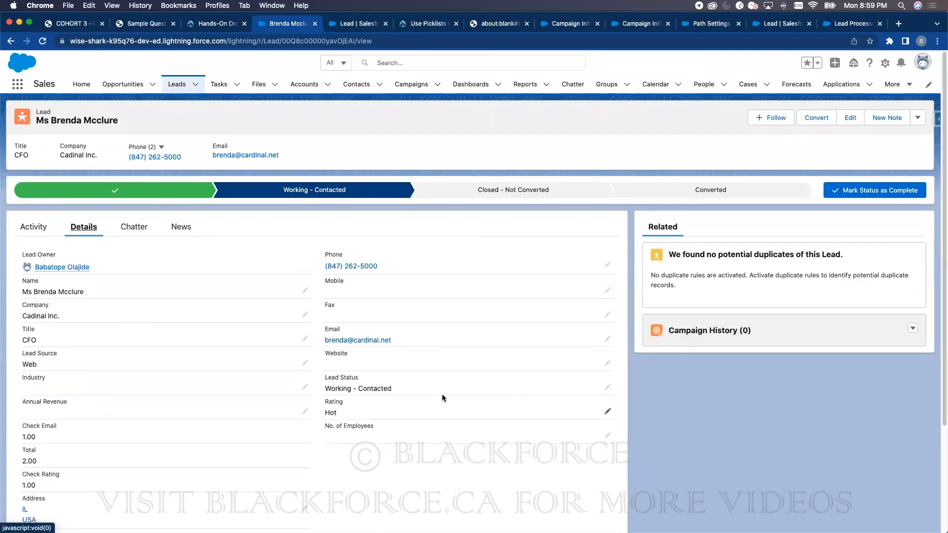
pyautogui.scroll(-3, 189, 439)
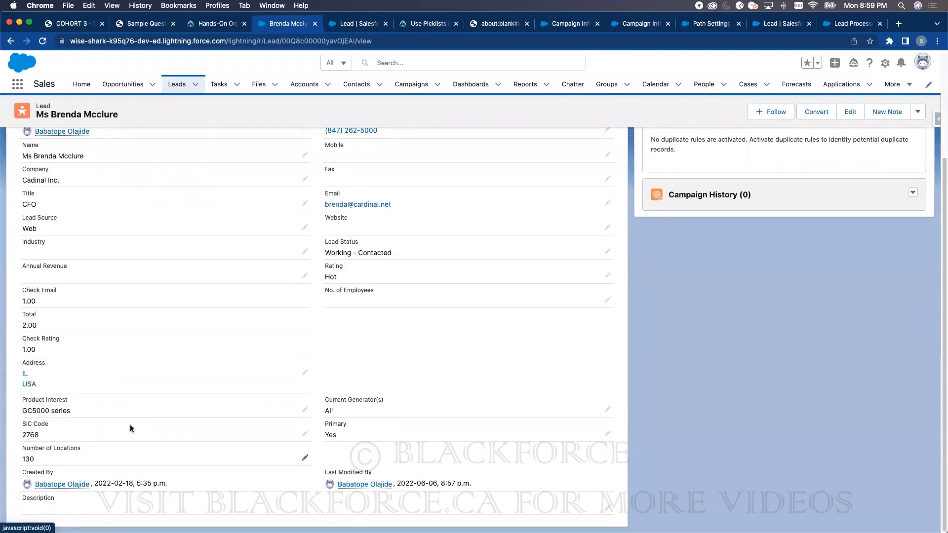
pyautogui.scroll(3, 117, 376)
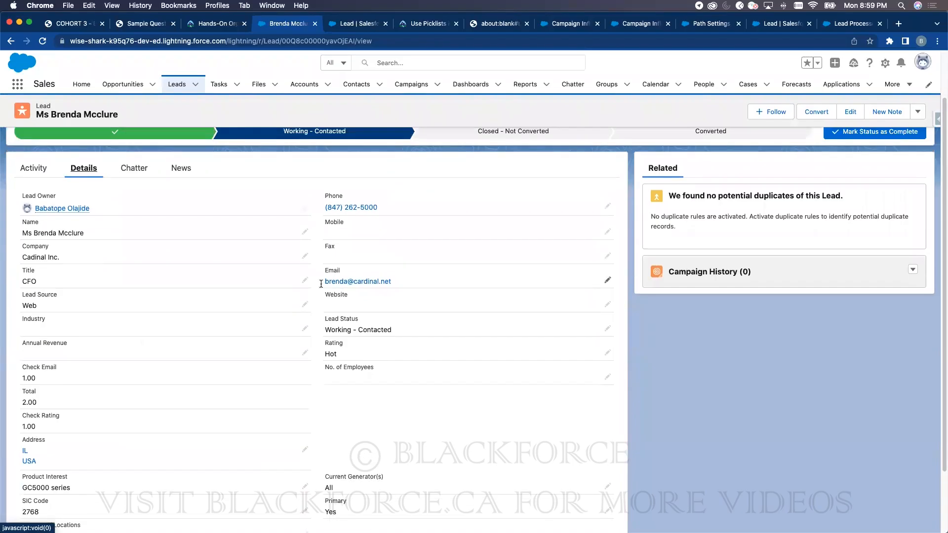
pyautogui.press('super+r')
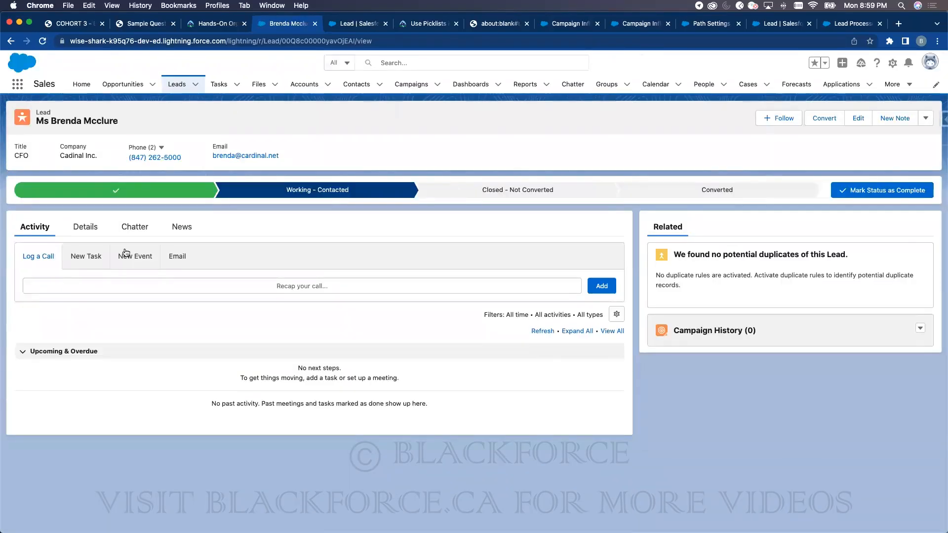
pyautogui.click(85, 226)
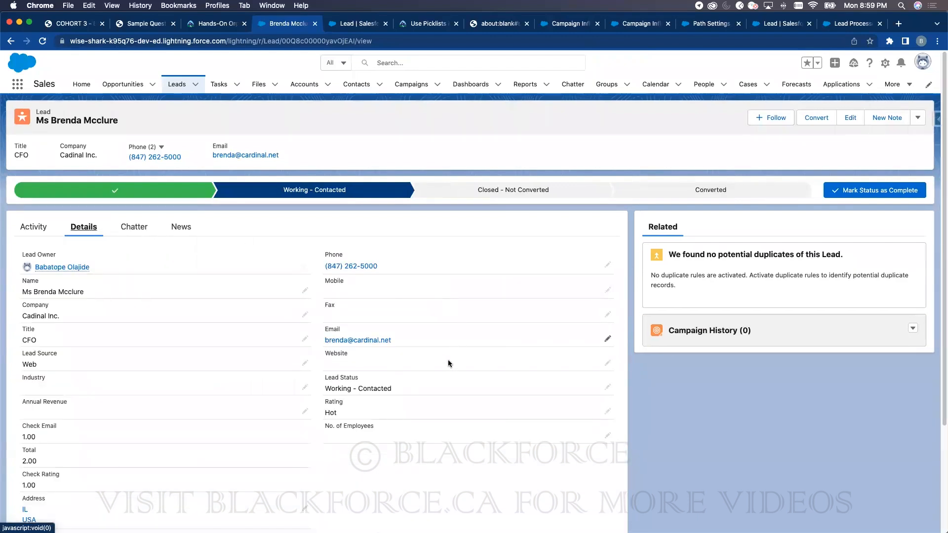
pyautogui.scroll(-5, 446, 428)
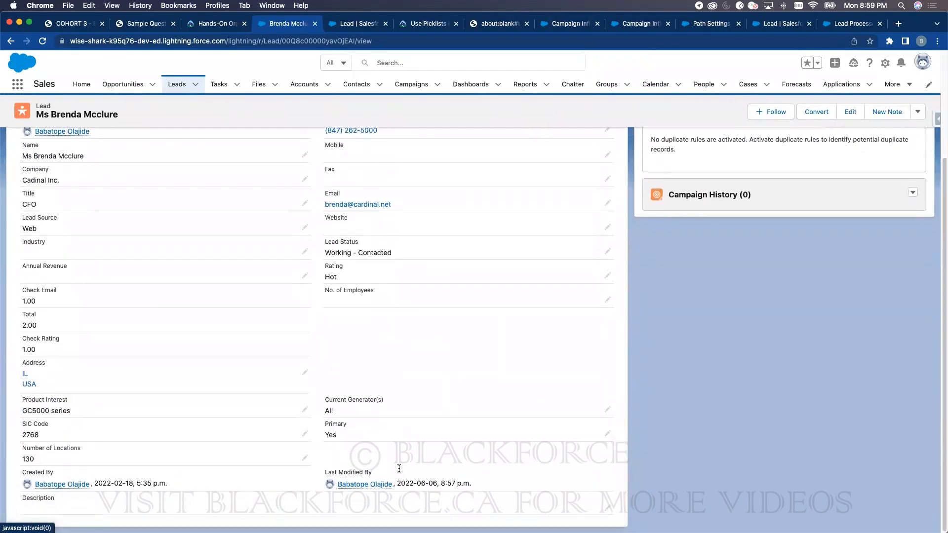
# - Save the Lead Layout with isManager in Lead Information, then reload the lead record
pyautogui.scroll(3, 379, 287)
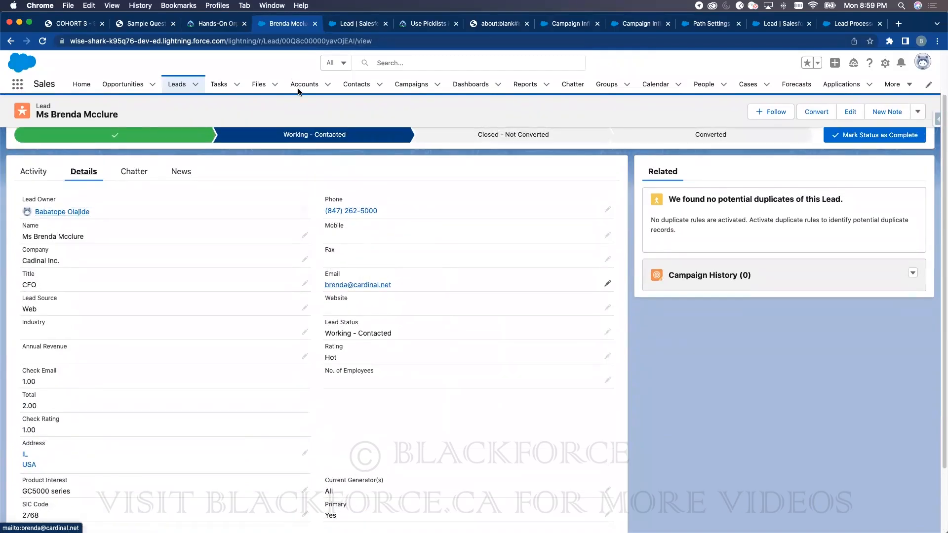
pyautogui.click(347, 23)
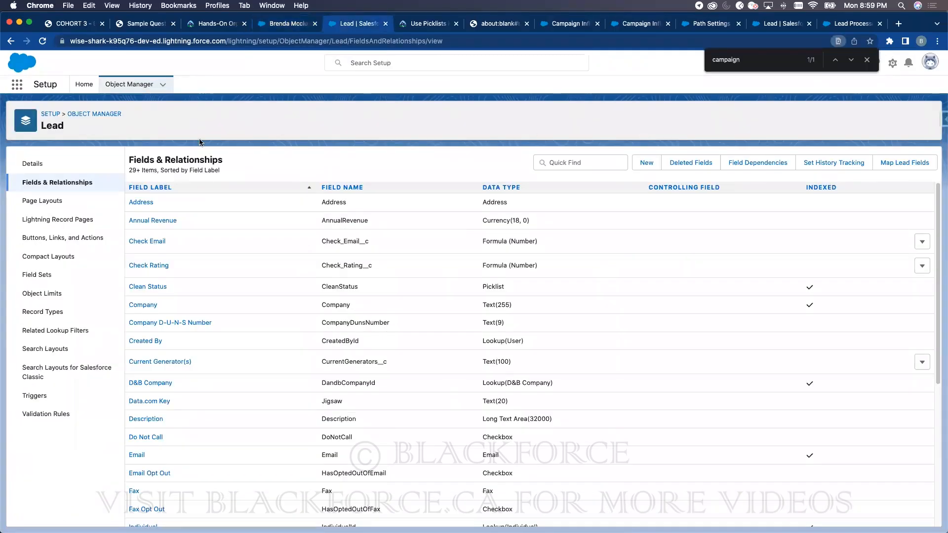
pyautogui.click(55, 206)
pyautogui.click(134, 277)
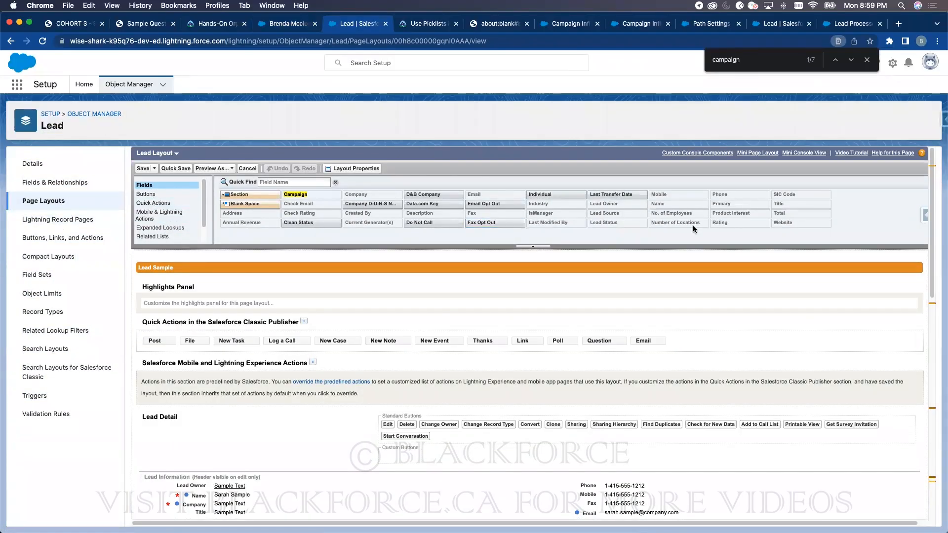
pyautogui.scroll(-5, 318, 424)
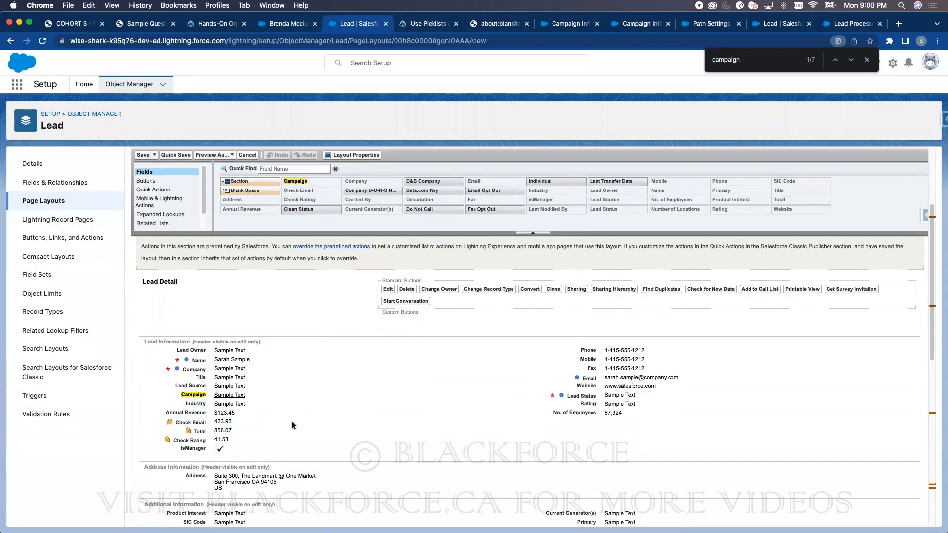
pyautogui.click(143, 155)
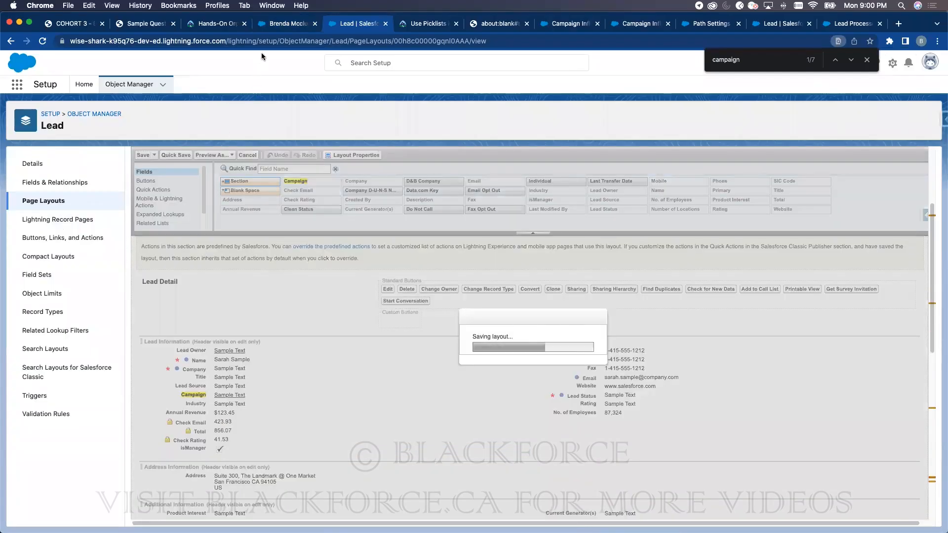
pyautogui.click(286, 24)
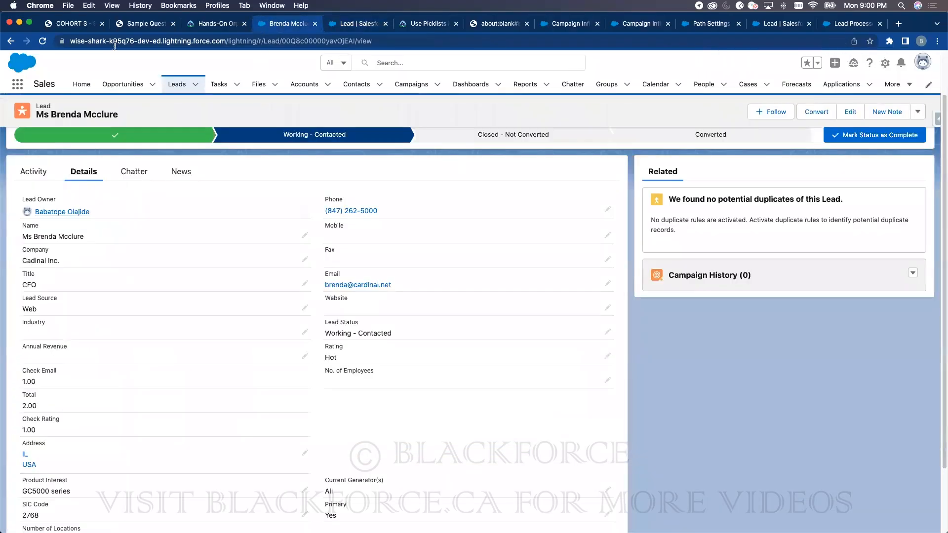
pyautogui.click(42, 41)
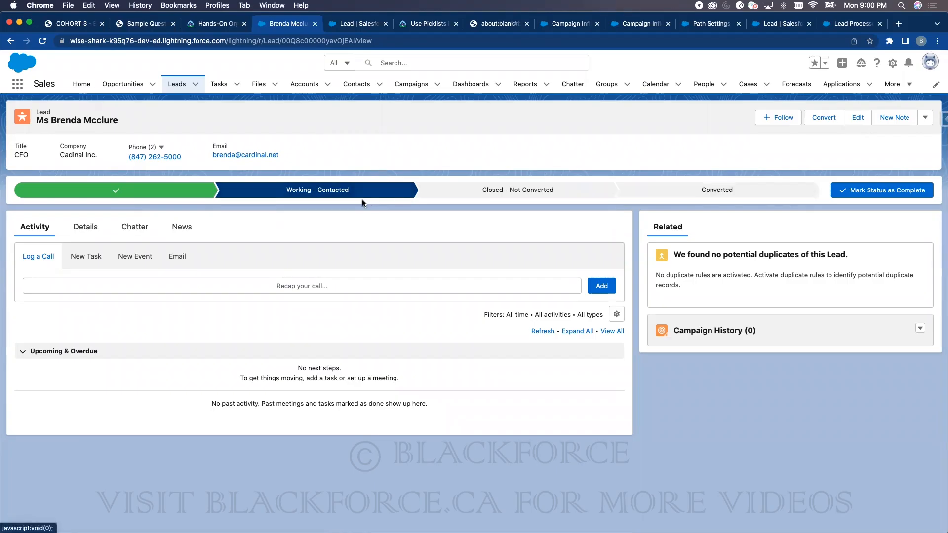
pyautogui.click(89, 228)
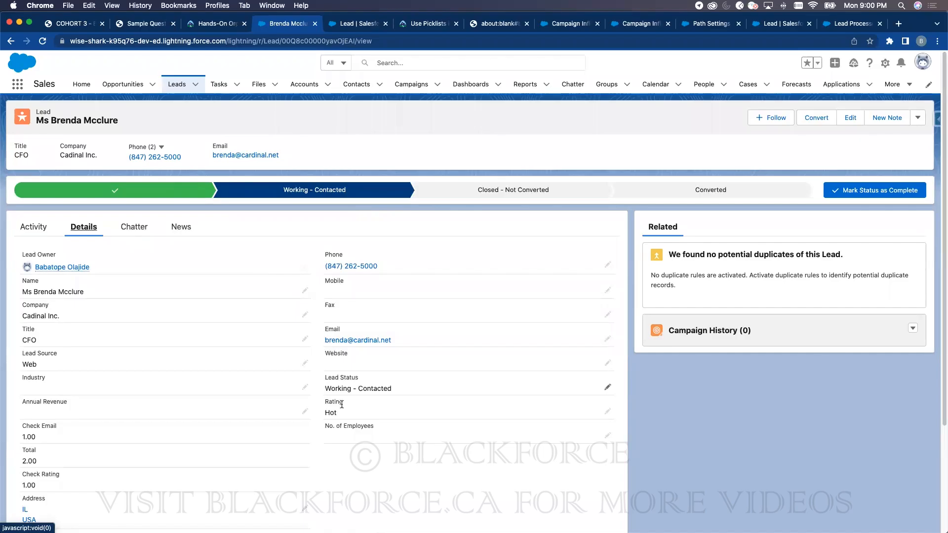
pyautogui.scroll(-5, 341, 404)
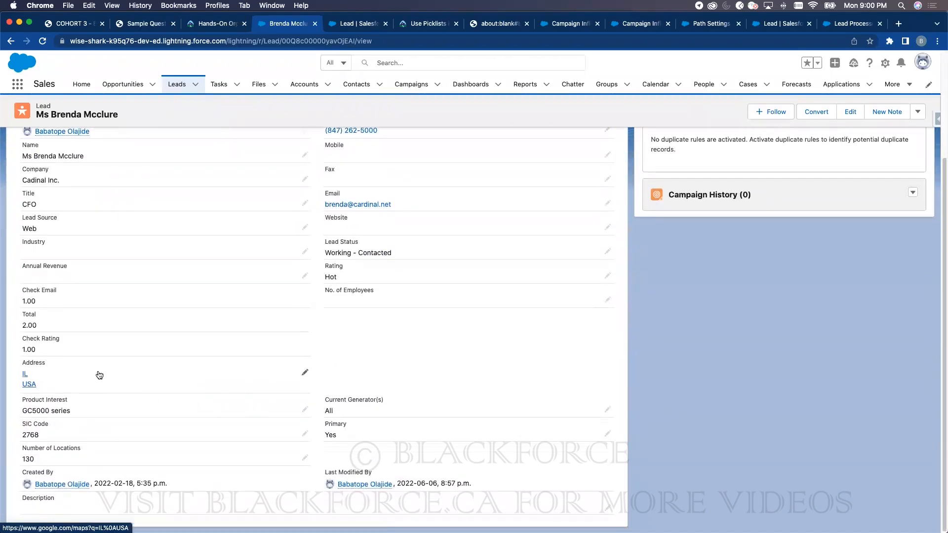
pyautogui.doubleClick(30, 324)
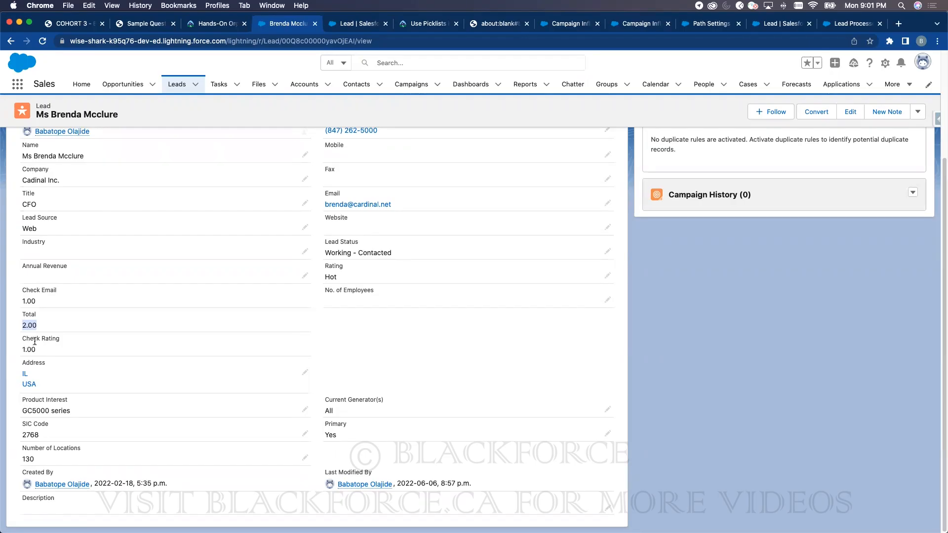
pyautogui.click(430, 25)
pyautogui.scroll(10, 333, 288)
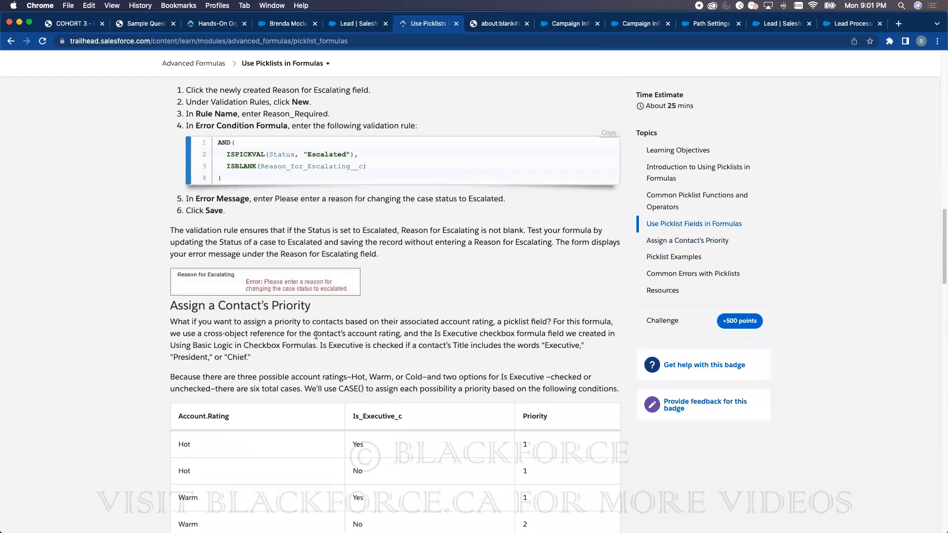
pyautogui.scroll(12, 316, 336)
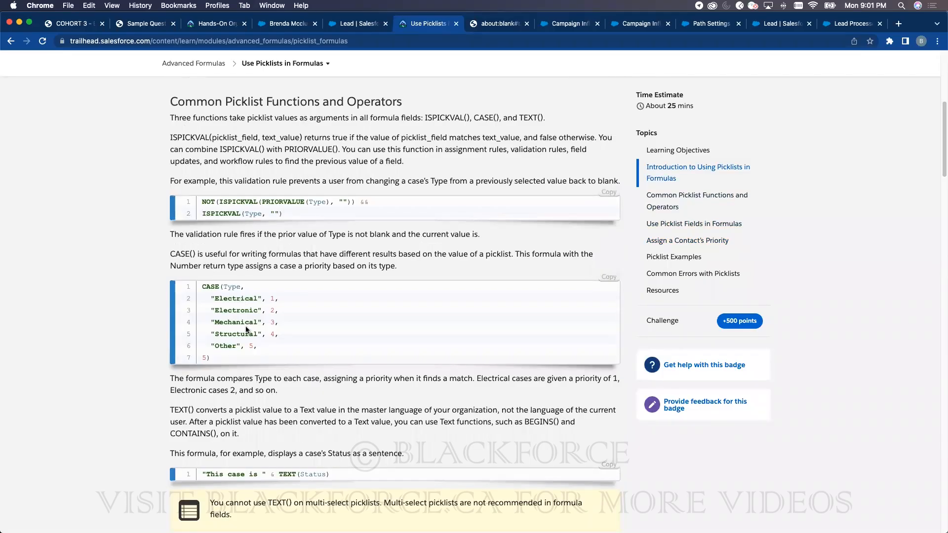
pyautogui.click(290, 23)
pyautogui.scroll(5, 186, 386)
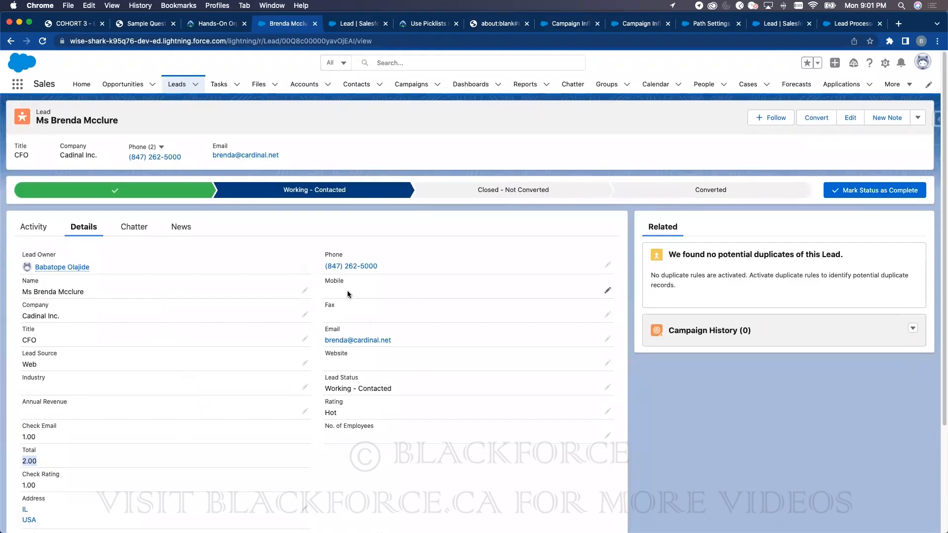
# - Search the web for 'einstein scoring' and open the Einstein Lead Scoring help article
pyautogui.click(870, 27)
pyautogui.click(248, 35)
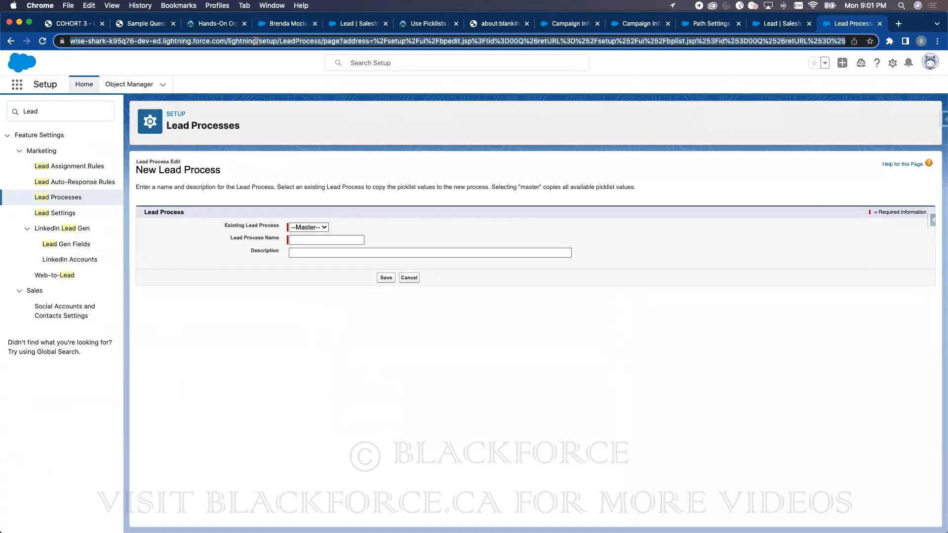
pyautogui.write('einstein scoring')
pyautogui.press('Return')
pyautogui.click(134, 206)
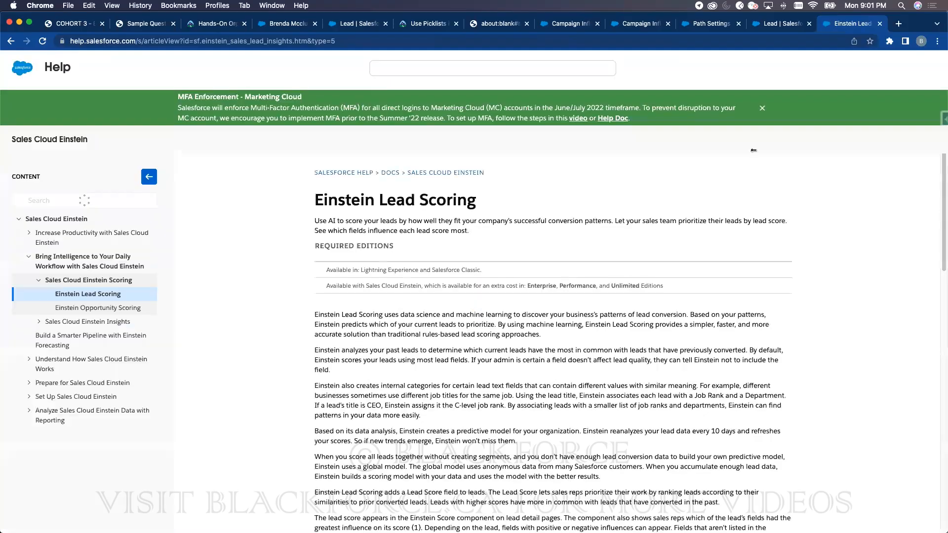
# - Close the MFA notice, read the Einstein Score example, dismiss the Citrix prompt, and return to the lead
pyautogui.click(763, 123)
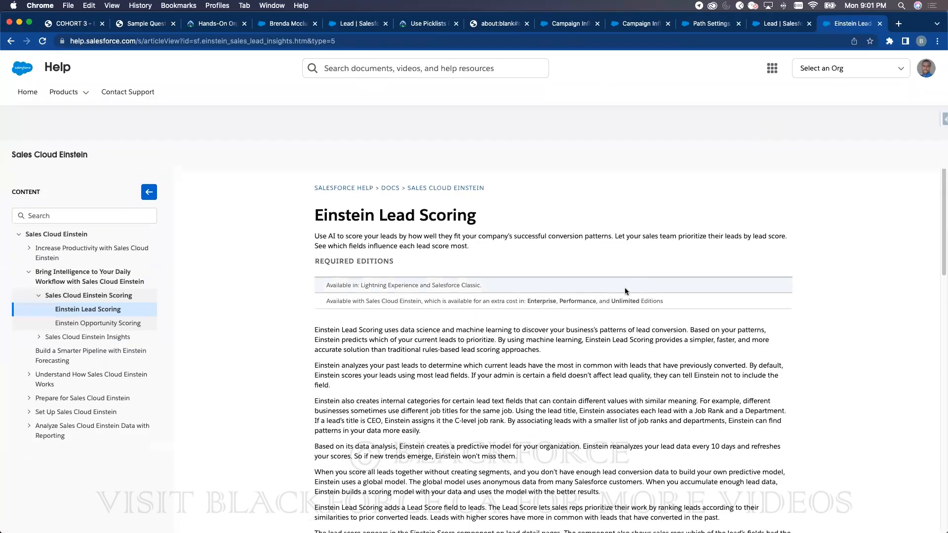
pyautogui.scroll(-10, 625, 291)
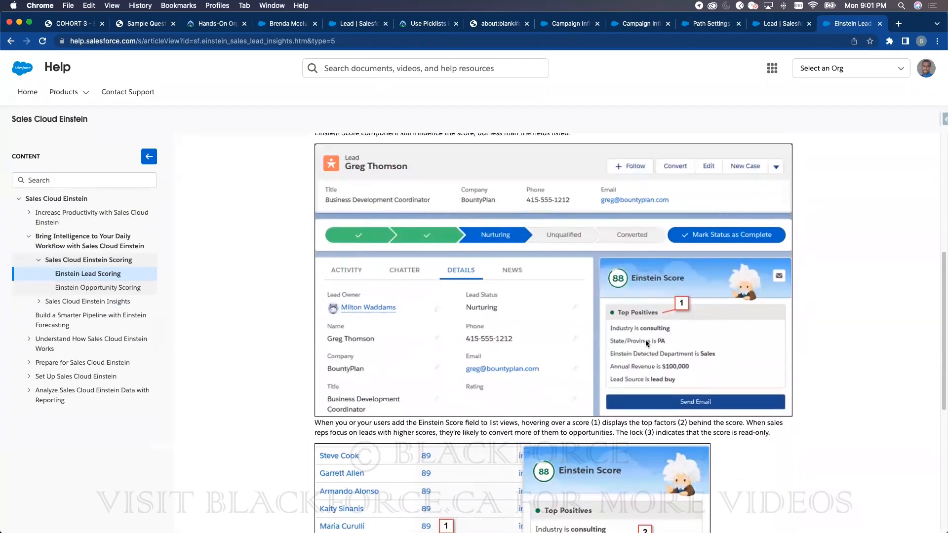
pyautogui.scroll(-2, 647, 343)
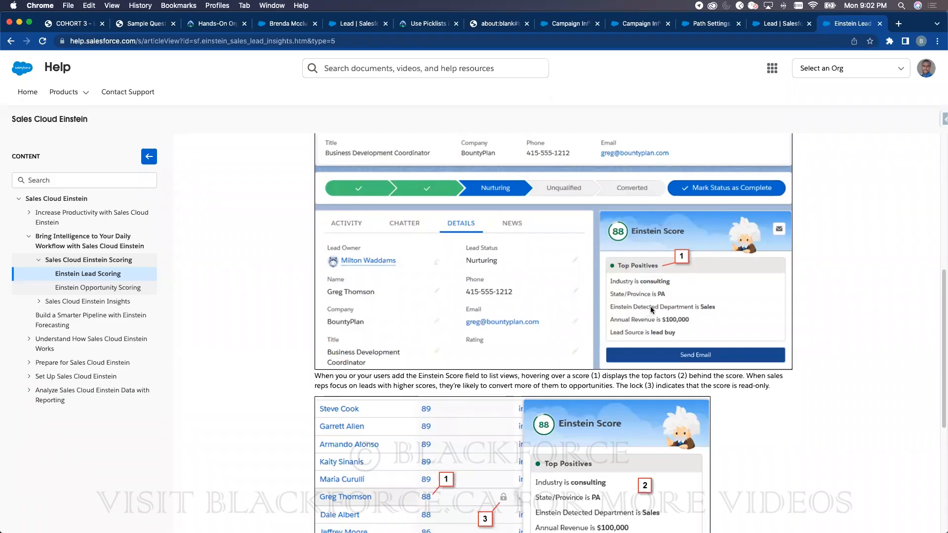
pyautogui.click(522, 191)
pyautogui.click(290, 27)
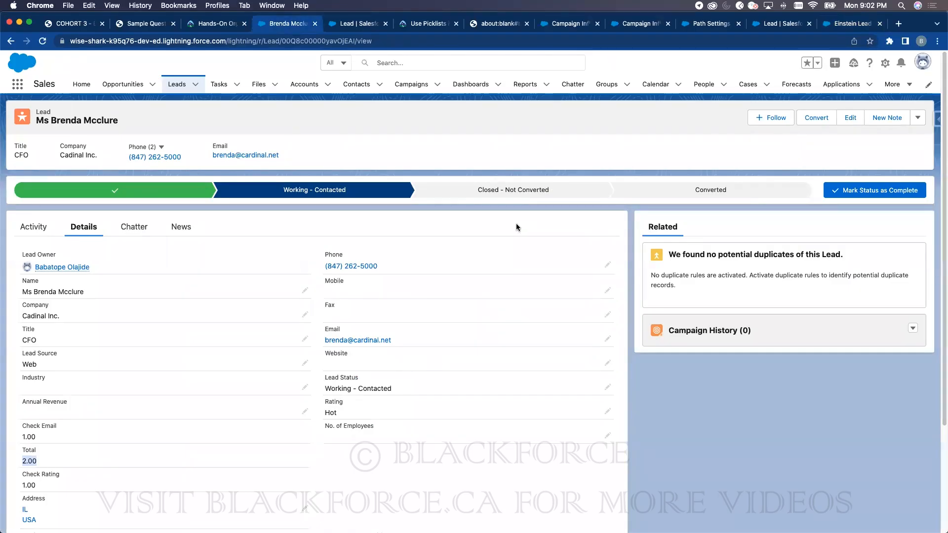
# - Browse the lead list views, then open the Setup Queues page through Quick Find 'que'
pyautogui.click(200, 86)
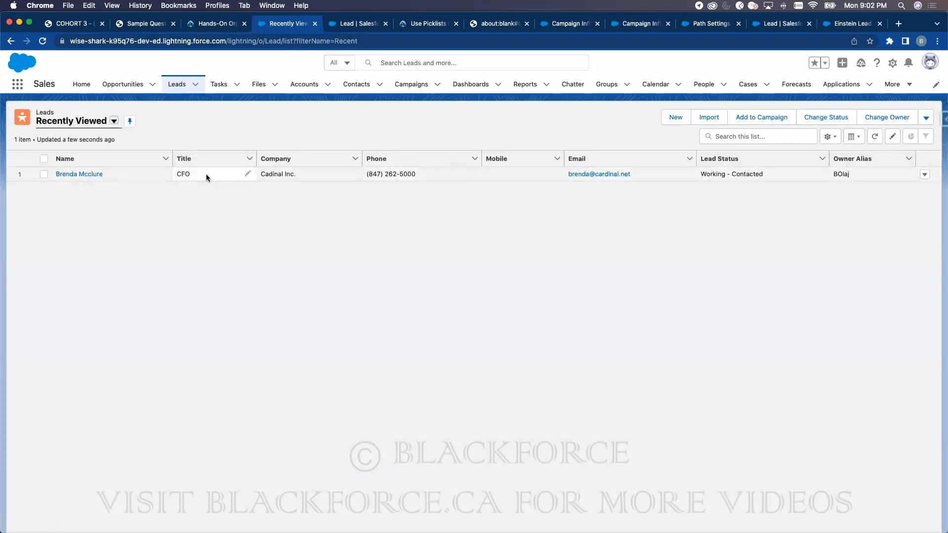
pyautogui.click(114, 121)
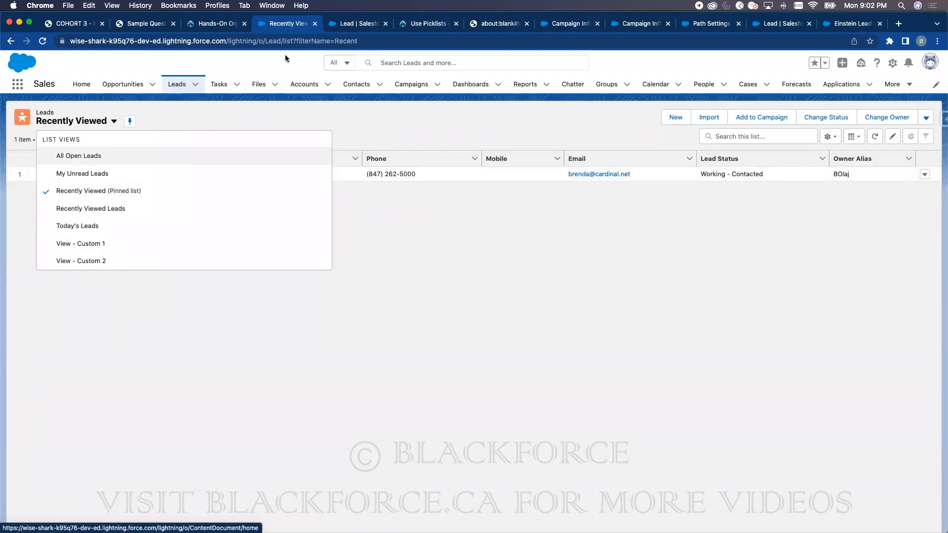
pyautogui.hotkey('ctrl', 'Tab')
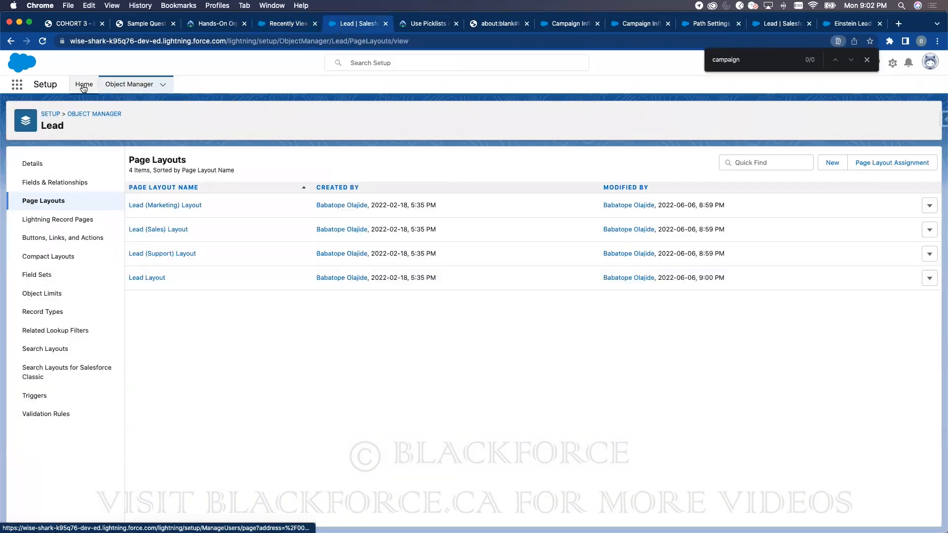
pyautogui.click(84, 85)
pyautogui.click(69, 115)
pyautogui.write('queue')
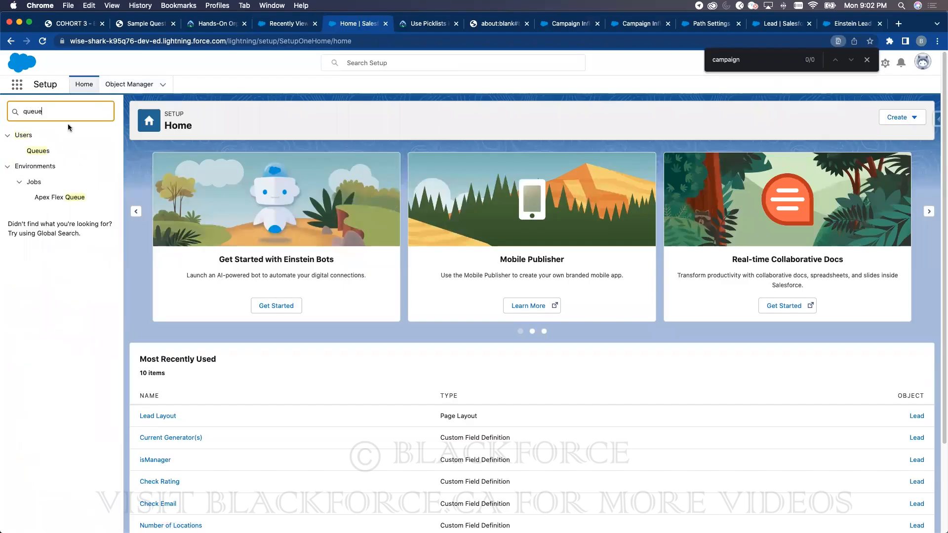
pyautogui.click(38, 151)
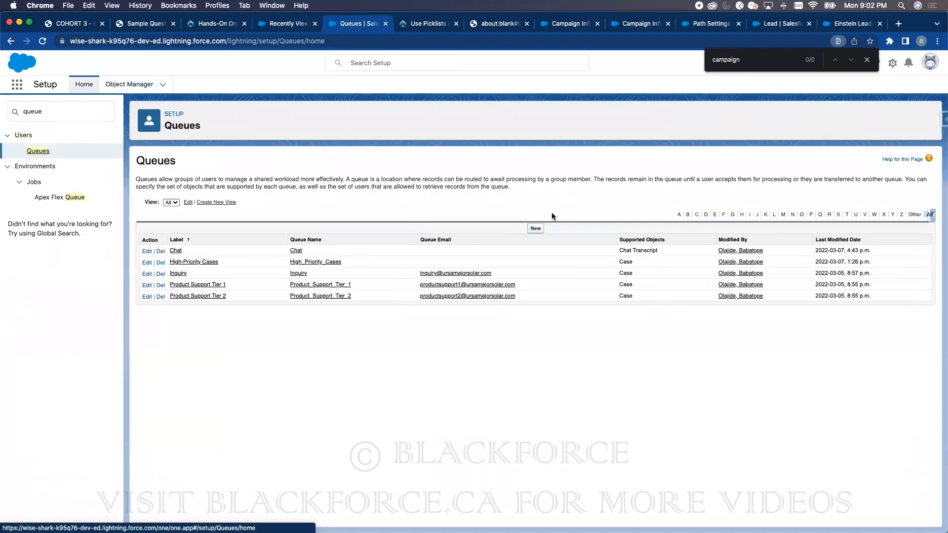
# - Create and save a queue labelled 'Lead Queue' that supports Lead records
pyautogui.click(536, 228)
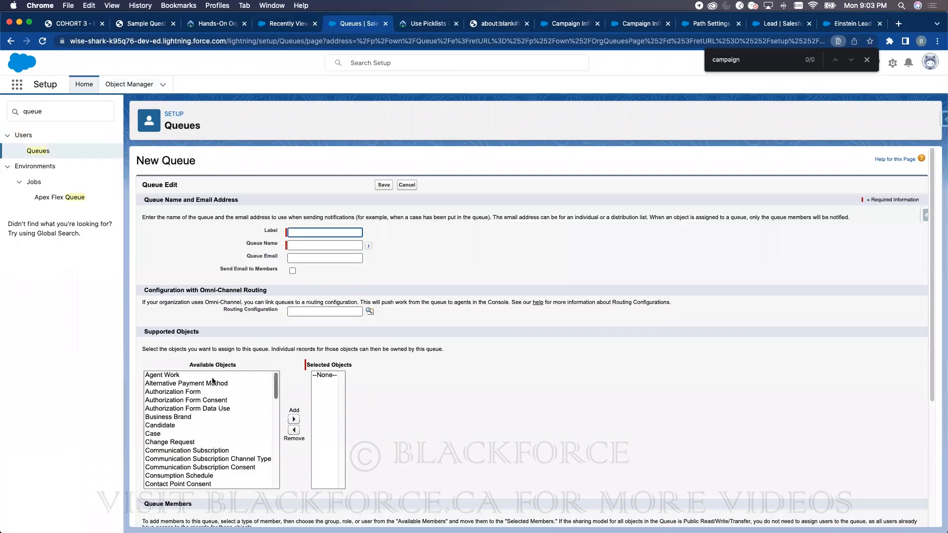
pyautogui.moveTo(276, 389); pyautogui.dragTo(270, 440)
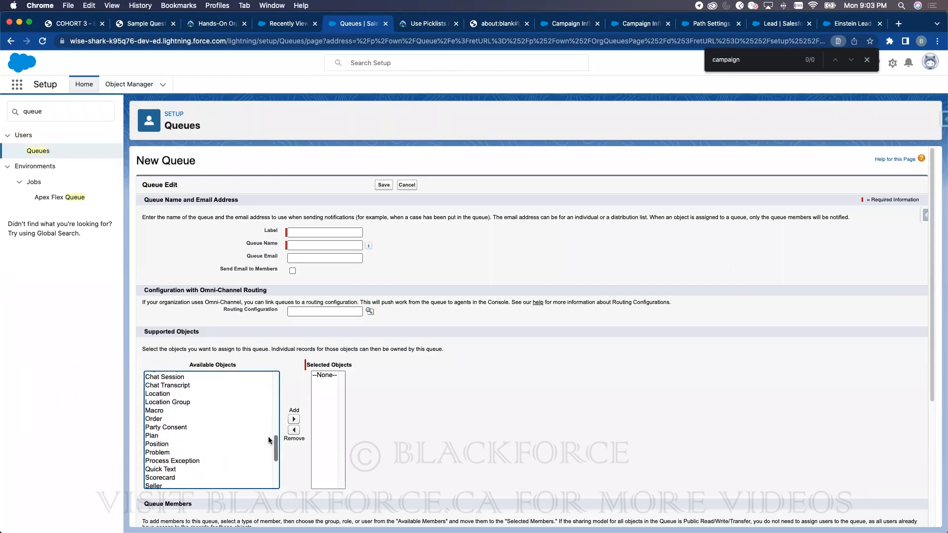
pyautogui.scroll(-3, 170, 419)
pyautogui.click(165, 419)
pyautogui.press('l')
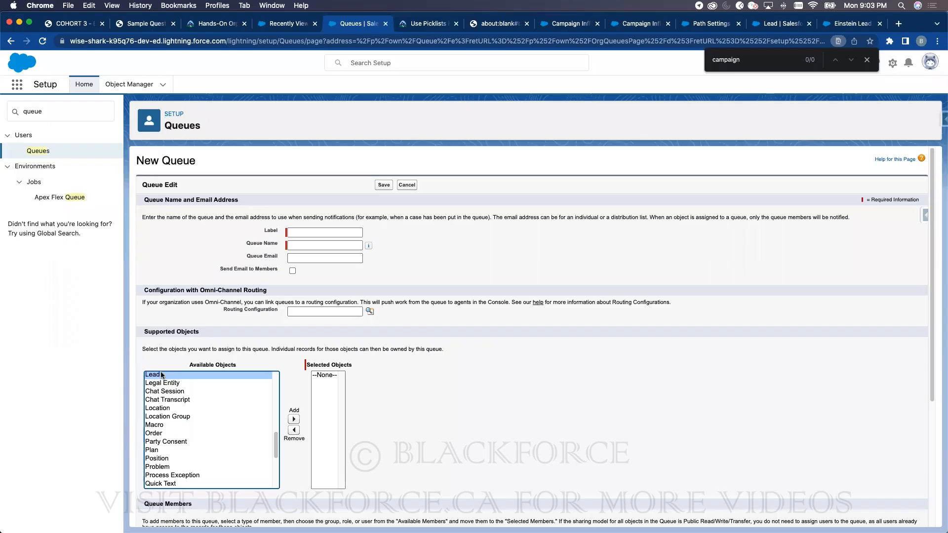
pyautogui.click(294, 419)
pyautogui.click(320, 232)
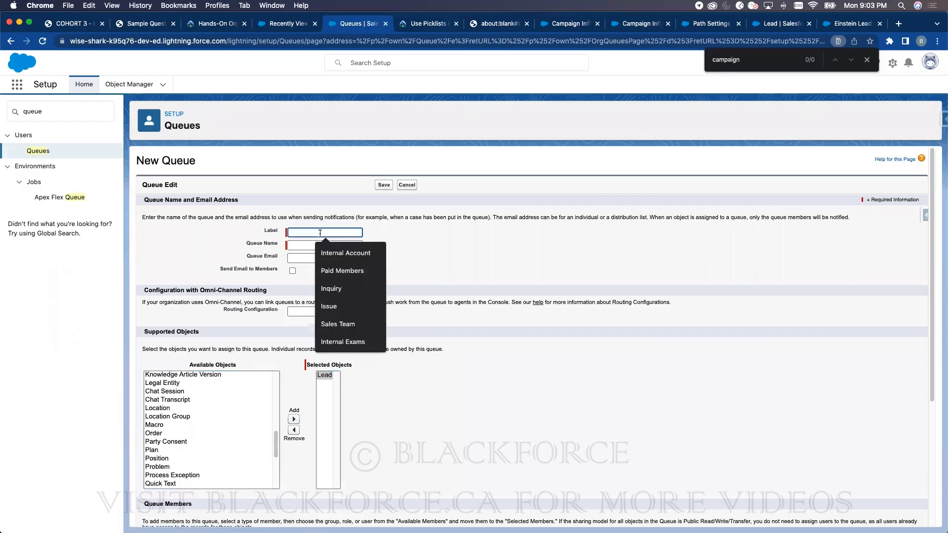
pyautogui.write('Lead Queue')
pyautogui.click(489, 275)
pyautogui.click(385, 186)
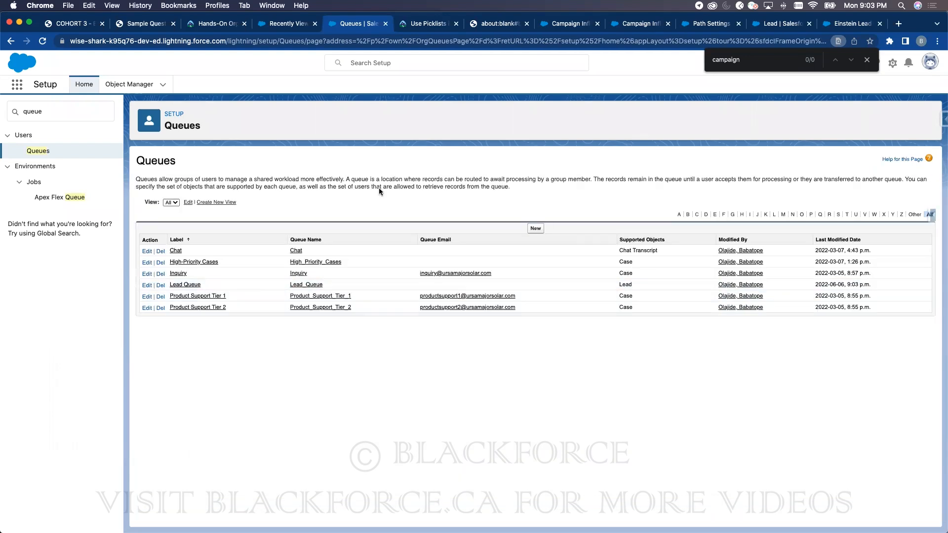
# - Reload the leads list, sort it by Company, and switch to the Lead Queue list view
pyautogui.click(288, 23)
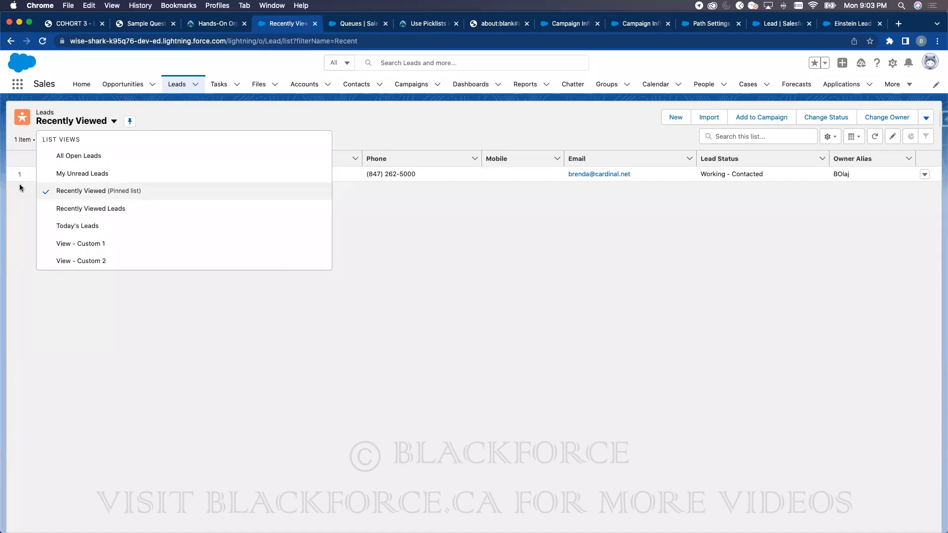
pyautogui.click(42, 41)
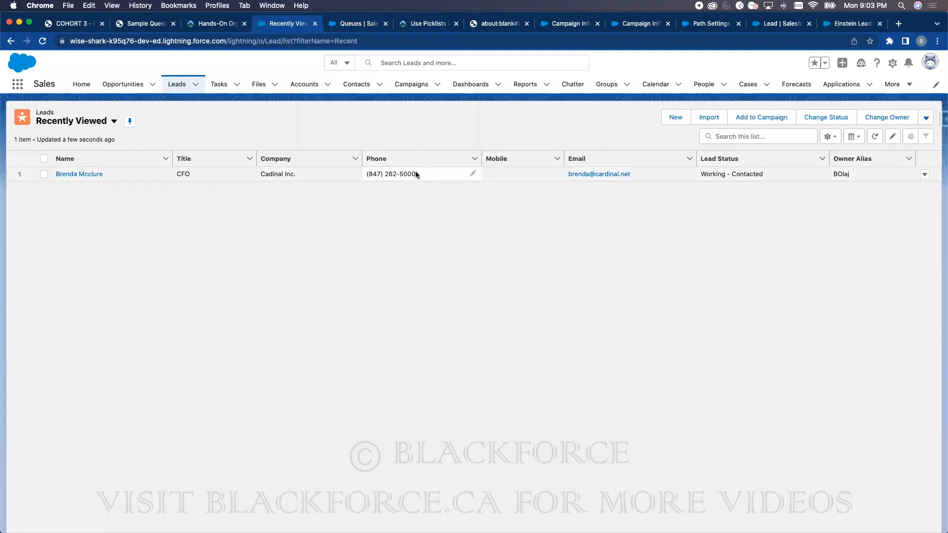
pyautogui.click(264, 156)
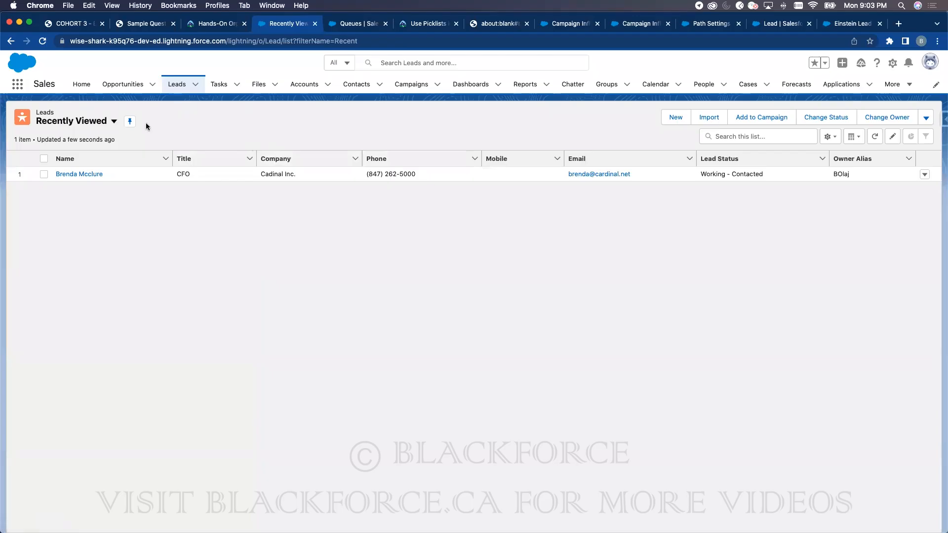
pyautogui.click(113, 122)
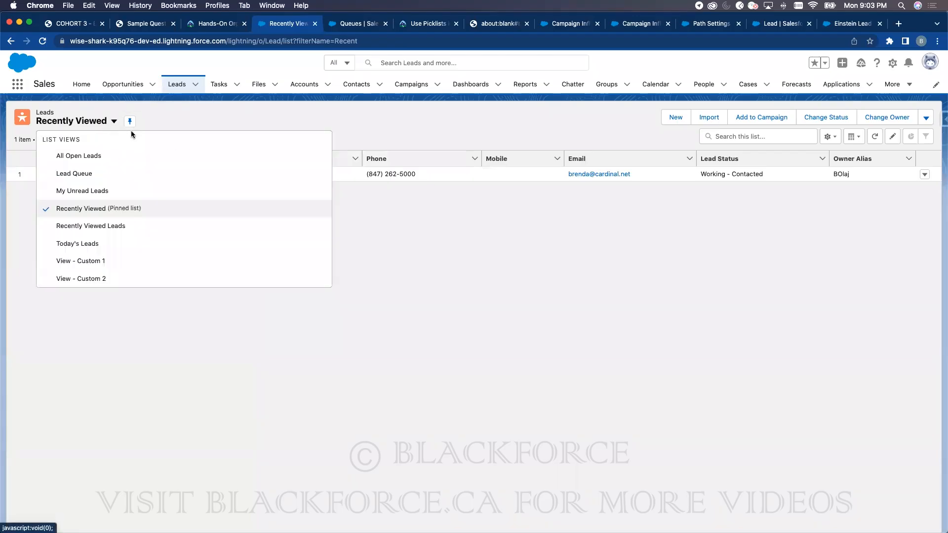
pyautogui.click(120, 174)
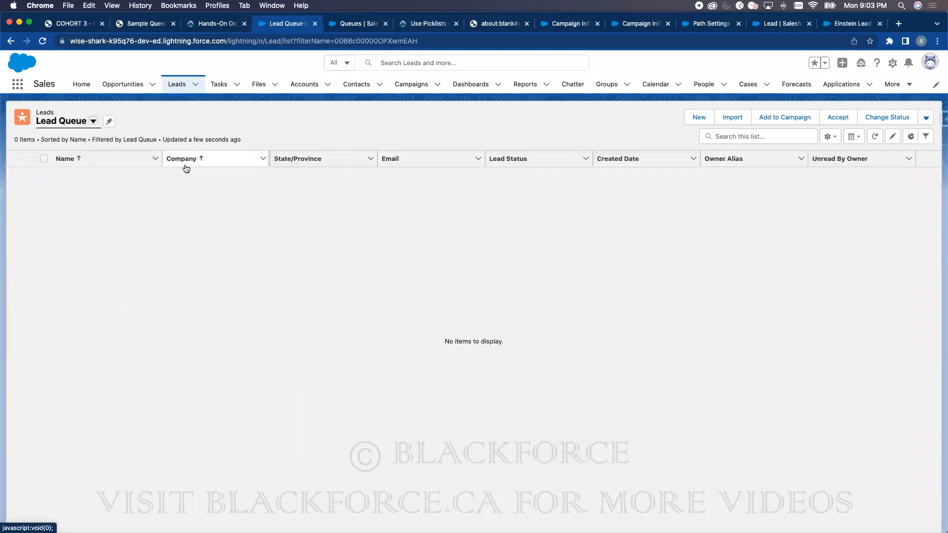
# - Review the training slides PDF, then come back to the Lead Queue list view
pyautogui.click(80, 24)
pyautogui.click(373, 265)
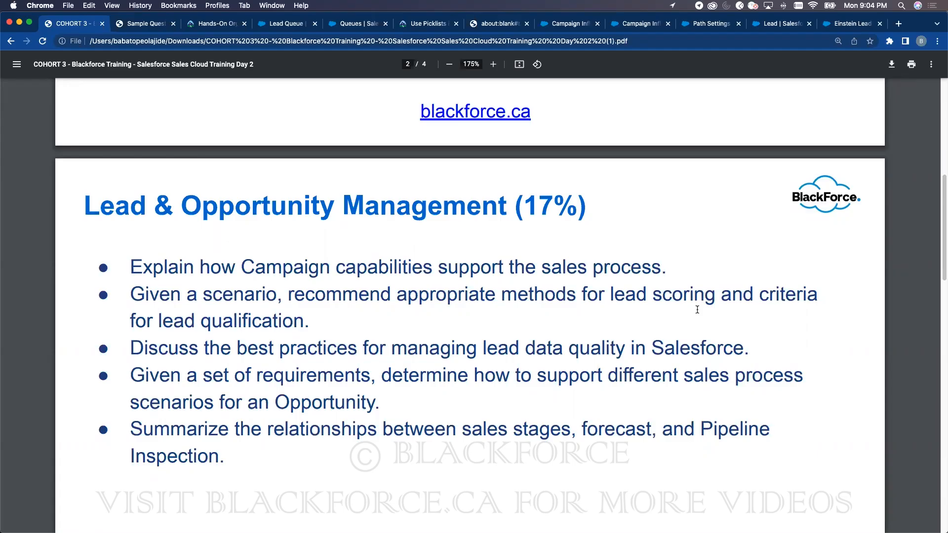
pyautogui.moveTo(480, 345); pyautogui.dragTo(646, 341)
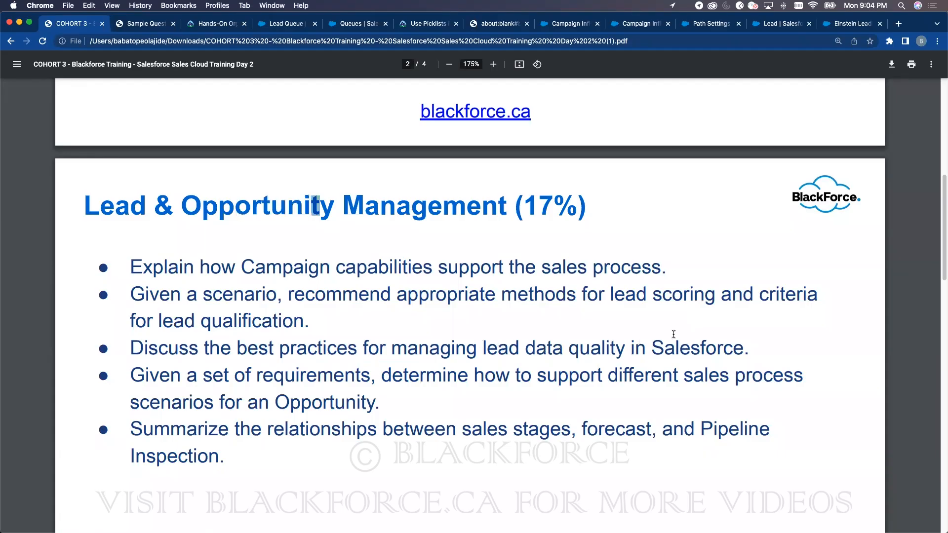
pyautogui.click(273, 24)
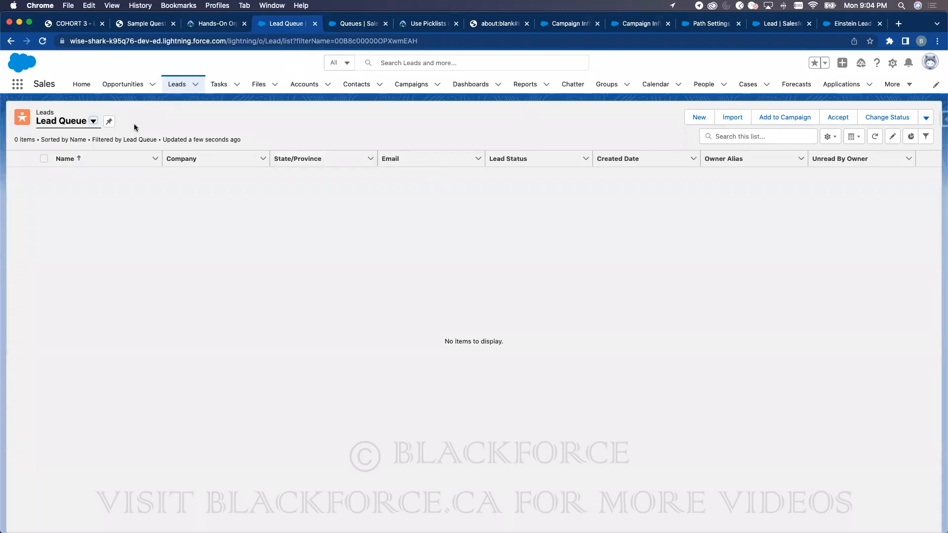
# - Reopen the lead from Recently Viewed, then search Setup Quick Find for 'web' on the Queues page
pyautogui.click(179, 84)
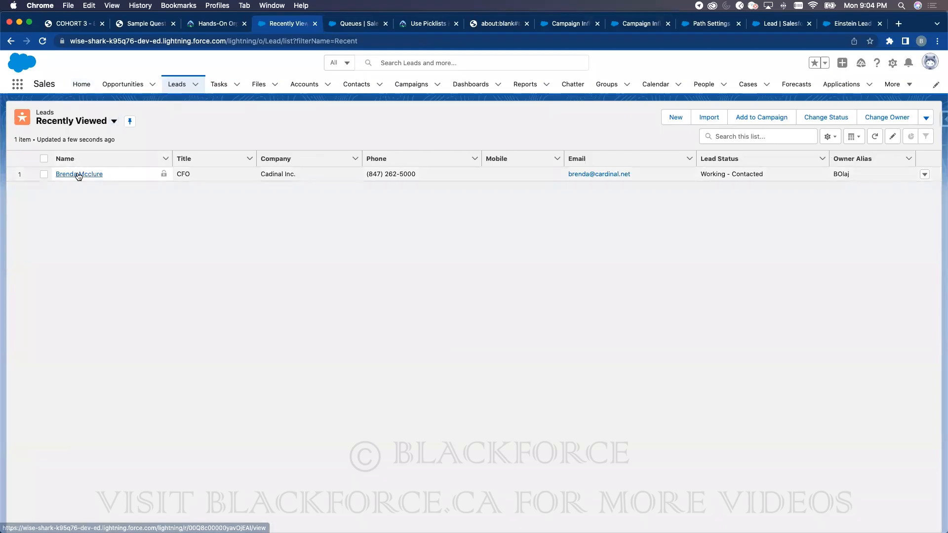
pyautogui.click(77, 173)
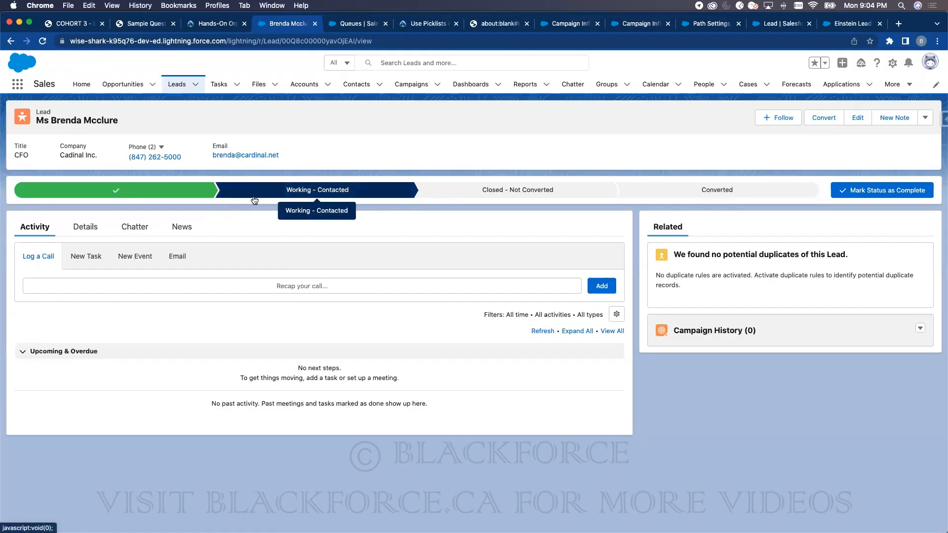
pyautogui.click(368, 24)
pyautogui.doubleClick(82, 106)
pyautogui.write('web')
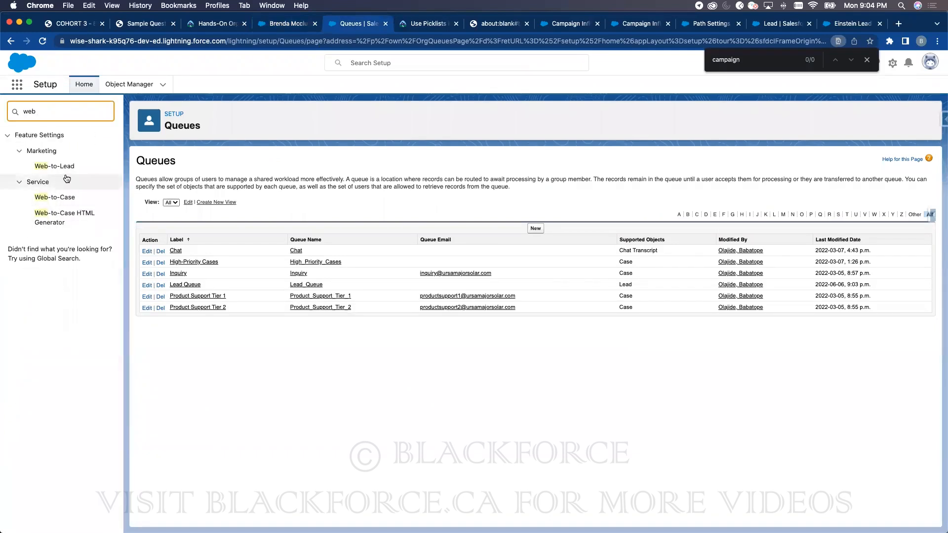
# - Add Industry, Rating, Annual Revenue and Employees to the Web-to-Lead form fields
pyautogui.click(55, 166)
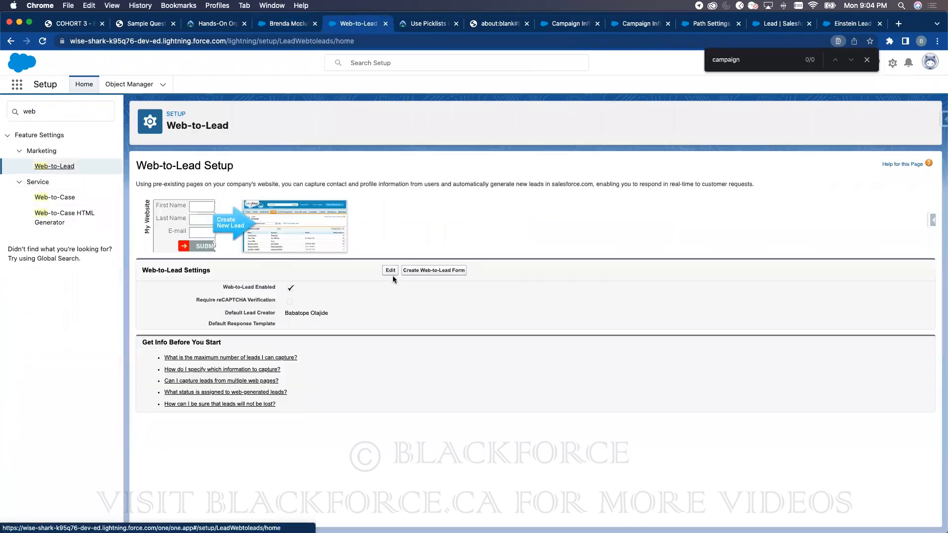
pyautogui.click(423, 270)
pyautogui.click(179, 255)
pyautogui.click(178, 249)
pyautogui.keyDown('shift'); pyautogui.click(173, 270); pyautogui.keyUp('shift')
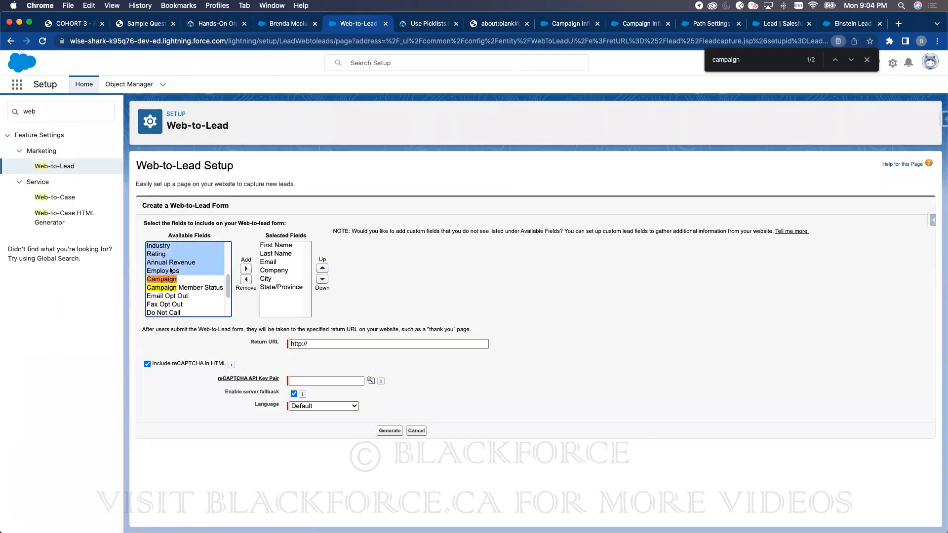
pyautogui.click(246, 268)
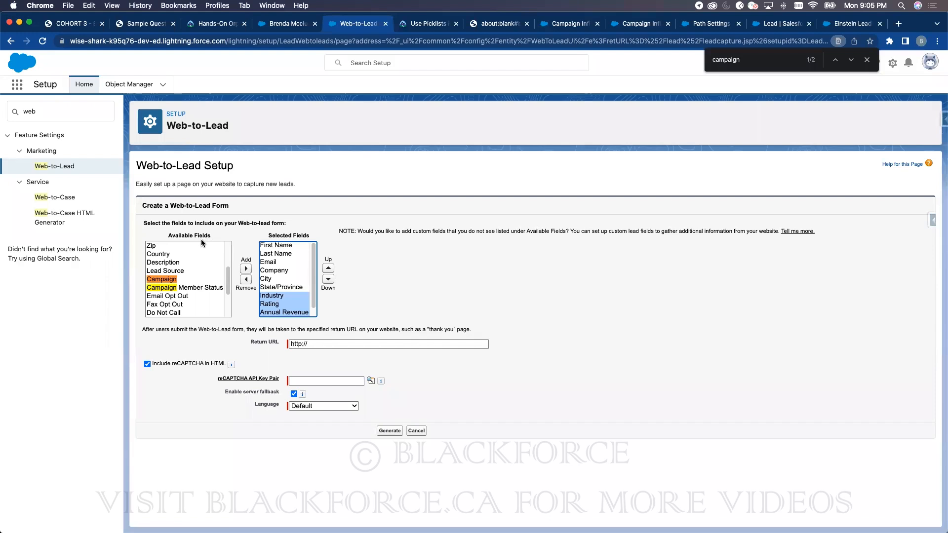
# - Find Lead in Object Manager and show its Fields & Relationships
pyautogui.click(128, 84)
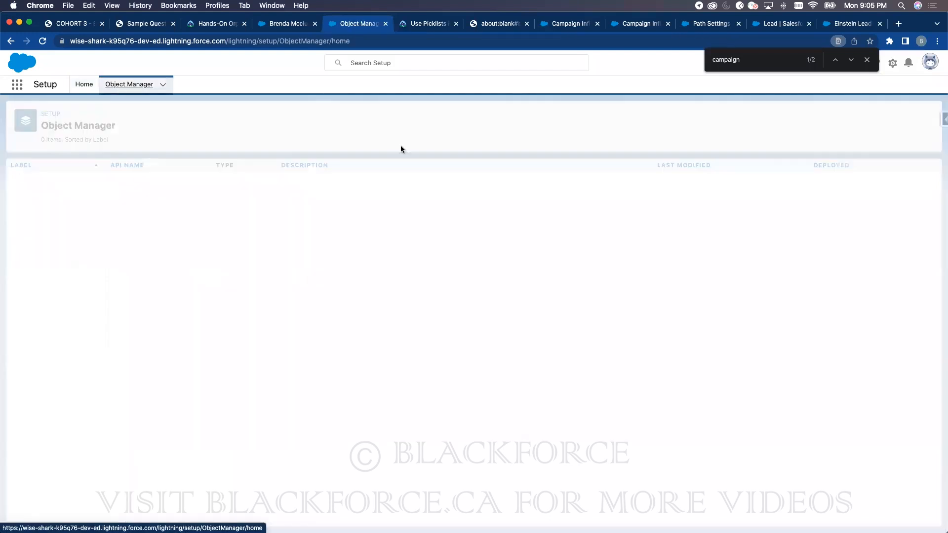
pyautogui.click(793, 118)
pyautogui.write('Lead')
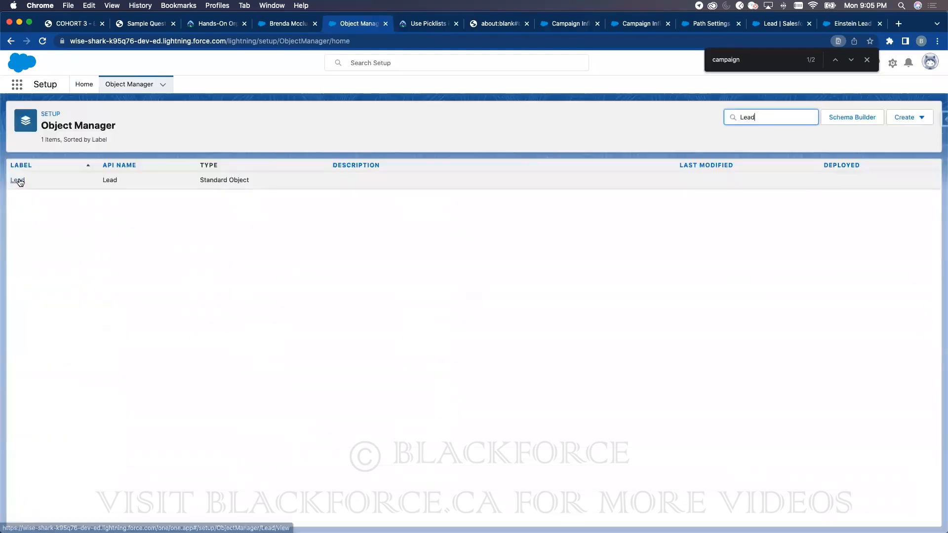
pyautogui.click(16, 182)
pyautogui.click(59, 183)
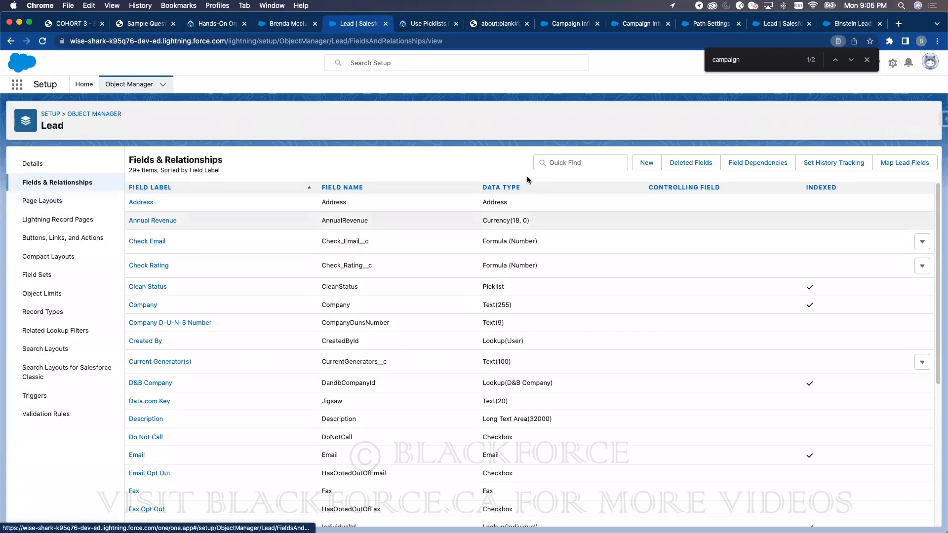
# - Start a new Lead custom field, switching its type from Checkbox to Text before entering details
pyautogui.click(646, 162)
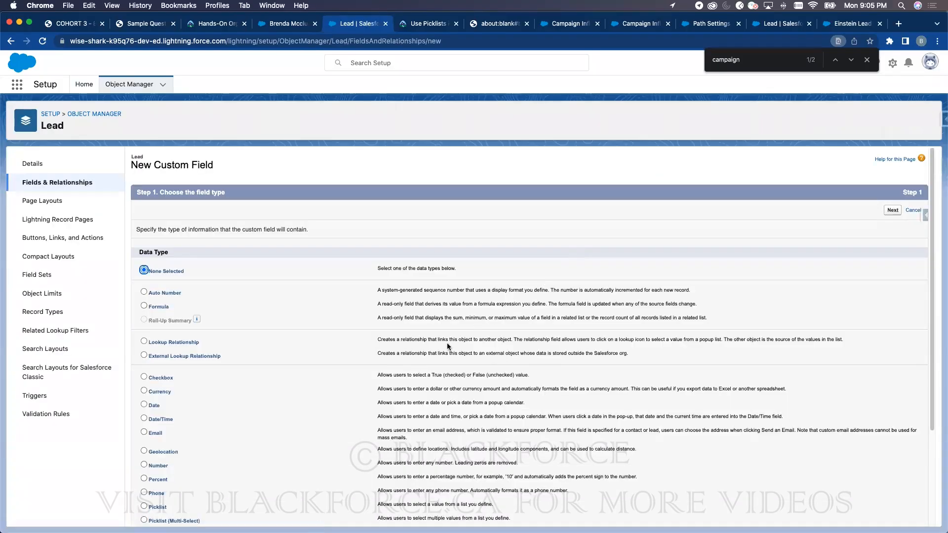
pyautogui.scroll(-3, 447, 345)
pyautogui.scroll(3, 253, 327)
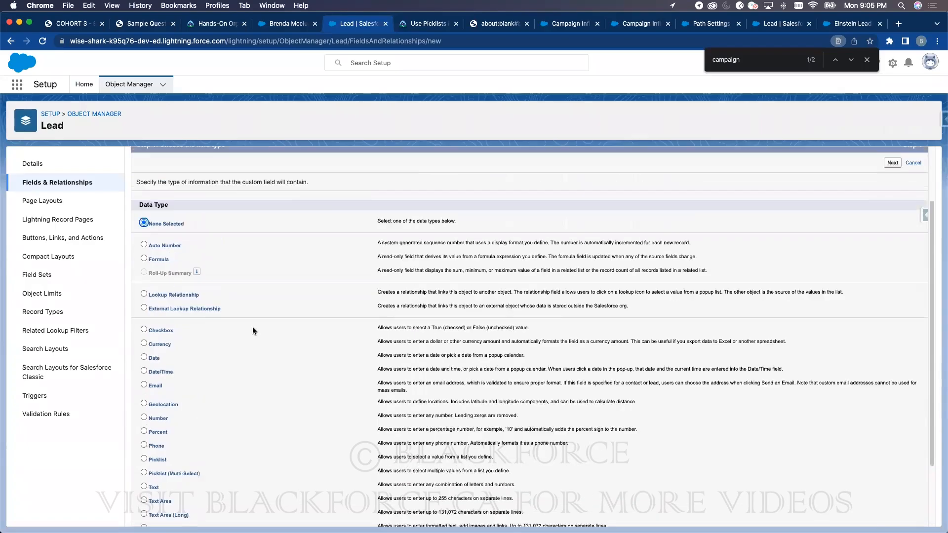
pyautogui.scroll(-3, 250, 329)
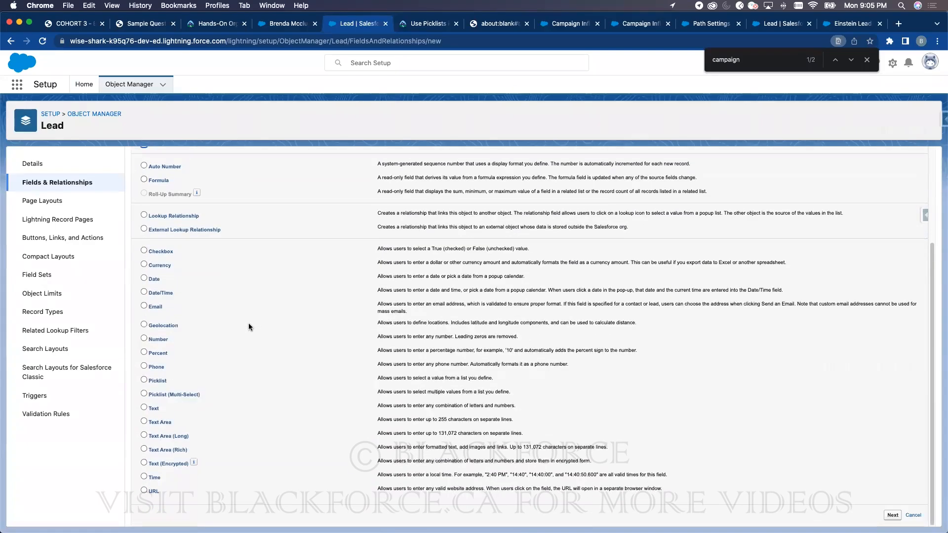
pyautogui.scroll(1, 154, 232)
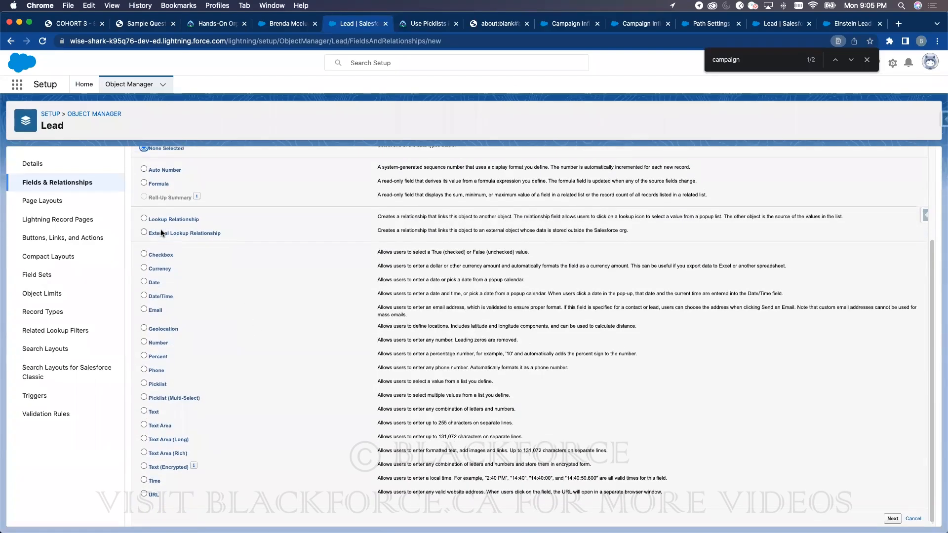
pyautogui.click(159, 291)
pyautogui.scroll(-1, 819, 489)
pyautogui.click(892, 515)
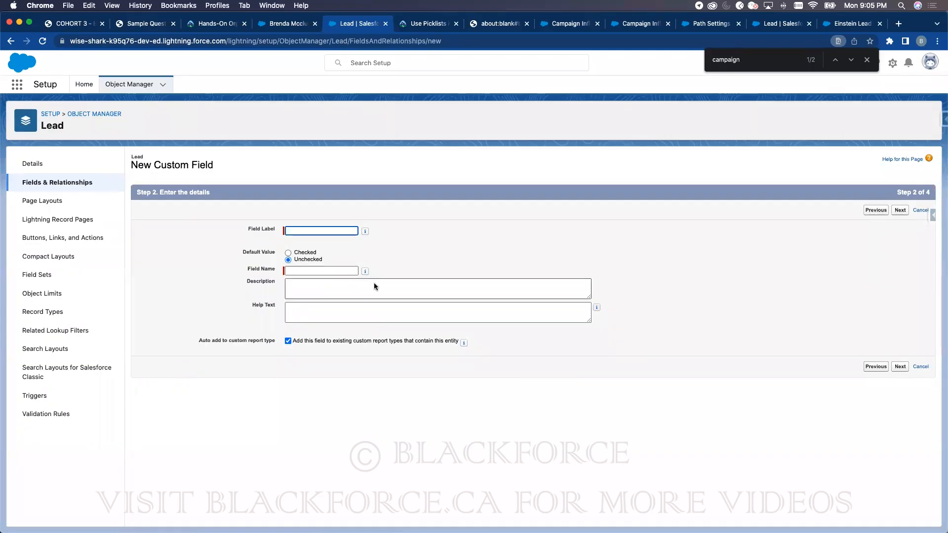
pyautogui.click(873, 367)
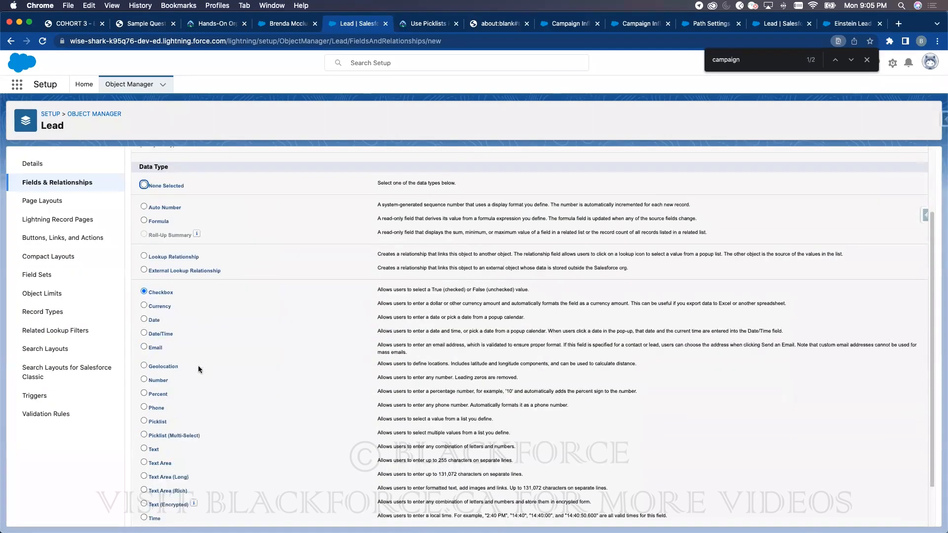
pyautogui.scroll(-3, 197, 365)
pyautogui.click(157, 410)
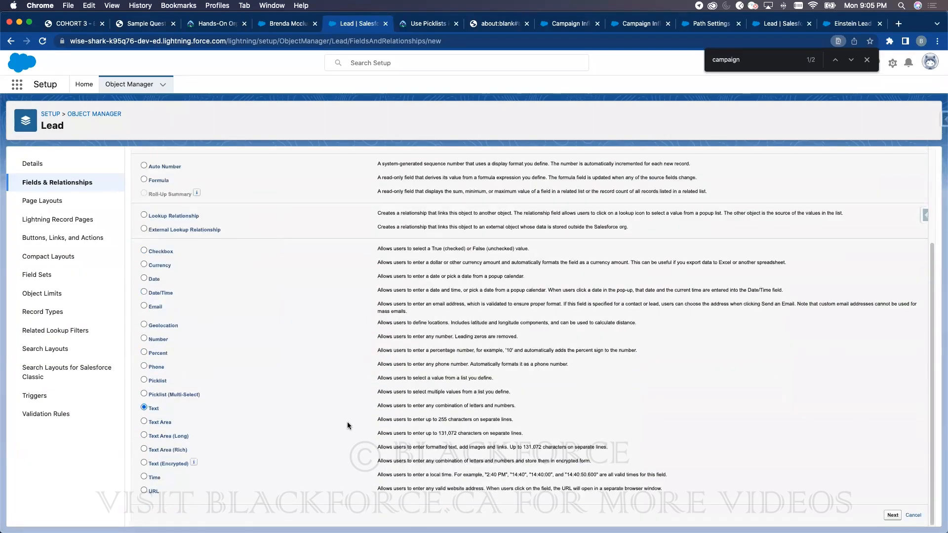
pyautogui.click(893, 515)
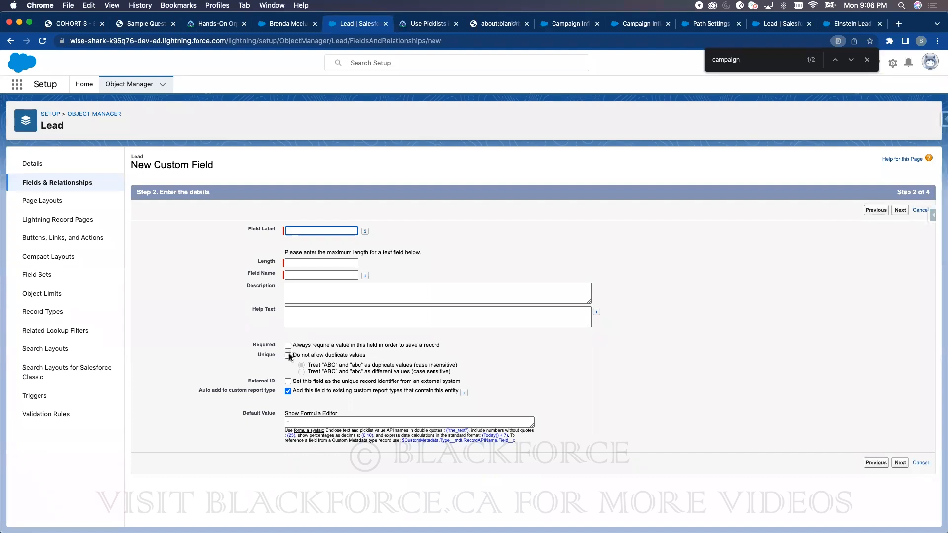
# - Look up the Lead Email field and open its edit settings, then view Lead Validation Rules (0 rules)
pyautogui.click(80, 181)
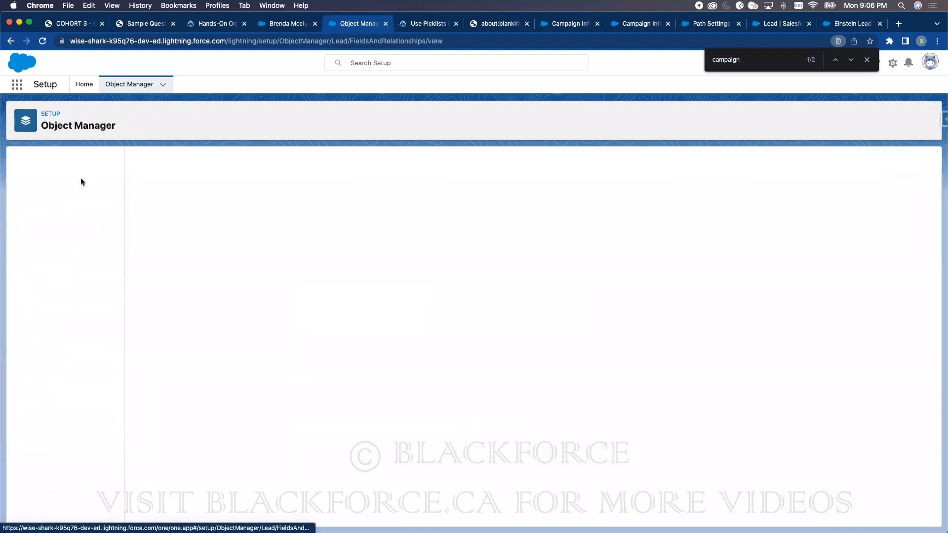
pyautogui.click(606, 164)
pyautogui.write('email')
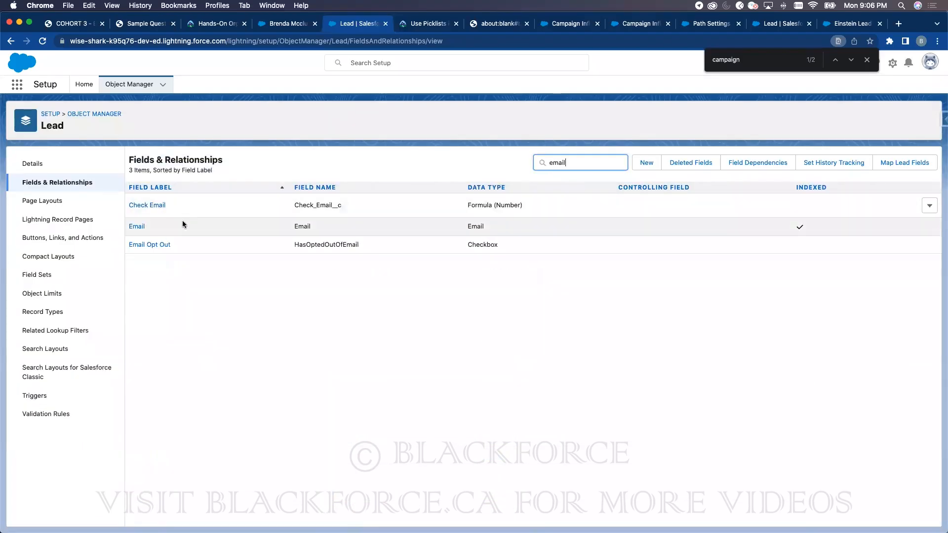
pyautogui.click(139, 227)
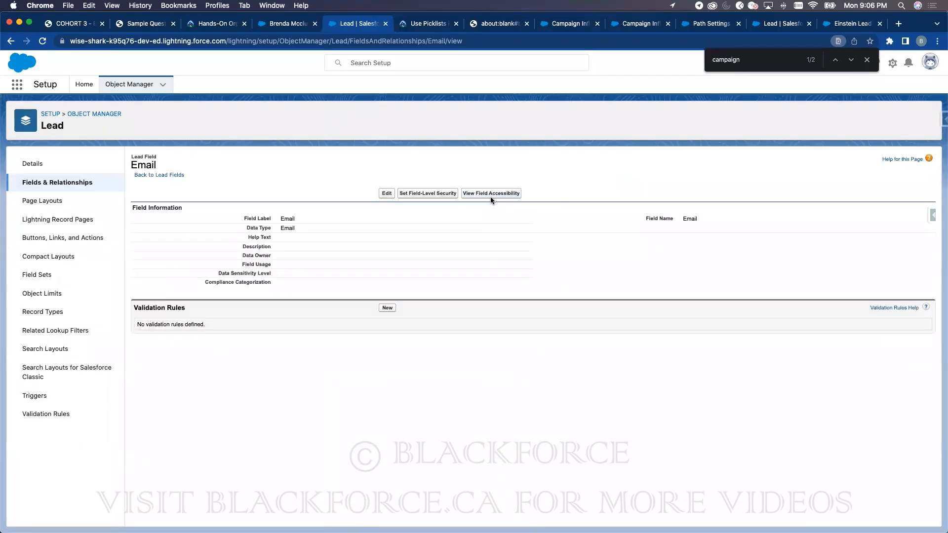
pyautogui.click(385, 194)
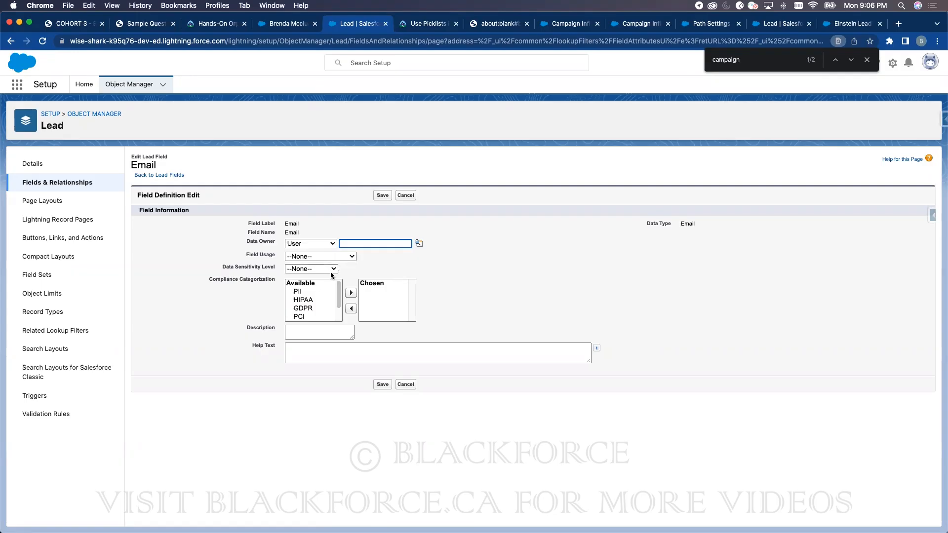
pyautogui.click(35, 413)
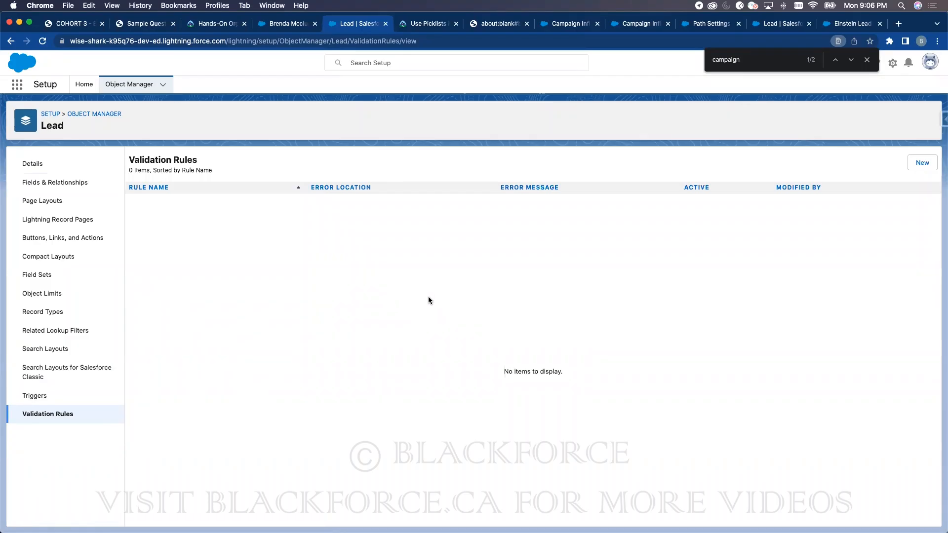
# - Start a new Lead validation rule and enter the error condition formula if(isblank(phone))
pyautogui.click(921, 164)
pyautogui.click(195, 351)
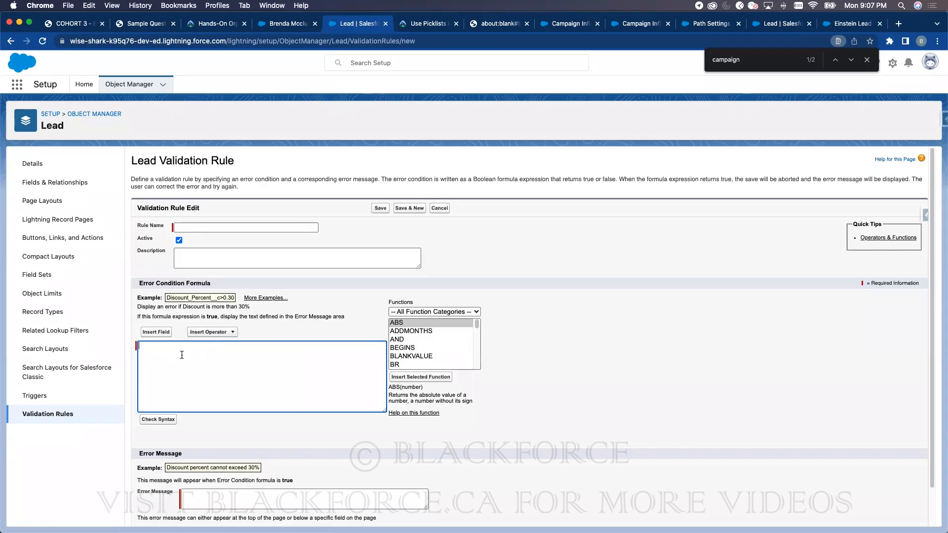
pyautogui.doubleClick(212, 317)
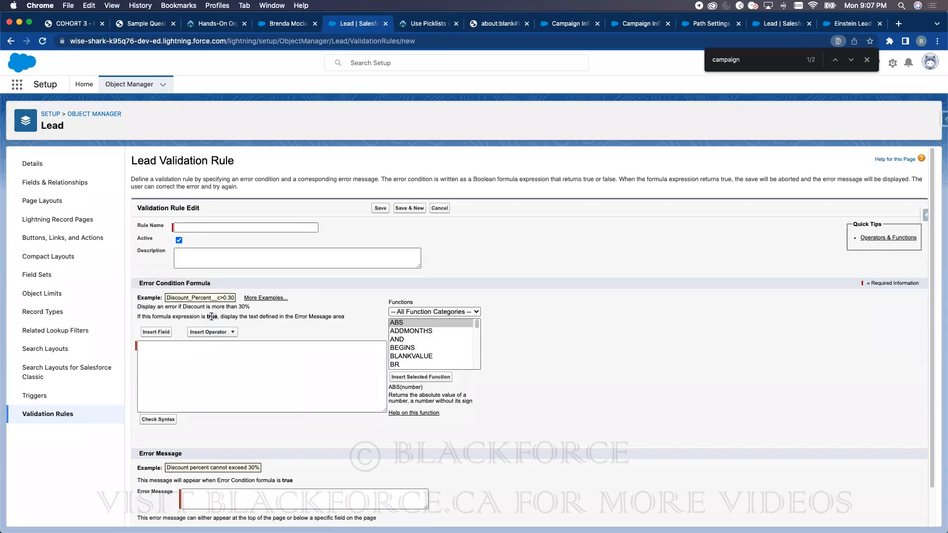
pyautogui.click(199, 351)
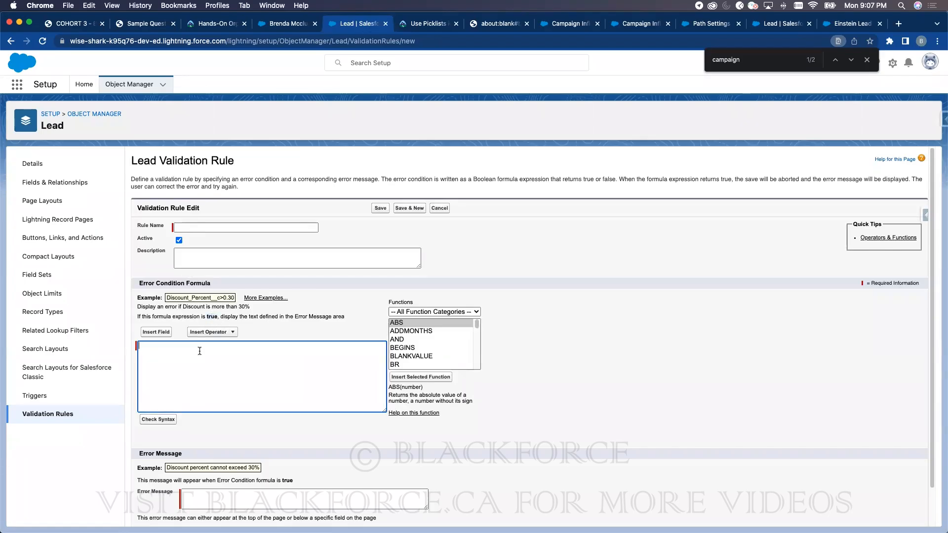
pyautogui.write('if')
pyautogui.write('(email__c')
pyautogui.write('isblank(')
pyautogui.doubleClick(195, 345)
pyautogui.write('phon')
# - Leave the unsaved validation rule and return to the Lead Fields & Relationships list
pyautogui.click(76, 183)
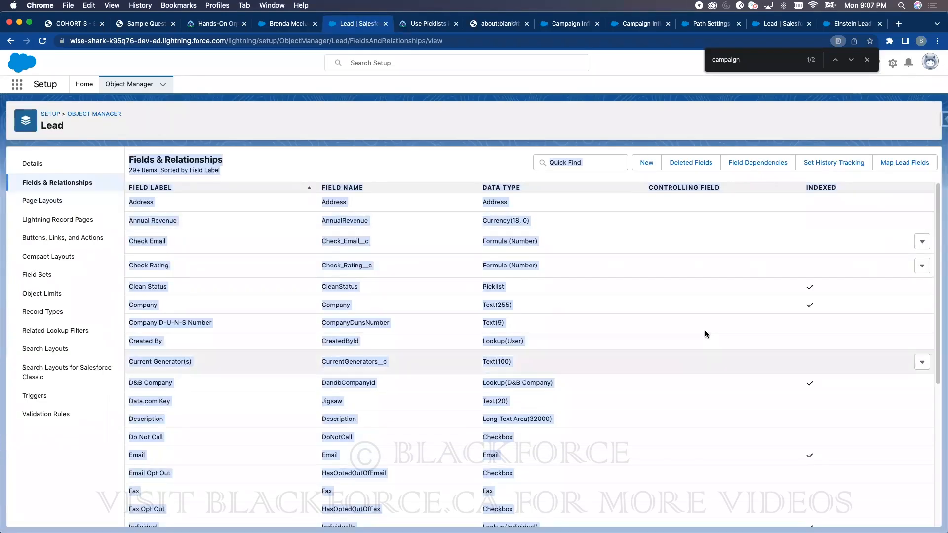
pyautogui.scroll(-2, 222, 408)
pyautogui.scroll(-10, 222, 408)
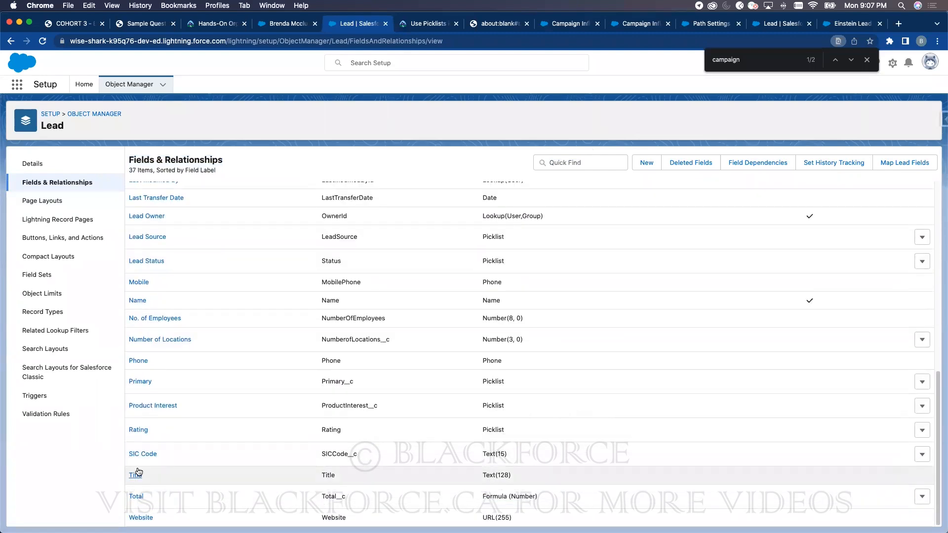
pyautogui.scroll(10, 654, 328)
# - Begin another Lead custom field of type Text, then go back to Setup Home
pyautogui.click(646, 163)
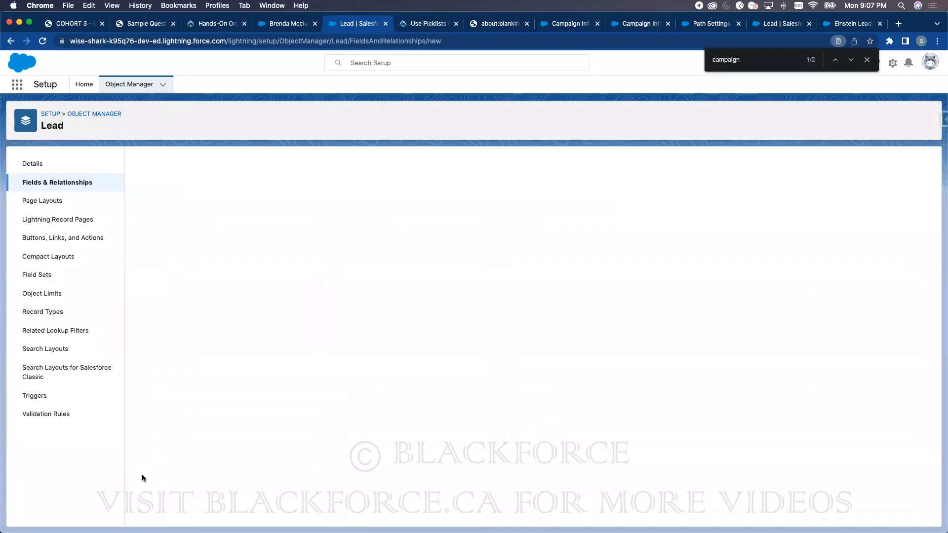
pyautogui.click(144, 408)
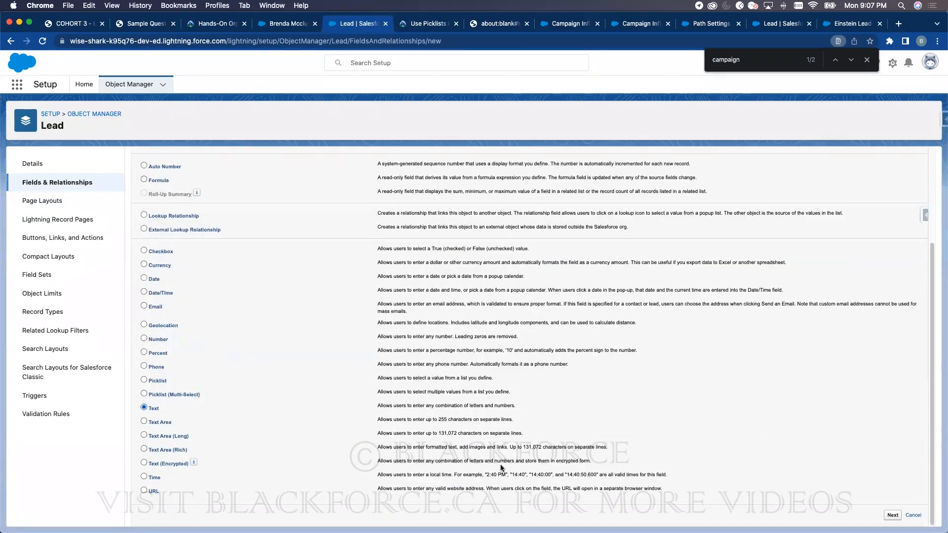
pyautogui.click(895, 515)
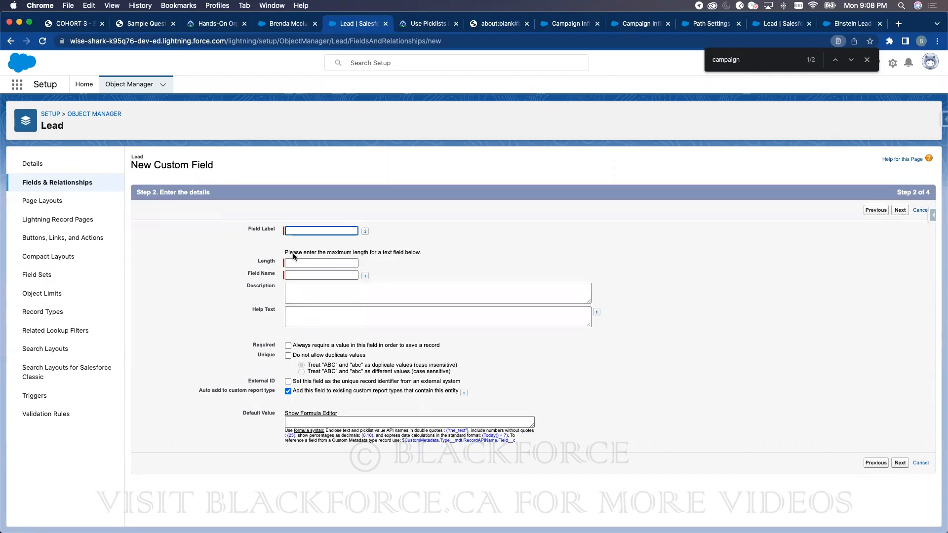
pyautogui.click(81, 86)
# - Replace the Quick Find search with 'matching' and open the Matching Rules page
pyautogui.click(81, 112)
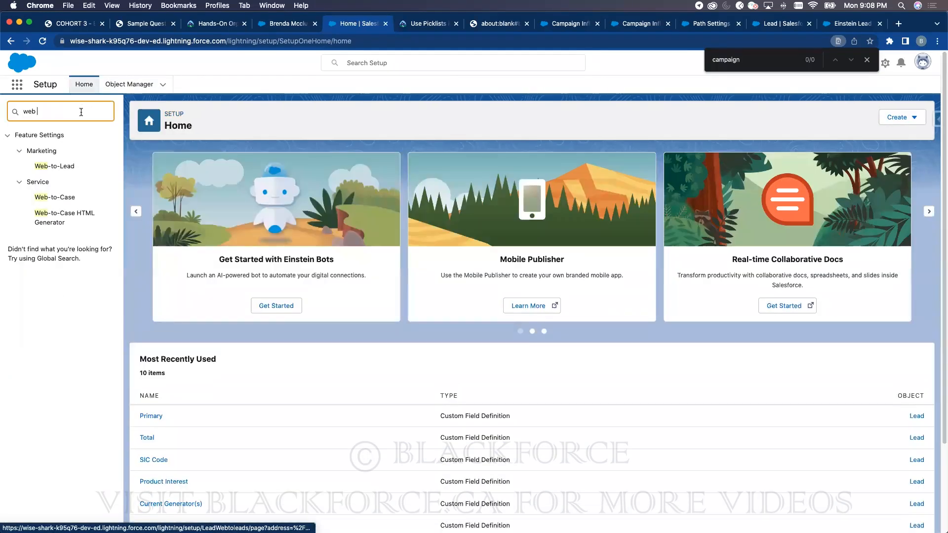
pyautogui.press('super+a')
pyautogui.write('matching')
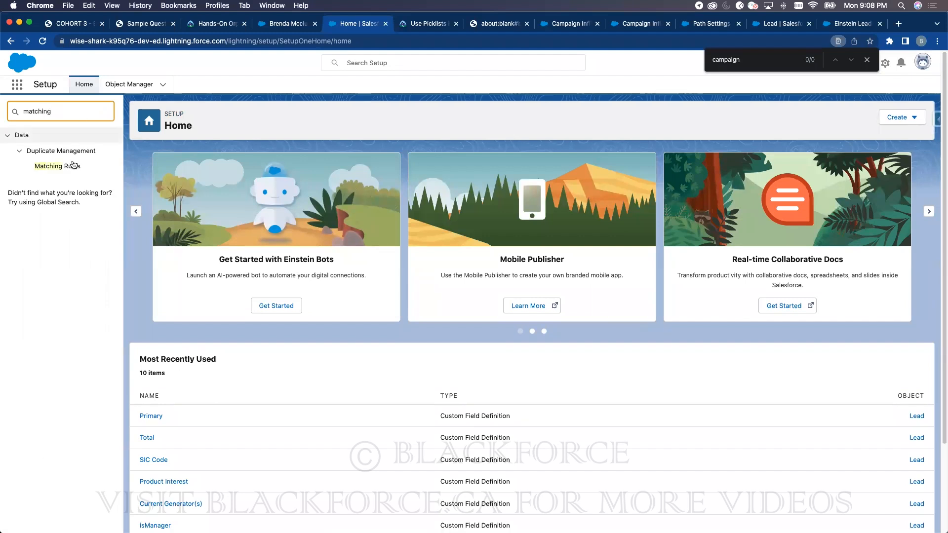
pyautogui.click(73, 168)
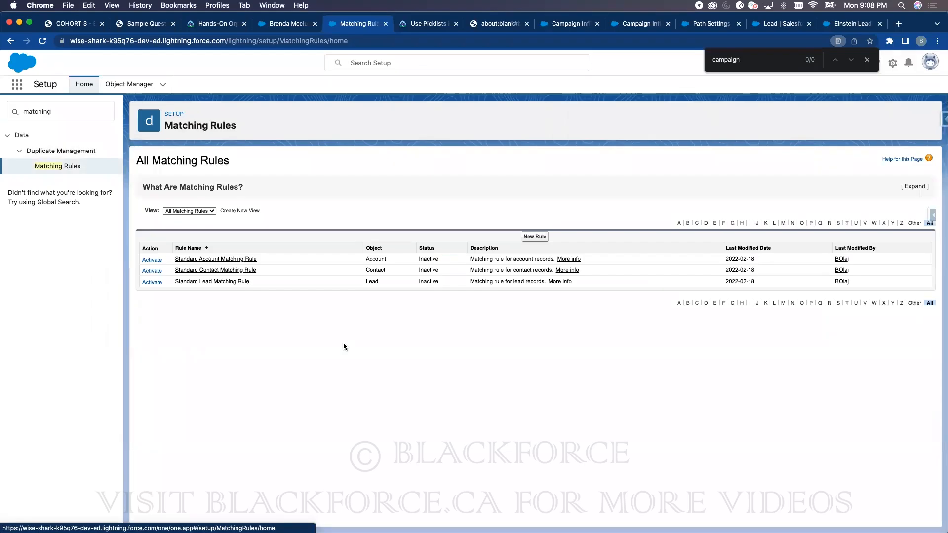
# - Start a new matching rule for the Lead object
pyautogui.click(534, 236)
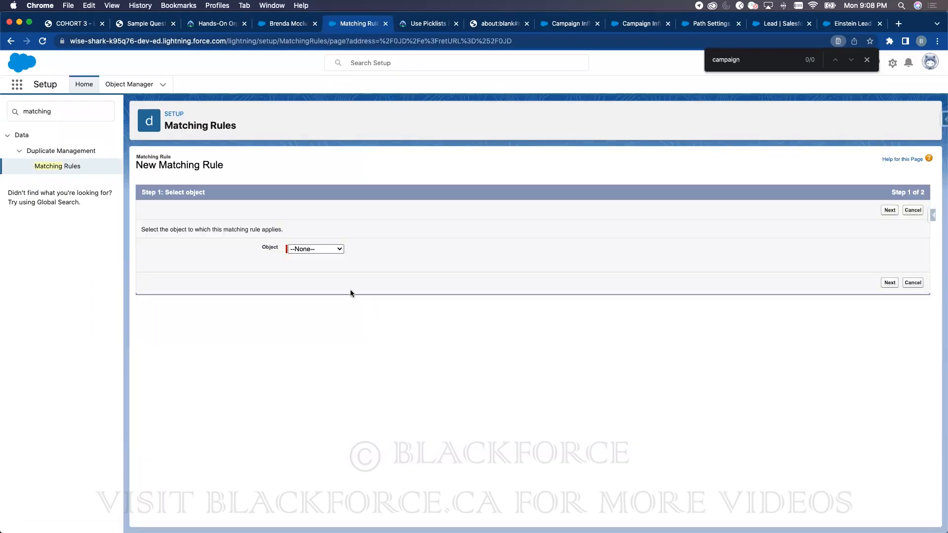
pyautogui.click(334, 248)
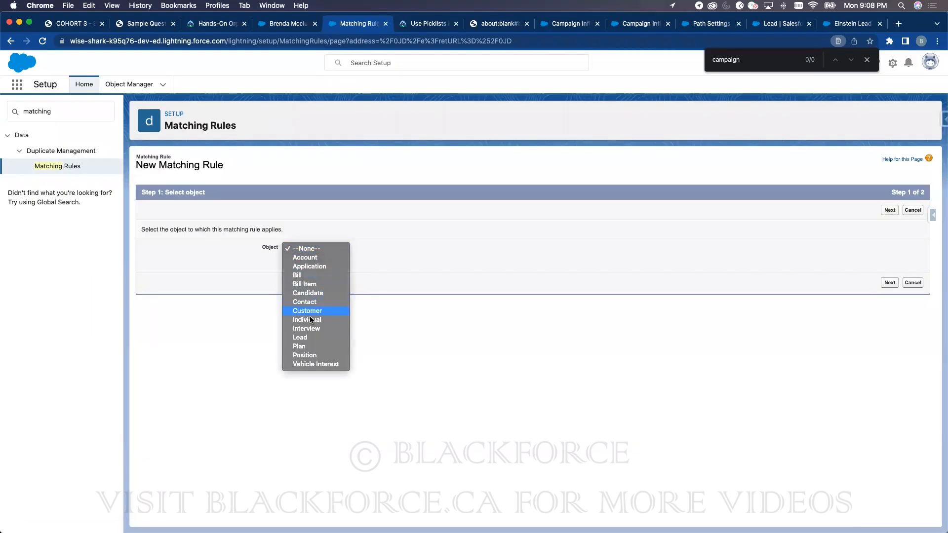
pyautogui.click(307, 338)
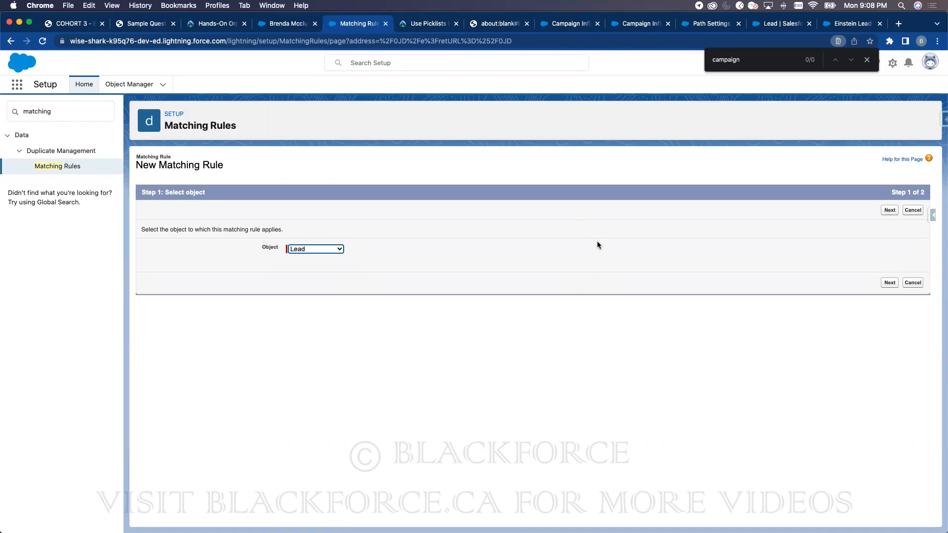
pyautogui.click(889, 210)
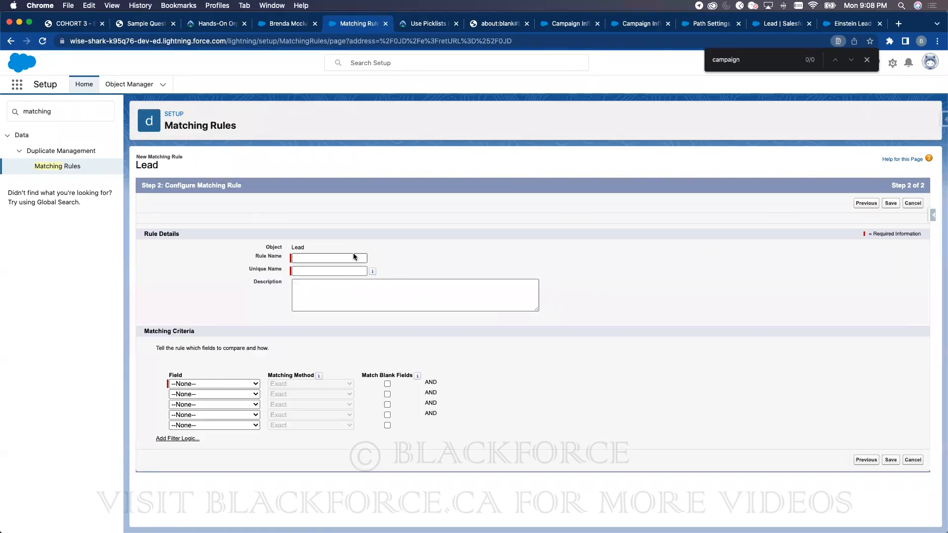
pyautogui.click(294, 24)
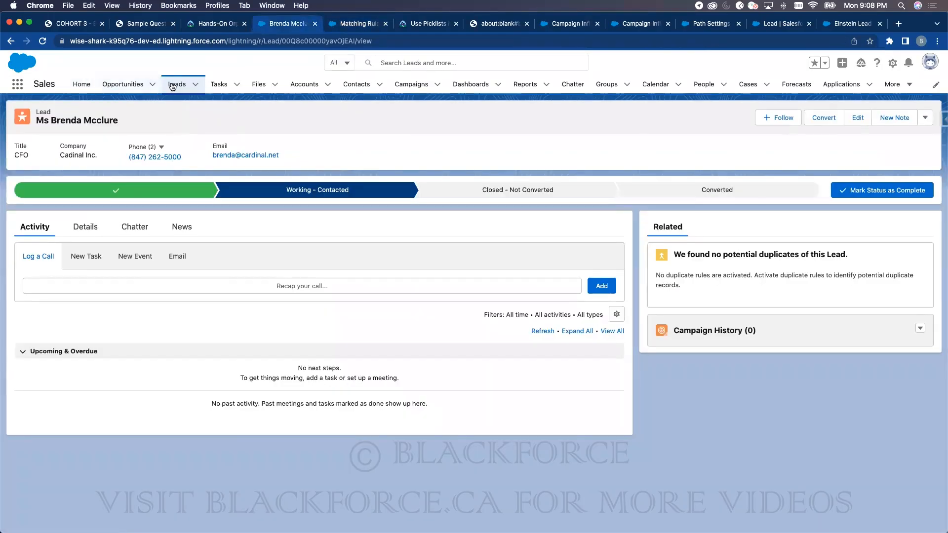
pyautogui.click(349, 24)
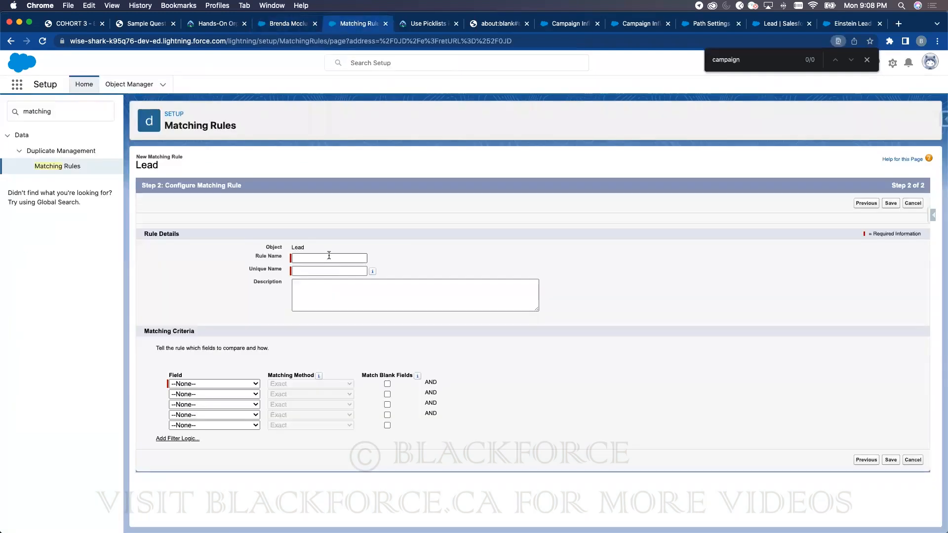
# - Name it 'Check First Name and Email', match First Name and Email exactly, and save
pyautogui.click(330, 258)
pyautogui.write('Check ')
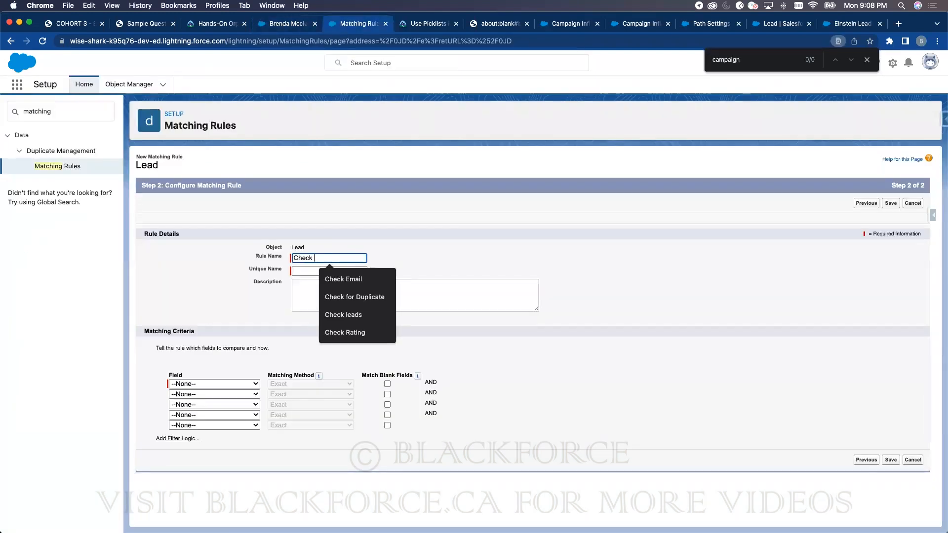
pyautogui.write('First and')
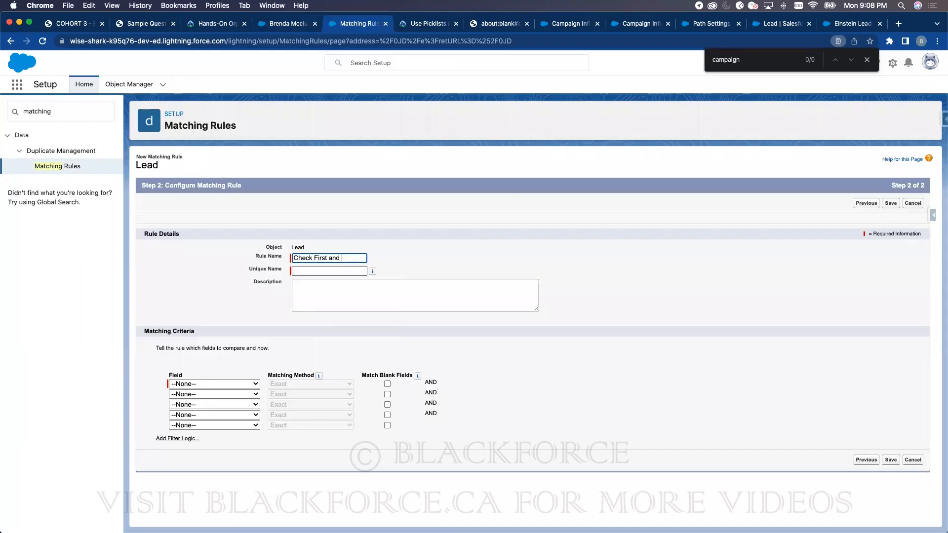
pyautogui.press('BackSpace')
pyautogui.press('BackSpace')
pyautogui.press('BackSpace')
pyautogui.write('Name and Email')
pyautogui.click(437, 228)
pyautogui.click(232, 384)
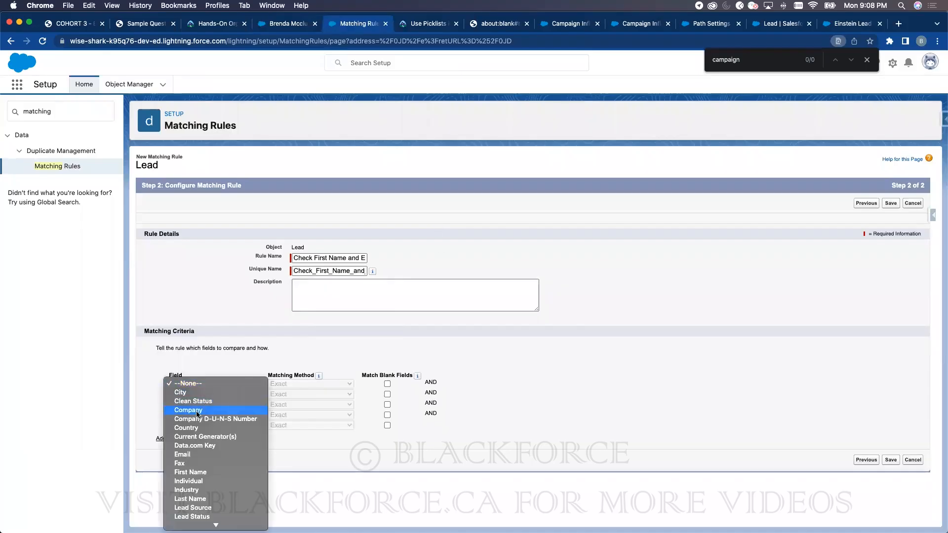
pyautogui.click(189, 473)
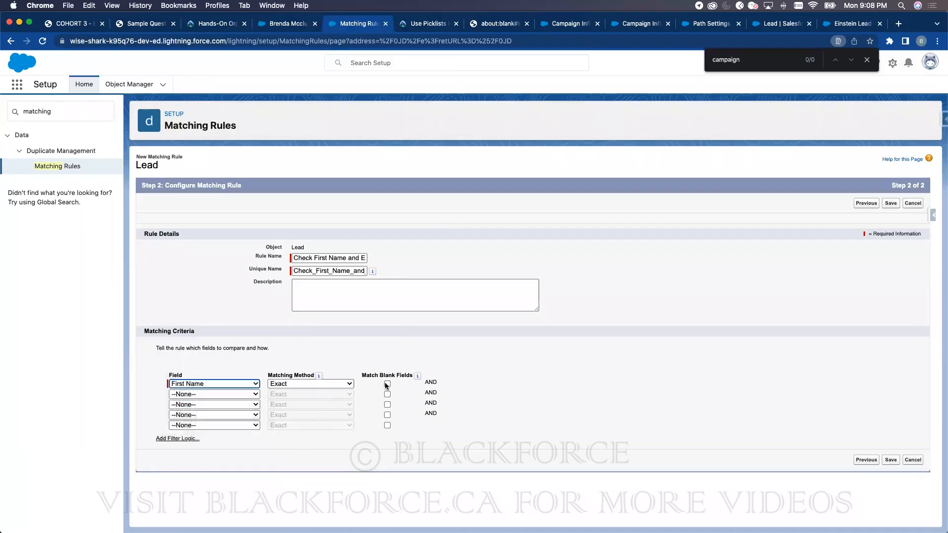
pyautogui.click(188, 394)
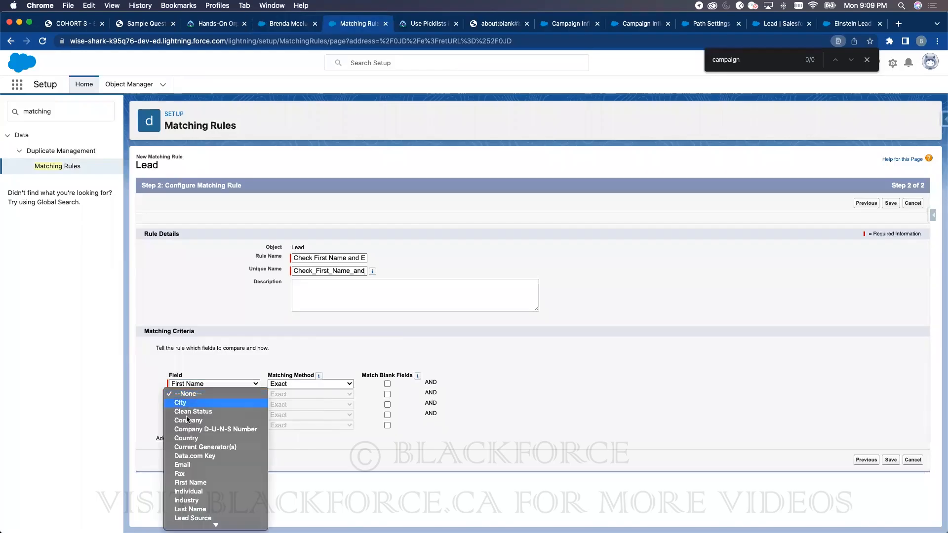
pyautogui.click(183, 465)
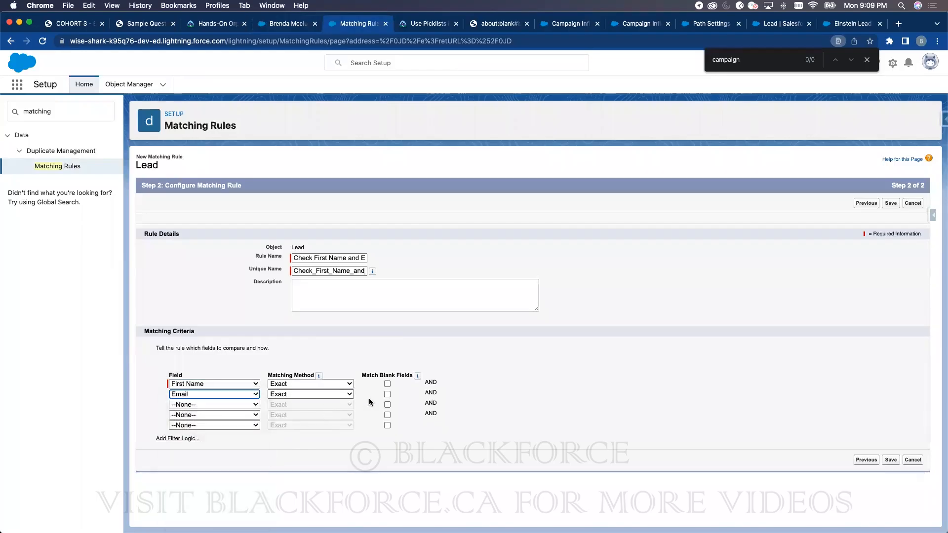
pyautogui.click(895, 461)
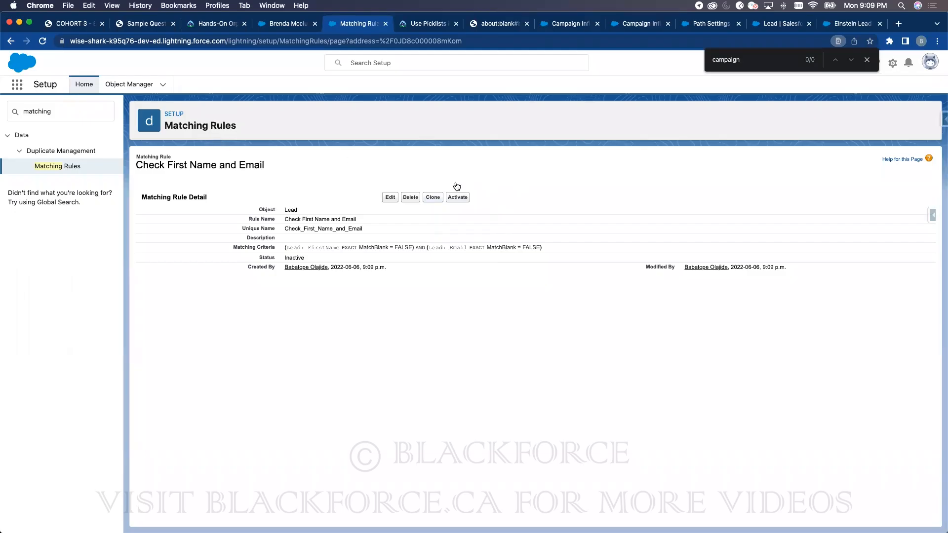
# - Search Setup for 'duplicate' and open the Duplicate Rules page
pyautogui.doubleClick(330, 229)
pyautogui.click(90, 113)
pyautogui.write('du')
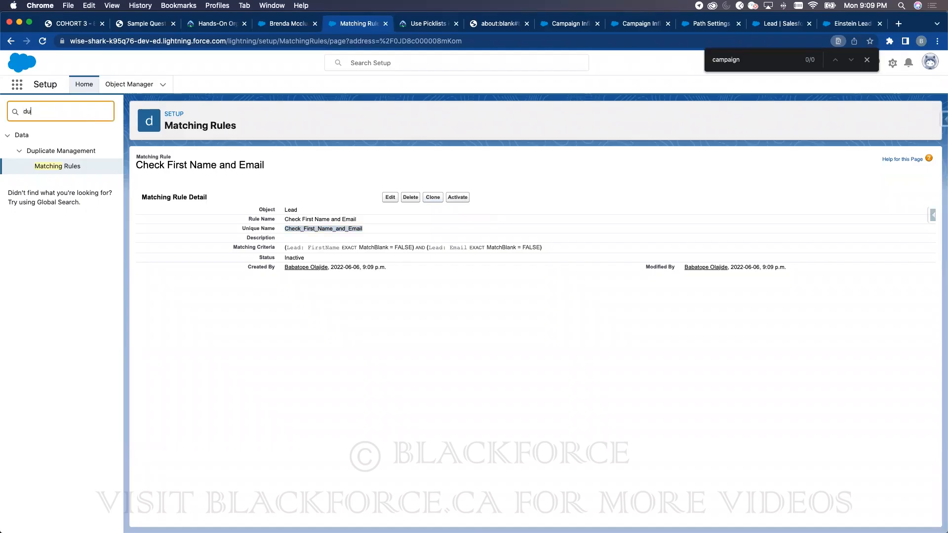
pyautogui.write('plicate')
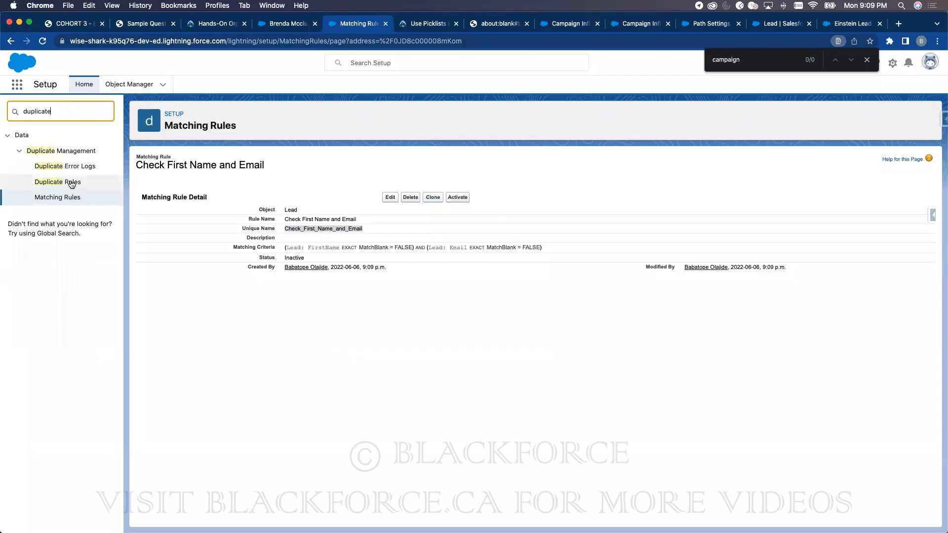
pyautogui.click(72, 183)
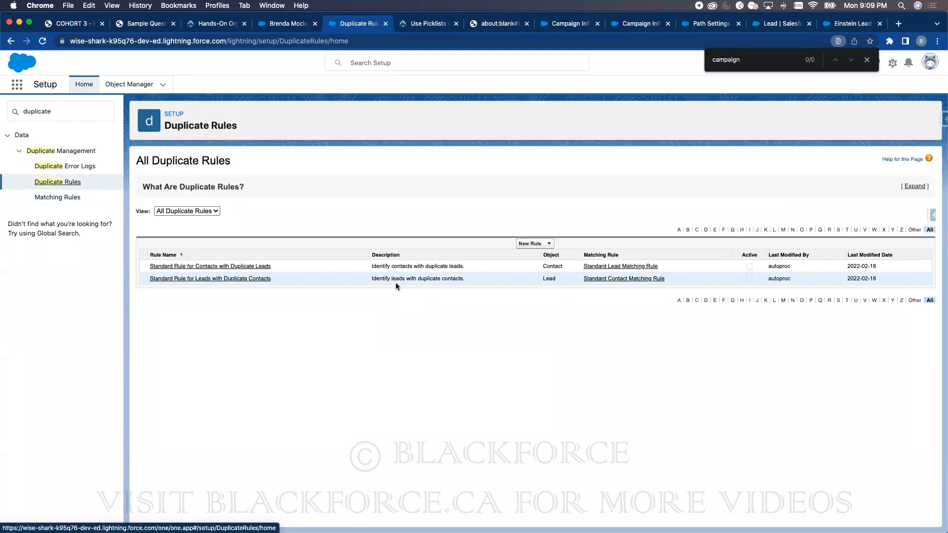
# - Create a new Lead duplicate rule using the Check First Name and Email matching rule
pyautogui.click(546, 247)
pyautogui.scroll(-3, 525, 284)
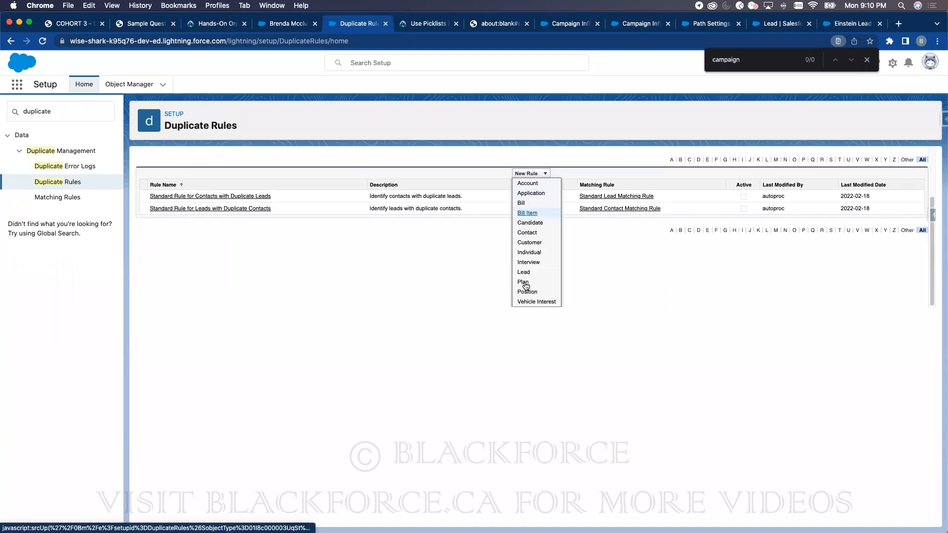
pyautogui.click(524, 271)
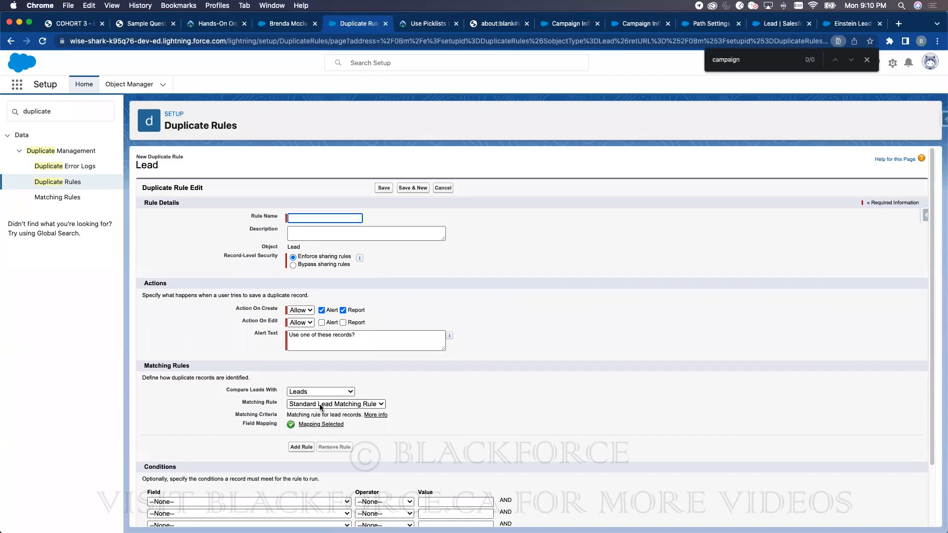
pyautogui.tripleClick(253, 402)
pyautogui.click(335, 406)
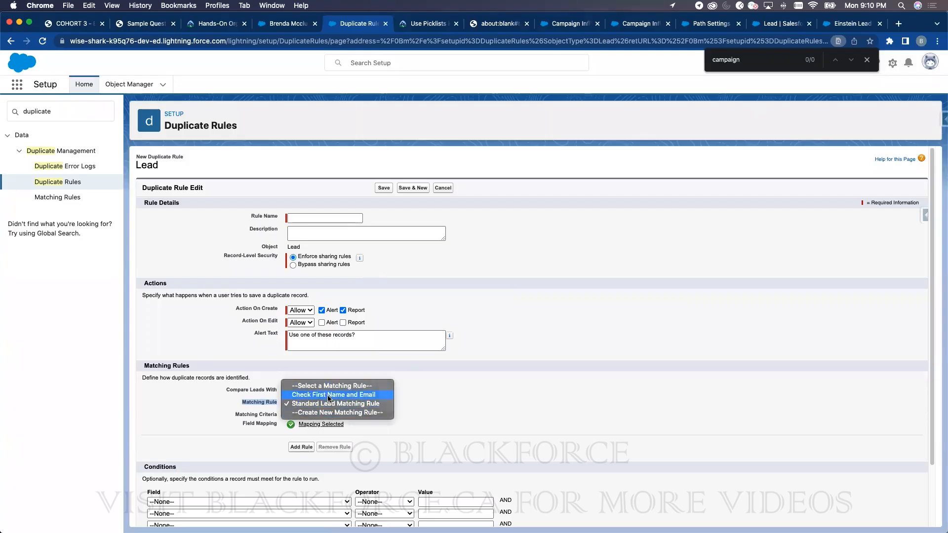
pyautogui.click(329, 394)
# - Name the rule 'Check First Name and Email', keep Allow on create and edit, and save
pyautogui.click(328, 218)
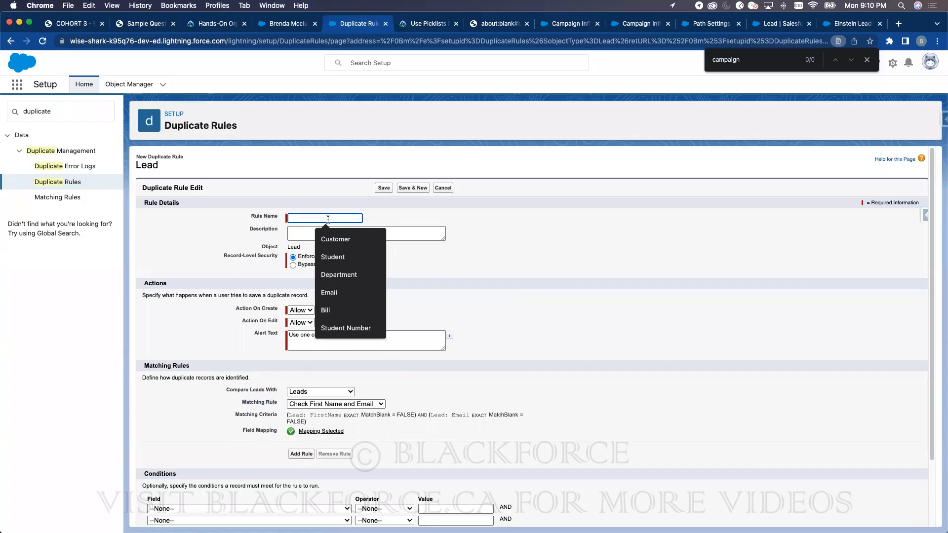
pyautogui.write('Check First Name')
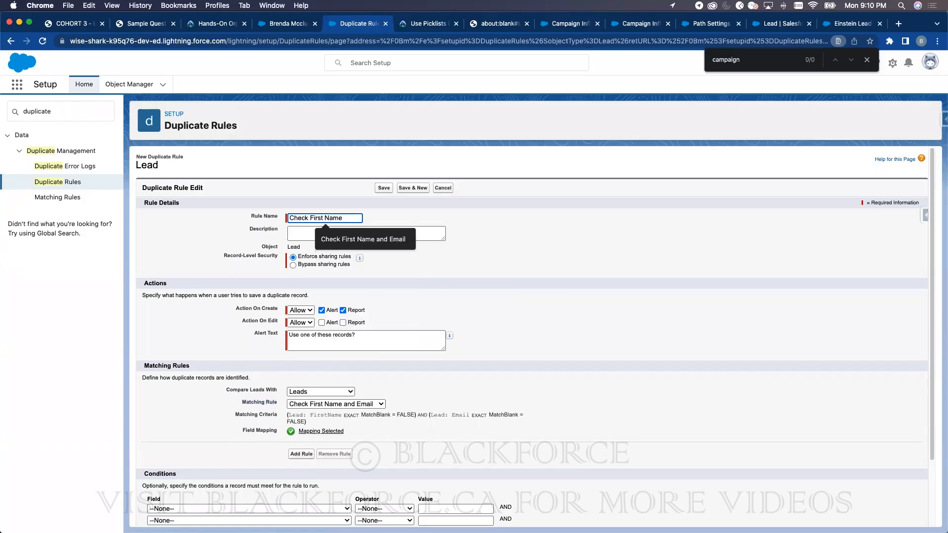
pyautogui.press('Down')
pyautogui.press('Return')
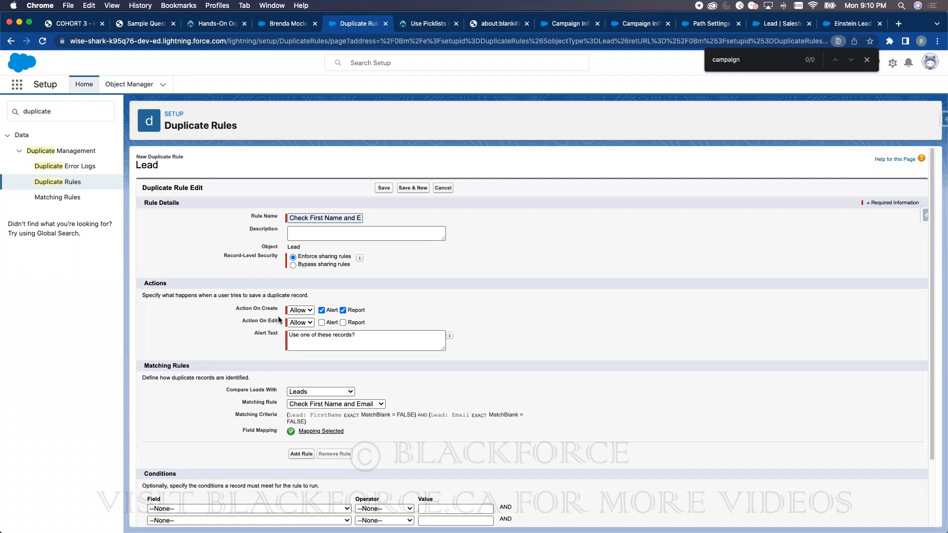
pyautogui.click(312, 308)
pyautogui.click(484, 291)
pyautogui.click(295, 323)
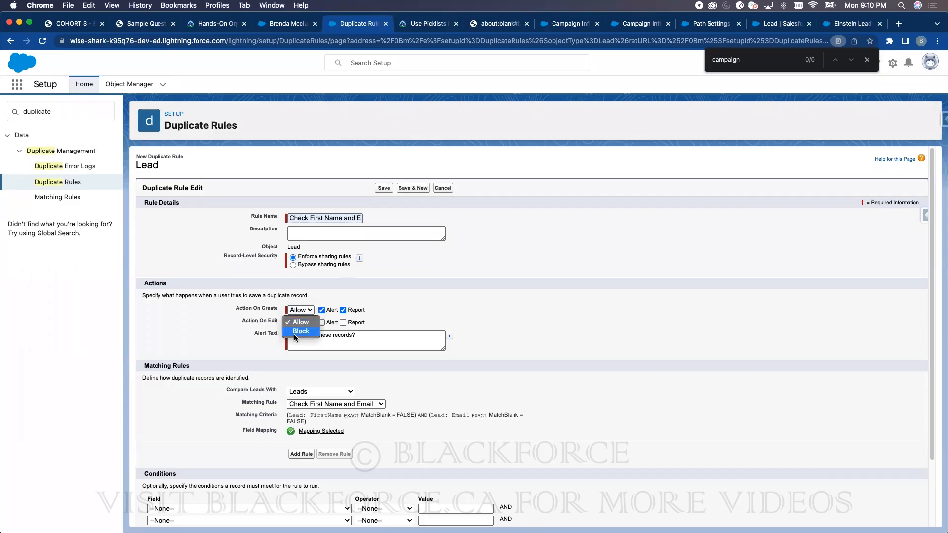
pyautogui.click(649, 287)
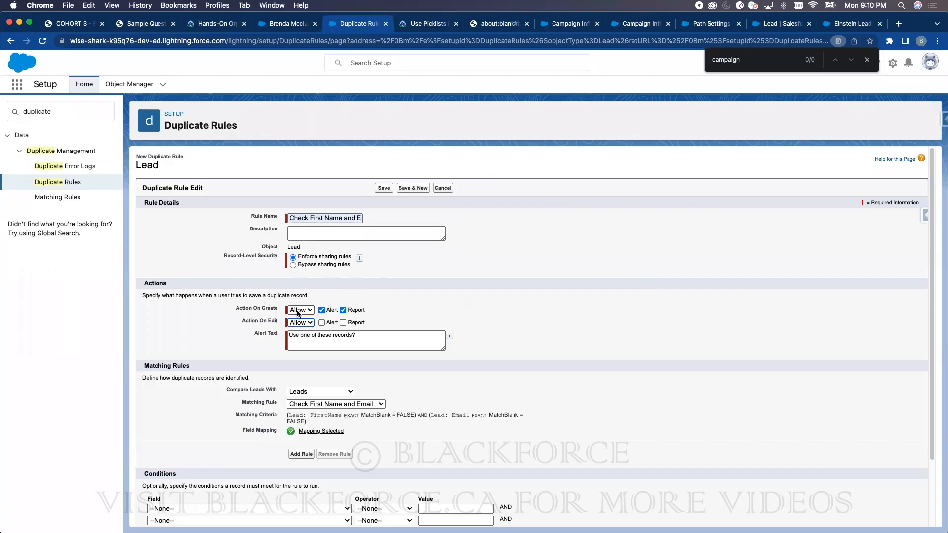
pyautogui.click(383, 187)
# - Return to the existing lead, which shows no potential duplicates, and view its Details
pyautogui.click(286, 22)
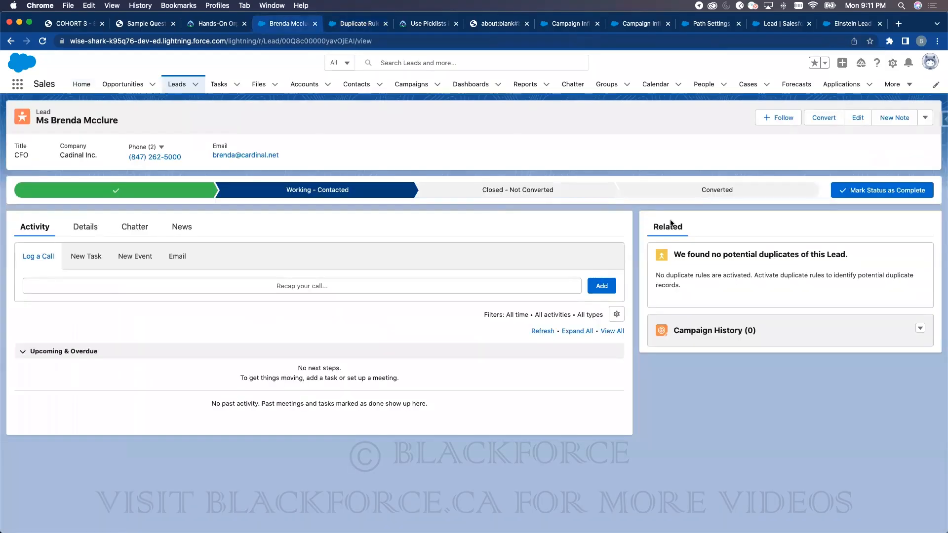
pyautogui.tripleClick(711, 253)
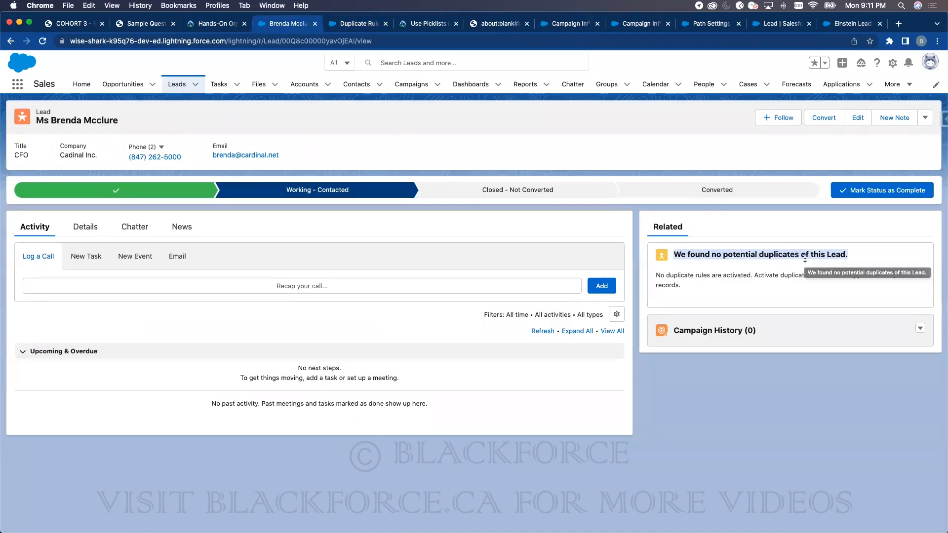
pyautogui.click(85, 229)
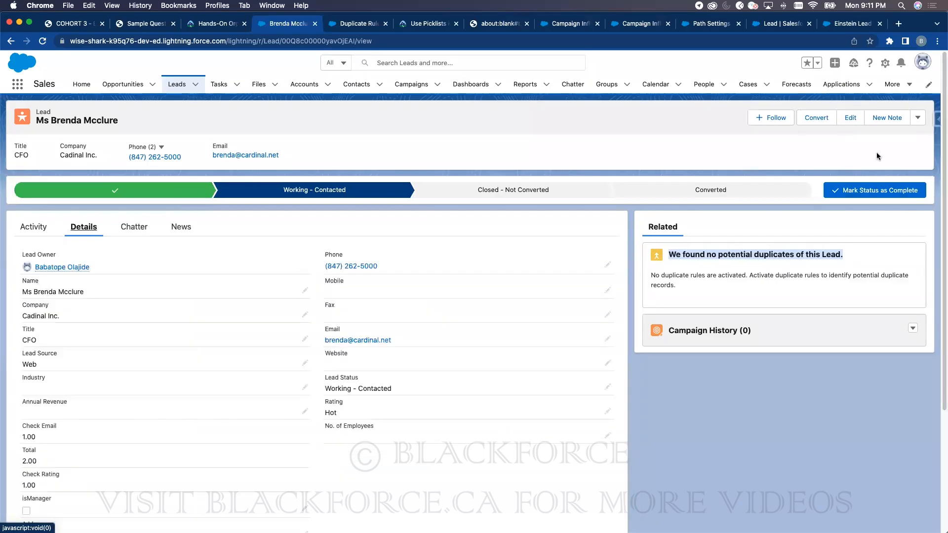
# - Check the lead's First Name and Email without saving, then start a new lead from Leads
pyautogui.click(846, 117)
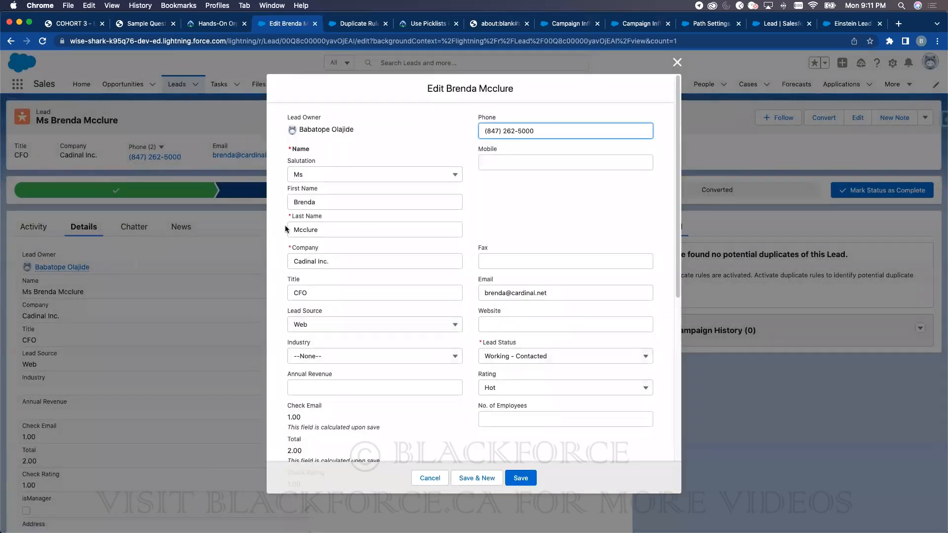
pyautogui.doubleClick(307, 202)
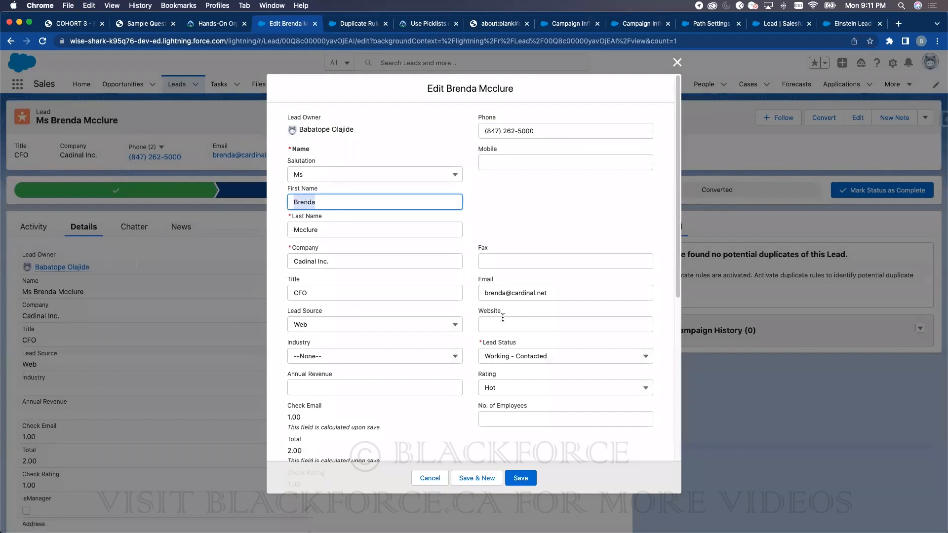
pyautogui.tripleClick(529, 292)
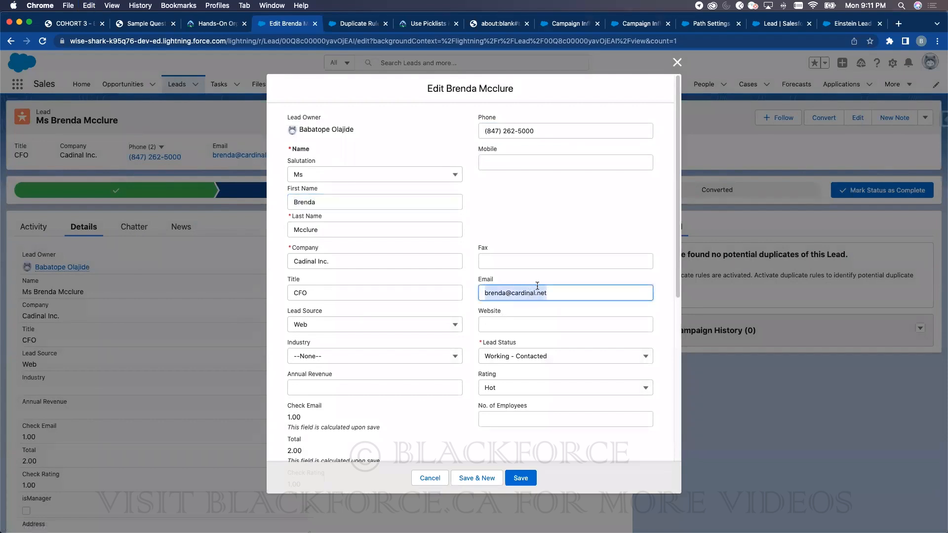
pyautogui.click(676, 62)
pyautogui.click(181, 88)
pyautogui.click(677, 118)
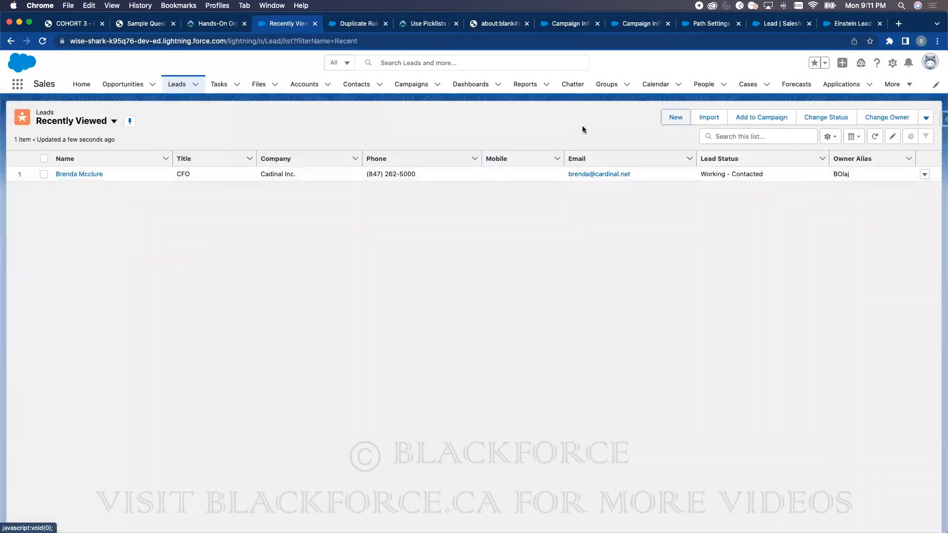
# - After the duplicate rule fails to activate, activate the Check First Name and Email matching rule
pyautogui.click(346, 24)
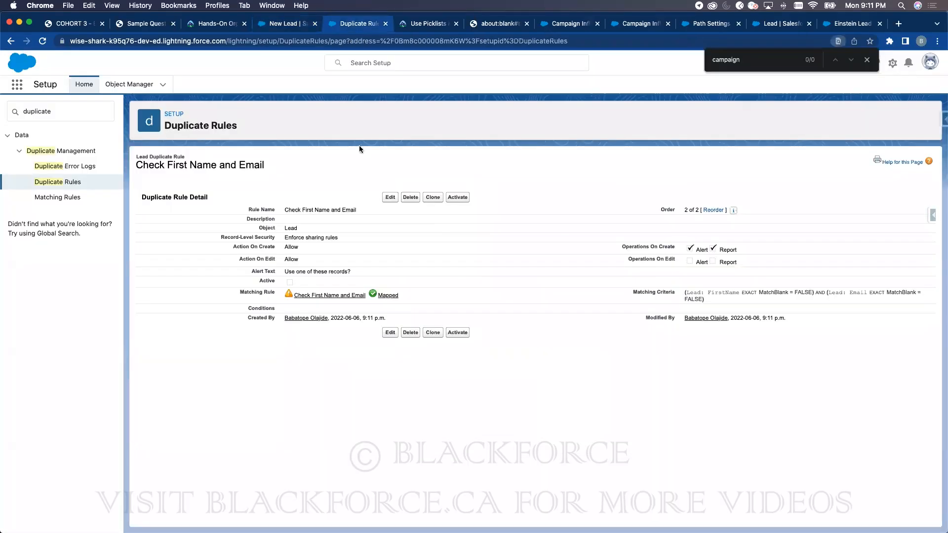
pyautogui.click(460, 198)
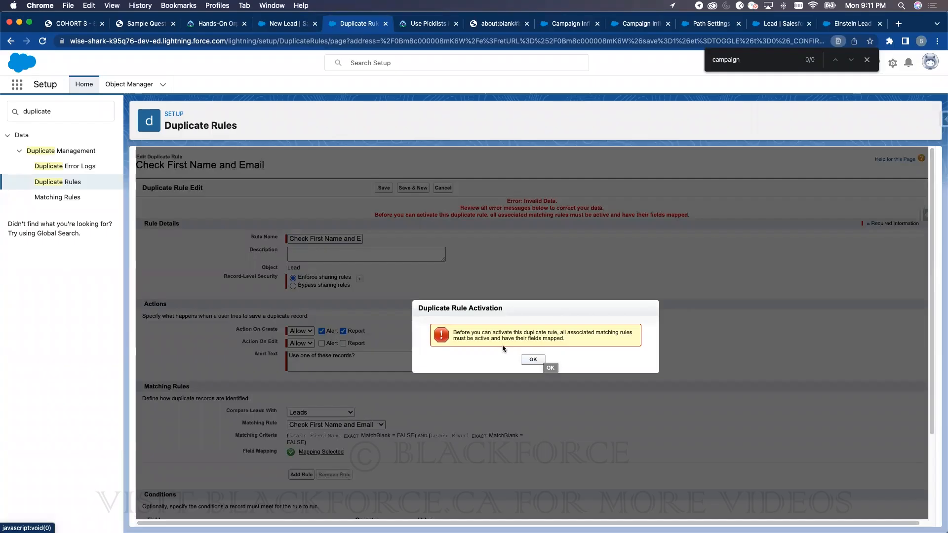
pyautogui.click(533, 361)
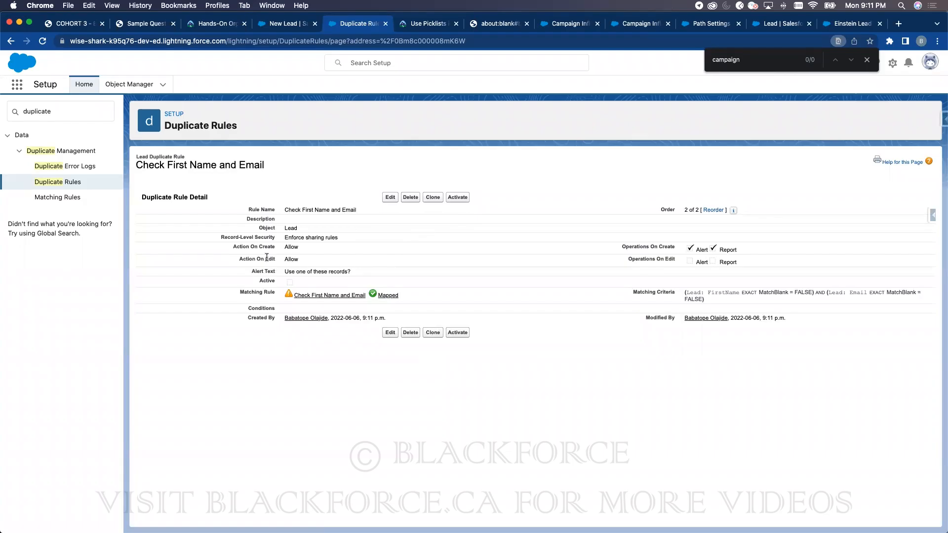
pyautogui.click(70, 198)
pyautogui.click(179, 260)
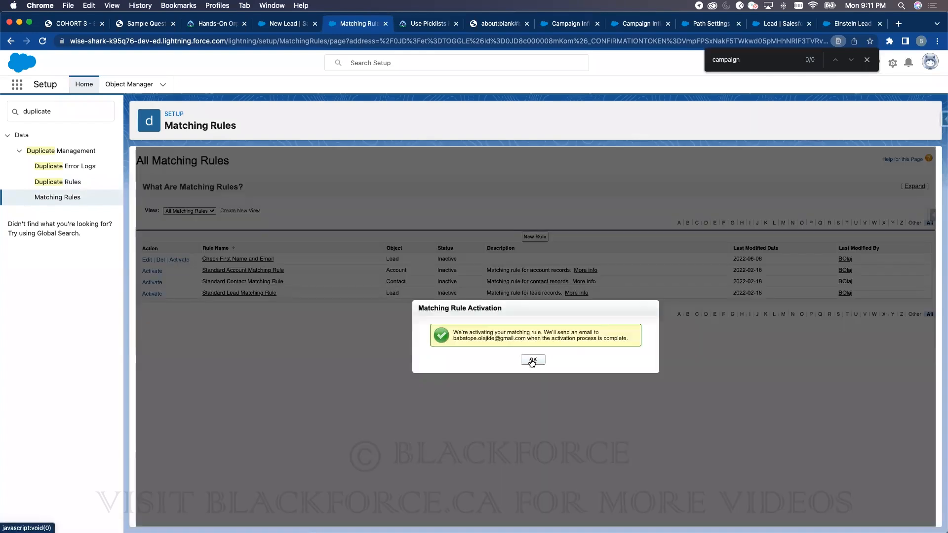
pyautogui.click(532, 361)
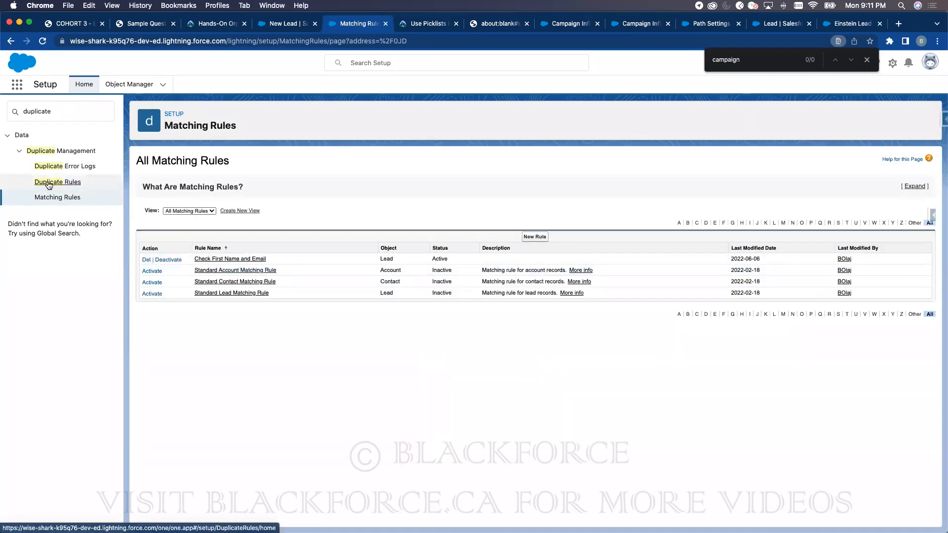
# - Activate the Check First Name and Email duplicate rule from the Duplicate Rules list
pyautogui.click(49, 183)
pyautogui.click(220, 269)
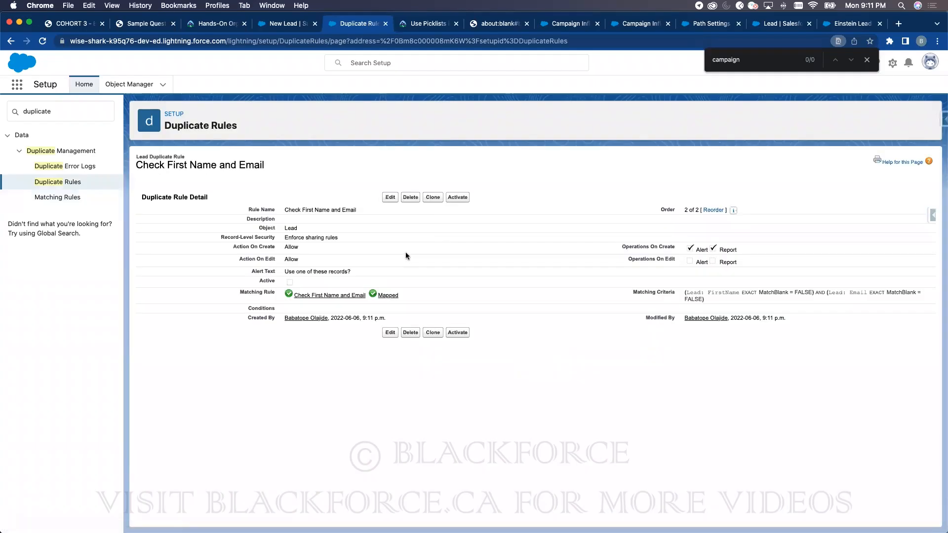
pyautogui.click(457, 197)
# - Fill the New Lead form with the existing lead's first name and email plus a last name
pyautogui.click(289, 24)
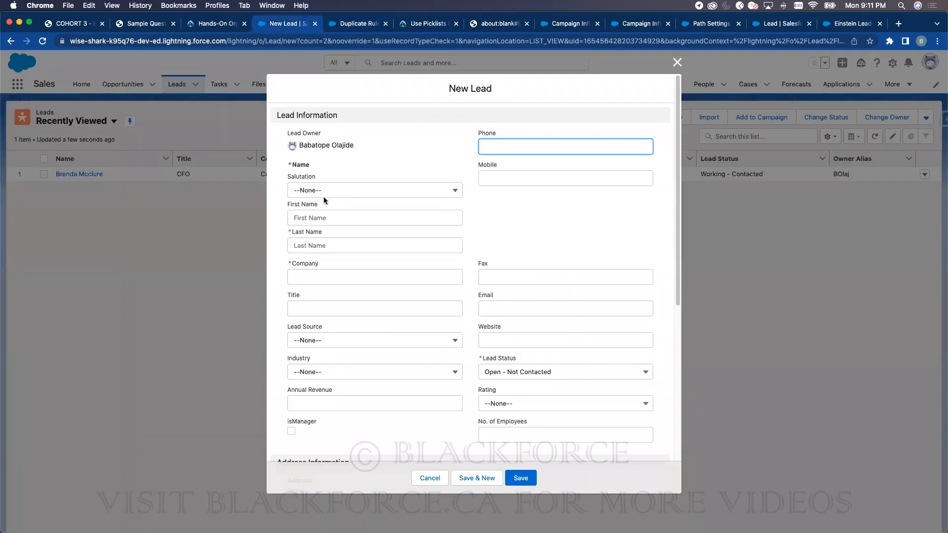
pyautogui.click(316, 220)
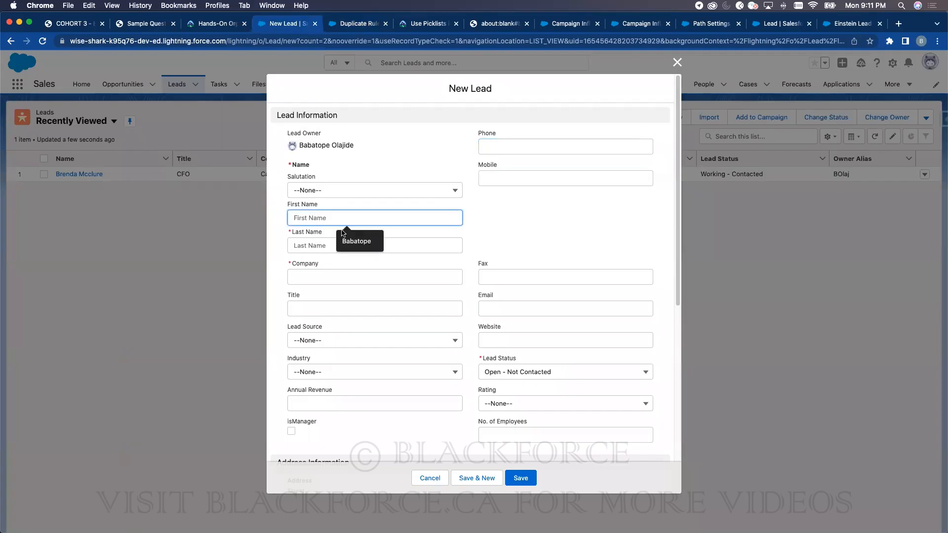
pyautogui.write('Brenda')
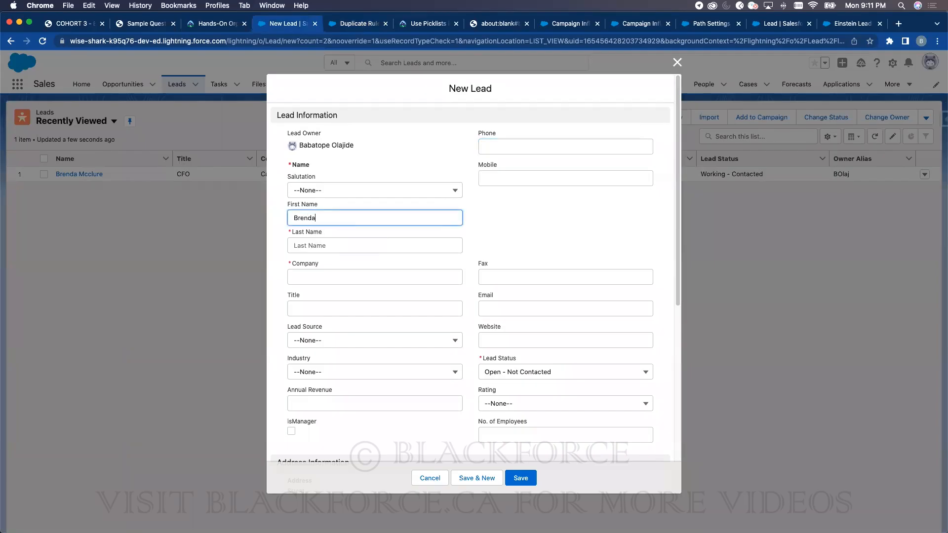
pyautogui.click(510, 308)
pyautogui.click(363, 244)
pyautogui.write('dssdds')
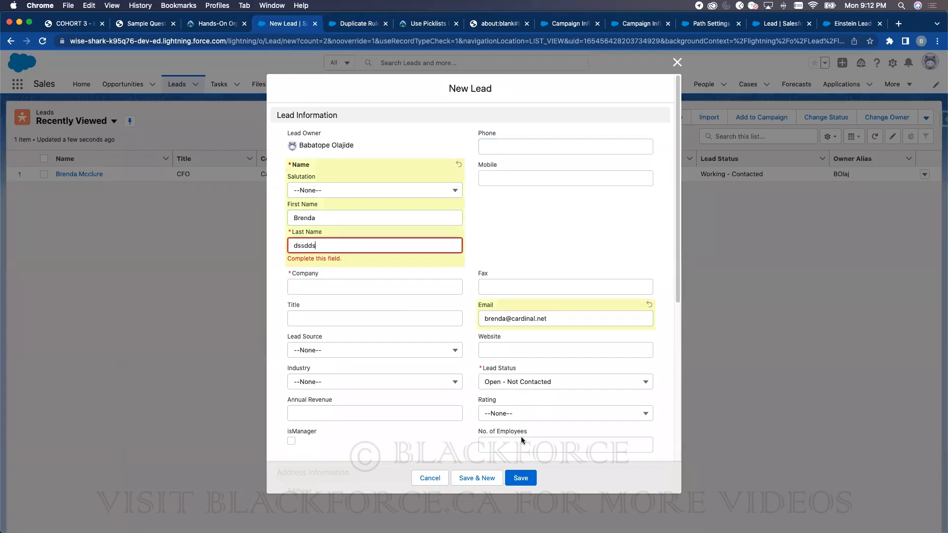
pyautogui.click(526, 481)
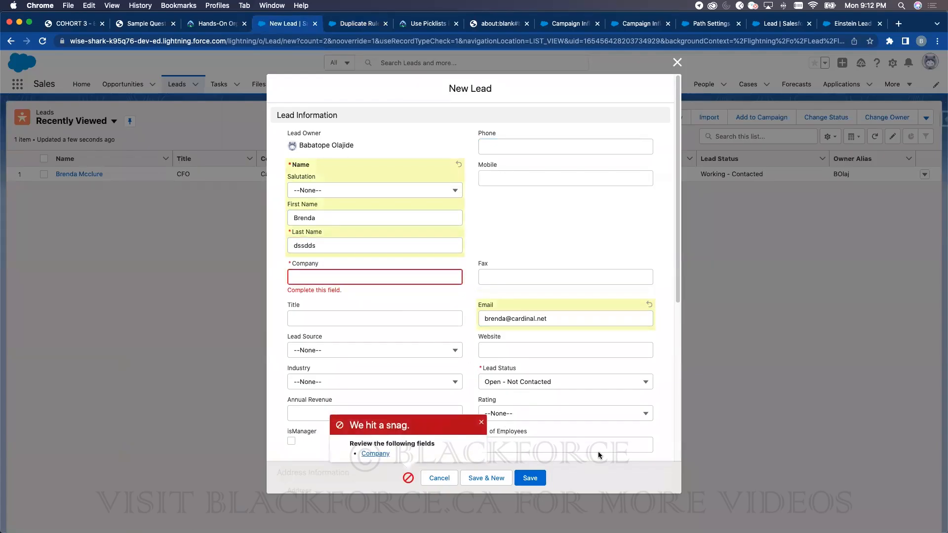
# - Add company 'sddsds' and save to trigger the Similar Records Exist warning, then return to the rule
pyautogui.click(312, 275)
pyautogui.write('sddsds')
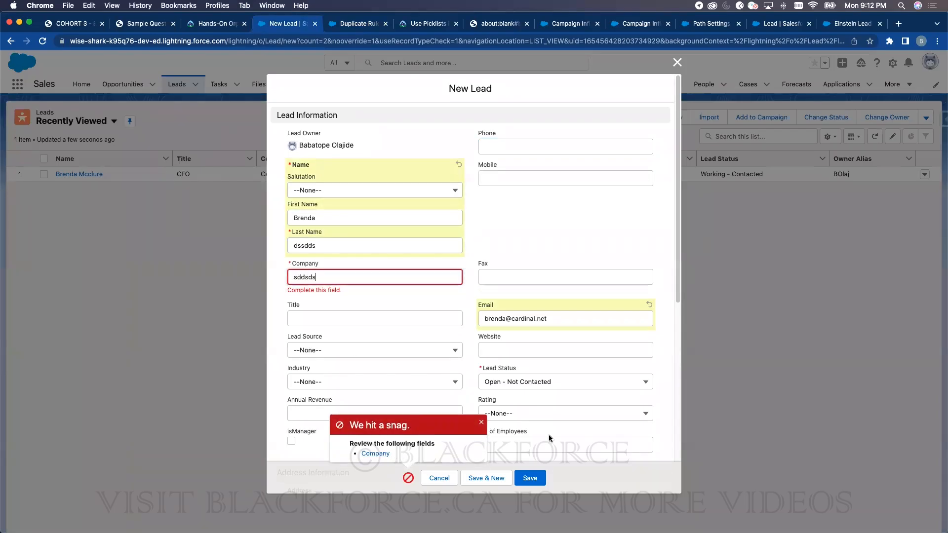
pyautogui.click(529, 478)
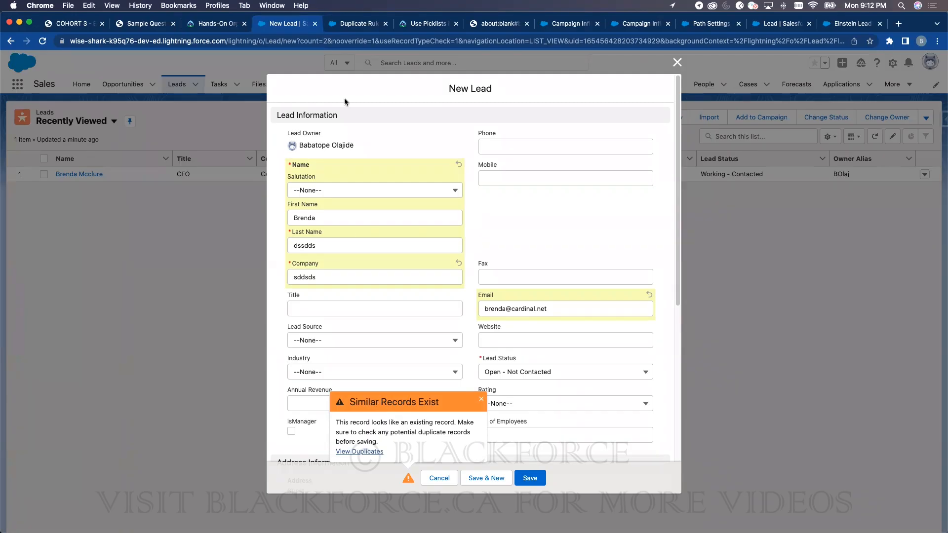
pyautogui.click(340, 26)
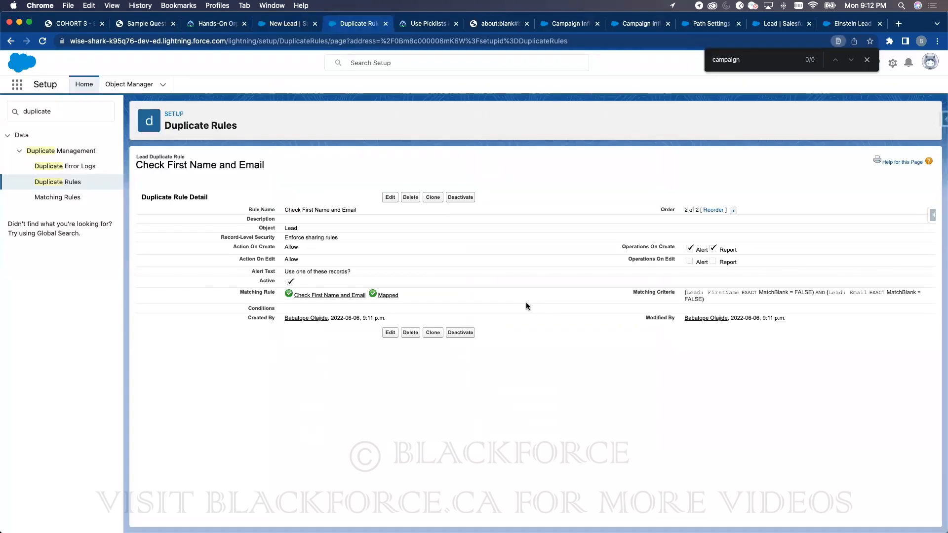
# - Open AppExchange Marketplace via Quick Find 'app' and search AppExchange for 'data'
pyautogui.click(62, 108)
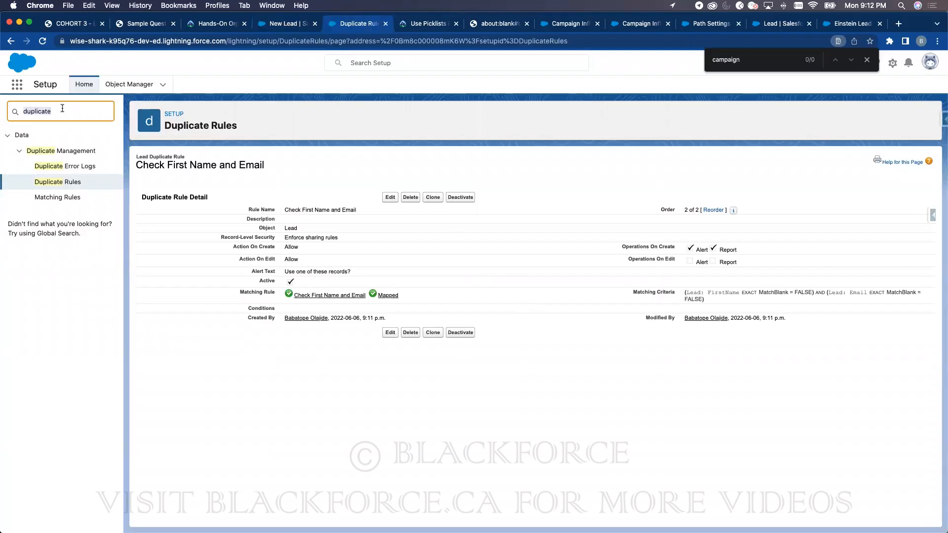
pyautogui.write('app')
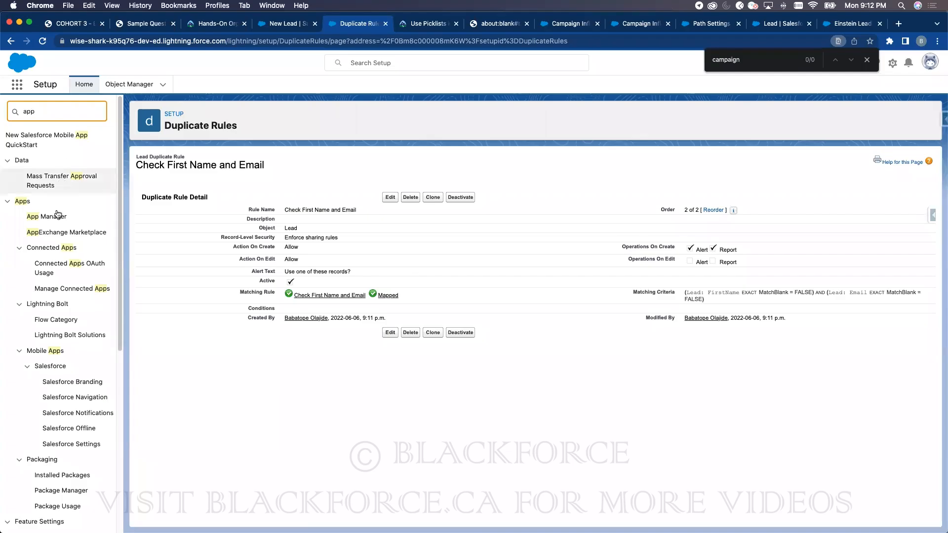
pyautogui.click(74, 233)
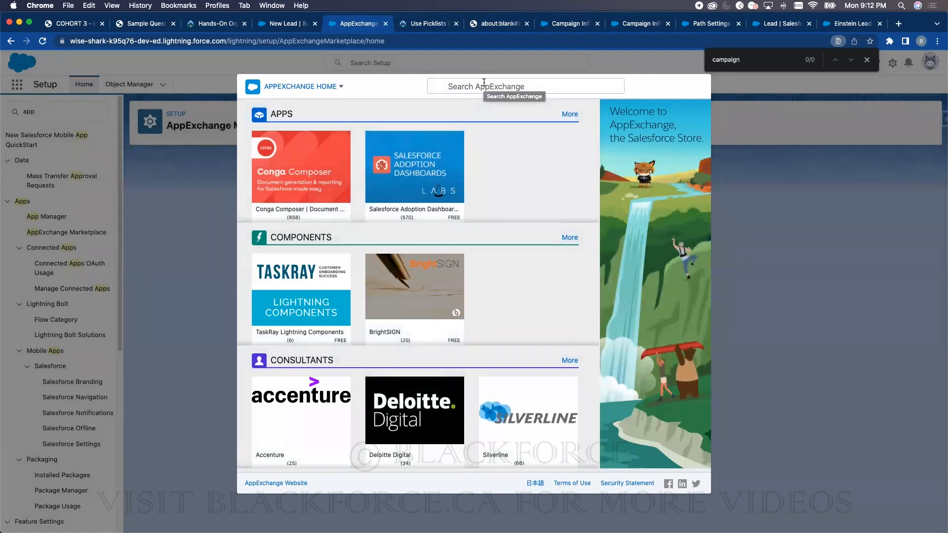
pyautogui.click(483, 82)
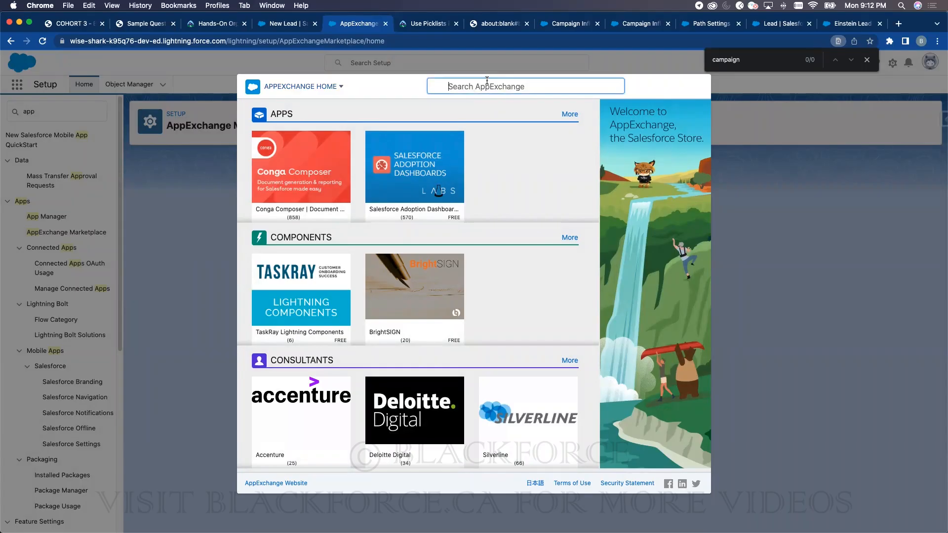
pyautogui.write('data')
pyautogui.press('Return')
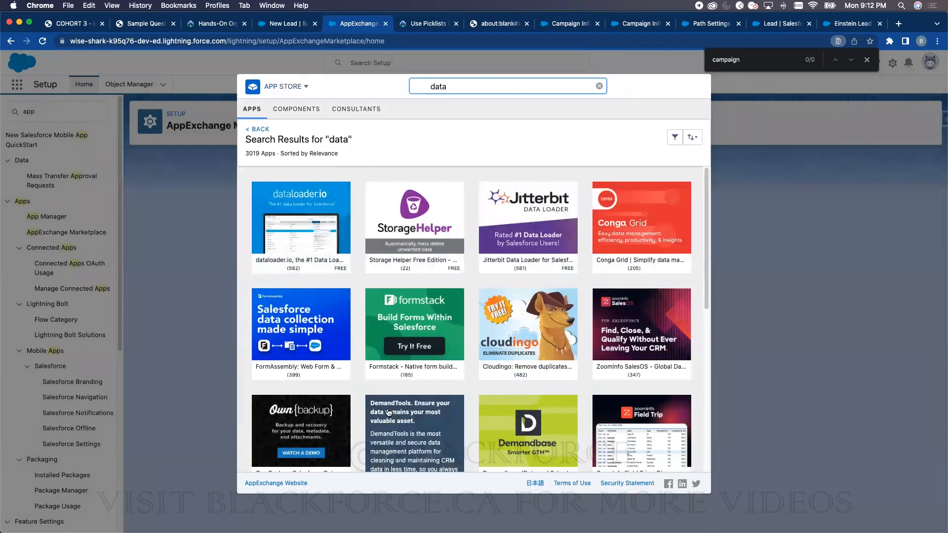
# - Refine the search to 'data.com' (14 apps), then view the training PDF's Lead & Opportunity slide
pyautogui.scroll(-2, 388, 413)
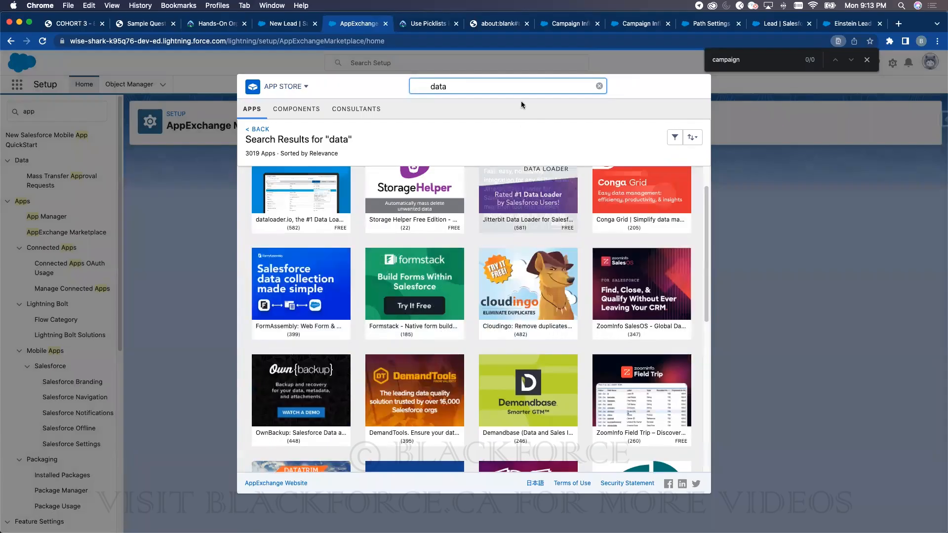
pyautogui.write('.com')
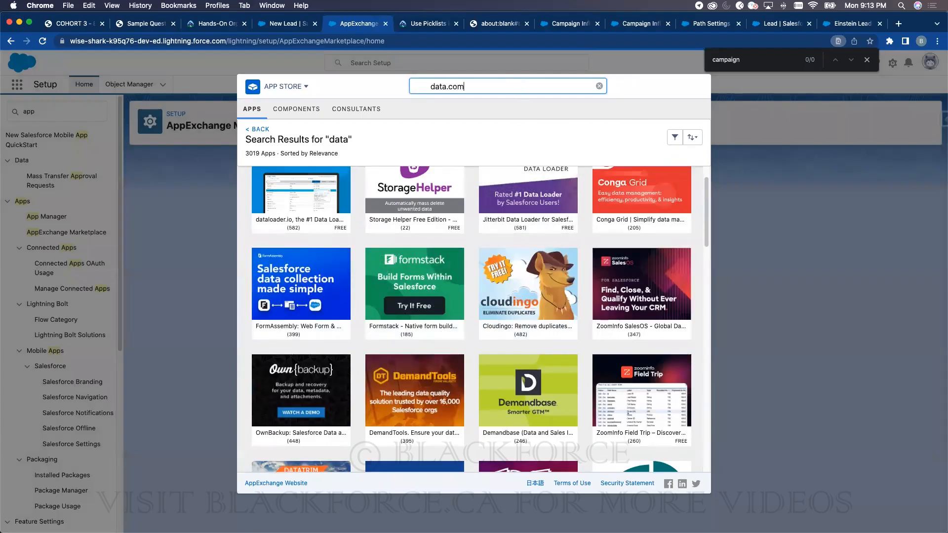
pyautogui.press('Return')
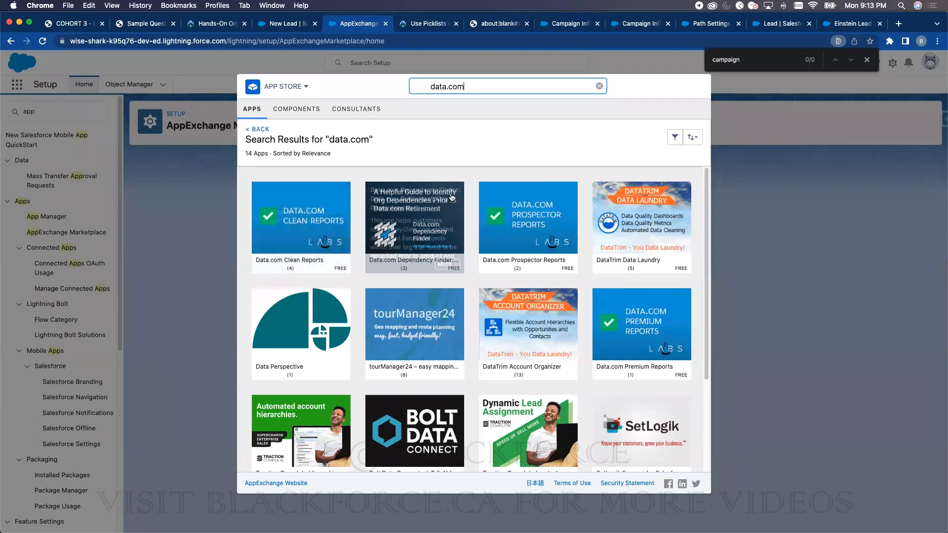
pyautogui.moveTo(639, 362)
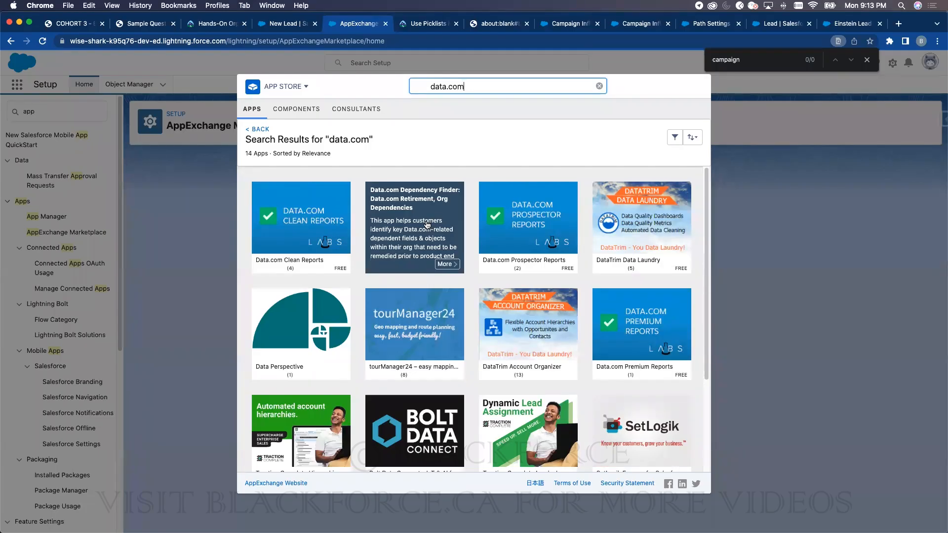
pyautogui.click(69, 26)
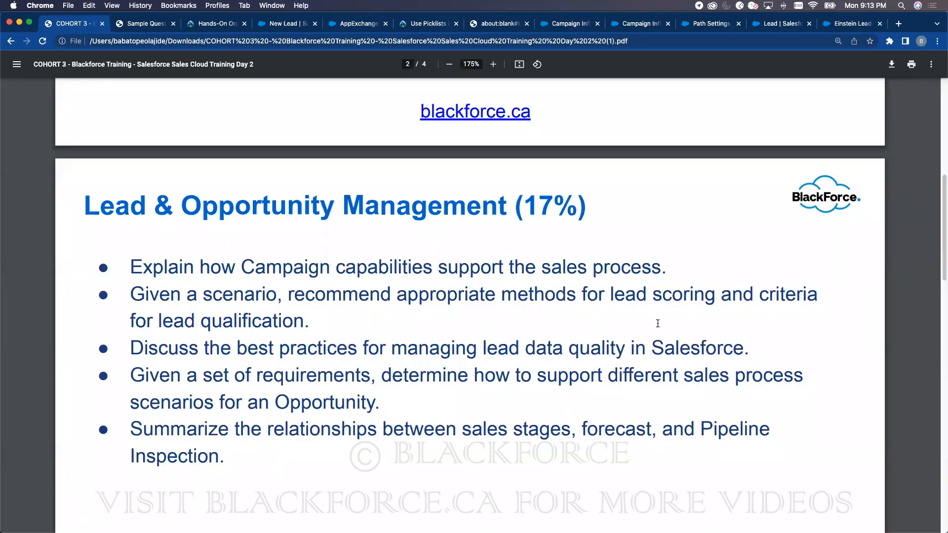
# - Read the Lead & Opportunity Management objectives, then discard the unsaved duplicate New Lead form
pyautogui.scroll(-2, 656, 326)
pyautogui.scroll(-1, 656, 326)
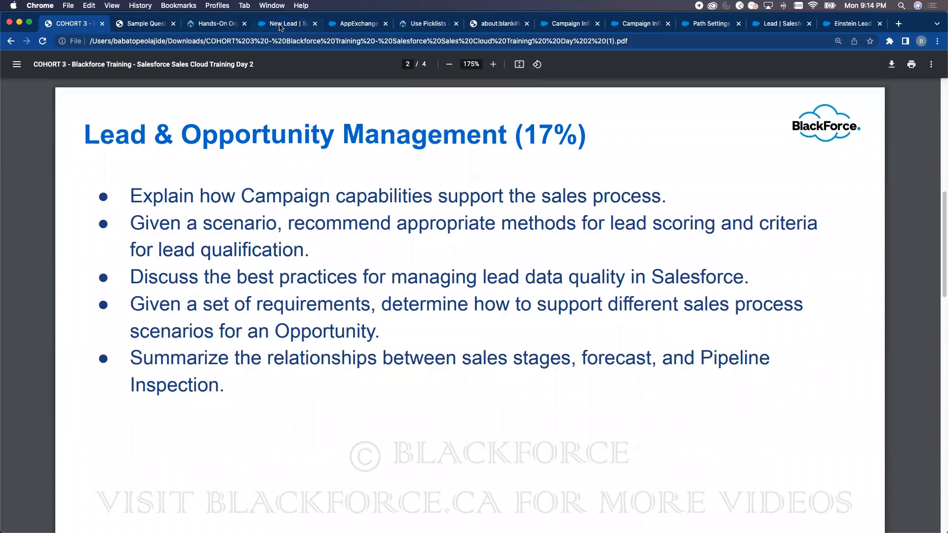
pyautogui.click(284, 24)
pyautogui.click(677, 62)
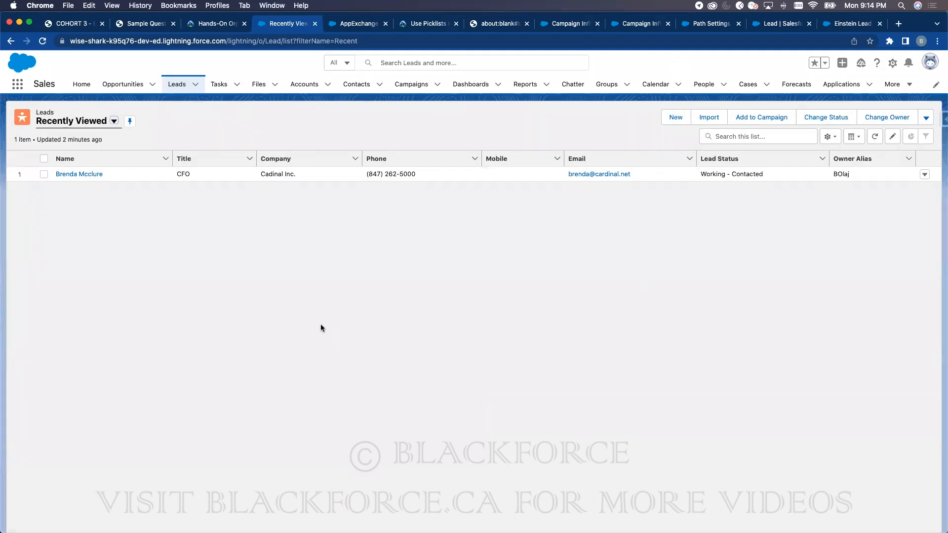
# - Review the existing Cadinal Inc. lead and the Closed Won ABC Company- opportunity, then return to the PDF
pyautogui.click(85, 174)
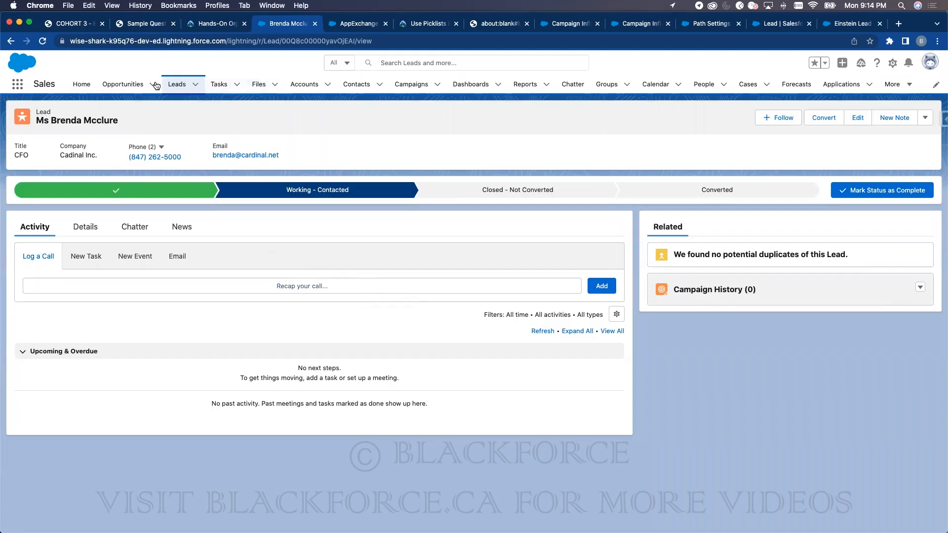
pyautogui.click(125, 83)
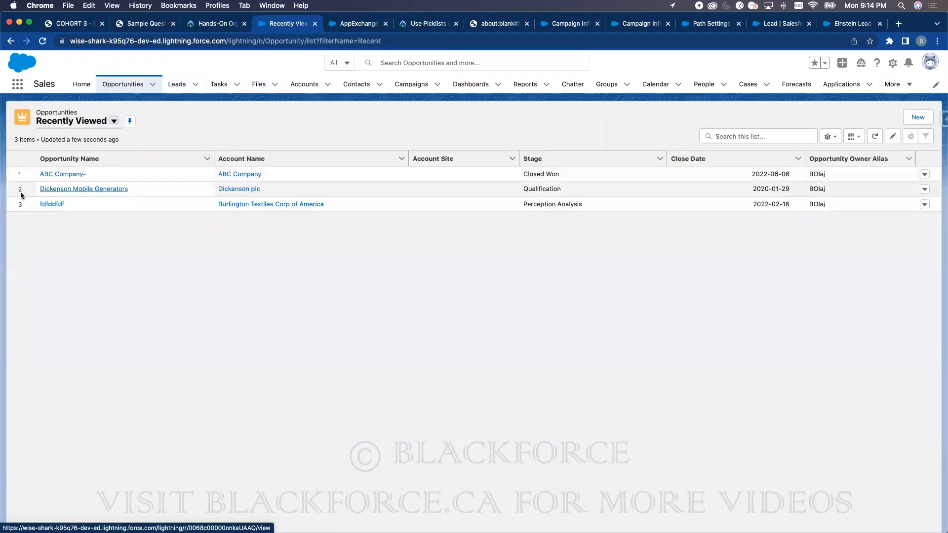
pyautogui.click(46, 174)
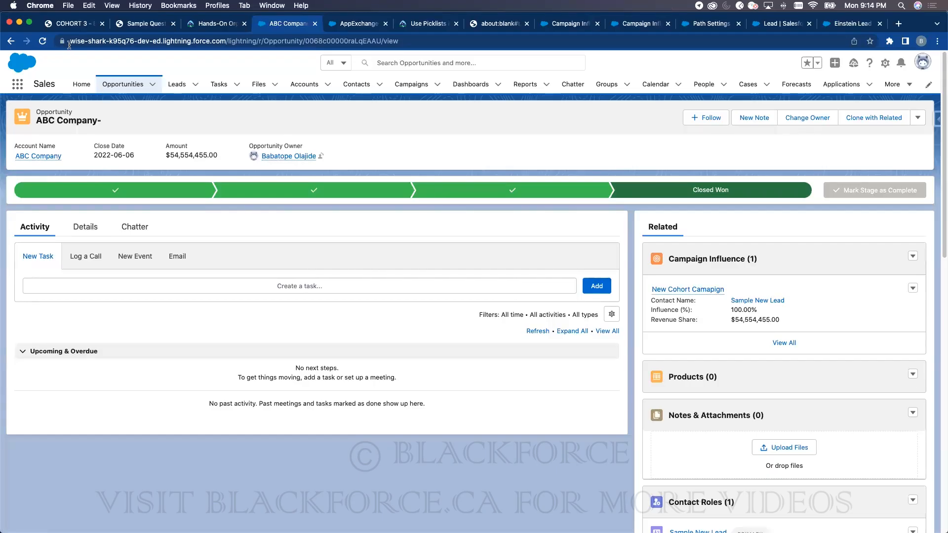
pyautogui.click(76, 25)
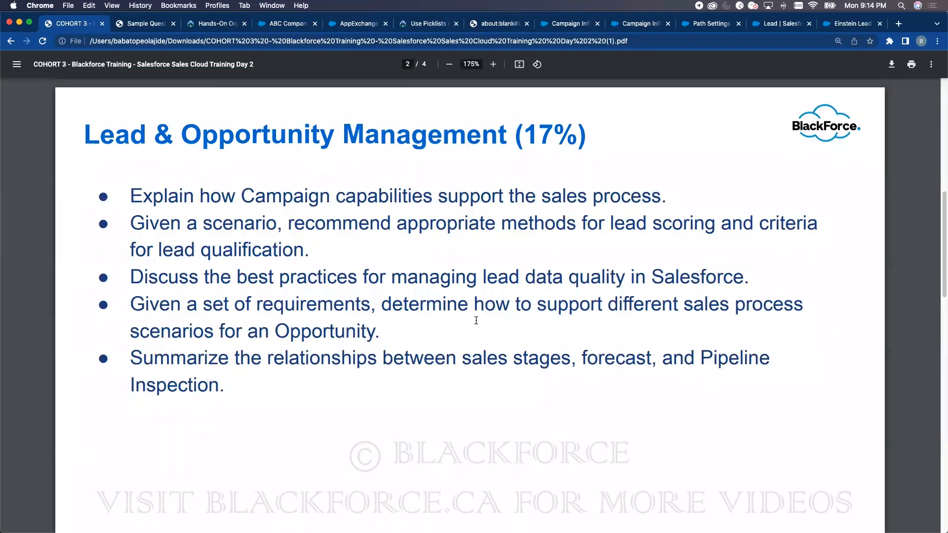
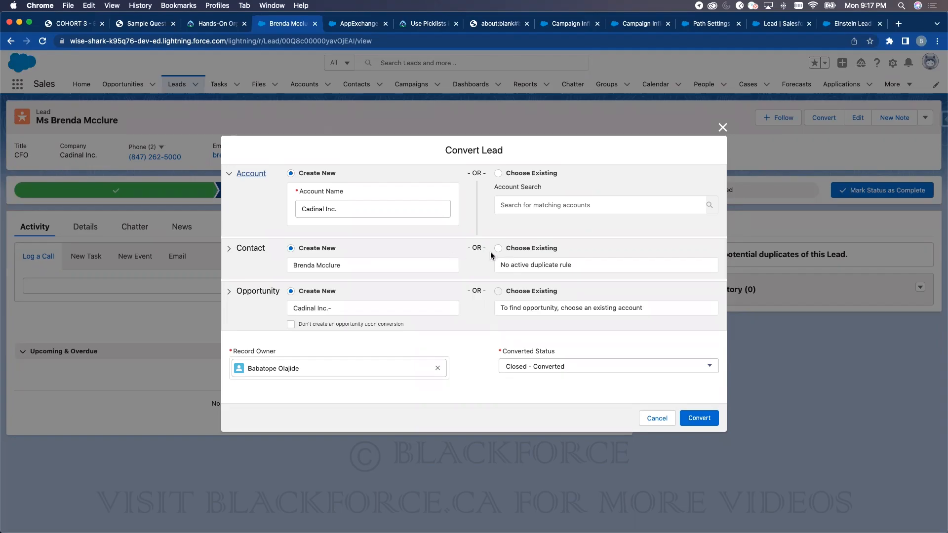
# - Switch to the Einstein Lead Scoring article tab, leaving the Convert Lead dialog open
pyautogui.click(847, 24)
# - Browse blackforce.ca's programs page and signup form, then return to the lead's Convert Lead dialog
pyautogui.write('blackforce.ca')
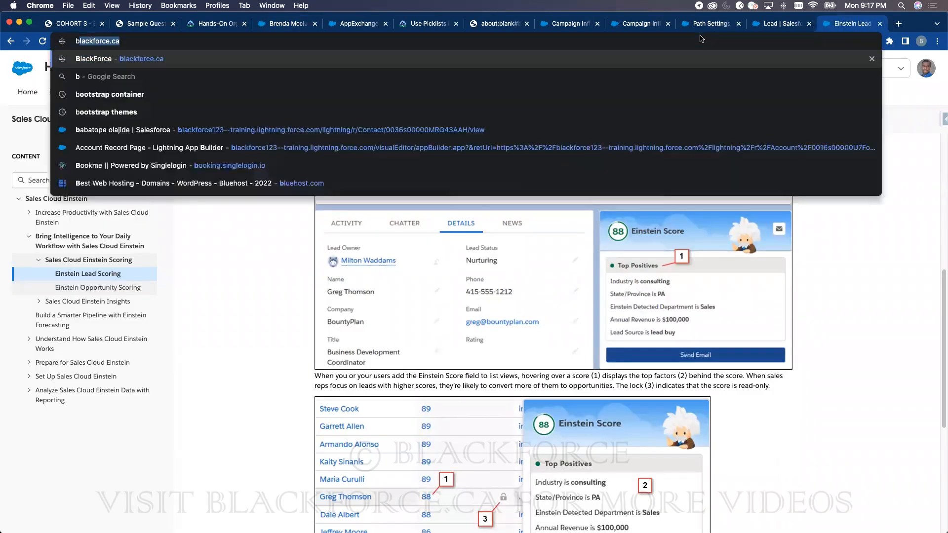
pyautogui.press('Return')
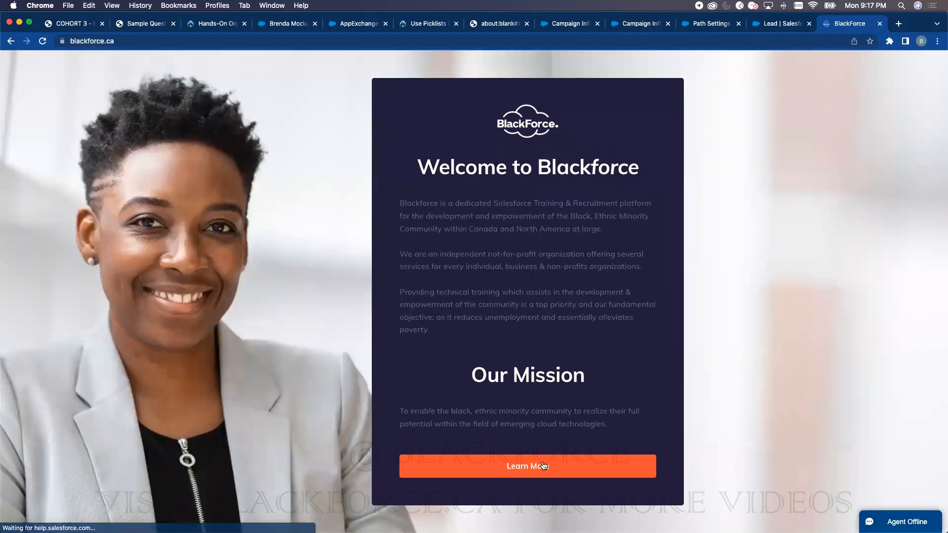
pyautogui.click(527, 466)
pyautogui.scroll(-3, 613, 375)
pyautogui.scroll(-20, 613, 375)
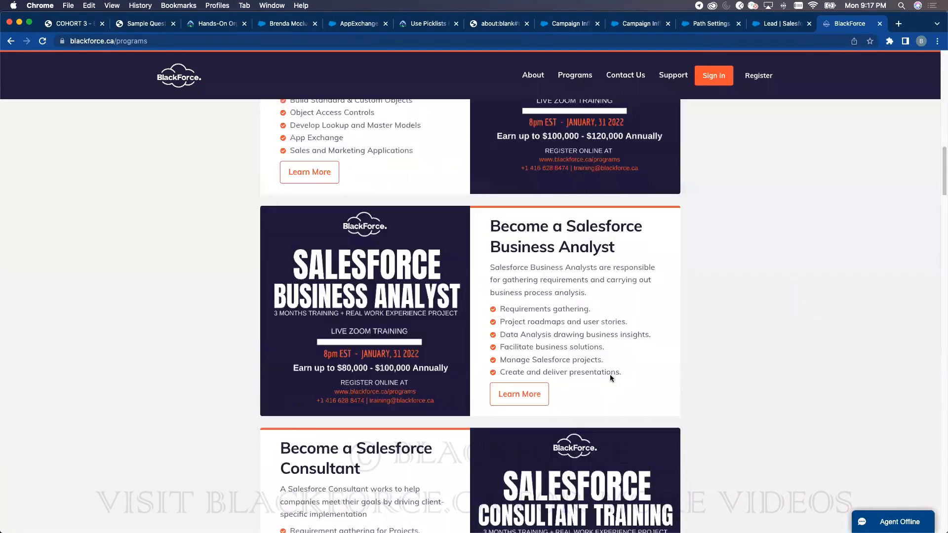
pyautogui.scroll(2, 511, 305)
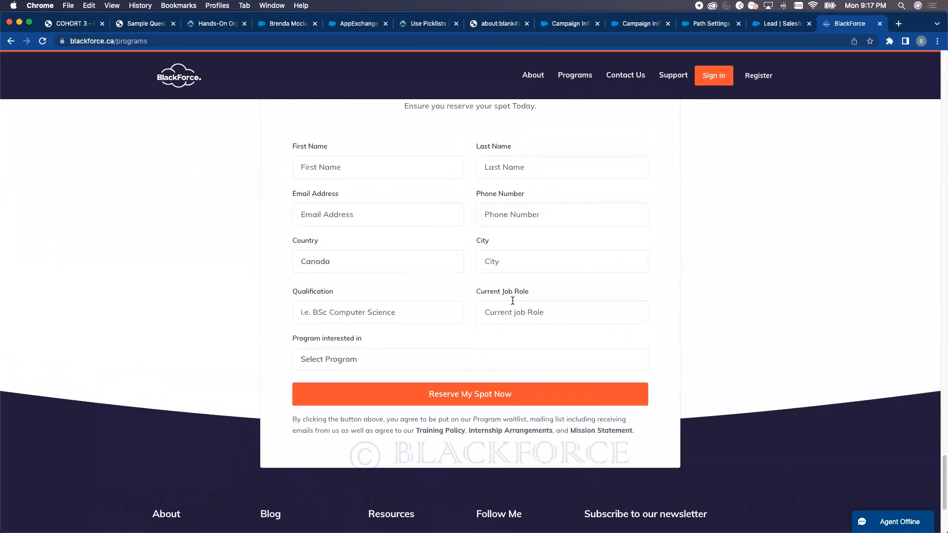
pyautogui.scroll(2, 512, 300)
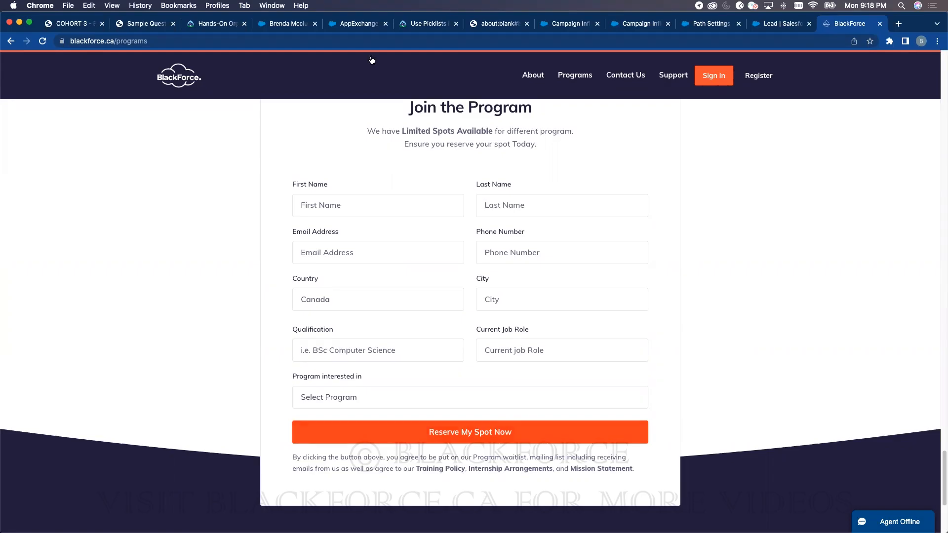
pyautogui.click(275, 24)
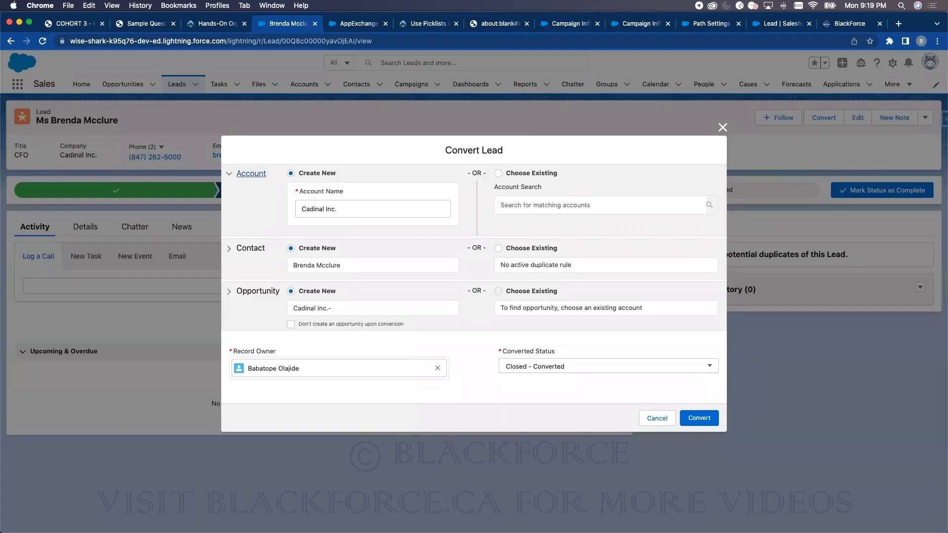
# - Close Convert Lead without converting and open the New Cohort Campaign record
pyautogui.click(719, 129)
pyautogui.click(414, 84)
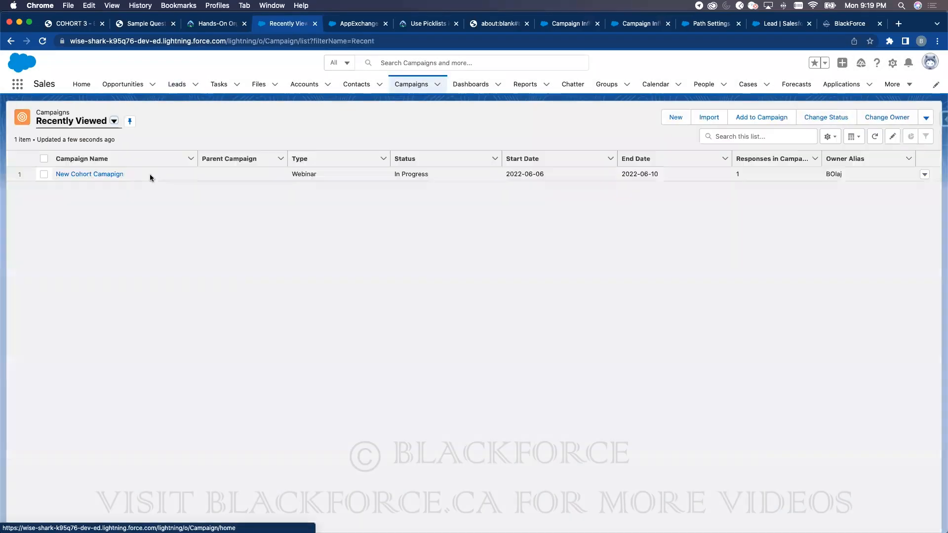
pyautogui.click(88, 173)
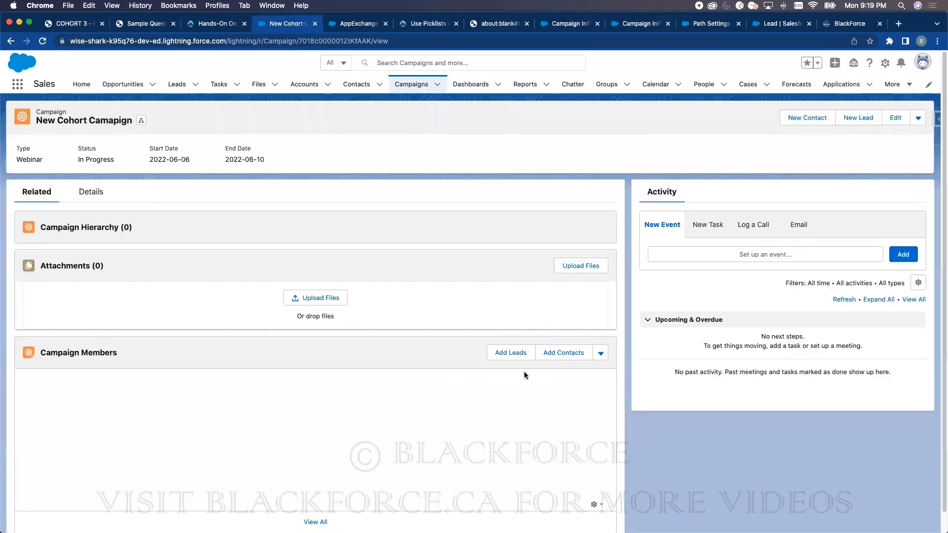
# - Start Import Leads and Contacts for the campaign, quit the wizard, then open Add Leads
pyautogui.click(600, 354)
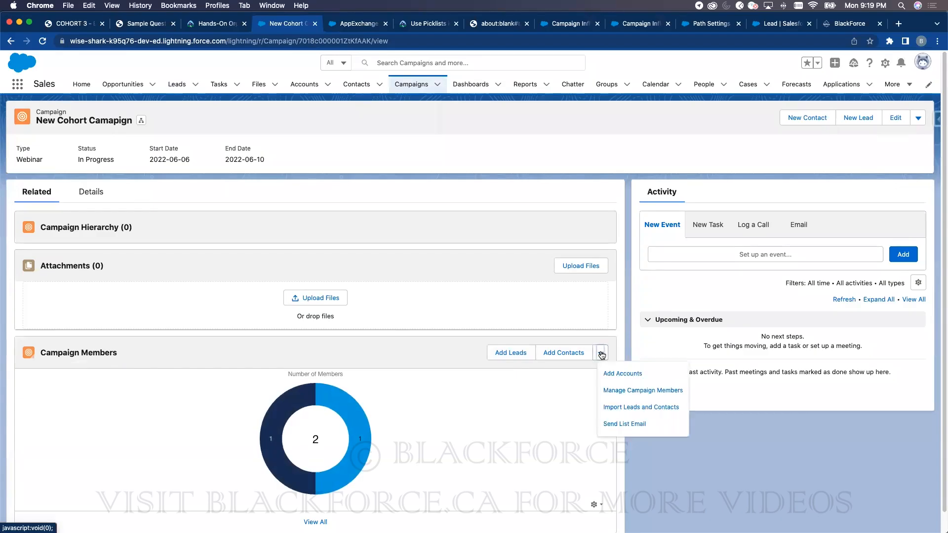
pyautogui.click(641, 407)
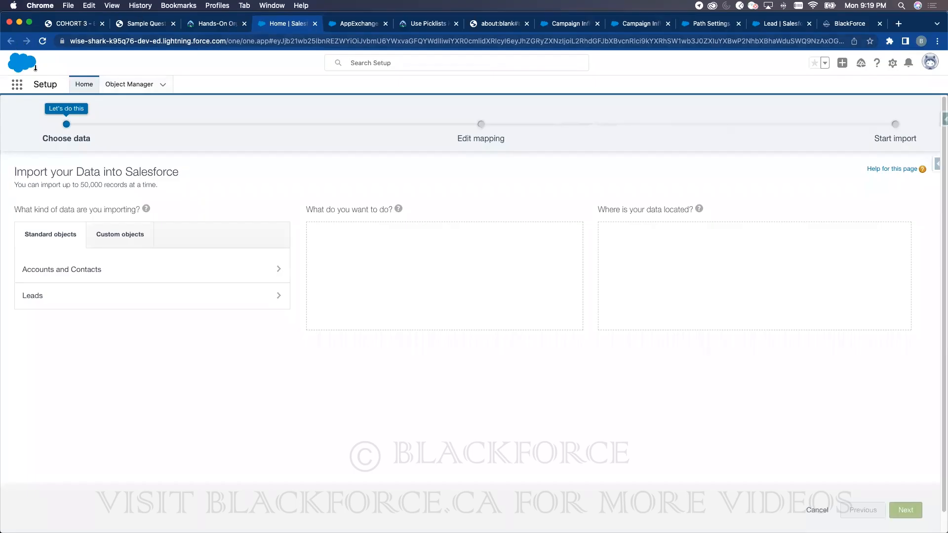
pyautogui.click(816, 513)
pyautogui.click(498, 216)
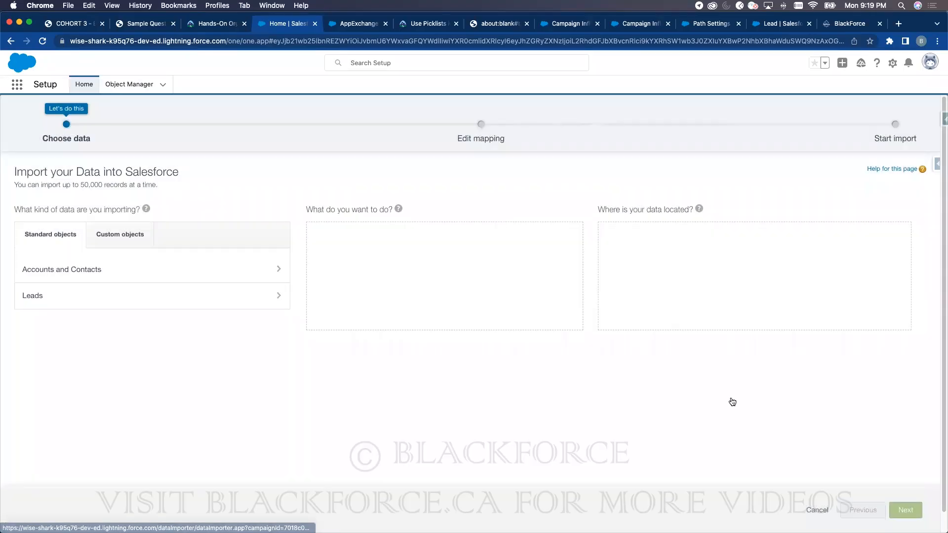
pyautogui.click(816, 510)
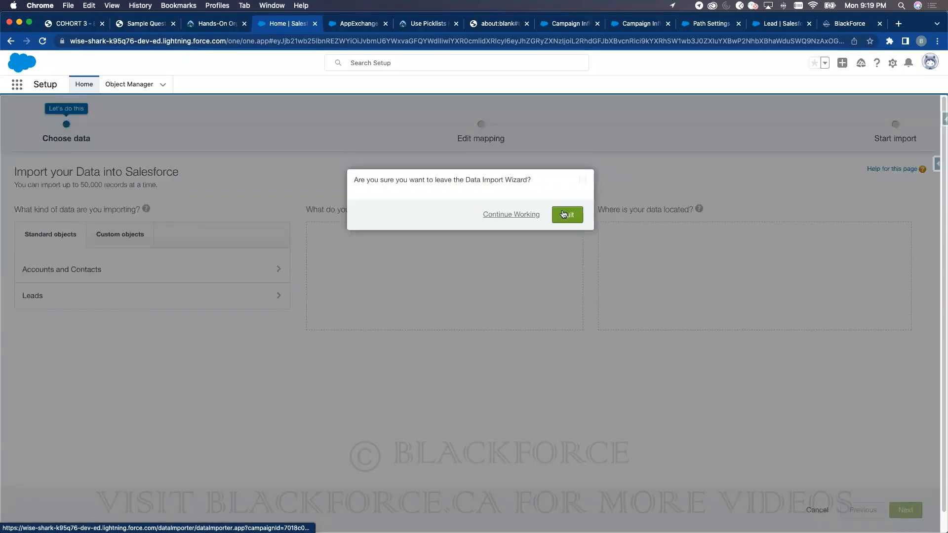
pyautogui.click(566, 216)
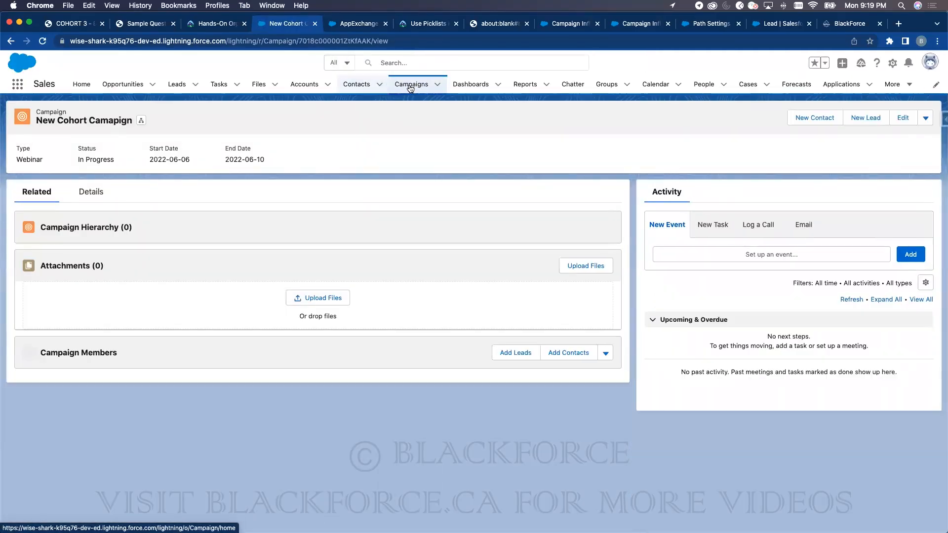
pyautogui.click(522, 357)
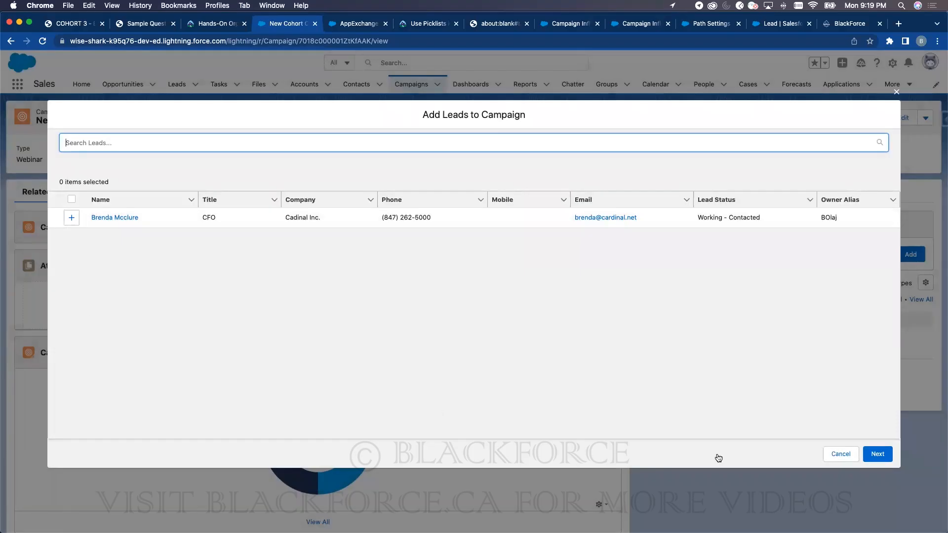
# - Cancel the Add Leads to Campaign window without adding any leads
pyautogui.click(851, 462)
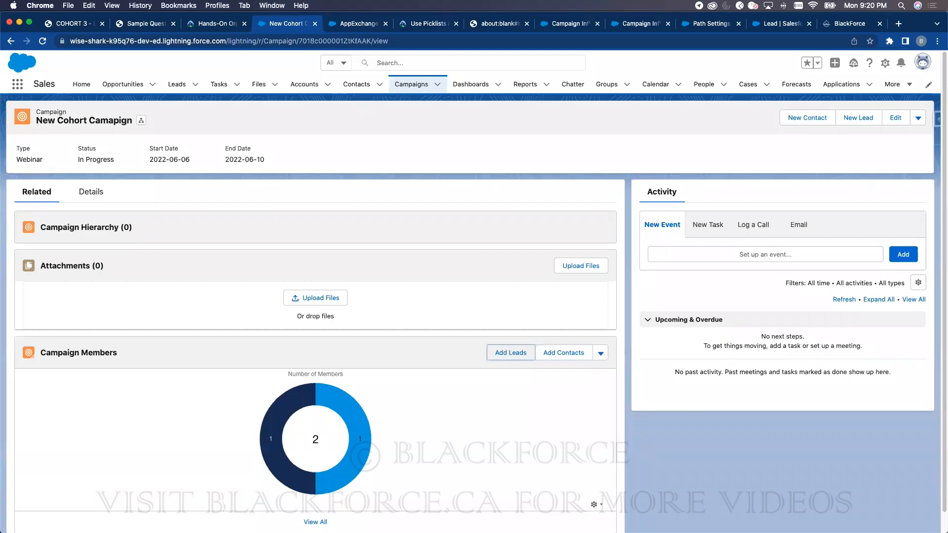
# - Search the web for 'einstein' and read the Salesforce Help Einstein Lead Scoring article
pyautogui.click(821, 24)
pyautogui.click(661, 40)
pyautogui.write('einstein')
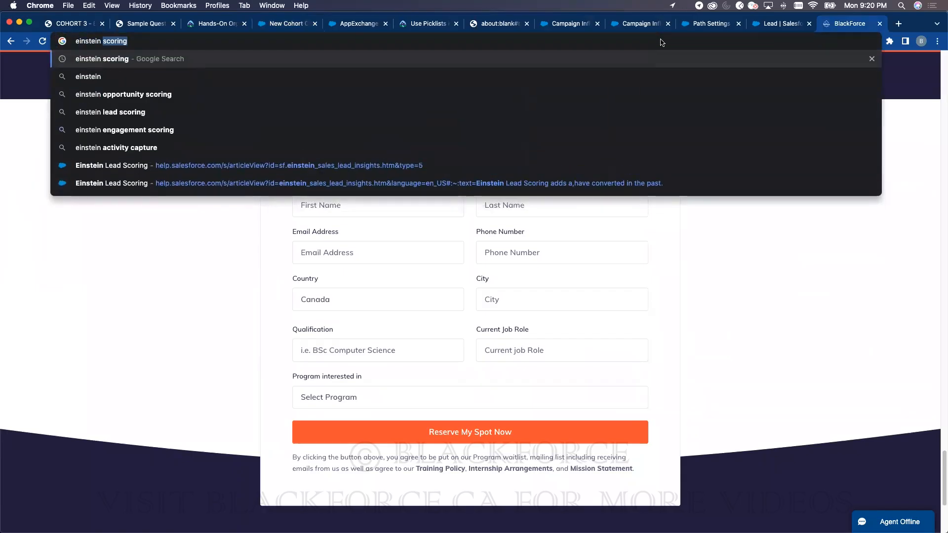
pyautogui.press('Return')
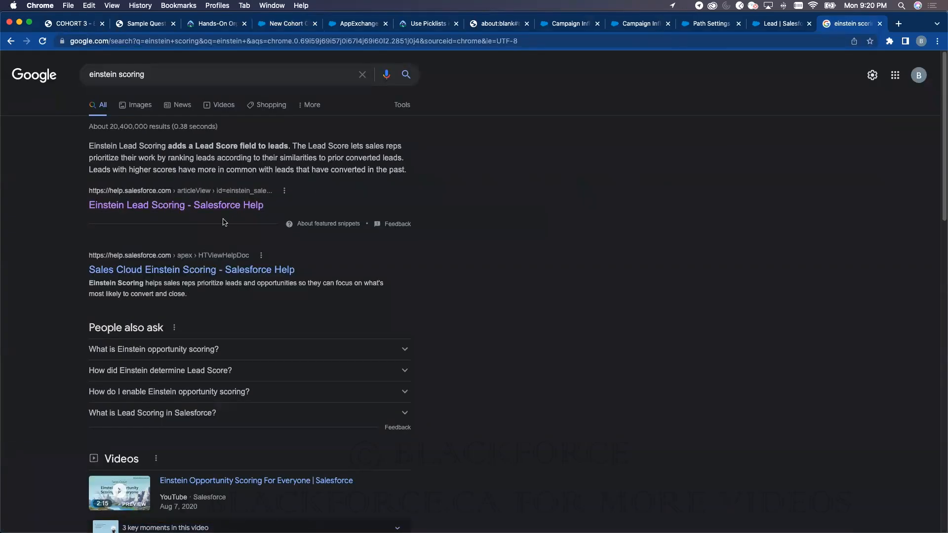
pyautogui.click(224, 206)
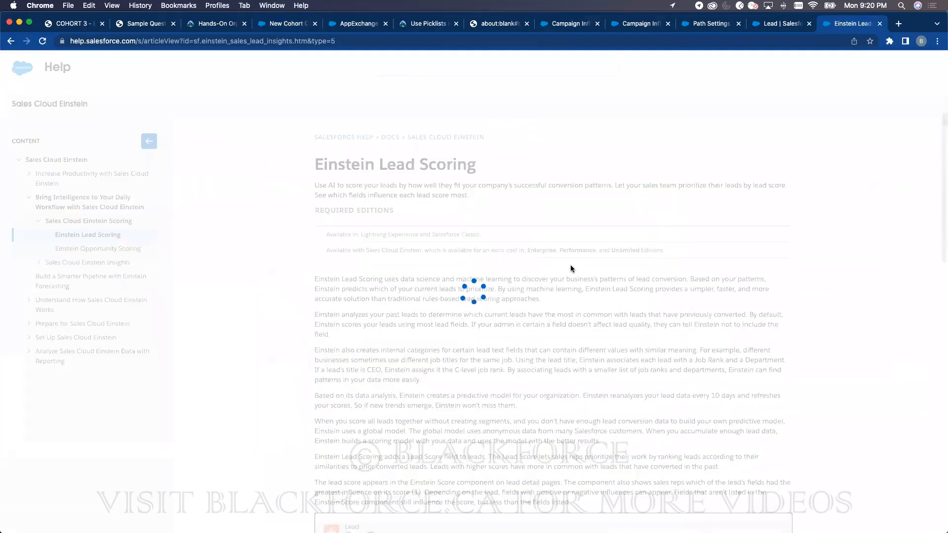
pyautogui.scroll(-10, 565, 288)
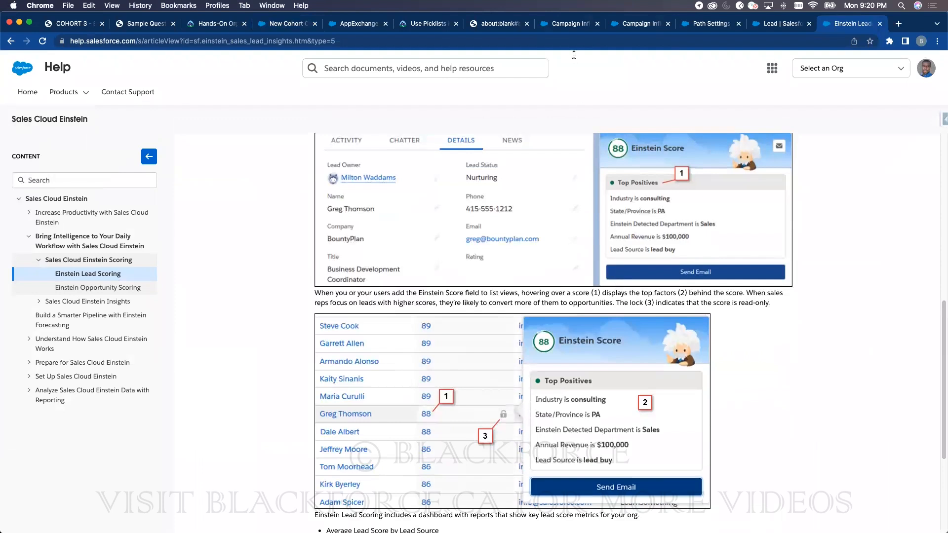
pyautogui.click(576, 24)
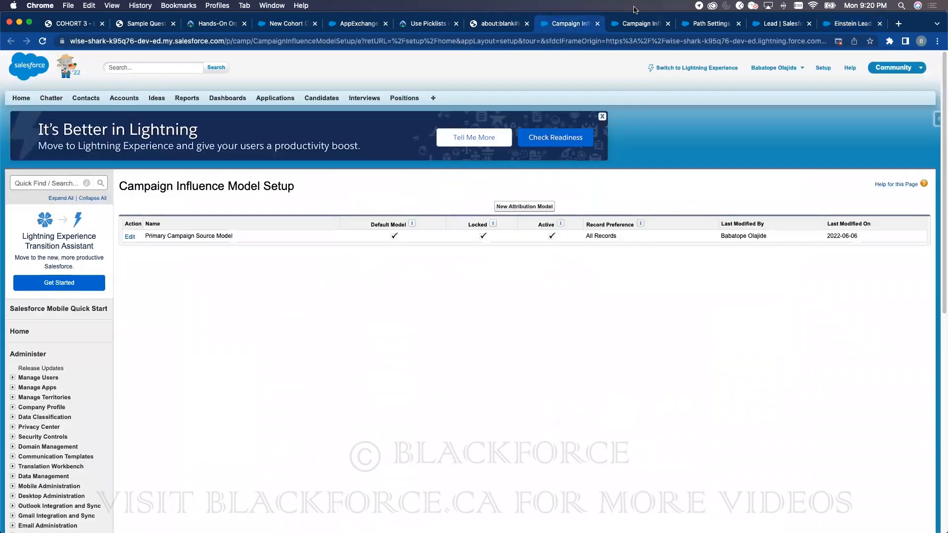
# - Filter Setup by 'einstein' and check the Einstein Prediction Builder and Einstein.ai pages
pyautogui.click(644, 25)
pyautogui.click(107, 116)
pyautogui.write('einstein')
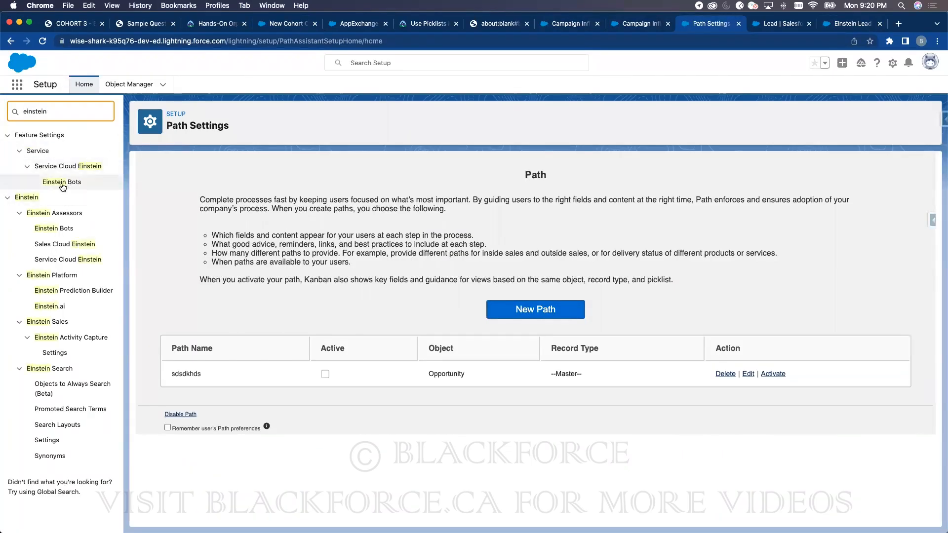
pyautogui.click(81, 295)
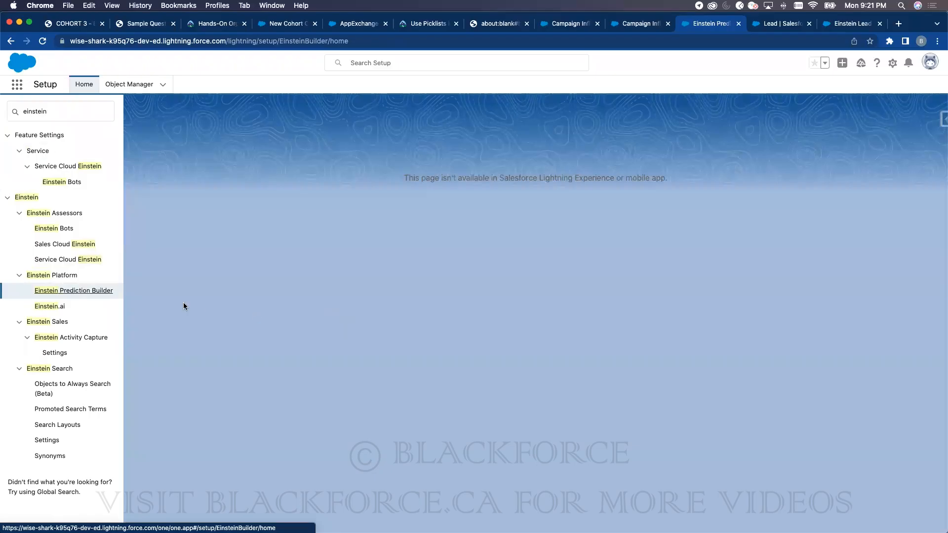
pyautogui.click(49, 307)
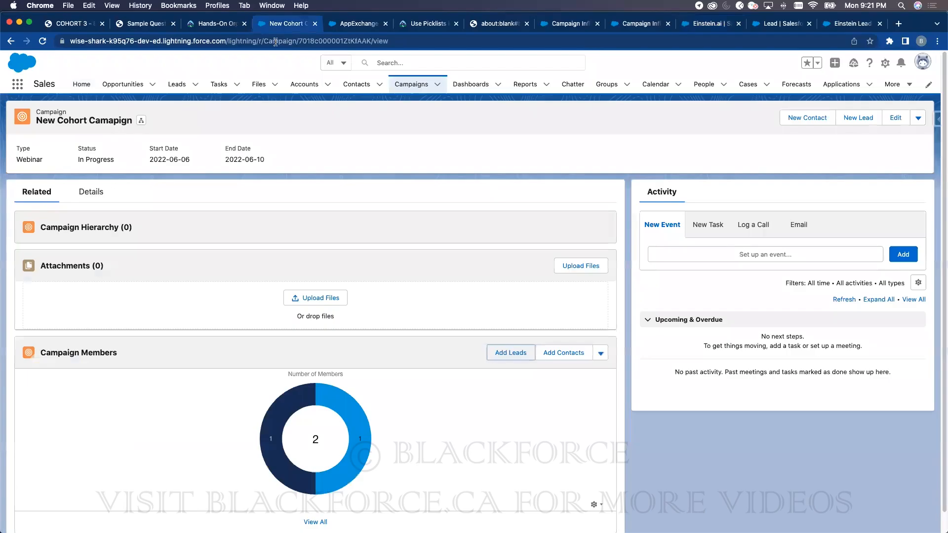
# - Review the lead's detail fields, then open the Recently Viewed opportunities list
pyautogui.click(289, 23)
pyautogui.click(185, 83)
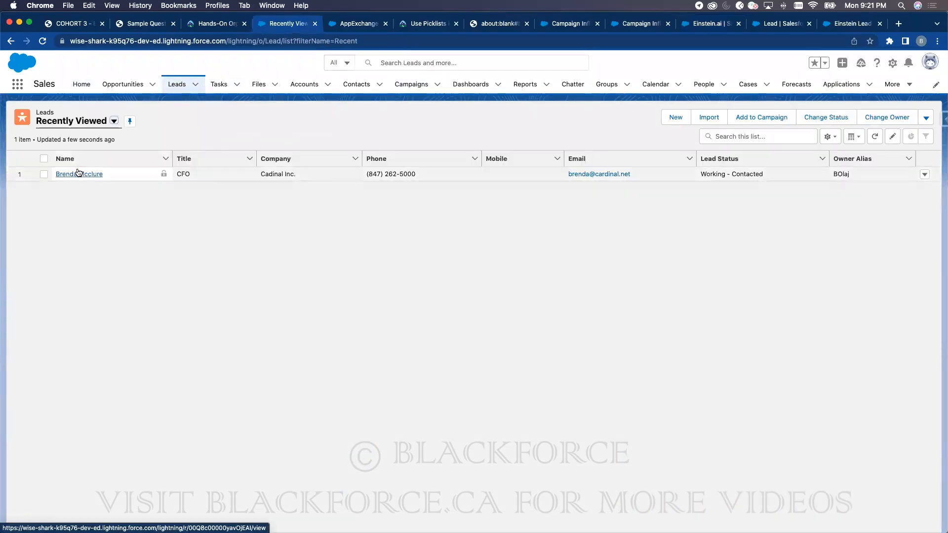
pyautogui.click(78, 170)
pyautogui.click(98, 227)
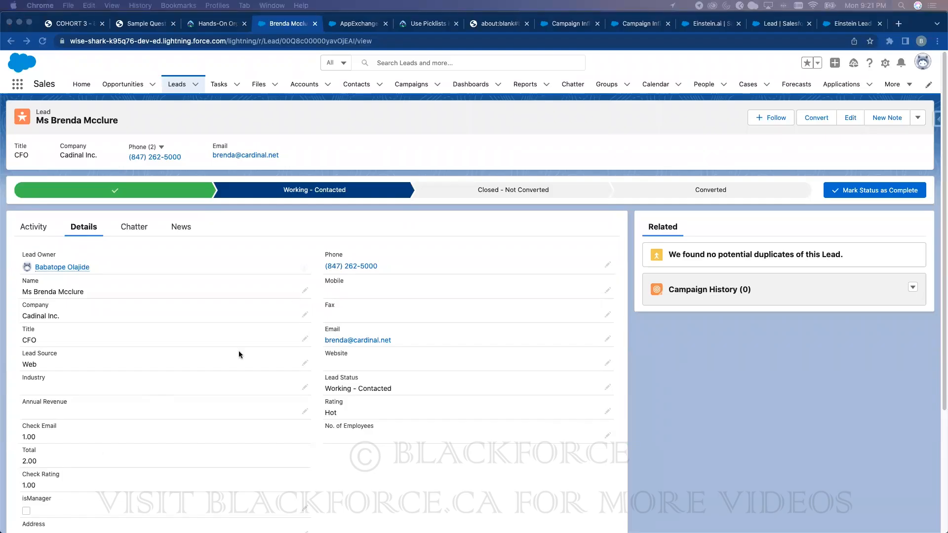
pyautogui.click(471, 135)
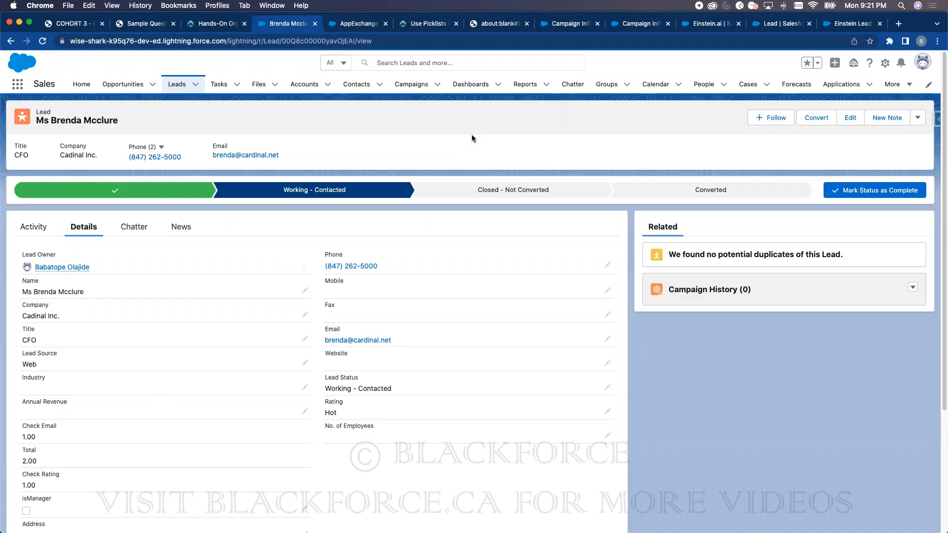
pyautogui.click(119, 86)
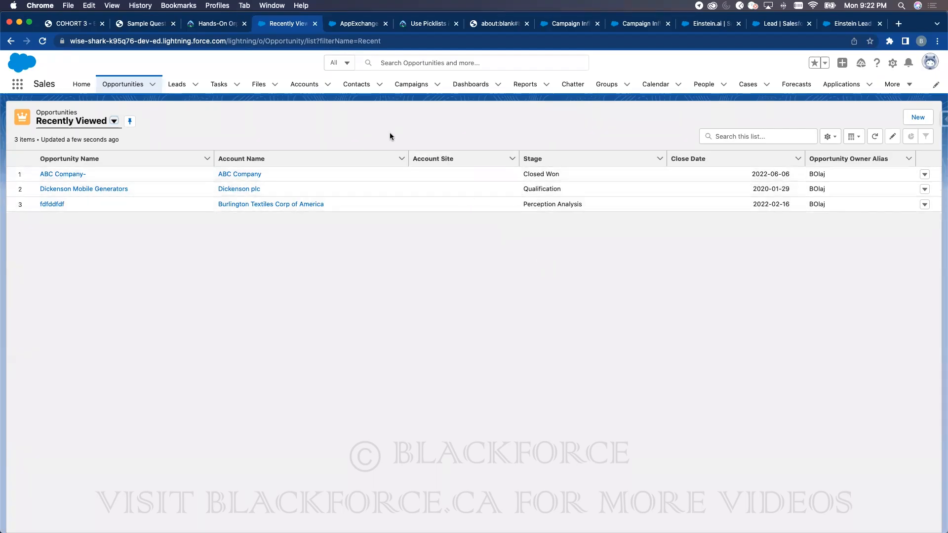
# - View the Closed Won ABC Company- opportunity, crediting New Cohort Campaign with 100% influence
pyautogui.click(67, 175)
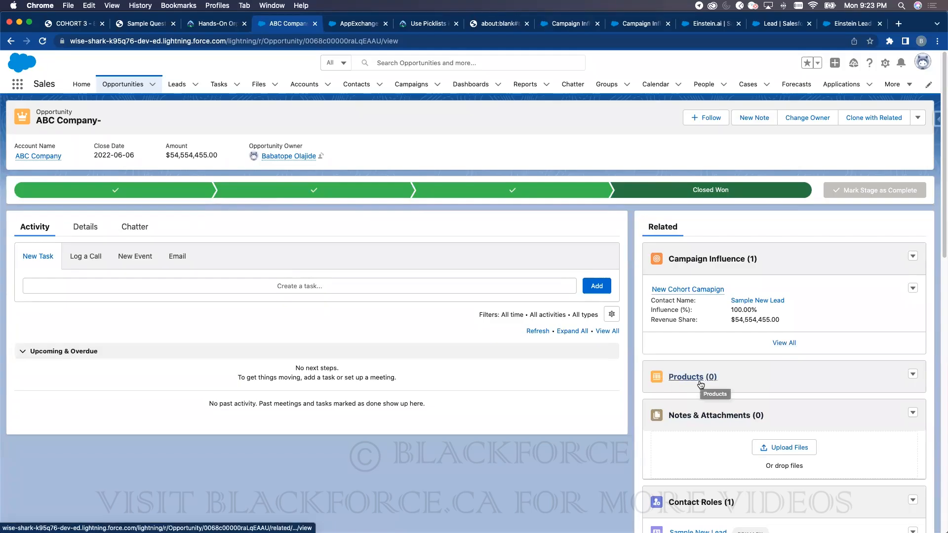
pyautogui.click(365, 24)
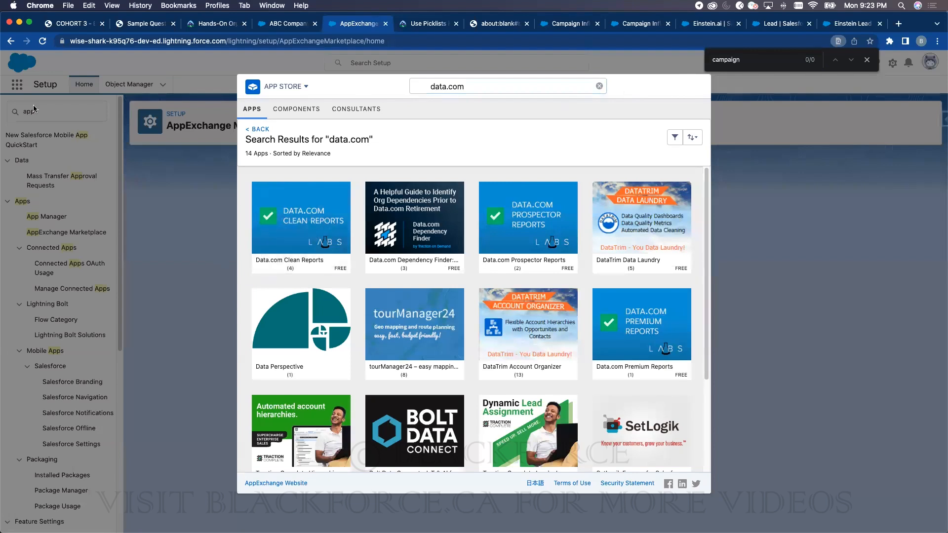
# - Close the AppExchange marketplace window and return to Setup
pyautogui.click(43, 41)
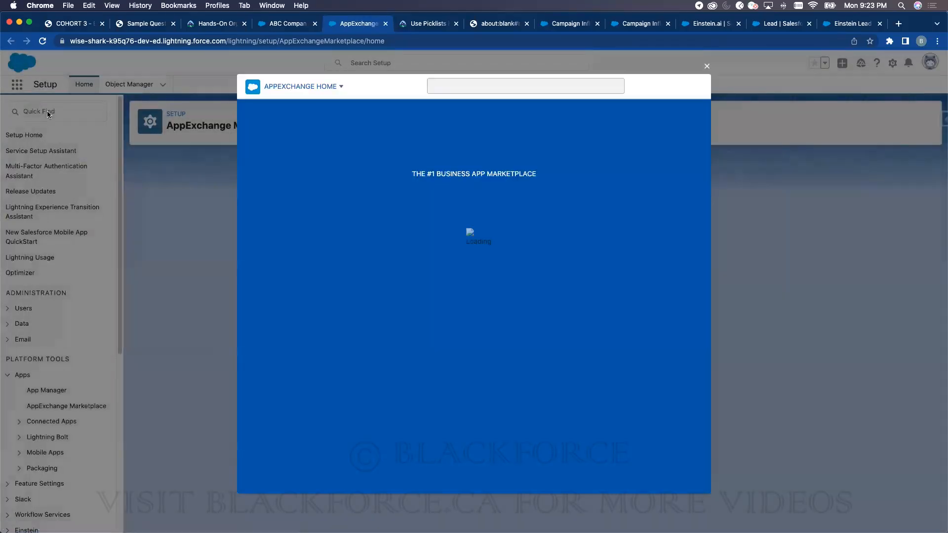
pyautogui.doubleClick(48, 115)
pyautogui.click(706, 66)
# - Search Setup for 'process' and view the Sales Processes page with one active process
pyautogui.click(76, 111)
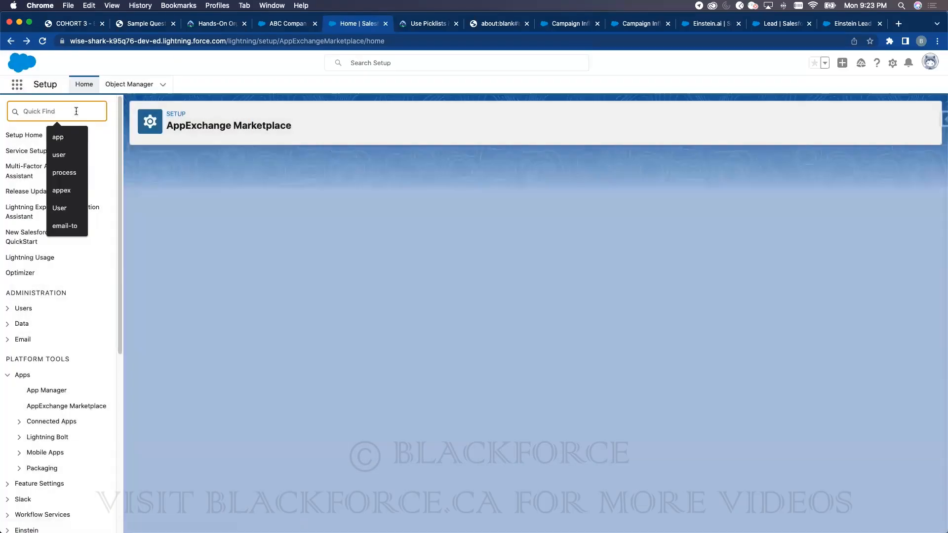
pyautogui.write('opportunity')
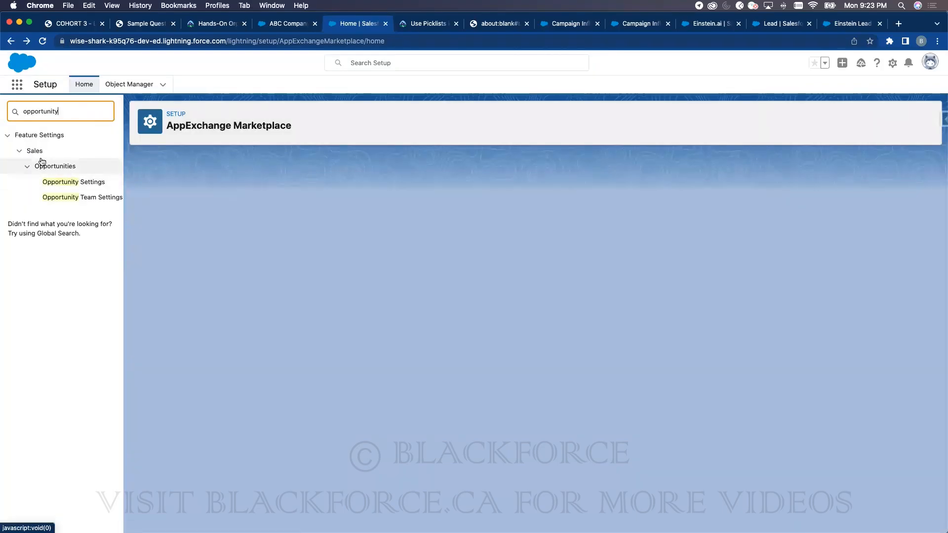
pyautogui.doubleClick(61, 111)
pyautogui.write('process')
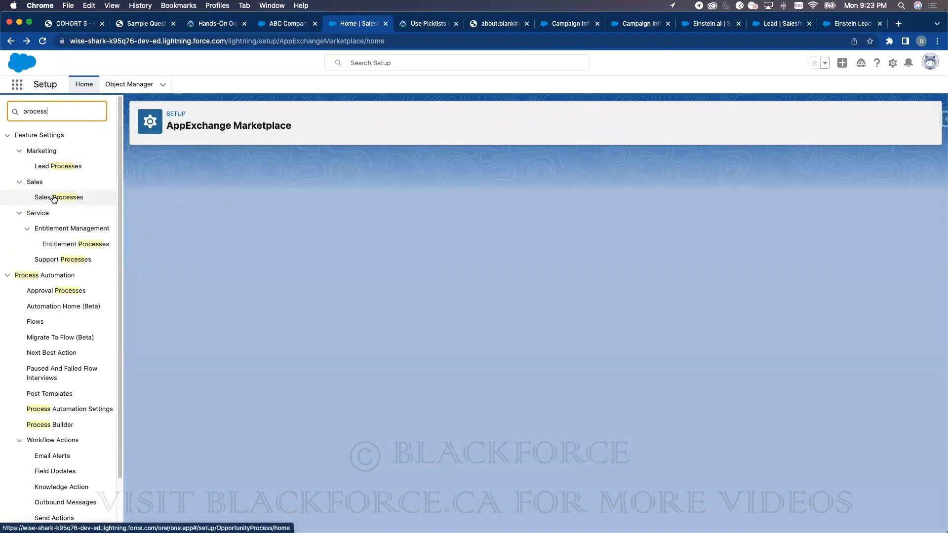
pyautogui.click(55, 198)
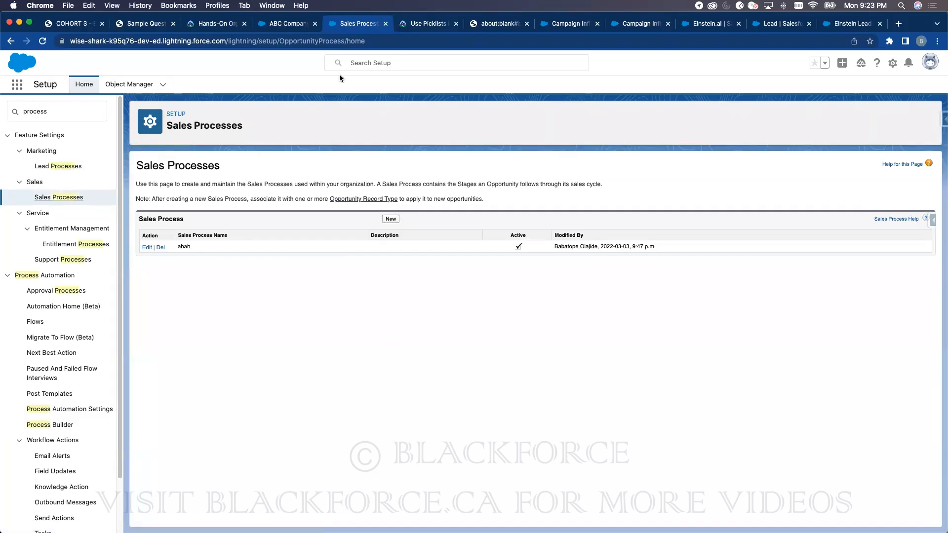
pyautogui.click(287, 24)
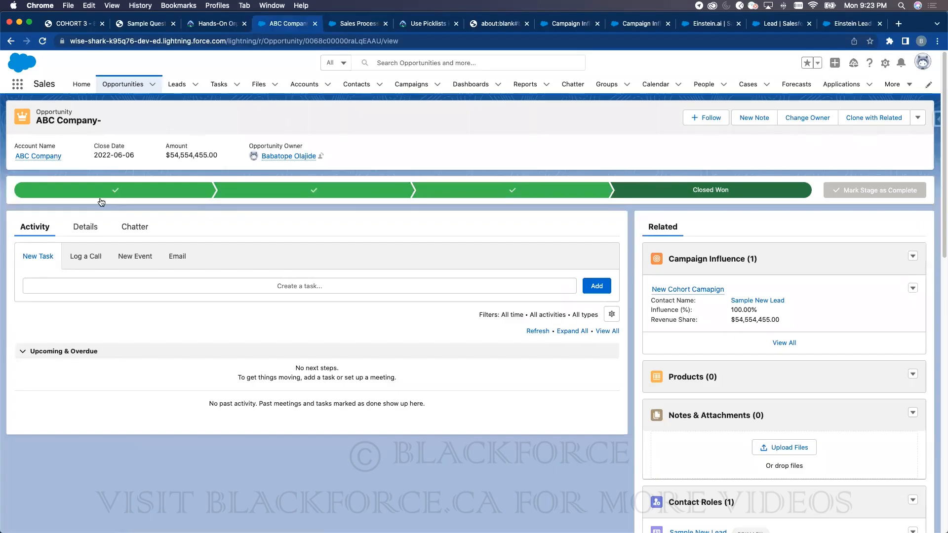
# - Filter Object Manager by 'opp' to list Opportunity, Opportunity Contact Role and Opportunity Product
pyautogui.click(348, 24)
pyautogui.click(126, 86)
pyautogui.click(754, 117)
pyautogui.write('opp')
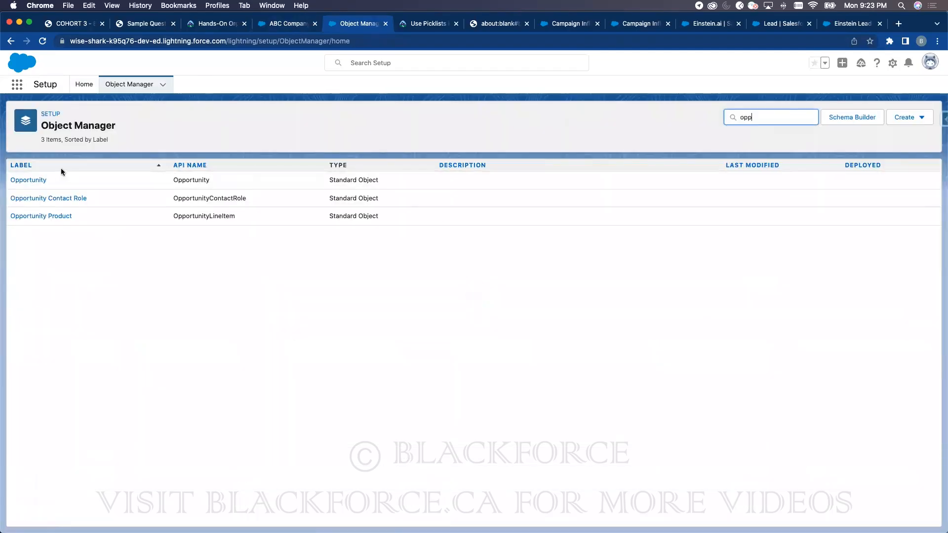
# - Open the Opportunity object's Fields & Relationships list and filter it for 'stage'
pyautogui.click(40, 179)
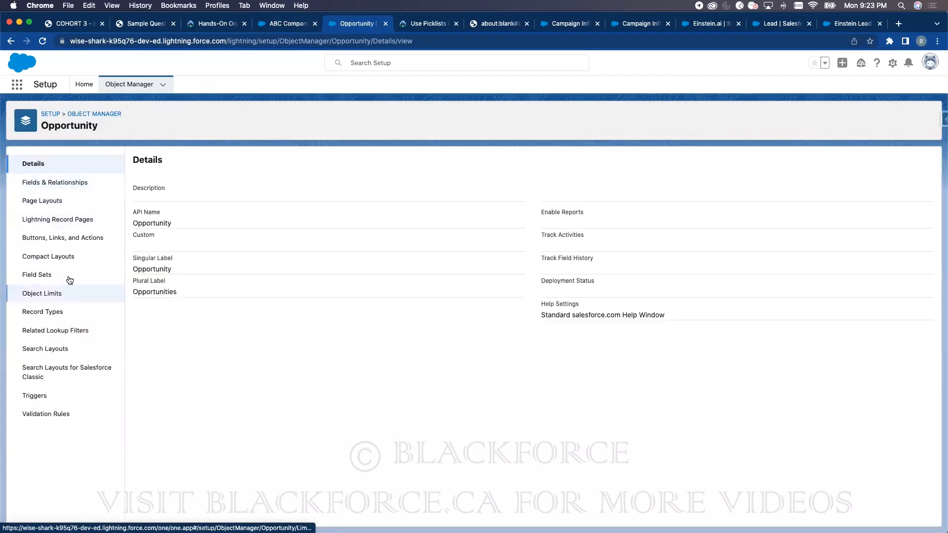
pyautogui.click(59, 182)
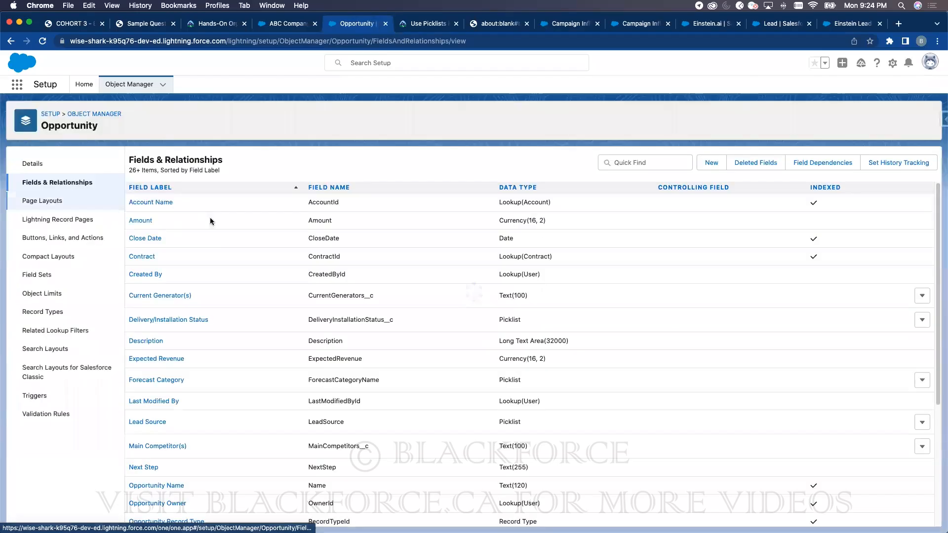
pyautogui.scroll(-5, 333, 395)
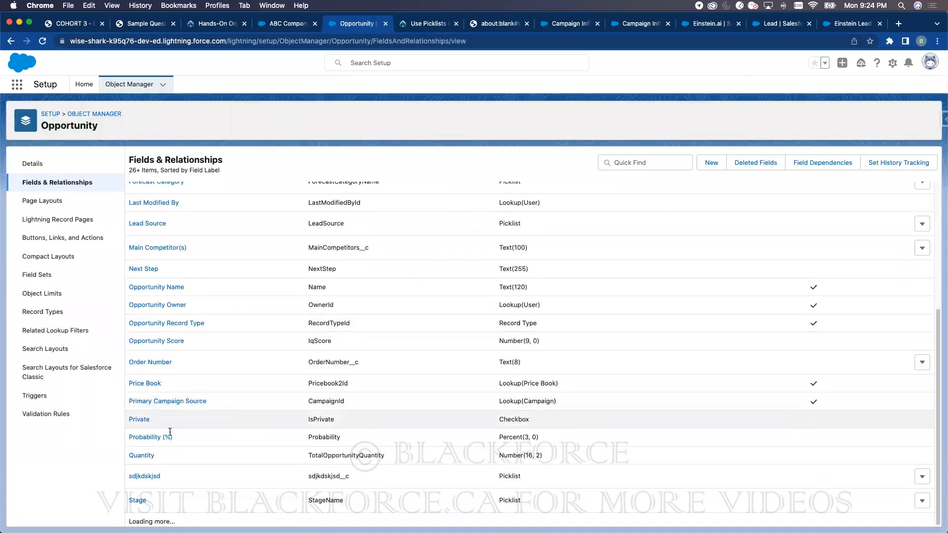
pyautogui.click(632, 162)
pyautogui.write('stage')
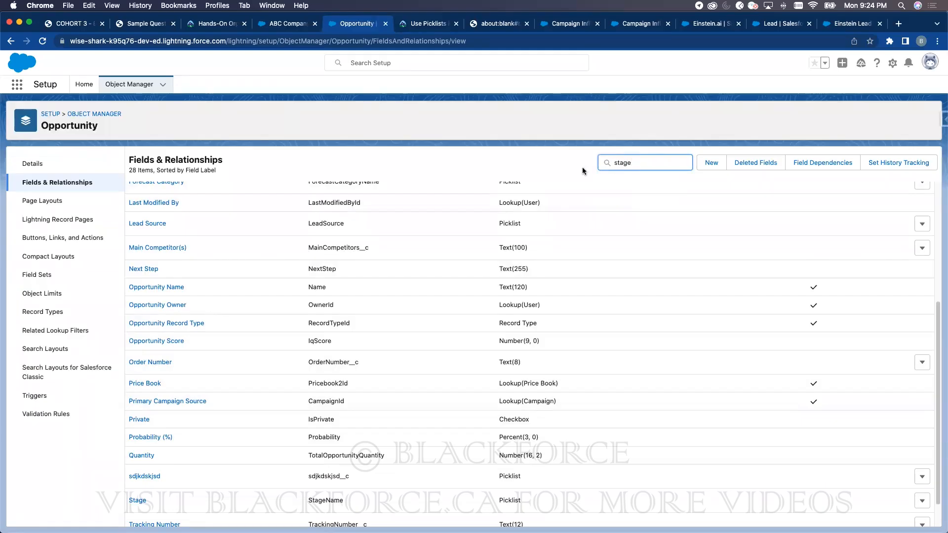
# - Open the Stage field and review its ten picklist values, Prospecting through Closed Lost
pyautogui.click(139, 205)
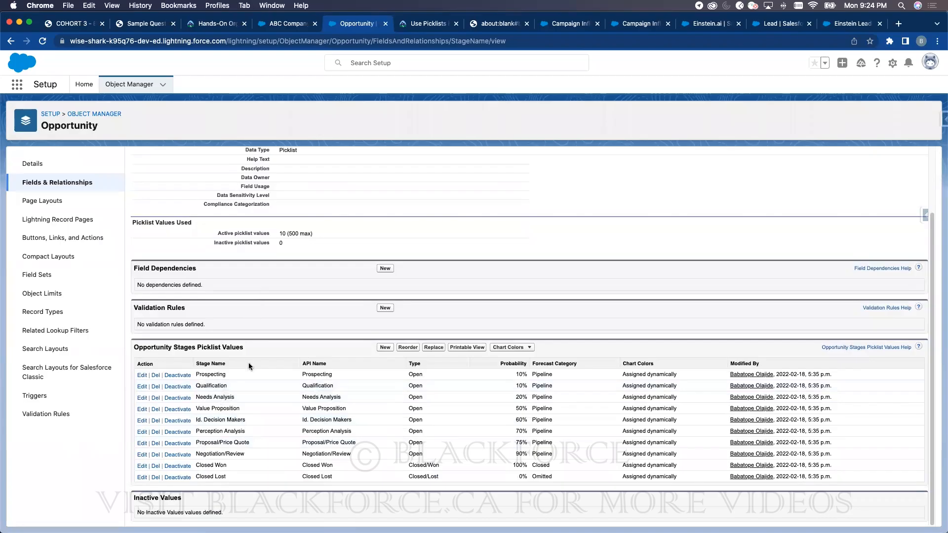
pyautogui.doubleClick(223, 374)
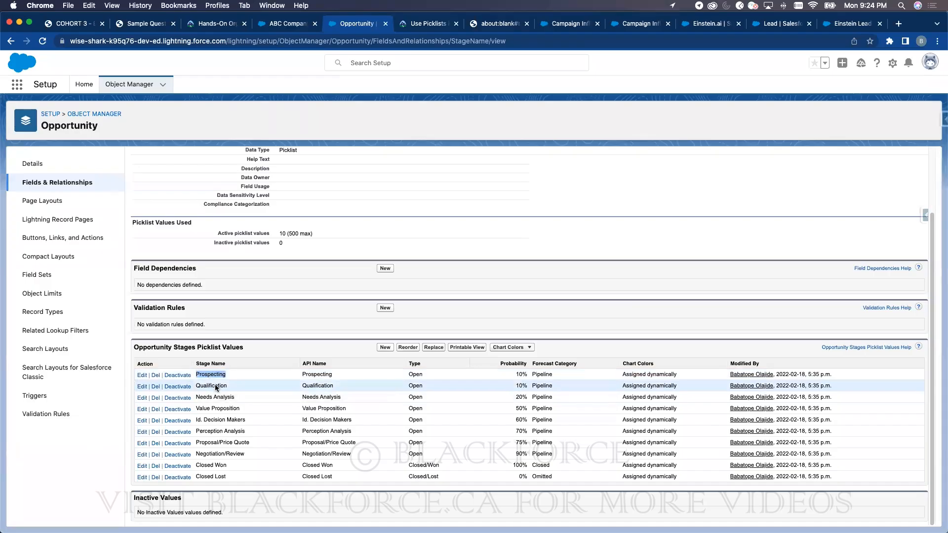
pyautogui.doubleClick(217, 384)
pyautogui.scroll(1, 311, 316)
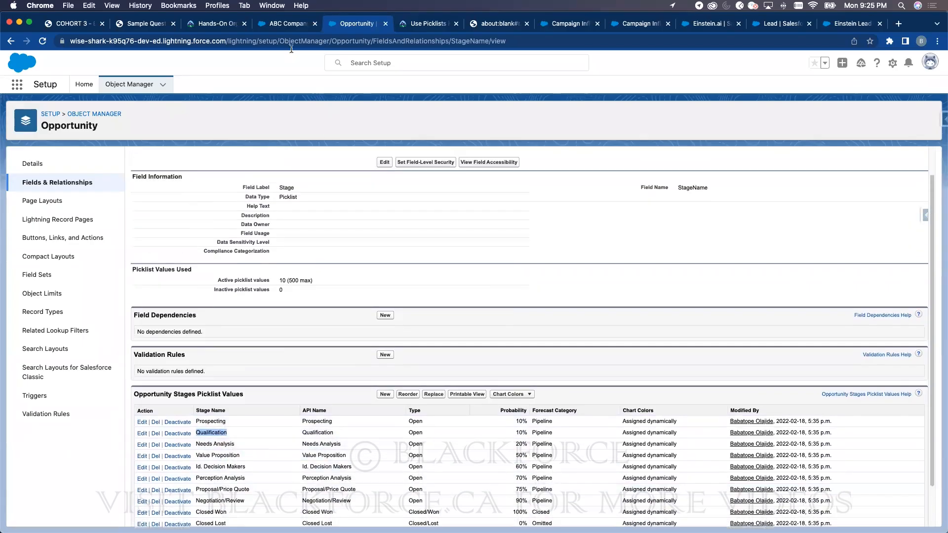
# - Compare the ABC Company opportunity with the Stage picklist values and bring up Object Manager's link options
pyautogui.click(289, 24)
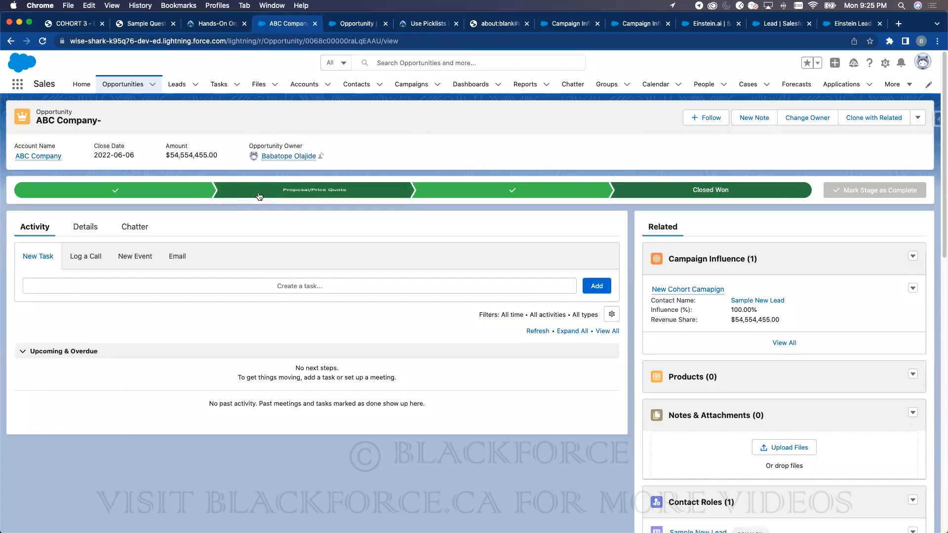
pyautogui.click(358, 23)
pyautogui.scroll(-2, 254, 377)
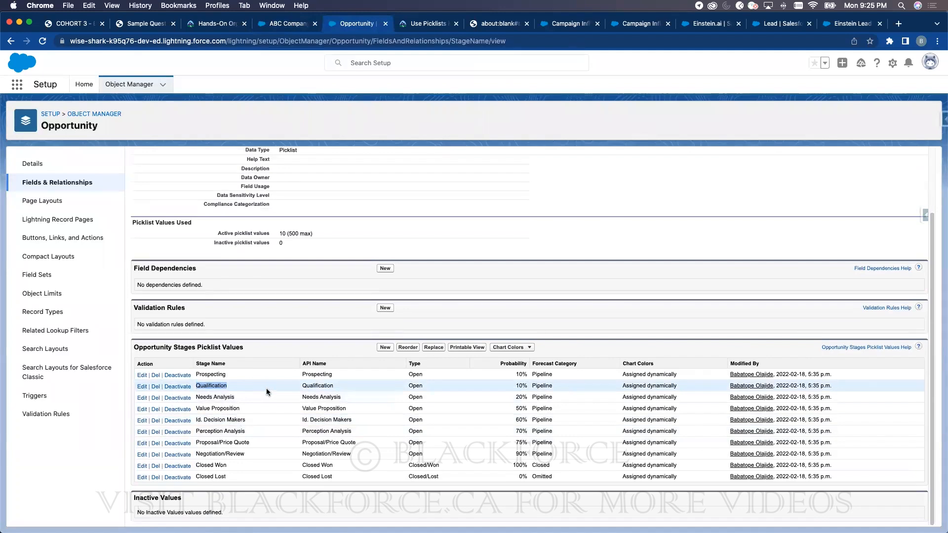
pyautogui.click(286, 27)
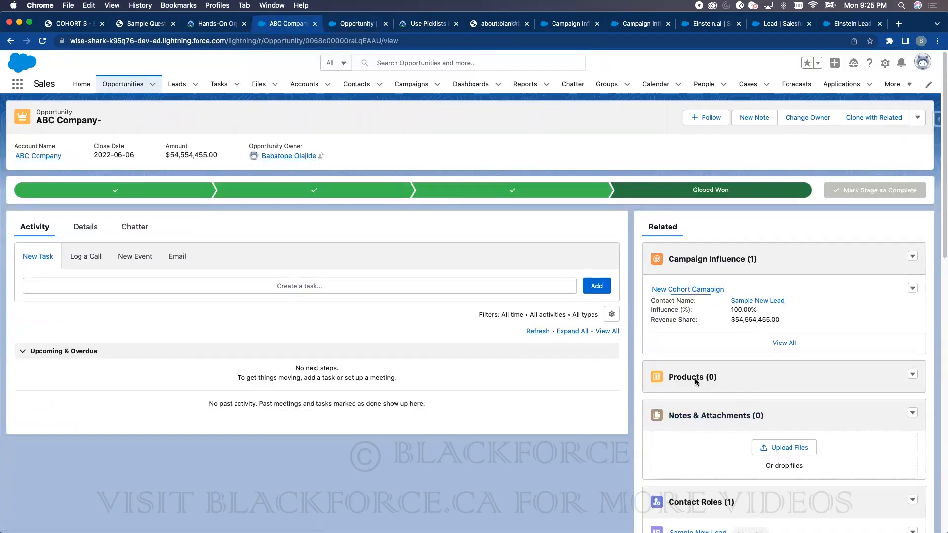
pyautogui.click(354, 27)
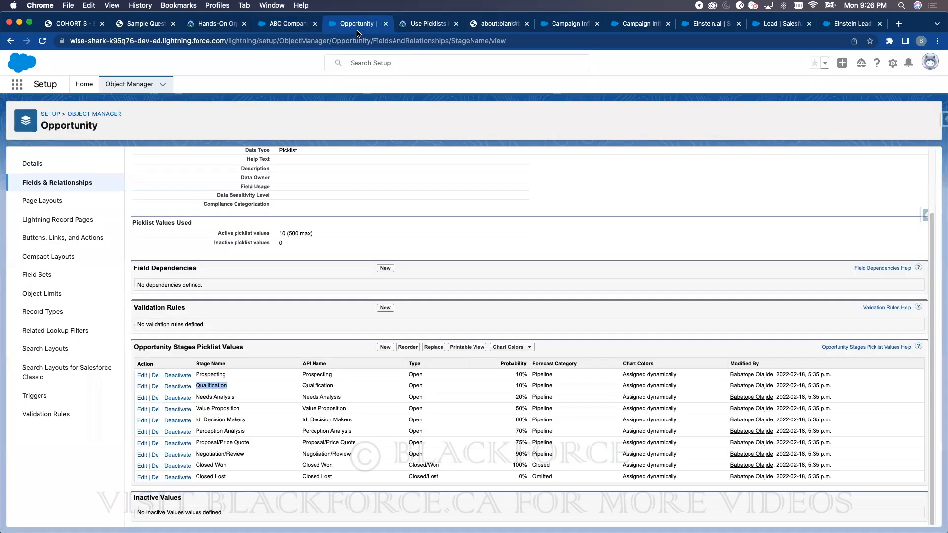
pyautogui.rightClick(121, 86)
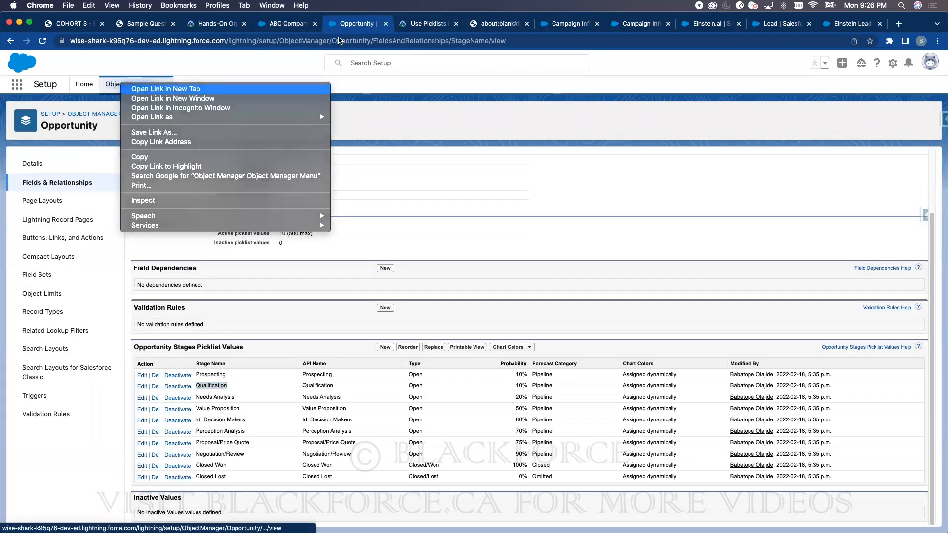
# - Open Setup in a new tab and find Opportunity Settings with Quick Find 'opp'
pyautogui.click(166, 89)
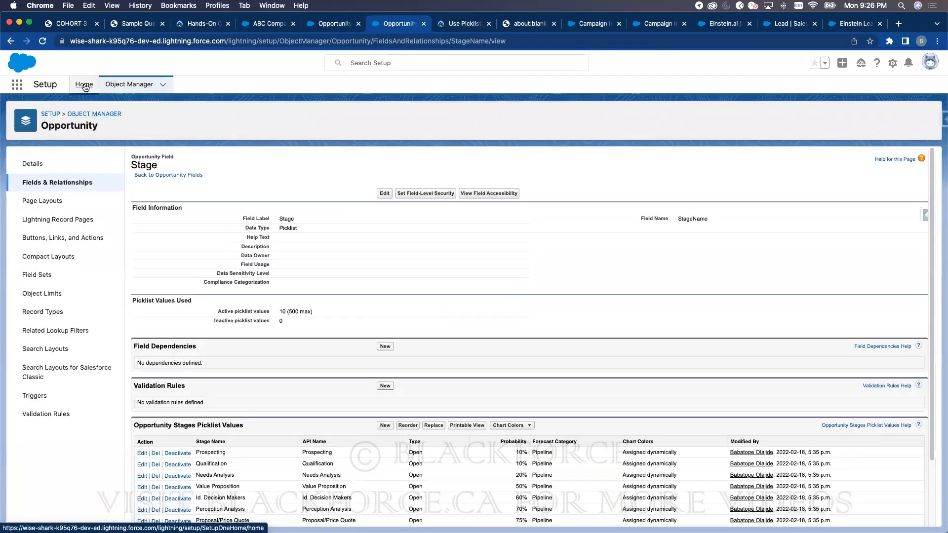
pyautogui.click(85, 87)
pyautogui.click(67, 112)
pyautogui.write('opp')
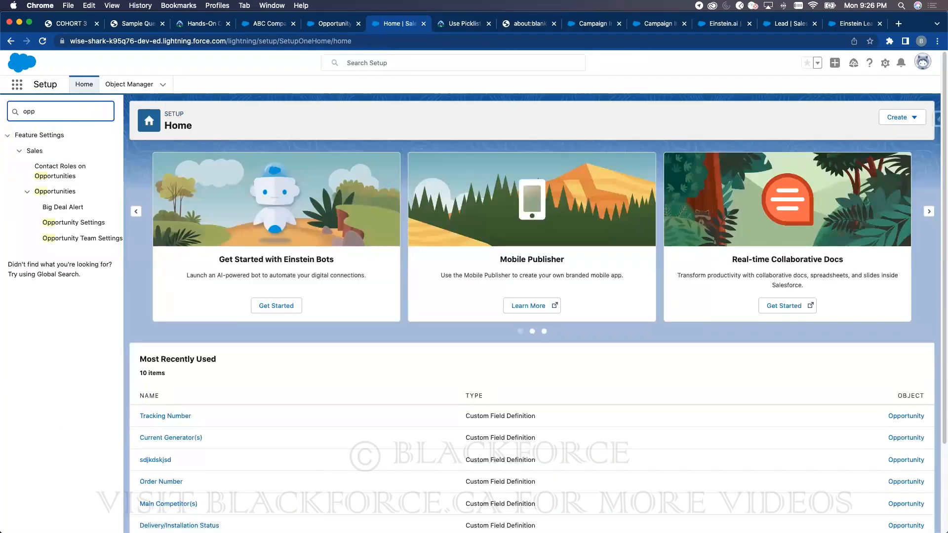
pyautogui.click(86, 226)
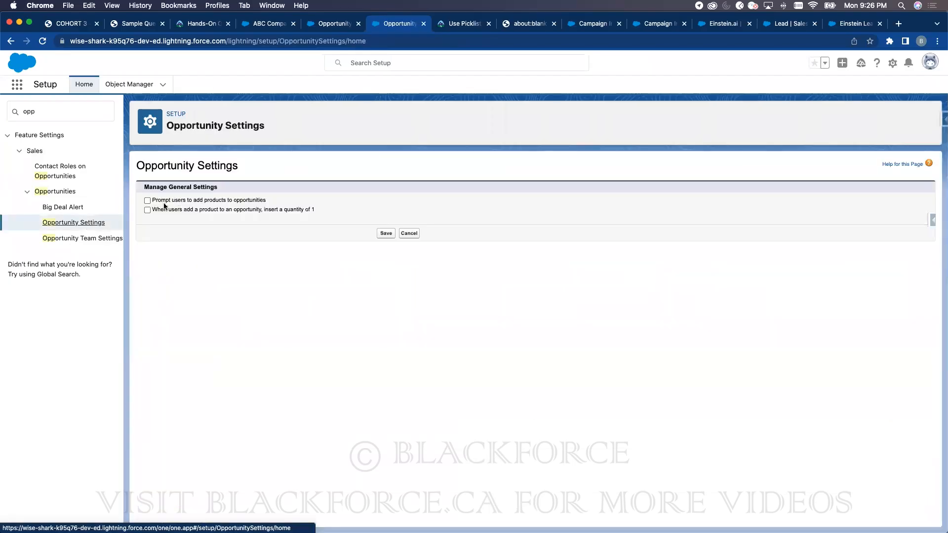
# - Enable prompting users to add products and auto-inserting quantity 1 for added products
pyautogui.click(235, 202)
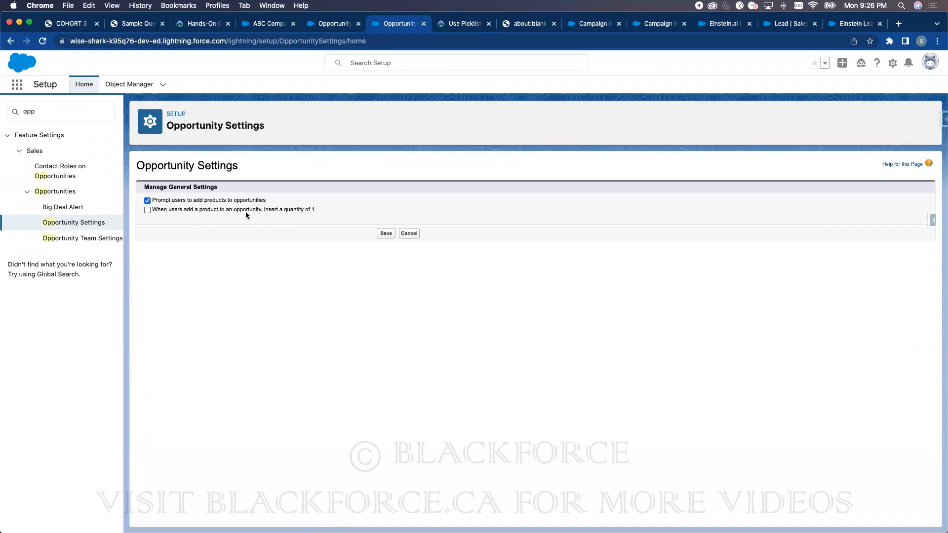
pyautogui.click(295, 211)
pyautogui.click(335, 23)
# - Create opportunity 'dffddfdf' at Perception Analysis, close date 2022-06-15, amount 45454554, and save
pyautogui.click(275, 25)
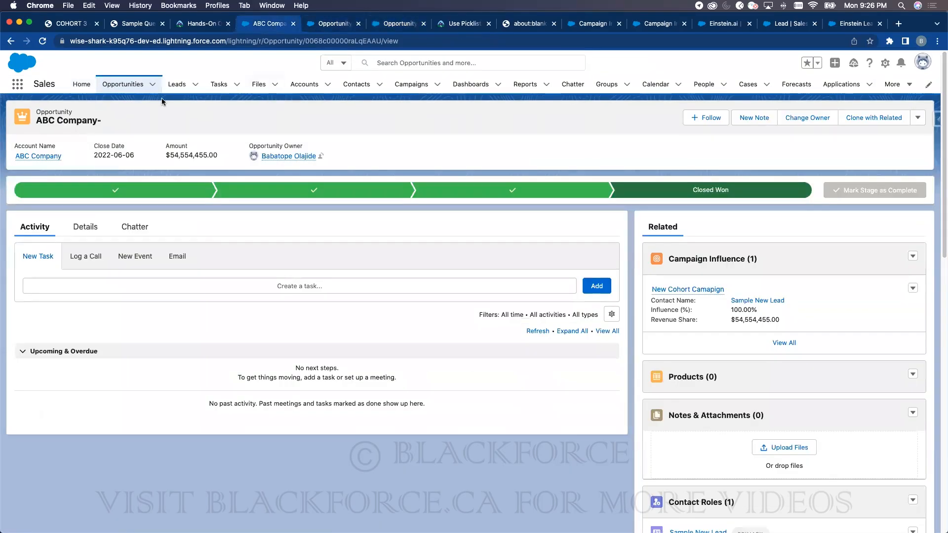
pyautogui.click(130, 85)
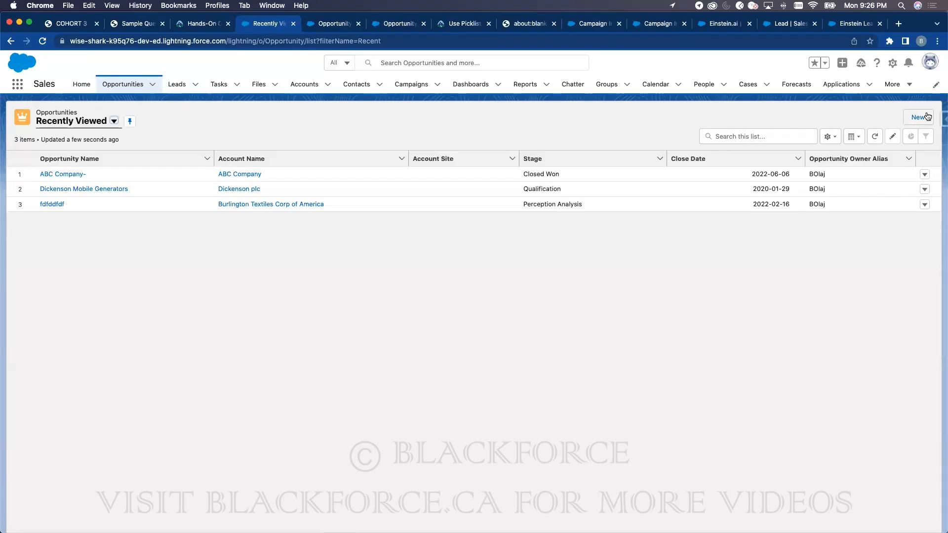
pyautogui.click(917, 117)
pyautogui.click(336, 214)
pyautogui.write('dffddfdf')
pyautogui.click(541, 242)
pyautogui.click(528, 277)
pyautogui.click(519, 178)
pyautogui.click(583, 272)
pyautogui.click(505, 146)
pyautogui.write('45454554')
pyautogui.click(520, 477)
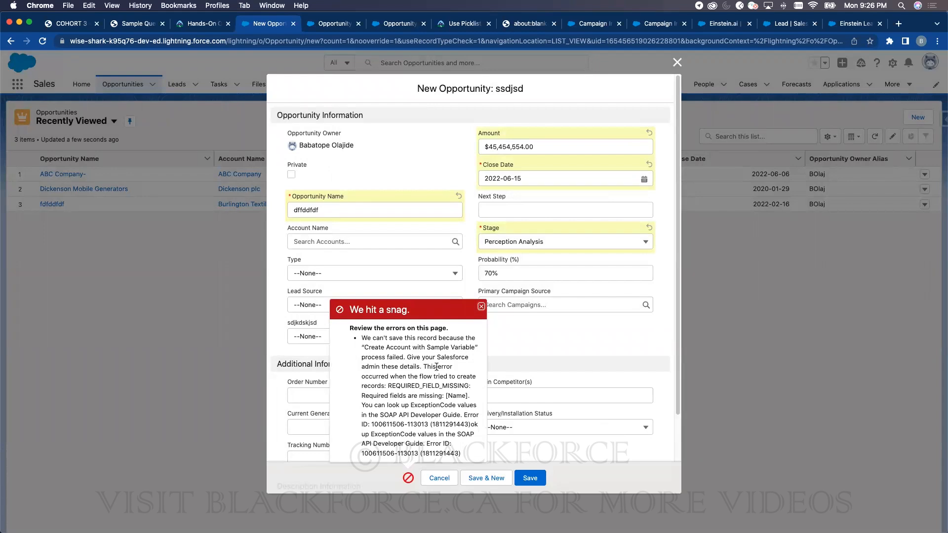
# - Dismiss the save error, link the opportunity to ABC Company, and retry saving
pyautogui.click(480, 306)
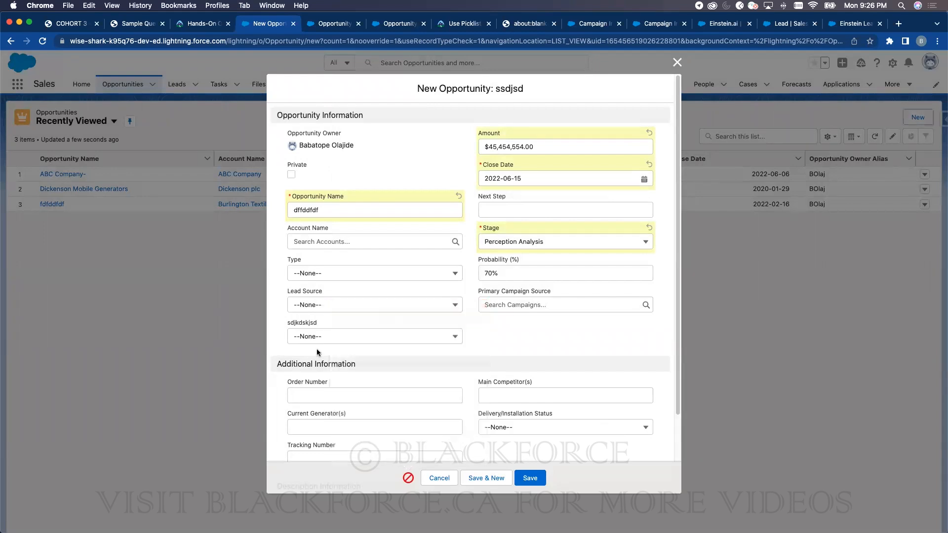
pyautogui.click(319, 242)
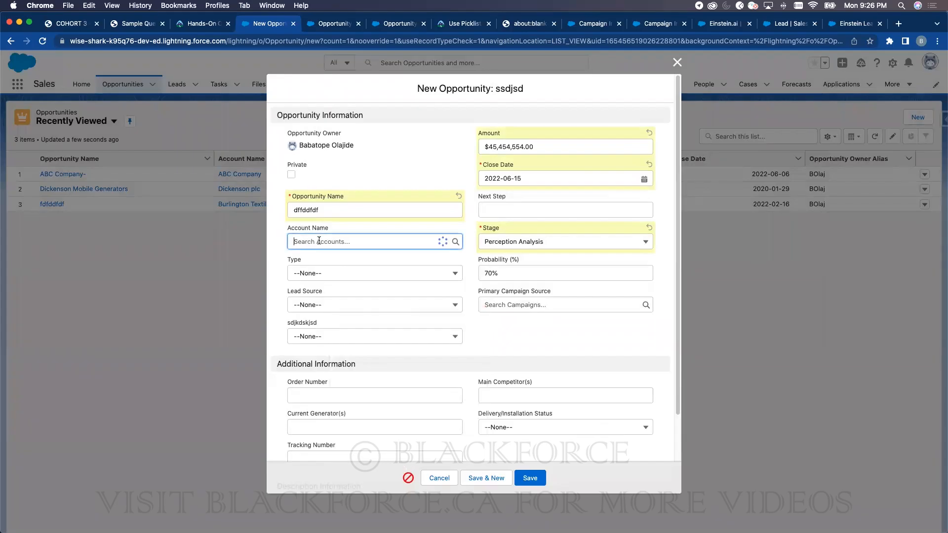
pyautogui.click(330, 276)
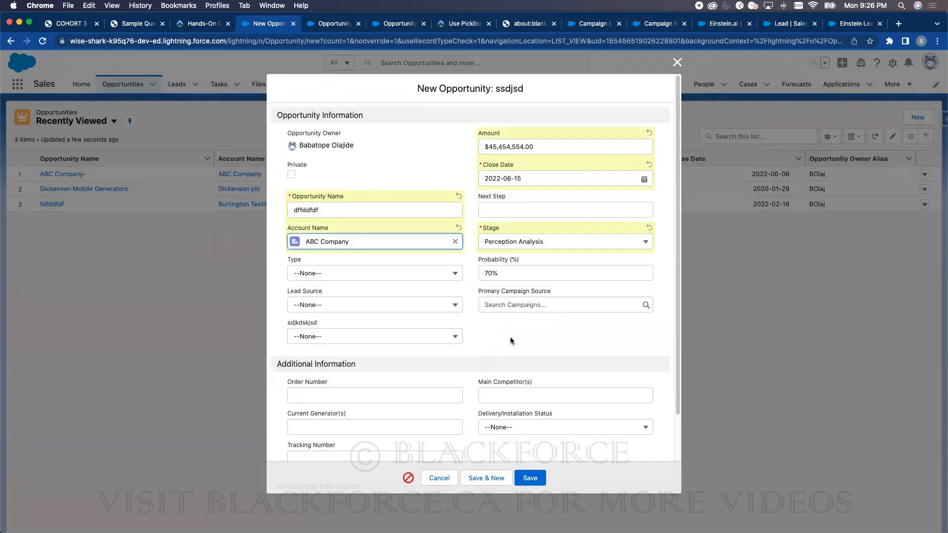
pyautogui.click(542, 477)
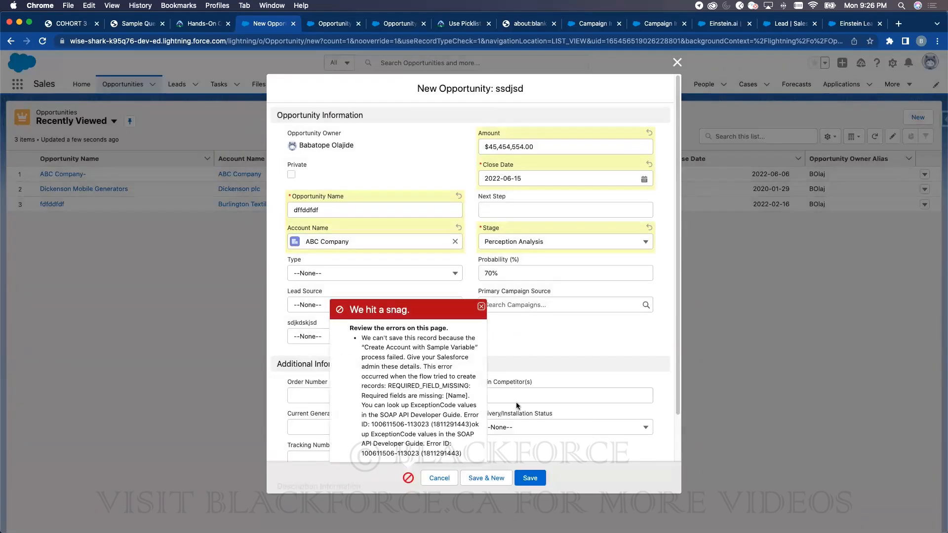
pyautogui.scroll(-2, 422, 378)
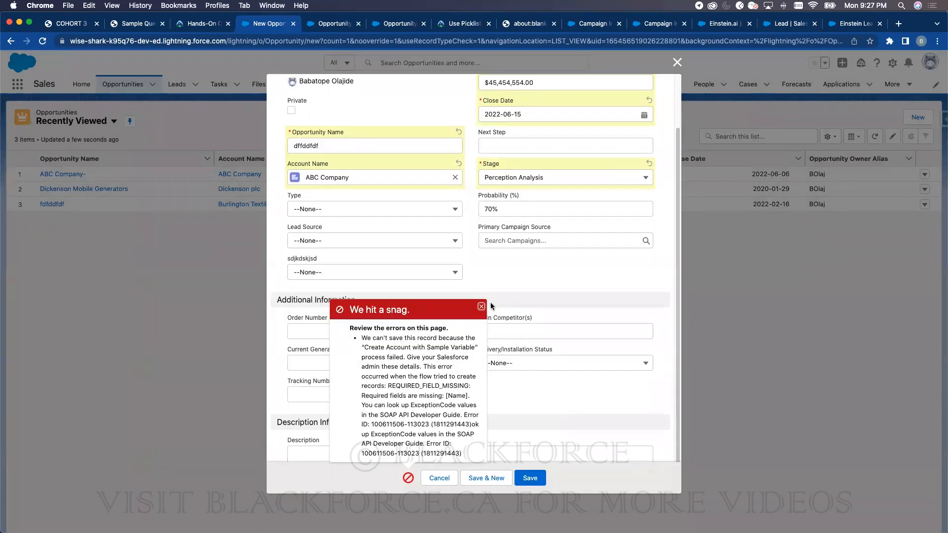
pyautogui.click(381, 24)
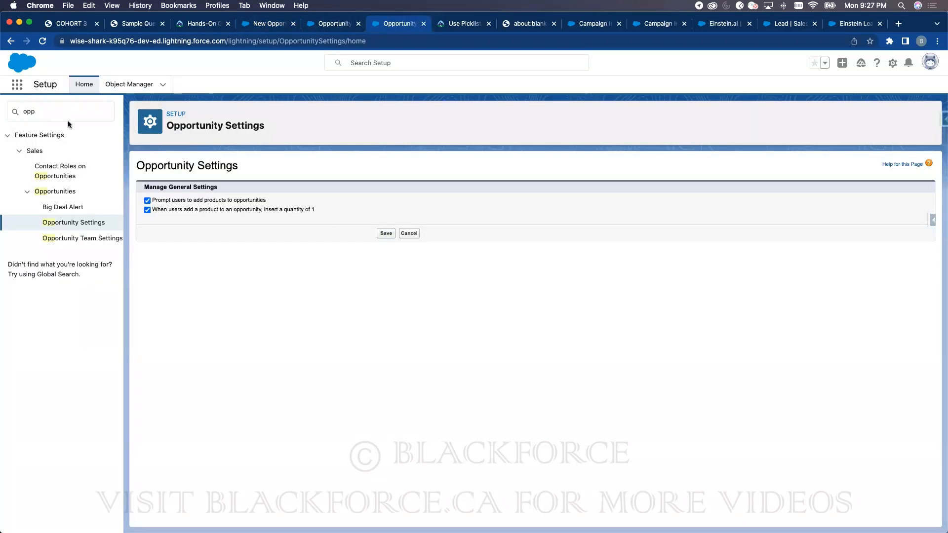
# - Save the Opportunity Settings and open Process Builder with Quick Find 'process b'
pyautogui.click(386, 233)
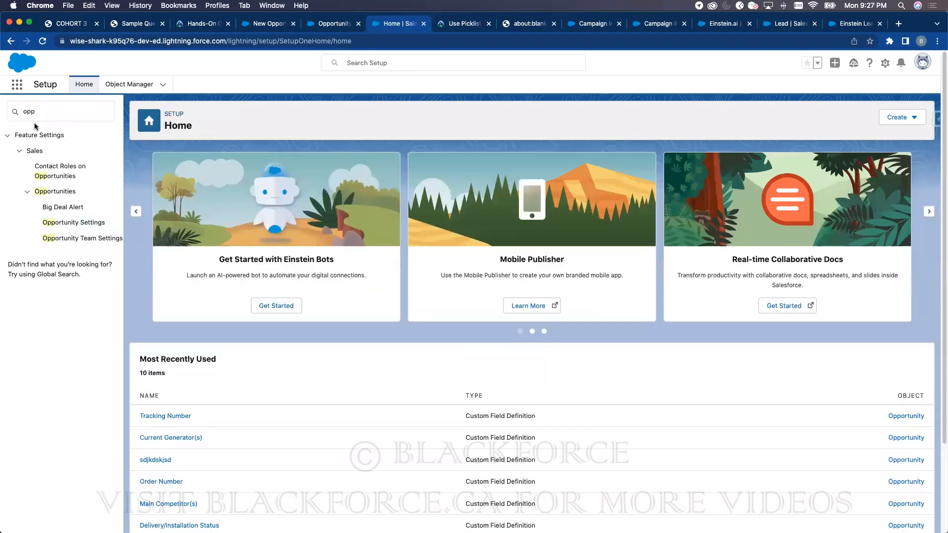
pyautogui.doubleClick(40, 115)
pyautogui.write('process')
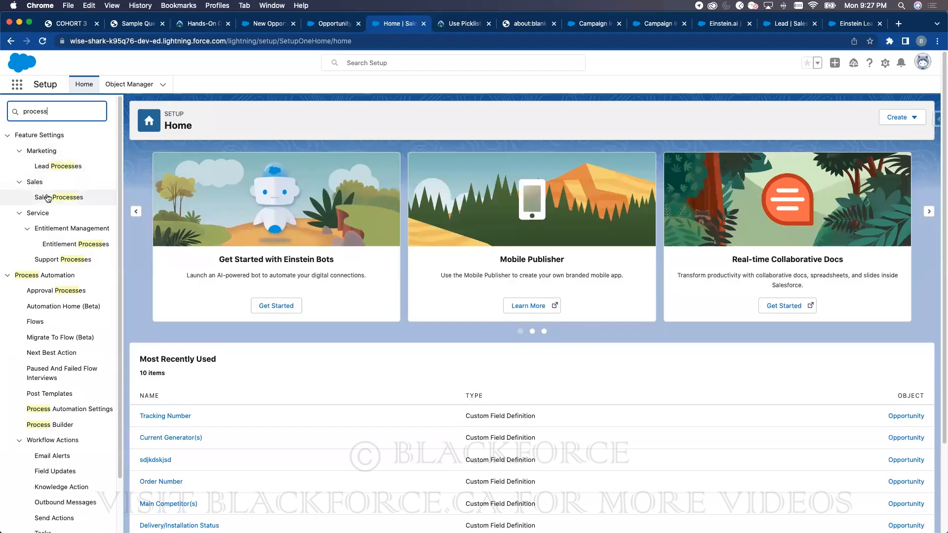
pyautogui.write(' b')
pyautogui.click(55, 152)
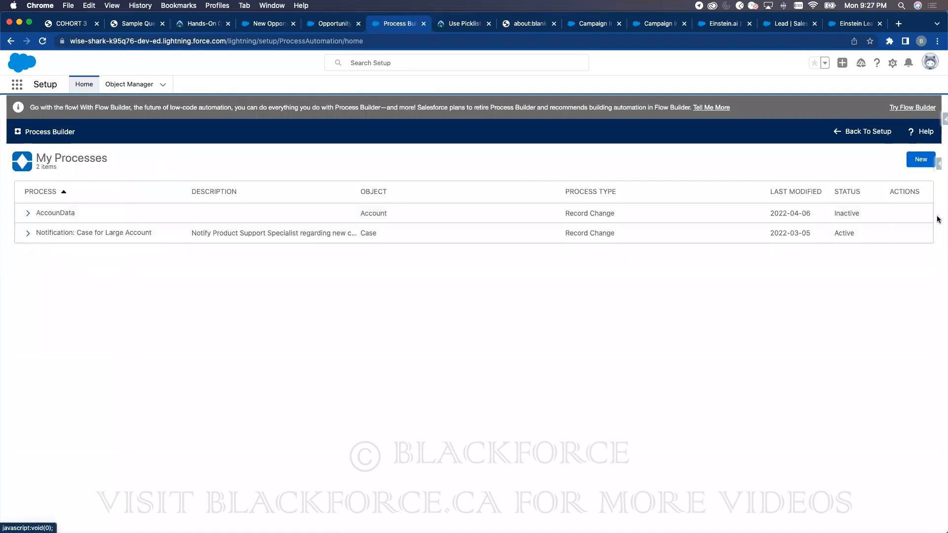
# - Deactivate version 1 of the Notification: Case for Large Account process
pyautogui.click(30, 233)
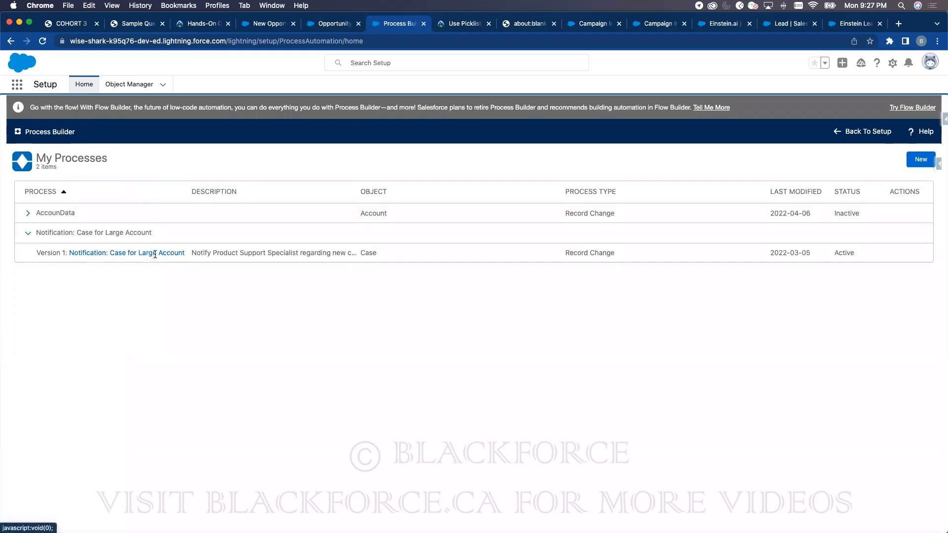
pyautogui.click(256, 252)
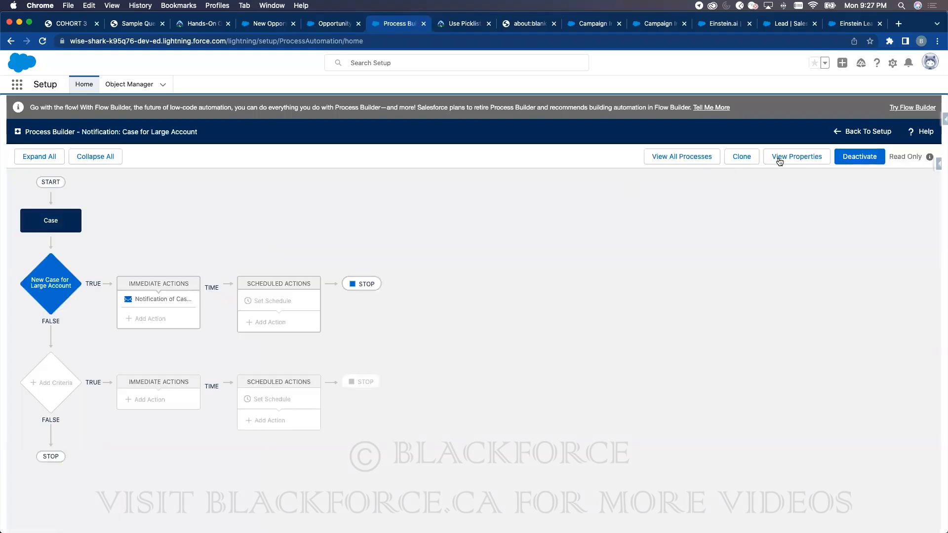
pyautogui.click(857, 157)
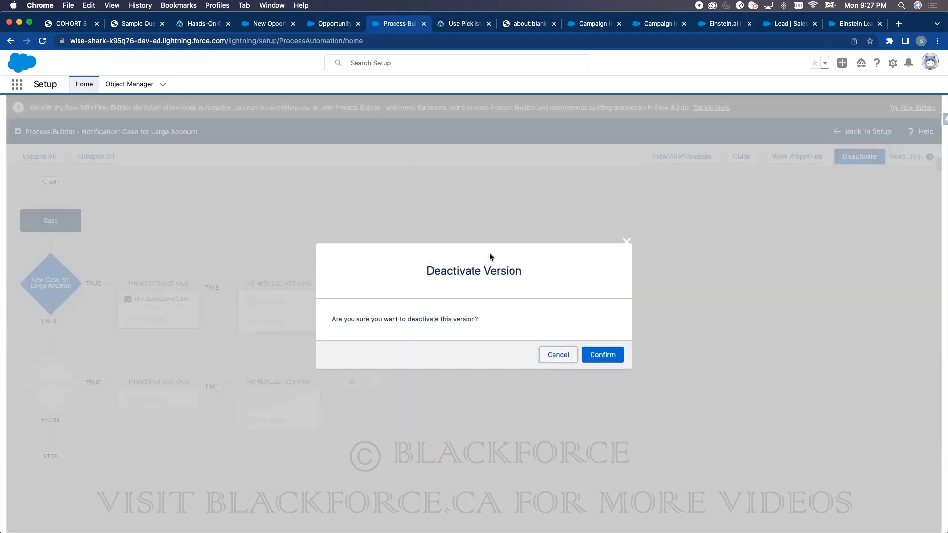
pyautogui.click(601, 354)
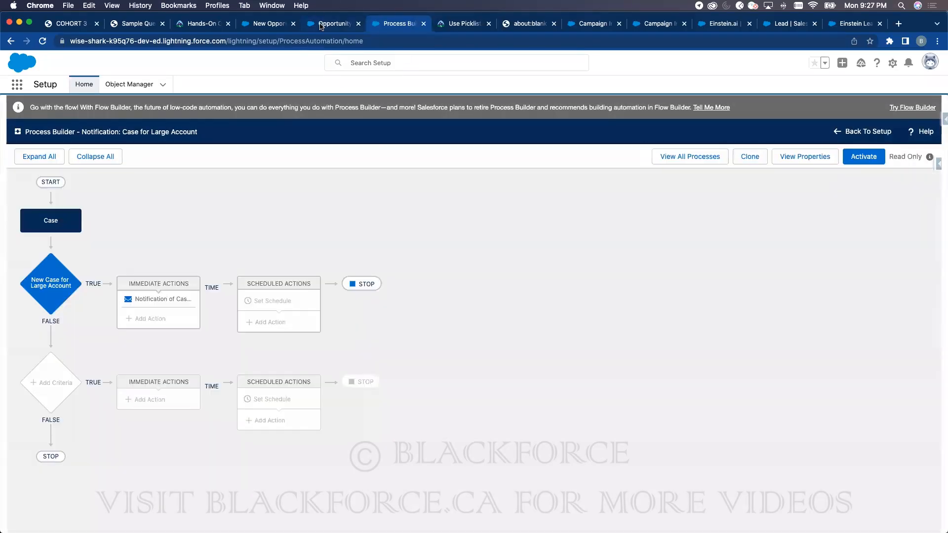
# - Retry saving the unsaved new opportunity form
pyautogui.click(322, 24)
pyautogui.click(271, 30)
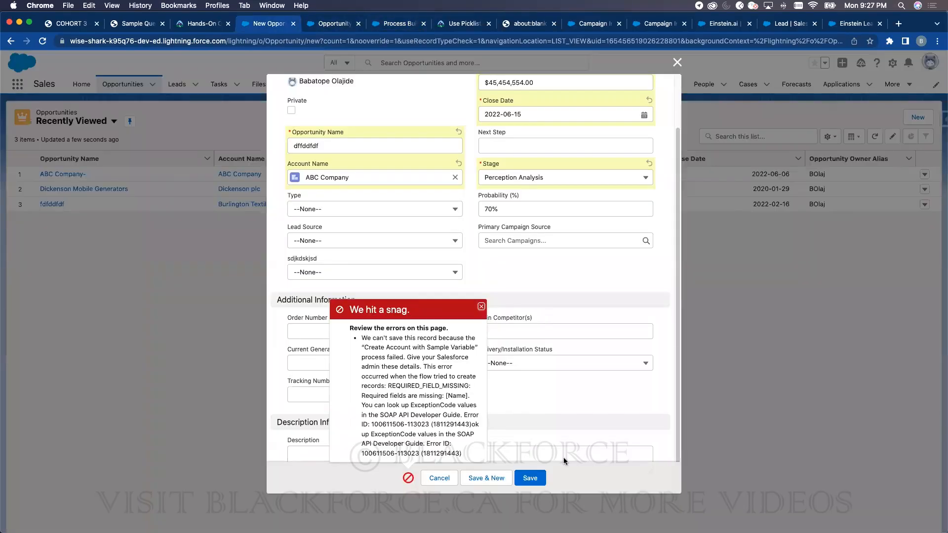
pyautogui.click(522, 477)
# - Open the Create Account with Sample Variable flow from Setup's Flows list
pyautogui.click(379, 24)
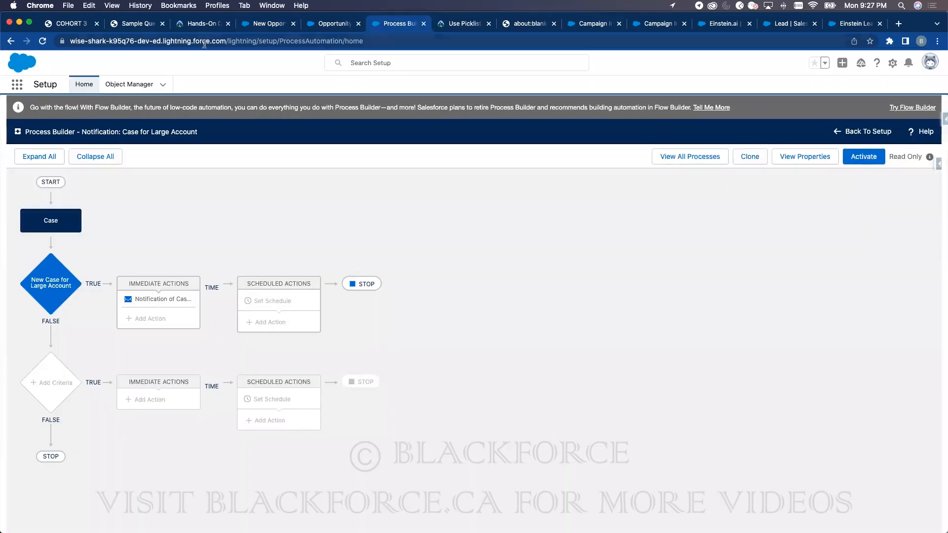
pyautogui.click(86, 90)
pyautogui.write('fl')
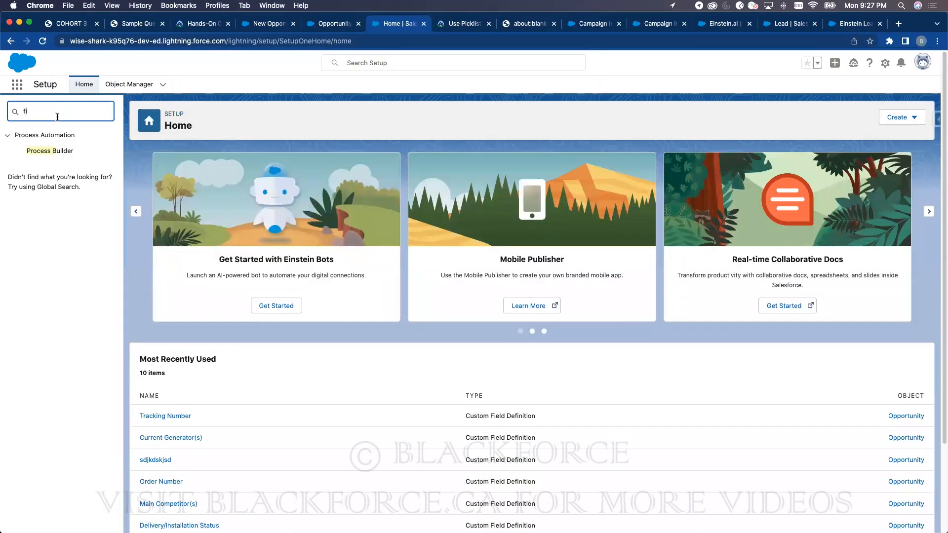
pyautogui.write('ow')
pyautogui.click(35, 259)
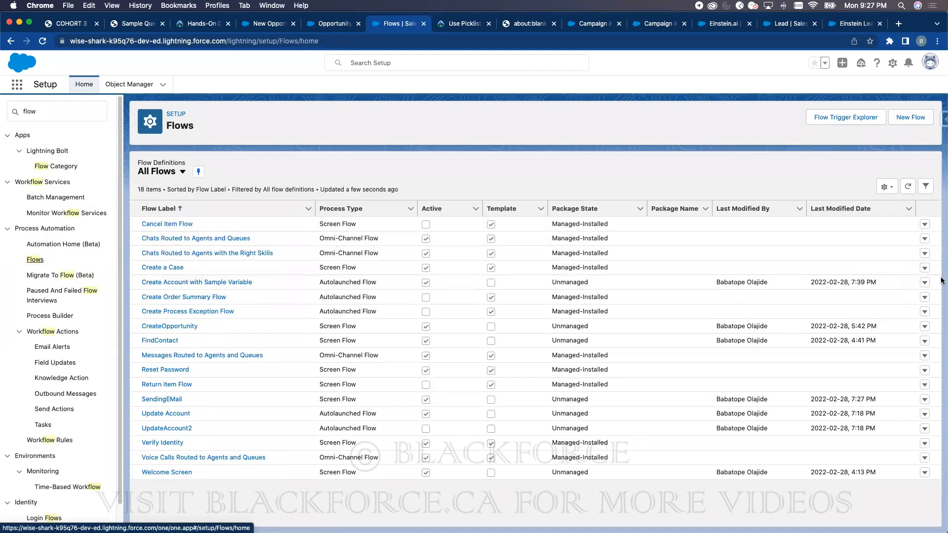
pyautogui.click(924, 282)
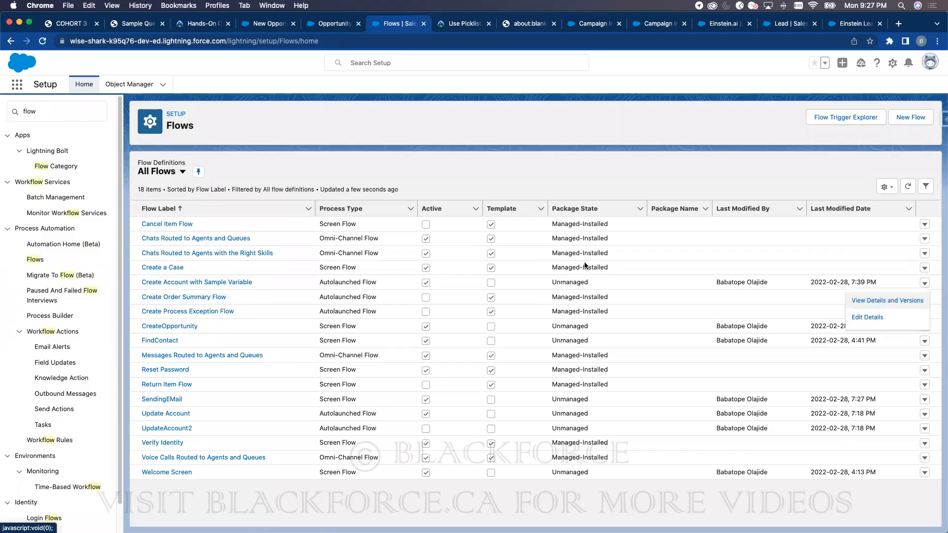
pyautogui.click(202, 282)
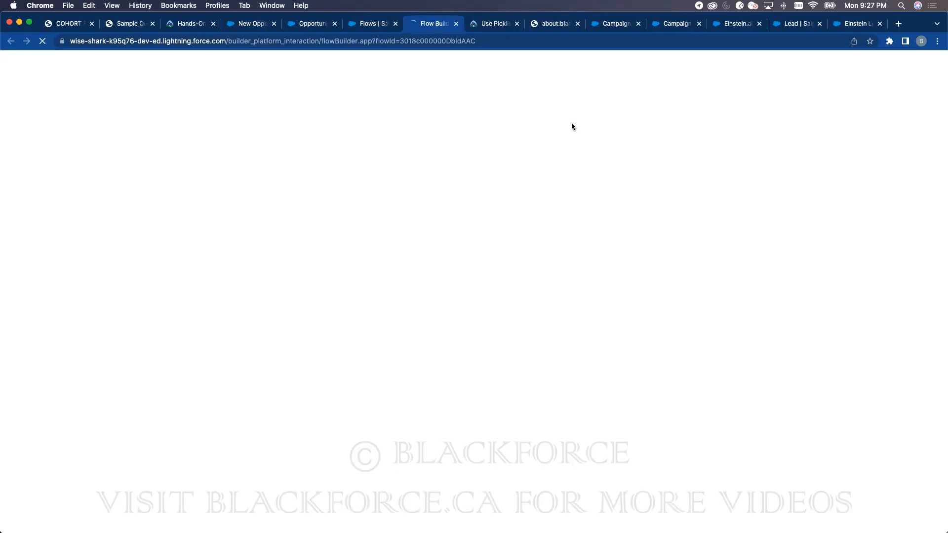
# - Deactivate flow version 1 and save it as an inactive version 2
pyautogui.click(837, 90)
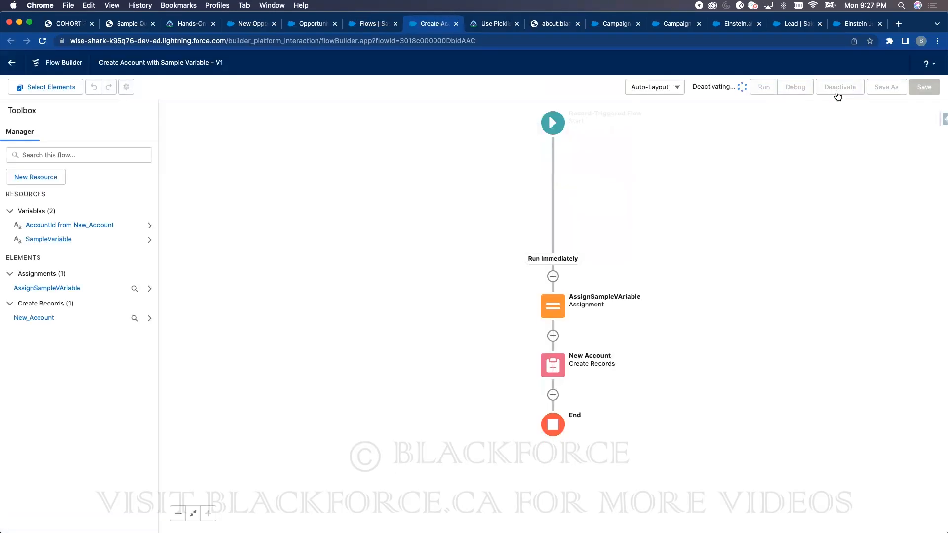
pyautogui.click(368, 25)
pyautogui.click(429, 24)
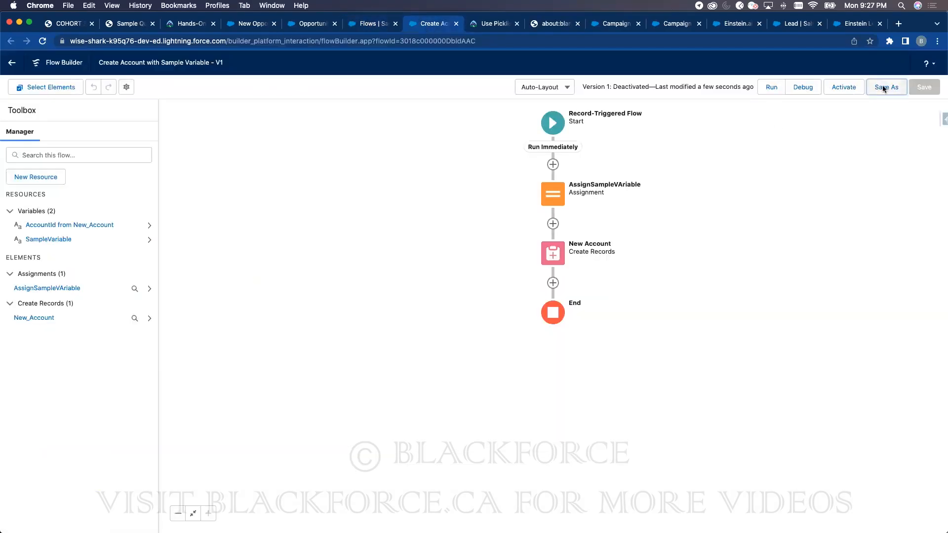
pyautogui.click(886, 87)
pyautogui.click(657, 365)
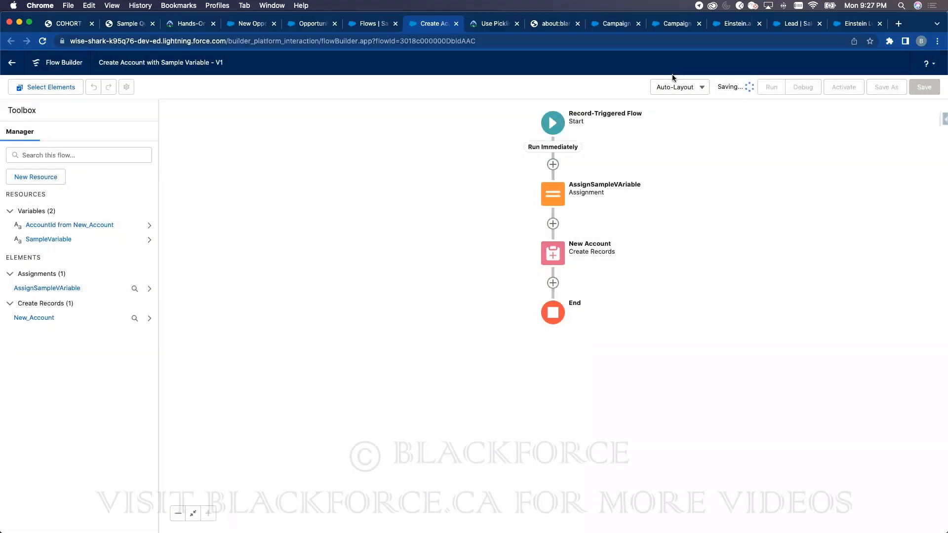
# - Go from the open tabs to the Opportunities list and start a new opportunity
pyautogui.click(367, 25)
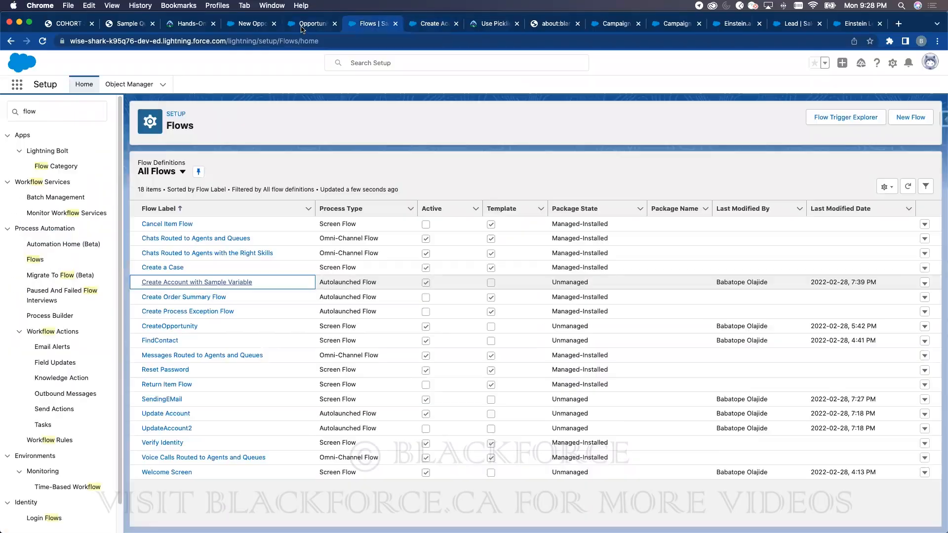
pyautogui.click(311, 23)
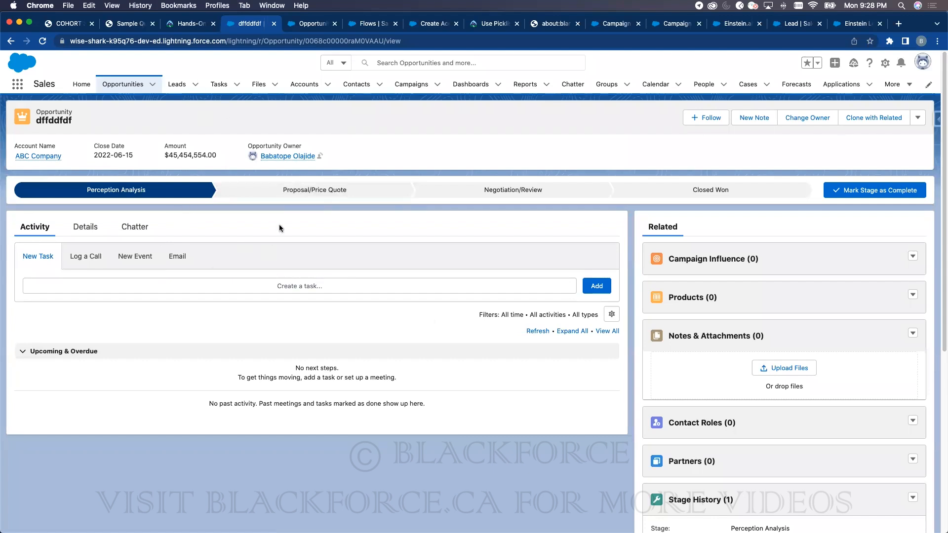
pyautogui.click(314, 25)
pyautogui.click(237, 24)
pyautogui.click(131, 84)
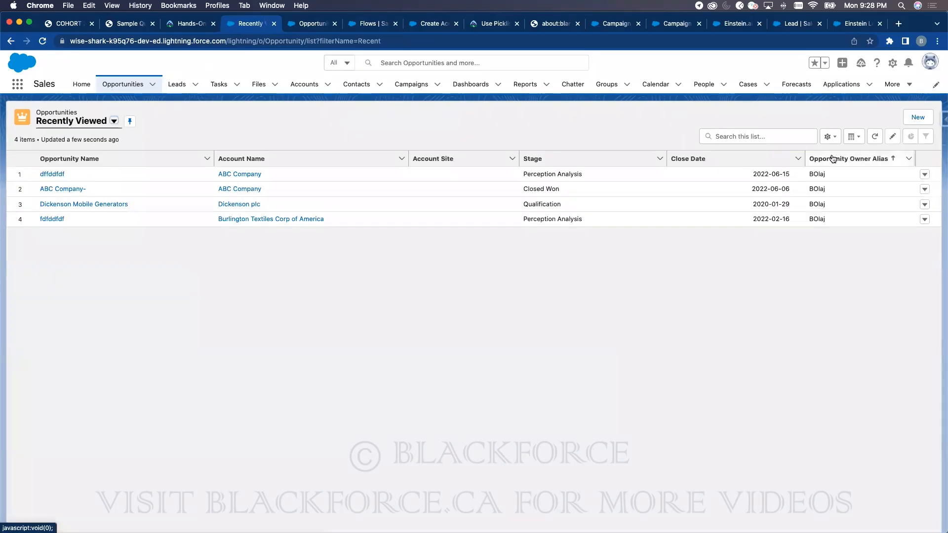
pyautogui.click(918, 117)
# - Save opportunity 'sdfdsd' with close date 2022-06-10 and stage Perception Analysis
pyautogui.click(313, 220)
pyautogui.write('sdfdsd')
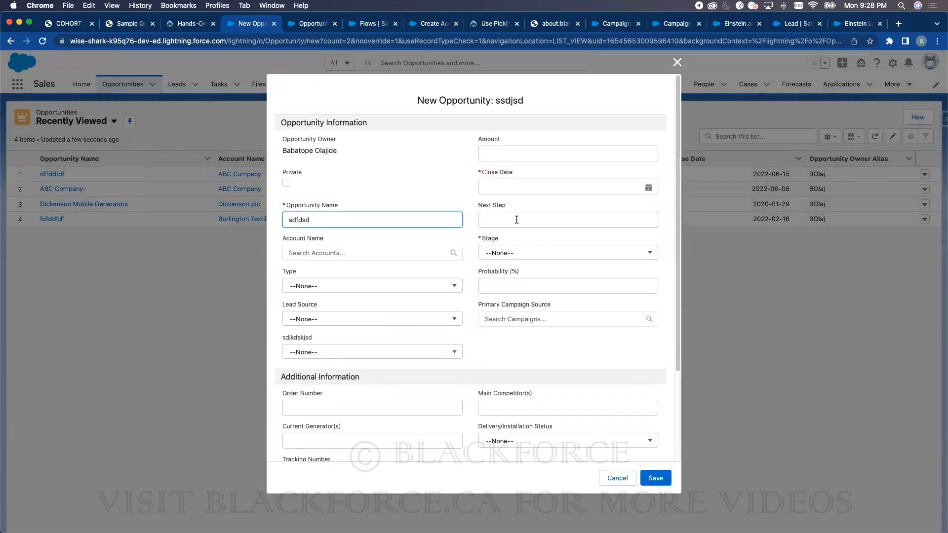
pyautogui.click(506, 181)
pyautogui.click(587, 260)
pyautogui.click(513, 259)
pyautogui.click(518, 290)
pyautogui.click(656, 477)
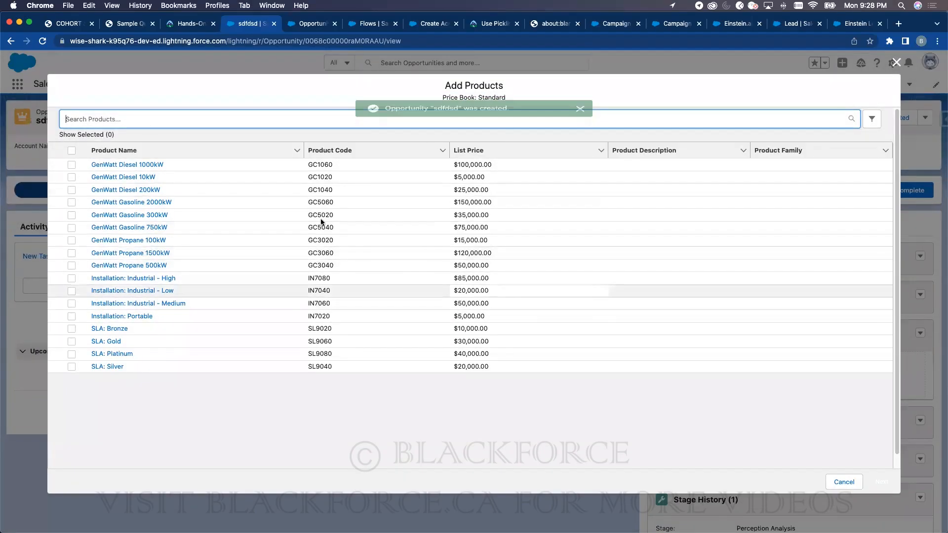
# - Open Opportunity Settings in the Setup tab via Quick Find 'o'
pyautogui.click(345, 27)
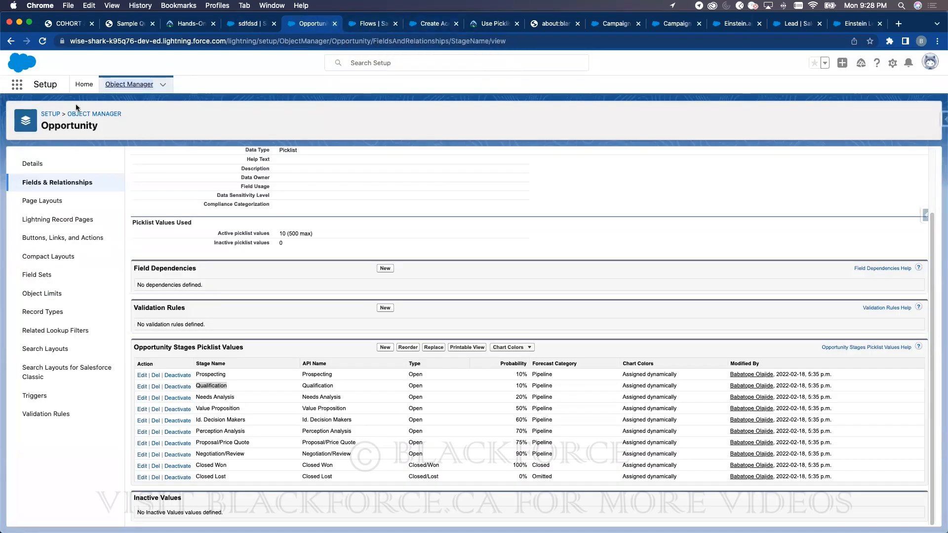
pyautogui.click(367, 28)
pyautogui.doubleClick(52, 114)
pyautogui.write('opp')
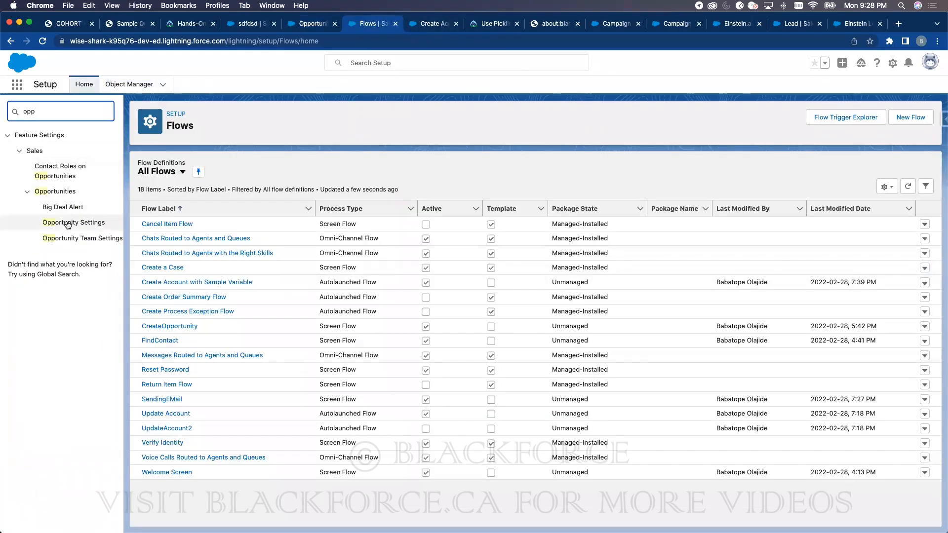
pyautogui.click(73, 222)
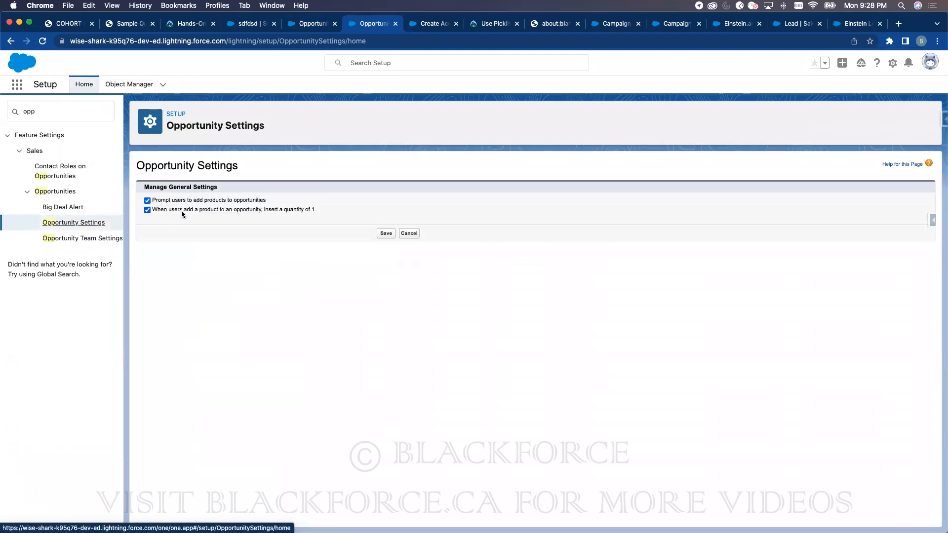
# - Add the GenWatt Diesel 1000kW and 10kW products to sdfdsd and save them
pyautogui.click(252, 23)
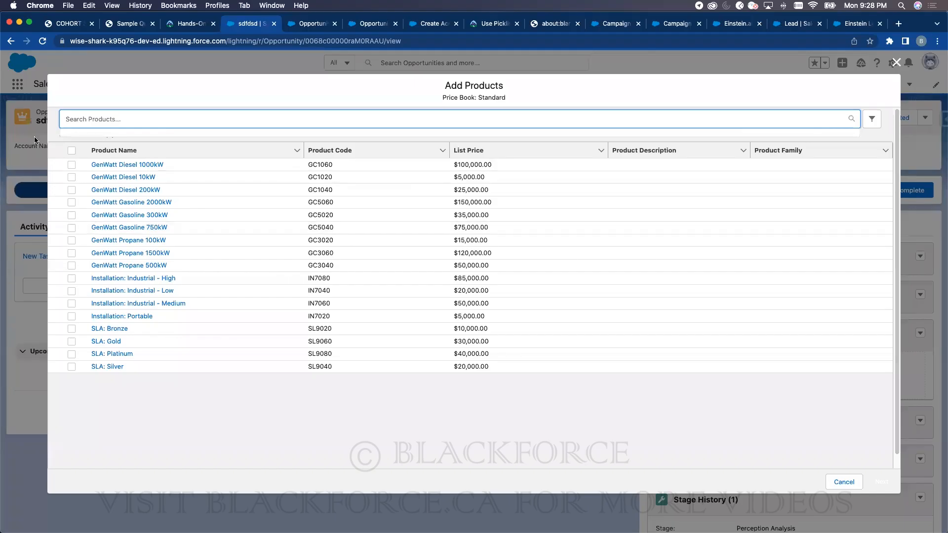
pyautogui.click(72, 164)
pyautogui.click(71, 176)
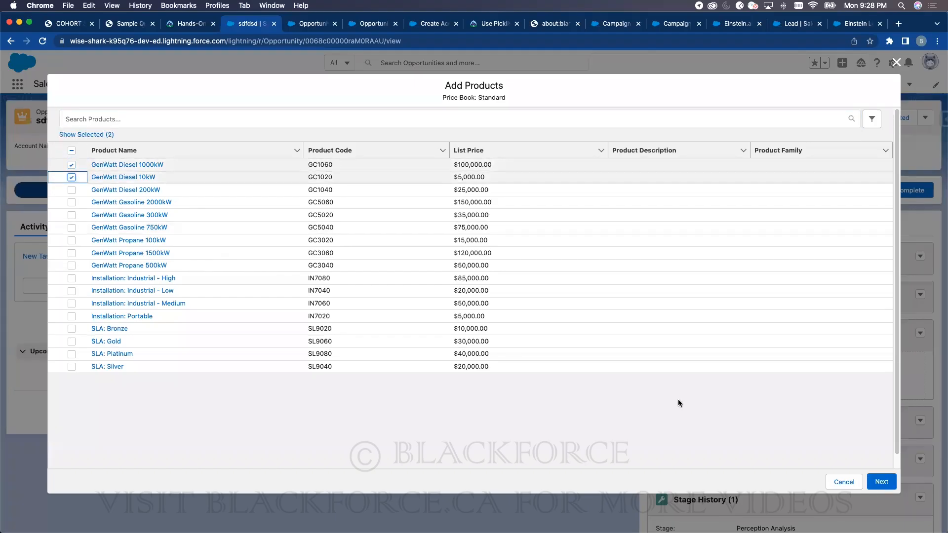
pyautogui.click(874, 482)
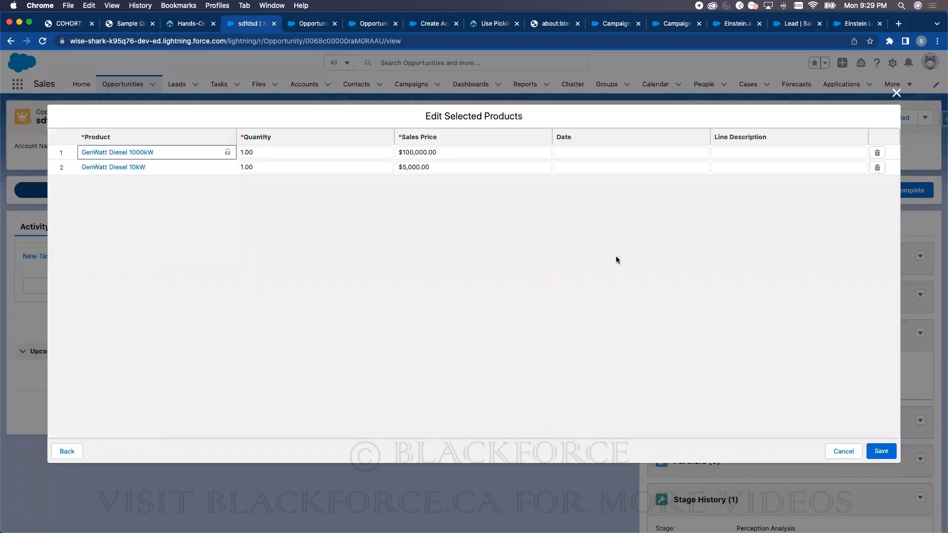
pyautogui.click(879, 450)
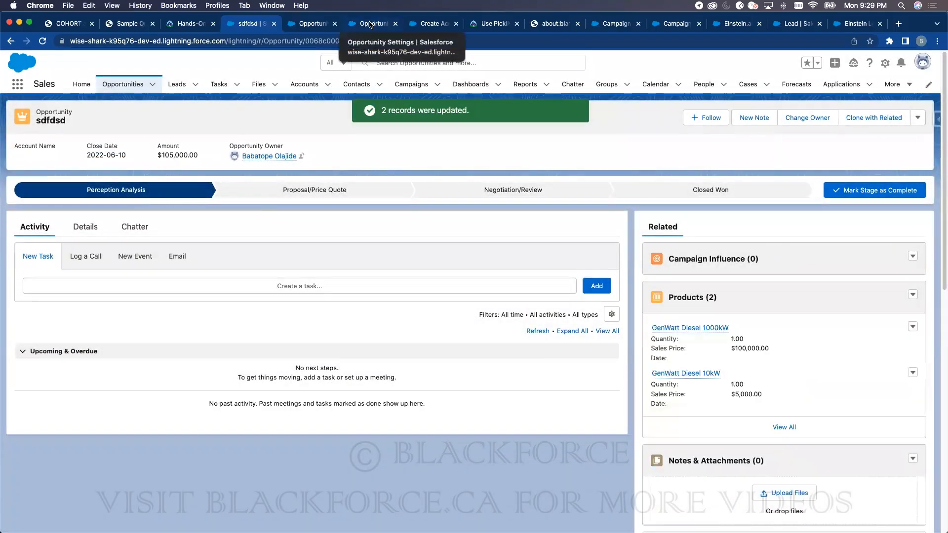
# - Check the Opportunity Settings and Stage picklist tabs, then return to the sdfdsd opportunity record
pyautogui.click(370, 24)
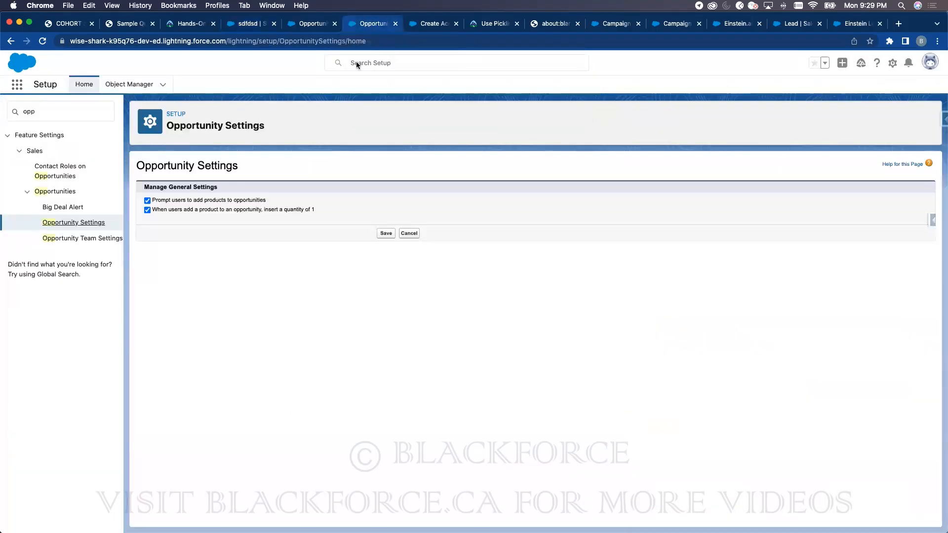
pyautogui.click(299, 25)
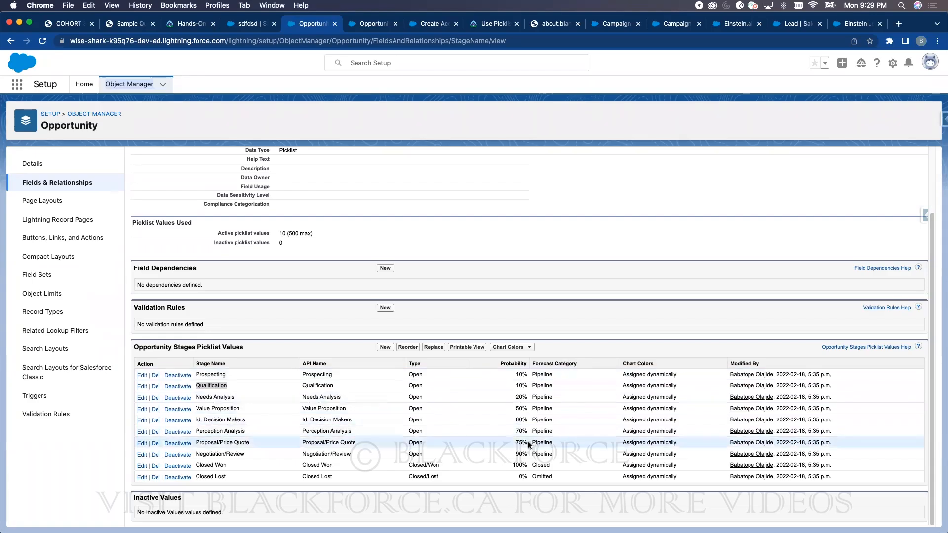
pyautogui.click(200, 373)
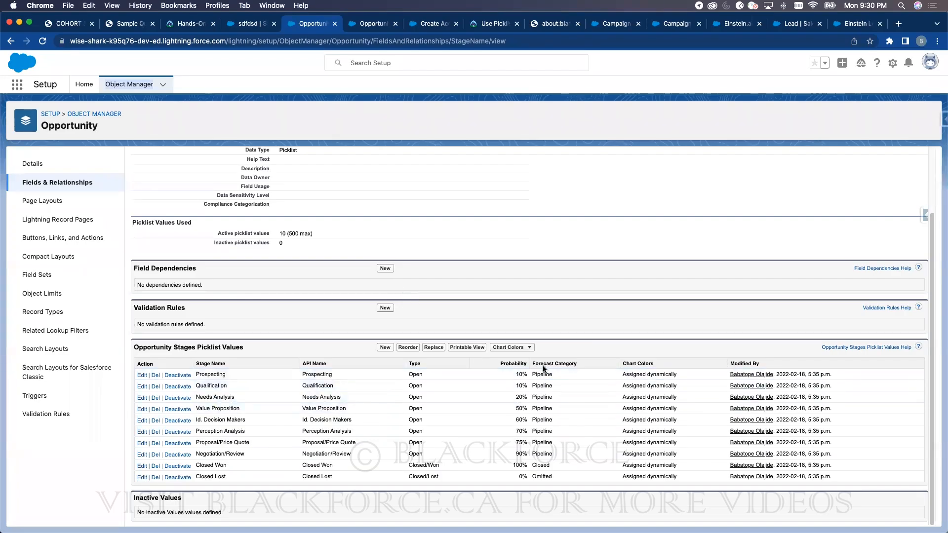
pyautogui.click(239, 23)
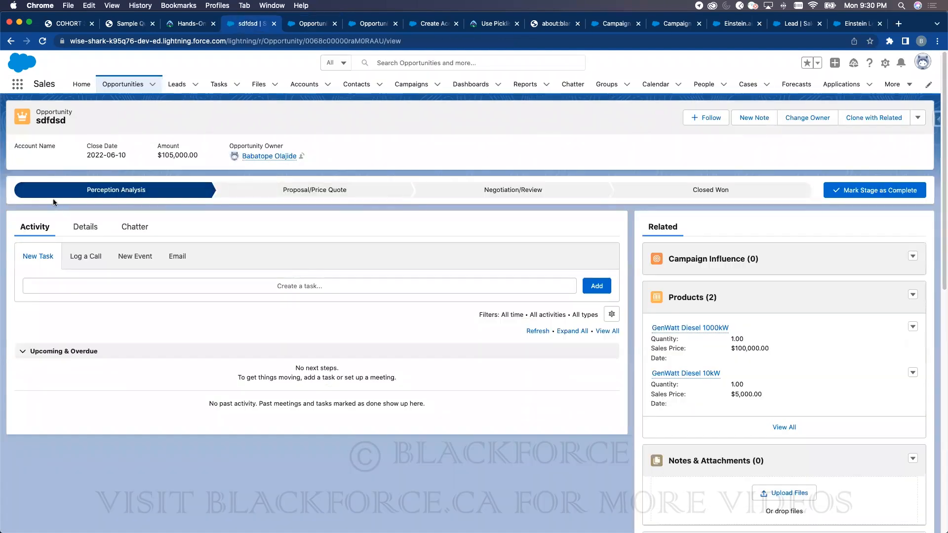
# - Save the sdfdsd opportunity at stage Proposal/Price Quote (75% probability), then return to the Stage picklist values
pyautogui.click(86, 228)
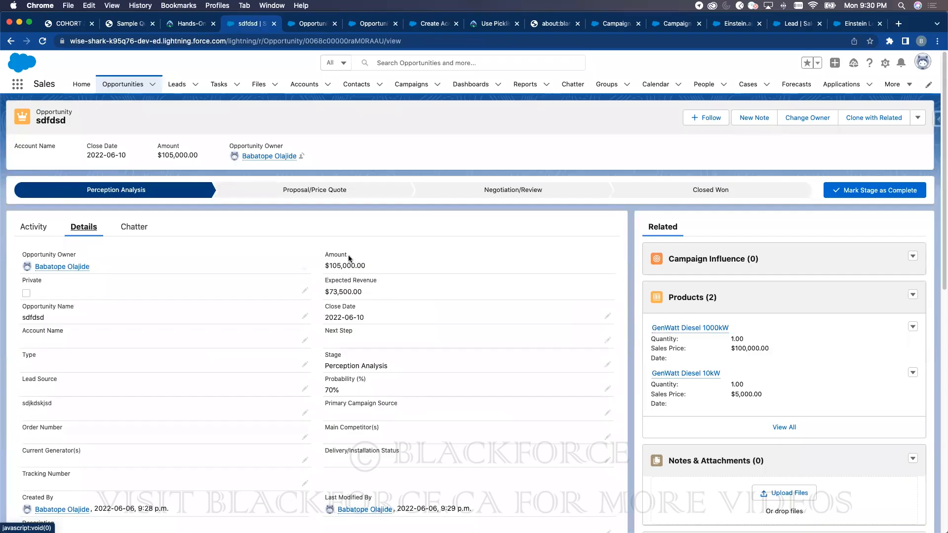
pyautogui.doubleClick(339, 254)
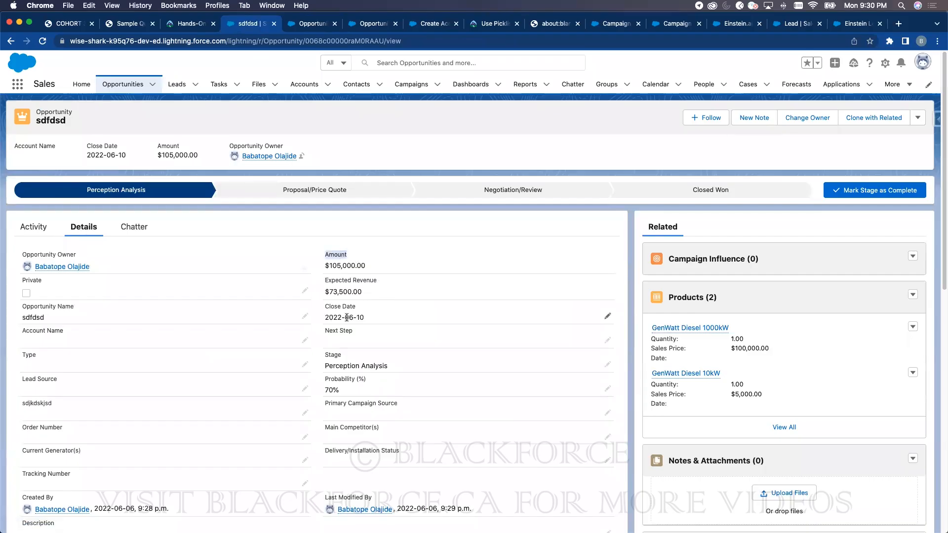
pyautogui.click(607, 364)
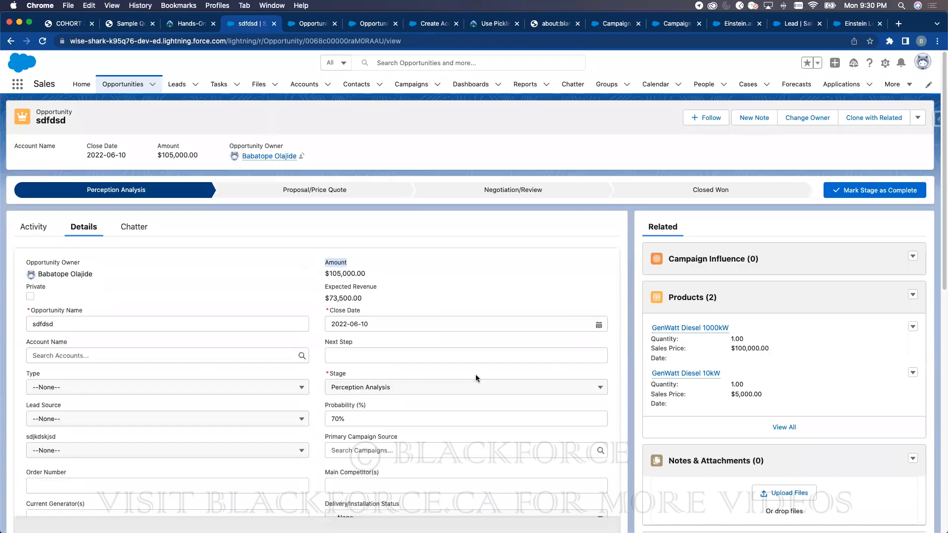
pyautogui.click(365, 388)
pyautogui.click(363, 440)
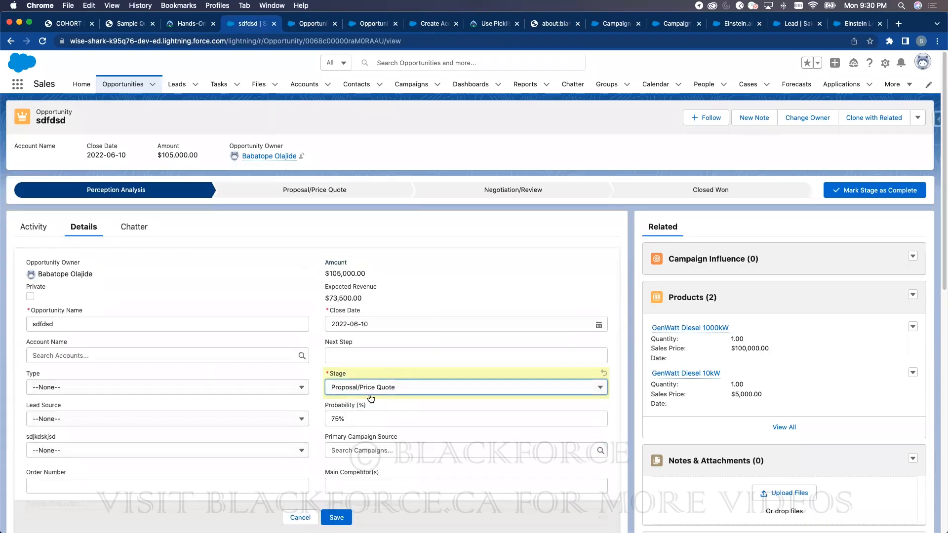
pyautogui.click(348, 517)
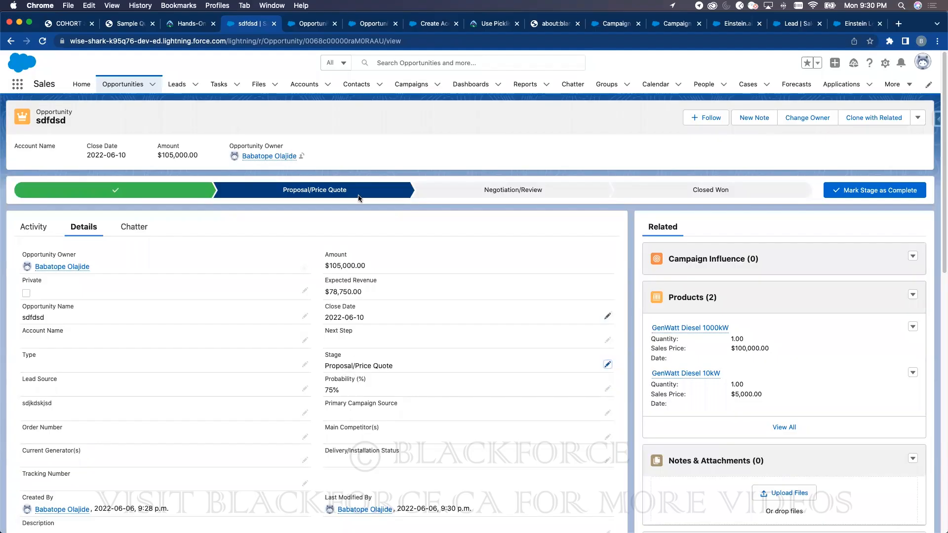
pyautogui.click(310, 23)
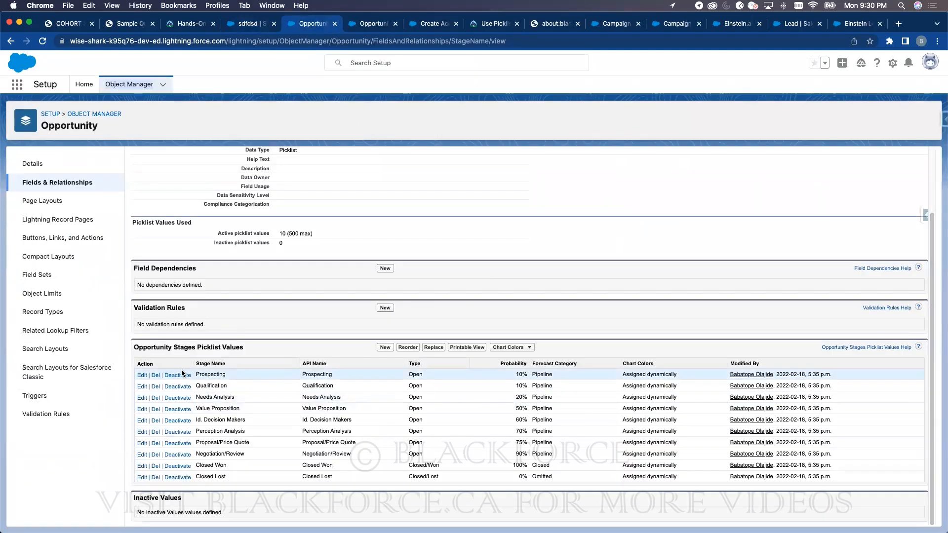
pyautogui.doubleClick(210, 375)
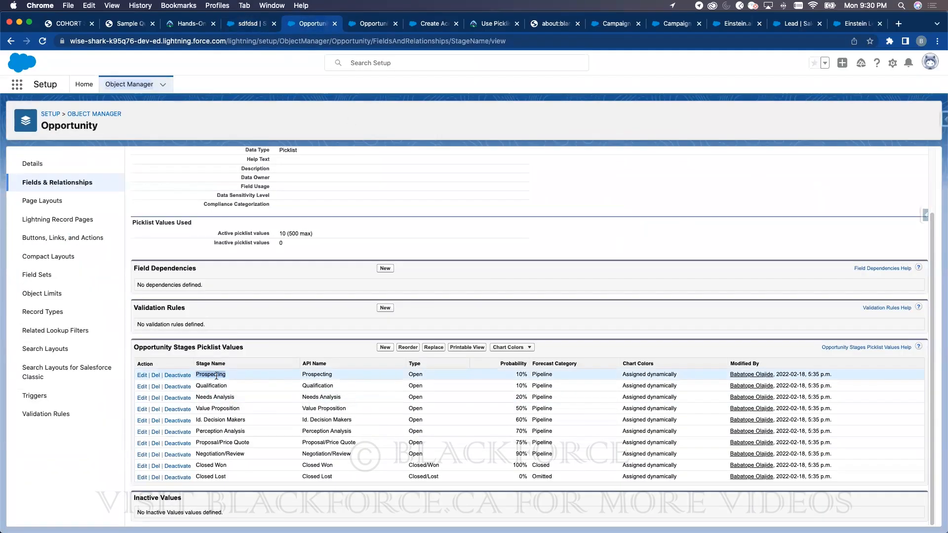
pyautogui.click(523, 374)
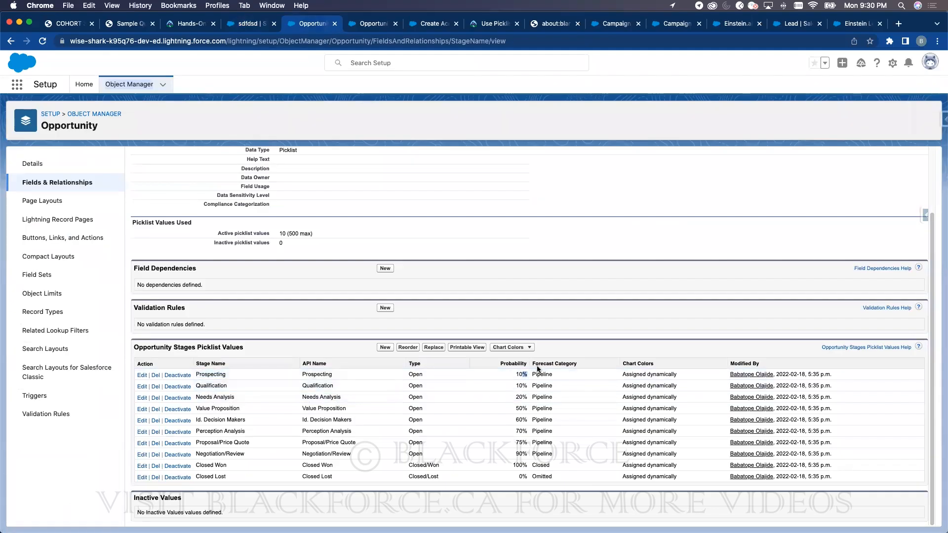
pyautogui.tripleClick(213, 396)
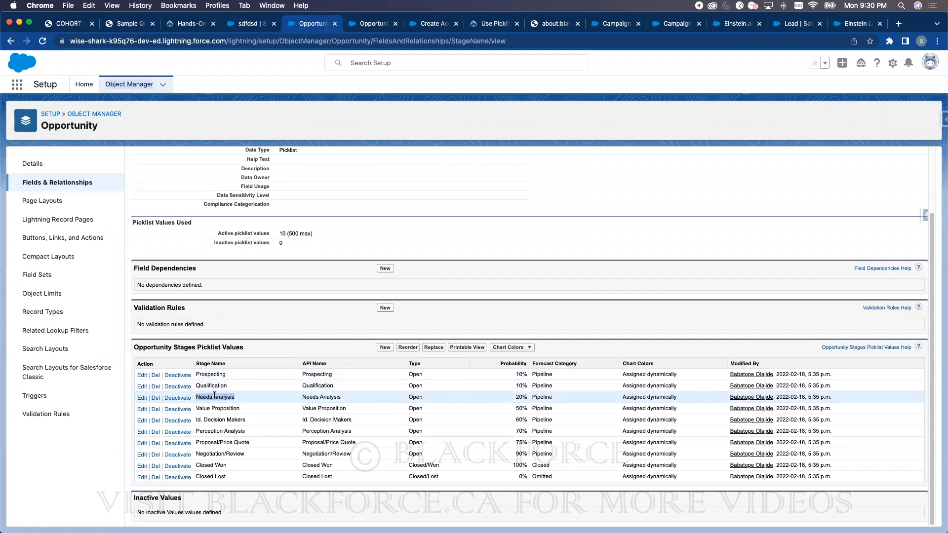
pyautogui.click(518, 395)
pyautogui.doubleClick(220, 452)
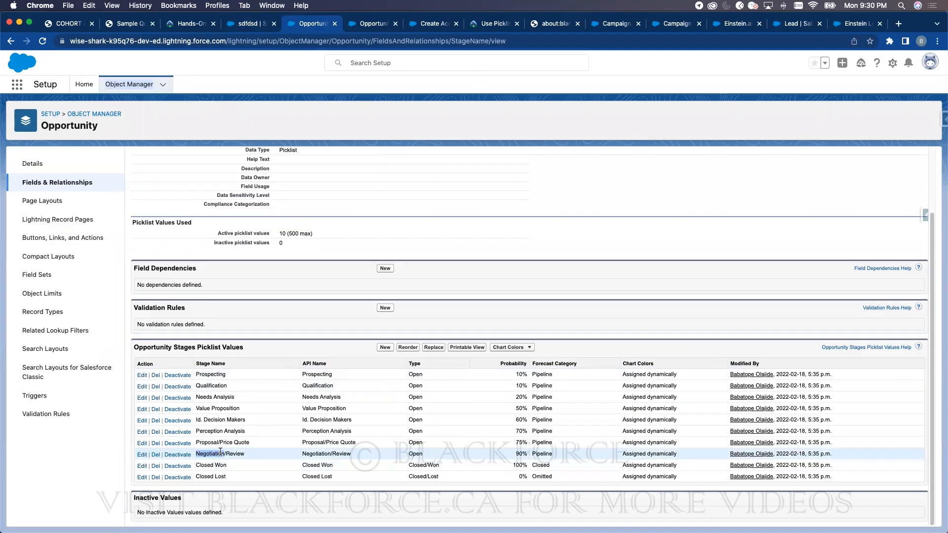
pyautogui.click(521, 453)
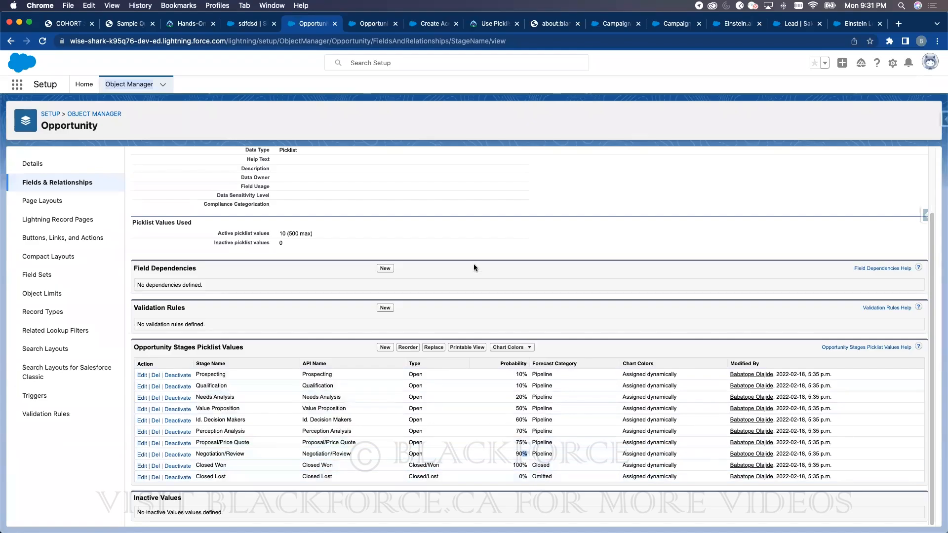
# - Change sdfdsd's probability from 75 to 85%, raising Expected Revenue to $89,250.00
pyautogui.click(253, 23)
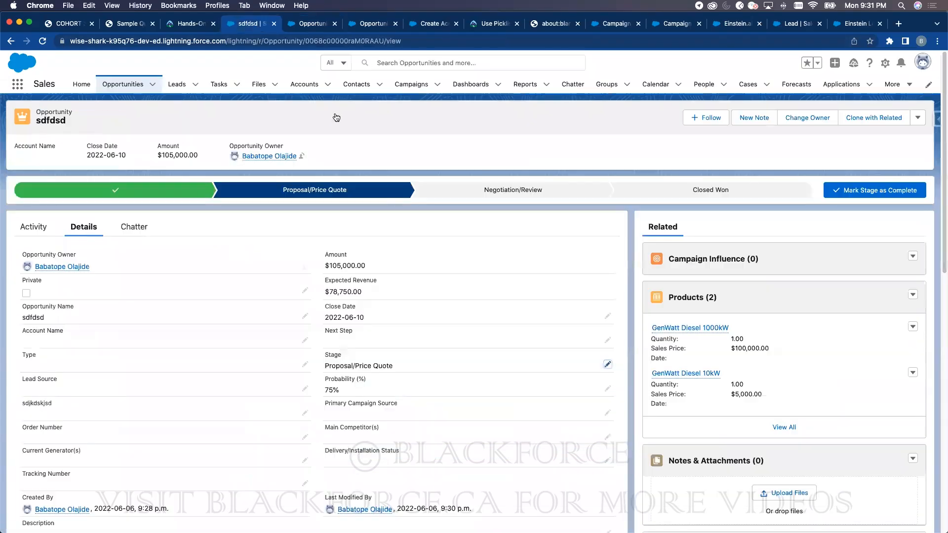
pyautogui.tripleClick(346, 279)
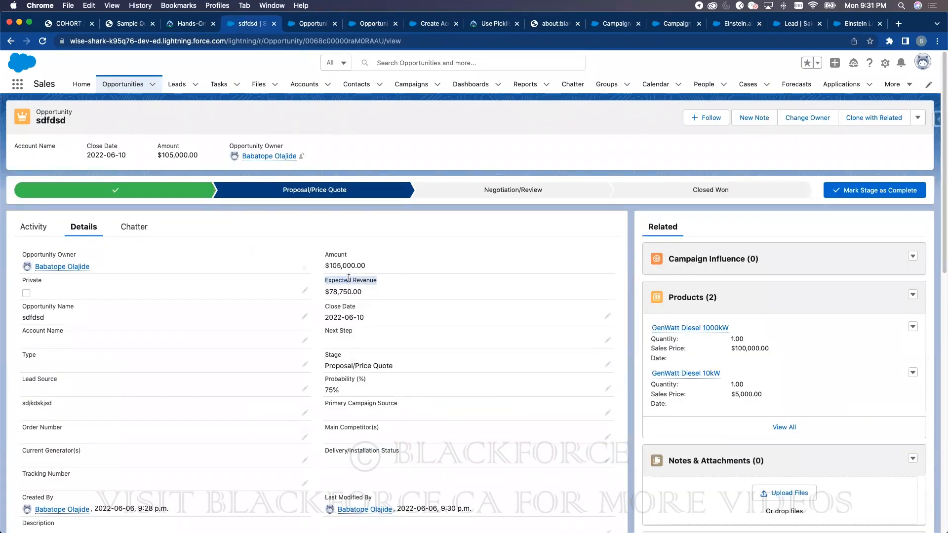
pyautogui.click(607, 388)
pyautogui.doubleClick(394, 416)
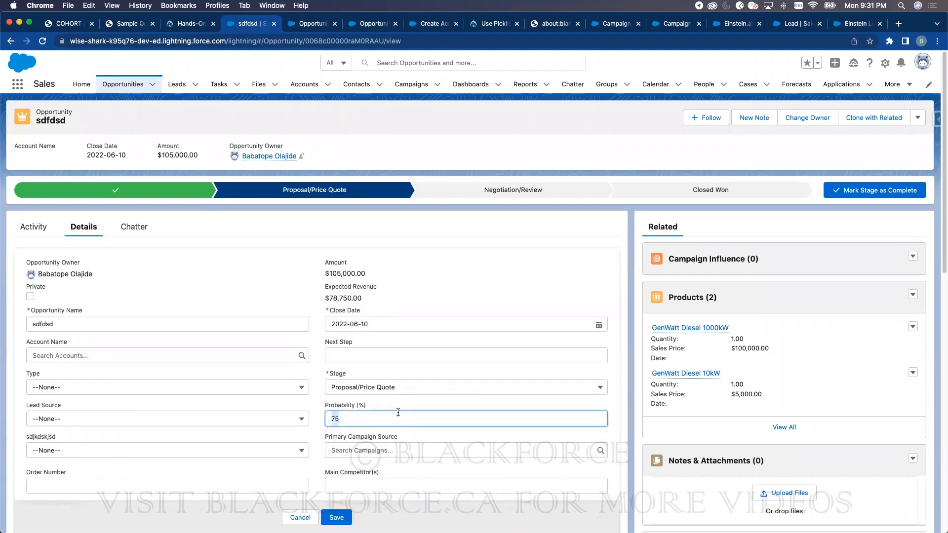
pyautogui.write('85')
pyautogui.click(347, 516)
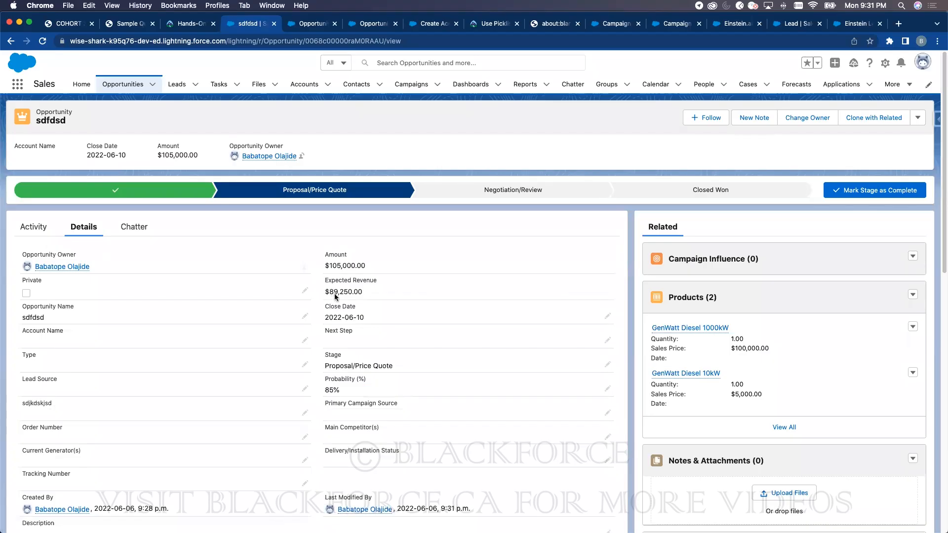
pyautogui.click(608, 389)
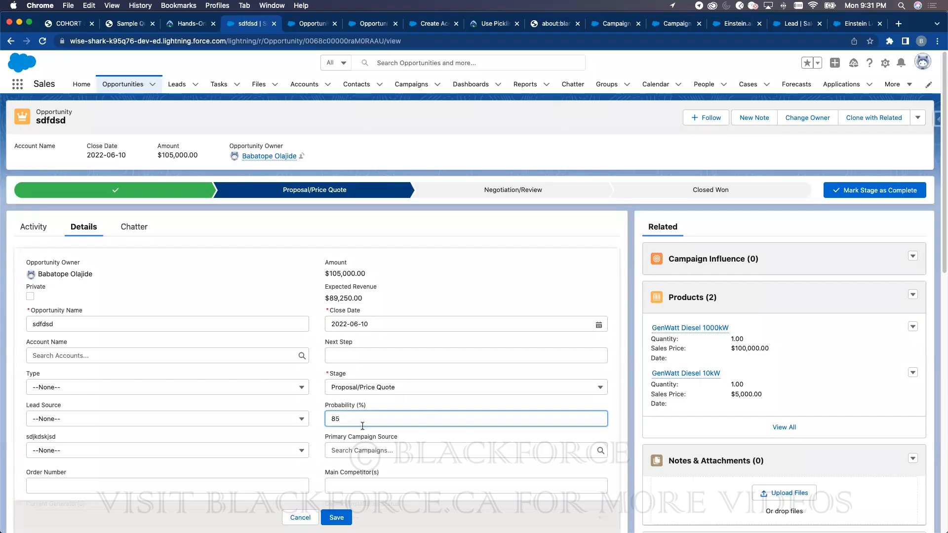
pyautogui.tripleClick(336, 287)
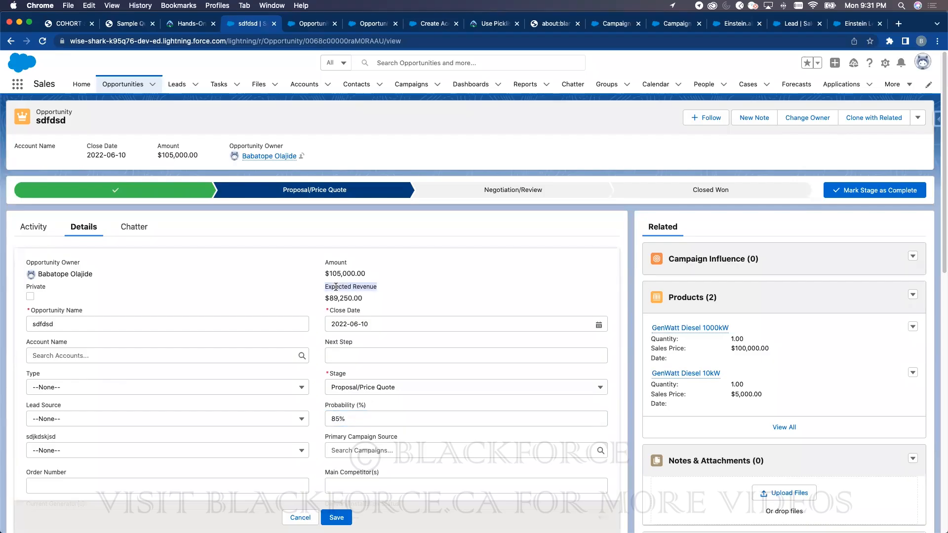
pyautogui.doubleClick(330, 257)
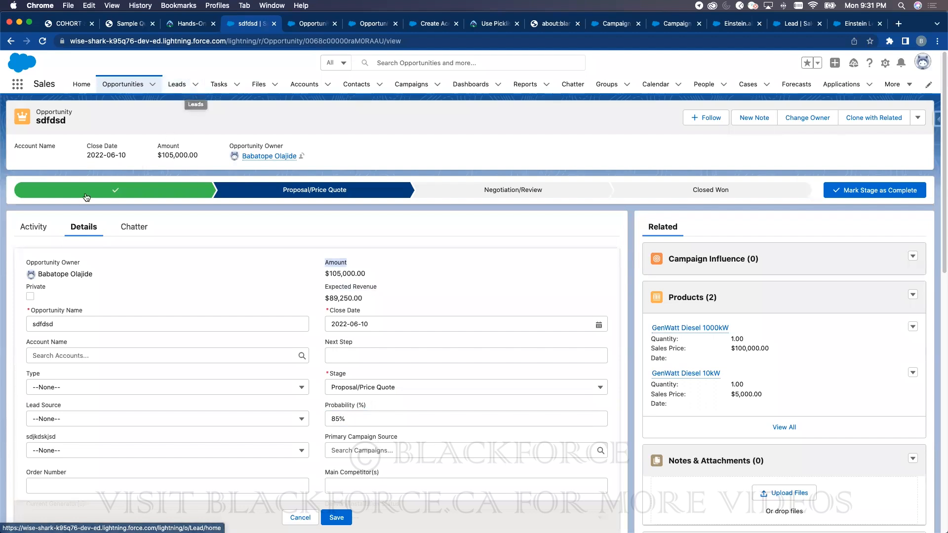
pyautogui.tripleClick(342, 287)
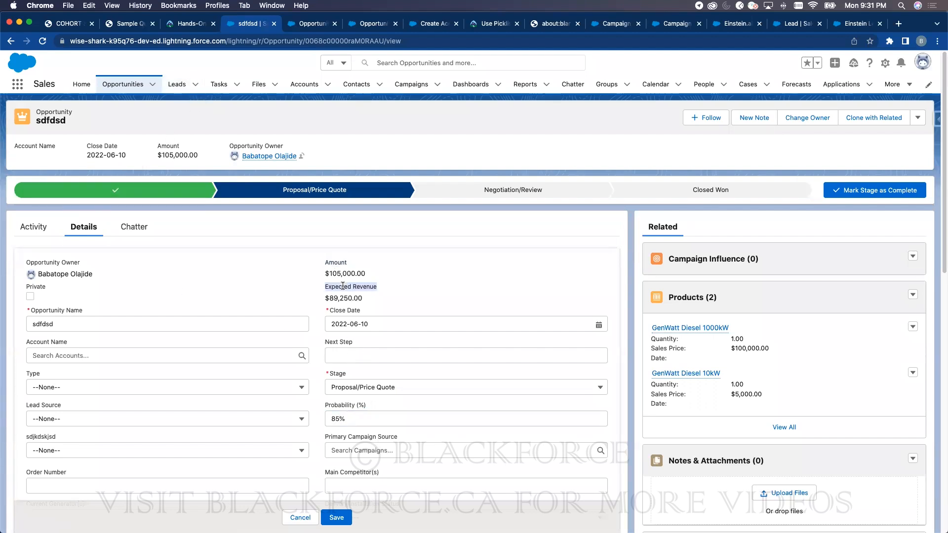
pyautogui.doubleClick(341, 262)
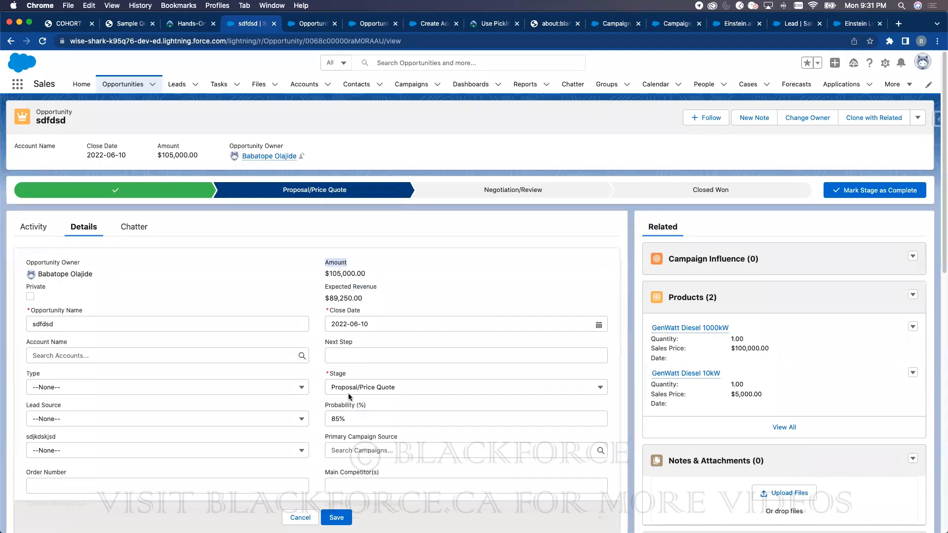
pyautogui.click(341, 373)
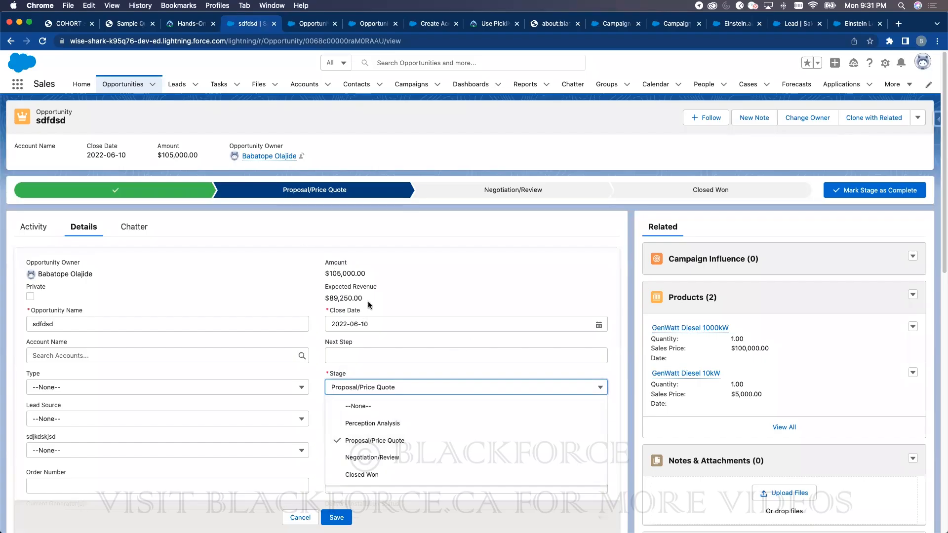
pyautogui.click(432, 302)
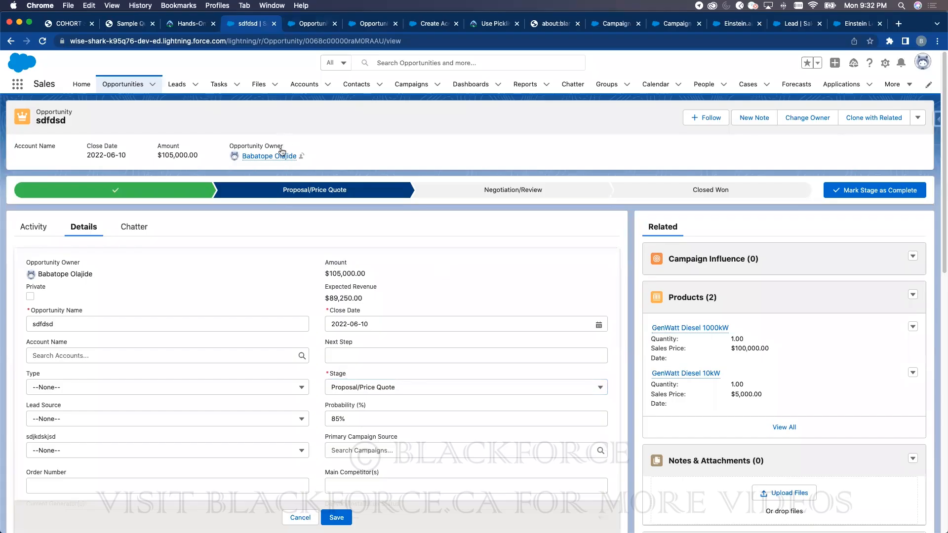
# - Cancel the probability edit without saving and scroll through the sdfdsd record
pyautogui.moveTo(279, 154)
pyautogui.click(300, 517)
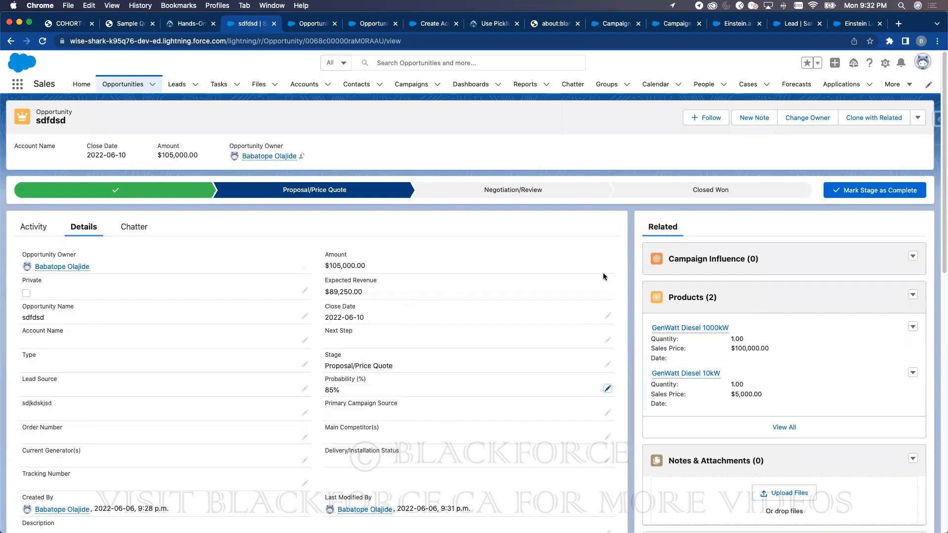
pyautogui.scroll(-5, 722, 405)
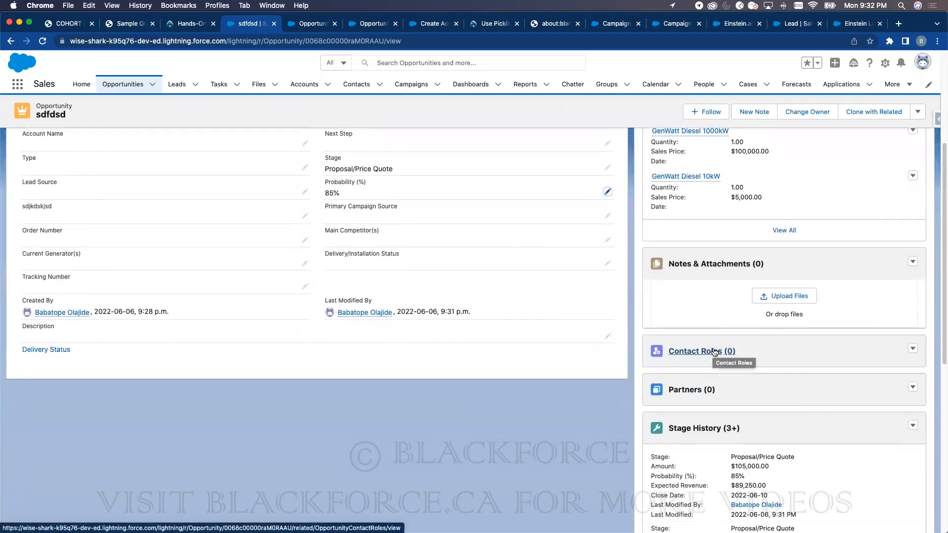
pyautogui.scroll(4, 715, 352)
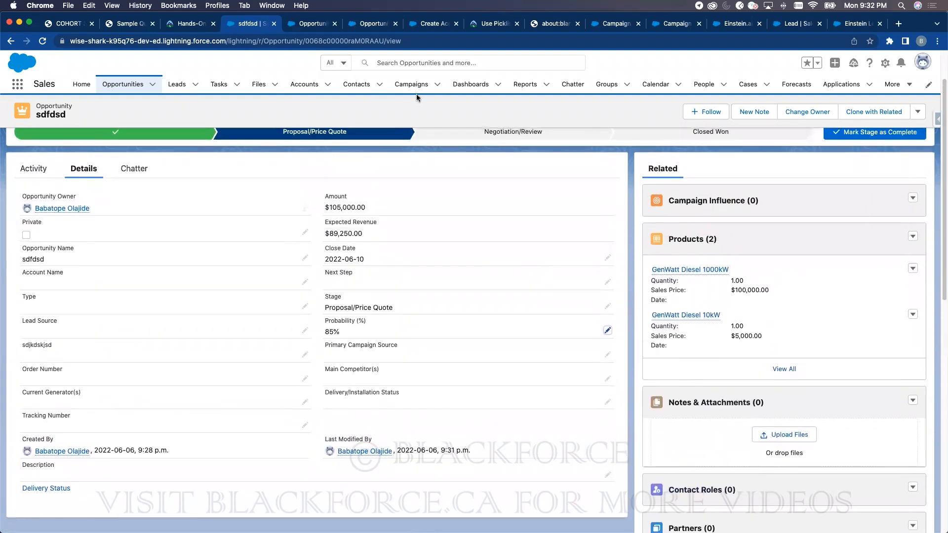
pyautogui.scroll(-3, 651, 367)
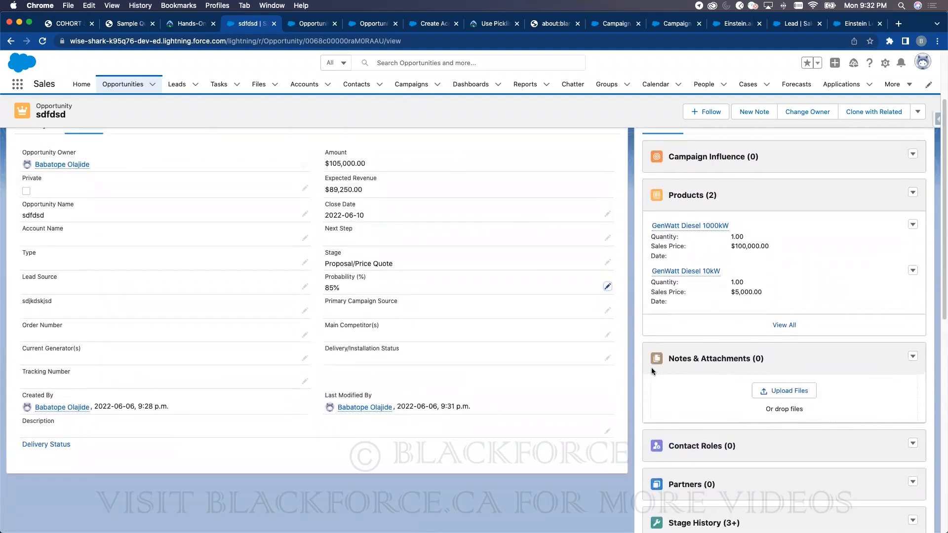
pyautogui.scroll(3, 412, 263)
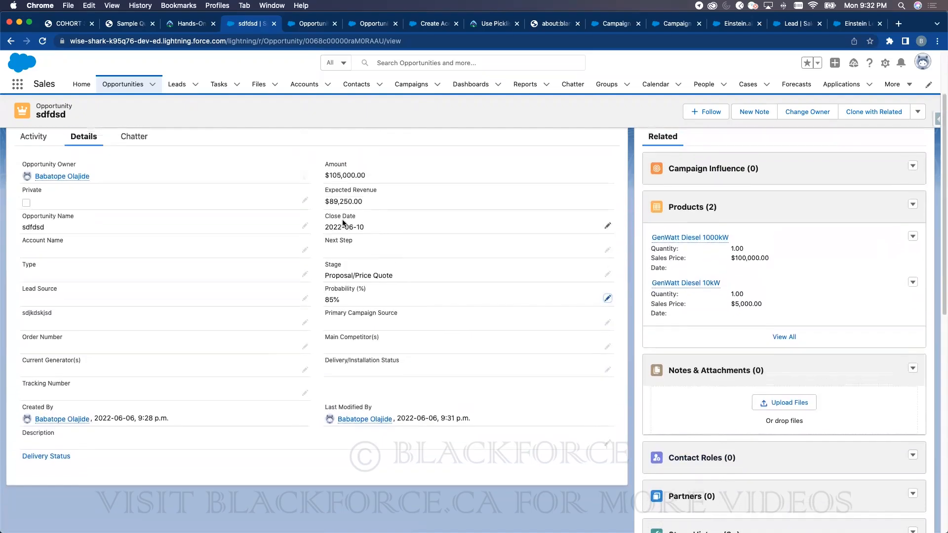
pyautogui.scroll(-2, 250, 197)
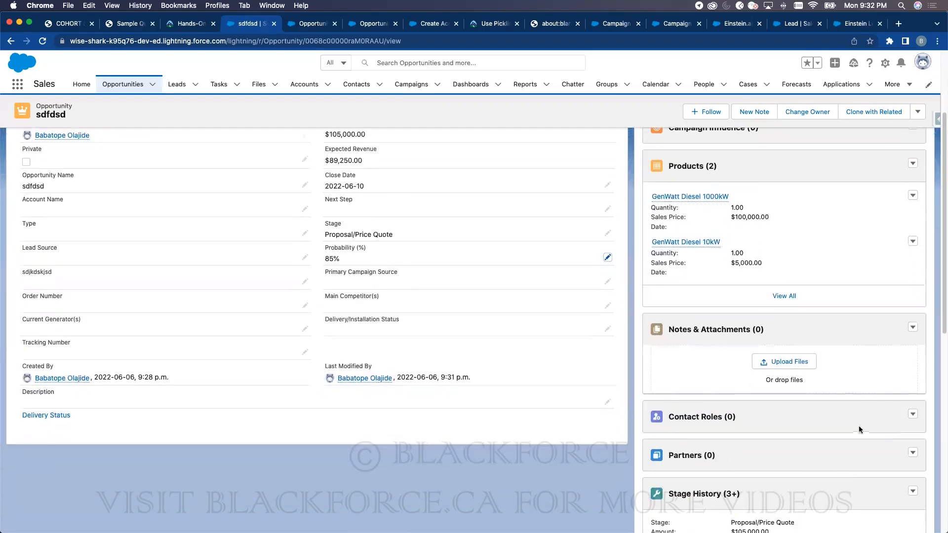
# - Open Add Contact Roles, sort by Account Name and Phone, then close it without adding anyone
pyautogui.click(910, 415)
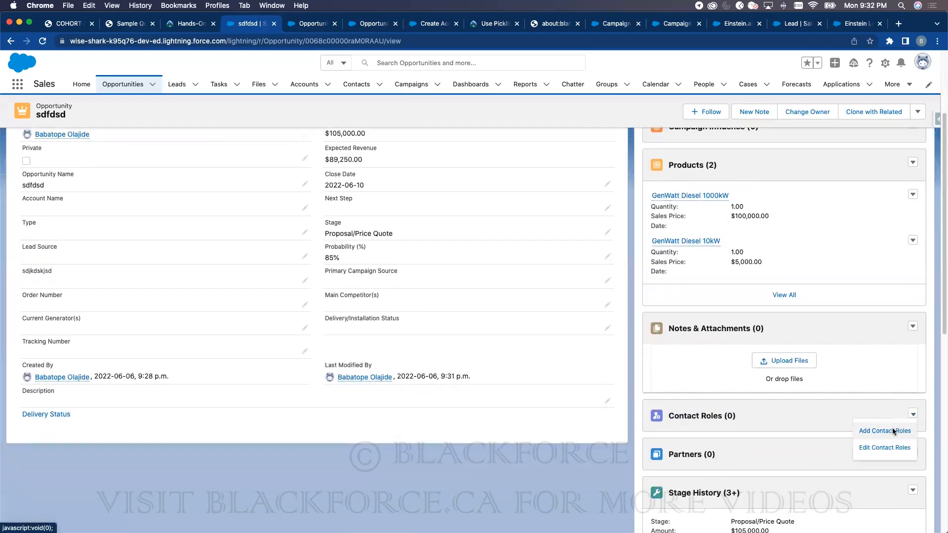
pyautogui.click(892, 429)
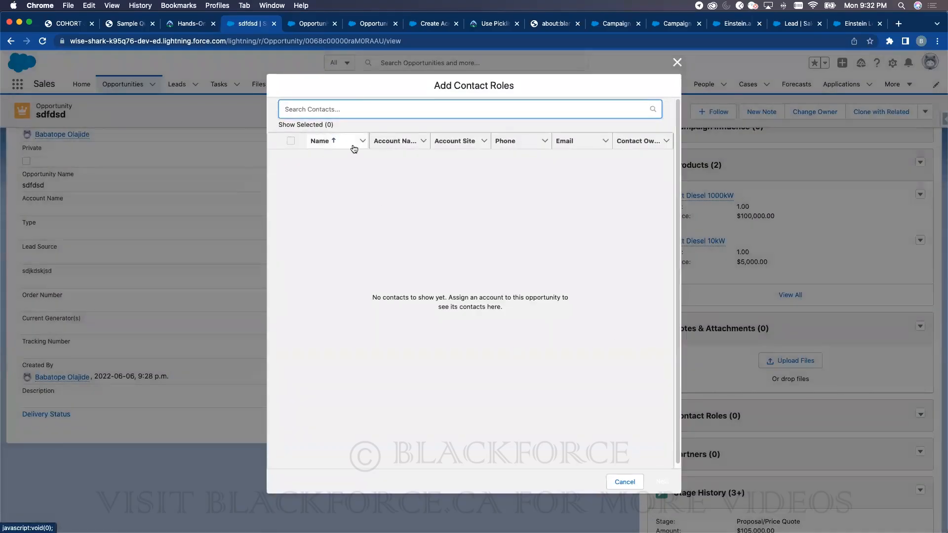
pyautogui.click(386, 138)
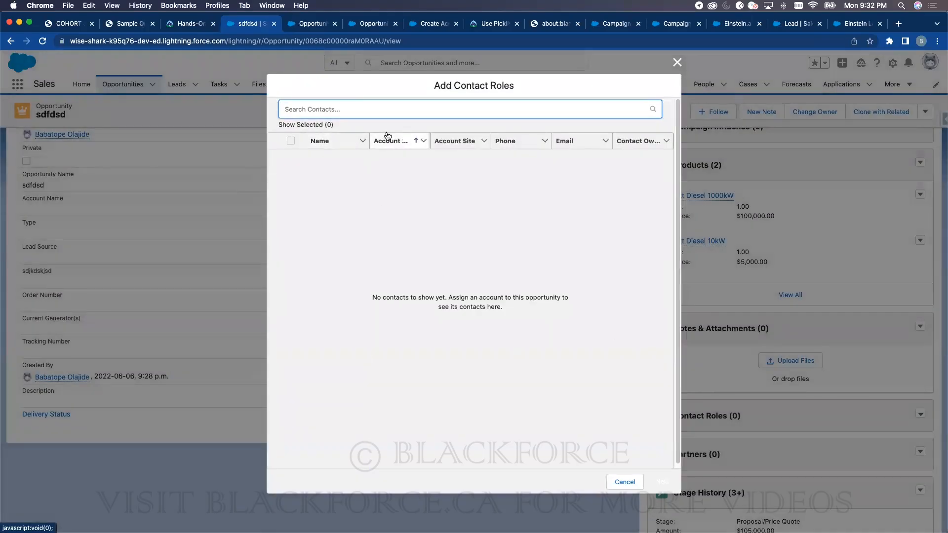
pyautogui.click(542, 143)
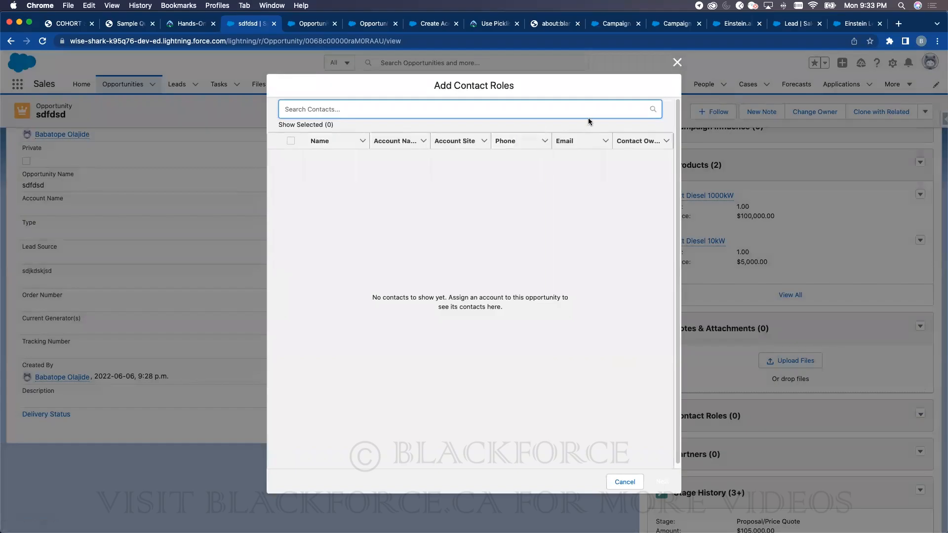
pyautogui.click(677, 63)
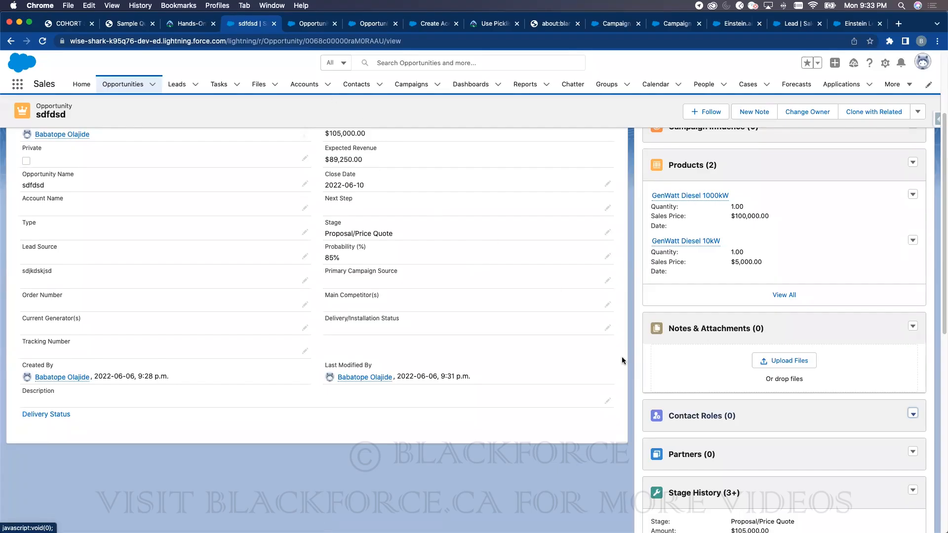
pyautogui.click(305, 25)
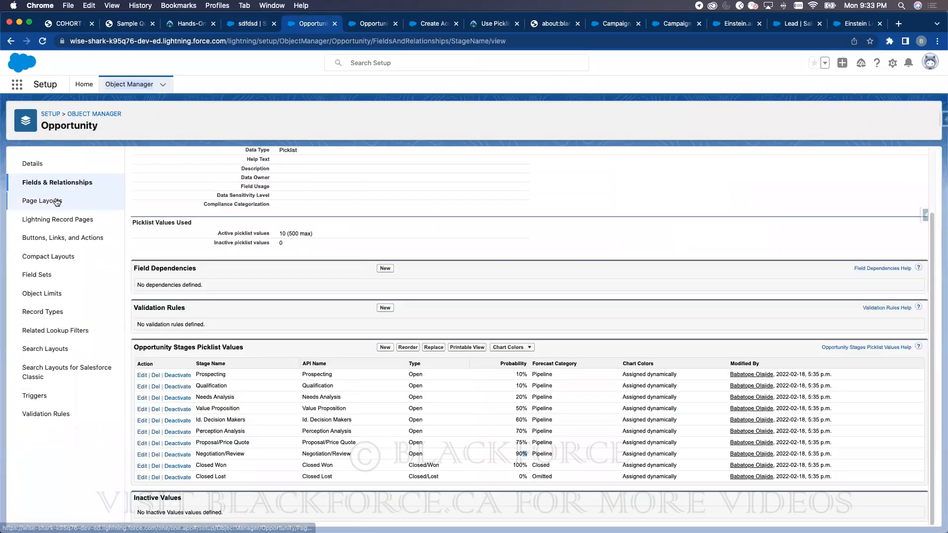
pyautogui.click(56, 200)
pyautogui.click(153, 279)
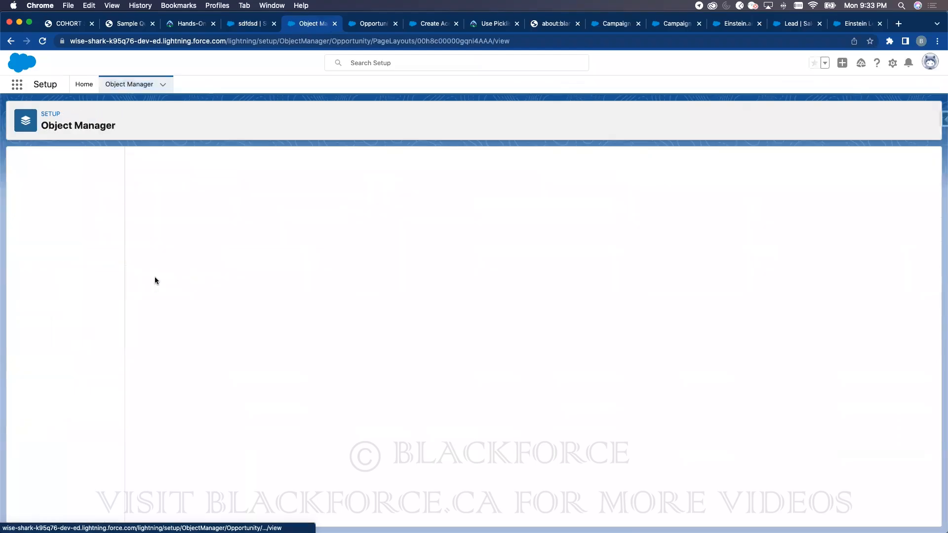
pyautogui.scroll(-15, 157, 205)
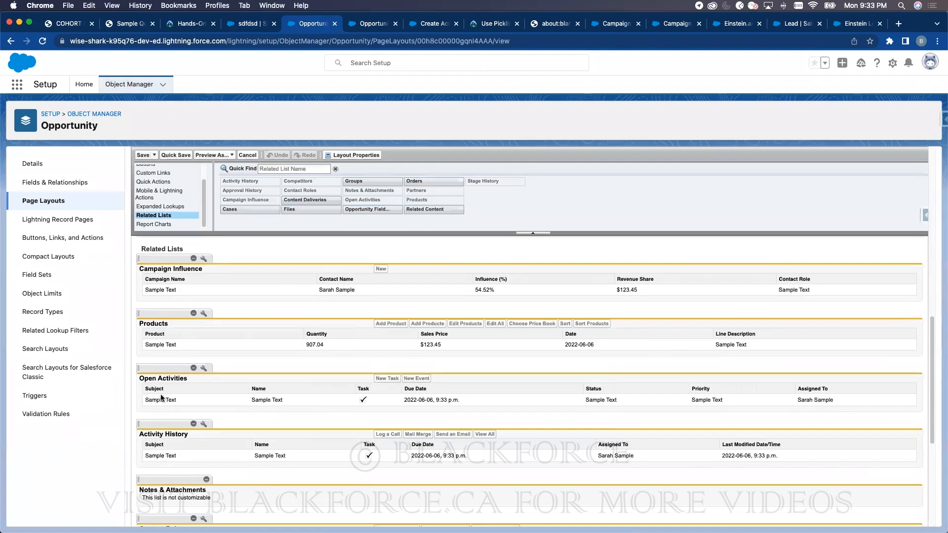
pyautogui.scroll(-5, 194, 449)
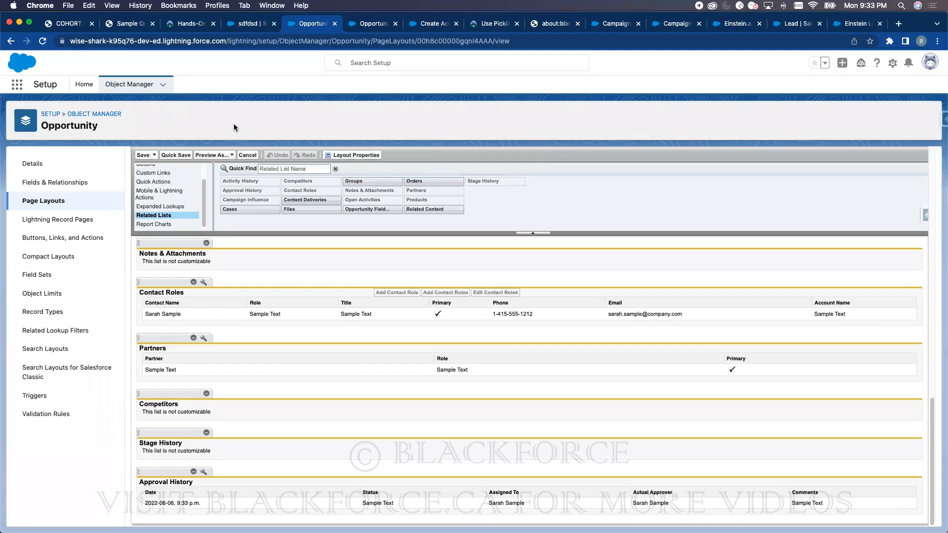
pyautogui.click(241, 27)
pyautogui.scroll(5, 292, 240)
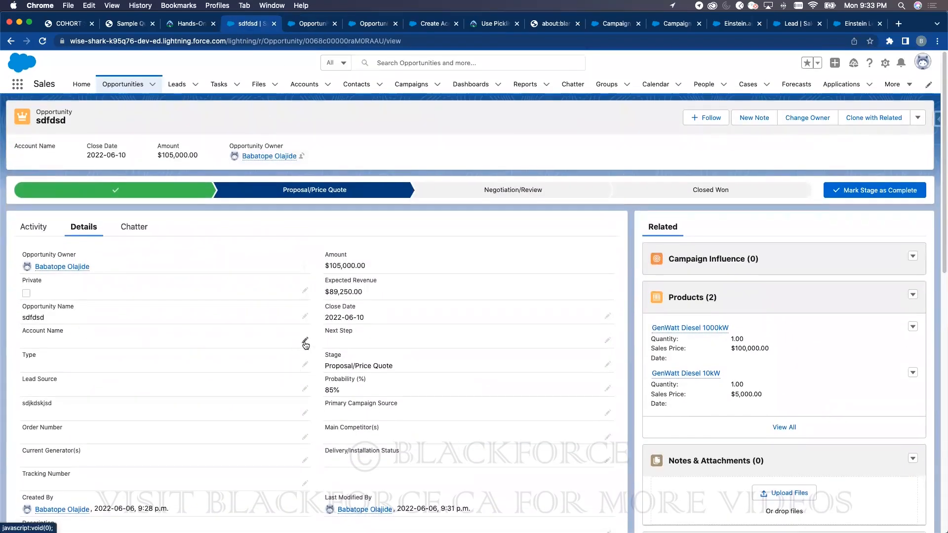
pyautogui.click(305, 342)
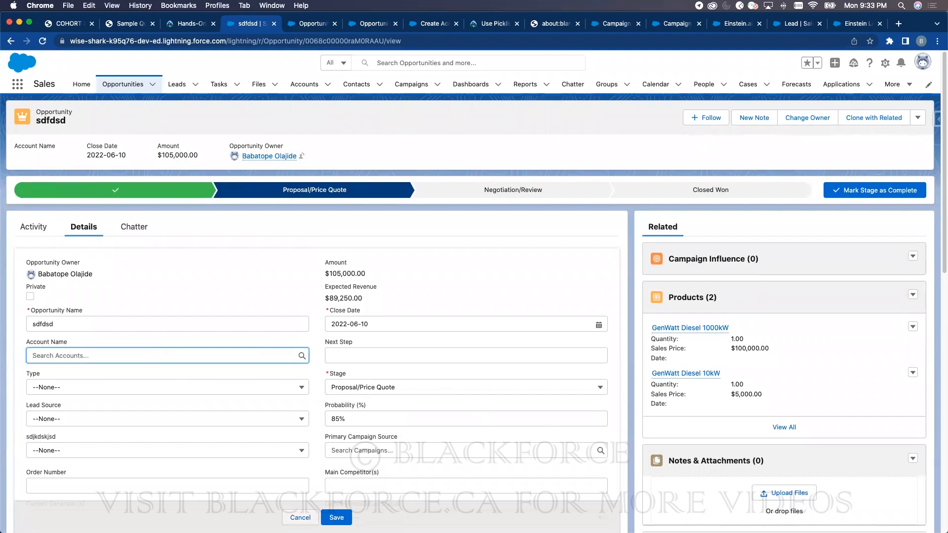
pyautogui.click(300, 517)
pyautogui.scroll(-3, 747, 377)
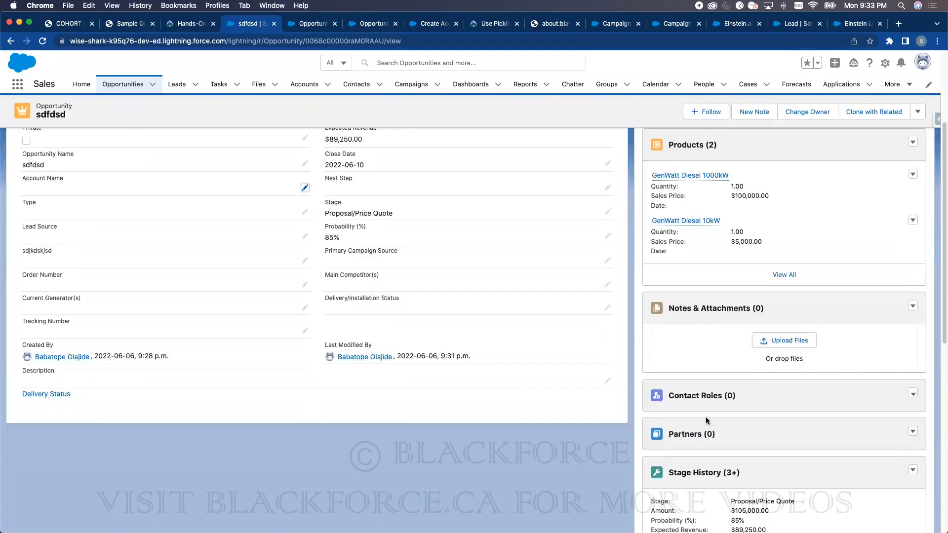
pyautogui.scroll(4, 706, 416)
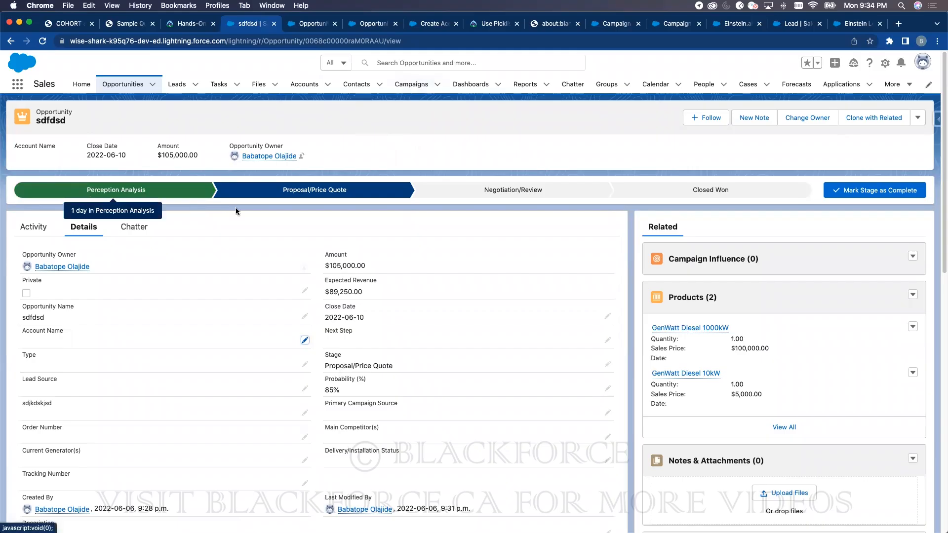
pyautogui.click(358, 23)
pyautogui.click(328, 23)
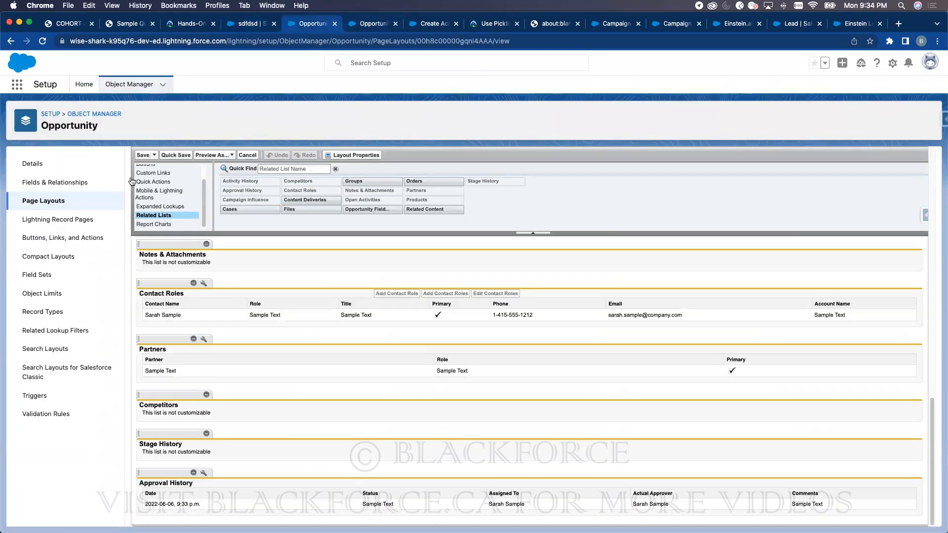
pyautogui.click(55, 183)
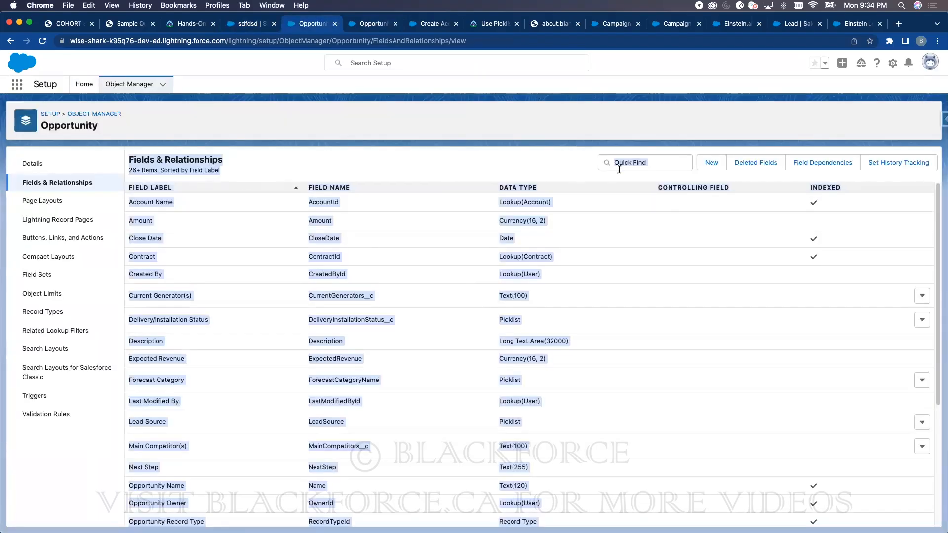
pyautogui.click(632, 160)
pyautogui.write('stage')
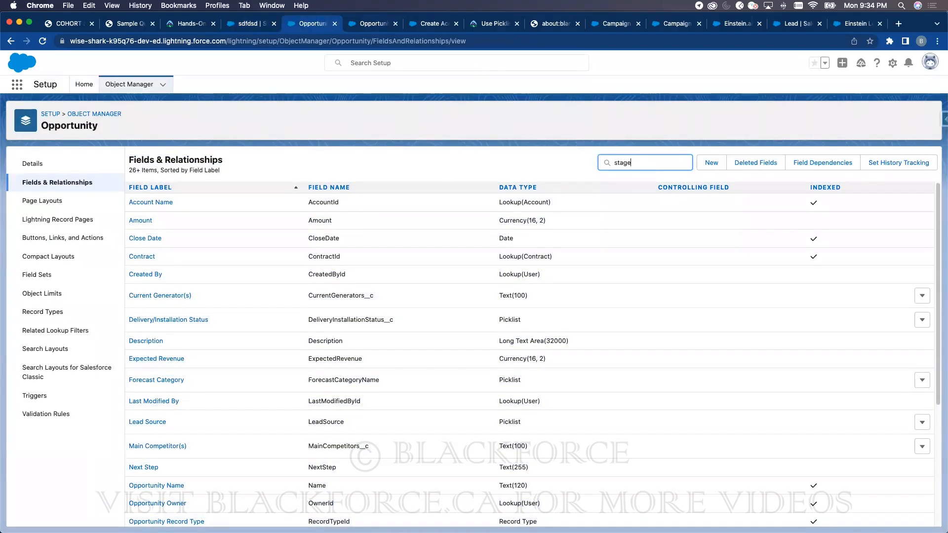
pyautogui.click(137, 205)
pyautogui.scroll(-5, 257, 395)
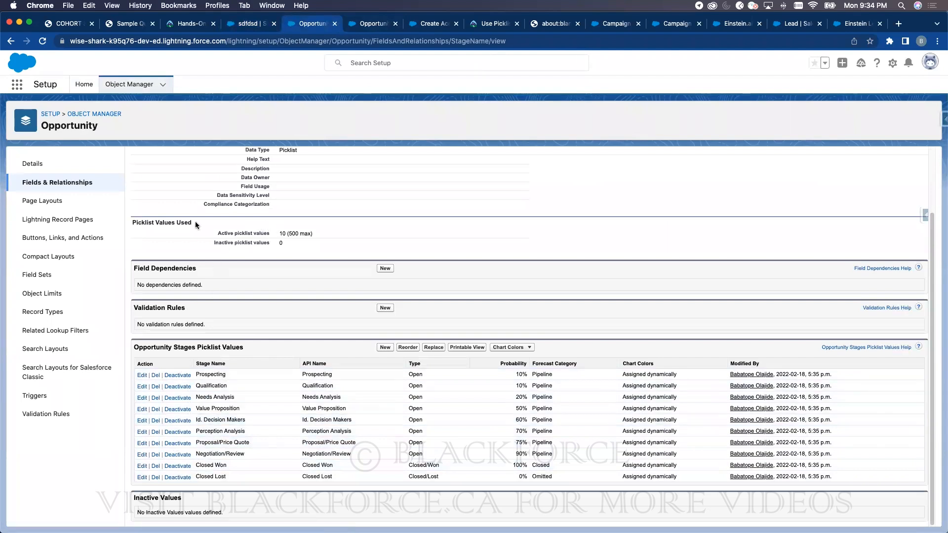
pyautogui.click(45, 312)
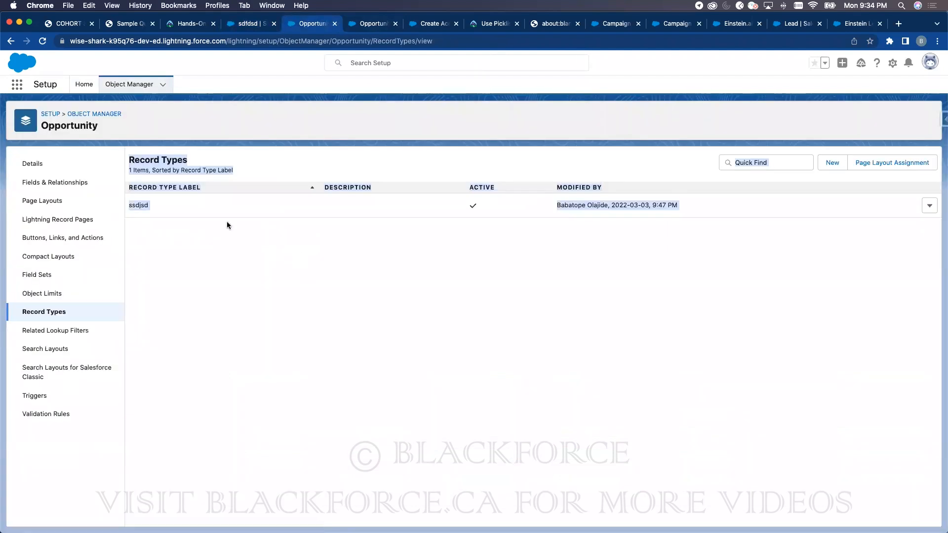
pyautogui.click(139, 205)
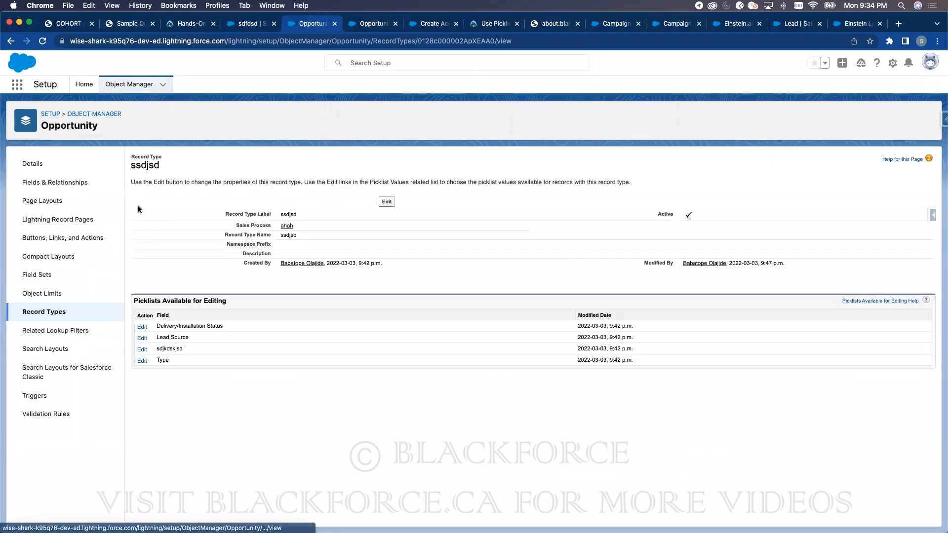
pyautogui.click(142, 361)
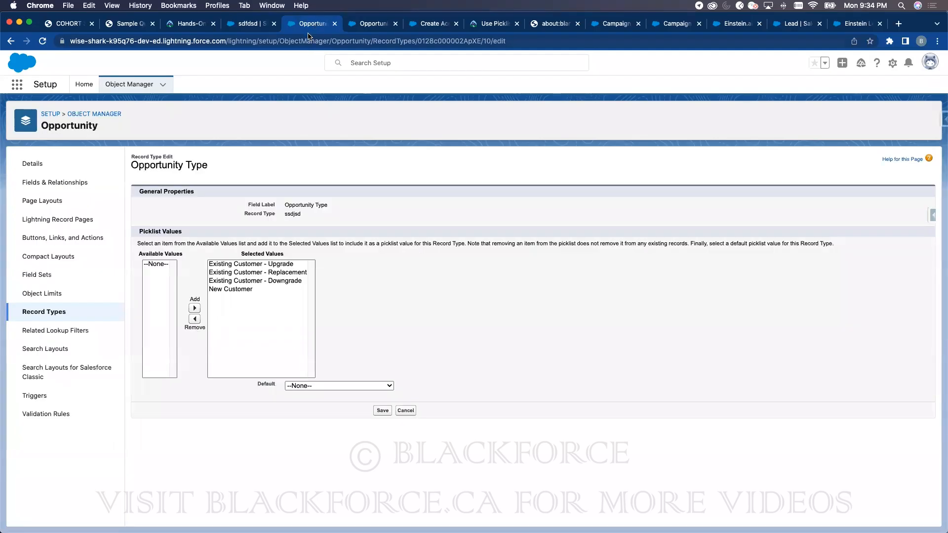
pyautogui.click(246, 25)
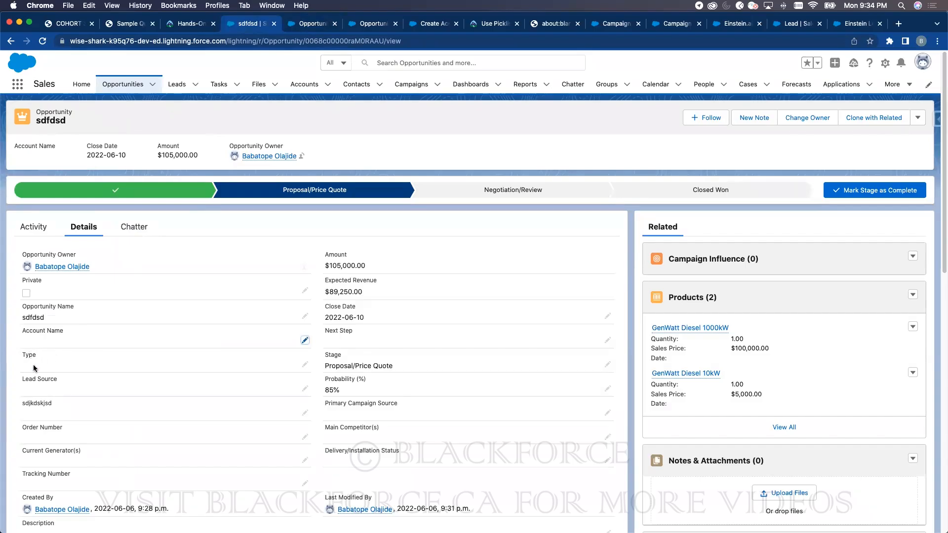
pyautogui.click(313, 23)
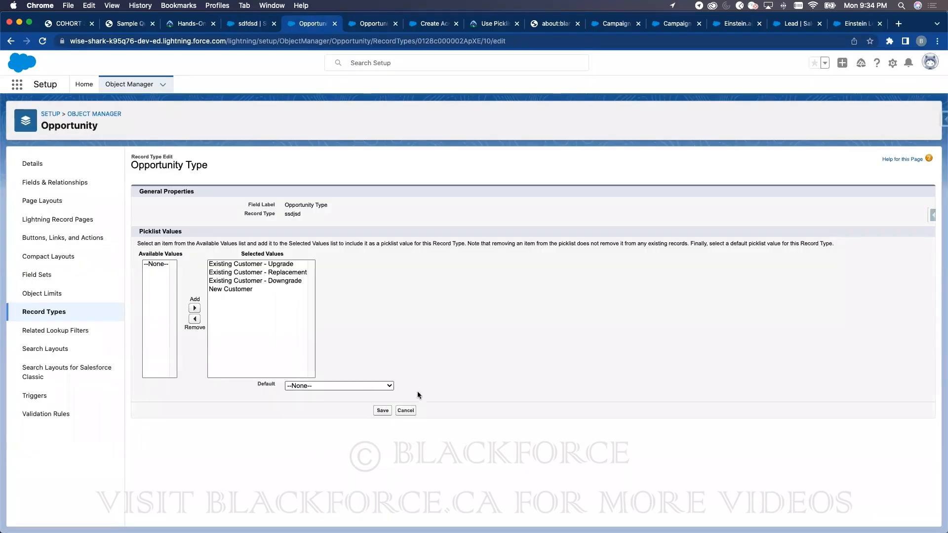
pyautogui.click(402, 350)
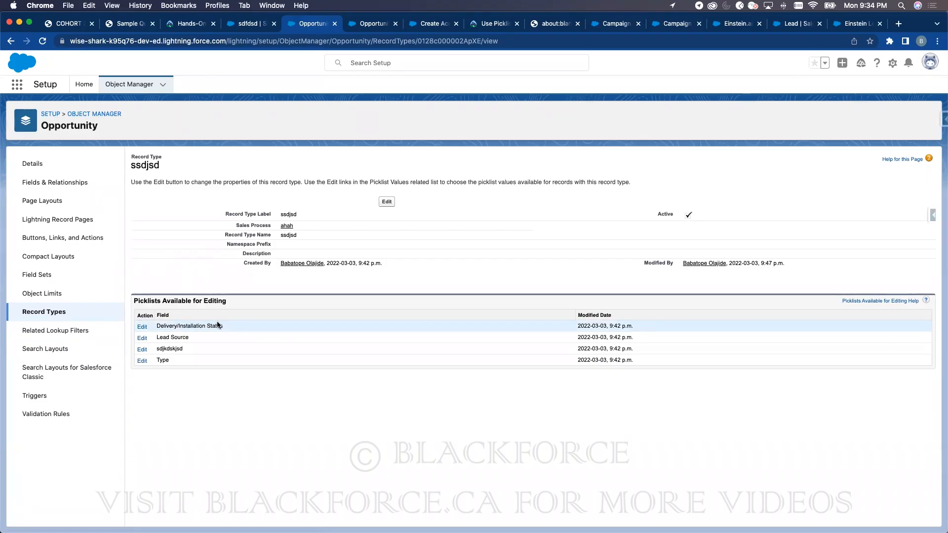
pyautogui.click(253, 24)
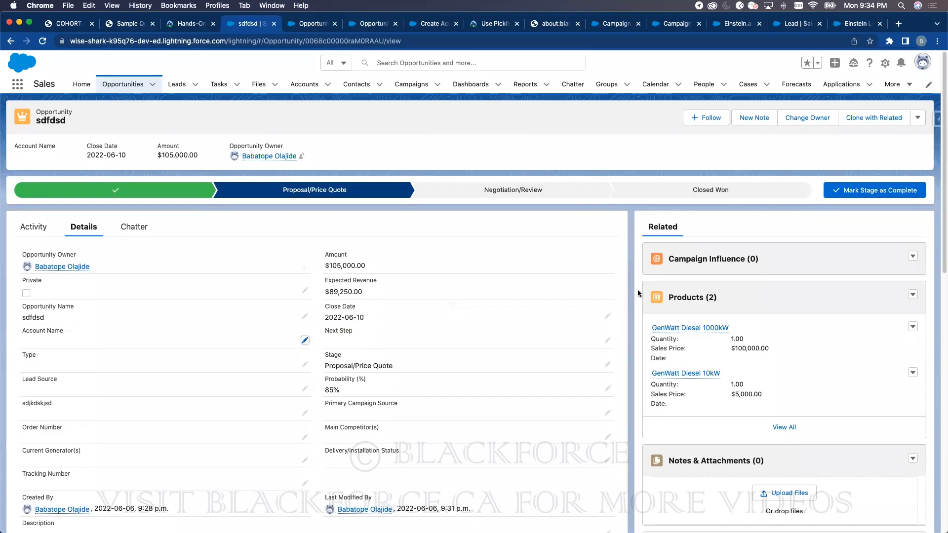
pyautogui.scroll(-10, 765, 380)
pyautogui.scroll(8, 762, 378)
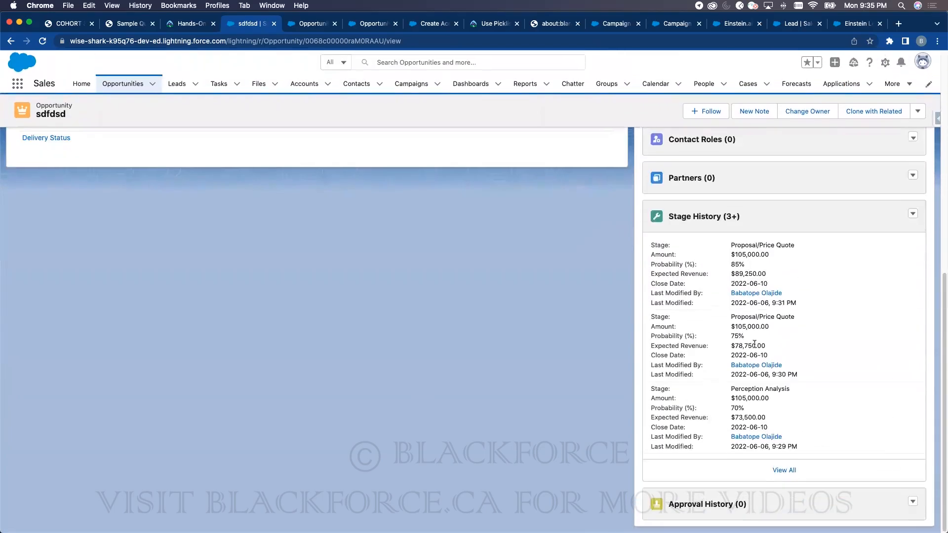
pyautogui.scroll(5, 730, 237)
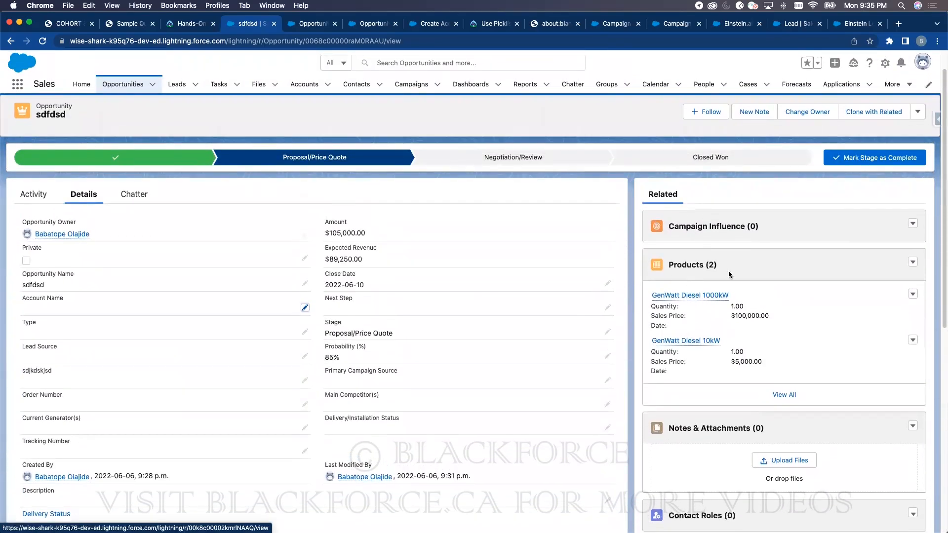
pyautogui.scroll(-5, 728, 271)
pyautogui.scroll(3, 492, 169)
pyautogui.scroll(3, 639, 210)
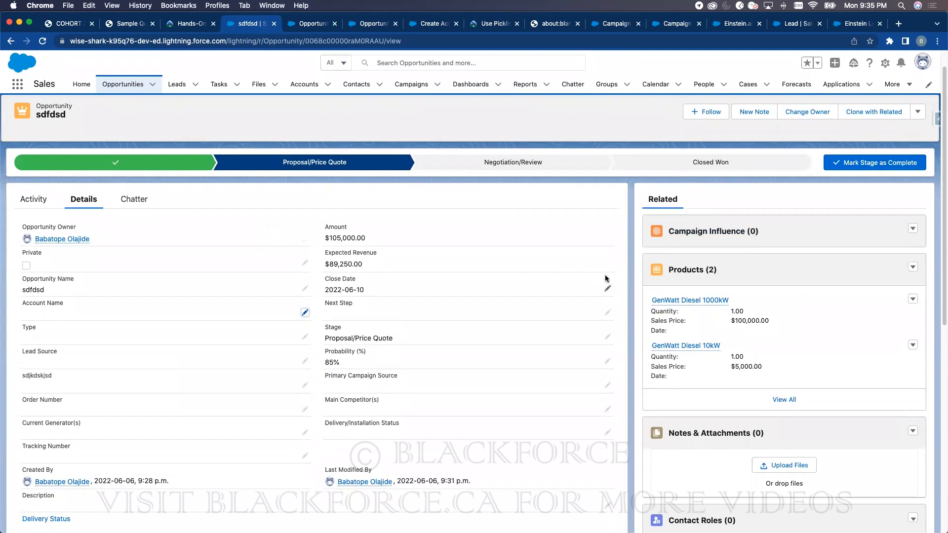
pyautogui.scroll(-8, 679, 248)
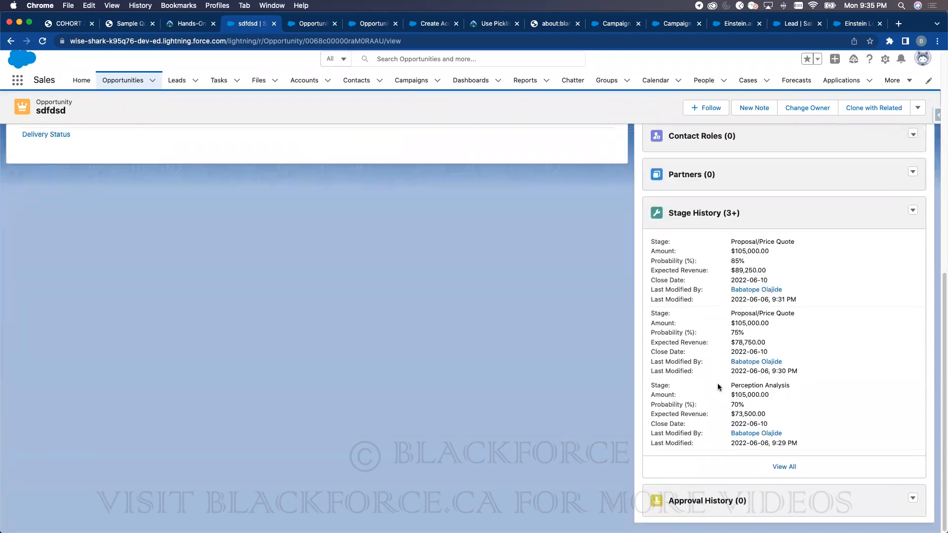
pyautogui.scroll(10, 701, 321)
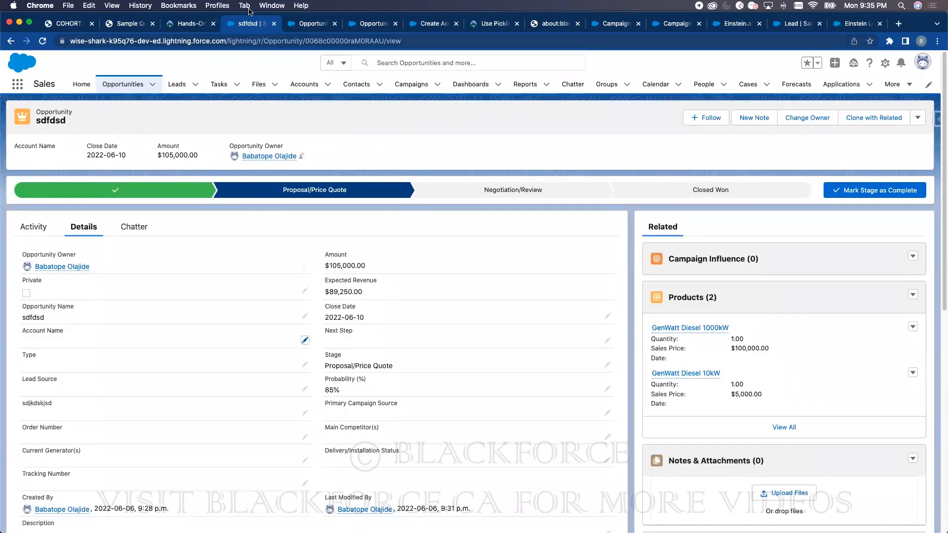
# - Find Opportunity Team Settings with Quick Find 'oppo' and enable team selling
pyautogui.click(306, 24)
pyautogui.click(83, 85)
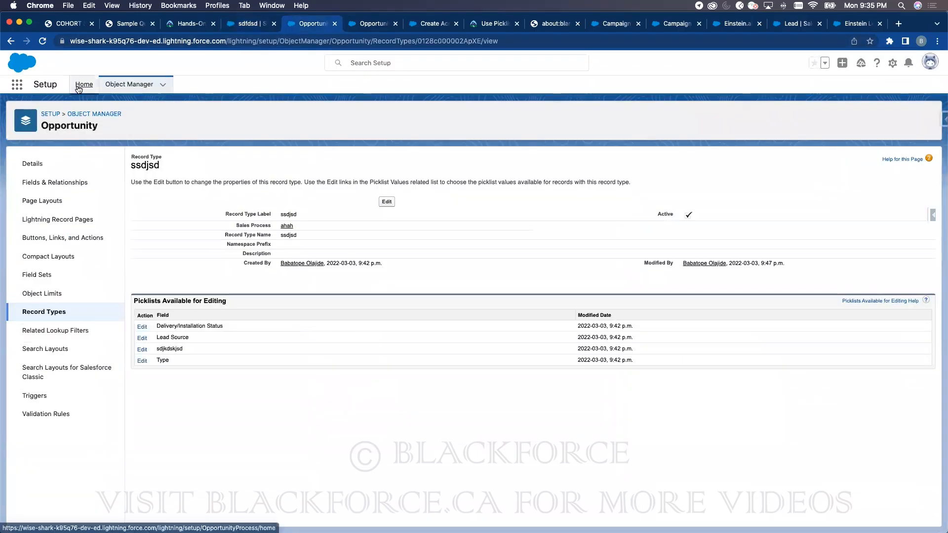
pyautogui.click(72, 111)
pyautogui.doubleClick(72, 111)
pyautogui.write('oppo')
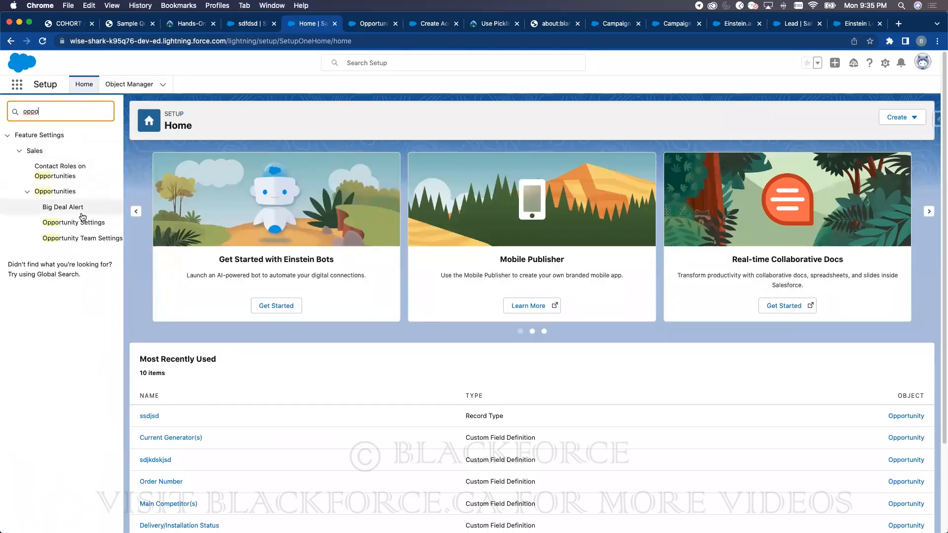
pyautogui.click(86, 239)
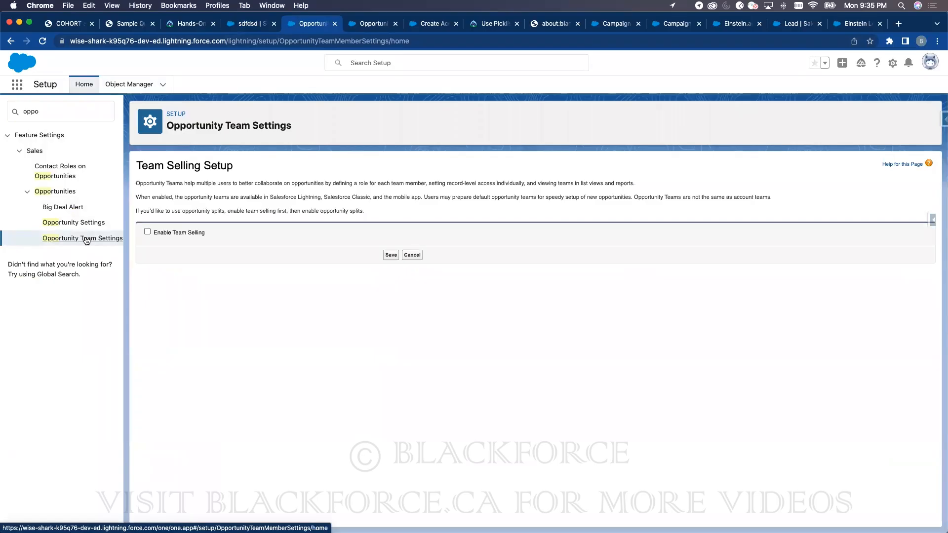
pyautogui.click(147, 232)
pyautogui.click(391, 255)
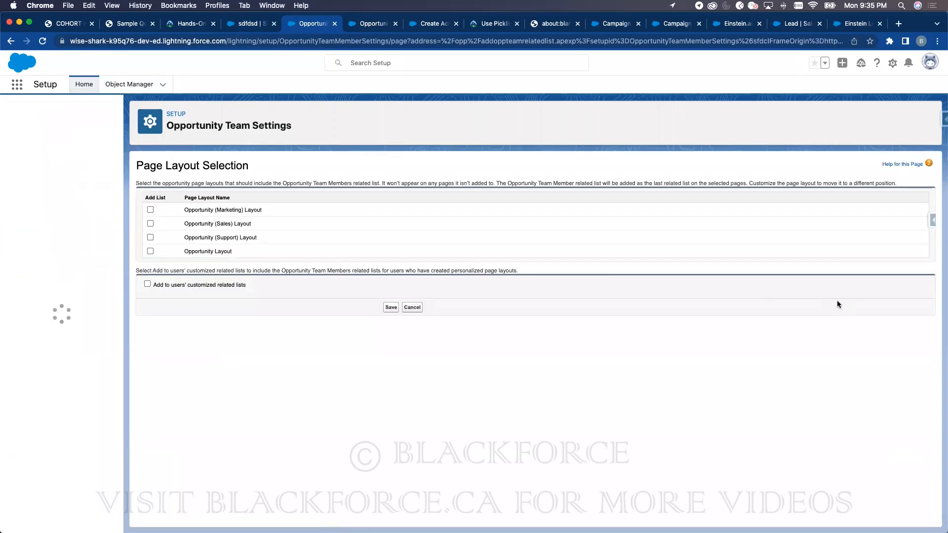
# - Add the team list to the Marketing, Sales, Support and Opportunity layouts and users' lists, then reload sdfdsd
pyautogui.click(150, 209)
pyautogui.click(150, 224)
pyautogui.click(150, 237)
pyautogui.click(150, 251)
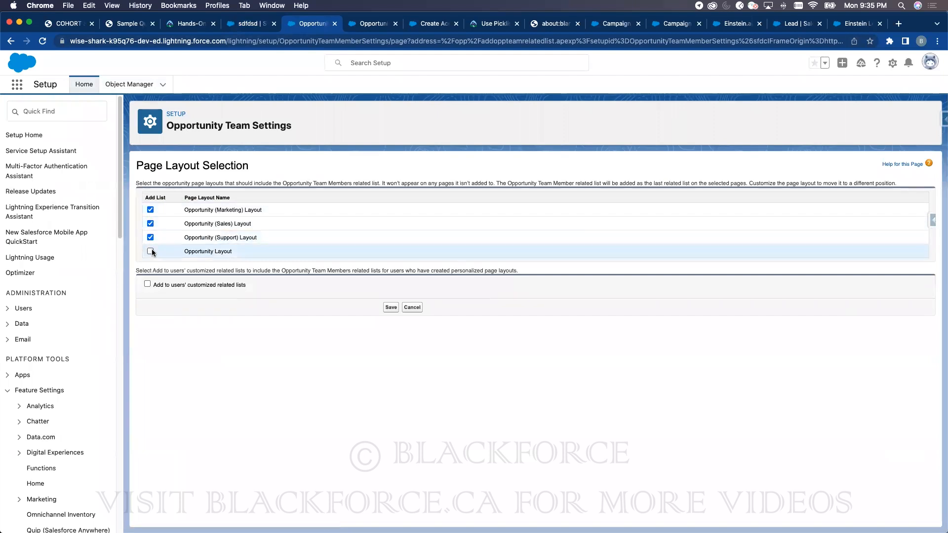
pyautogui.click(147, 284)
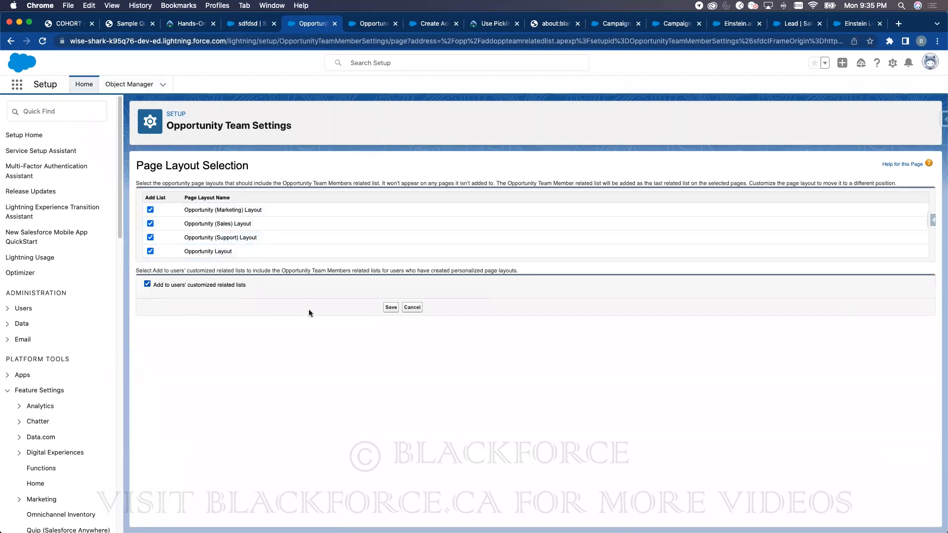
pyautogui.click(390, 307)
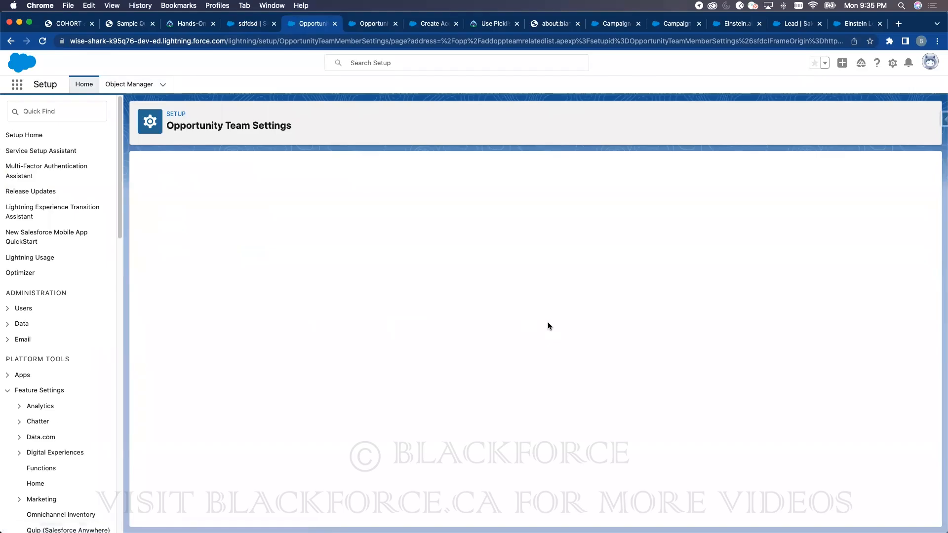
pyautogui.click(255, 25)
pyautogui.click(42, 41)
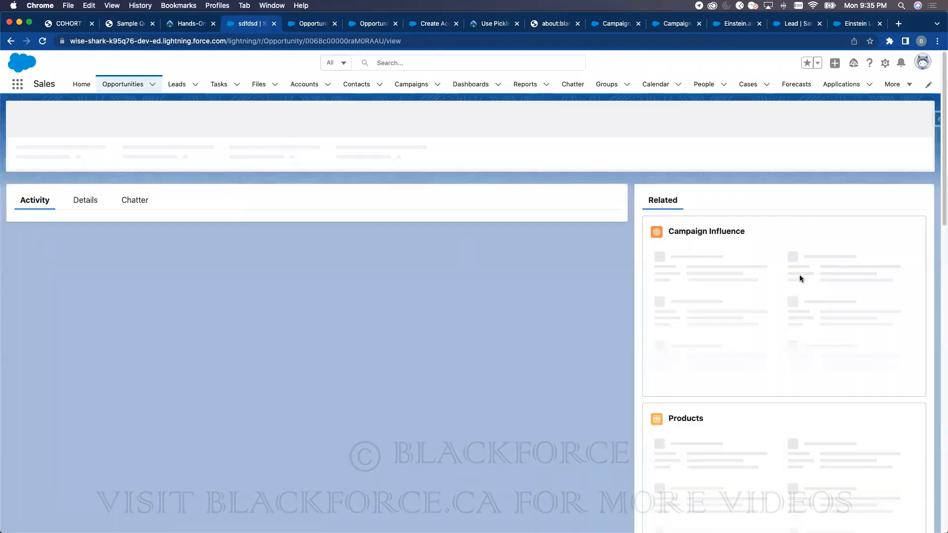
# - Scroll to sdfdsd's empty Opportunity Team (0) list and open its dropdown
pyautogui.scroll(-12, 750, 358)
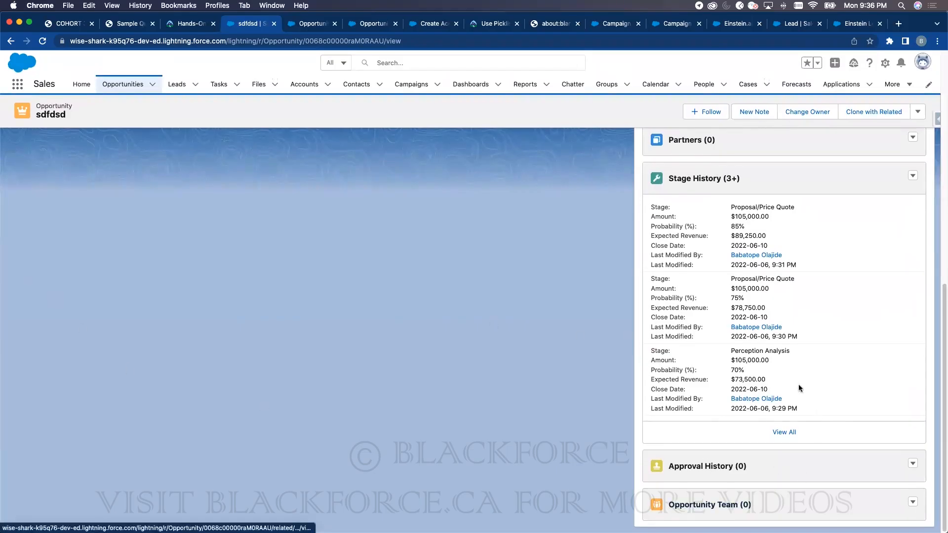
pyautogui.scroll(3, 768, 306)
pyautogui.scroll(6, 767, 307)
pyautogui.scroll(-9, 765, 312)
pyautogui.click(912, 502)
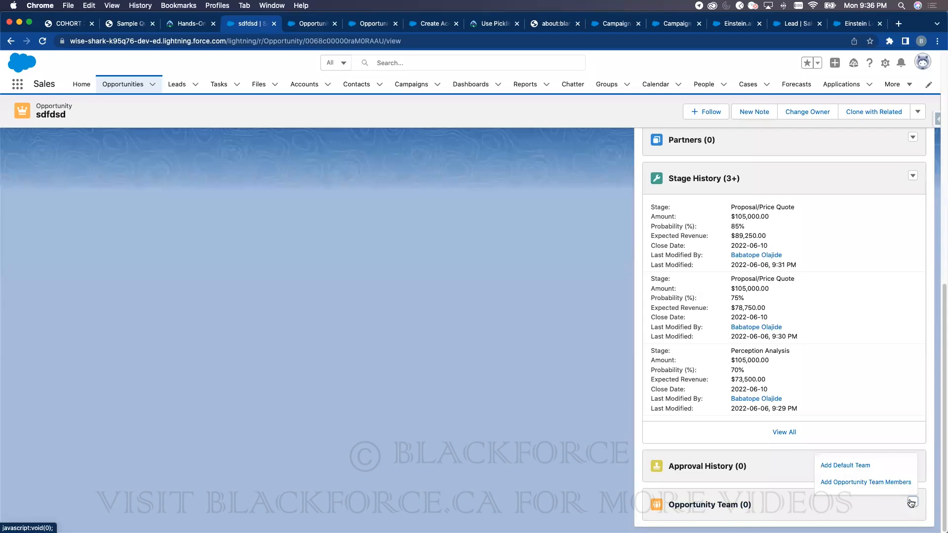
# - Add a user to the sdfdsd opportunity team as Account Manager
pyautogui.click(869, 484)
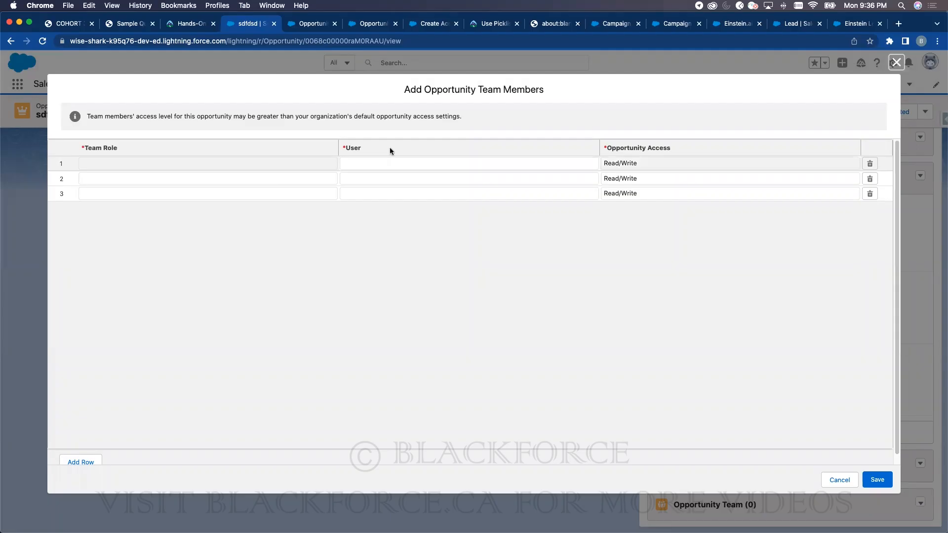
pyautogui.click(159, 162)
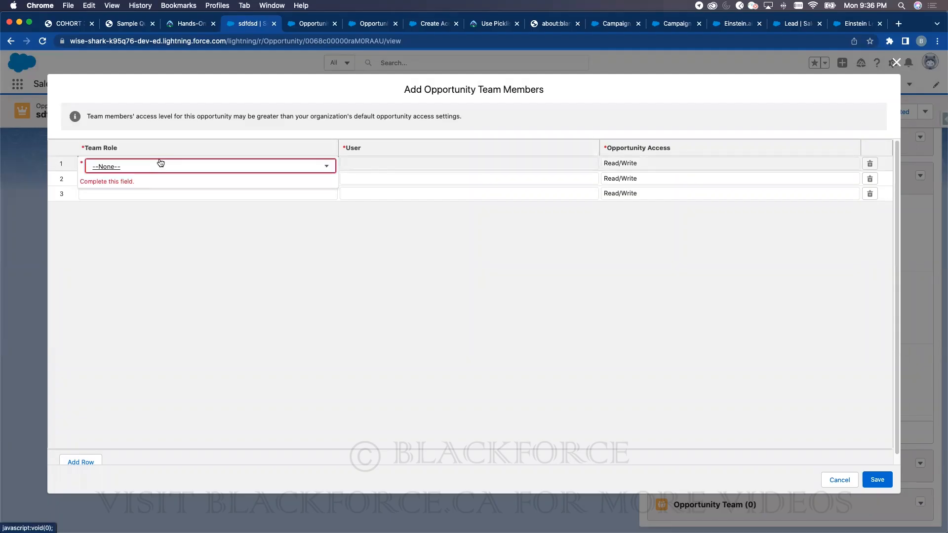
pyautogui.click(160, 166)
pyautogui.click(148, 204)
pyautogui.click(389, 157)
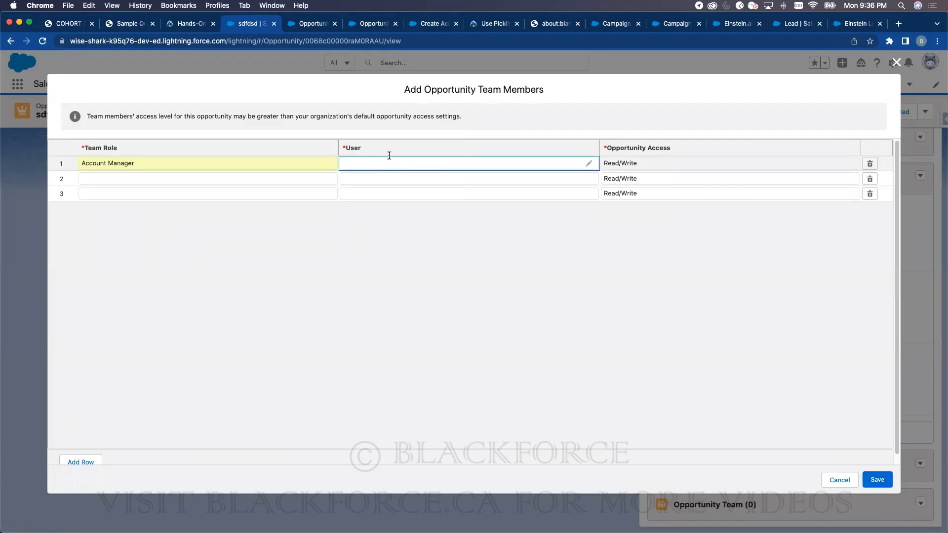
pyautogui.click(383, 166)
pyautogui.click(398, 190)
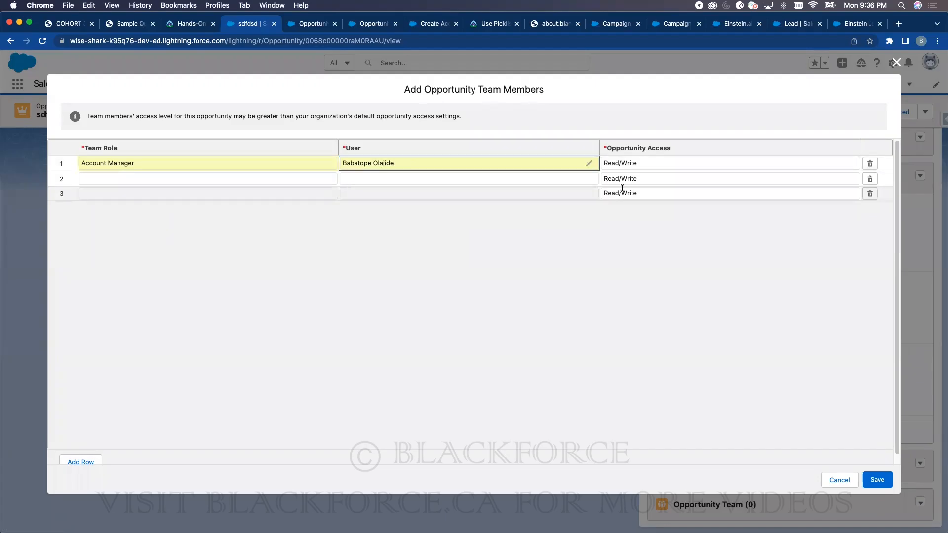
pyautogui.click(875, 478)
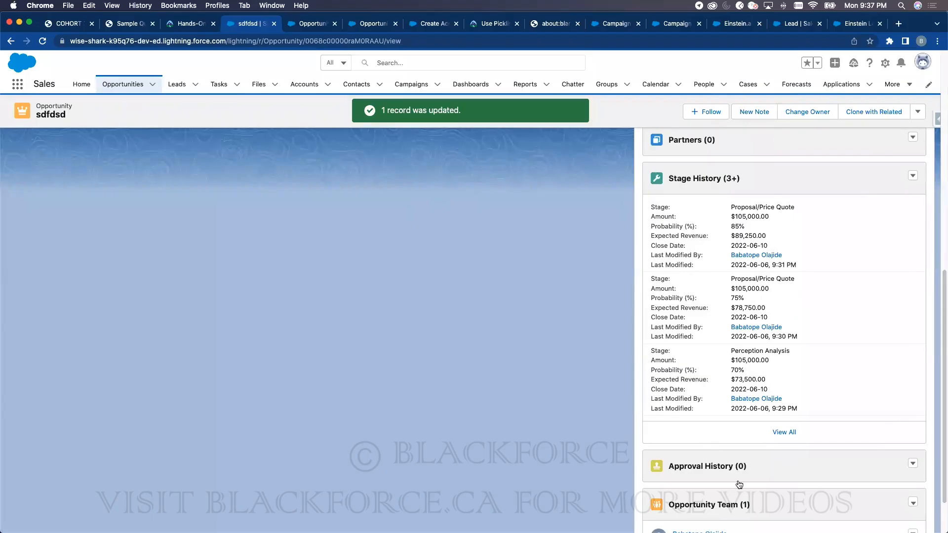
# - Try Add Default Team on sdfdsd, which is refused, then return to the settings tab
pyautogui.scroll(-2, 739, 484)
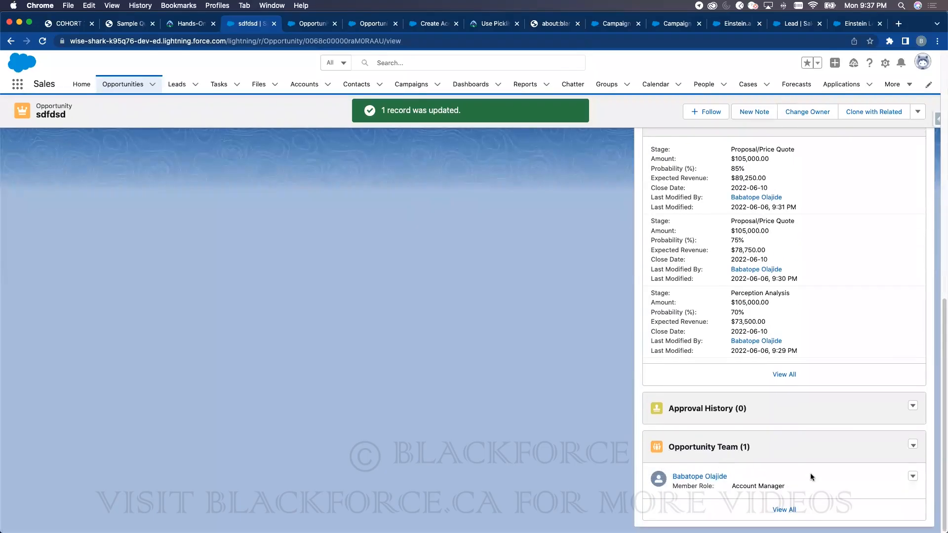
pyautogui.click(911, 477)
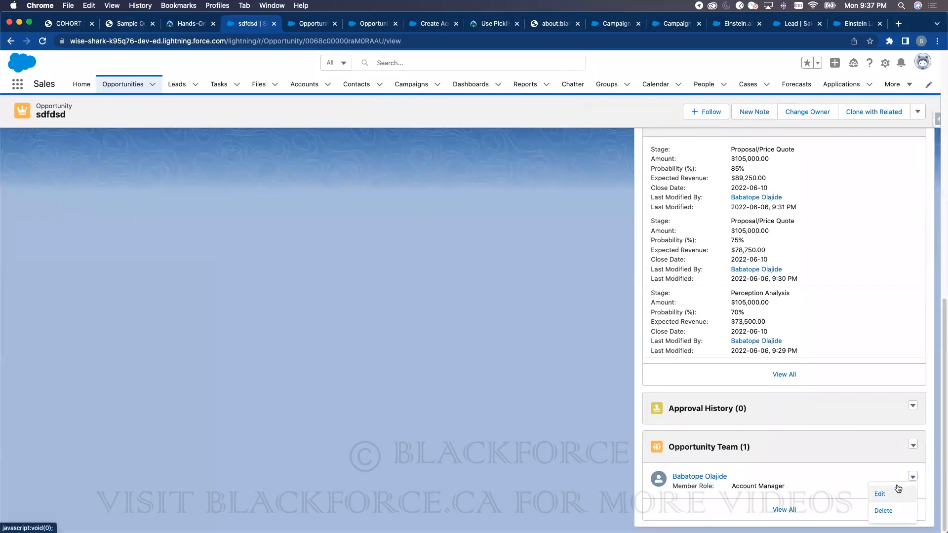
pyautogui.click(914, 446)
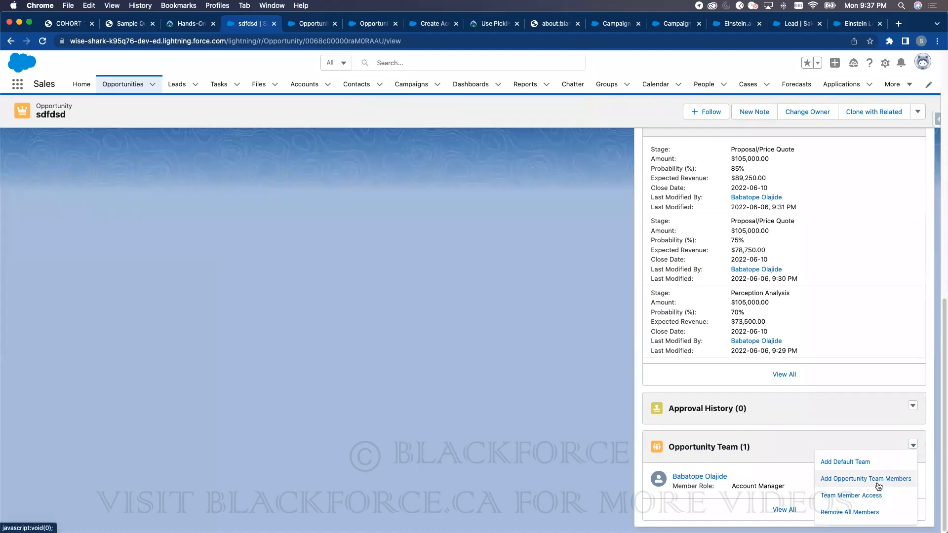
pyautogui.click(856, 462)
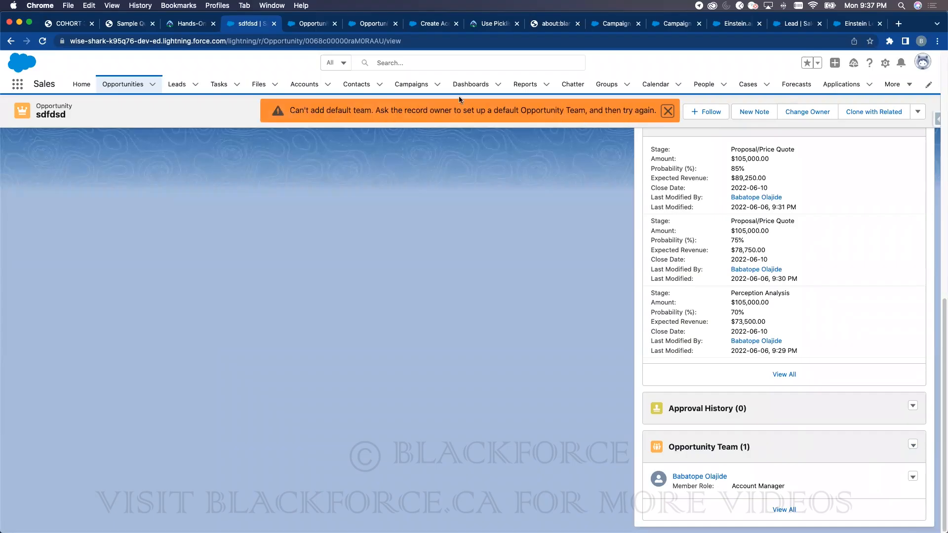
pyautogui.click(306, 24)
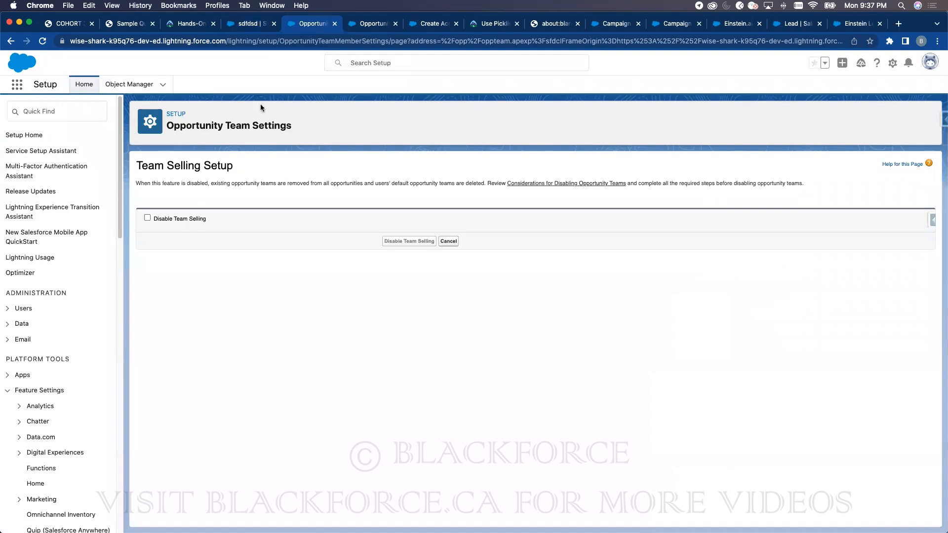
# - Reopen Opportunity Team Settings through Quick Find 'opp'
pyautogui.click(243, 28)
pyautogui.click(308, 25)
pyautogui.click(38, 110)
pyautogui.write('opp')
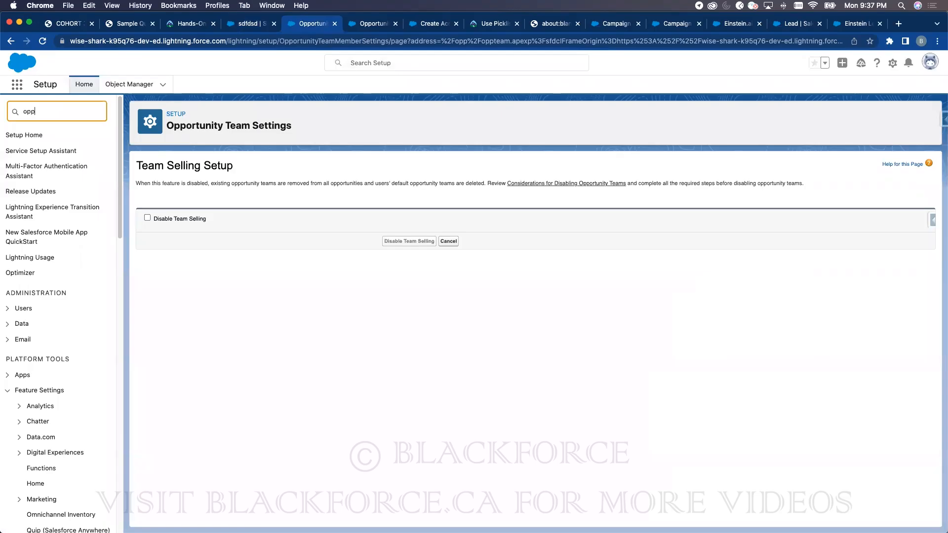
pyautogui.click(91, 294)
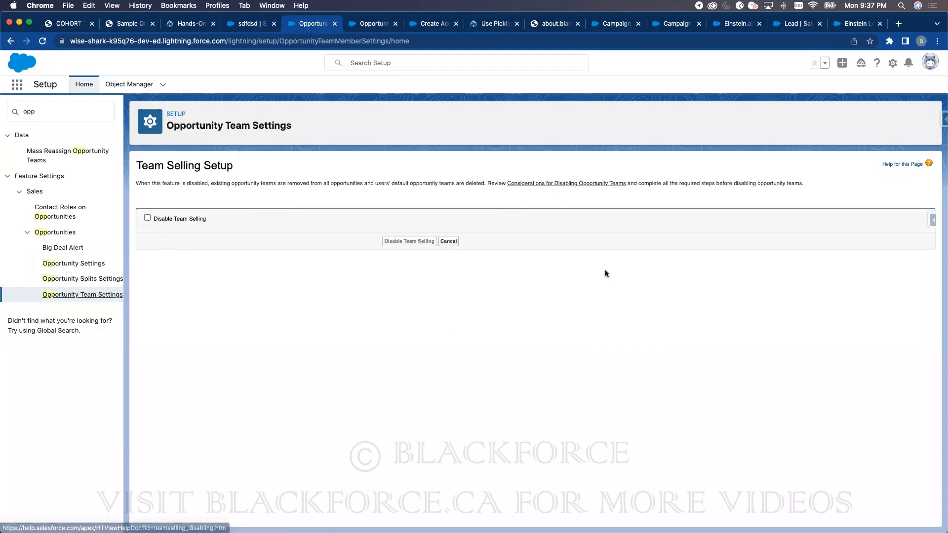
# - Return to the sdfdsd record and open the user's profile menu to reach Settings
pyautogui.click(251, 24)
pyautogui.click(918, 69)
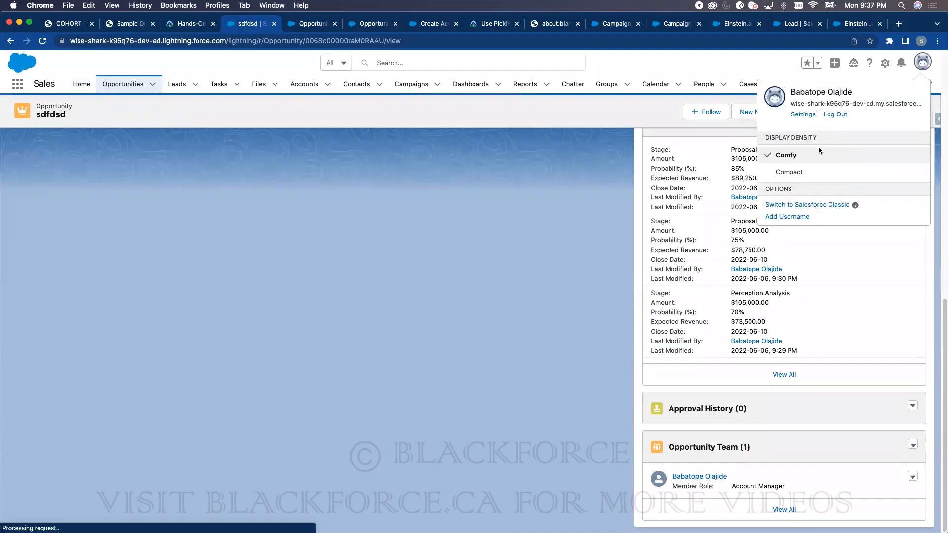
pyautogui.press('Escape')
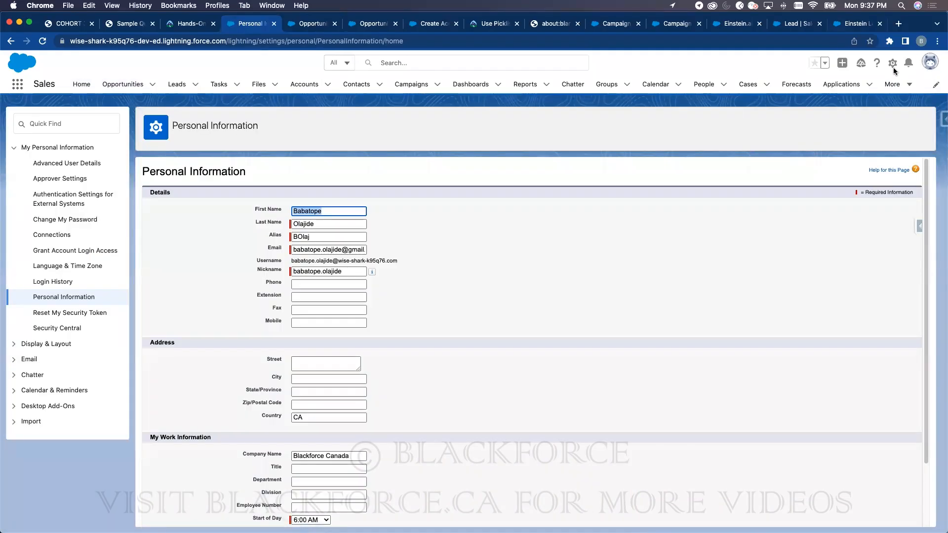
pyautogui.click(930, 62)
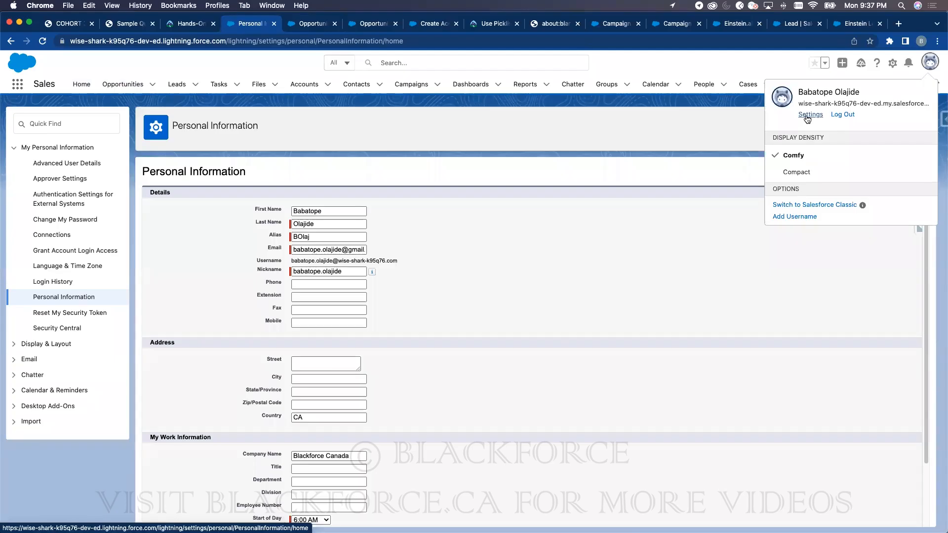
# - Open Advanced User Details, jump to Default Opportunity Team, and start adding members
pyautogui.click(46, 167)
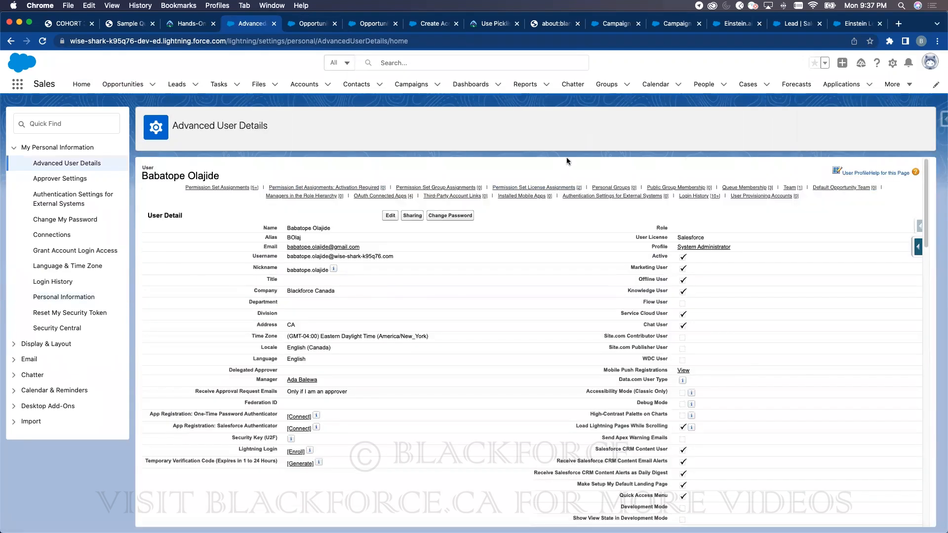
pyautogui.click(823, 189)
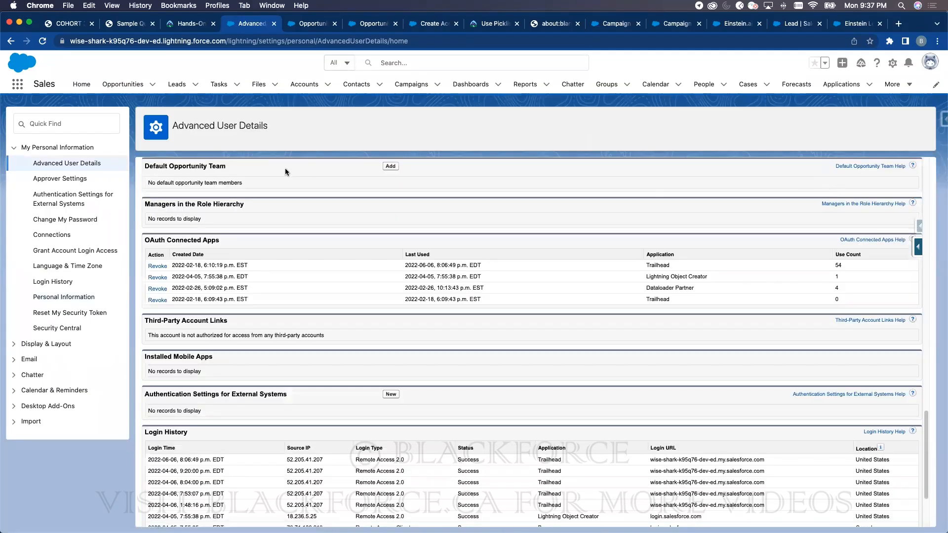
pyautogui.click(395, 164)
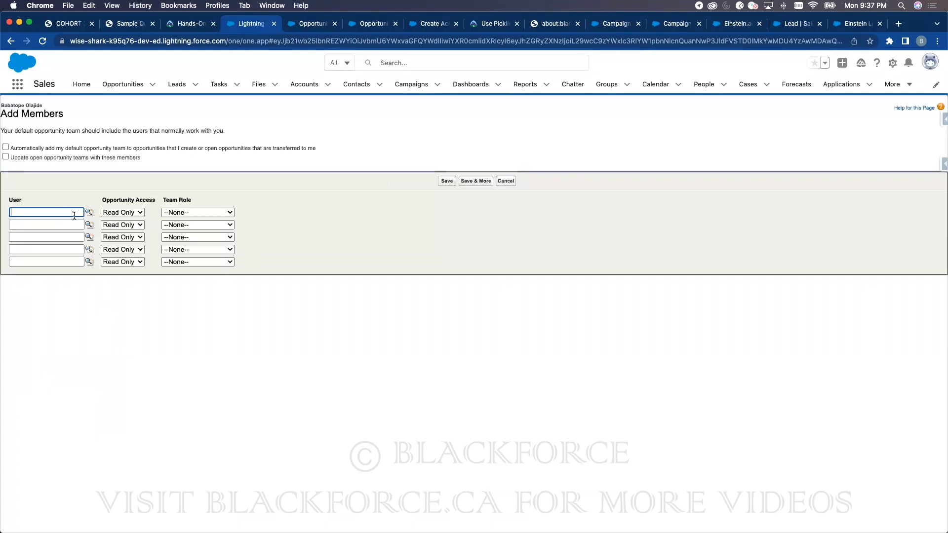
# - Look up and choose two users for the first two default team rows
pyautogui.click(89, 212)
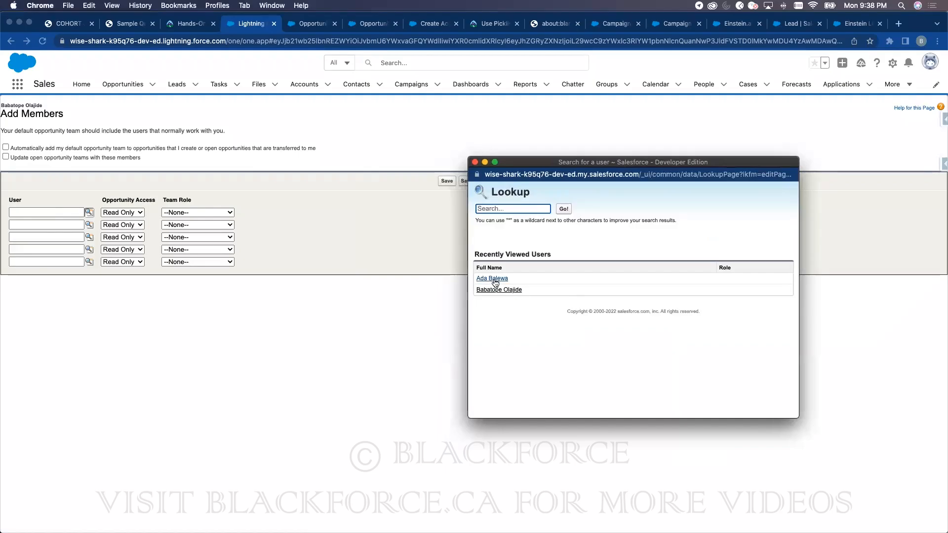
pyautogui.click(487, 277)
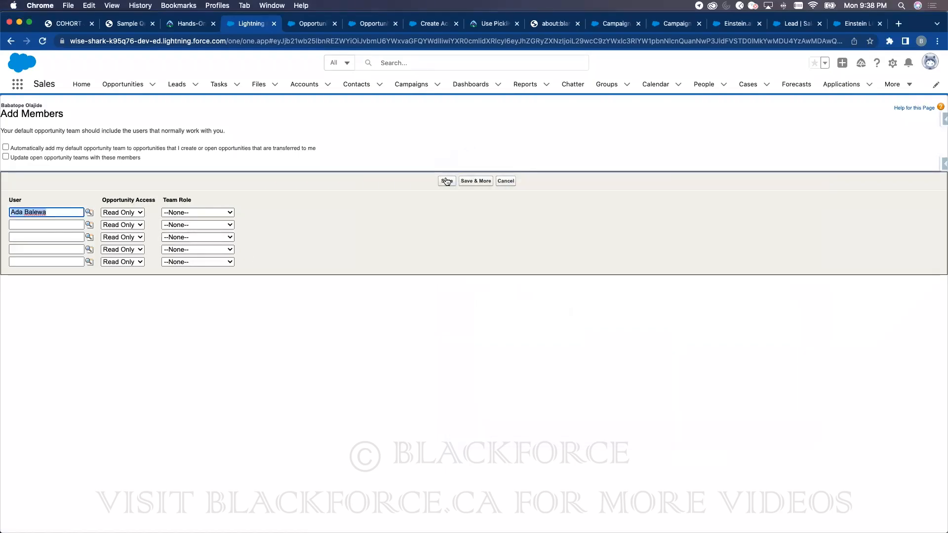
pyautogui.click(89, 226)
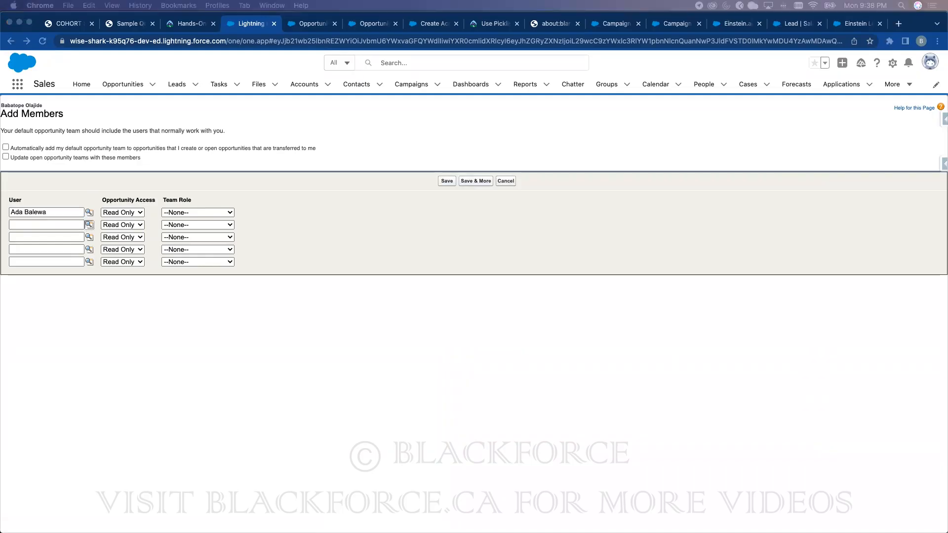
pyautogui.click(319, 321)
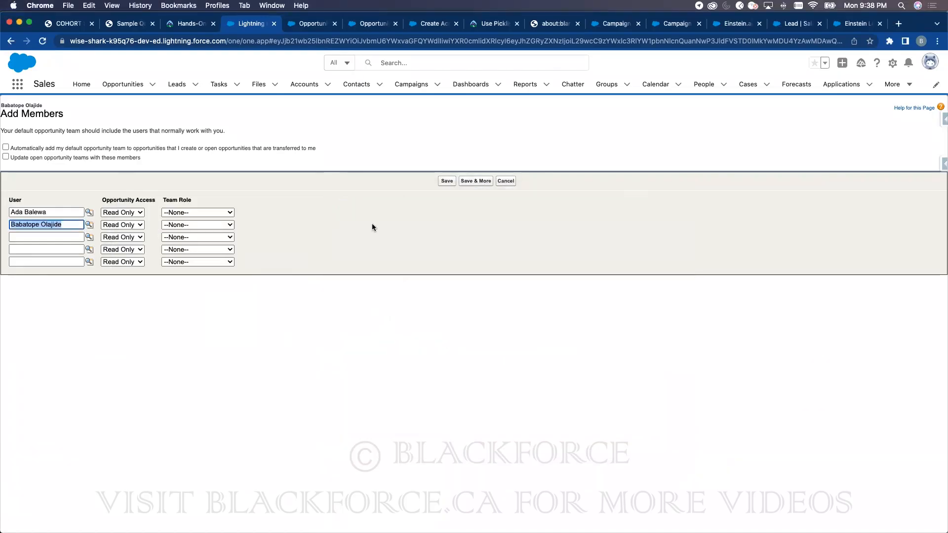
# - Make row 1 Channel Manager and row 2 Account Manager, both Read/Write, and save
pyautogui.click(168, 229)
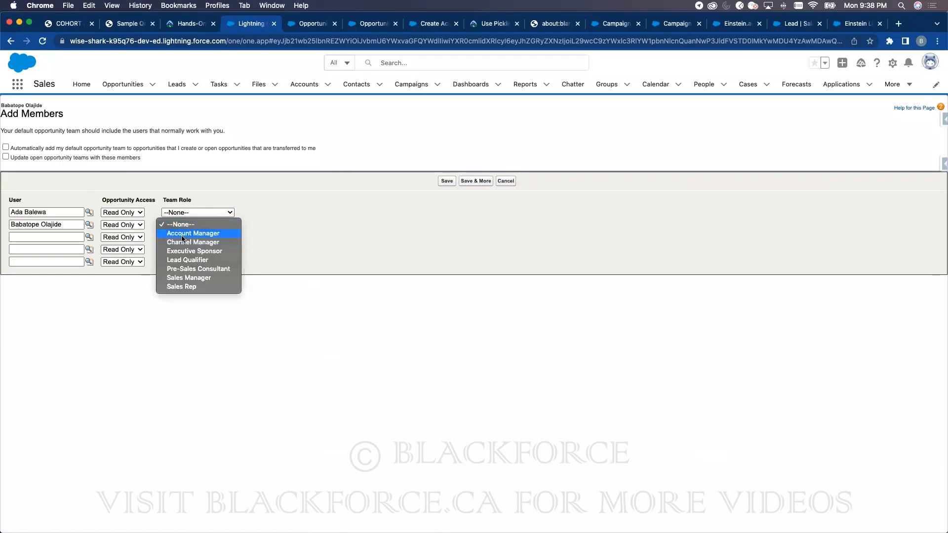
pyautogui.click(181, 234)
pyautogui.click(183, 212)
pyautogui.click(180, 230)
pyautogui.click(118, 213)
pyautogui.click(119, 222)
pyautogui.click(119, 225)
pyautogui.click(119, 235)
pyautogui.click(446, 181)
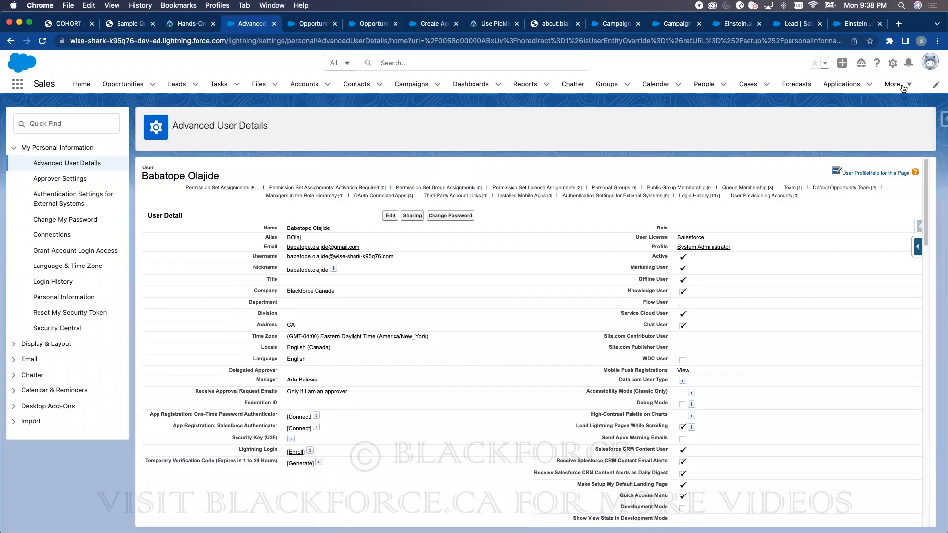
pyautogui.moveTo(743, 188)
# - Add the owner's default team to the Dickenson Mobile Generators opportunity
pyautogui.click(126, 83)
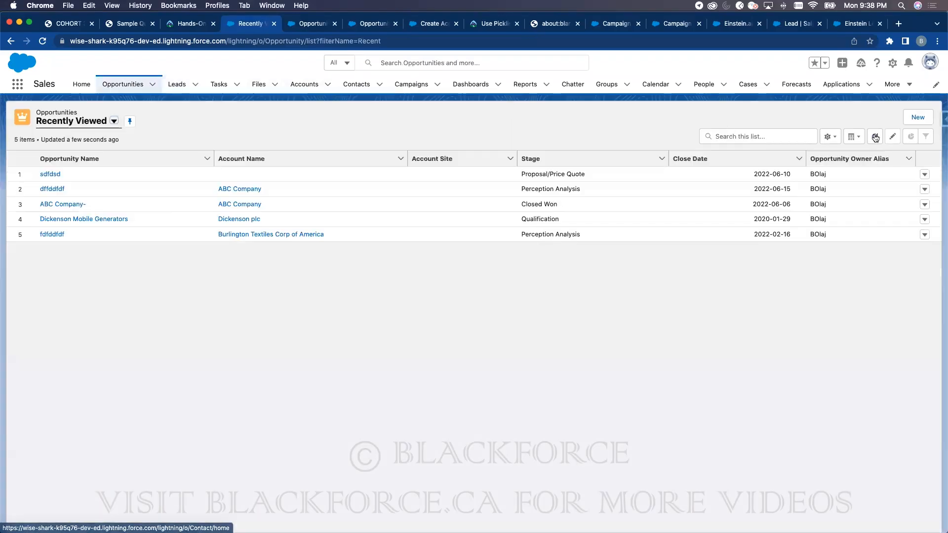
pyautogui.click(61, 219)
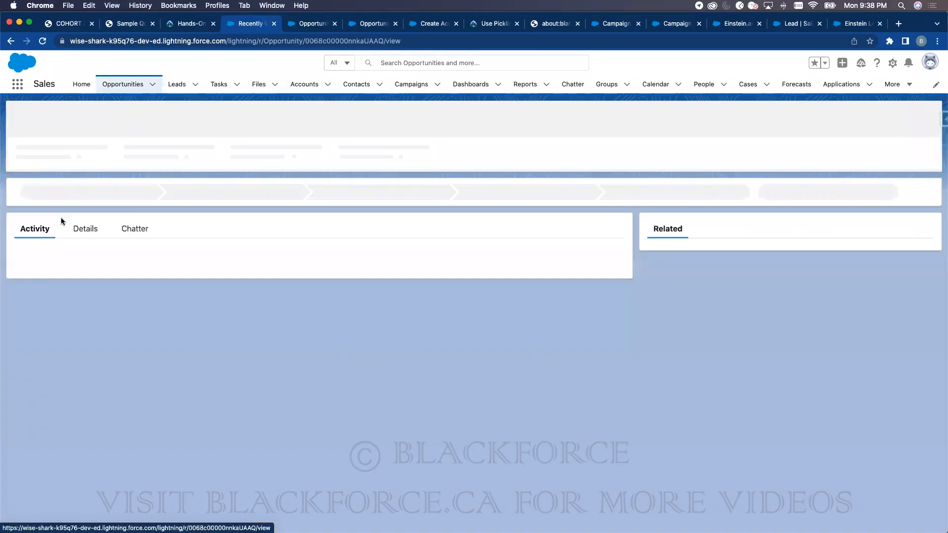
pyautogui.scroll(-5, 800, 421)
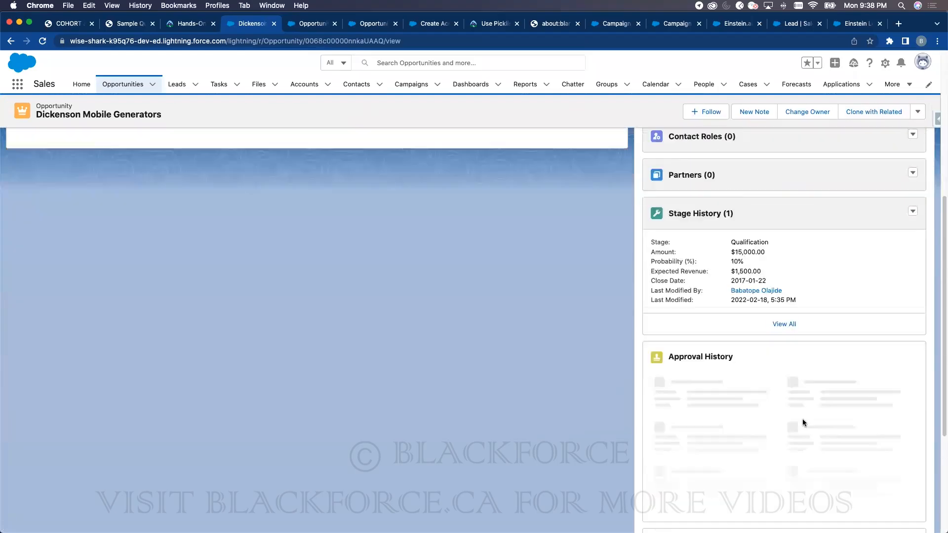
pyautogui.scroll(-3, 803, 420)
pyautogui.click(909, 504)
pyautogui.click(853, 464)
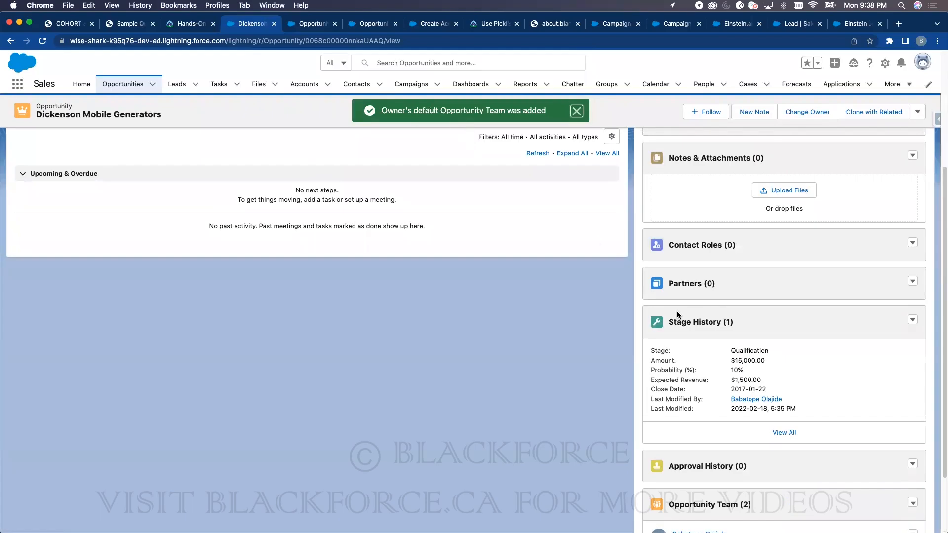
# - View the full Opportunity Team list showing the Account Manager and Channel Manager
pyautogui.scroll(-2, 689, 395)
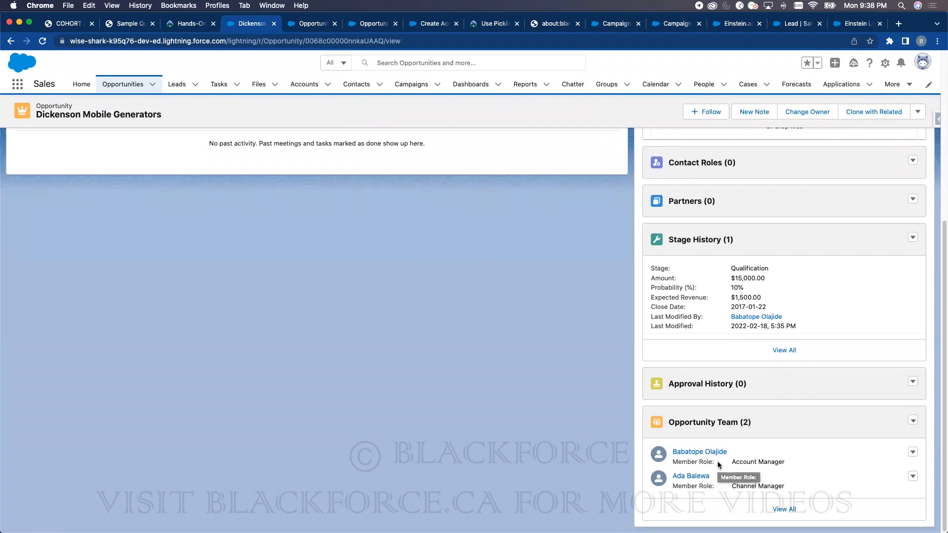
pyautogui.scroll(10, 718, 440)
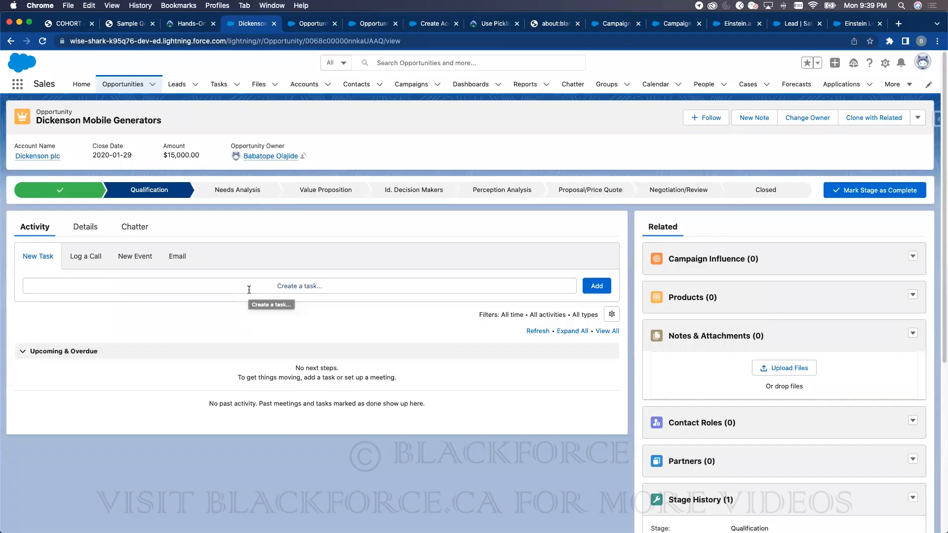
pyautogui.scroll(-5, 381, 305)
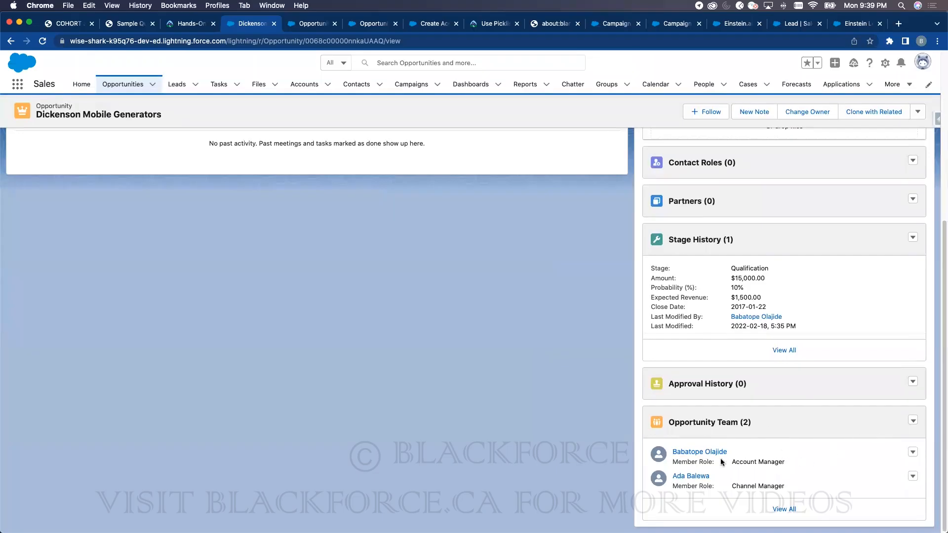
pyautogui.click(783, 509)
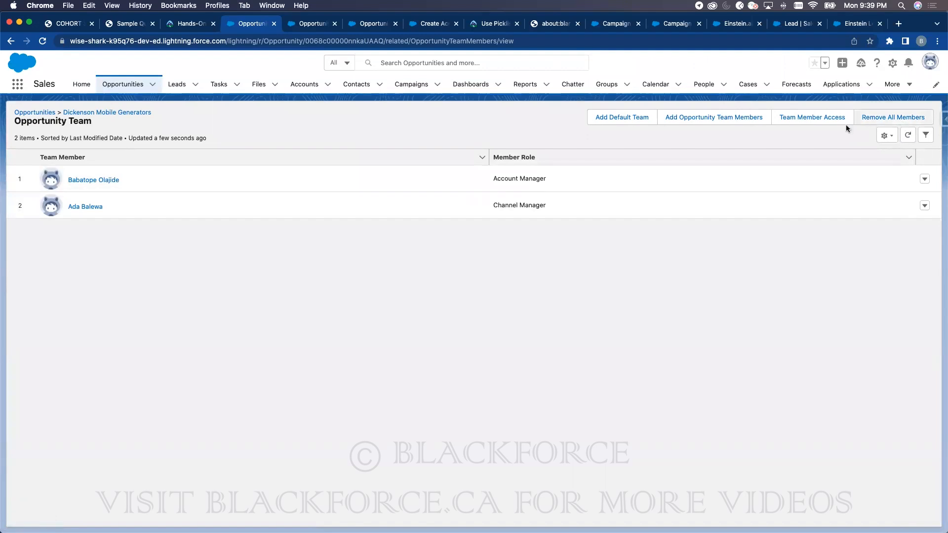
pyautogui.click(825, 121)
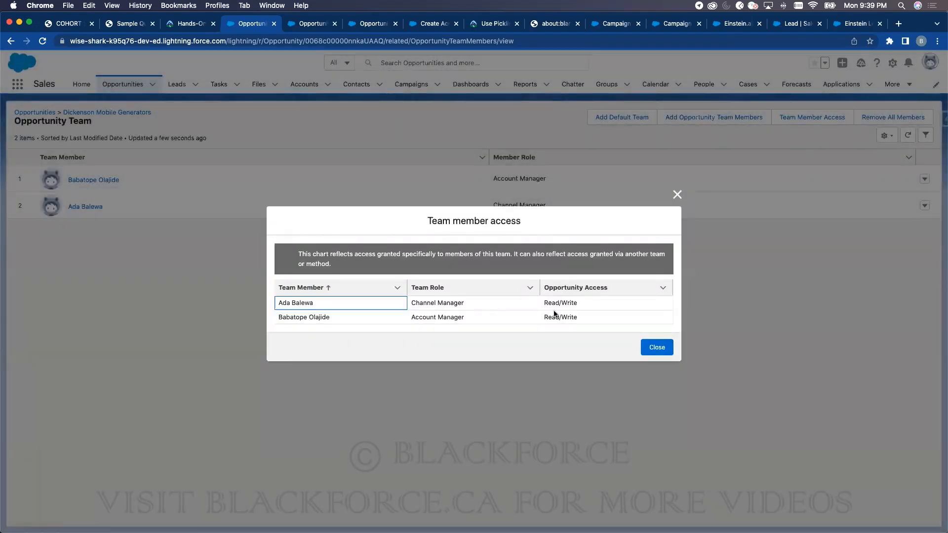
pyautogui.click(554, 302)
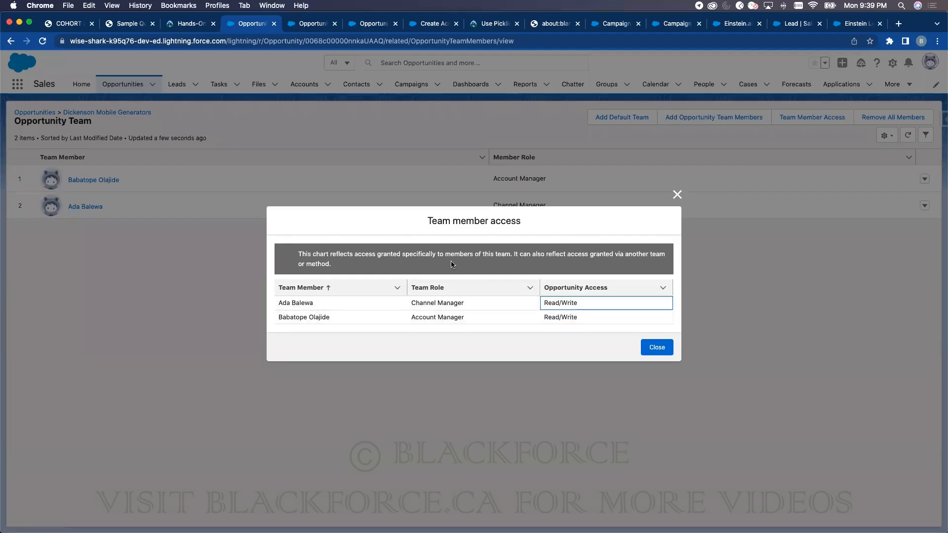
pyautogui.click(676, 194)
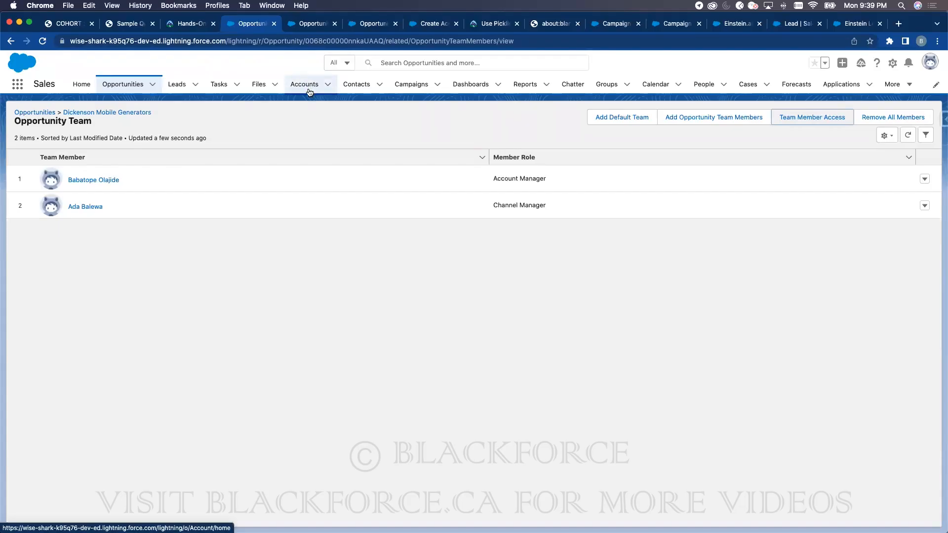
# - Glance at Opportunity Splits Settings, then open the Dickenson Mobile Generators opportunity from recently viewed
pyautogui.click(311, 28)
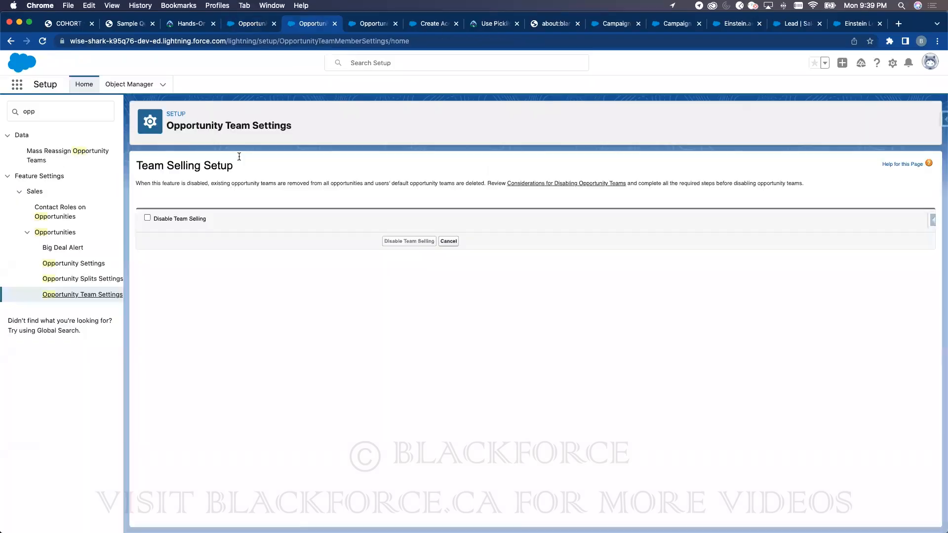
pyautogui.click(91, 279)
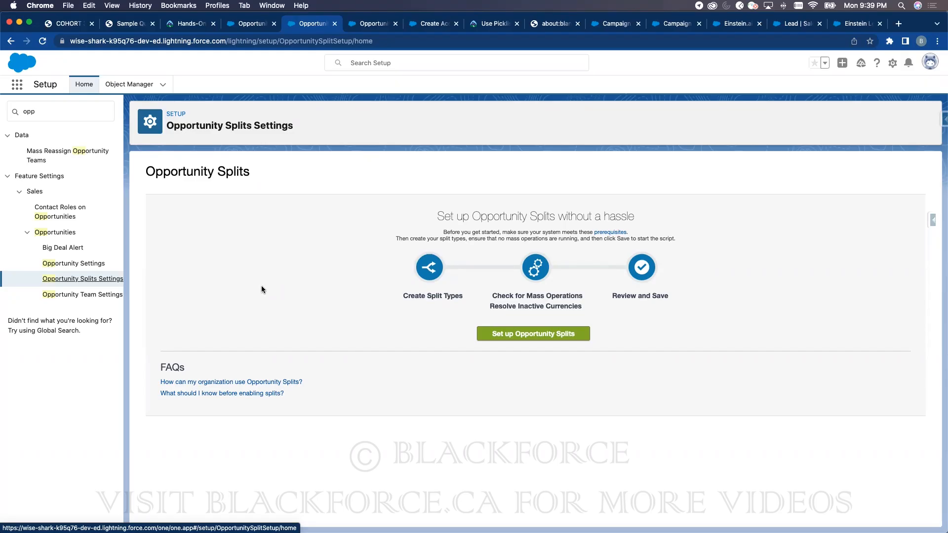
pyautogui.click(252, 25)
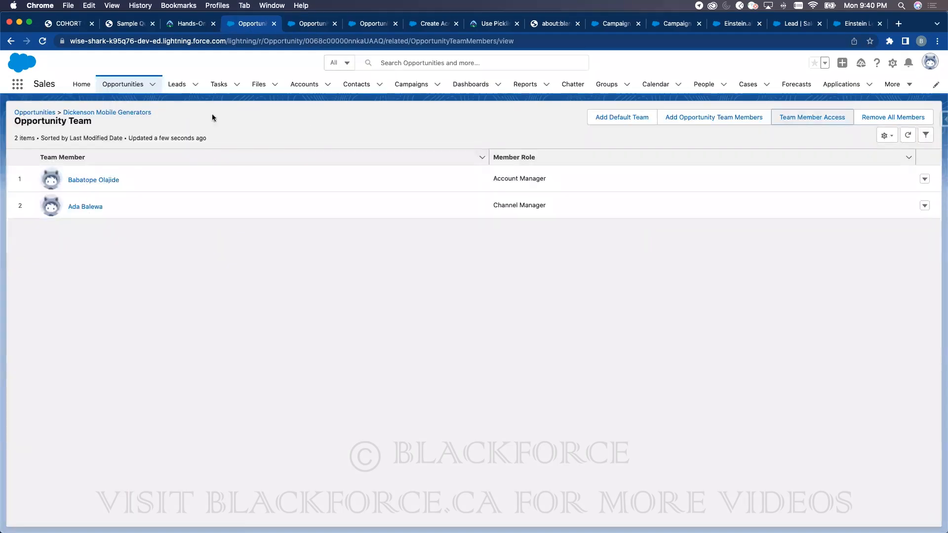
pyautogui.click(122, 88)
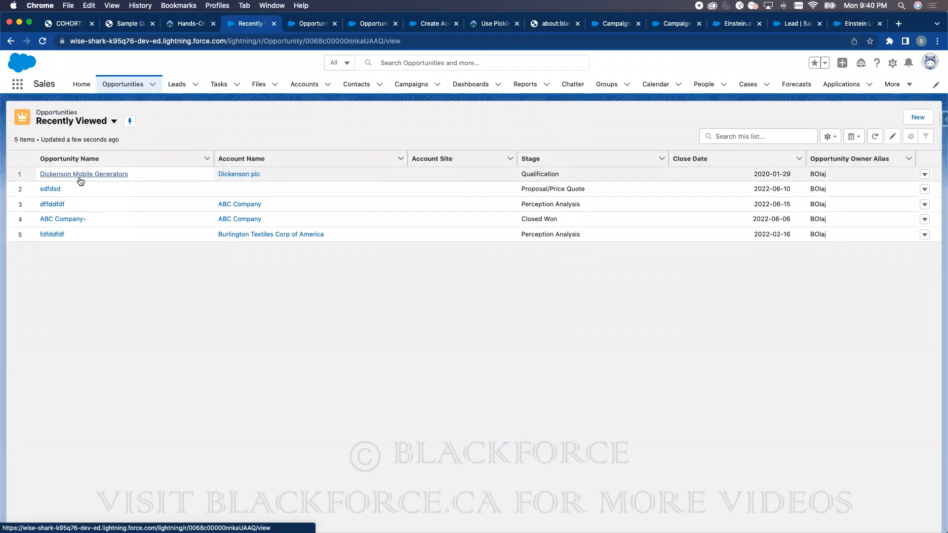
pyautogui.click(80, 178)
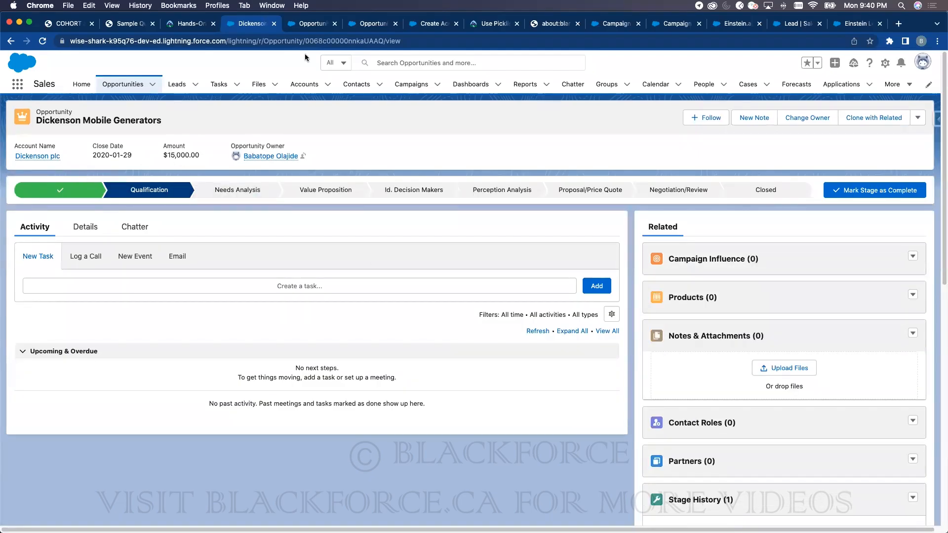
# - Search 'oppo' in Setup Quick Find and check the Opportunity Team and Opportunity Settings pages
pyautogui.click(357, 24)
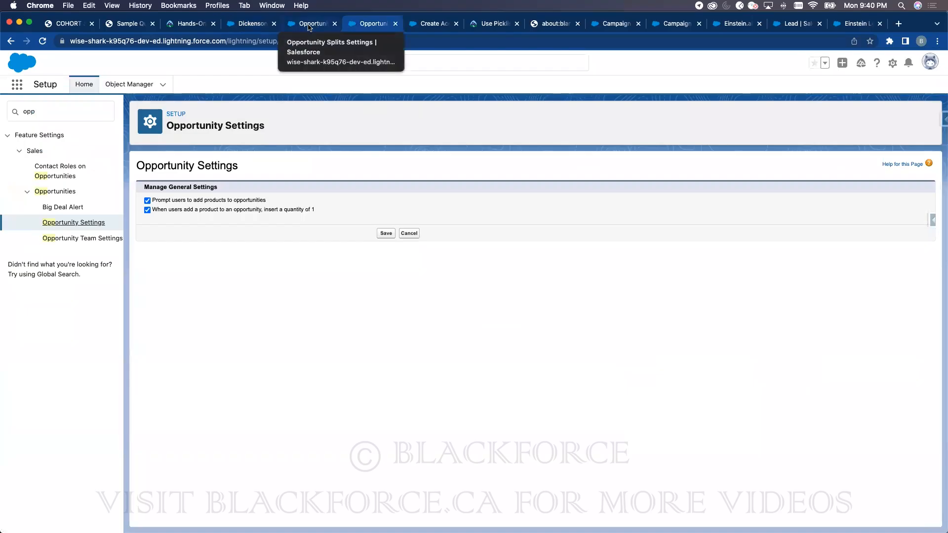
pyautogui.click(65, 114)
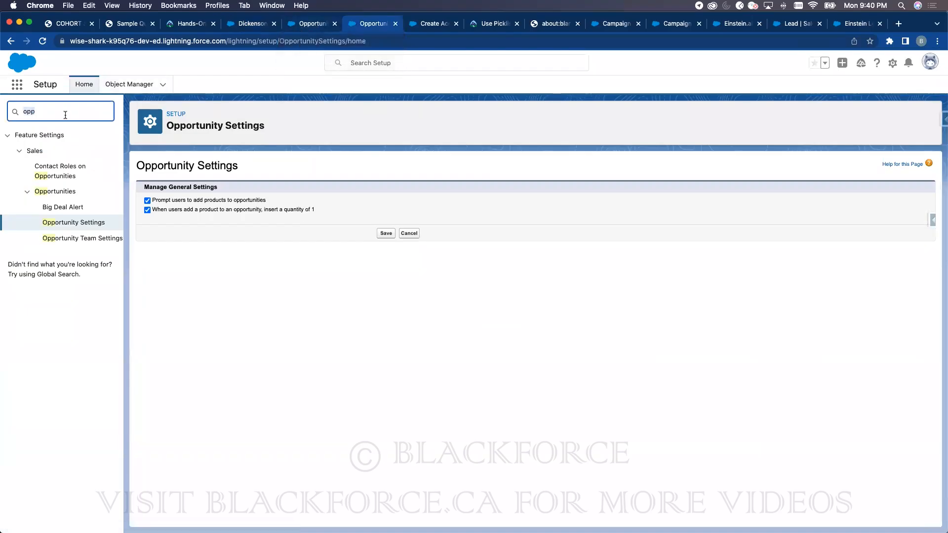
pyautogui.write('oppo')
pyautogui.click(76, 238)
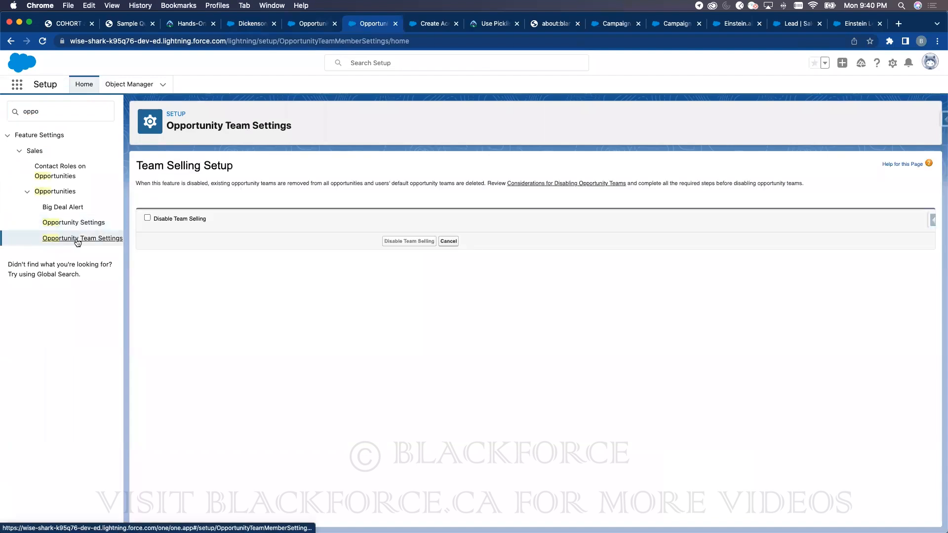
pyautogui.click(63, 223)
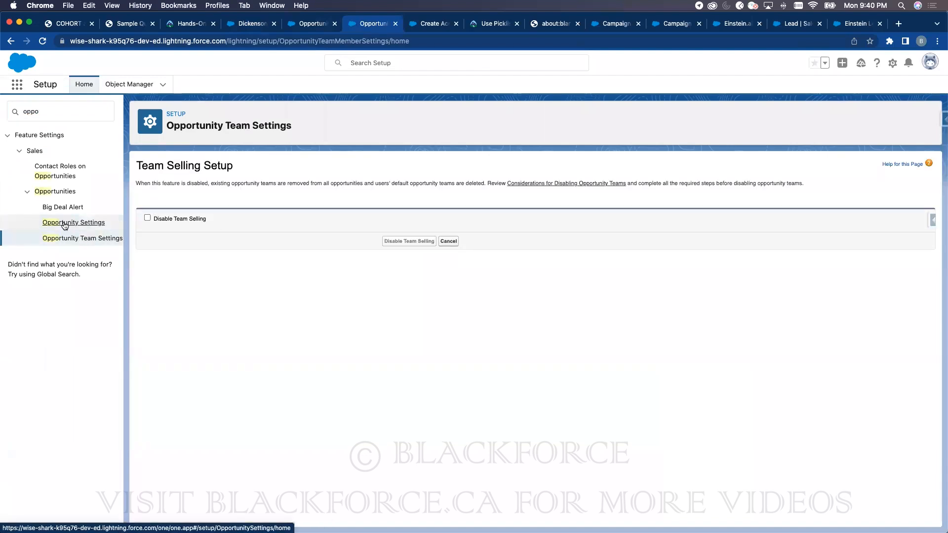
# - Reload Setup and open Opportunity Splits Settings from the Quick Find results
pyautogui.click(50, 110)
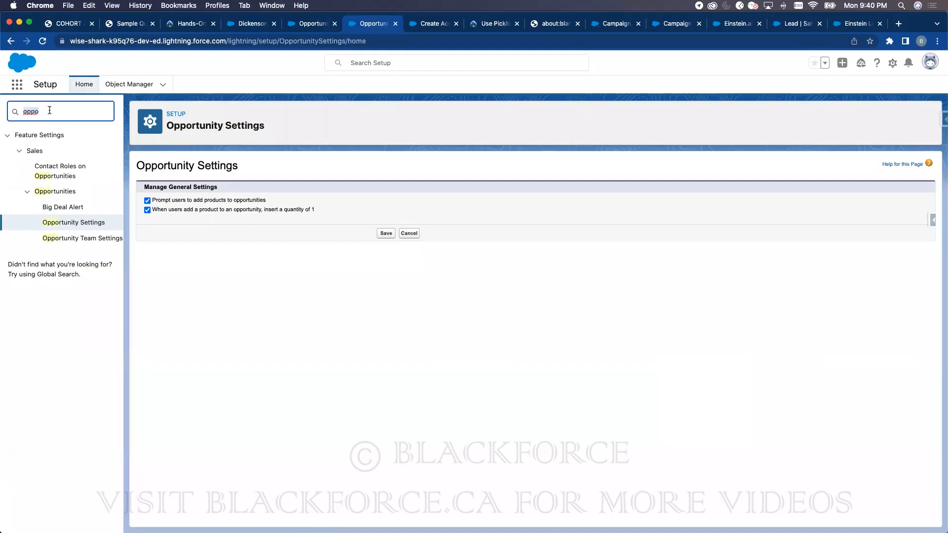
pyautogui.click(43, 42)
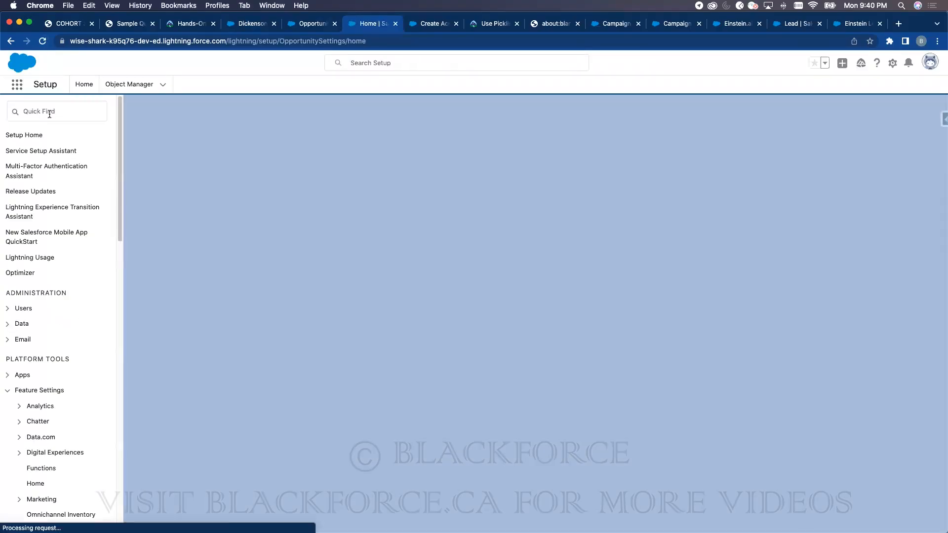
pyautogui.click(51, 111)
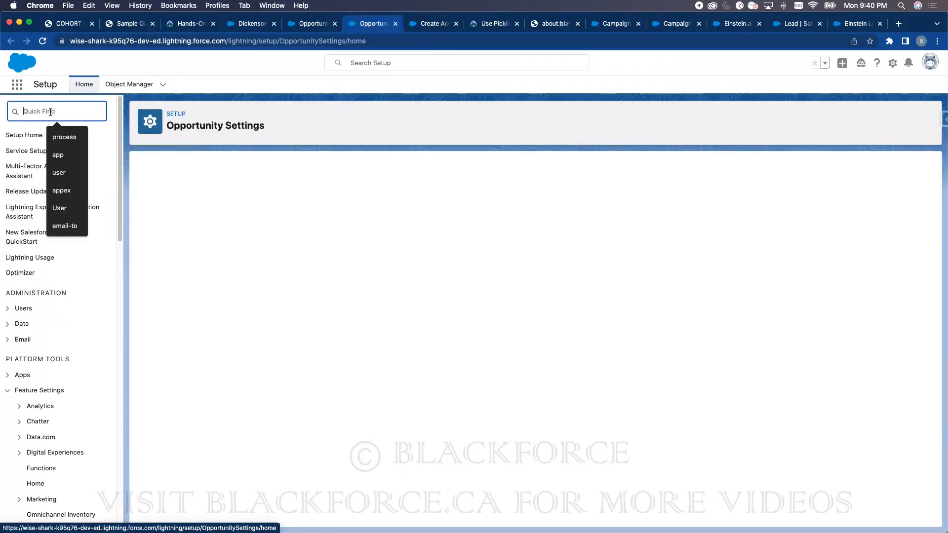
pyautogui.write('opp')
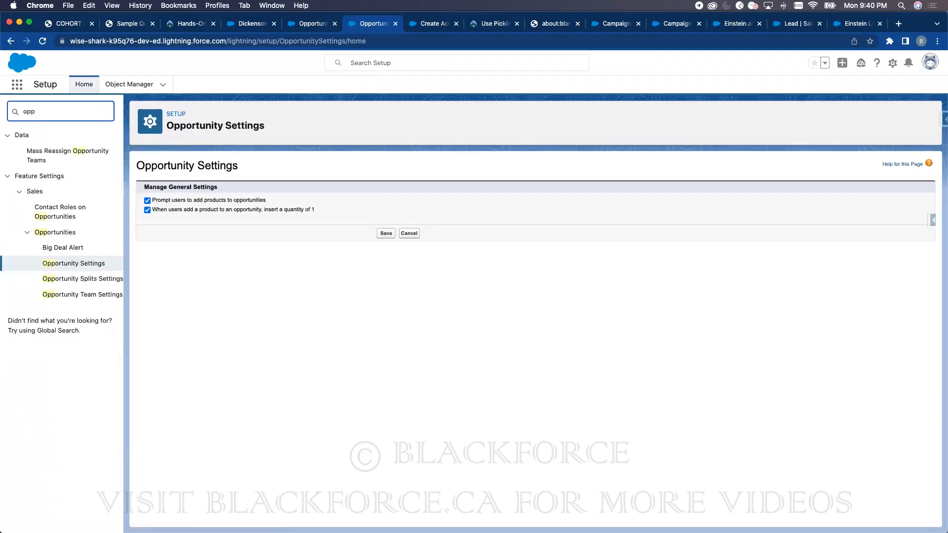
pyautogui.click(90, 280)
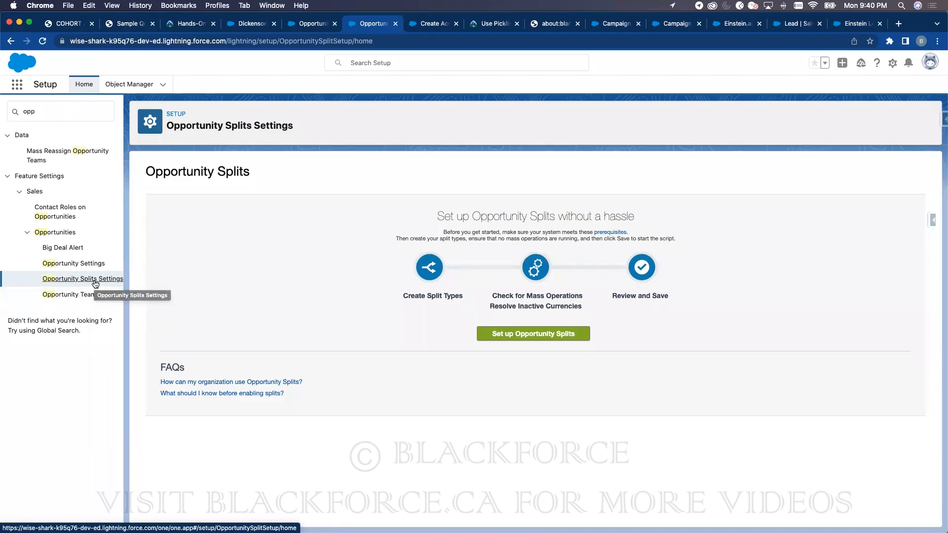
# - Start the Opportunity Splits setup and close the duplicate setup tab
pyautogui.click(517, 335)
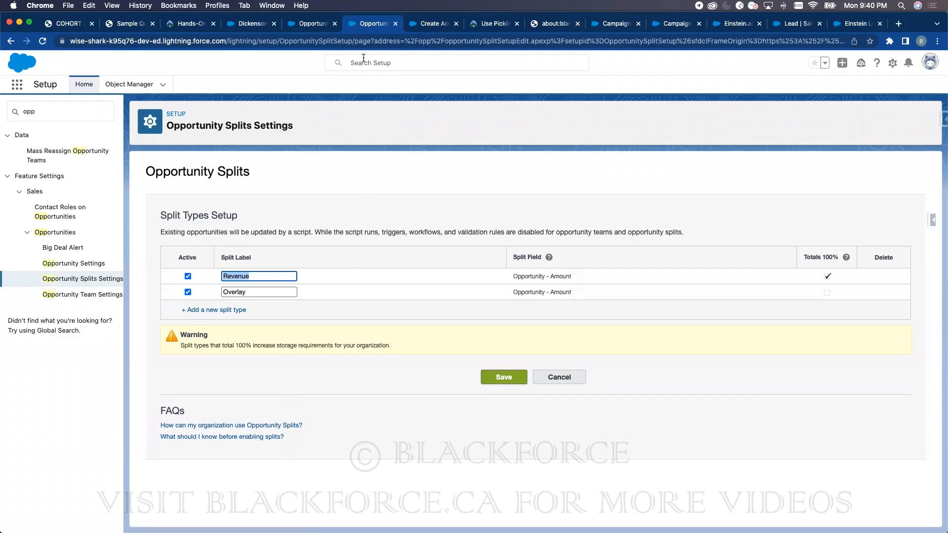
pyautogui.click(318, 26)
pyautogui.click(353, 25)
pyautogui.click(334, 24)
# - Compare the Dickenson opportunity's $15,000.00 amount with the Revenue split's Totals 100% column
pyautogui.click(248, 23)
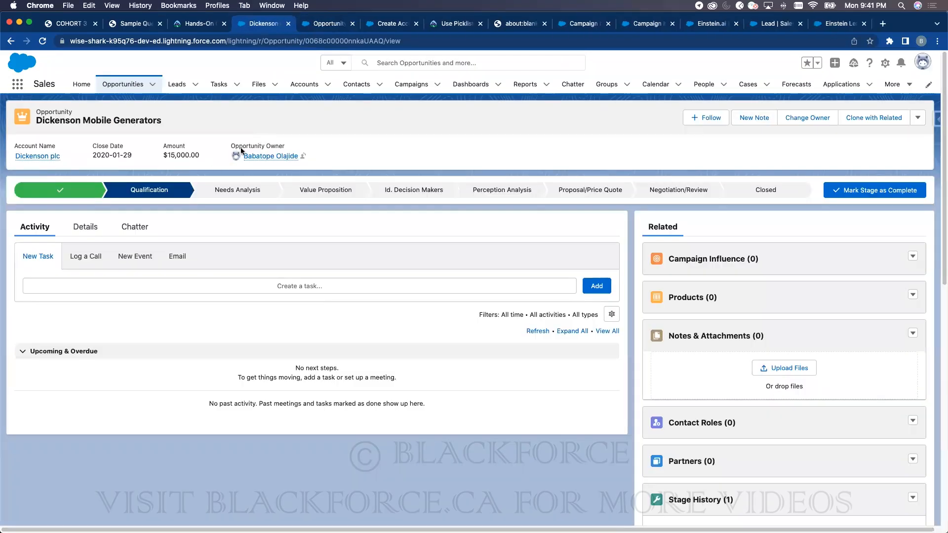
pyautogui.doubleClick(182, 154)
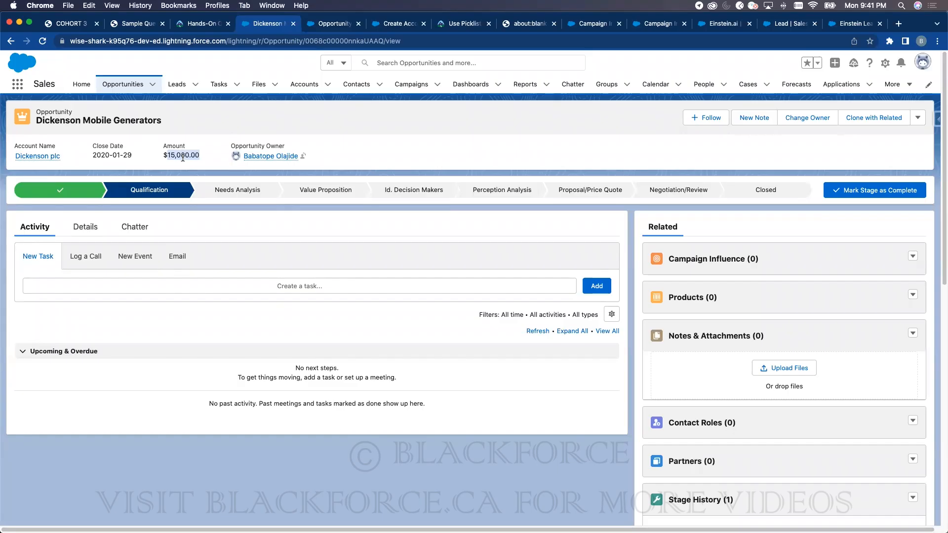
pyautogui.click(334, 23)
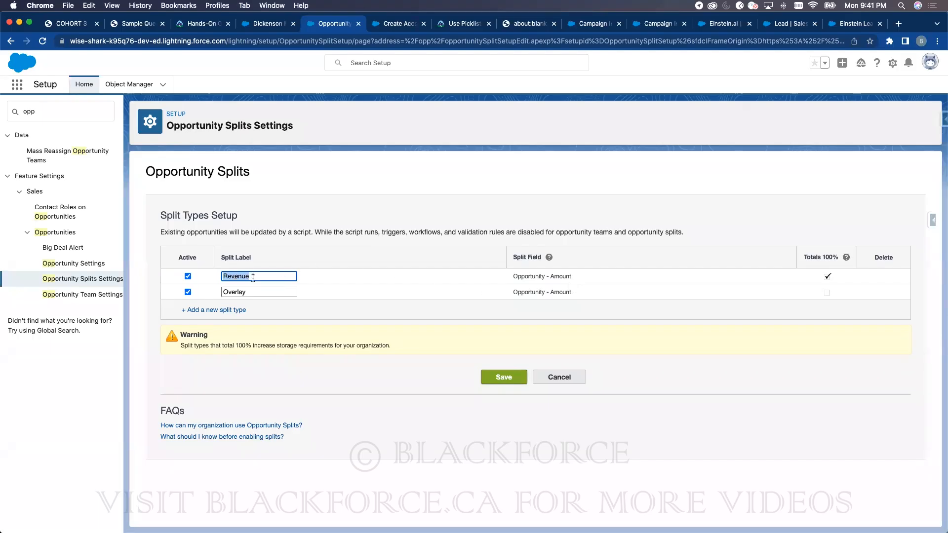
pyautogui.click(806, 257)
pyautogui.moveTo(805, 257); pyautogui.dragTo(837, 254)
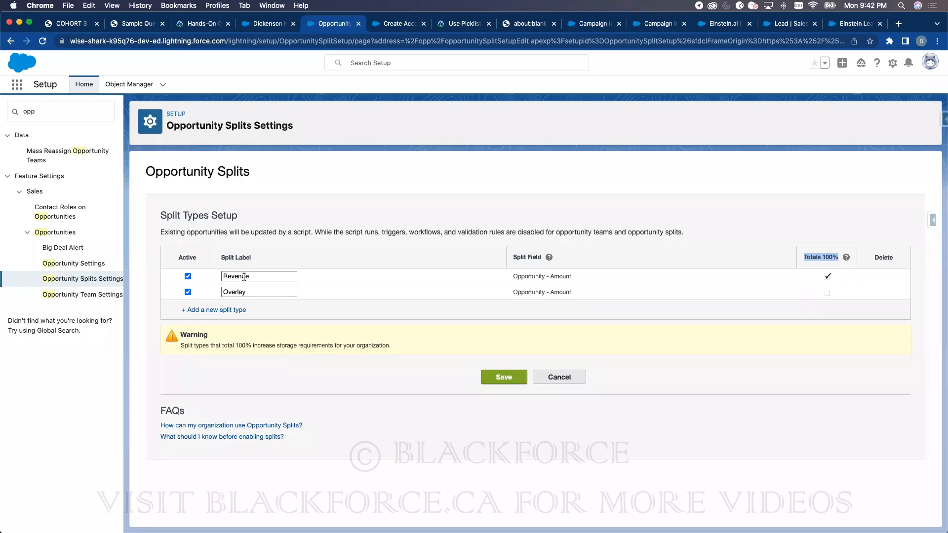
# - Save and enable the splits, adding the splits list to Opportunity, Support, Sales and Marketing layouts
pyautogui.click(503, 377)
pyautogui.click(517, 372)
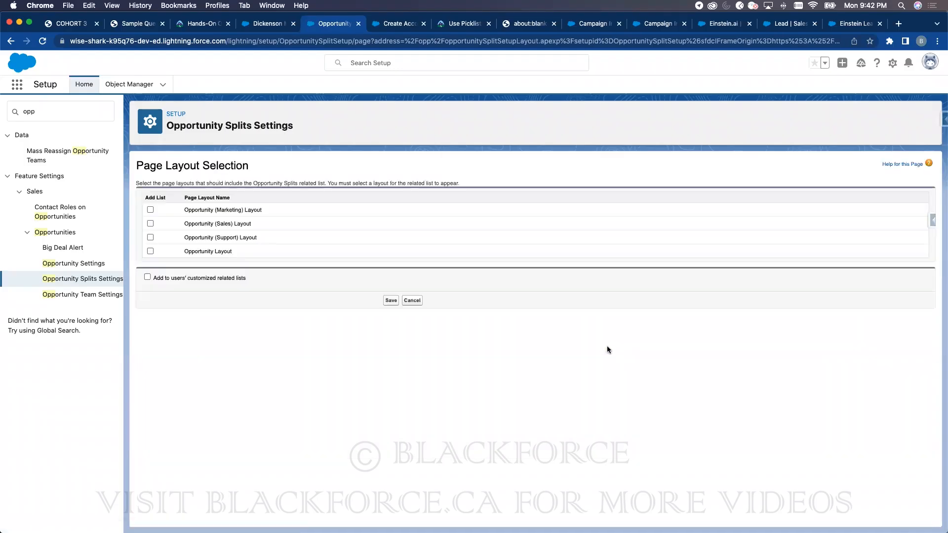
pyautogui.click(150, 252)
pyautogui.click(150, 237)
pyautogui.click(150, 224)
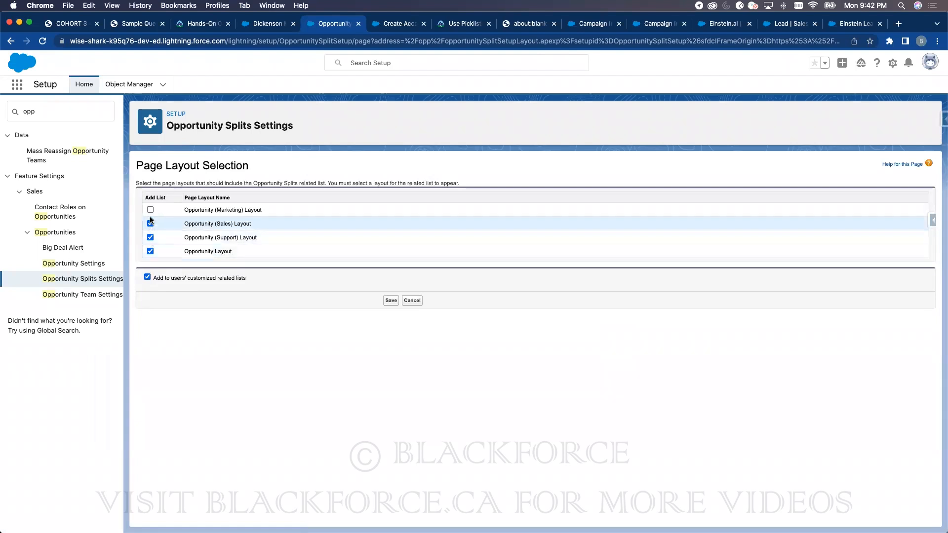
pyautogui.click(150, 209)
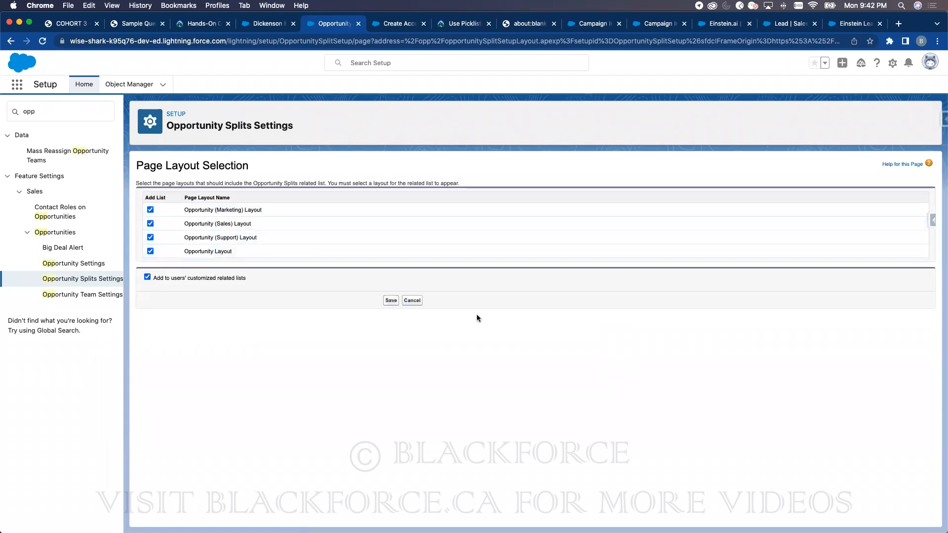
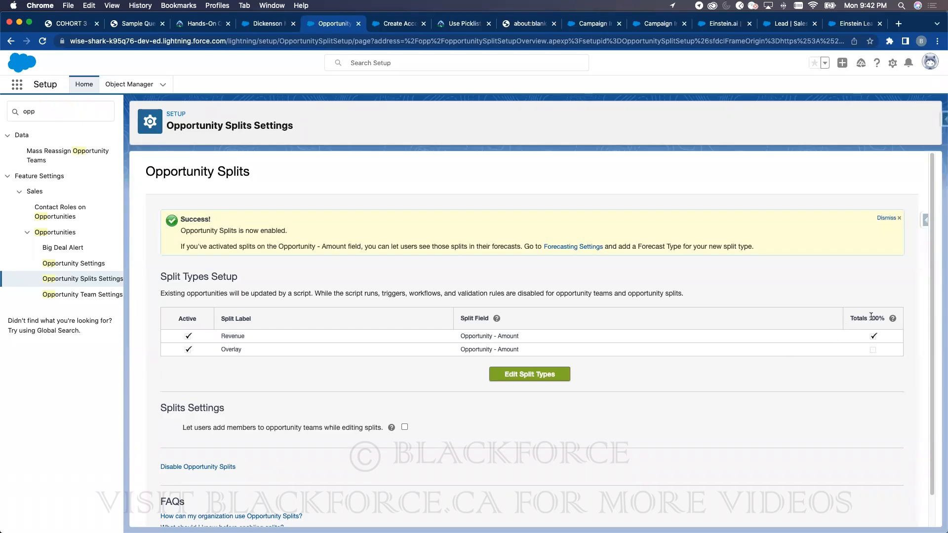
# - Highlight the Revenue and Overlay split types and the Totals 100% column, then return to the Dickenson record
pyautogui.doubleClick(228, 347)
pyautogui.doubleClick(872, 315)
pyautogui.tripleClick(876, 315)
pyautogui.doubleClick(234, 349)
pyautogui.click(231, 350)
pyautogui.doubleClick(232, 335)
pyautogui.doubleClick(873, 319)
pyautogui.click(275, 24)
# - Reload the Dickenson opportunity and edit all splits from the full Opportunity Splits list
pyautogui.click(42, 41)
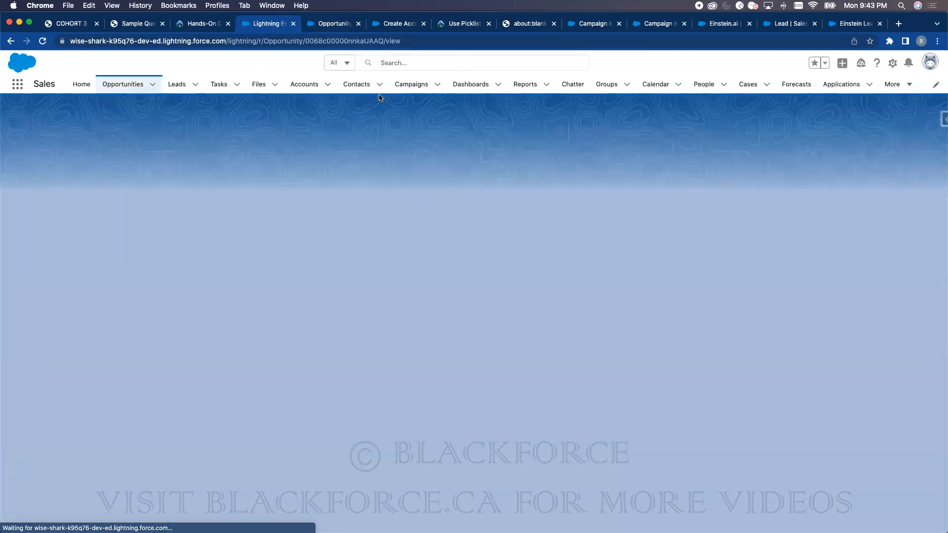
pyautogui.scroll(-15, 748, 303)
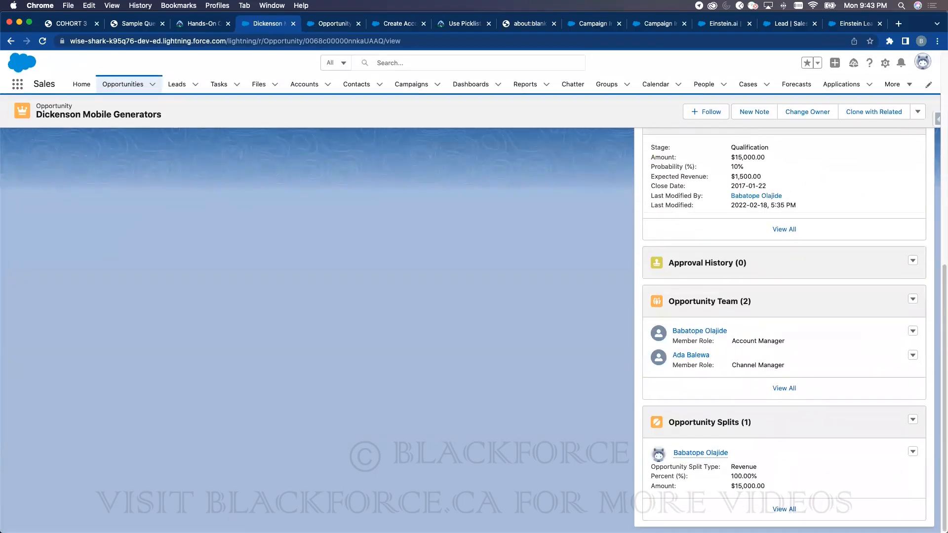
pyautogui.click(784, 509)
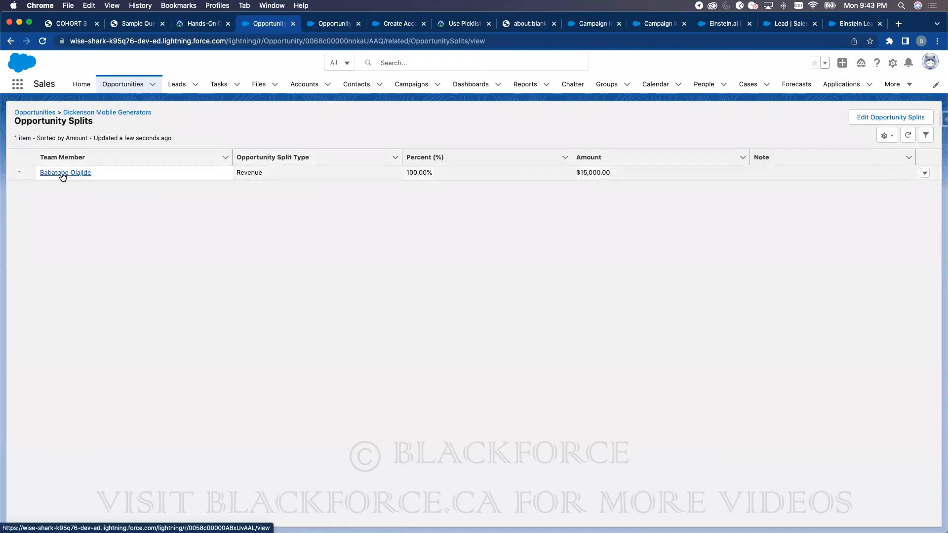
pyautogui.click(861, 118)
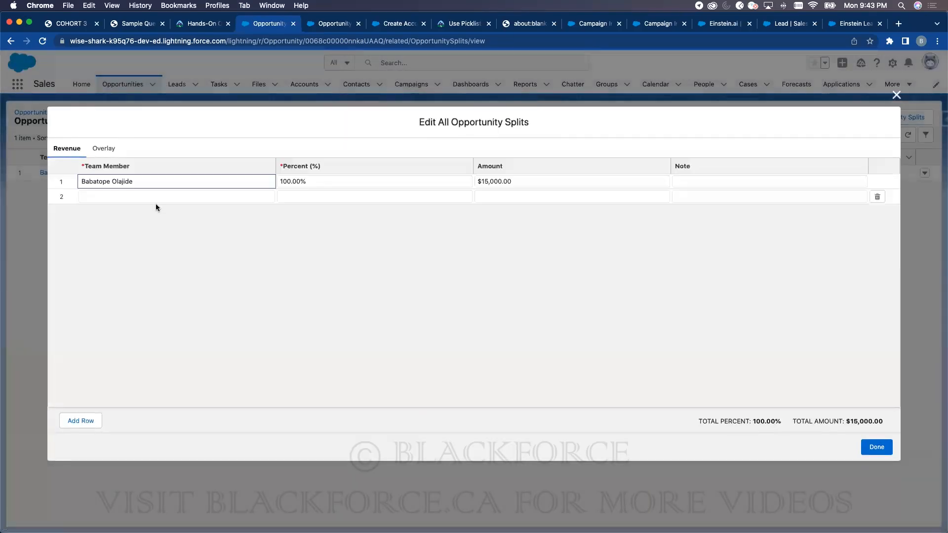
# - Add a second team member to the Revenue splits at 90% and try saving
pyautogui.click(156, 203)
pyautogui.click(129, 264)
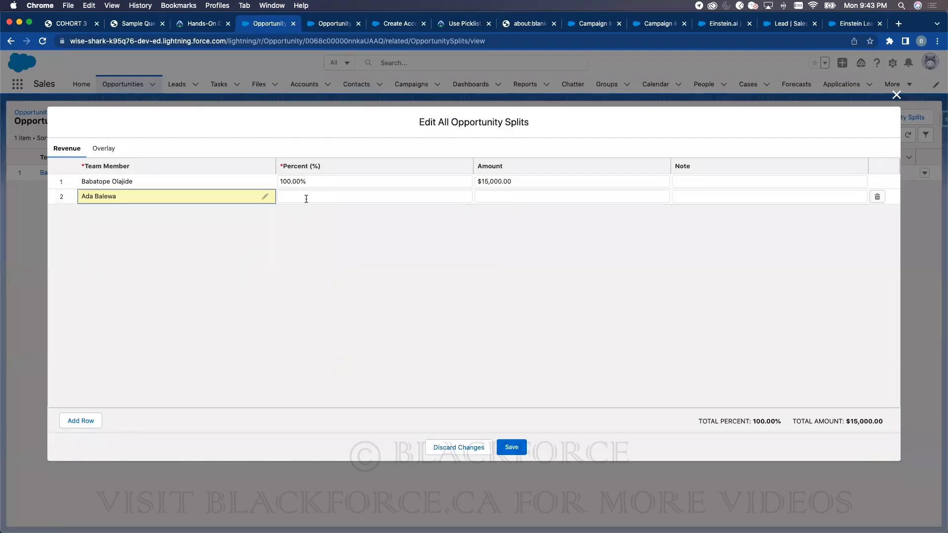
pyautogui.click(307, 198)
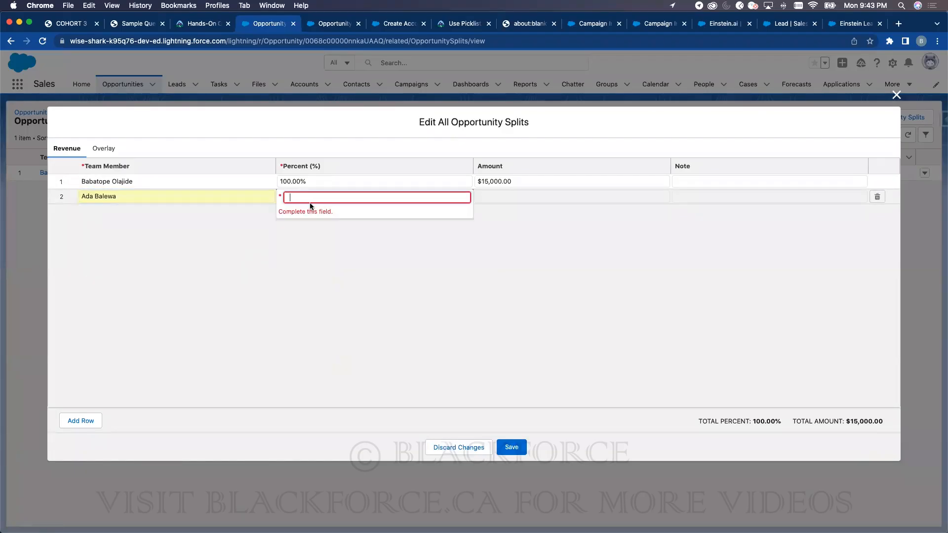
pyautogui.write('90')
pyautogui.click(547, 221)
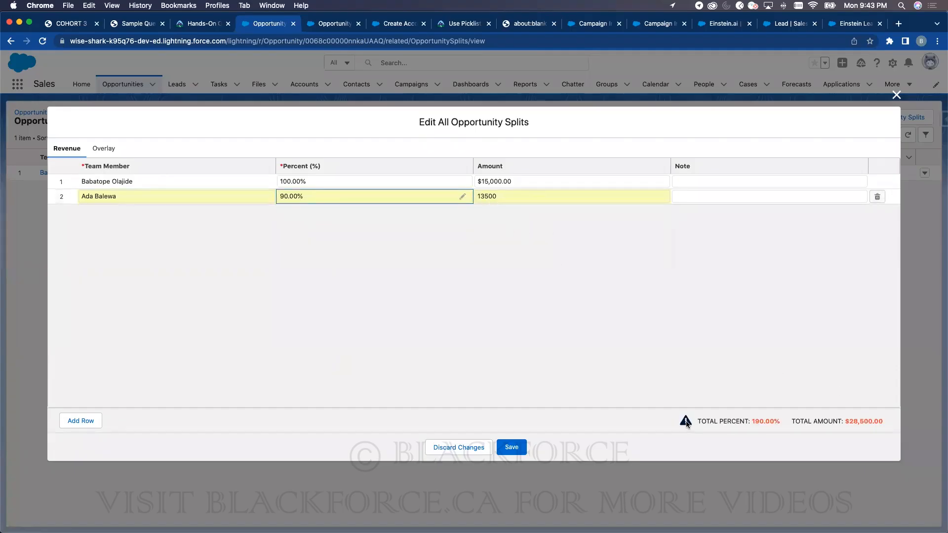
pyautogui.click(515, 447)
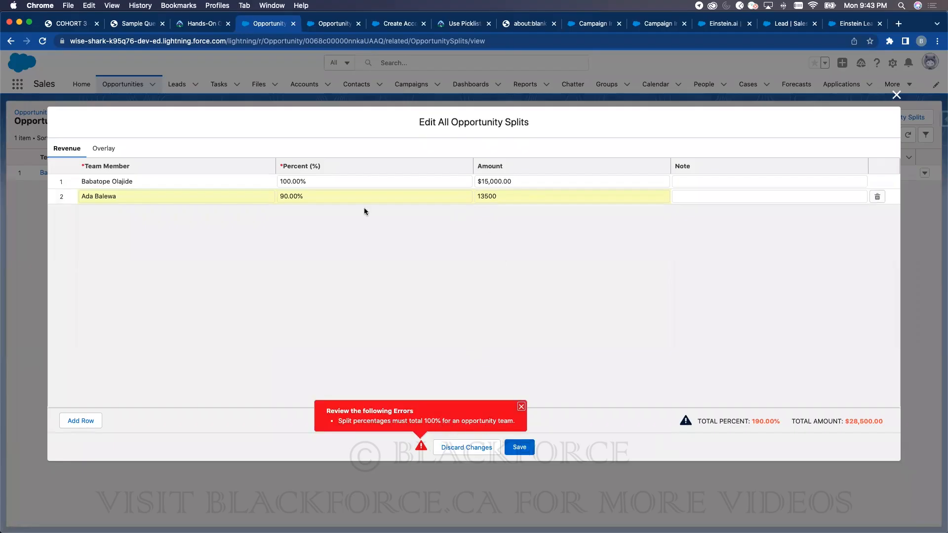
# - After the must-total-100% error, lower the first member's Revenue split to 10% and save
pyautogui.click(288, 196)
pyautogui.click(290, 182)
pyautogui.write('10')
pyautogui.click(522, 446)
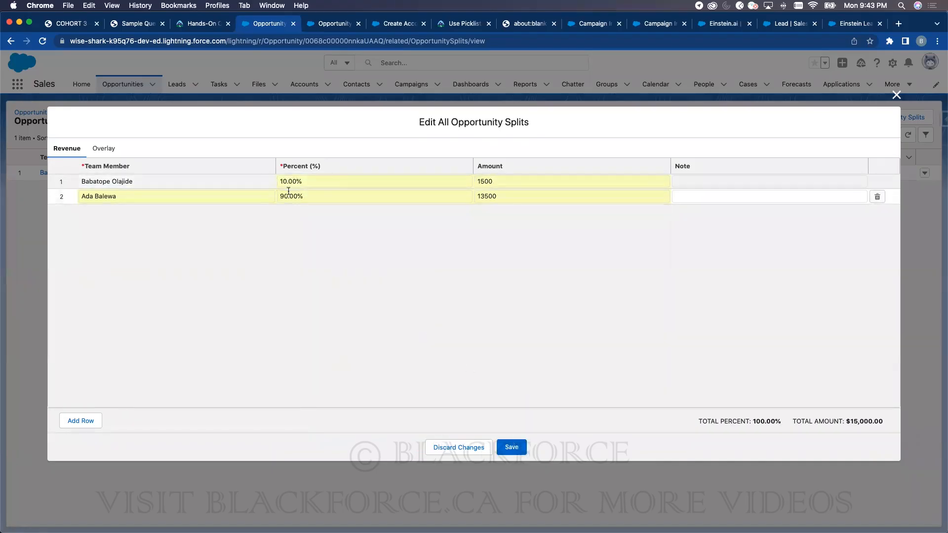
pyautogui.click(518, 448)
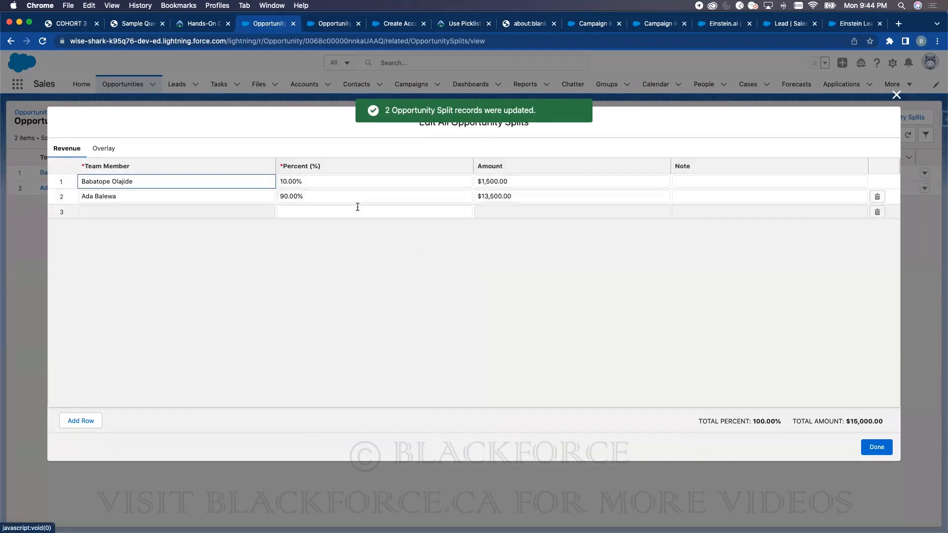
pyautogui.click(108, 152)
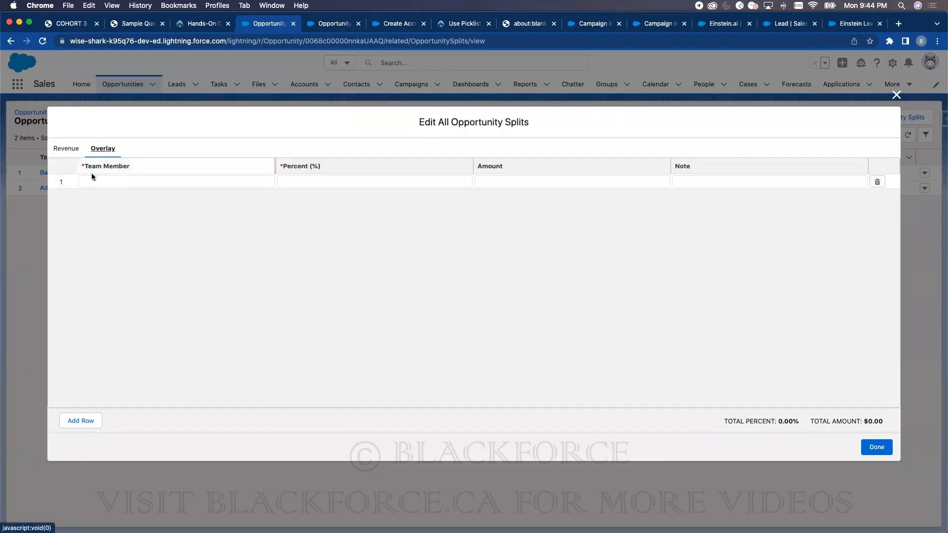
# - Add two Overlay splits at 10% and 150% and try saving
pyautogui.click(92, 181)
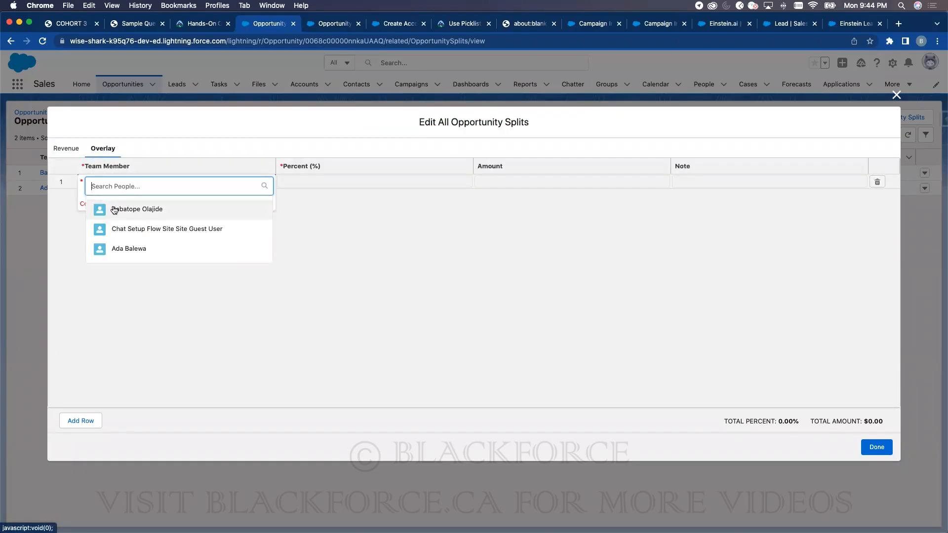
pyautogui.click(319, 180)
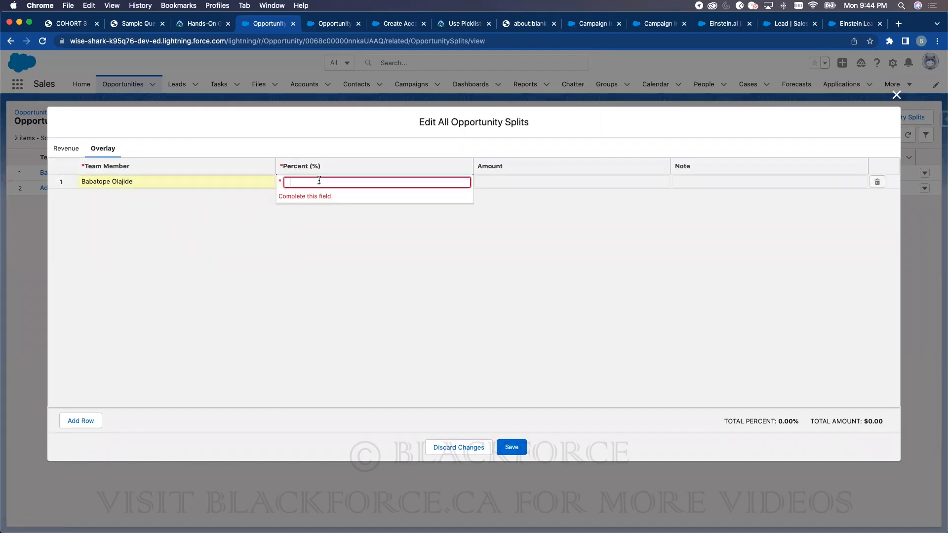
pyautogui.click(533, 203)
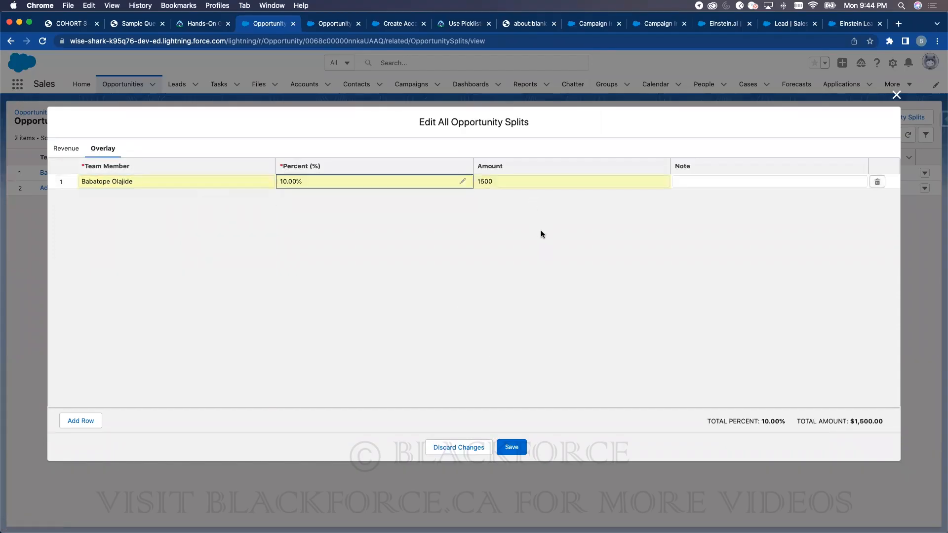
pyautogui.click(83, 418)
pyautogui.click(107, 197)
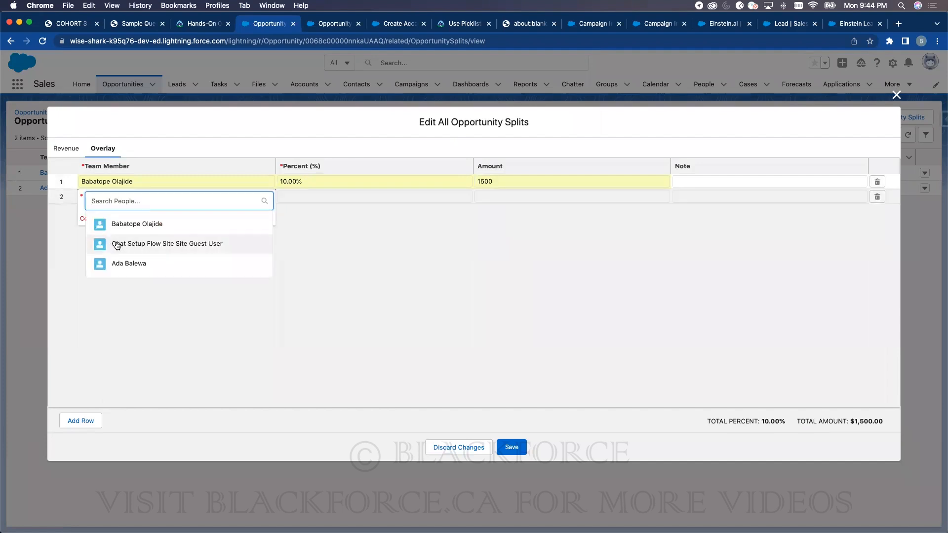
pyautogui.click(121, 263)
pyautogui.click(312, 200)
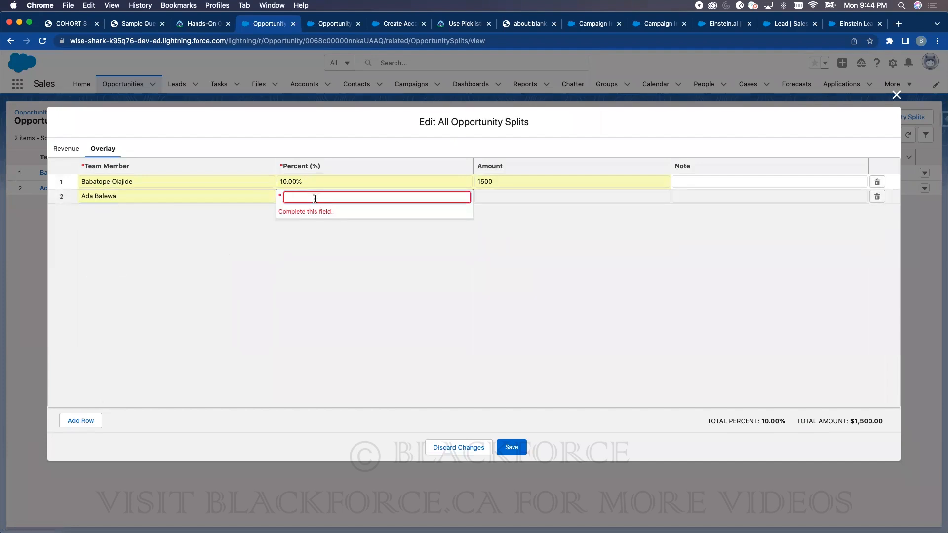
pyautogui.write('150')
pyautogui.click(596, 293)
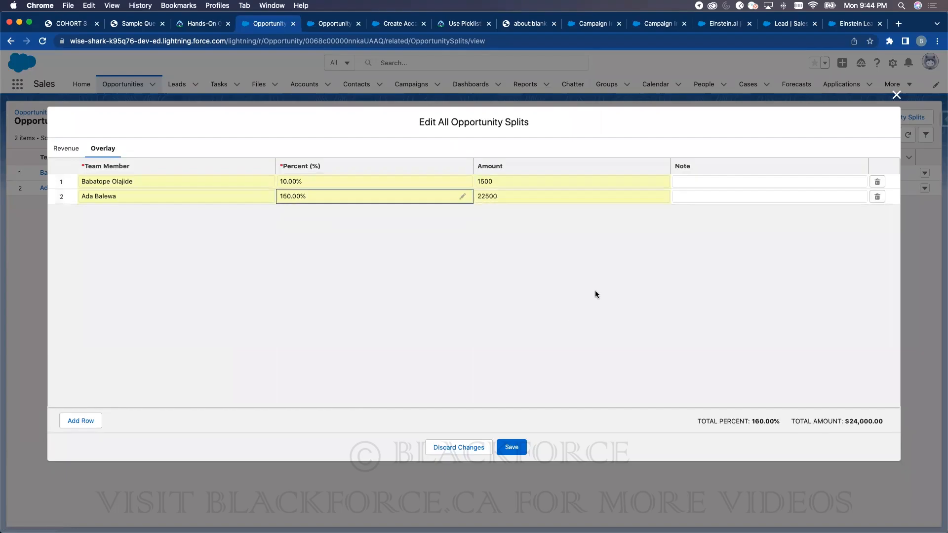
pyautogui.click(522, 440)
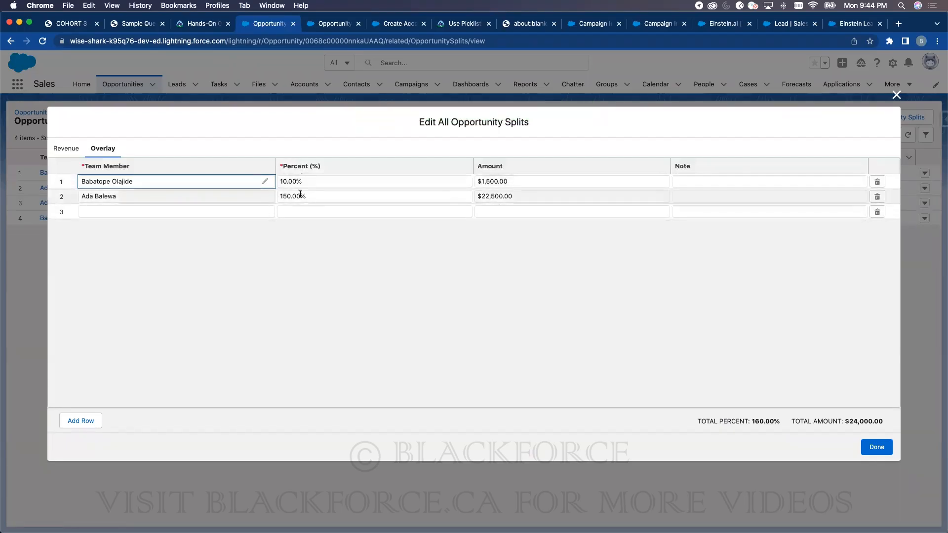
# - Correct the second Overlay split to 50% and save, totalling 60% ($9,000.00)
pyautogui.click(284, 194)
pyautogui.write('50')
pyautogui.click(342, 257)
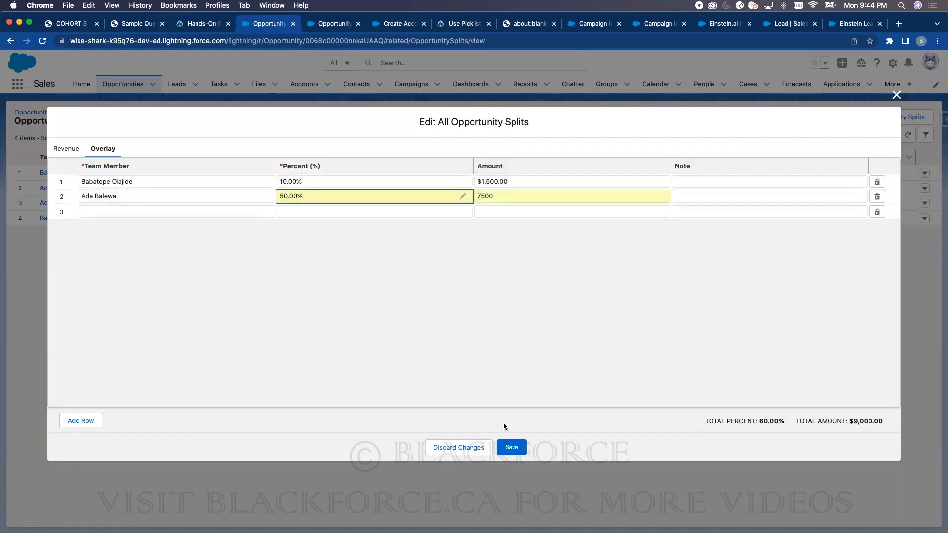
pyautogui.click(511, 448)
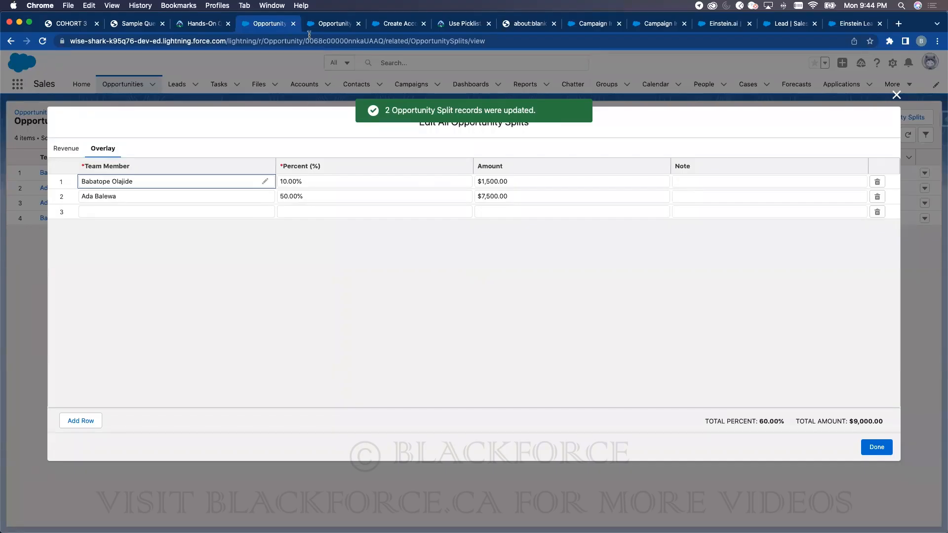
pyautogui.click(328, 24)
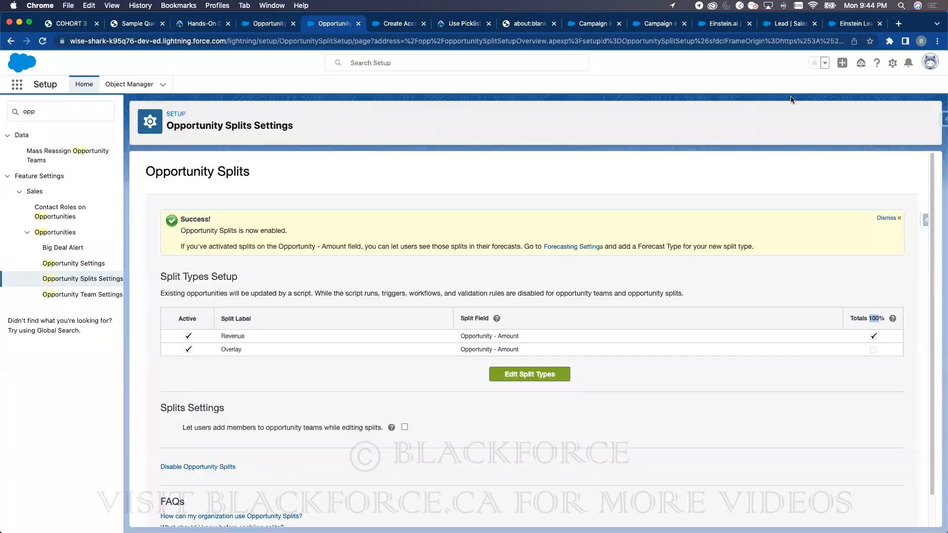
# - Delete a member from the Default Opportunity Team in Advanced User Details
pyautogui.click(929, 62)
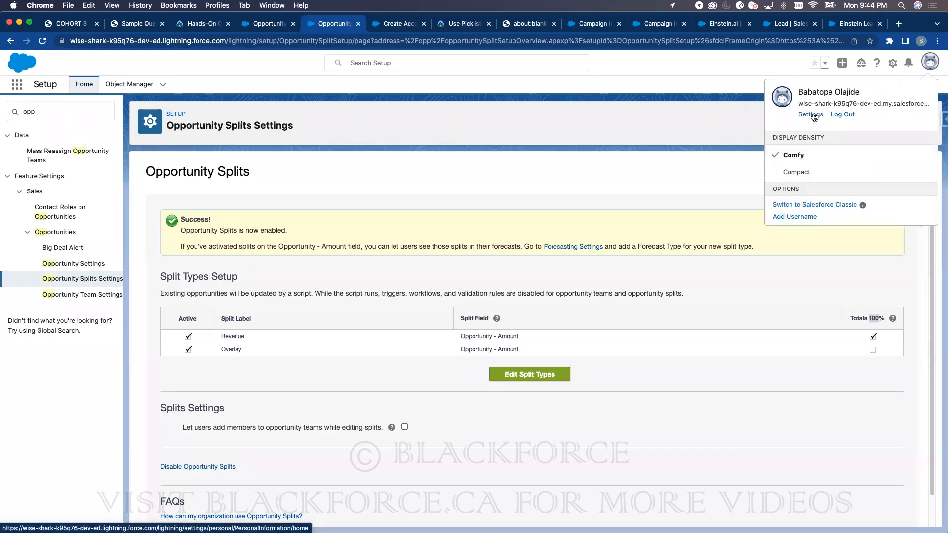
pyautogui.click(811, 115)
pyautogui.click(81, 165)
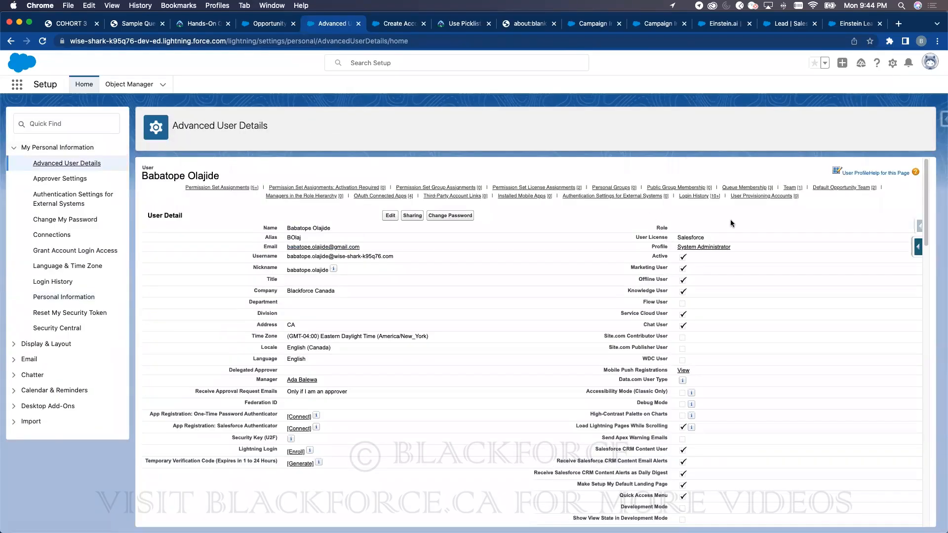
pyautogui.click(848, 189)
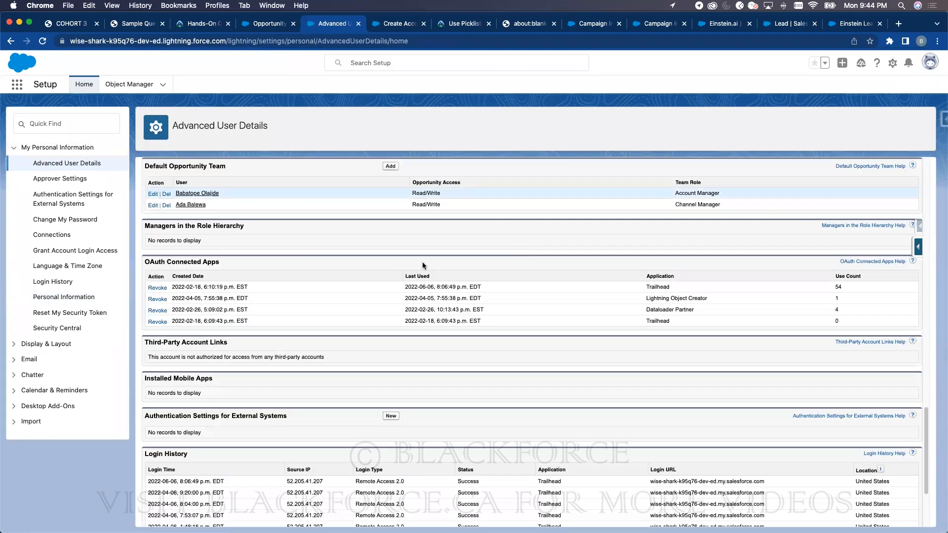
pyautogui.click(166, 194)
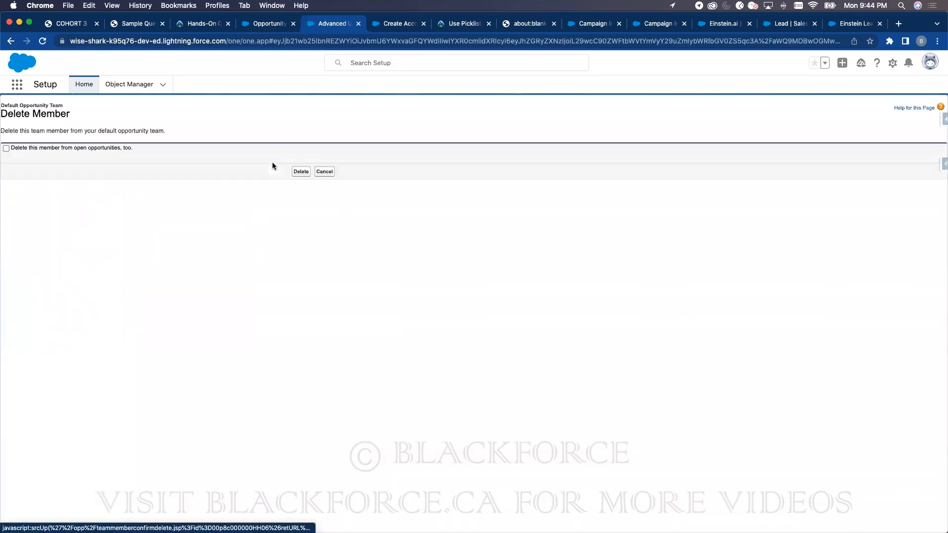
pyautogui.click(298, 172)
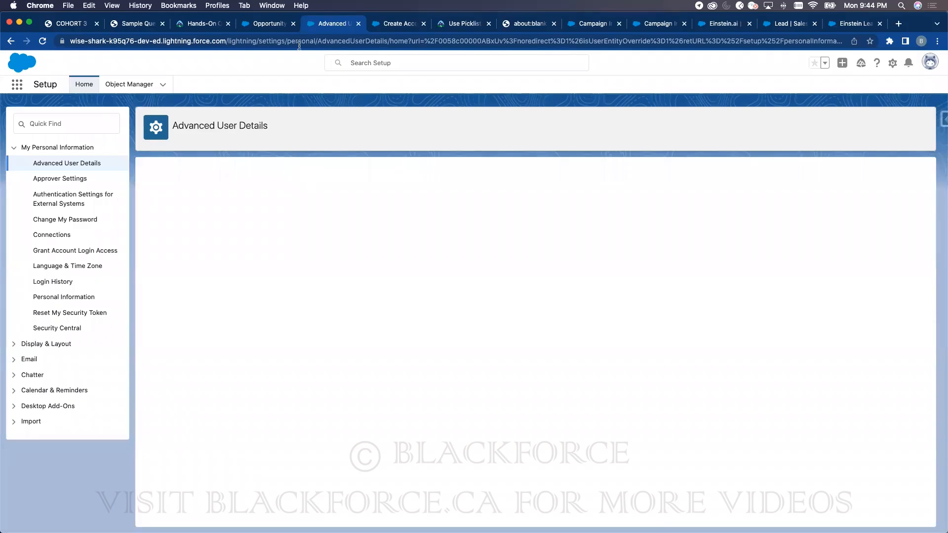
pyautogui.click(274, 24)
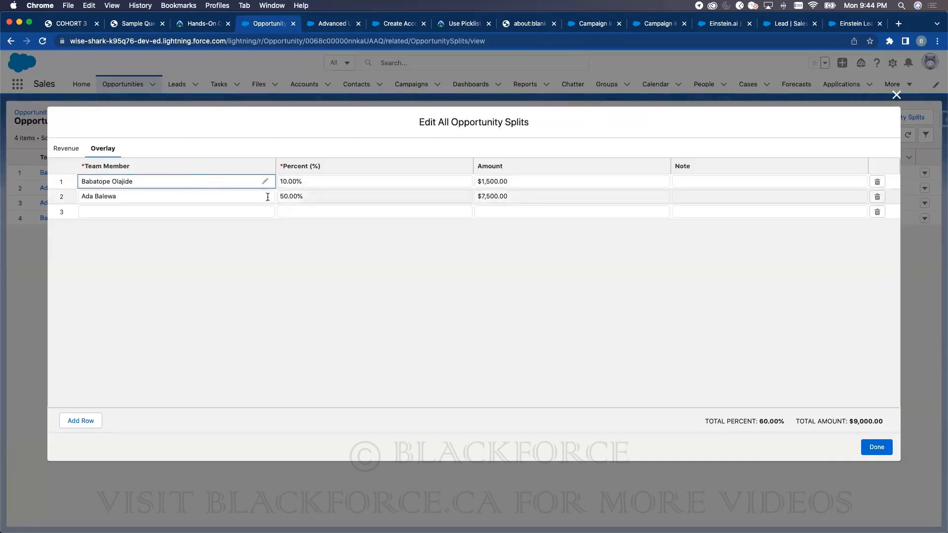
# - Reopen the splits editor and close it again without changing row 2's team member
pyautogui.click(883, 453)
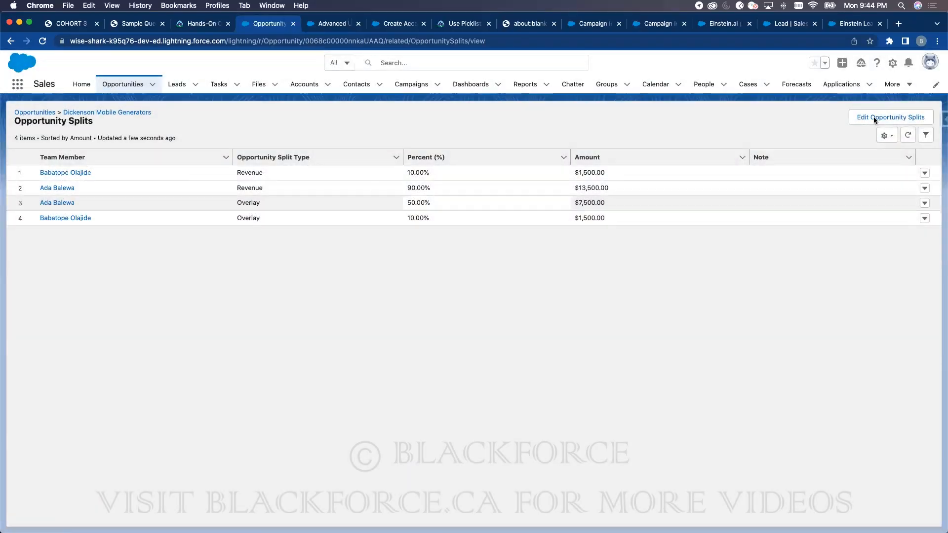
pyautogui.click(873, 118)
pyautogui.click(117, 196)
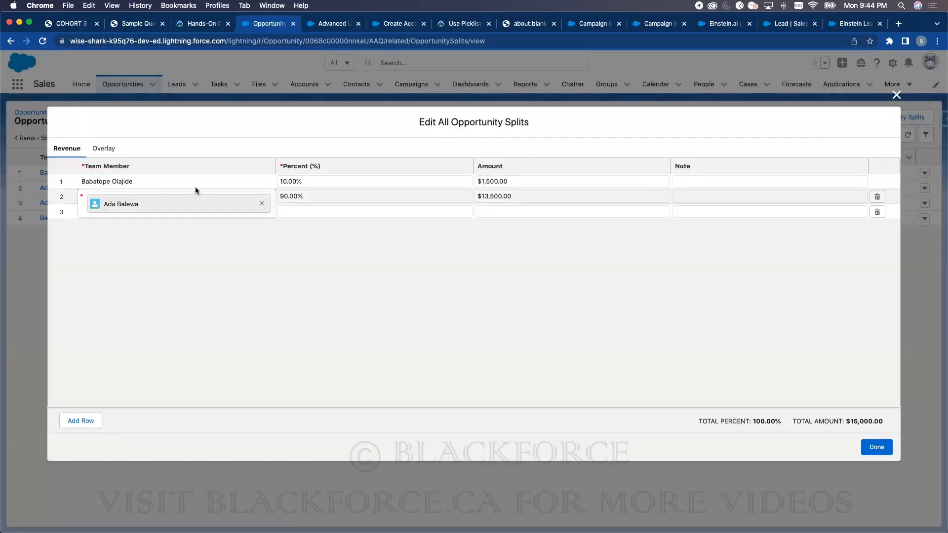
pyautogui.click(524, 292)
pyautogui.click(887, 446)
# - Reopen Dickenson Mobile Generators and try removing the Channel Manager from the team, which fails
pyautogui.click(49, 112)
pyautogui.click(121, 174)
pyautogui.scroll(-10, 807, 368)
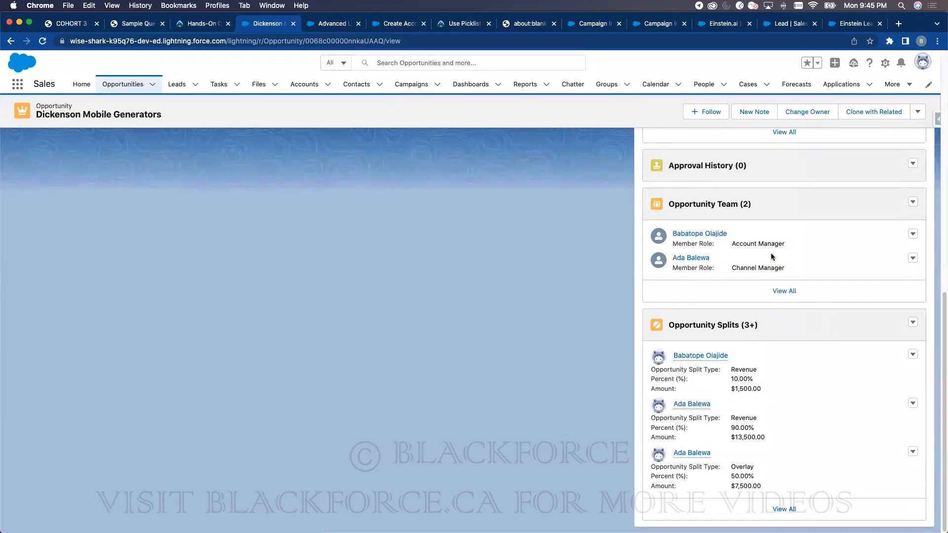
pyautogui.click(914, 260)
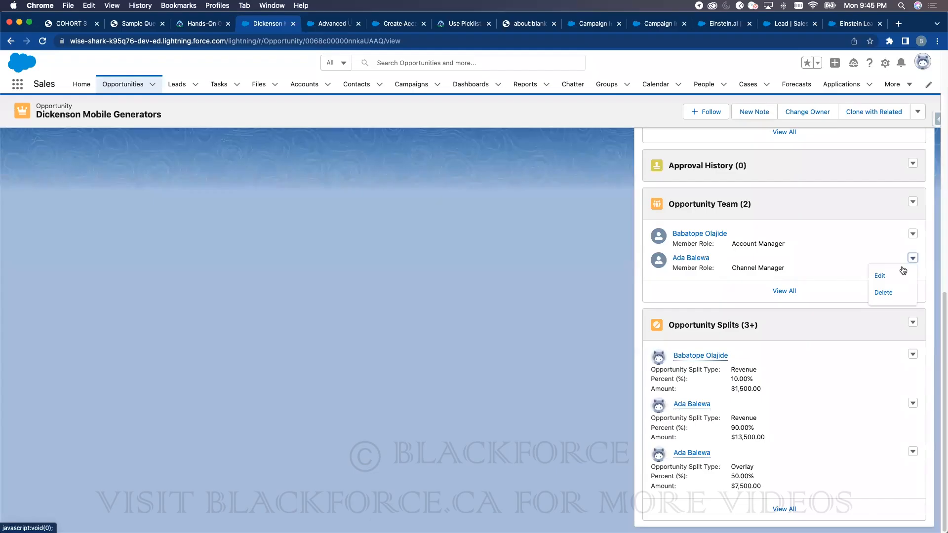
pyautogui.click(881, 291)
pyautogui.click(604, 311)
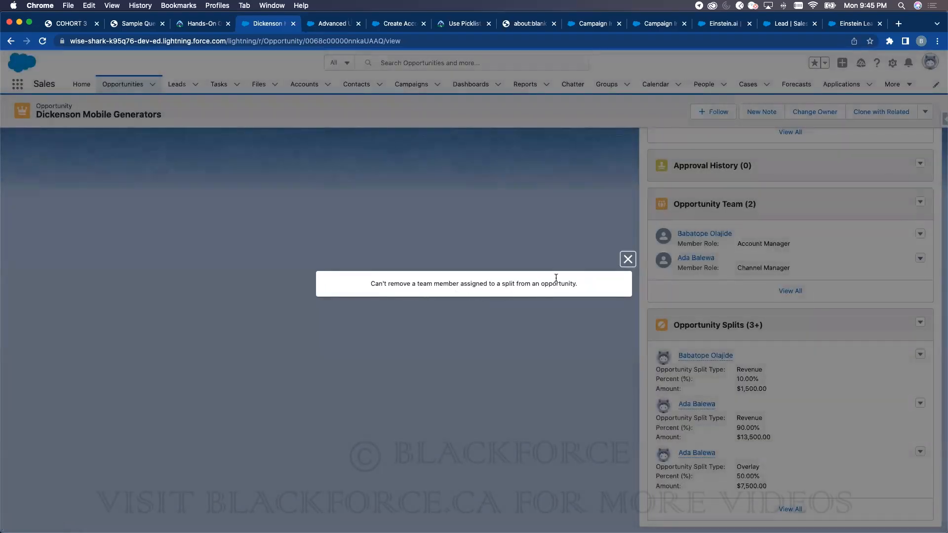
pyautogui.click(627, 260)
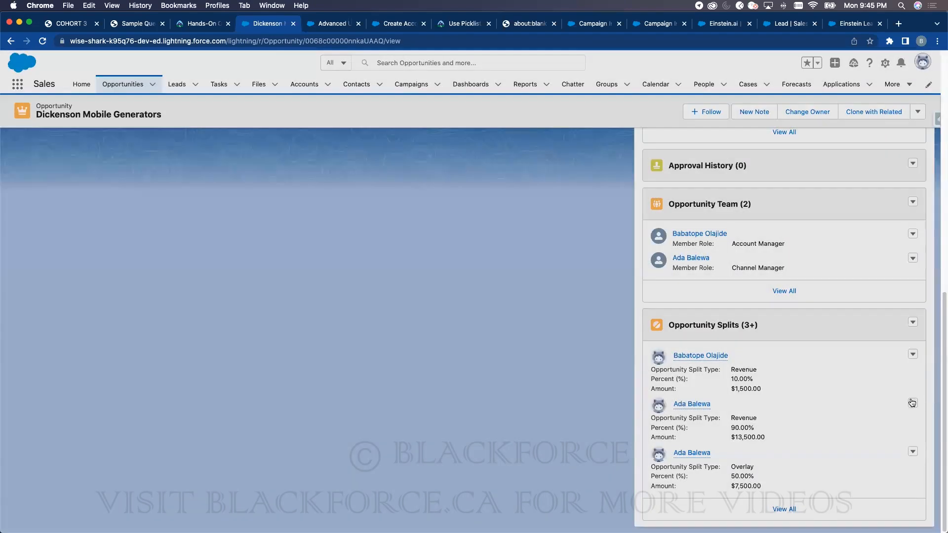
# - Delete the Channel Manager's Revenue and Overlay splits
pyautogui.click(912, 403)
pyautogui.click(883, 420)
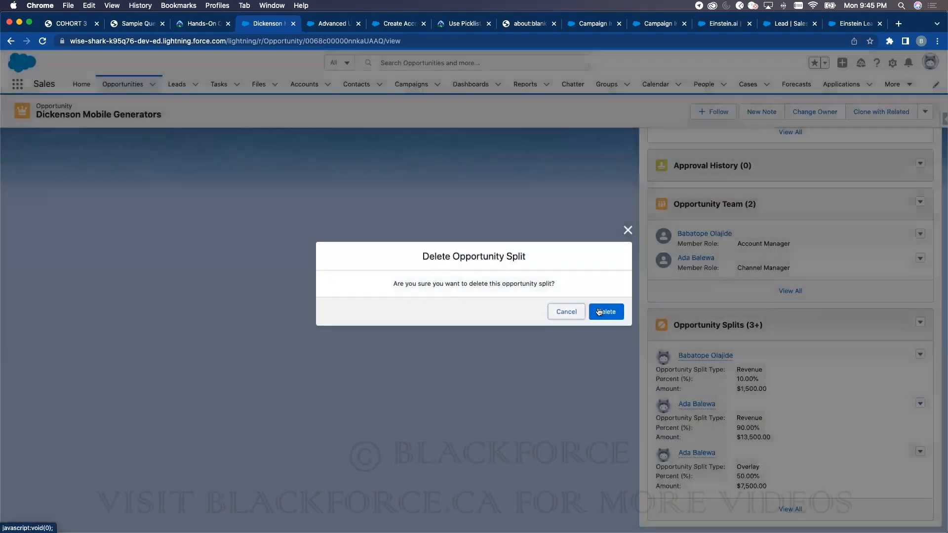
pyautogui.click(599, 311)
pyautogui.click(913, 450)
pyautogui.click(912, 404)
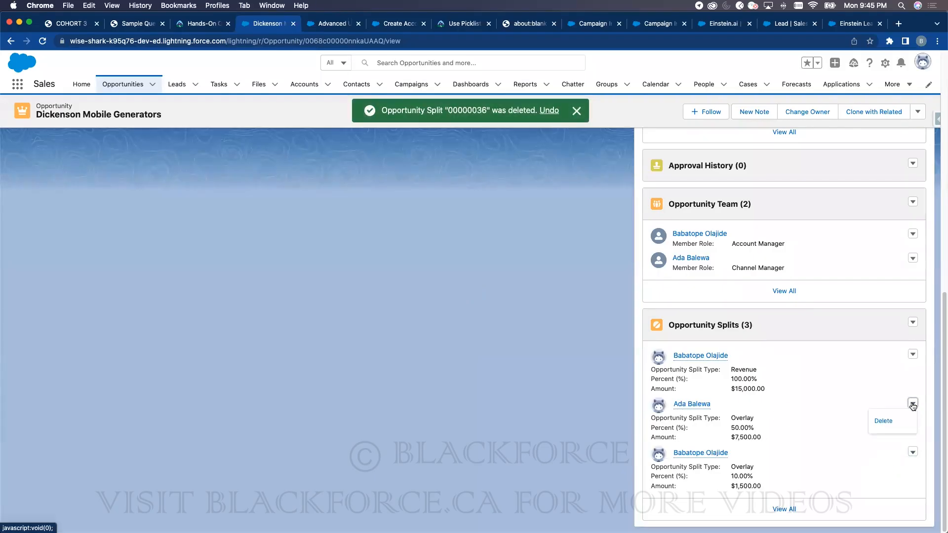
pyautogui.click(881, 420)
pyautogui.click(599, 311)
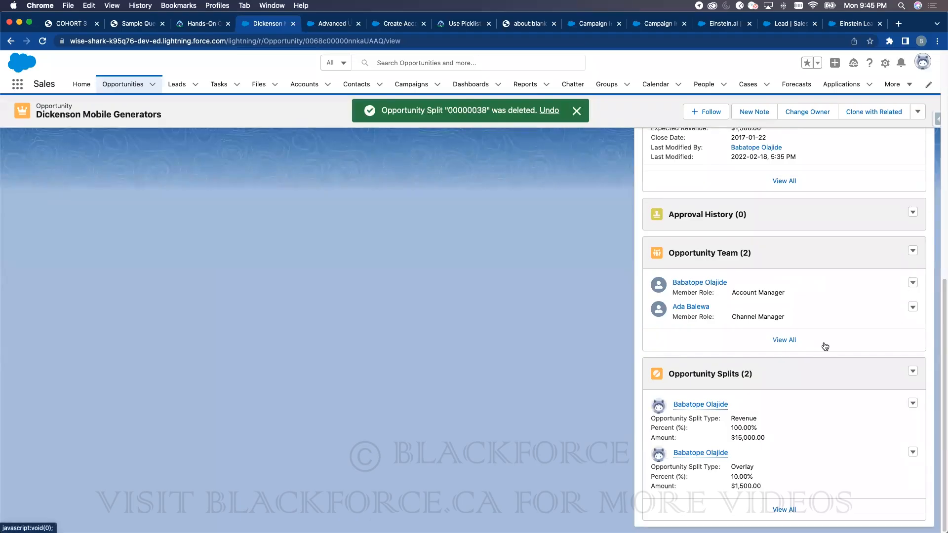
pyautogui.click(913, 372)
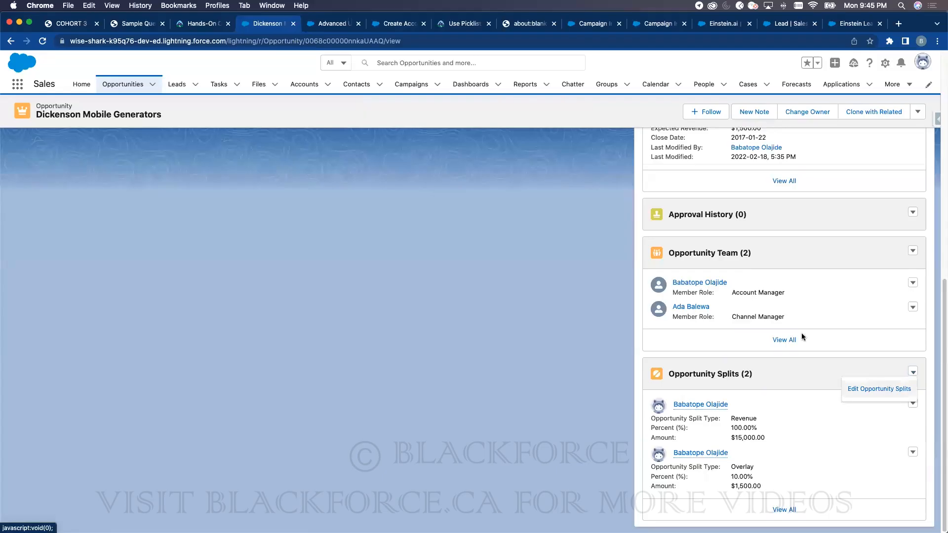
pyautogui.click(878, 388)
# - Try adding the Channel Manager as a 90% Revenue split, then cancel after the 100% error
pyautogui.click(205, 197)
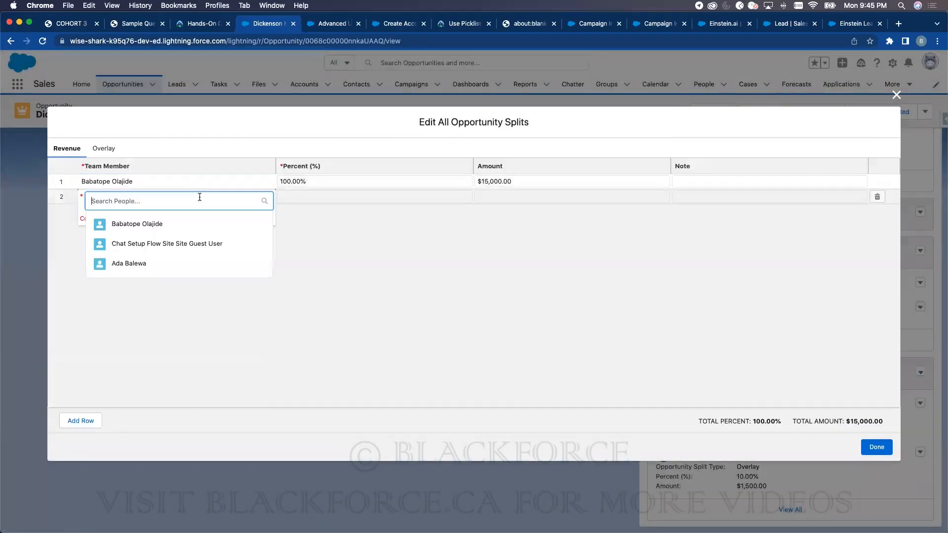
pyautogui.click(144, 262)
pyautogui.click(291, 198)
pyautogui.write('90')
pyautogui.click(103, 148)
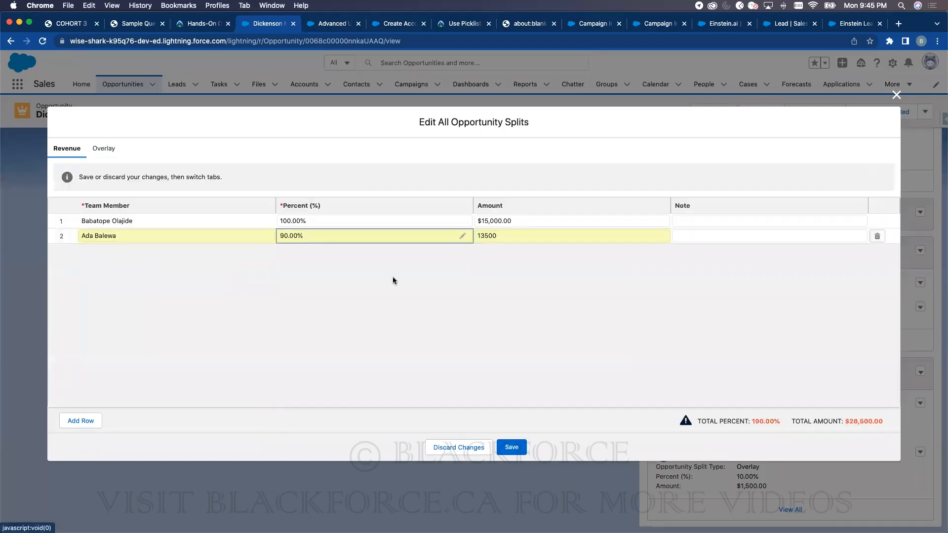
pyautogui.click(511, 447)
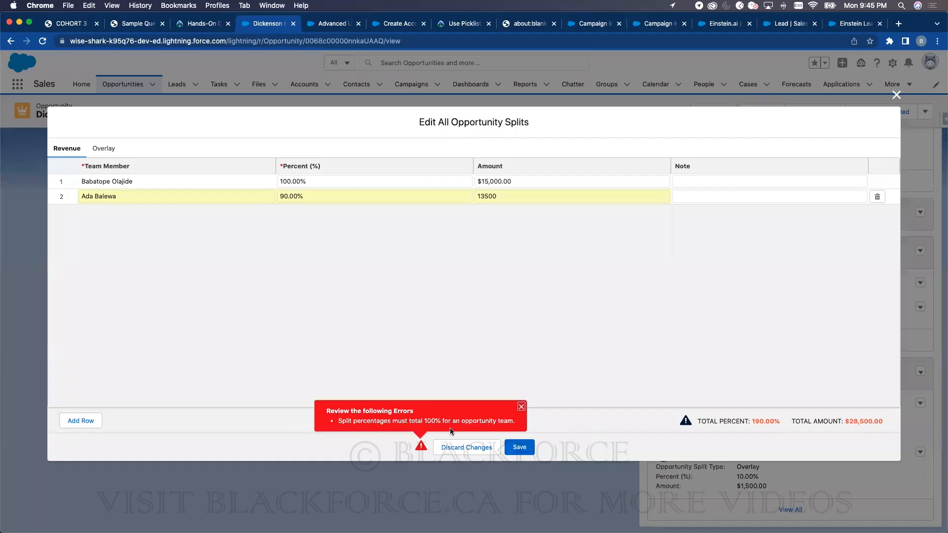
pyautogui.click(105, 150)
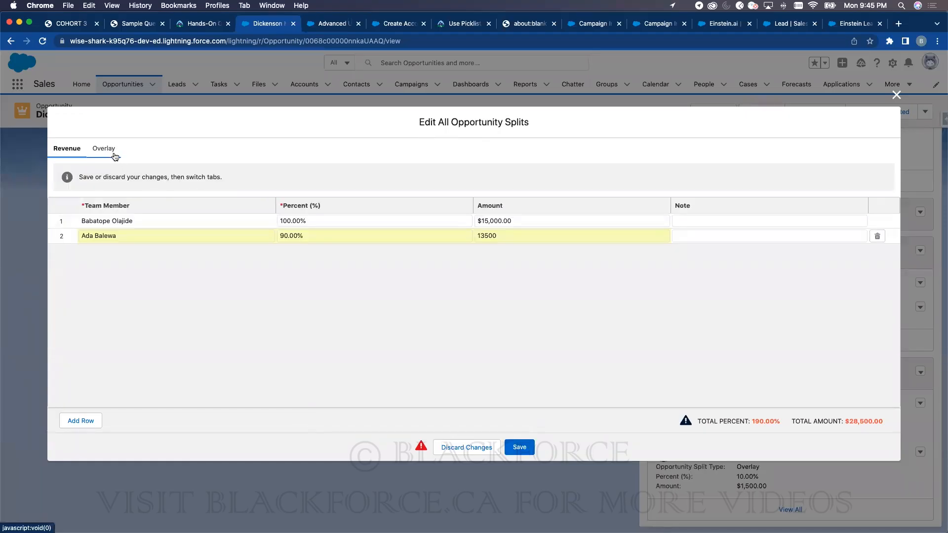
pyautogui.click(468, 447)
# - Add the Channel Manager to the Overlay splits at 58% and save
pyautogui.click(102, 149)
pyautogui.click(247, 197)
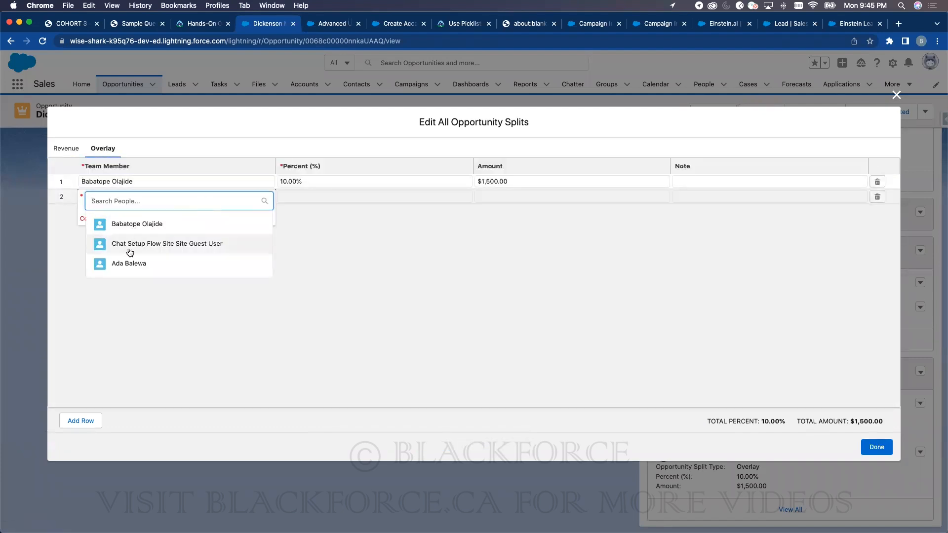
pyautogui.click(143, 262)
pyautogui.click(304, 198)
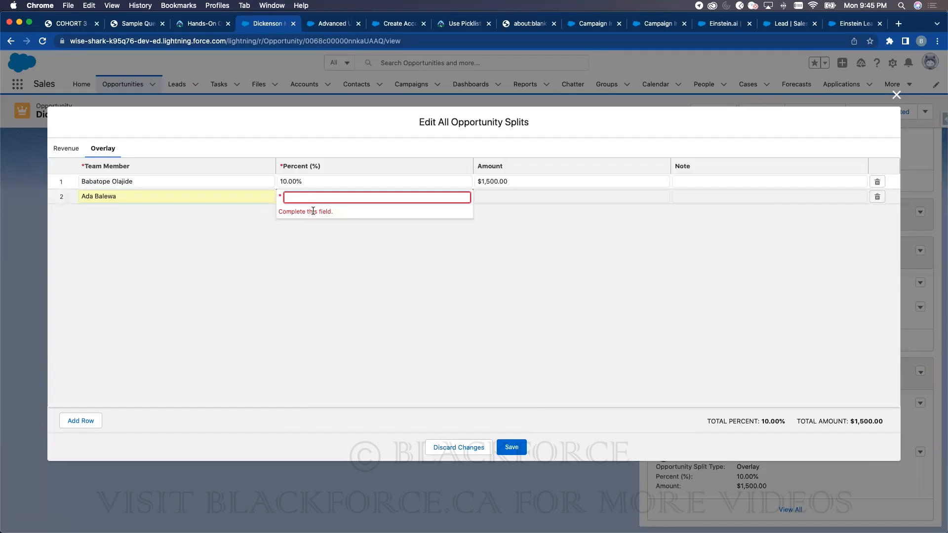
pyautogui.write('58')
pyautogui.click(532, 304)
pyautogui.click(511, 447)
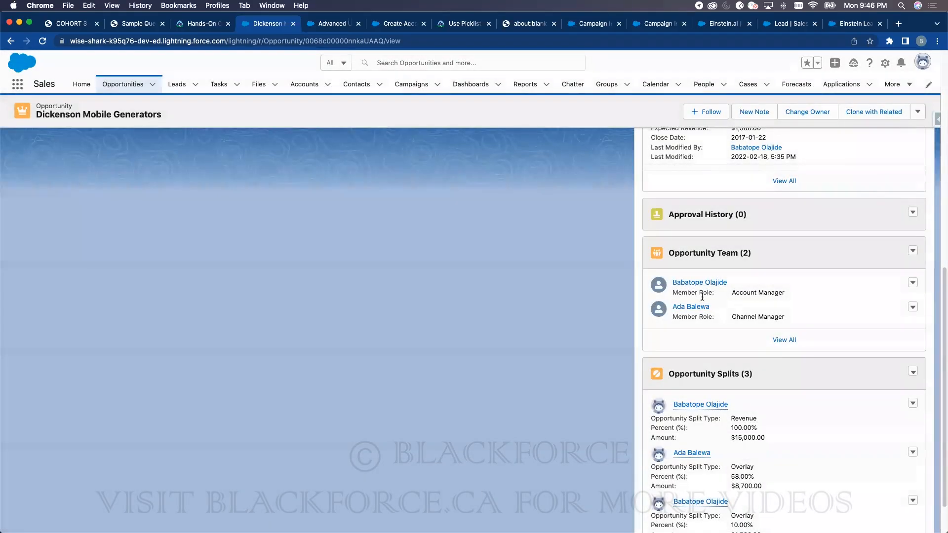
# - After the team-removal error, delete the Channel Manager's Overlay split
pyautogui.click(912, 307)
pyautogui.click(888, 341)
pyautogui.click(606, 312)
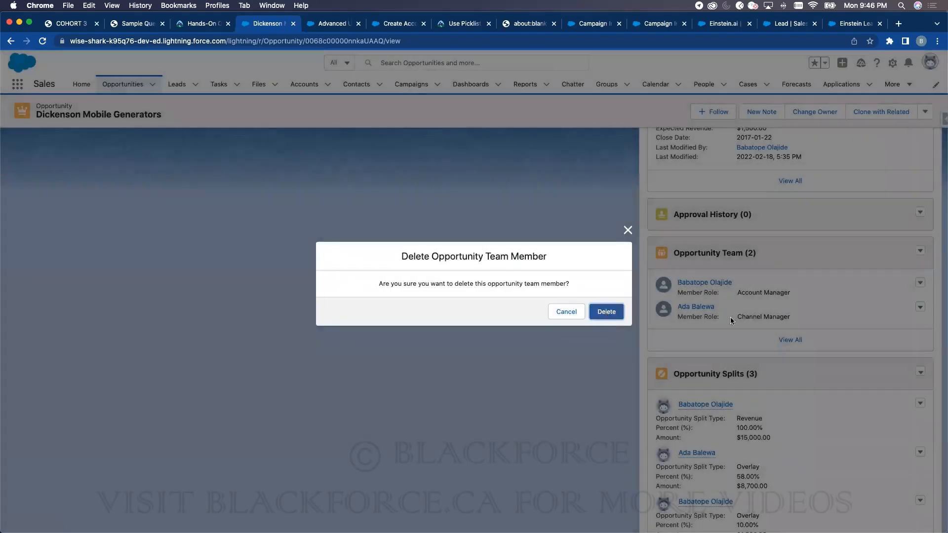
pyautogui.click(627, 260)
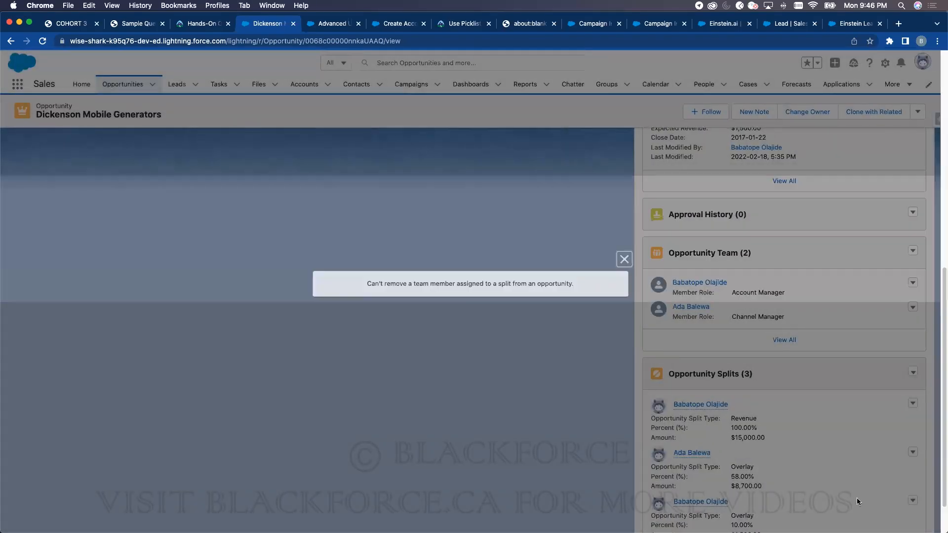
pyautogui.click(913, 452)
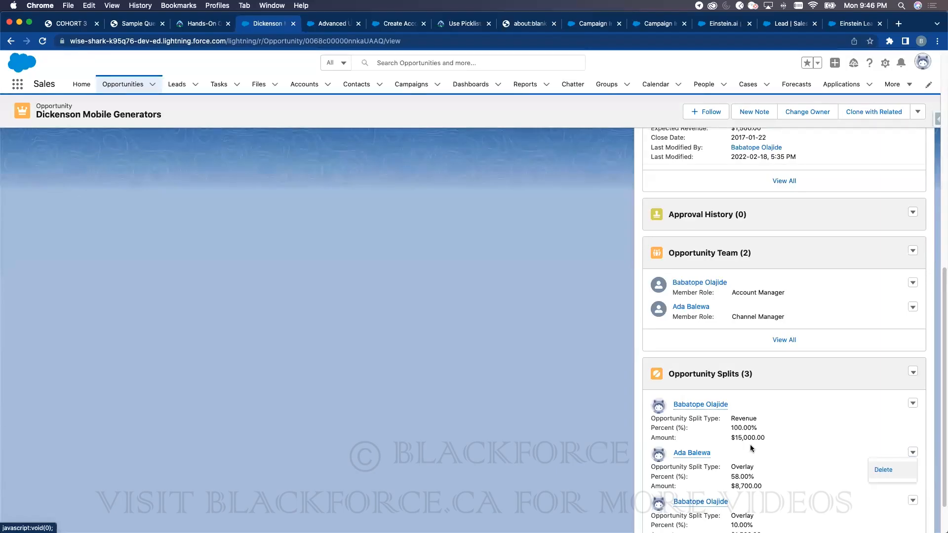
pyautogui.click(883, 469)
pyautogui.click(605, 311)
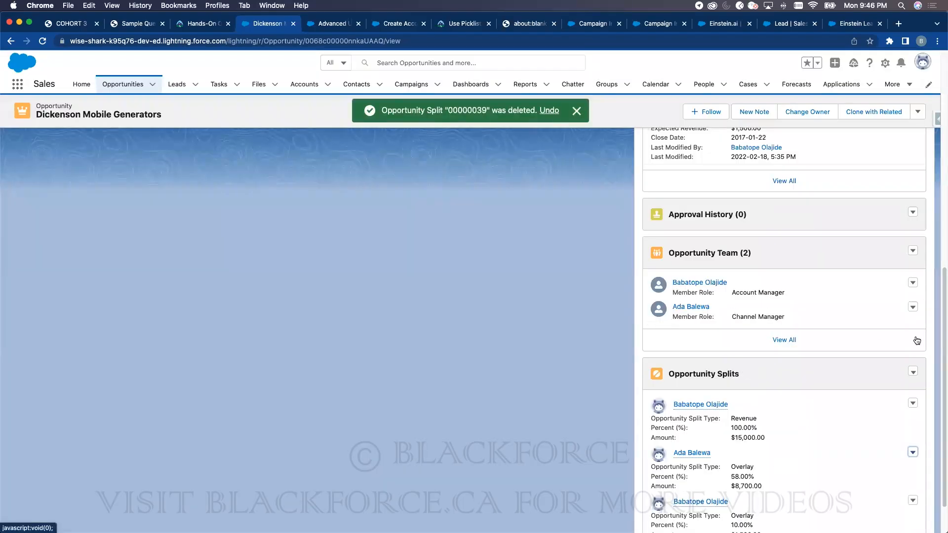
# - Remove the Channel Manager from the full Opportunity Team list and reopen Dickenson Mobile Generators
pyautogui.click(779, 340)
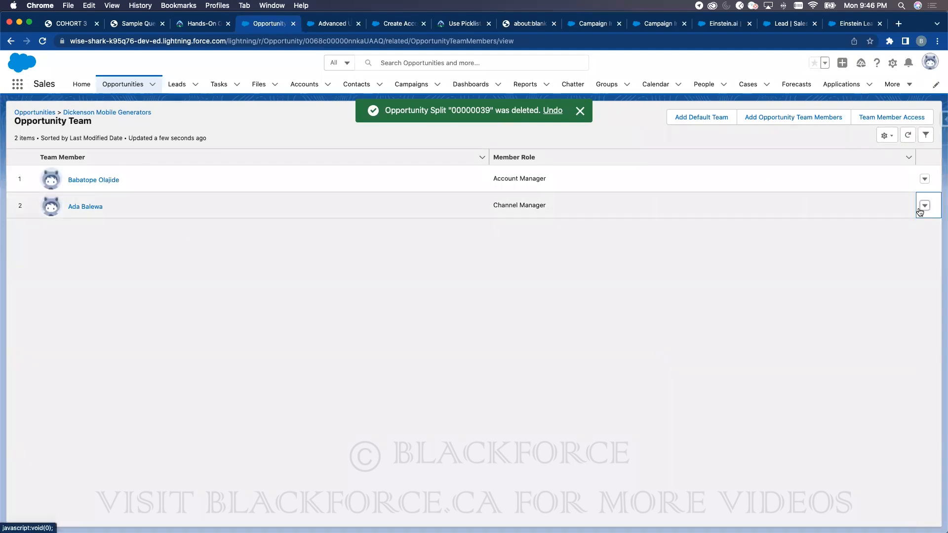
pyautogui.click(924, 206)
pyautogui.click(896, 239)
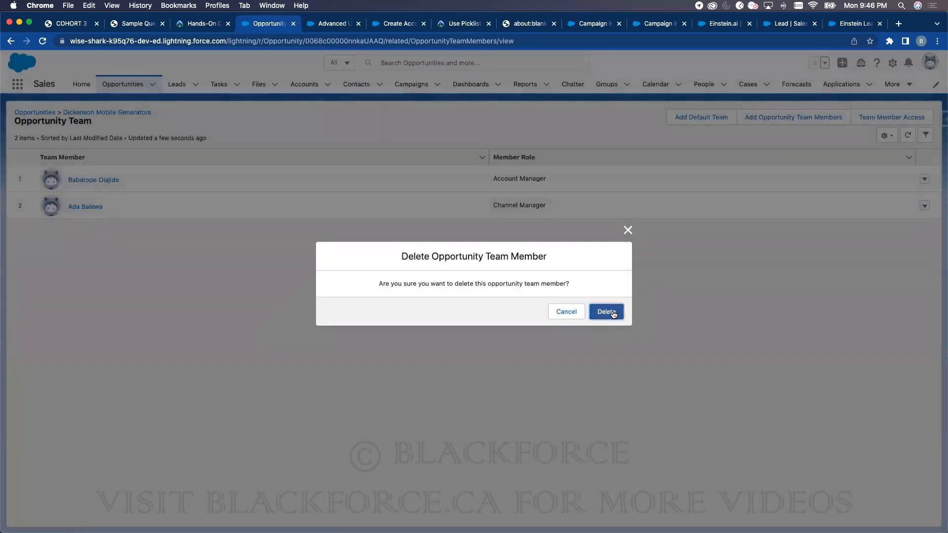
pyautogui.click(613, 313)
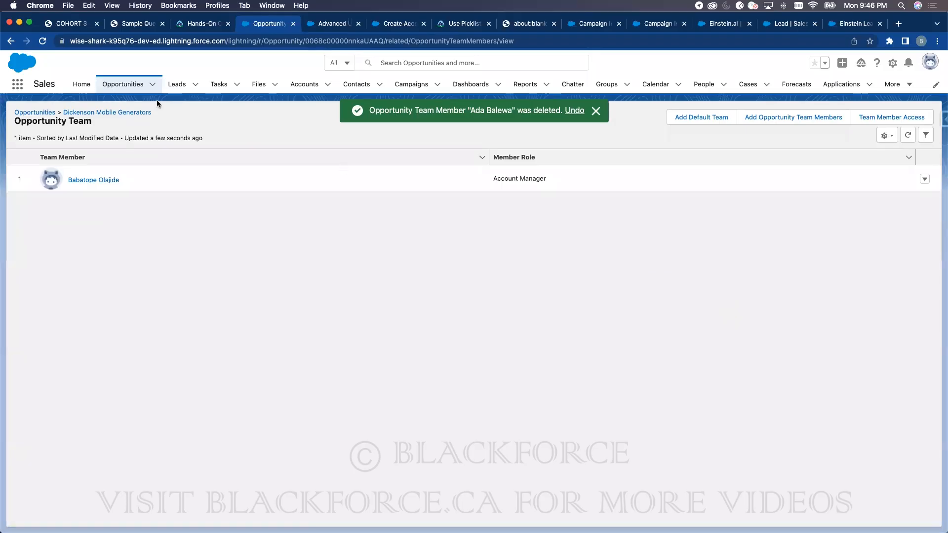
pyautogui.click(42, 42)
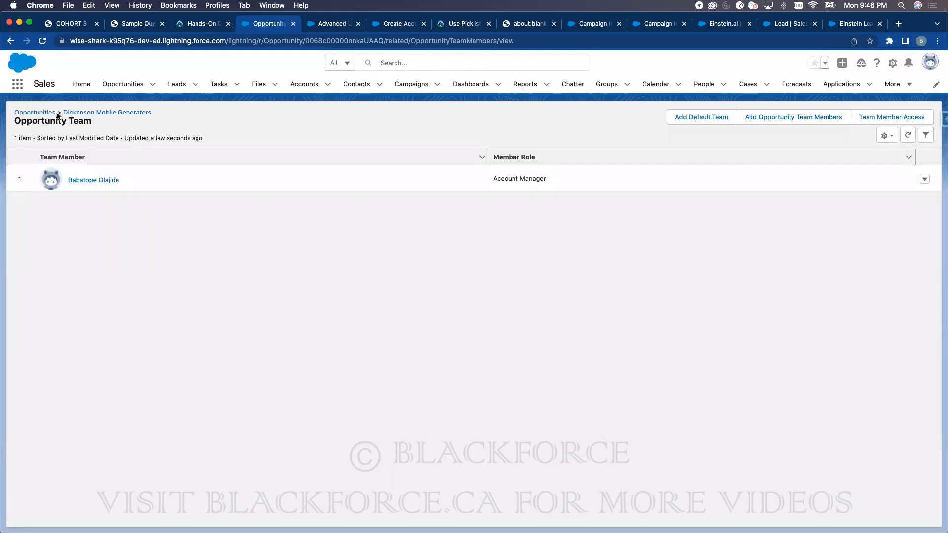
pyautogui.click(50, 114)
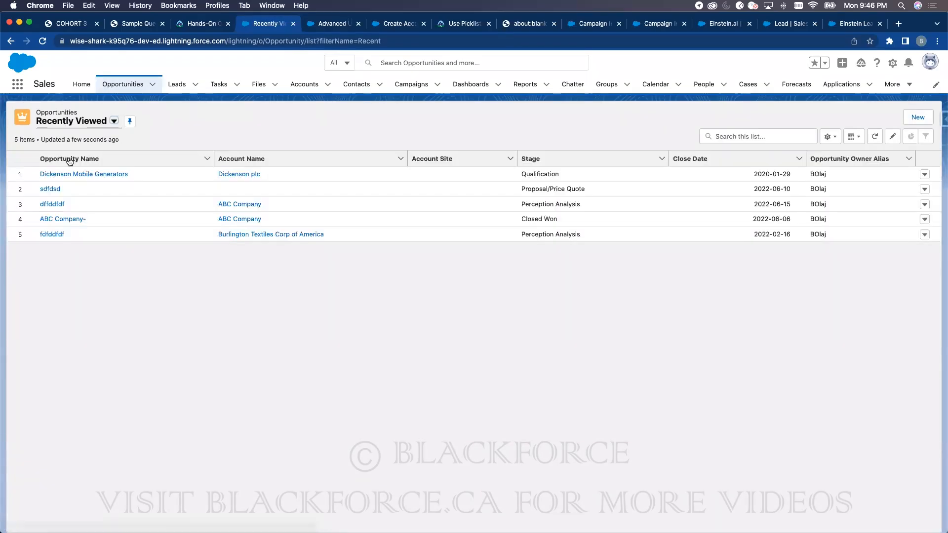
pyautogui.click(69, 173)
pyautogui.scroll(-15, 785, 459)
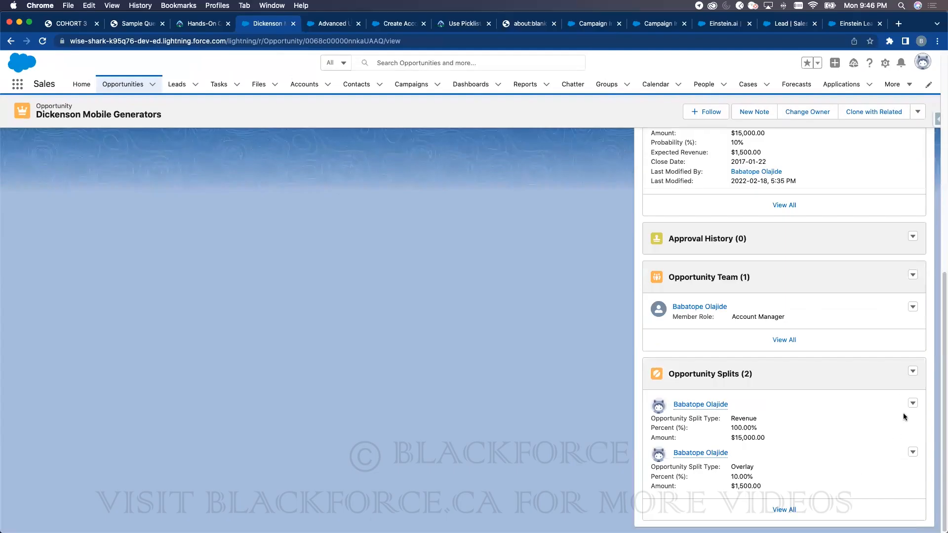
# - Add the Channel Manager to Revenue at 76% and cut the Account Manager's share to 24%
pyautogui.click(912, 372)
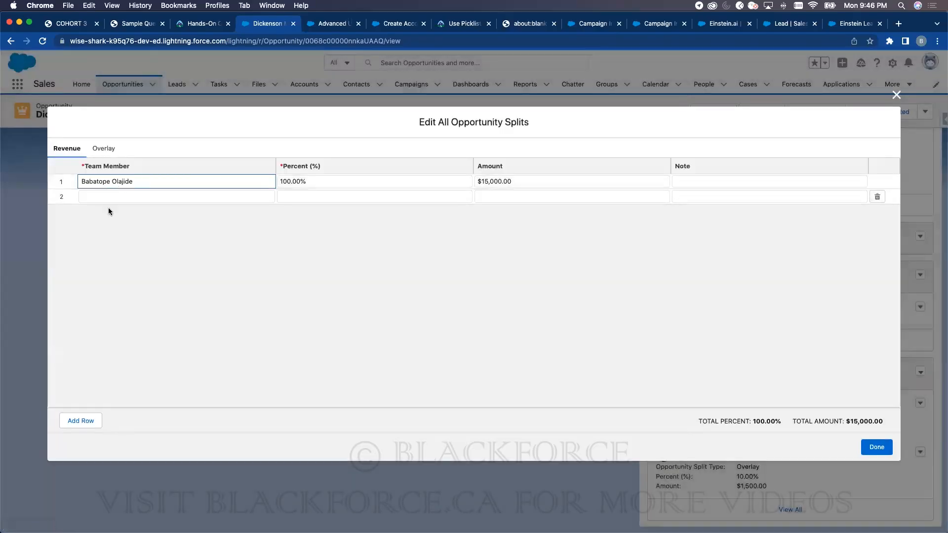
pyautogui.click(110, 200)
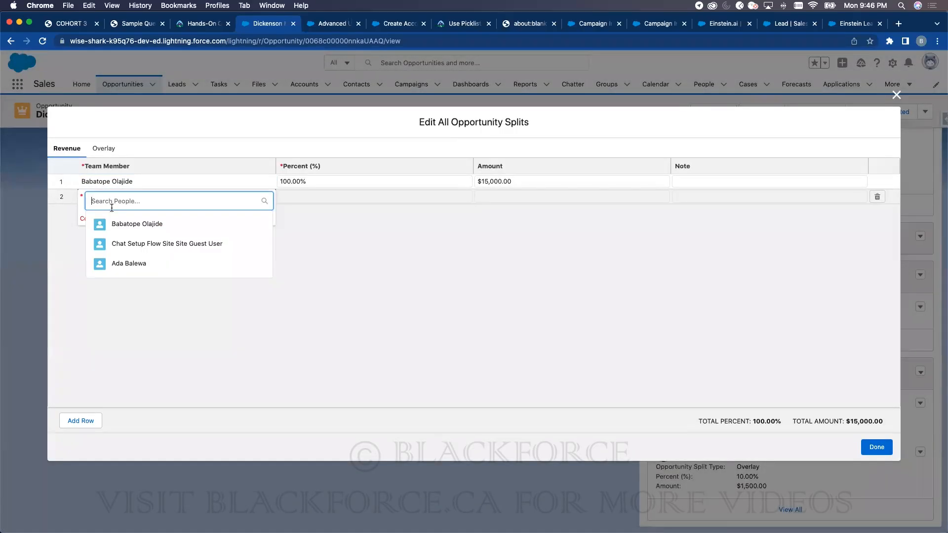
pyautogui.click(126, 265)
pyautogui.click(307, 197)
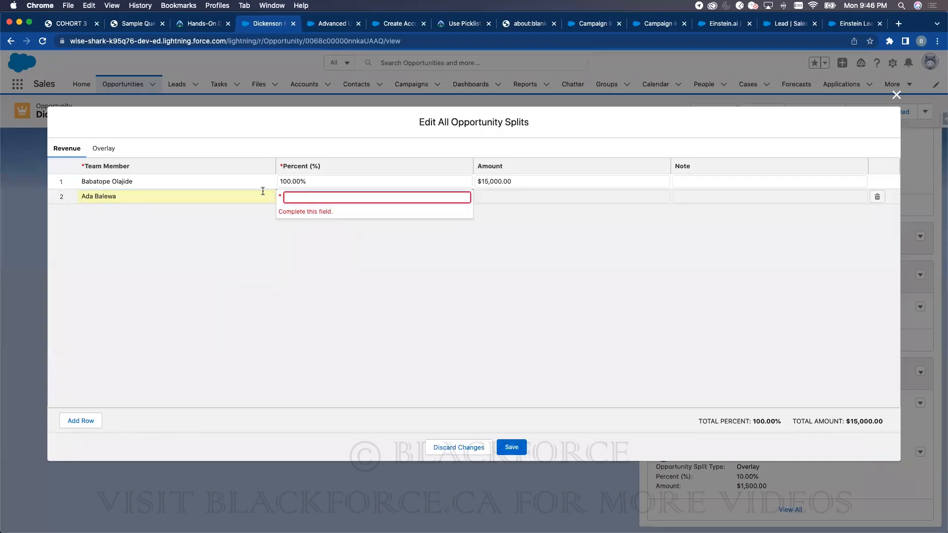
pyautogui.click(99, 149)
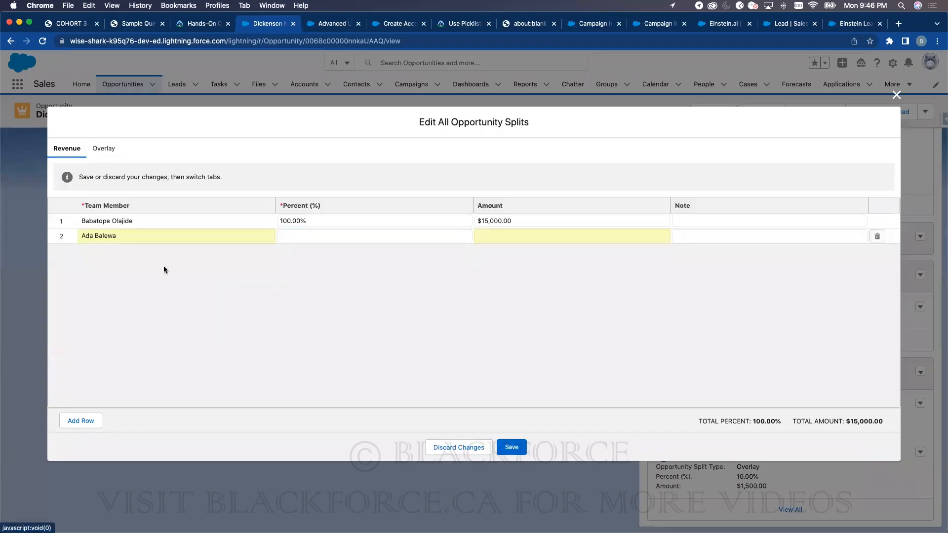
pyautogui.click(319, 236)
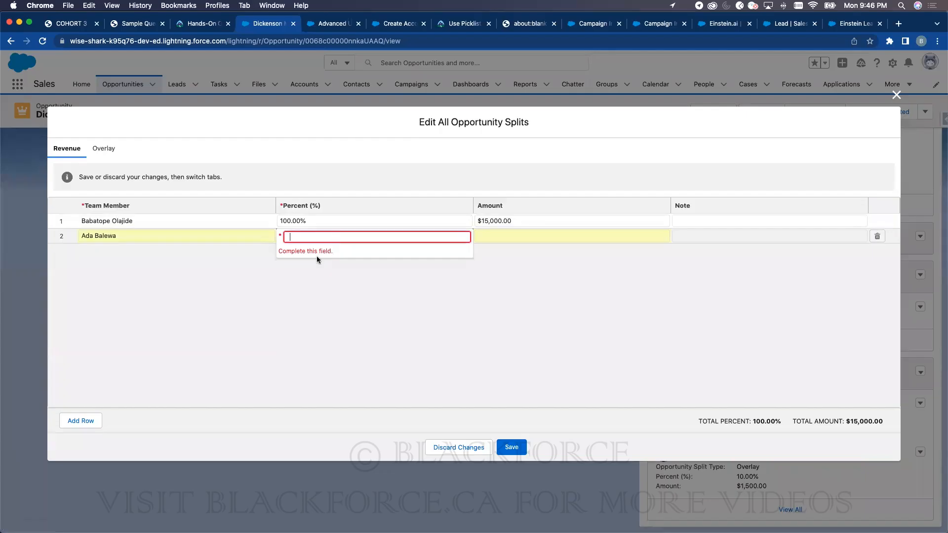
pyautogui.click(284, 222)
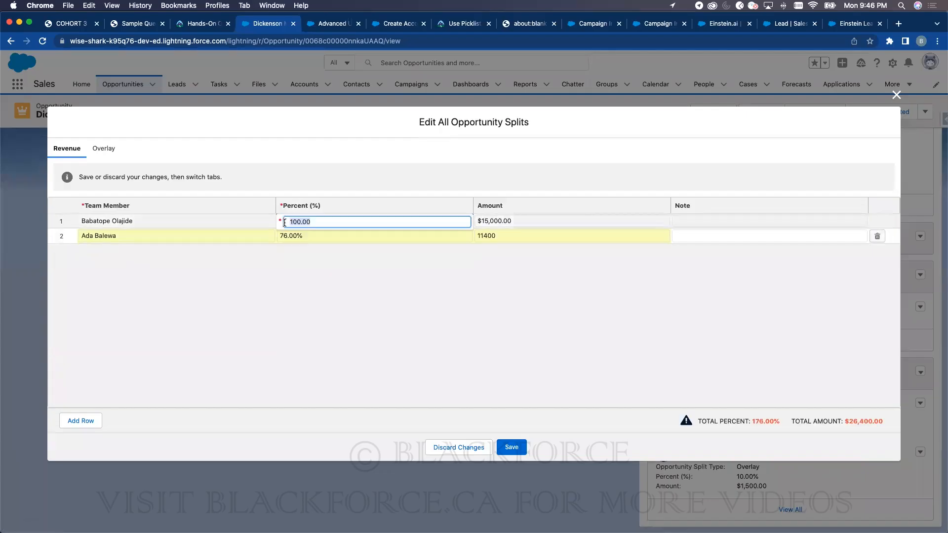
pyautogui.write('1')
pyautogui.write('24')
pyautogui.click(450, 370)
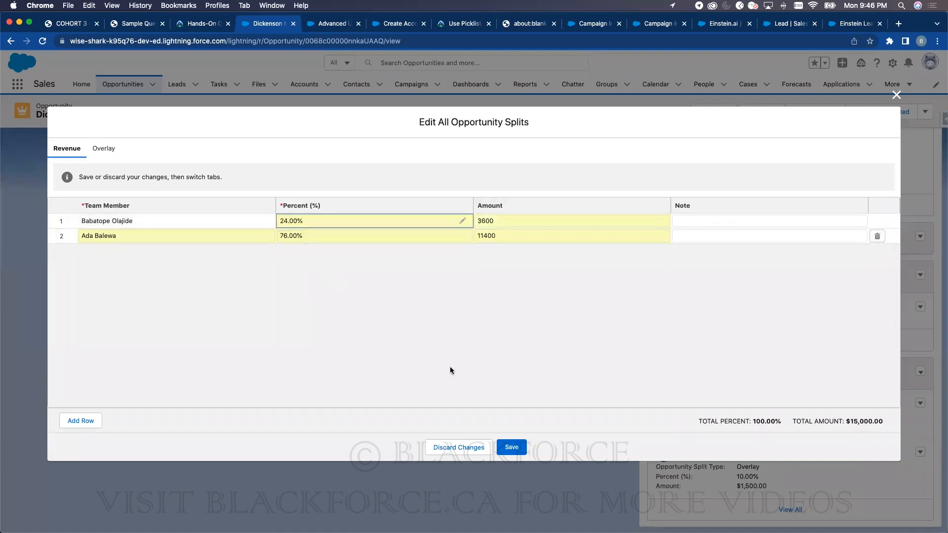
# - Attempt to save, dismiss the error, and close the split editor without saving
pyautogui.click(512, 446)
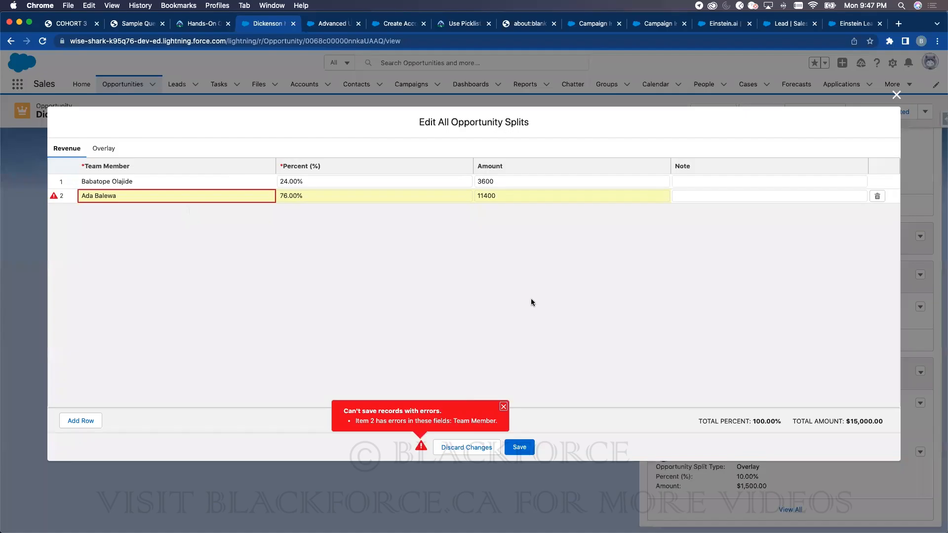
pyautogui.click(605, 280)
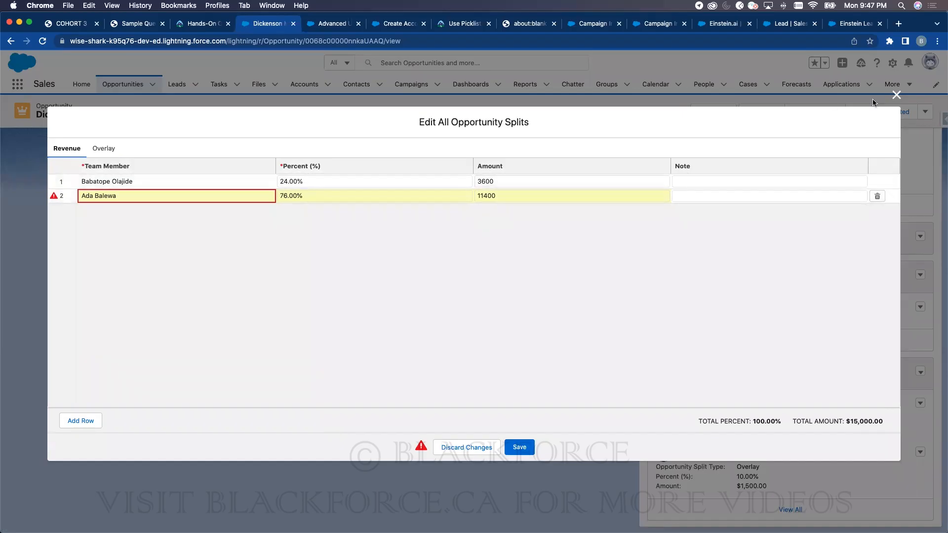
pyautogui.click(896, 95)
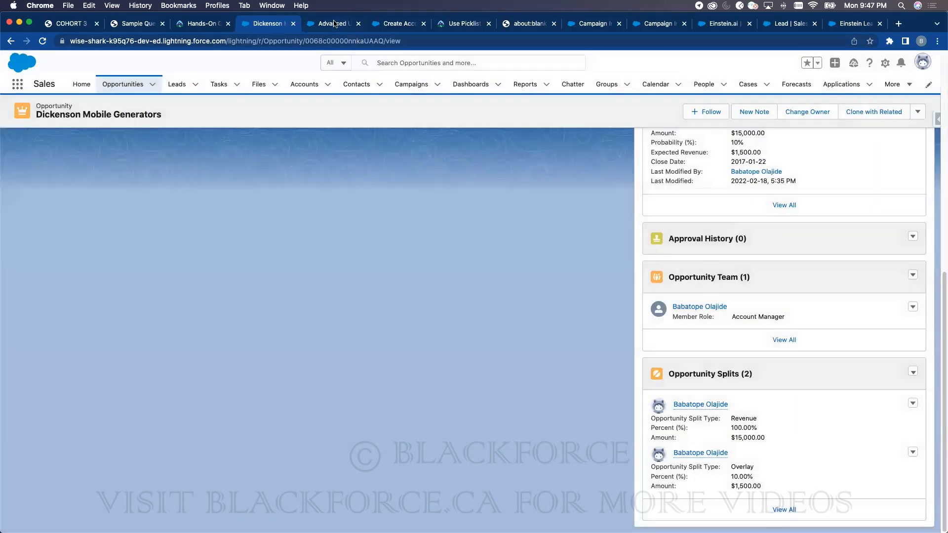
# - Switch to the Advanced User Details page and open and close the profile menu
pyautogui.click(335, 24)
pyautogui.moveTo(820, 192)
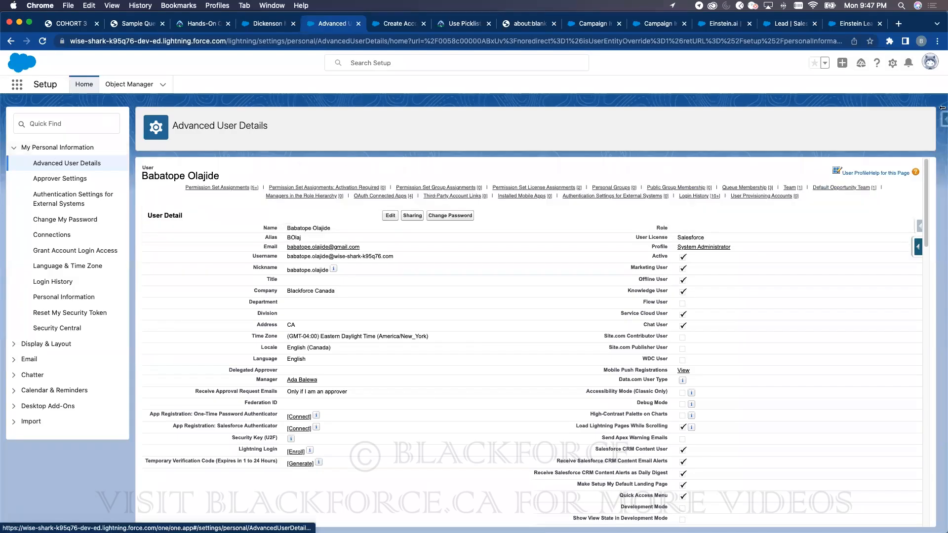
pyautogui.click(930, 62)
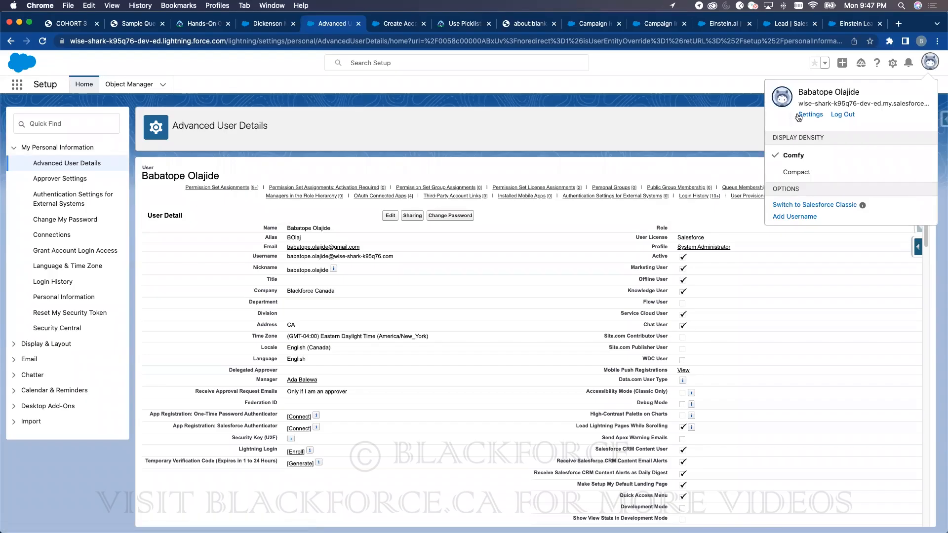
pyautogui.click(594, 128)
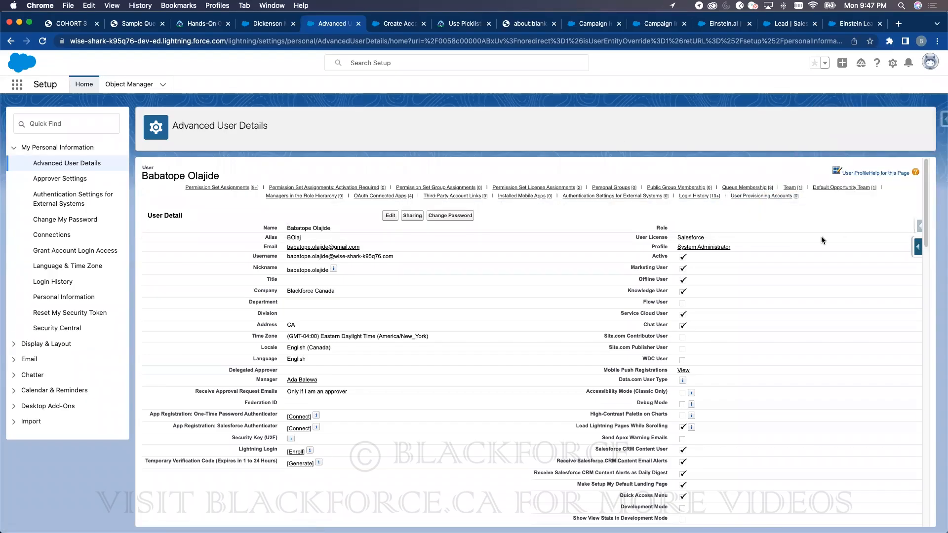
# - Leave Flow Builder for the Flows list and search Setup Quick Find for 'opp'
pyautogui.click(379, 27)
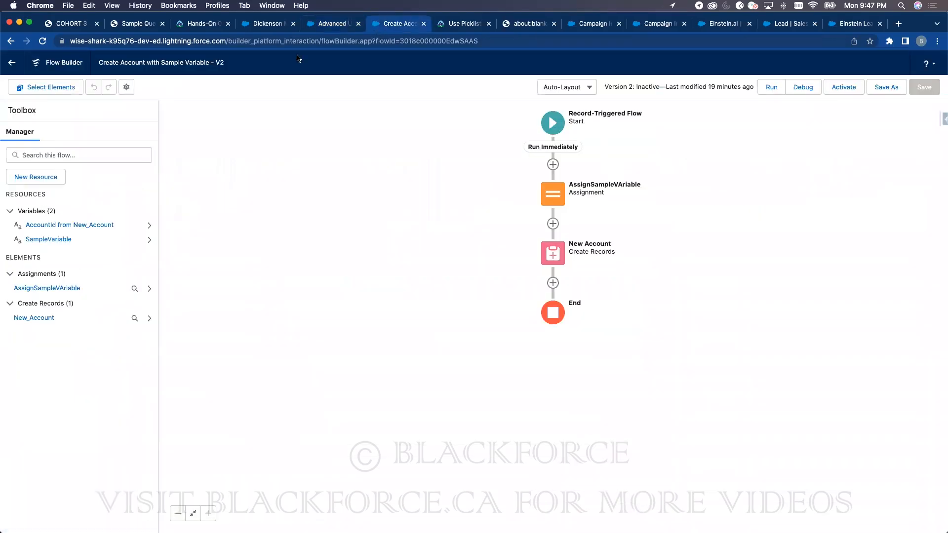
pyautogui.click(11, 68)
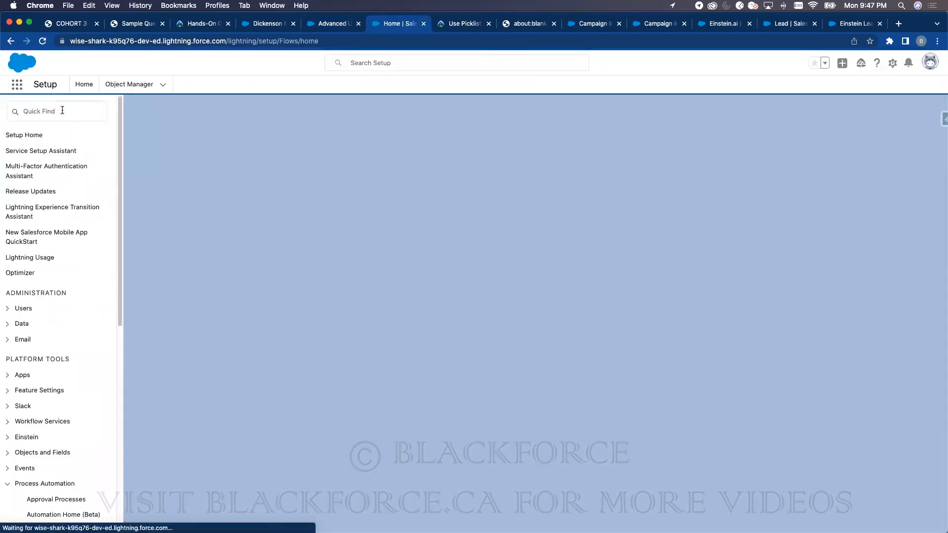
pyautogui.click(62, 110)
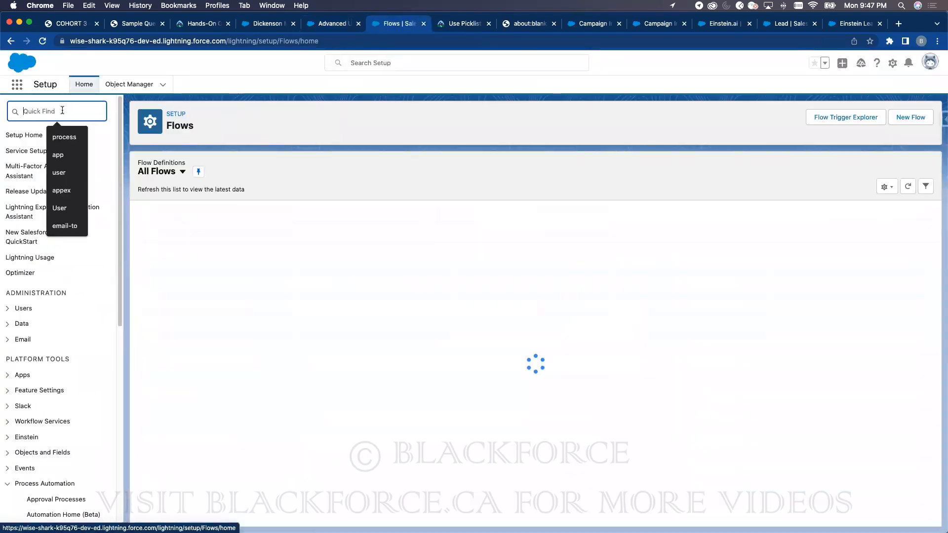
pyautogui.write('opp')
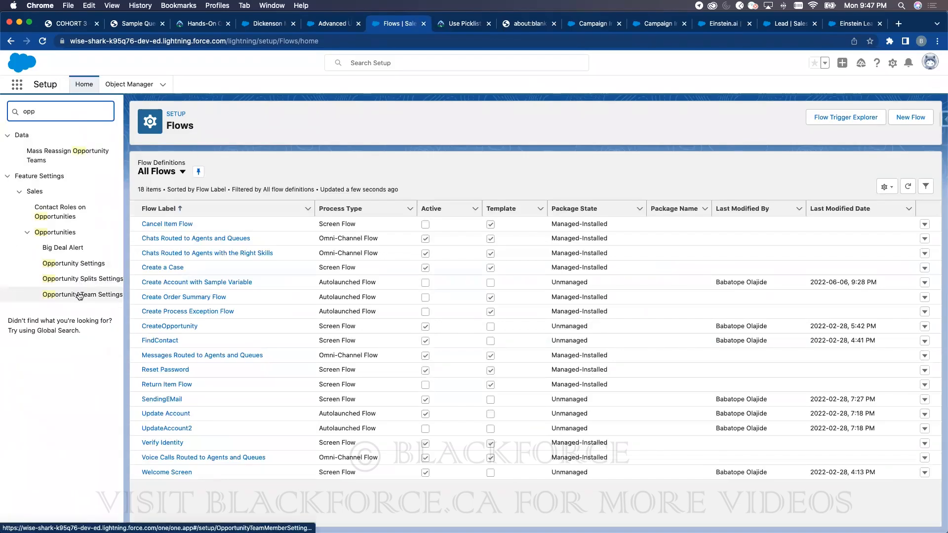
# - Review Opportunity Settings against the training slides PDF, then return to the Dickenson record and Setup
pyautogui.click(75, 265)
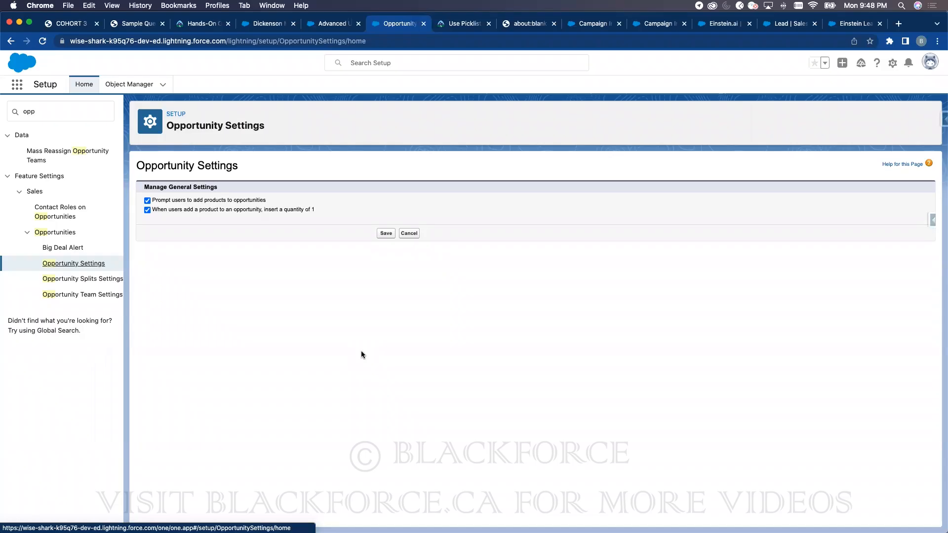
pyautogui.click(67, 23)
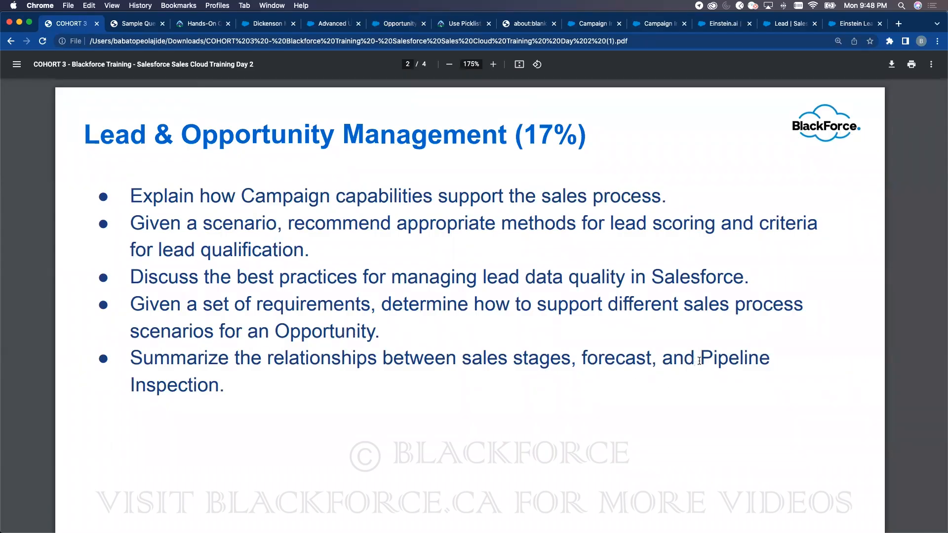
pyautogui.click(263, 23)
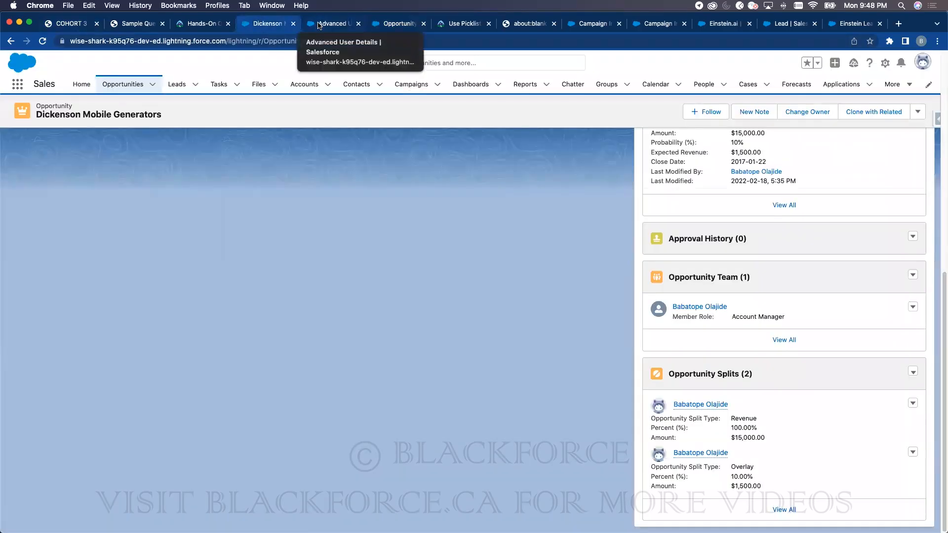
pyautogui.click(313, 27)
# - Find the Opportunity object ('opp') and its Stage field ('stage'), and scroll to its picklist values
pyautogui.click(127, 83)
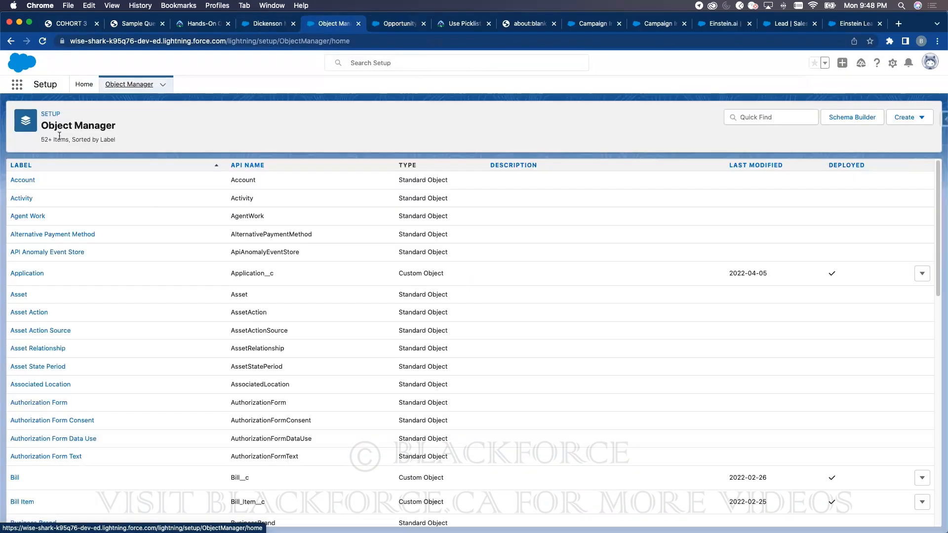
pyautogui.click(781, 119)
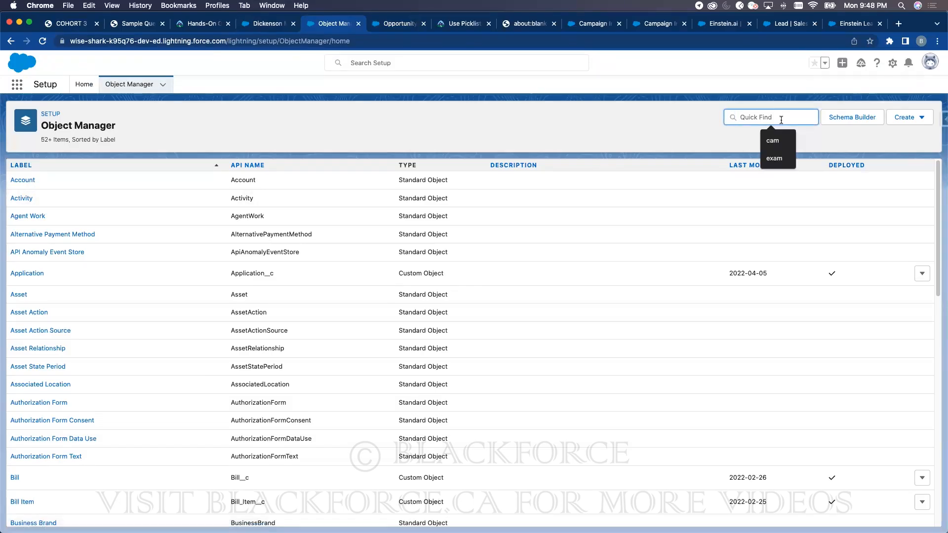
pyautogui.write('opp')
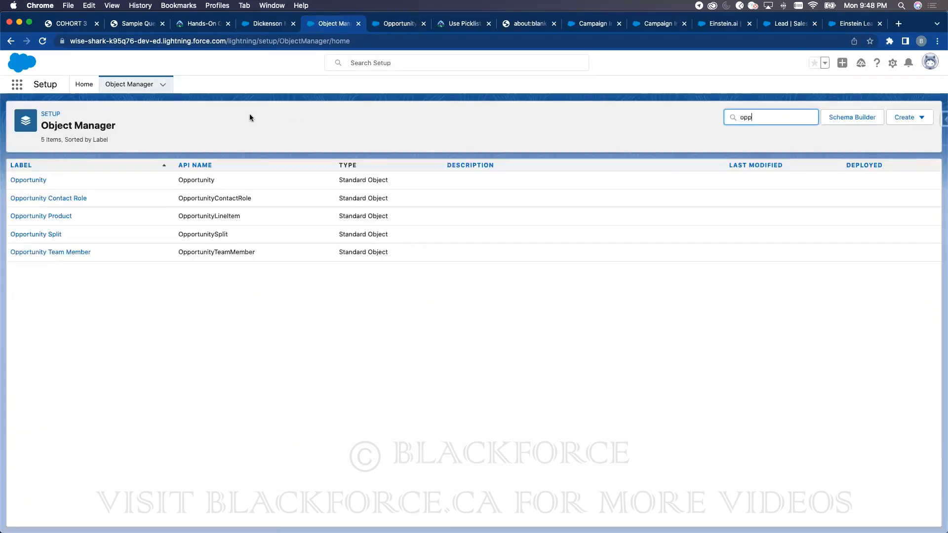
pyautogui.click(28, 179)
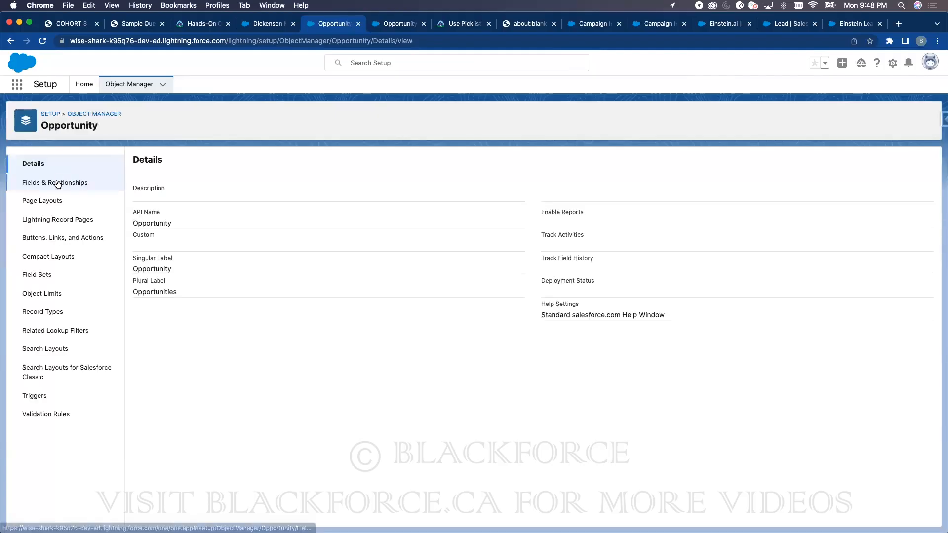
pyautogui.click(55, 183)
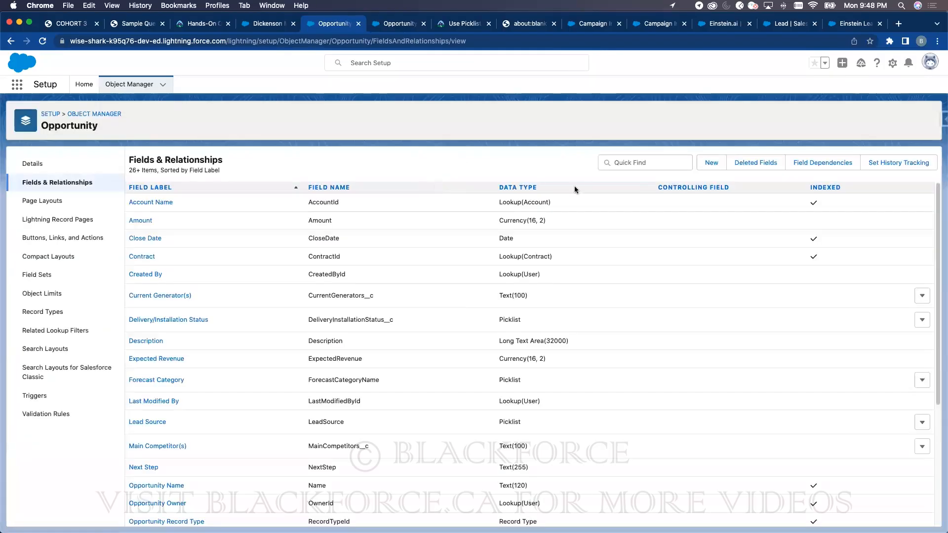
pyautogui.click(660, 163)
pyautogui.write('stage')
pyautogui.click(147, 208)
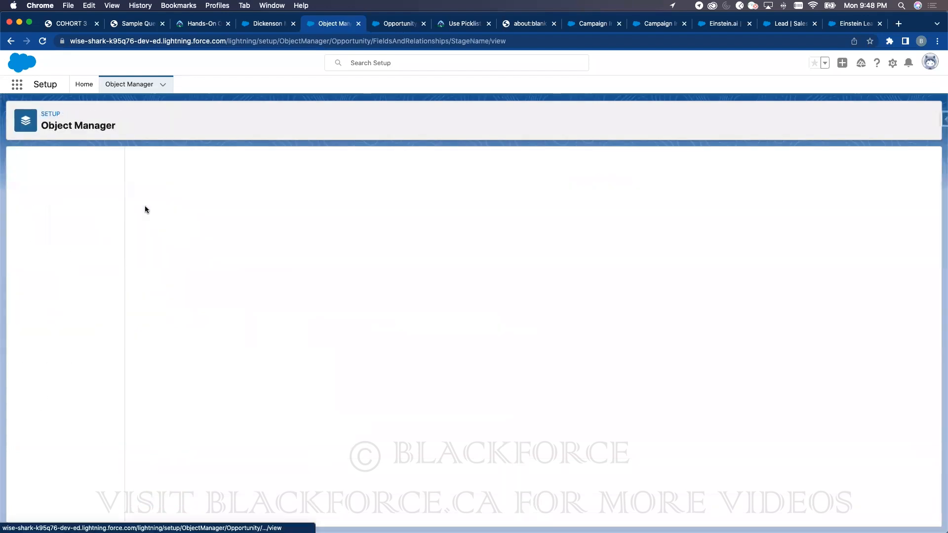
pyautogui.scroll(-3, 333, 454)
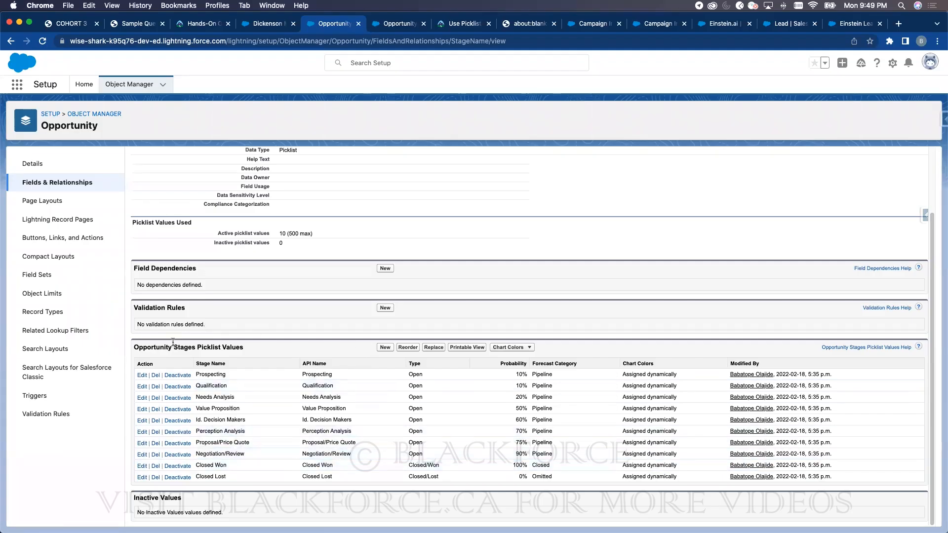
# - Start a new Opportunity Stage value, keeping Type Open, and review the Forecast Category options
pyautogui.click(385, 347)
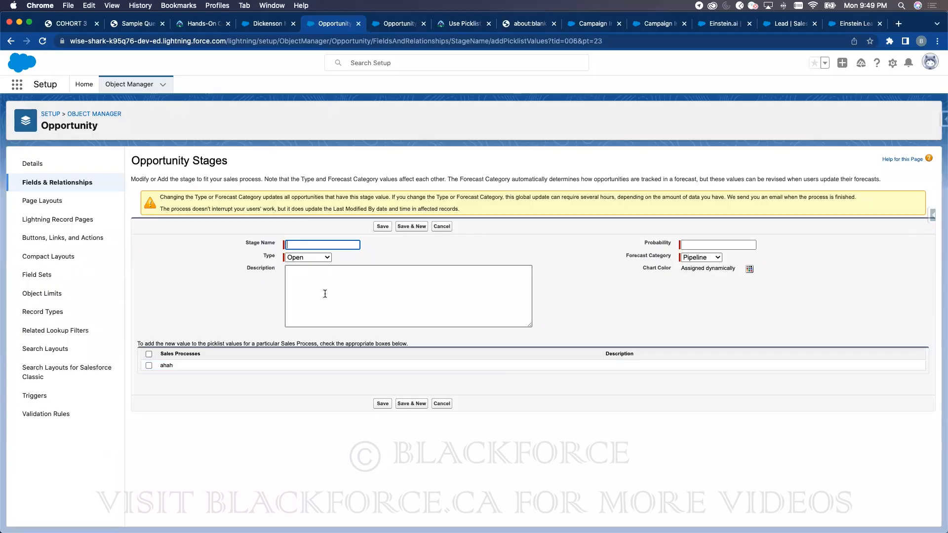
pyautogui.click(322, 255)
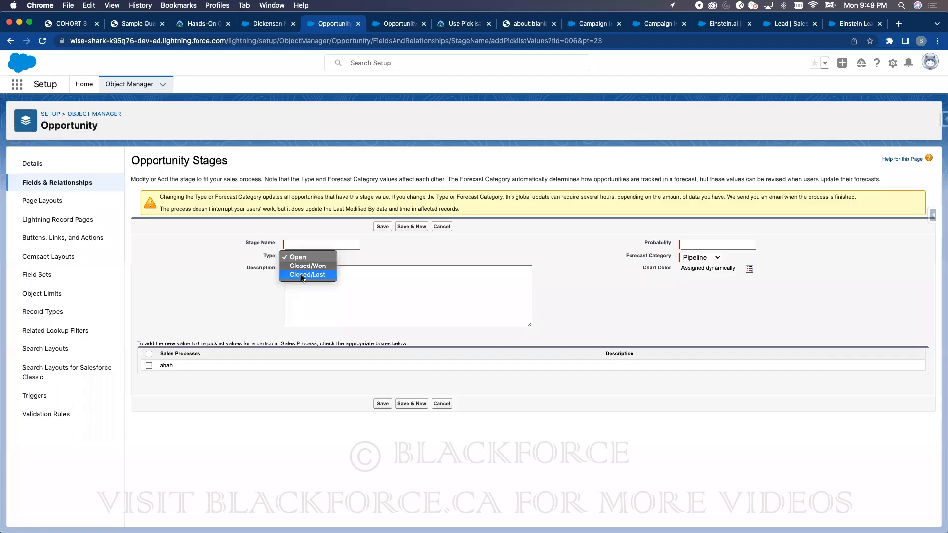
pyautogui.click(567, 251)
pyautogui.click(693, 258)
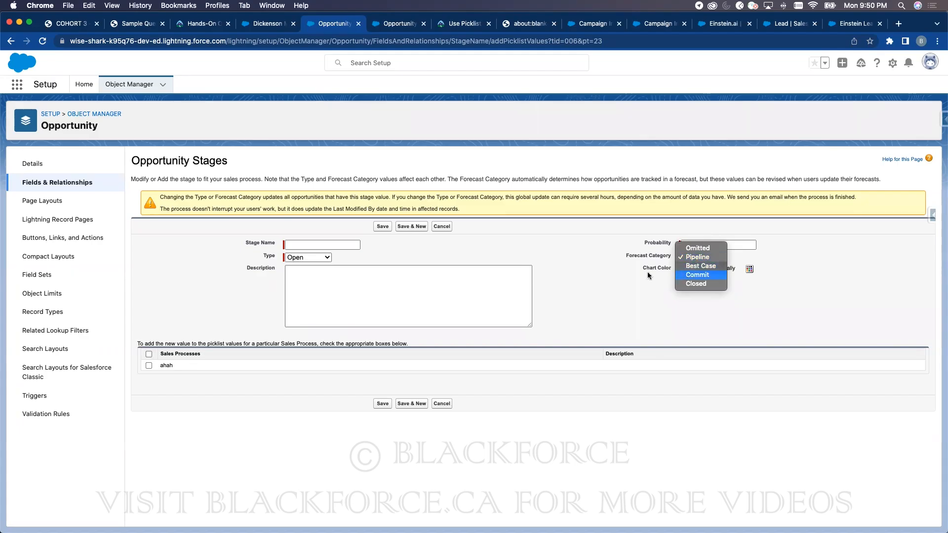
# - Try Forecast Category Omitted on the new stage, revert to Pipeline, and move to Probability
pyautogui.click(700, 257)
pyautogui.click(706, 259)
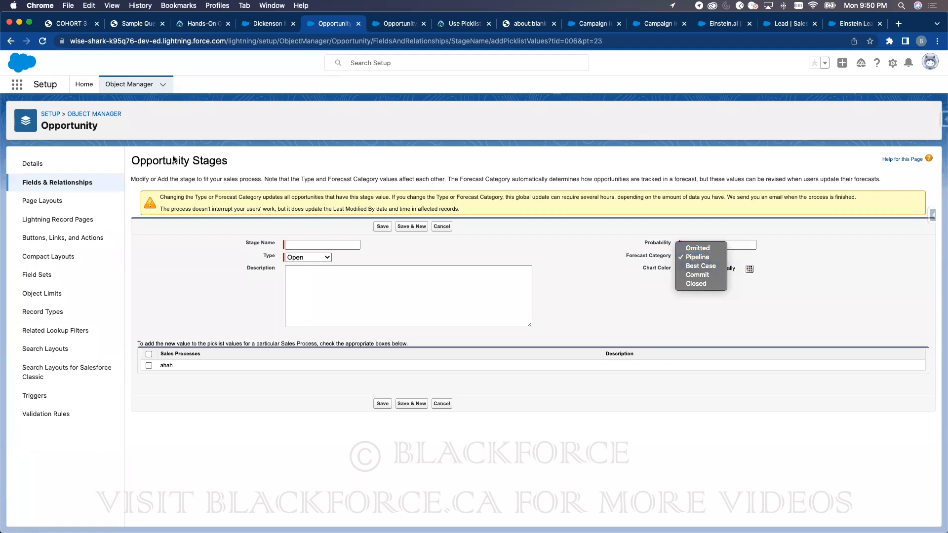
pyautogui.click(691, 250)
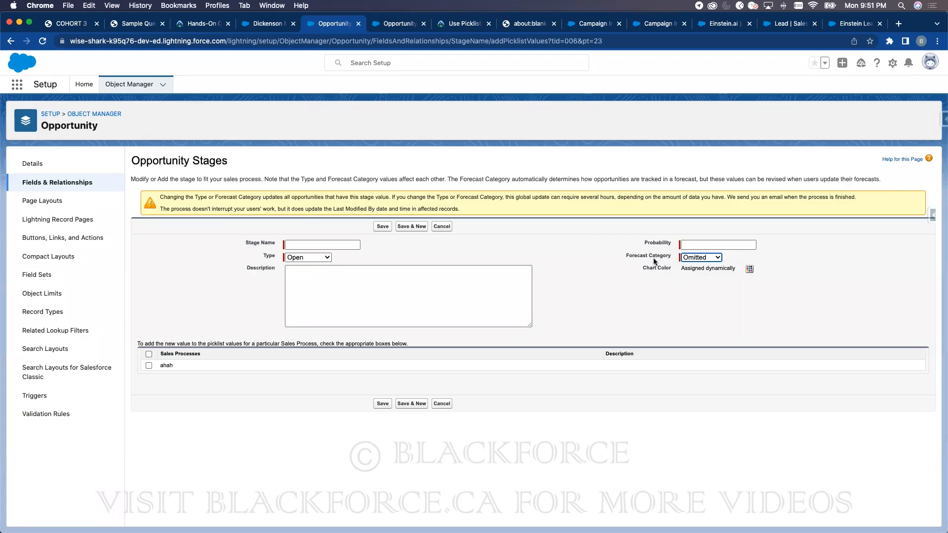
pyautogui.click(684, 259)
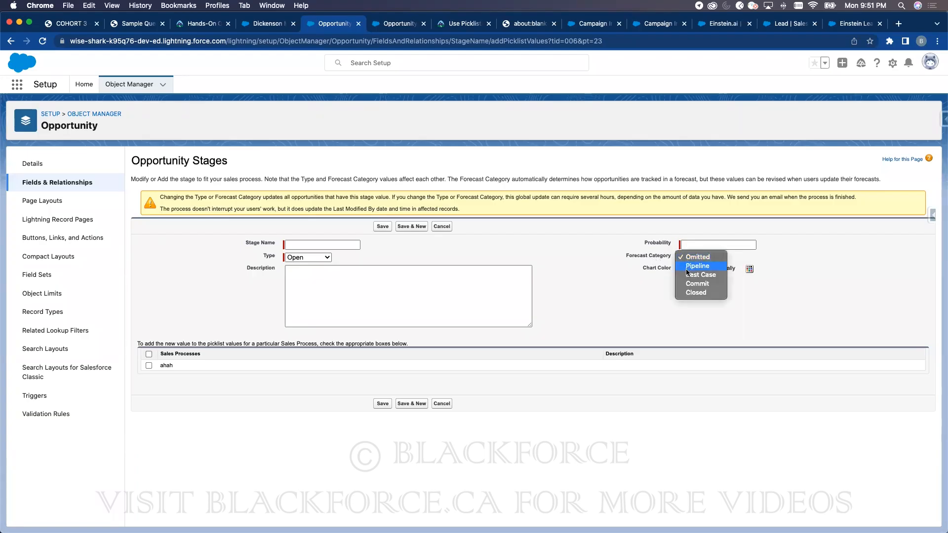
pyautogui.click(689, 266)
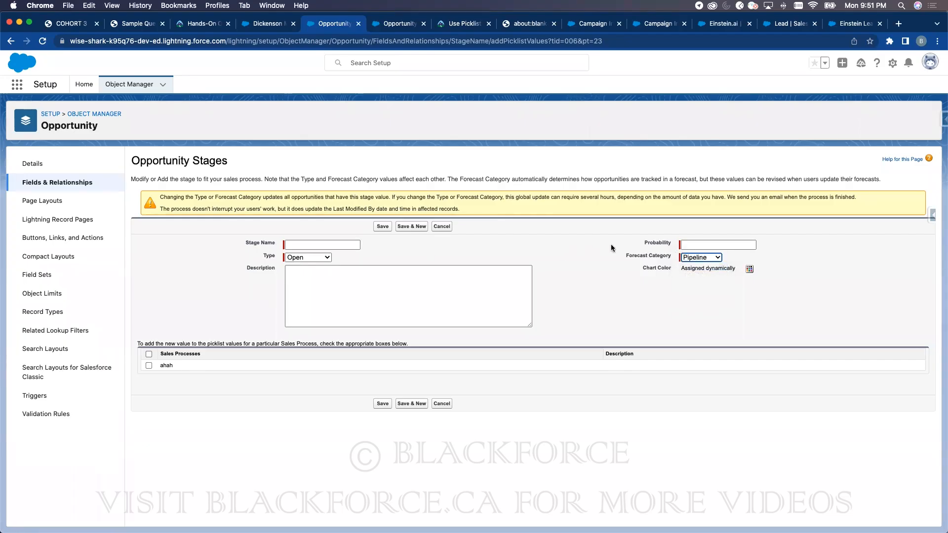
pyautogui.click(697, 244)
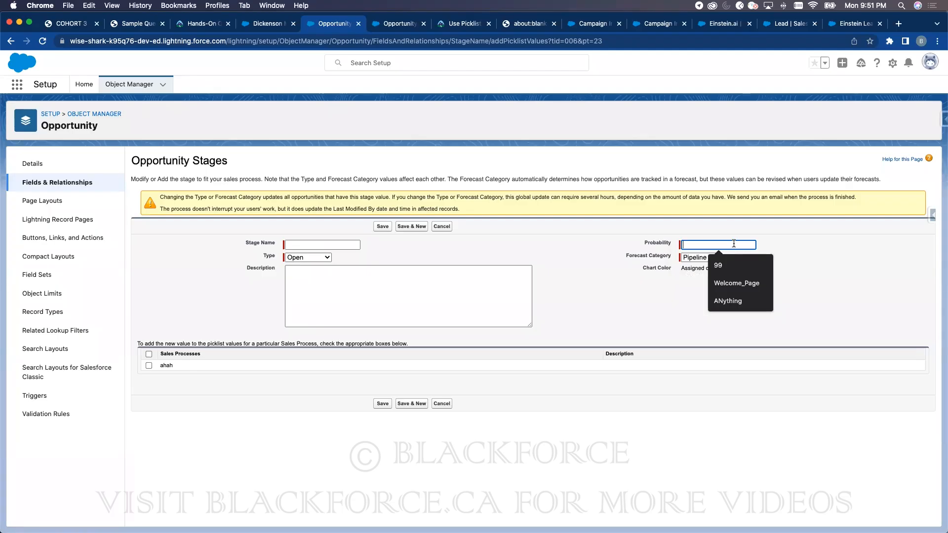
# - Review the Dickenson Mobile Generators opportunity's details, then return to the new stage form
pyautogui.click(271, 23)
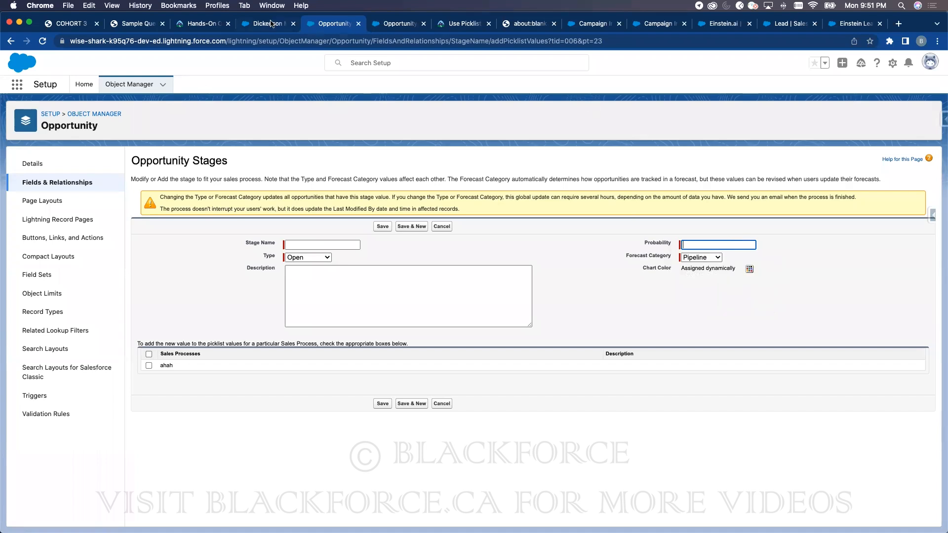
pyautogui.click(128, 86)
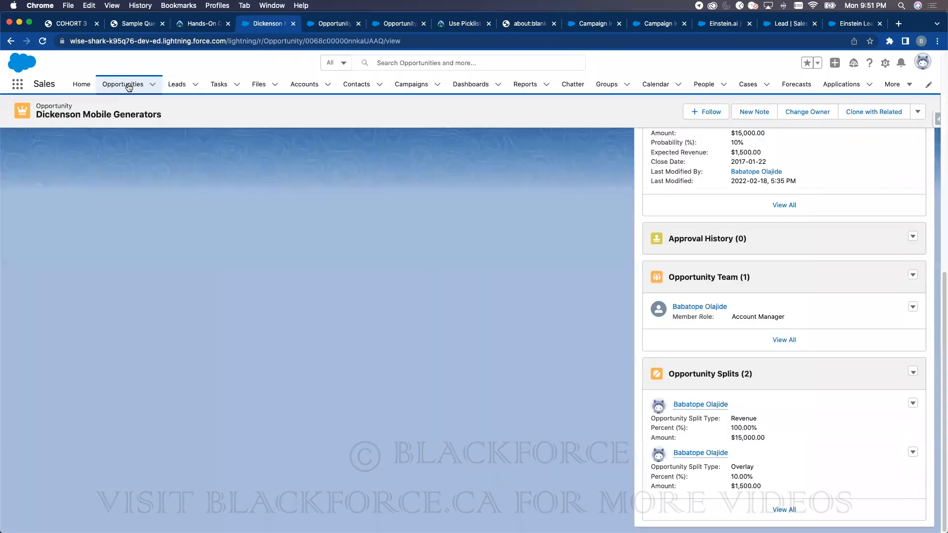
pyautogui.click(87, 177)
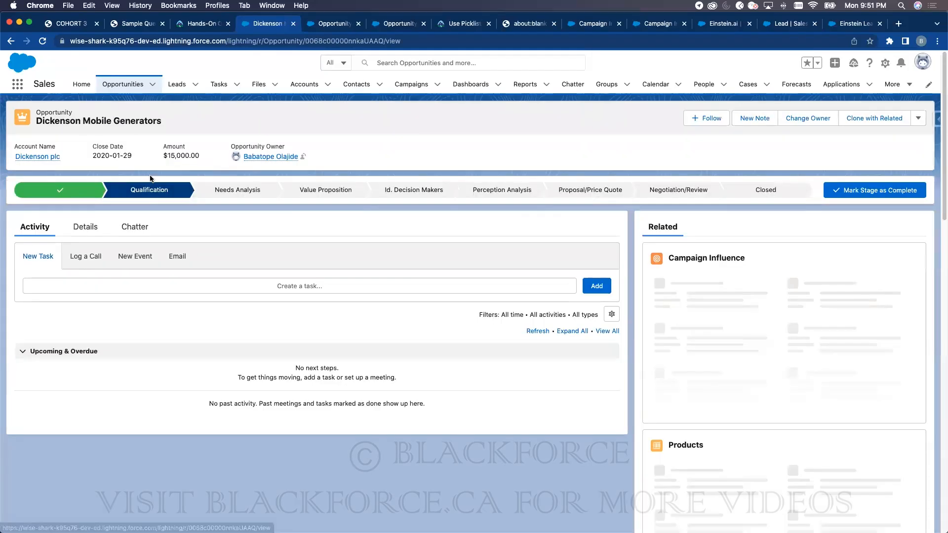
pyautogui.click(95, 226)
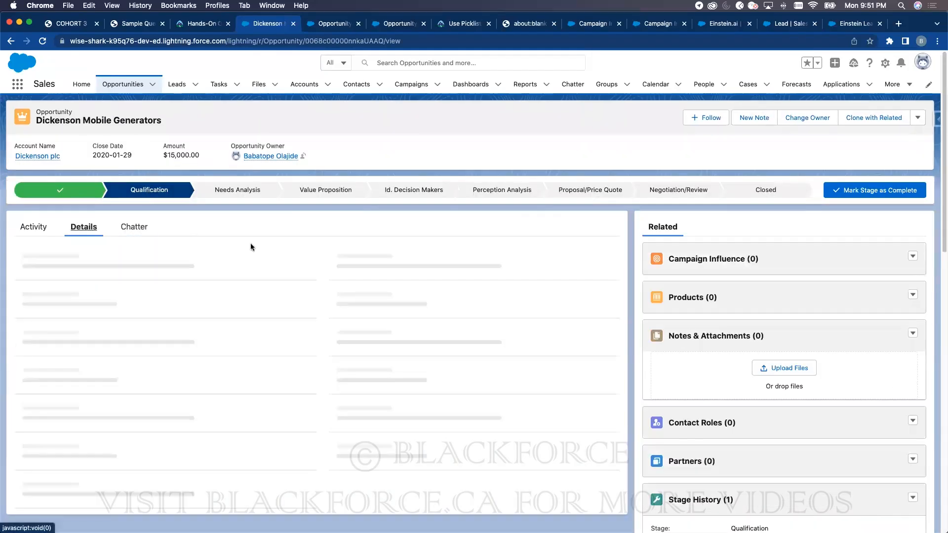
pyautogui.doubleClick(342, 280)
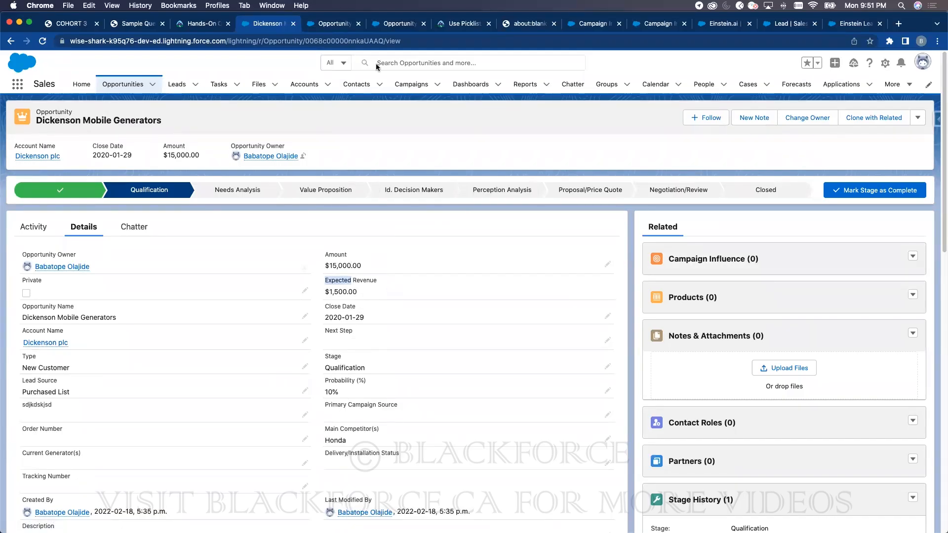
pyautogui.click(346, 26)
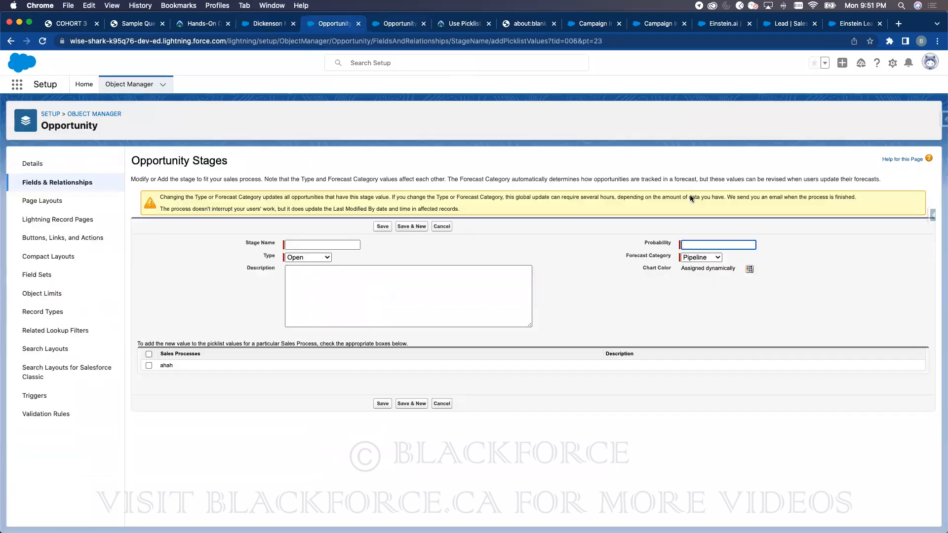
# - Check the Forecast Category choices on the new stage form, leaving it at Pipeline for now
pyautogui.click(697, 258)
pyautogui.click(697, 257)
pyautogui.click(710, 244)
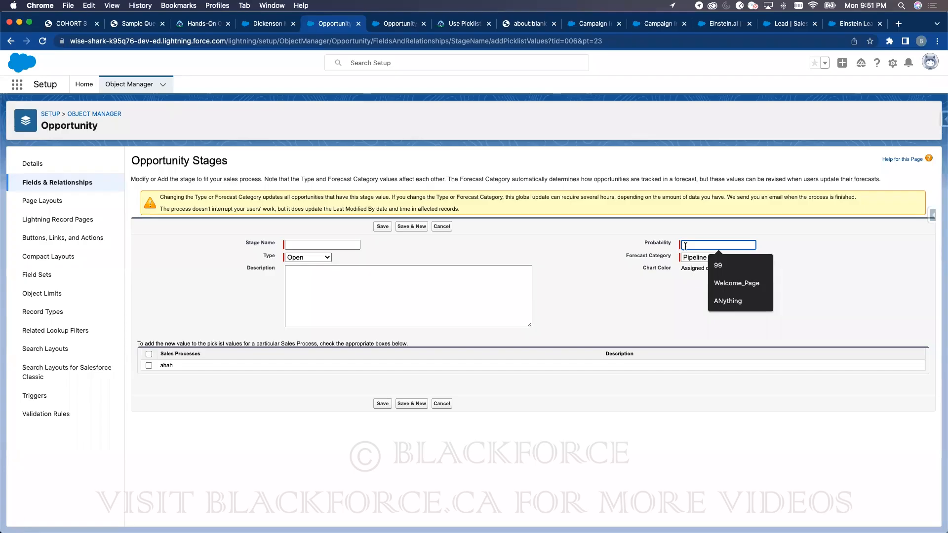
pyautogui.click(694, 258)
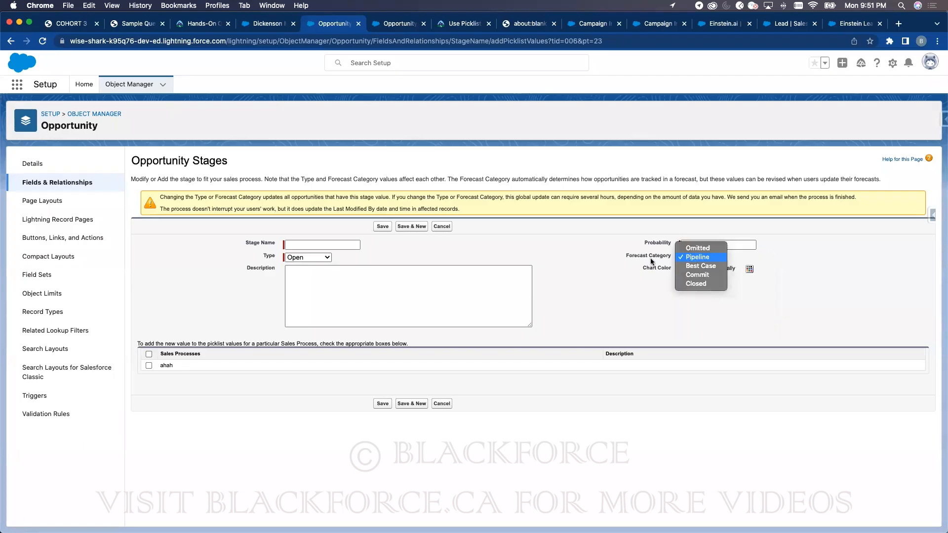
pyautogui.click(605, 221)
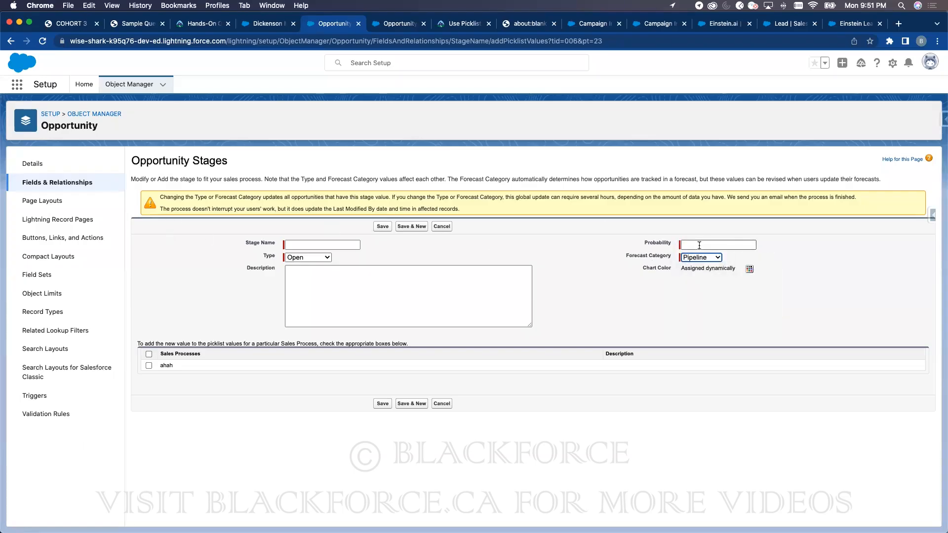
pyautogui.click(698, 246)
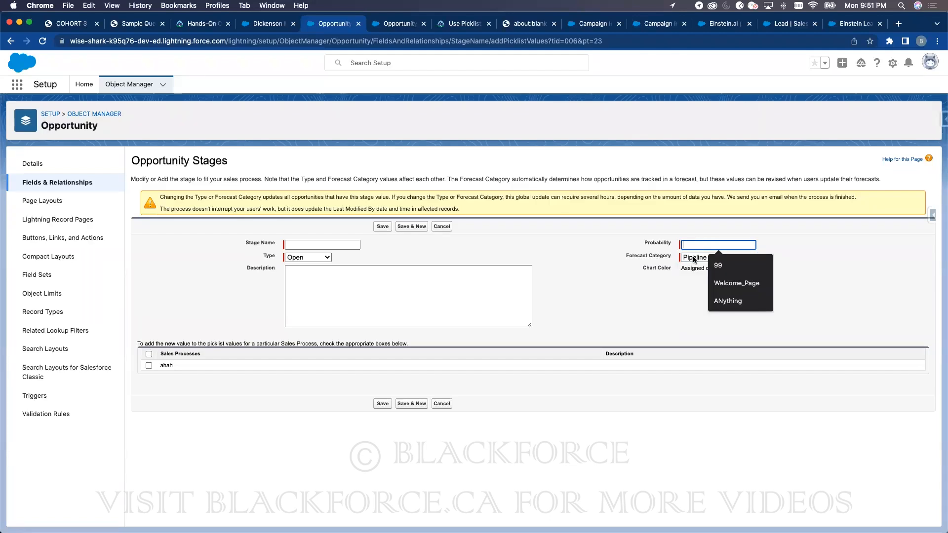
# - Set the new stage's Forecast Category to Omitted and its Probability to 0
pyautogui.click(693, 258)
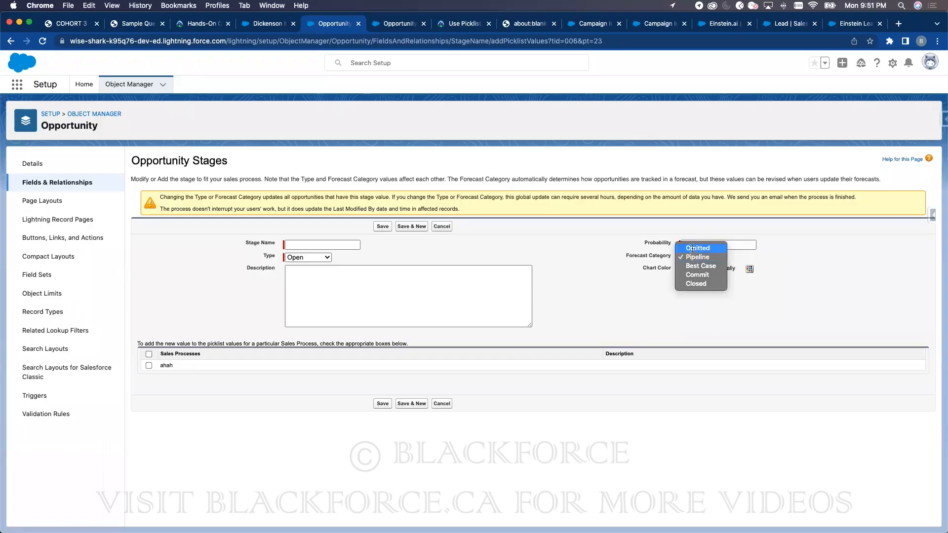
pyautogui.click(693, 248)
pyautogui.click(691, 246)
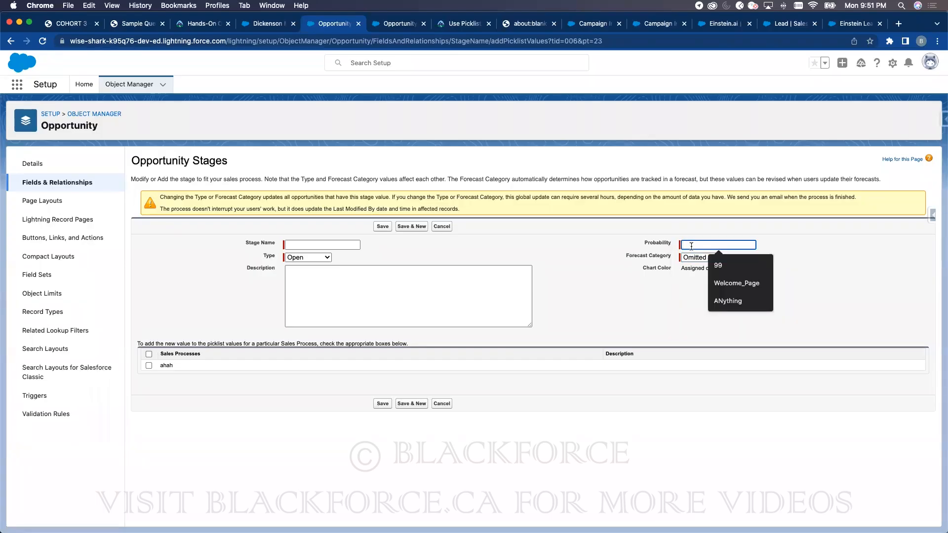
pyautogui.write('0')
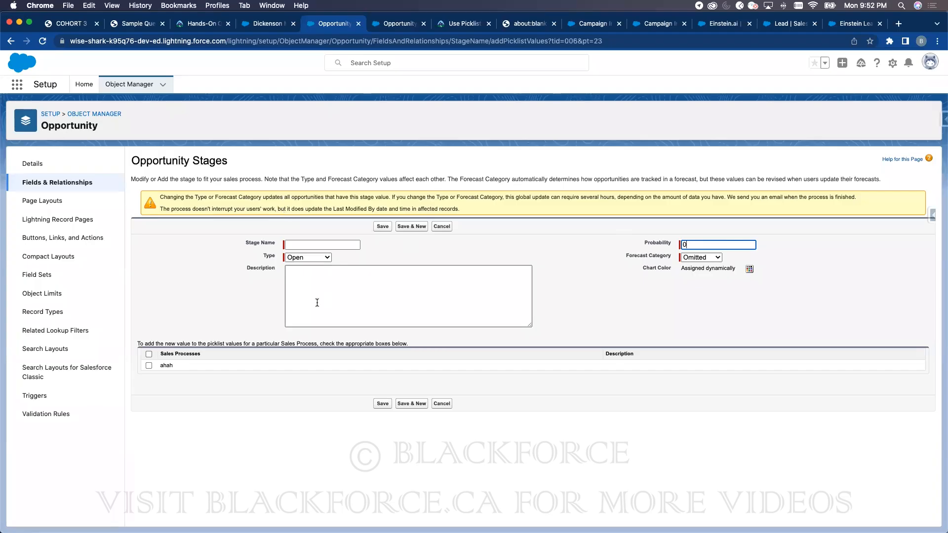
pyautogui.click(208, 158)
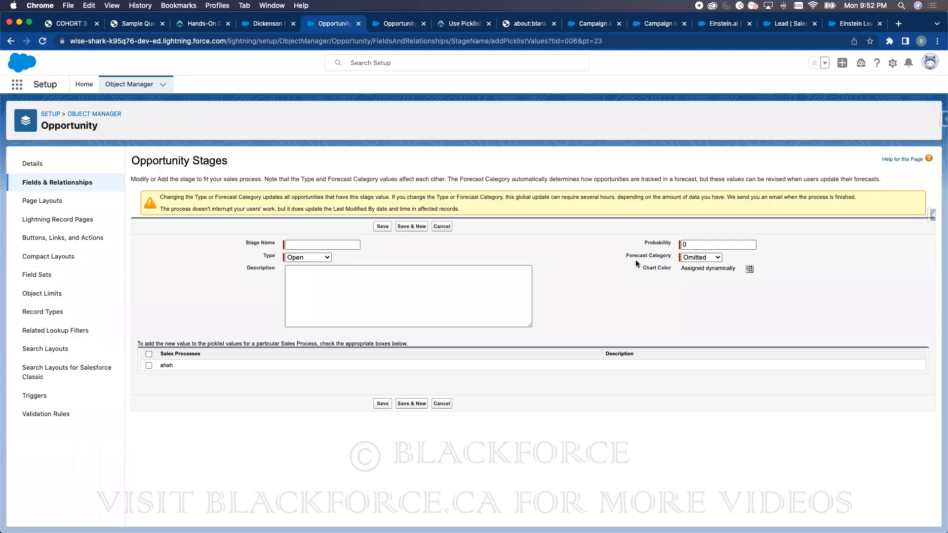
pyautogui.click(302, 245)
# - Display the My Opportunities list view as a Kanban board
pyautogui.click(265, 24)
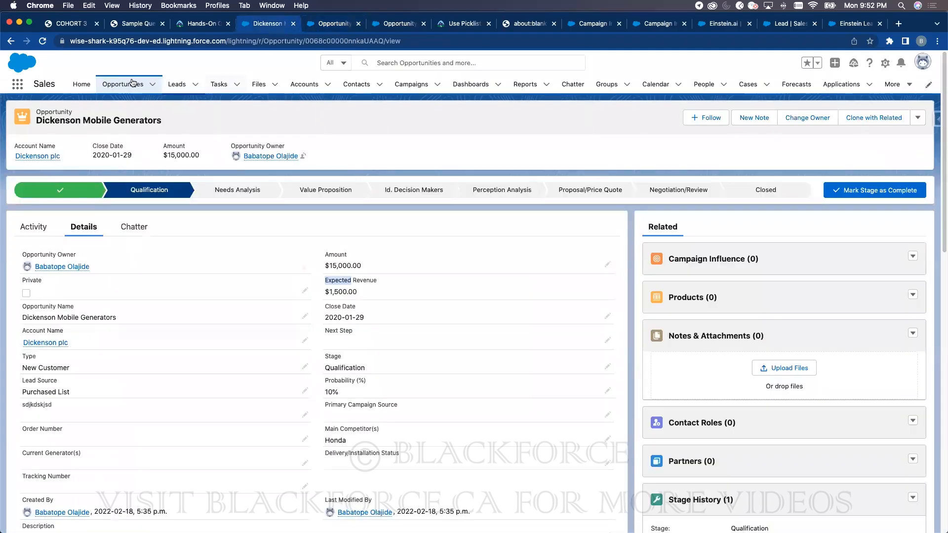
pyautogui.click(128, 84)
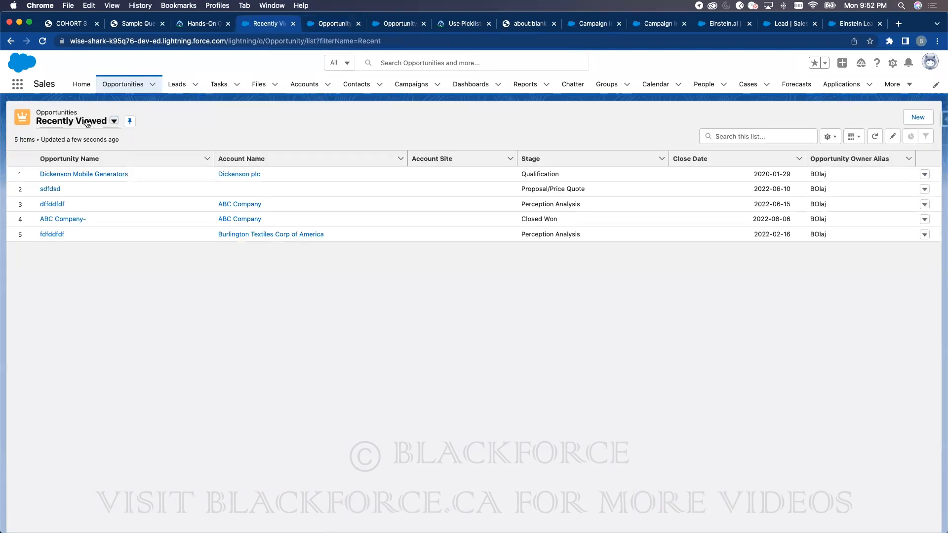
pyautogui.click(114, 120)
pyautogui.click(64, 199)
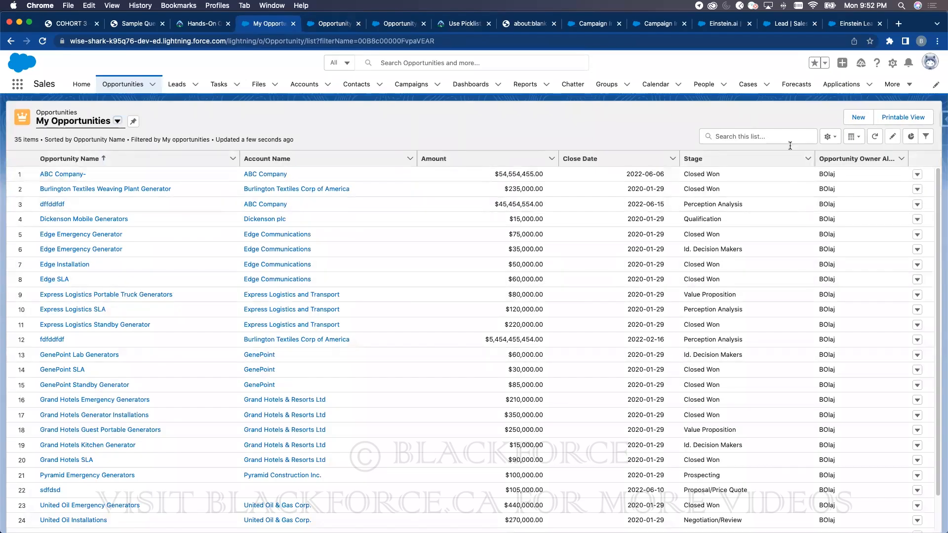
pyautogui.click(858, 141)
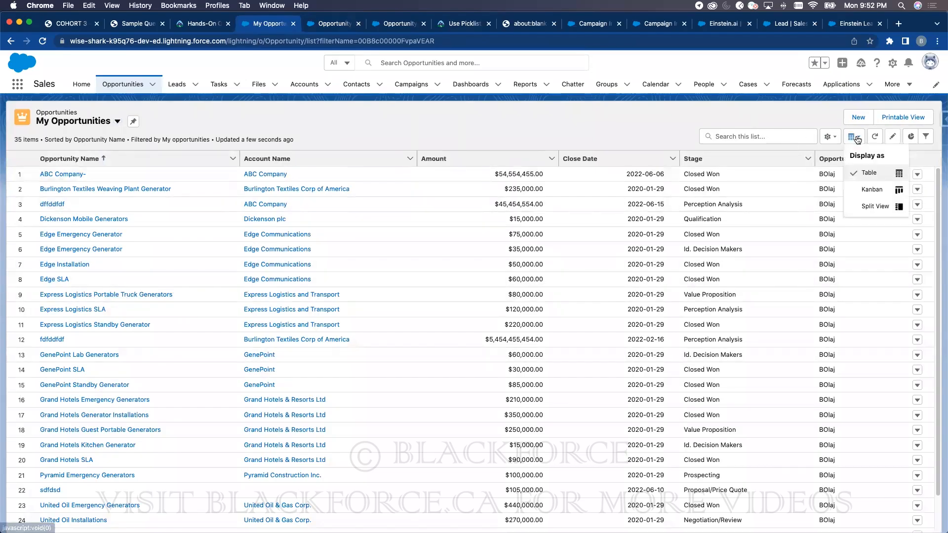
pyautogui.click(867, 191)
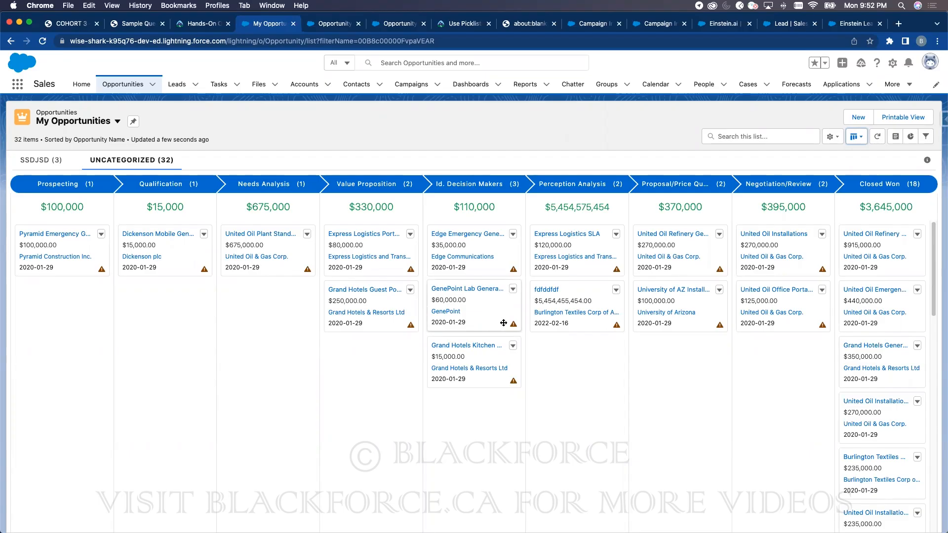
# - Move Grand Hotels Kitchen to Proposal/Price Quote, Dickenson to Needs Analysis, Pyramid to Qualification
pyautogui.moveTo(477, 357); pyautogui.dragTo(575, 375)
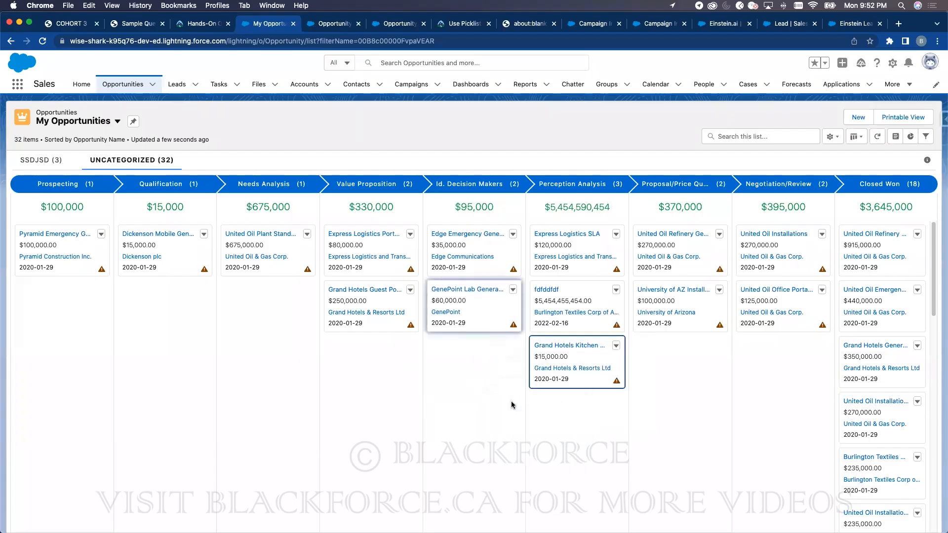
pyautogui.moveTo(580, 342); pyautogui.dragTo(683, 358)
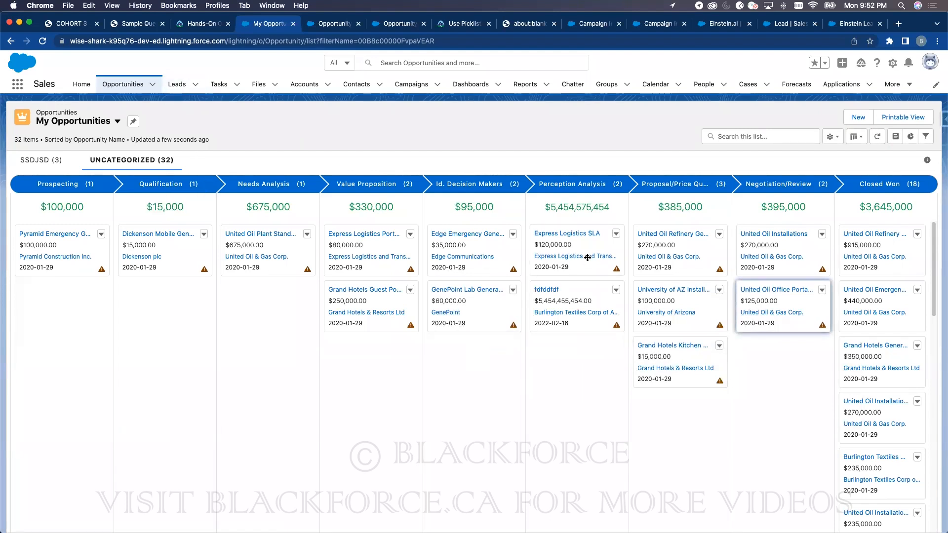
pyautogui.moveTo(175, 259); pyautogui.dragTo(269, 311)
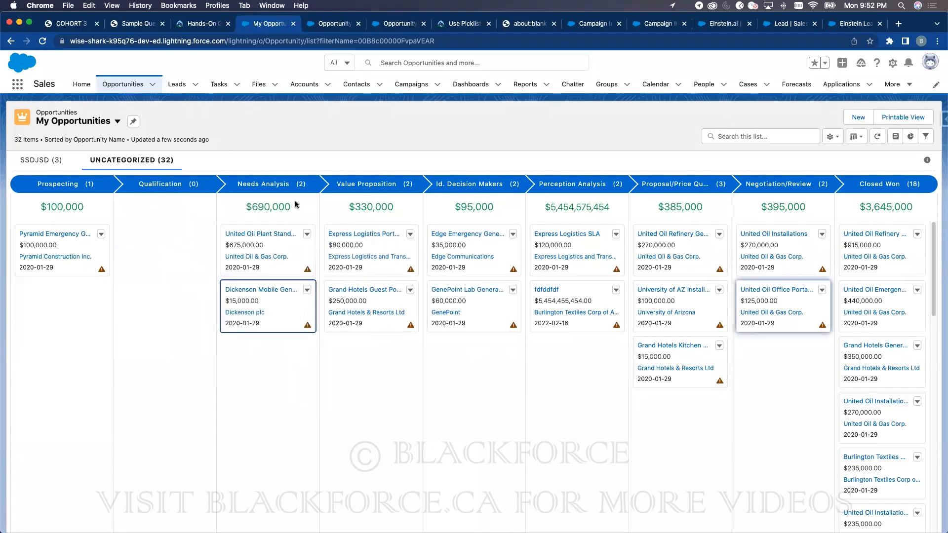
pyautogui.moveTo(61, 255); pyautogui.dragTo(164, 263)
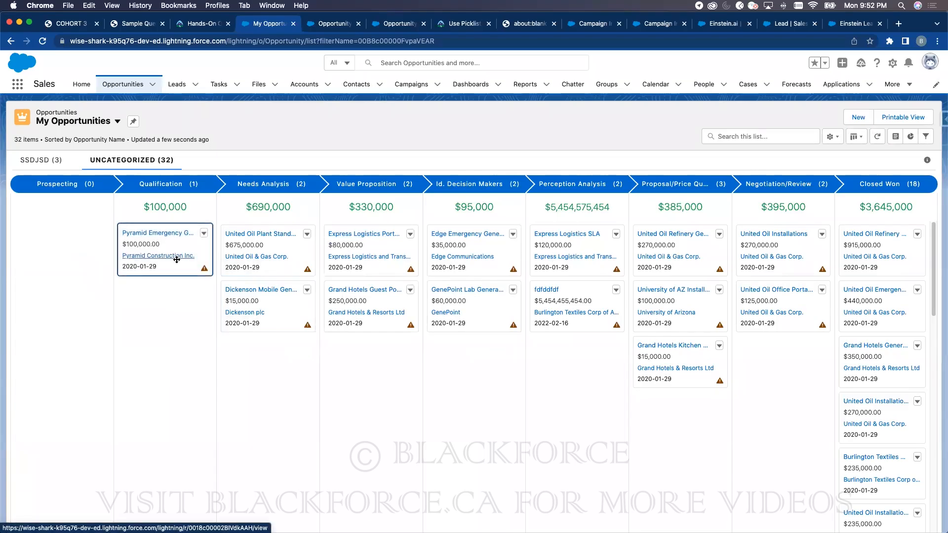
pyautogui.moveTo(204, 271)
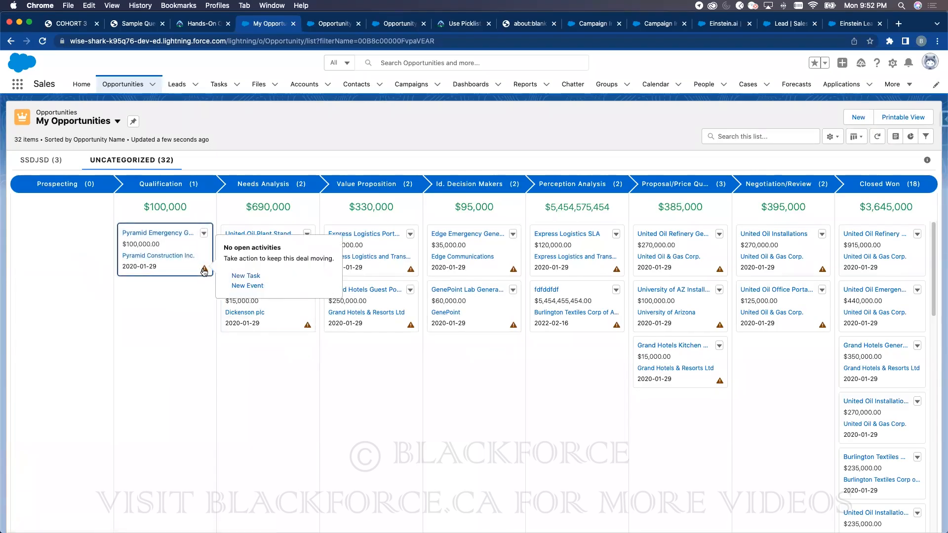
# - Create a task 'bvghghf' due June 13, 2022 from the Pyramid Emergency Generators card
pyautogui.click(234, 277)
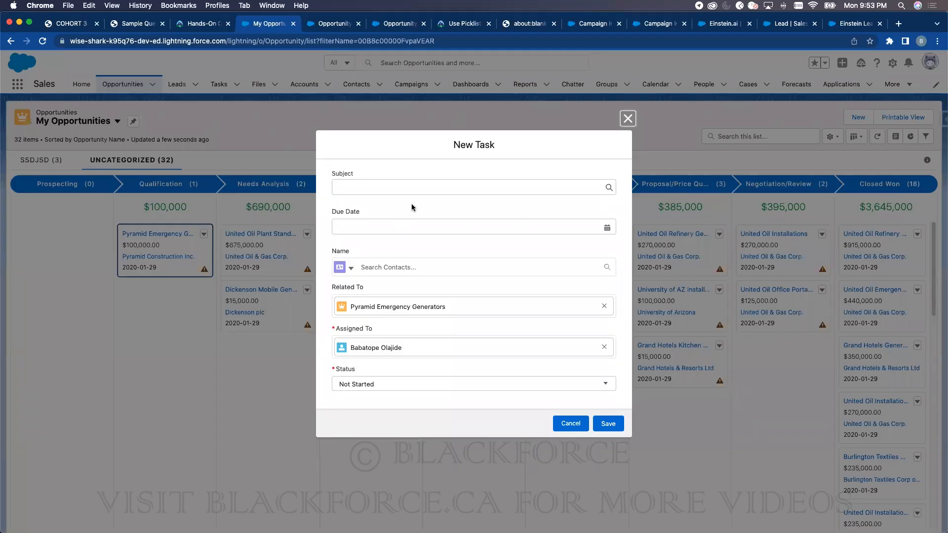
pyautogui.click(408, 186)
pyautogui.write('bvghghf')
pyautogui.click(411, 226)
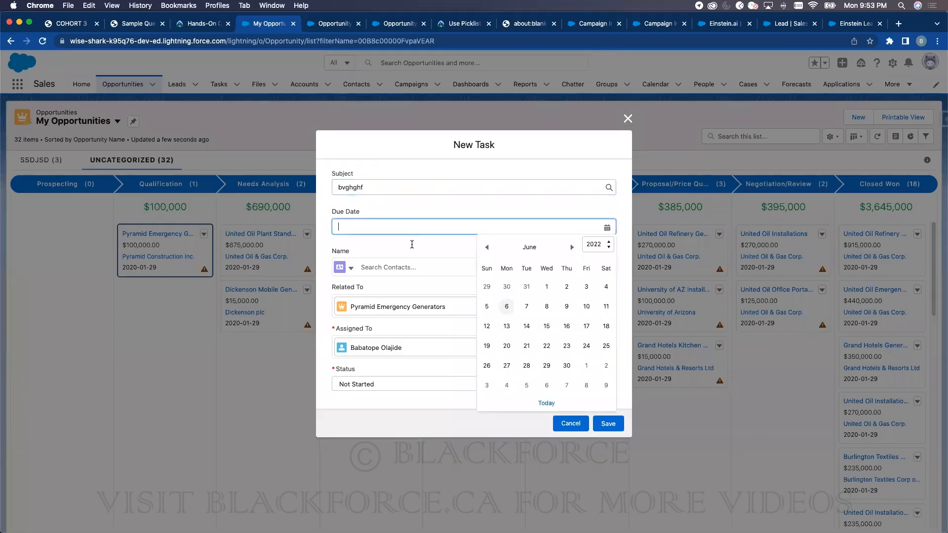
pyautogui.click(506, 326)
pyautogui.click(607, 425)
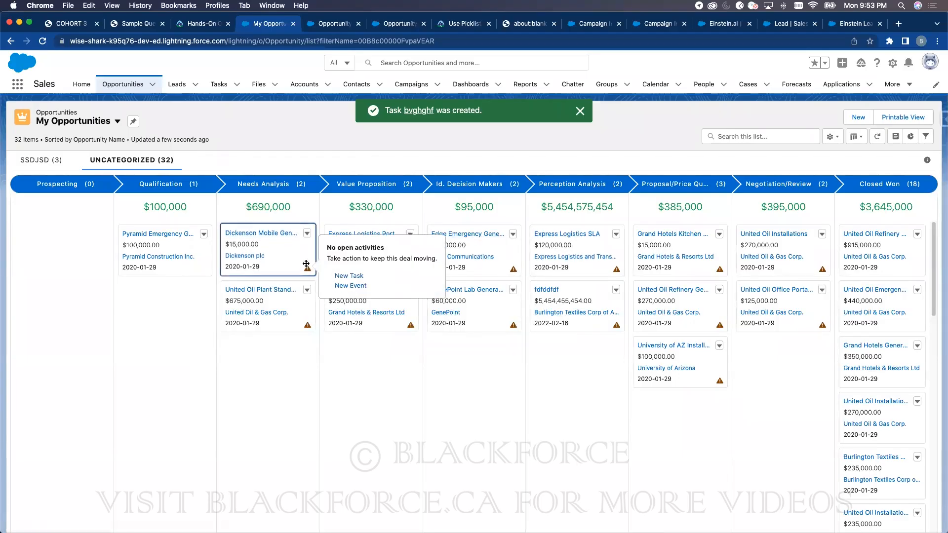
# - Open the Express Logistics Portable Truck Generators record, then show the Opportunities list in Split View
pyautogui.click(306, 233)
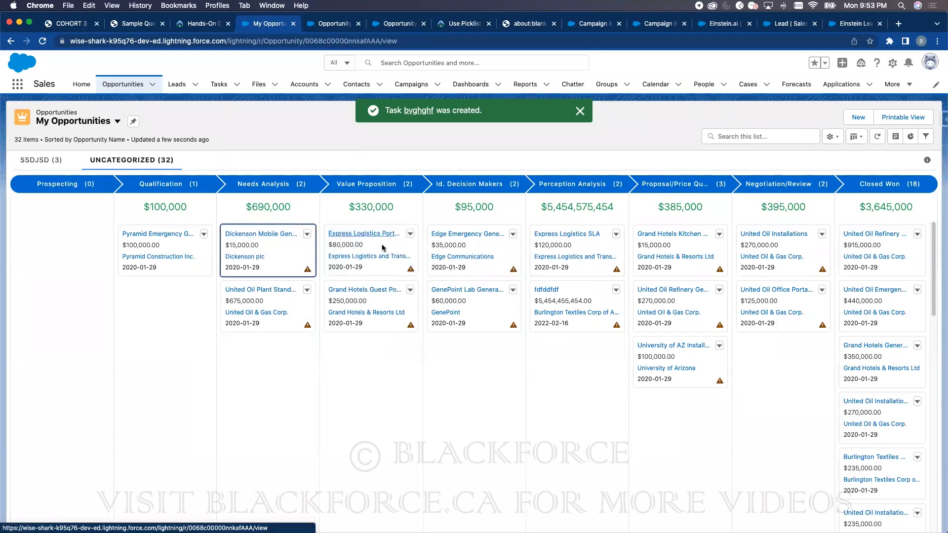
pyautogui.click(379, 233)
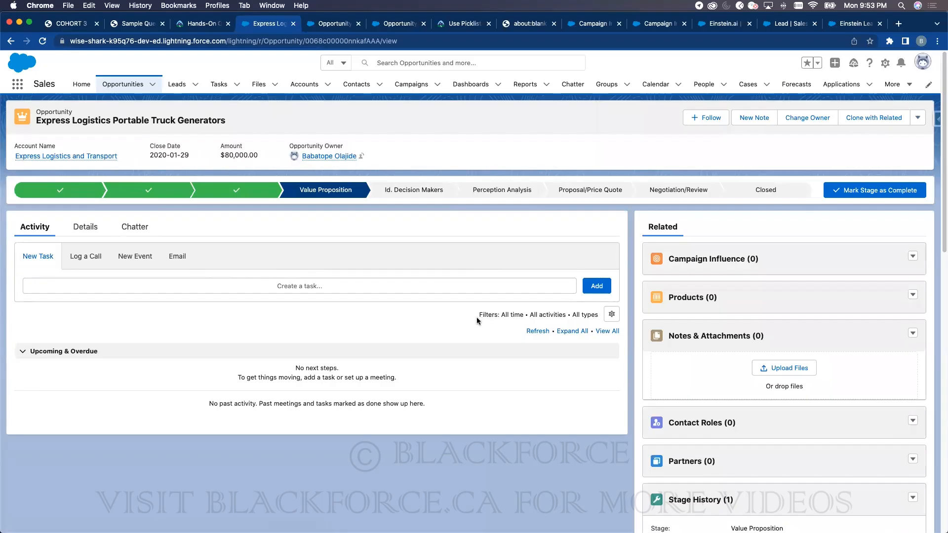
pyautogui.click(123, 84)
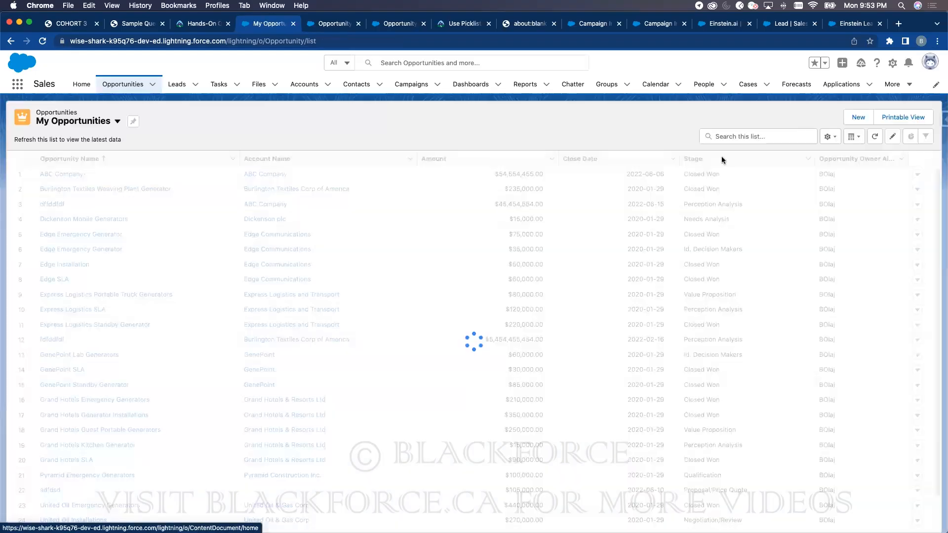
pyautogui.click(850, 138)
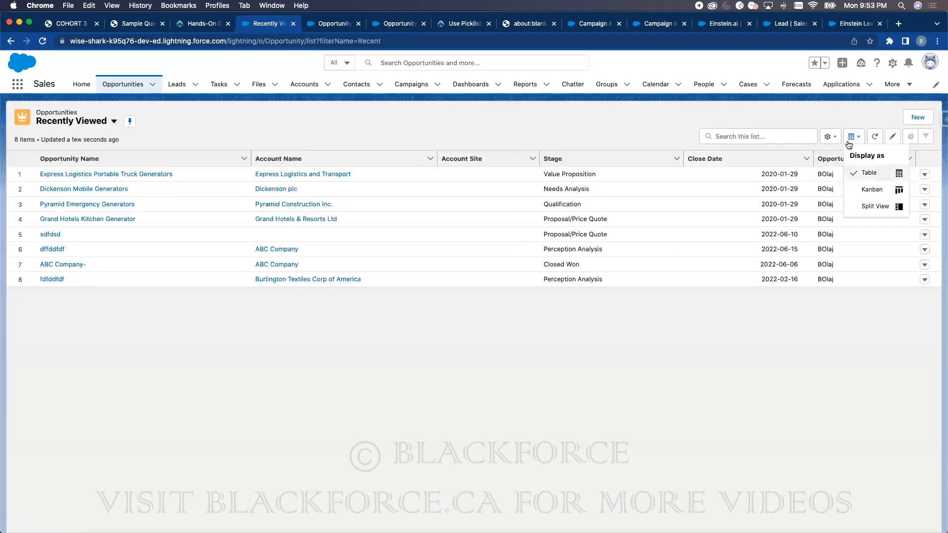
pyautogui.click(865, 207)
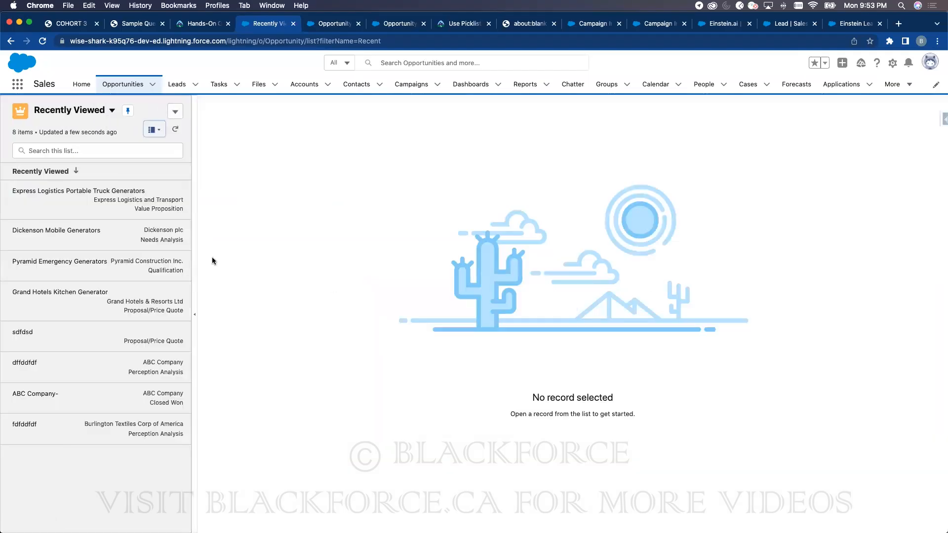
# - Click through each Recently Viewed opportunity in Split View, then return to the plain list
pyautogui.click(62, 195)
pyautogui.click(70, 232)
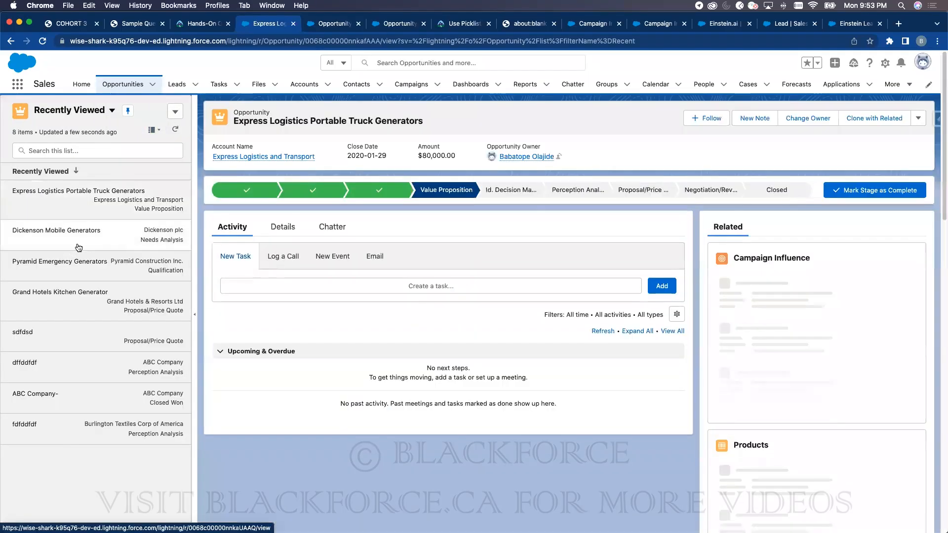
pyautogui.click(94, 315)
pyautogui.click(99, 398)
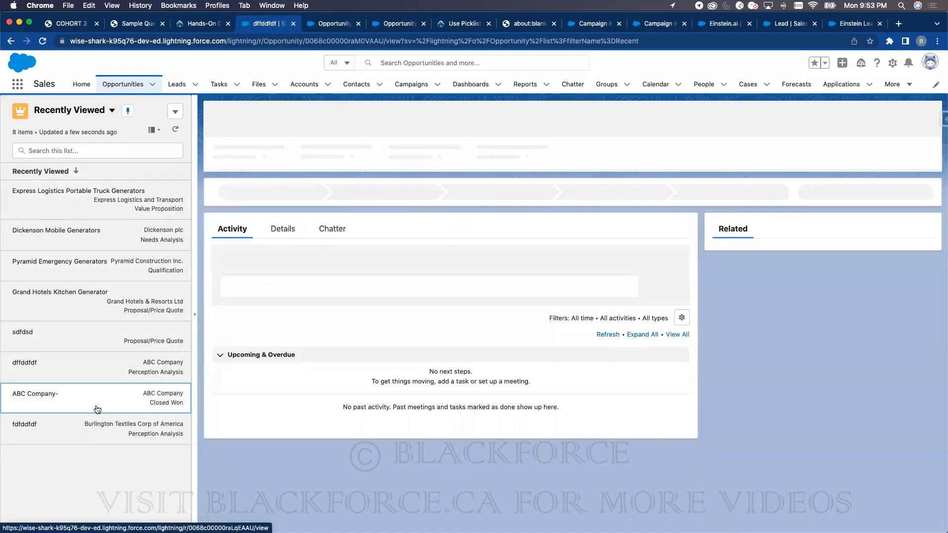
pyautogui.click(107, 438)
pyautogui.click(104, 341)
pyautogui.click(113, 301)
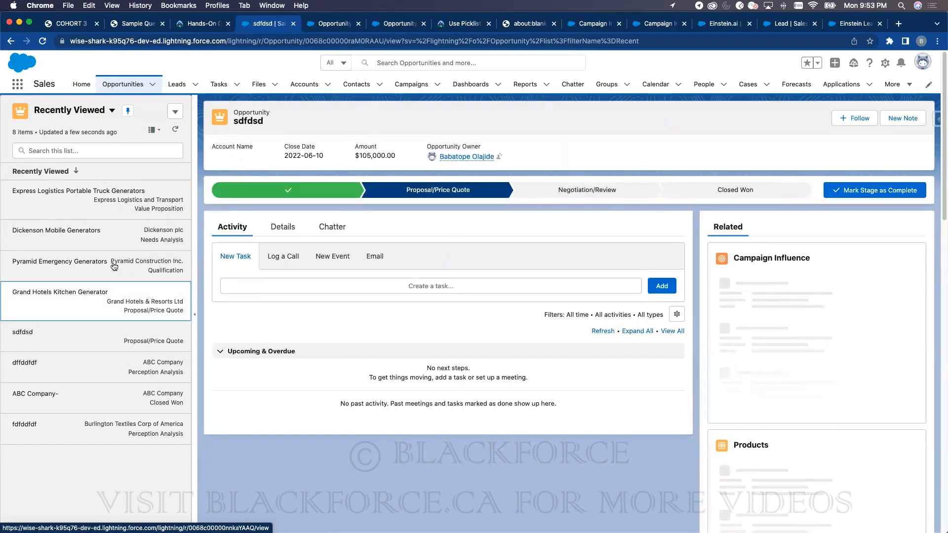
pyautogui.click(114, 266)
pyautogui.click(110, 233)
pyautogui.click(98, 195)
pyautogui.click(109, 264)
pyautogui.click(109, 318)
pyautogui.click(108, 366)
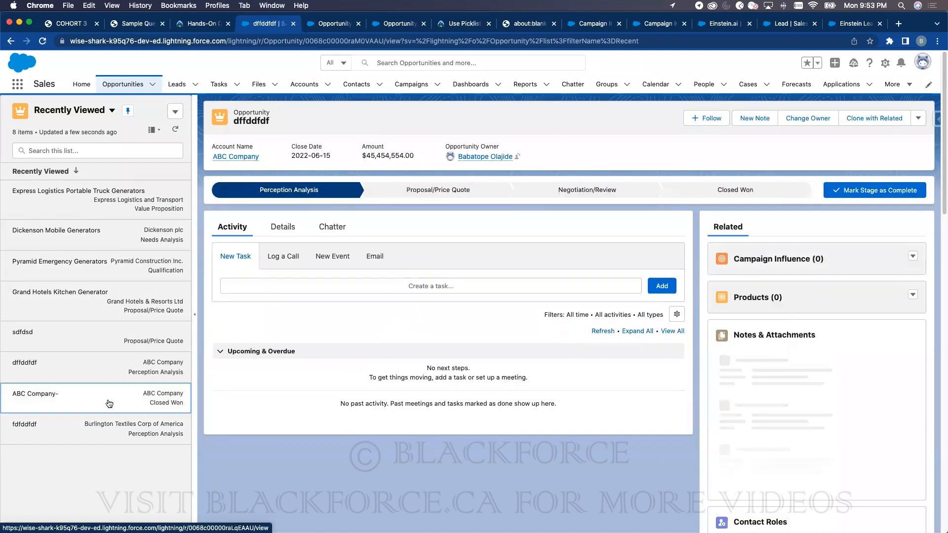
pyautogui.click(121, 397)
pyautogui.click(97, 442)
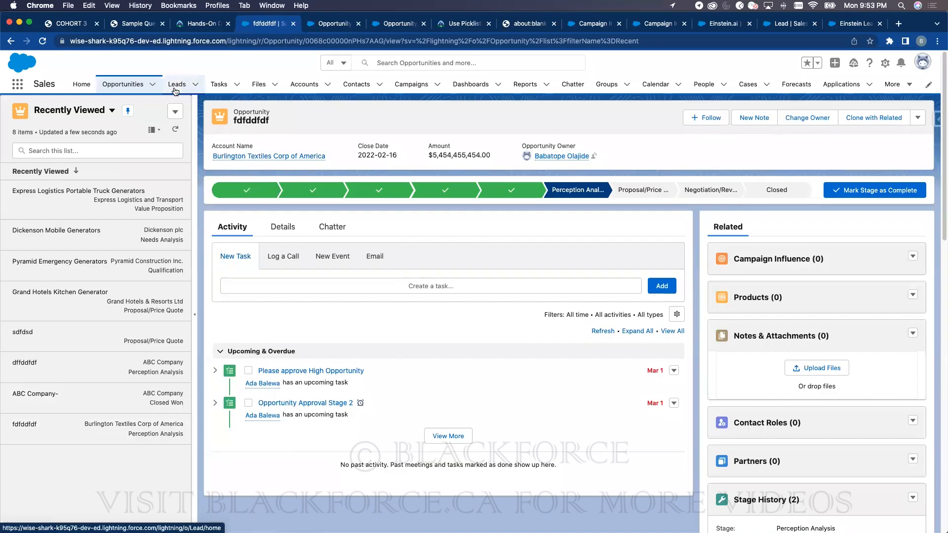
pyautogui.click(128, 89)
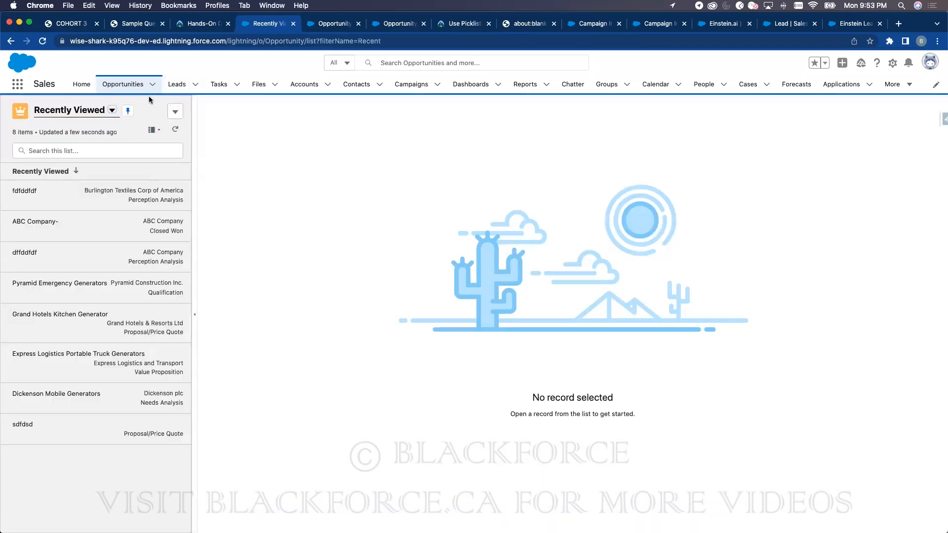
# - Show Recently Viewed as a table and open the ABC Company- and Dickenson records, returning each time
pyautogui.click(148, 129)
pyautogui.click(143, 167)
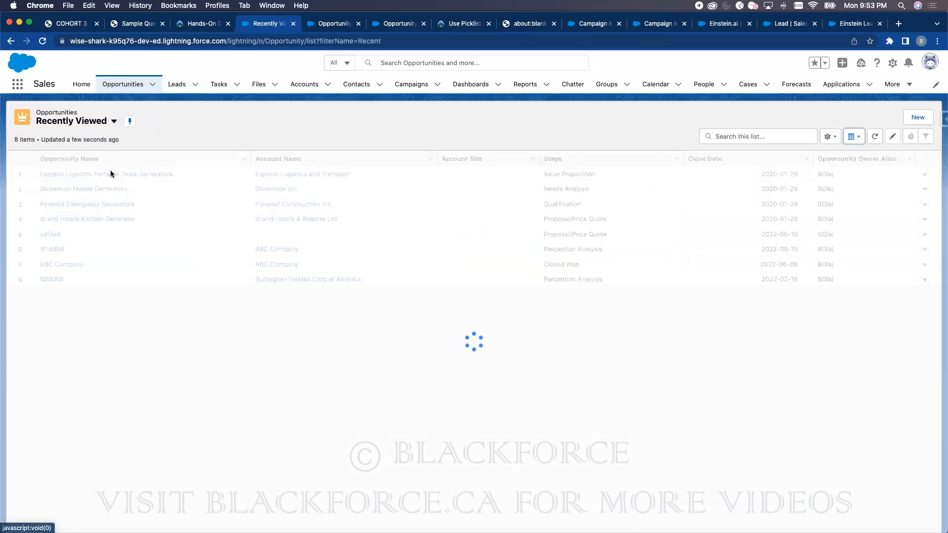
pyautogui.click(69, 190)
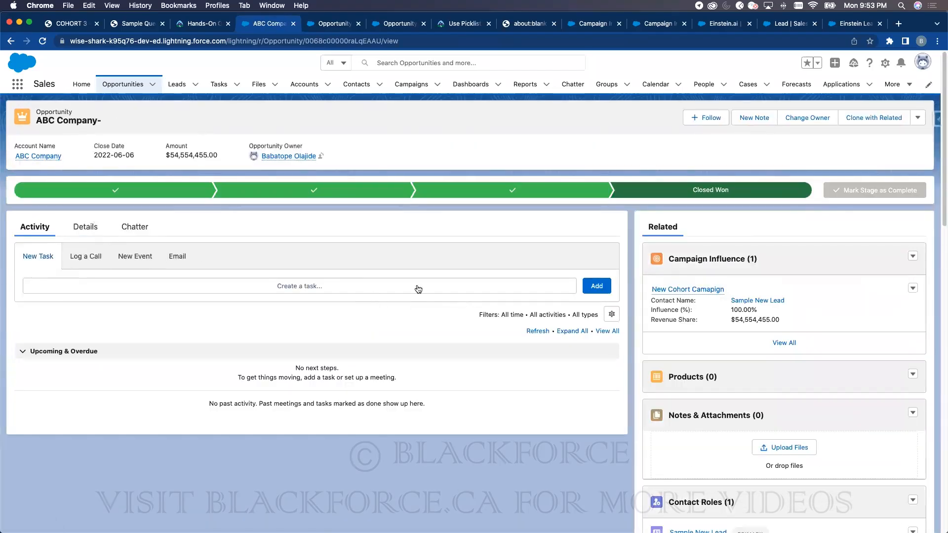
pyautogui.click(12, 42)
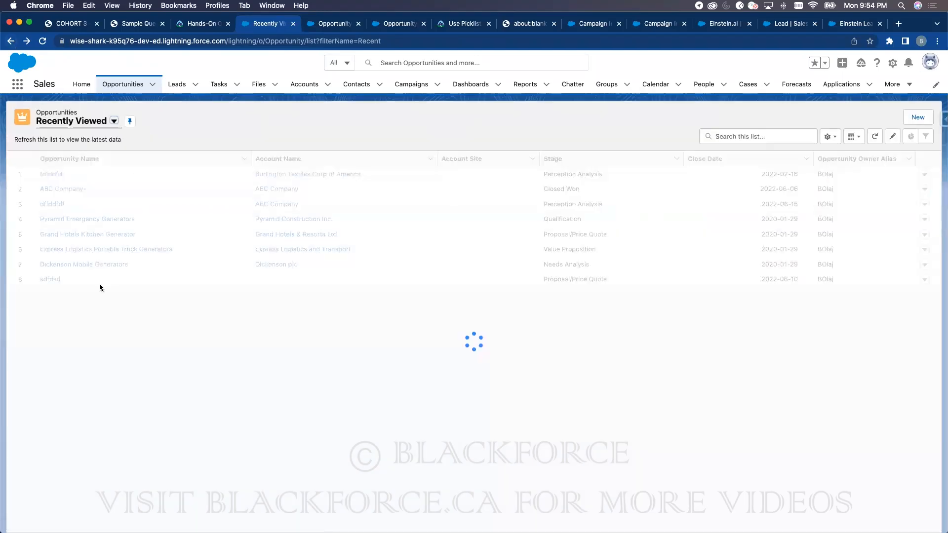
pyautogui.click(86, 266)
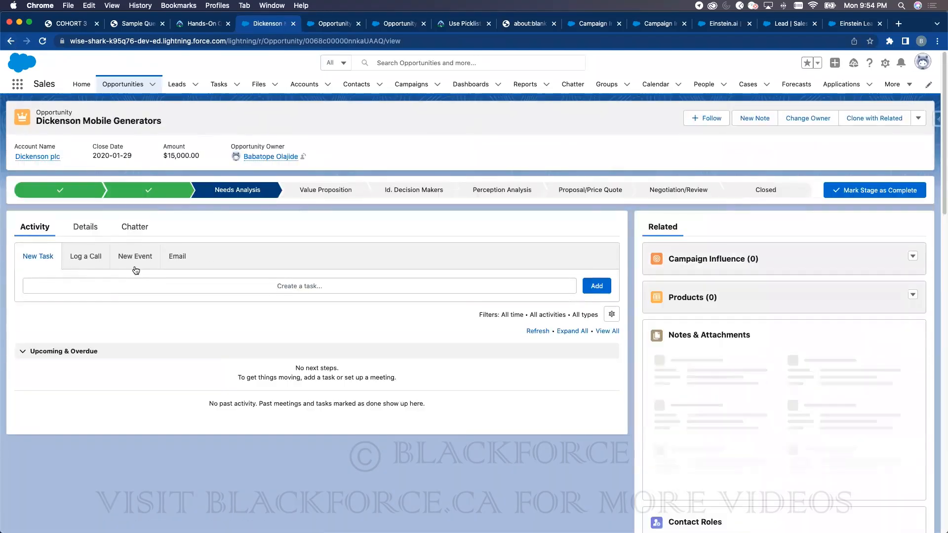
pyautogui.click(126, 85)
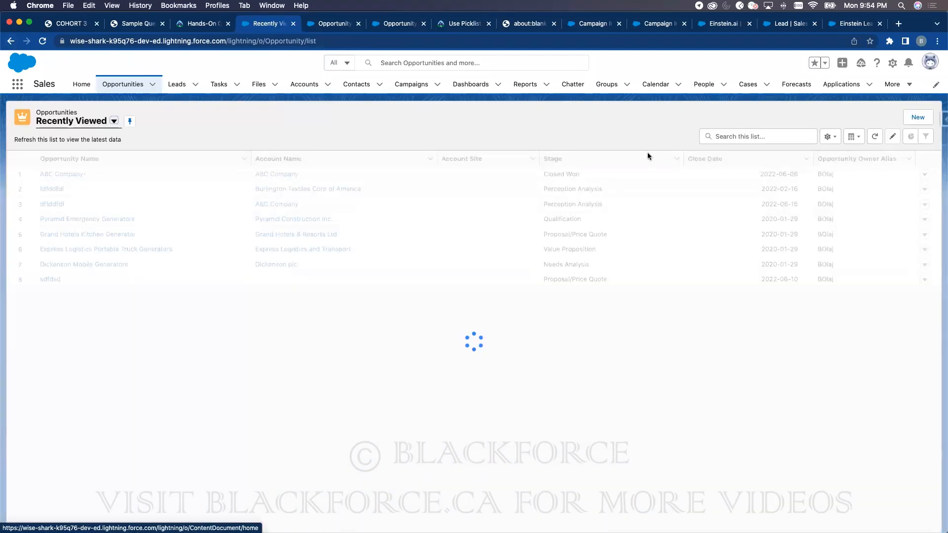
# - Browse fdfddfdf, Pyramid and sdfdsd in Split View, then display the list as Kanban
pyautogui.click(854, 136)
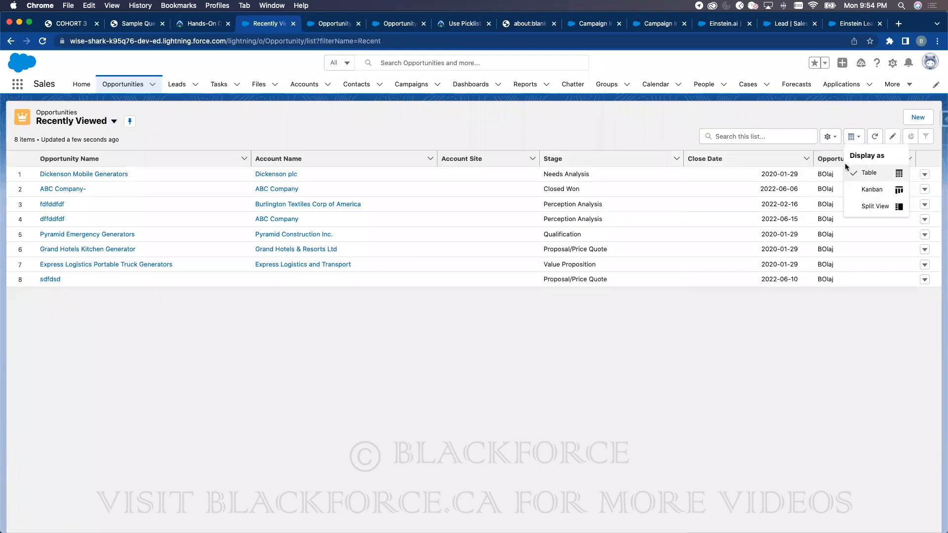
pyautogui.click(867, 205)
pyautogui.click(27, 253)
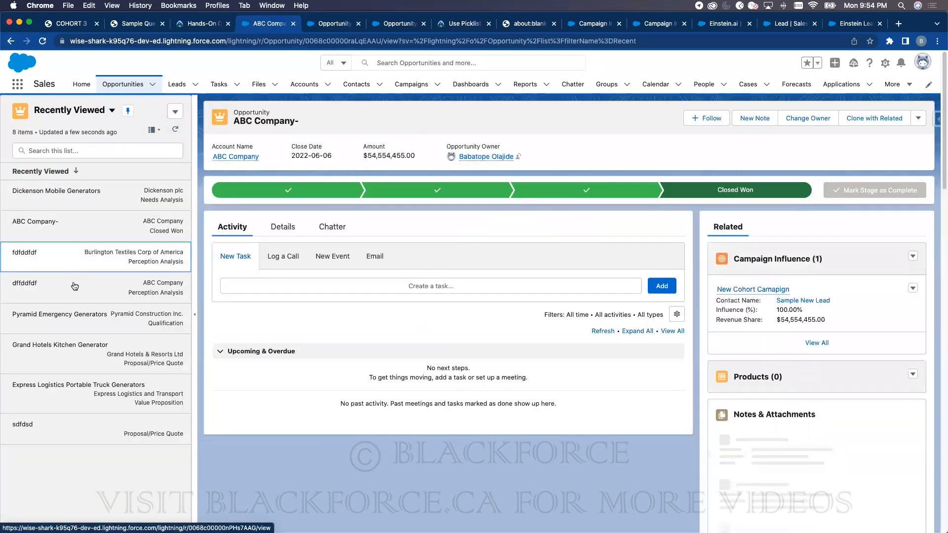
pyautogui.click(78, 322)
pyautogui.click(94, 421)
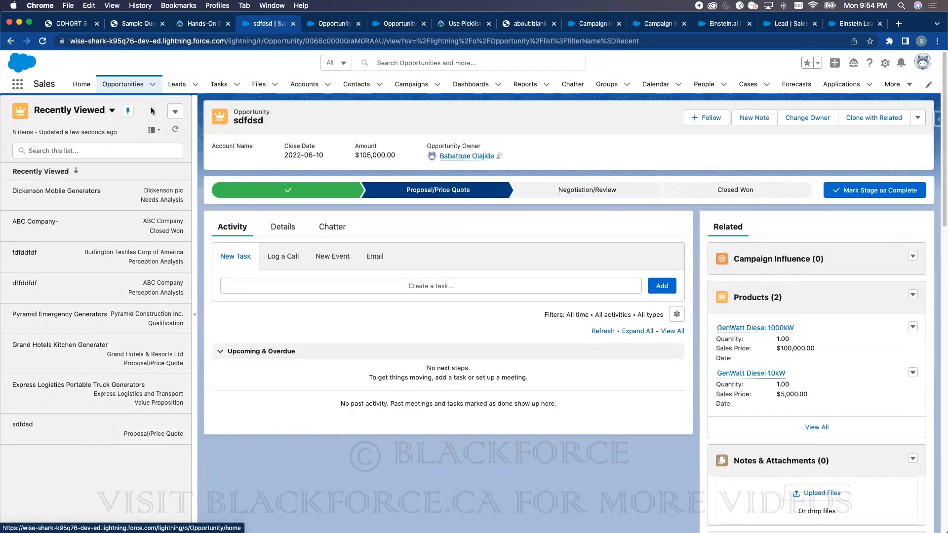
pyautogui.click(153, 130)
pyautogui.click(139, 181)
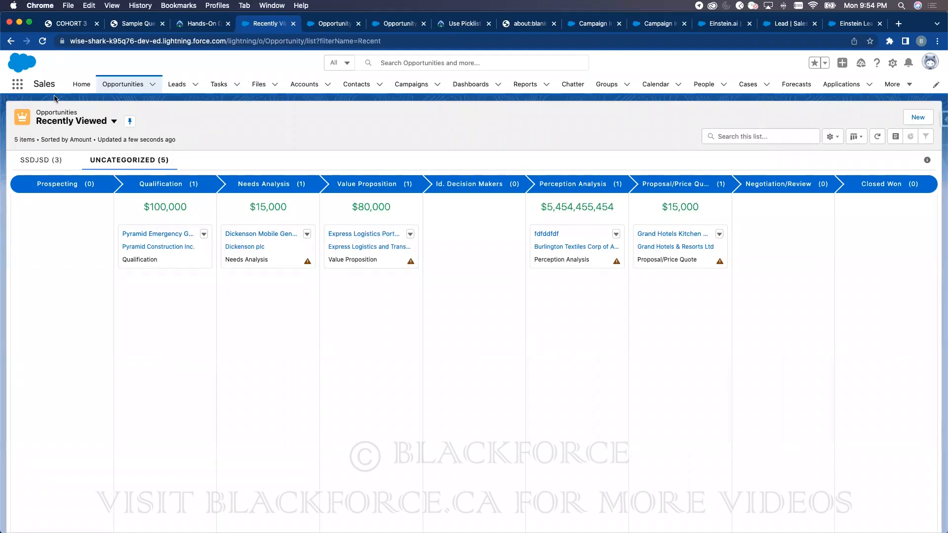
# - Launch the Sales Console app through an App Launcher search for 'sale' and show its Accounts list
pyautogui.click(17, 84)
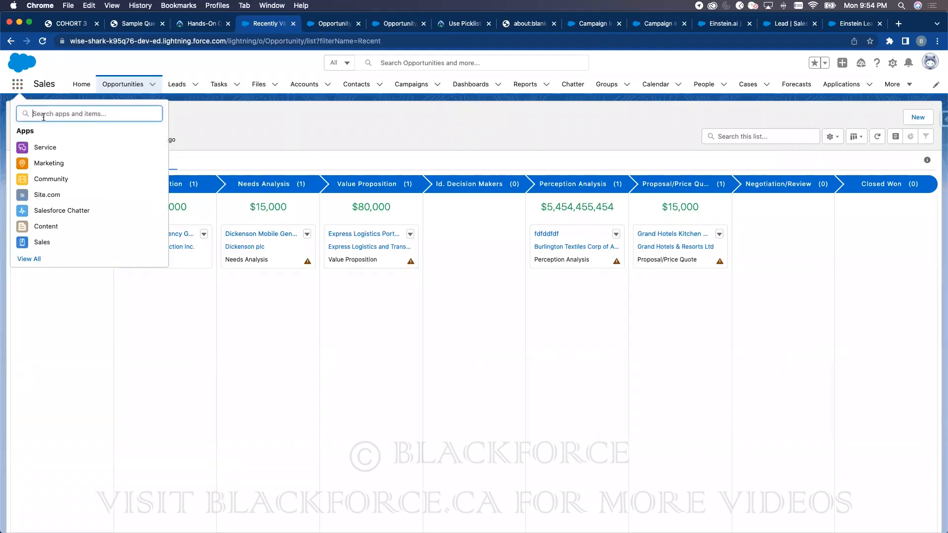
pyautogui.write('sale')
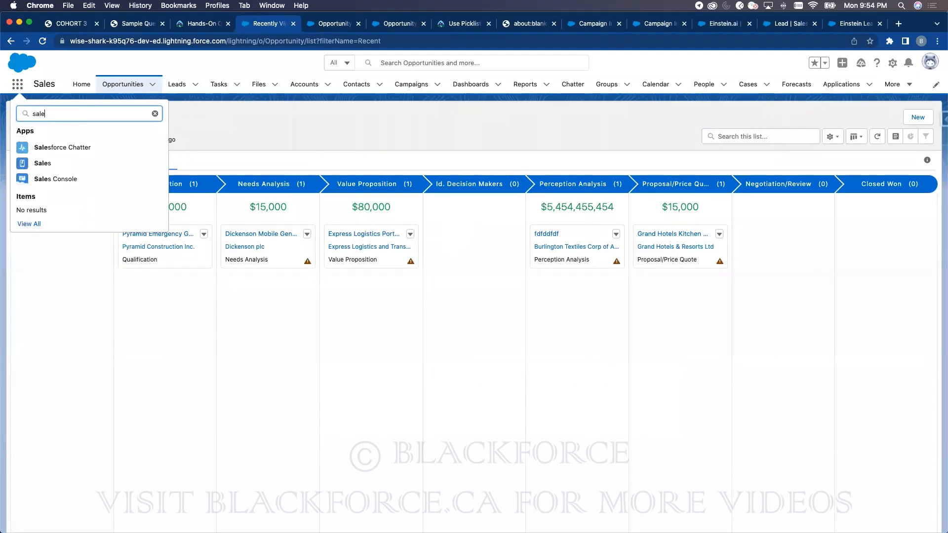
pyautogui.click(76, 181)
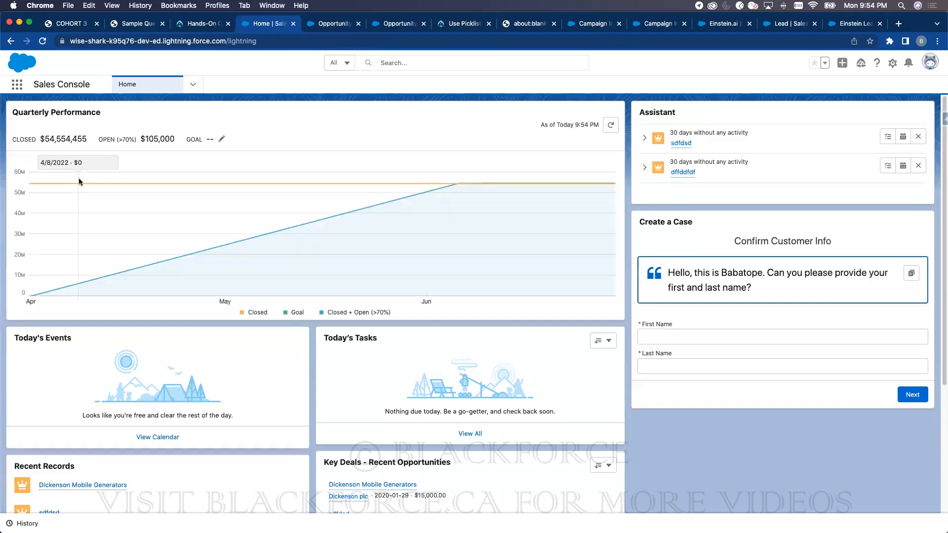
pyautogui.click(192, 84)
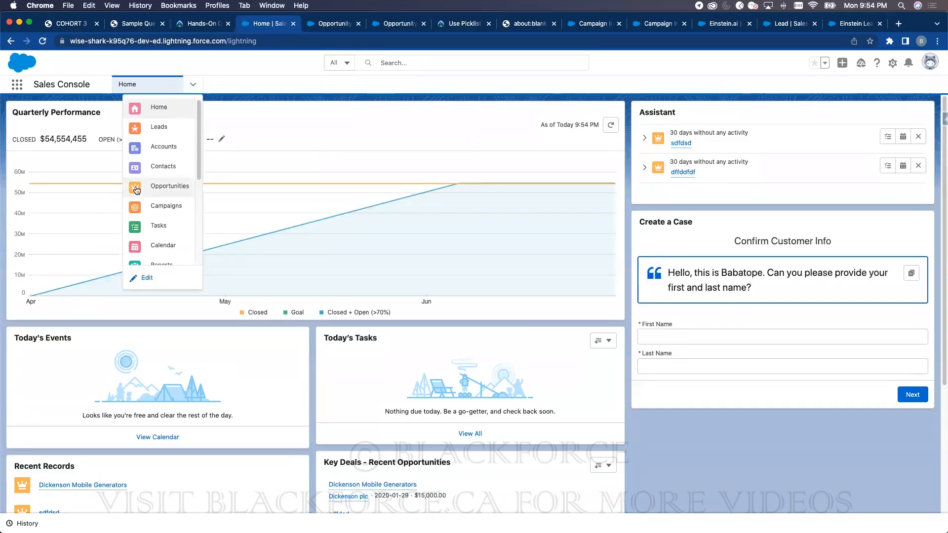
pyautogui.click(164, 147)
pyautogui.click(193, 84)
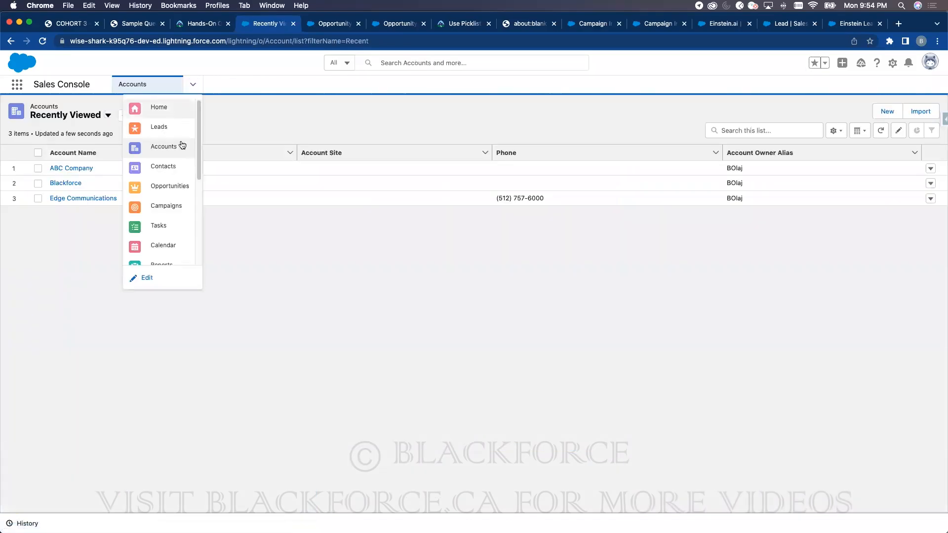
# - Open Pyramid Emergency Generators, Dickenson Mobile Generators, fdfddfdf and ABC Company- as Opportunities subtabs, then show tab History
pyautogui.click(167, 187)
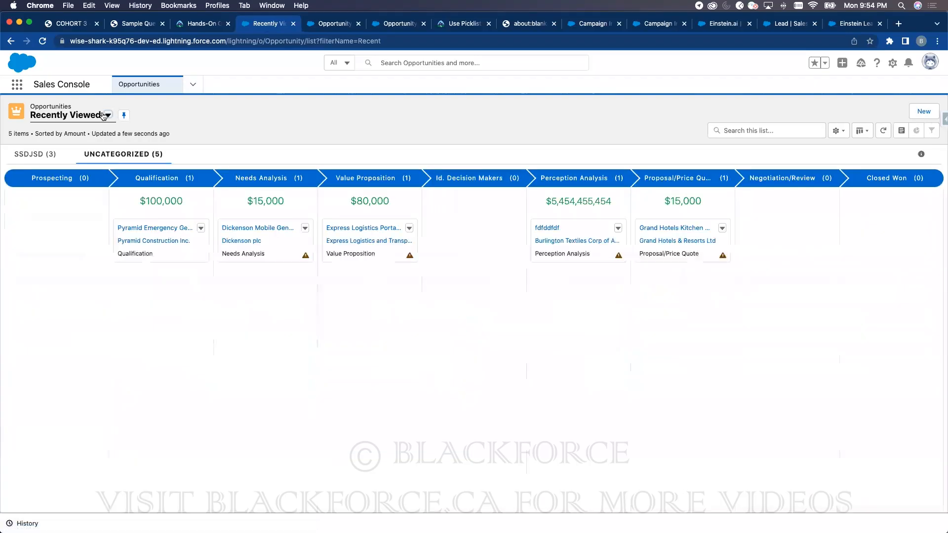
pyautogui.click(148, 227)
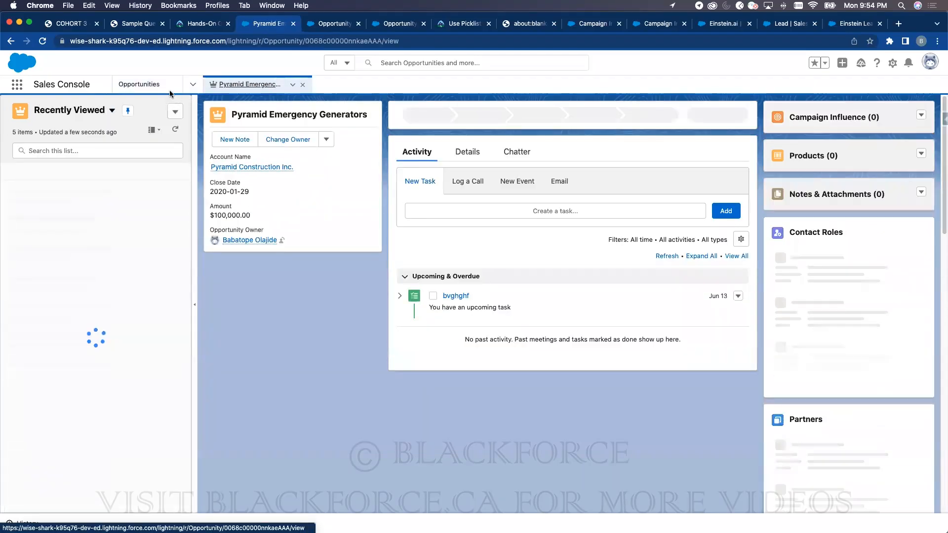
pyautogui.click(63, 228)
pyautogui.click(25, 324)
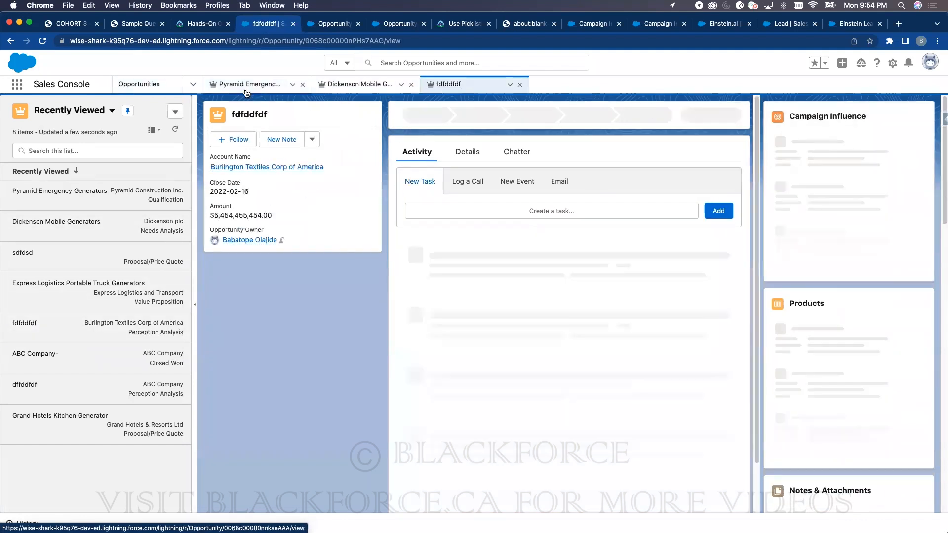
pyautogui.click(35, 354)
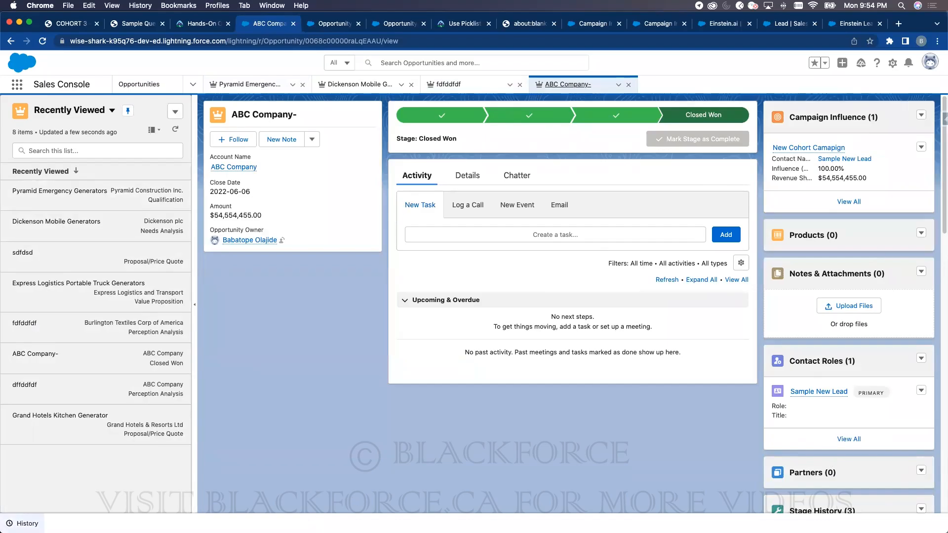
pyautogui.click(26, 523)
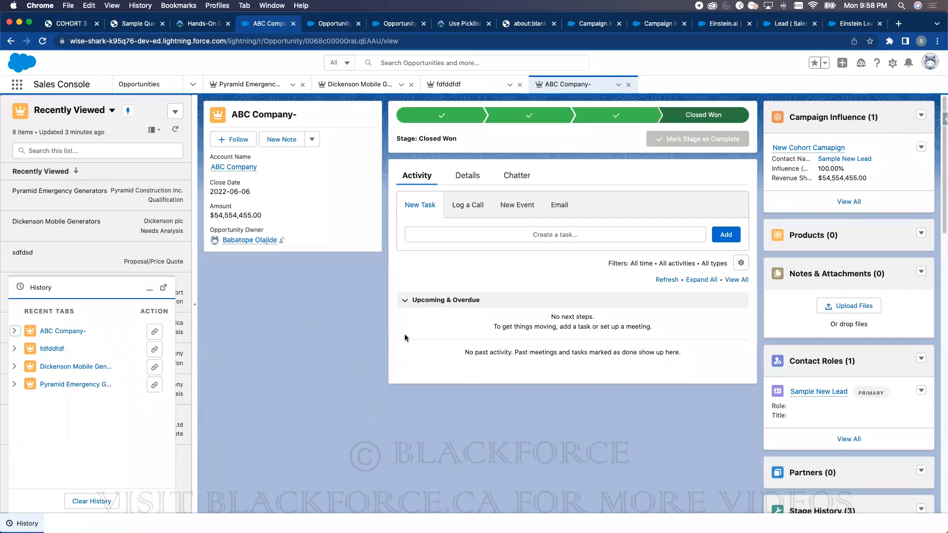
# - Switch to the browser tab with the COHORT 3 training PDF
pyautogui.click(79, 23)
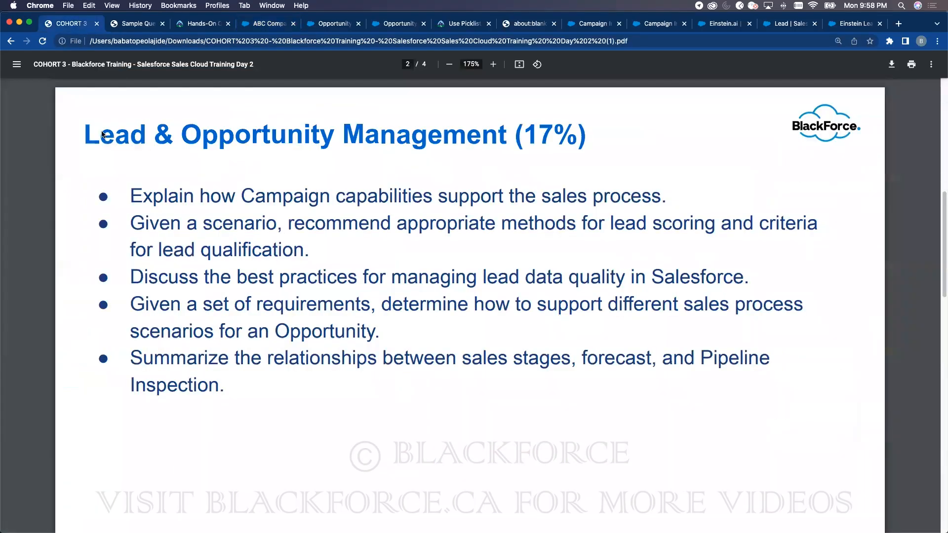